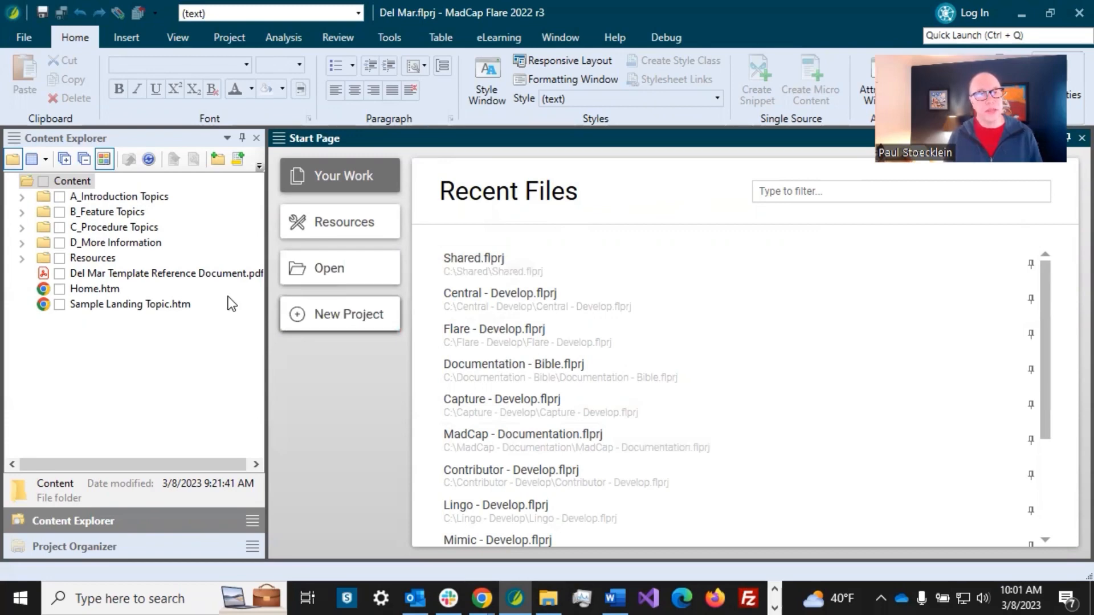
Step: Create a folder named Print-Only directly under the Content folder
{"action": "left_click", "coordinate": [206, 277]}
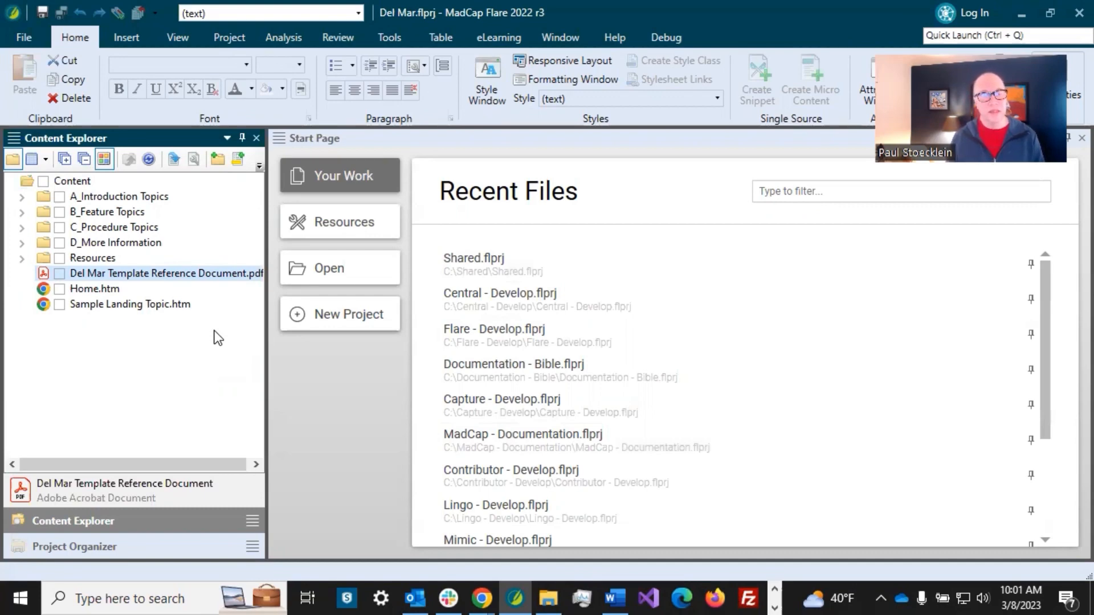
{"action": "left_click", "coordinate": [51, 185]}
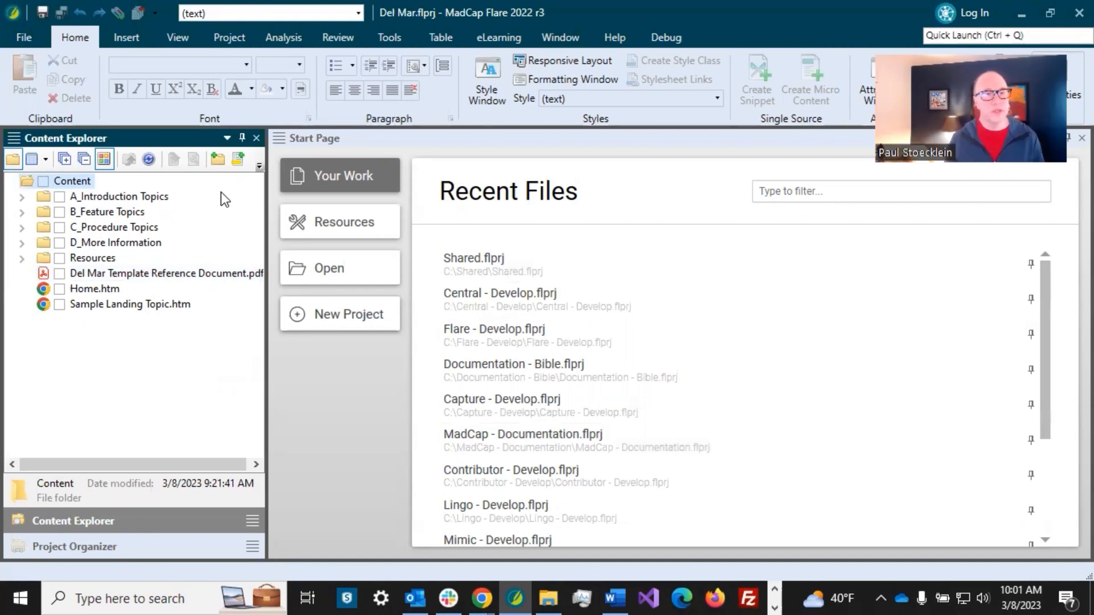
{"action": "left_click", "coordinate": [218, 158]}
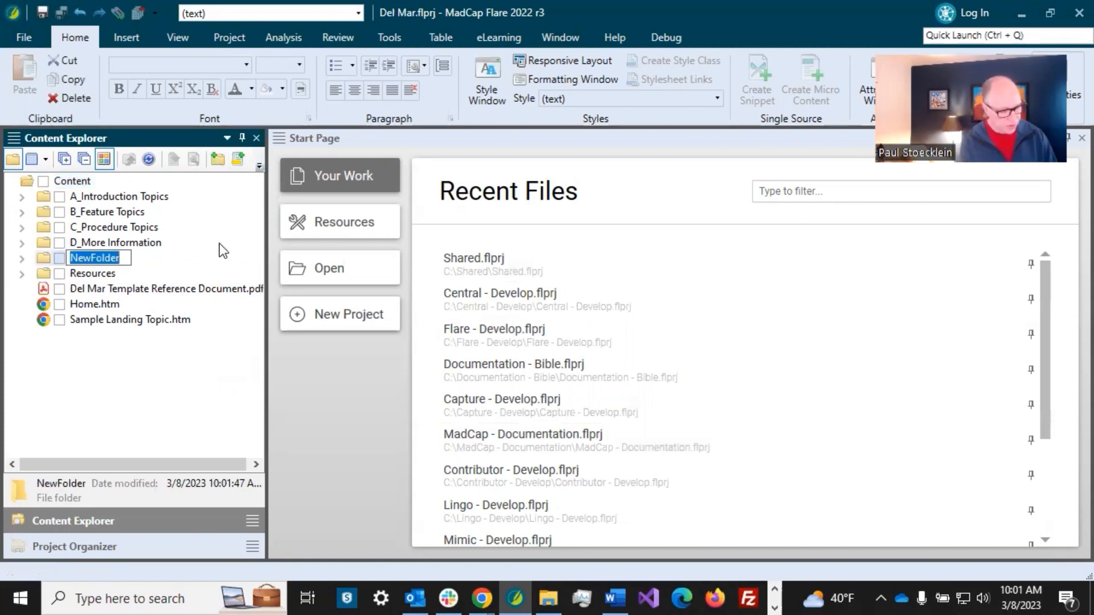
{"action": "type", "text": "Print-"}
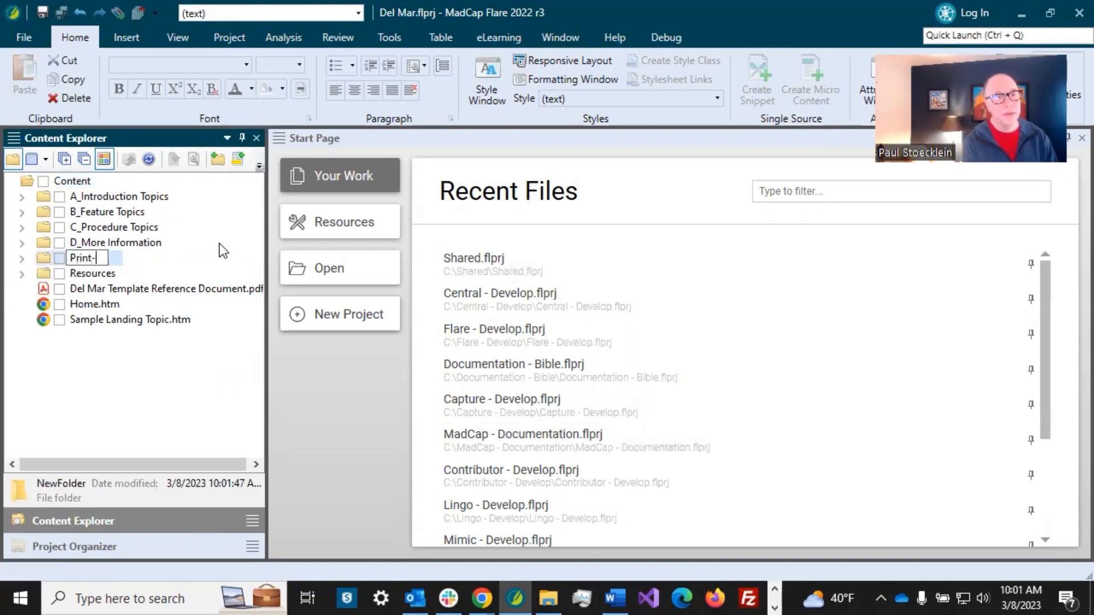
{"action": "type", "text": "Only"}
{"action": "key", "text": "Return"}
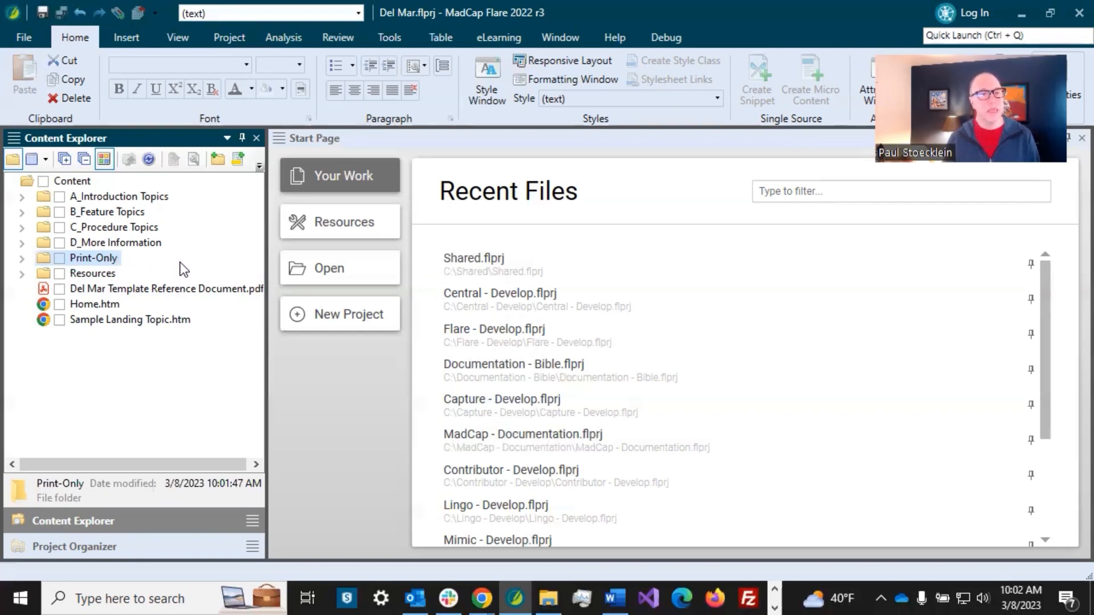
Step: Open the General condition tag set and add a condition tag named OnlineOnly
{"action": "left_click", "coordinate": [122, 545]}
{"action": "double_click", "coordinate": [79, 210]}
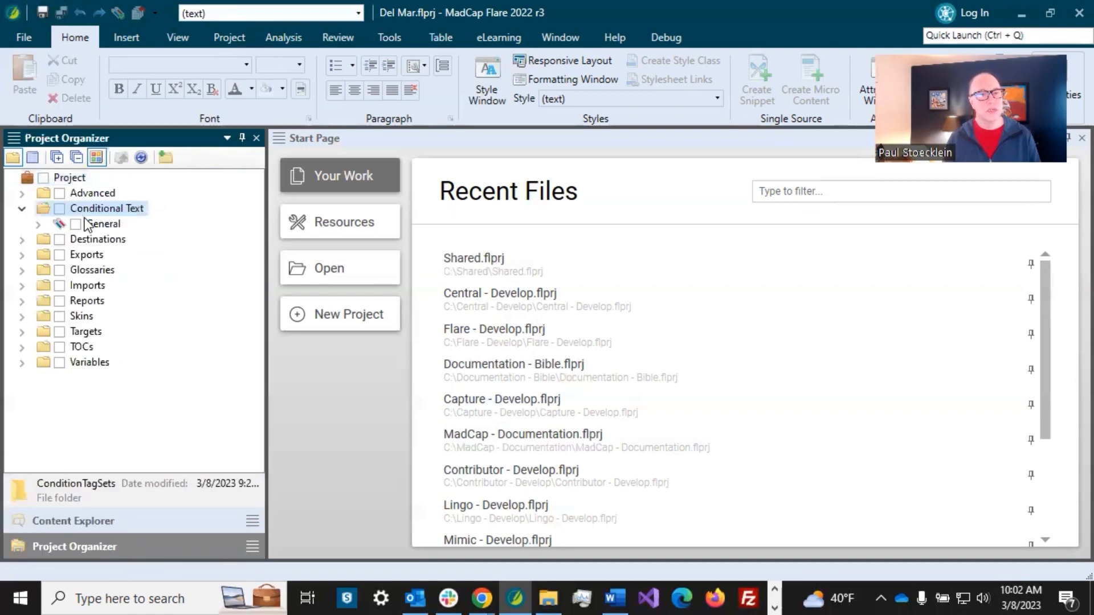
{"action": "double_click", "coordinate": [91, 224]}
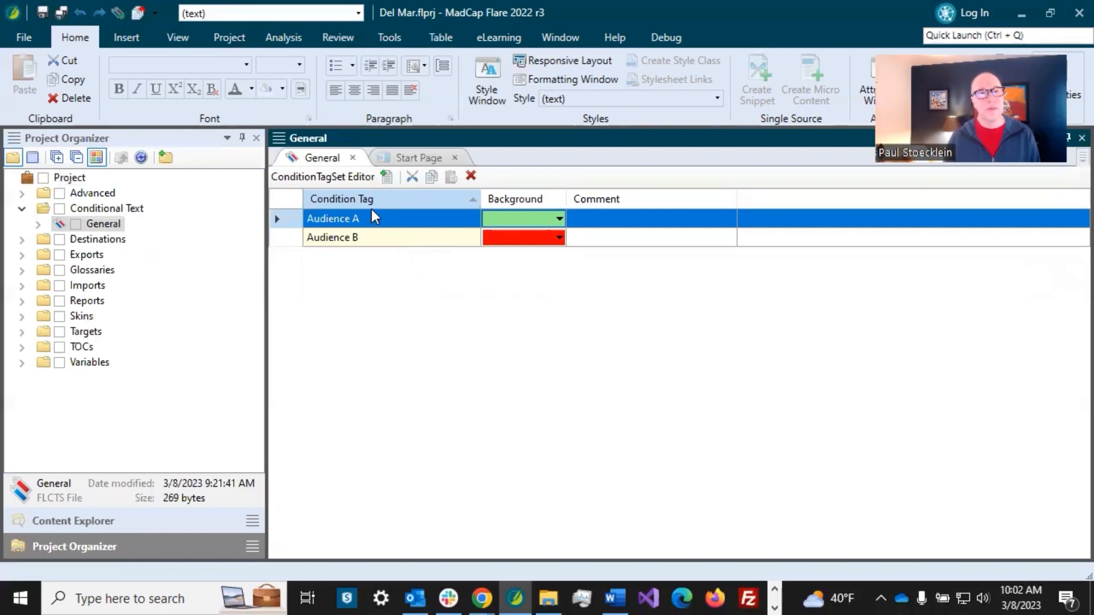
{"action": "left_click", "coordinate": [385, 176]}
{"action": "left_click", "coordinate": [346, 256]}
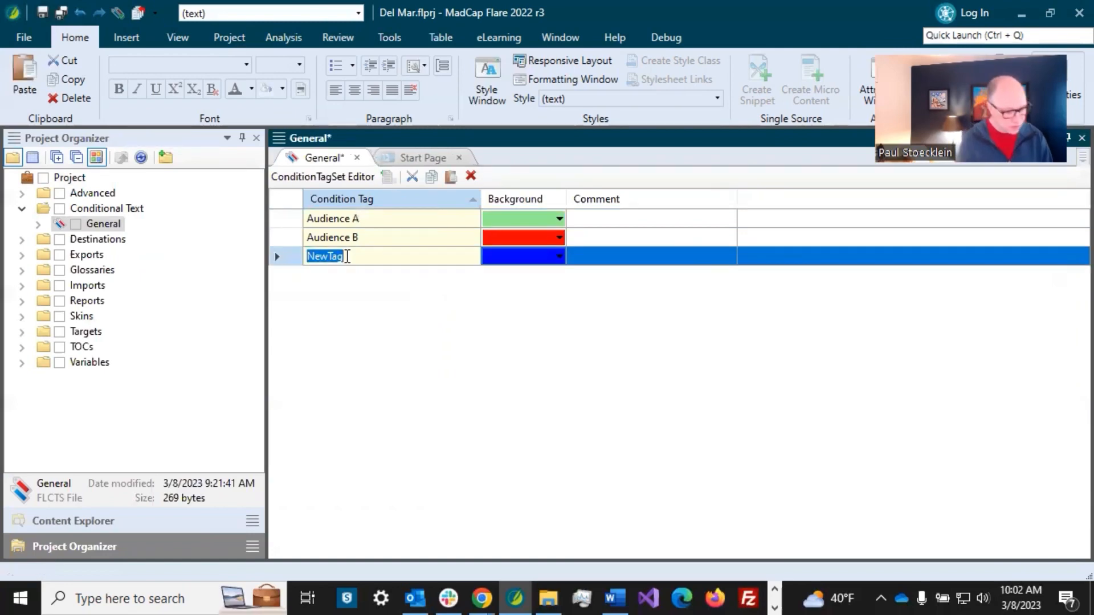
{"action": "type", "text": "OnlineOnly"}
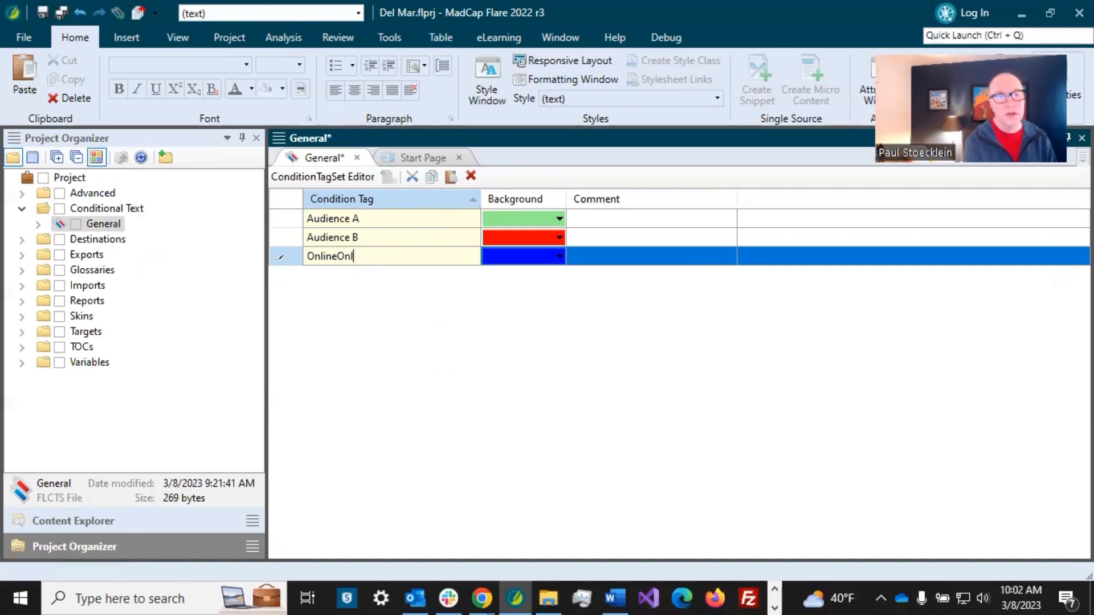
{"action": "left_click", "coordinate": [367, 243]}
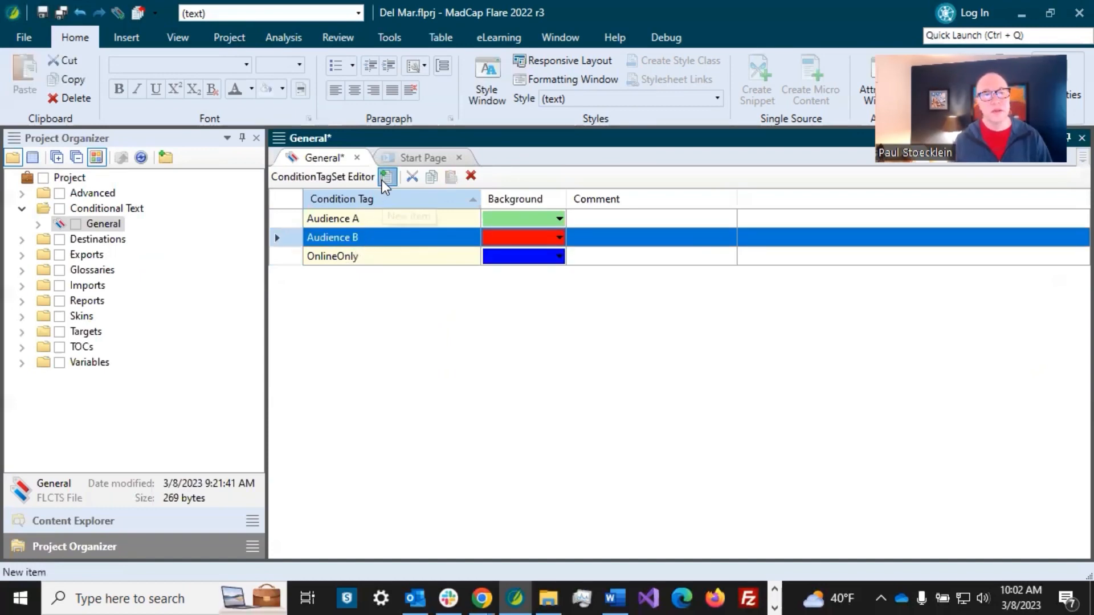
Step: Add a condition tag named PrintOnly to the General tag set and save it
{"action": "left_click", "coordinate": [383, 178]}
{"action": "left_click", "coordinate": [360, 255]}
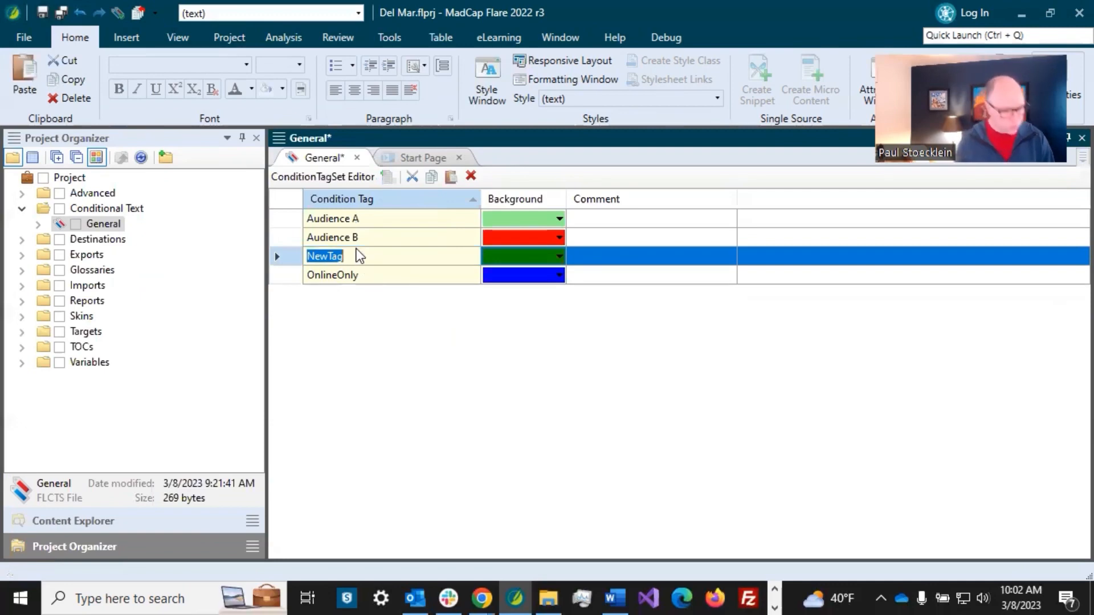
{"action": "type", "text": "PrintOnly"}
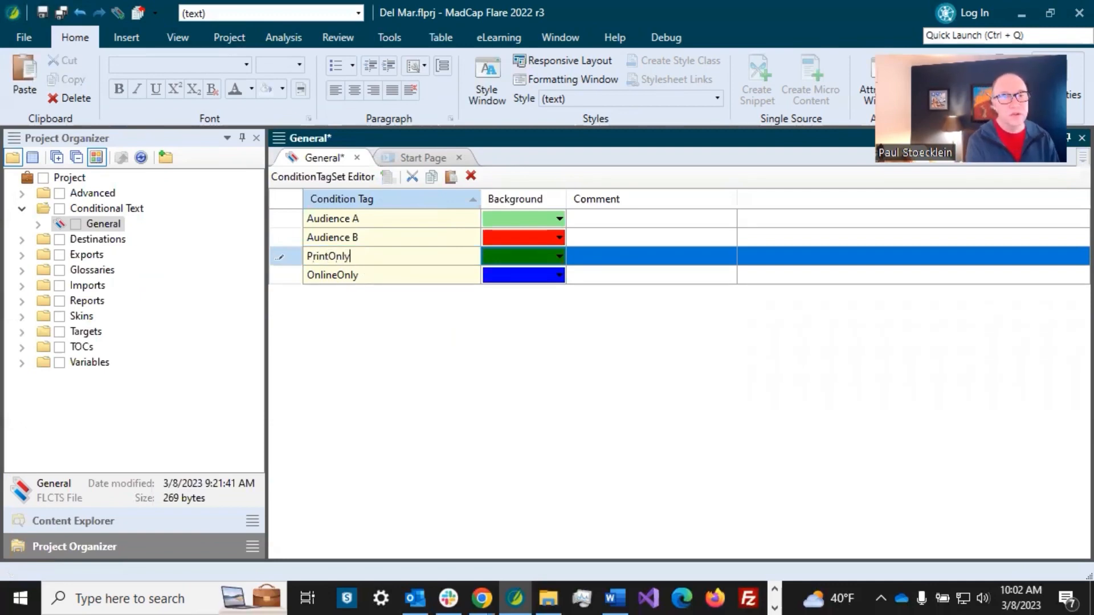
{"action": "key", "text": "Return"}
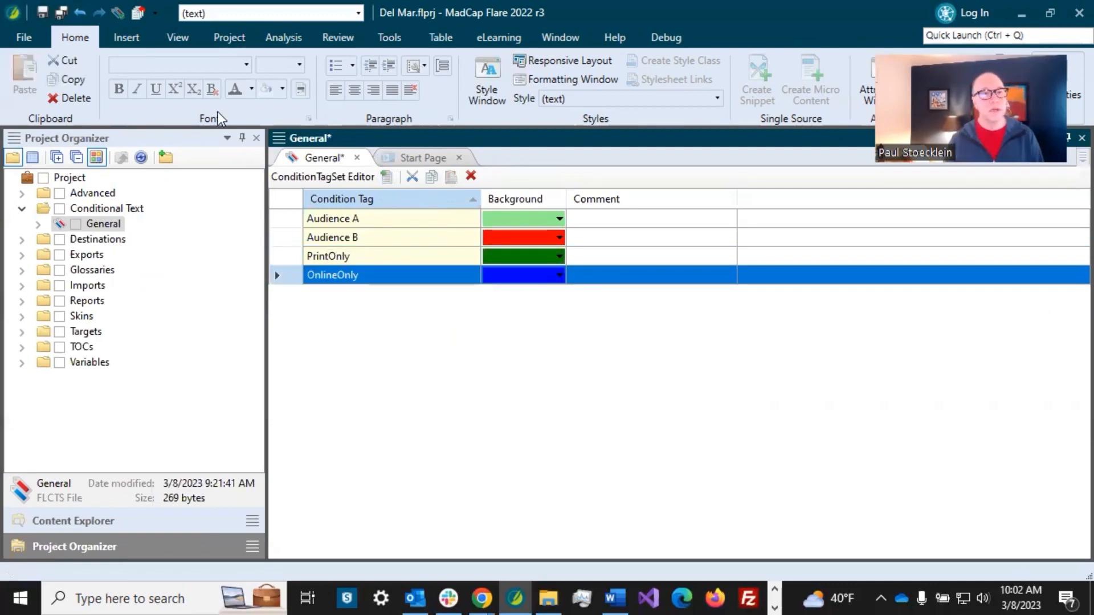
{"action": "left_click", "coordinate": [59, 15]}
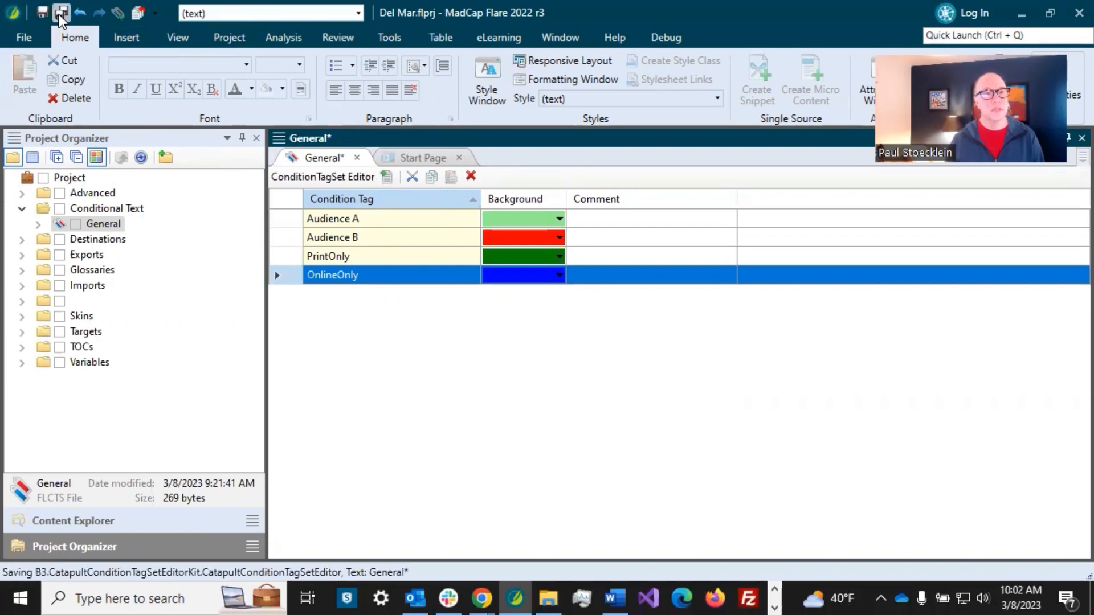
Step: Apply the PrintOnly condition tag to the Print-Only folder, and hide and re-show the condition tag indicators
{"action": "left_click", "coordinate": [110, 518]}
{"action": "right_click", "coordinate": [84, 258]}
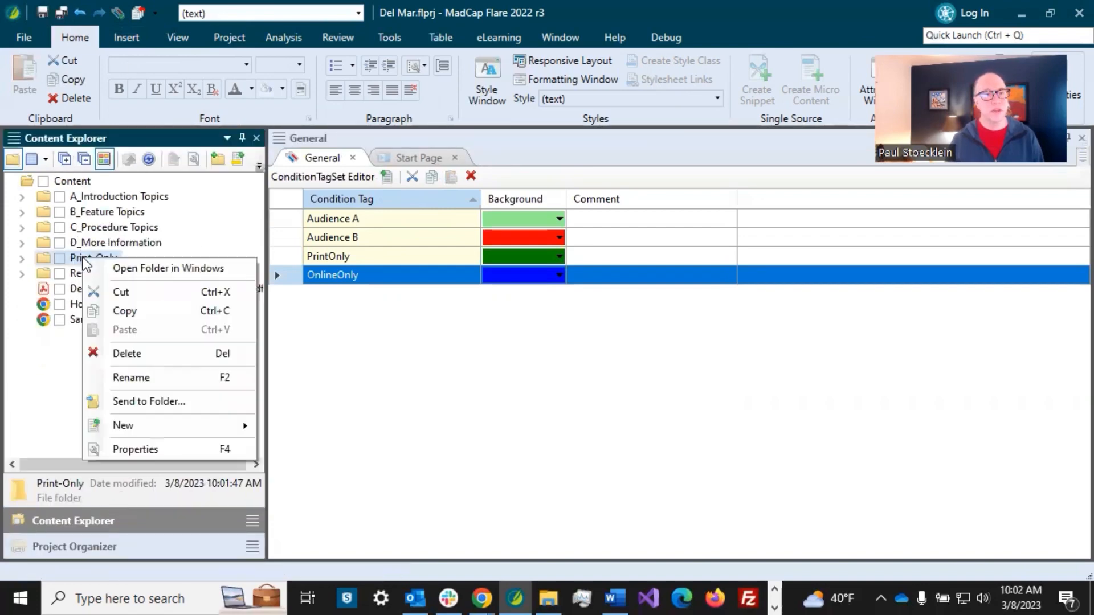
{"action": "left_click", "coordinate": [150, 442]}
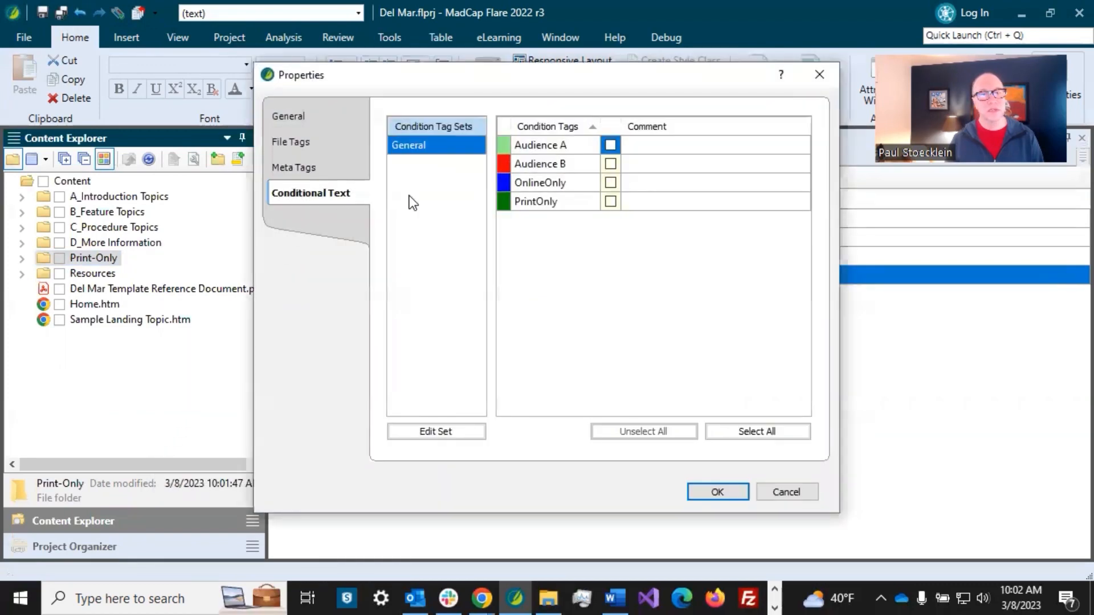
{"action": "left_click", "coordinate": [610, 201]}
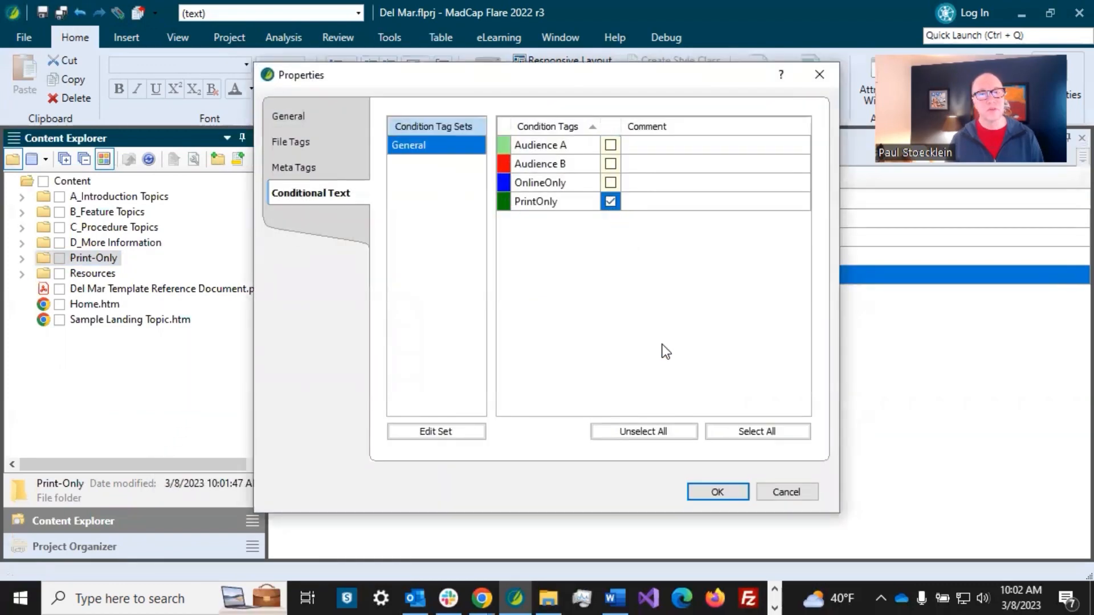
{"action": "left_click", "coordinate": [727, 486]}
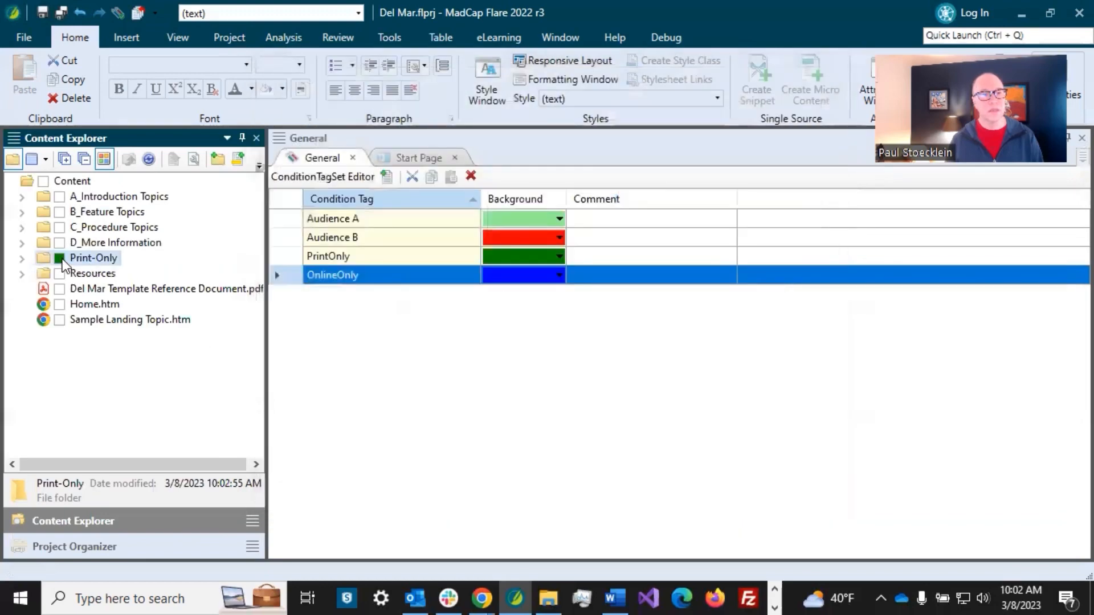
{"action": "left_click", "coordinate": [42, 11]}
{"action": "left_click", "coordinate": [104, 160]}
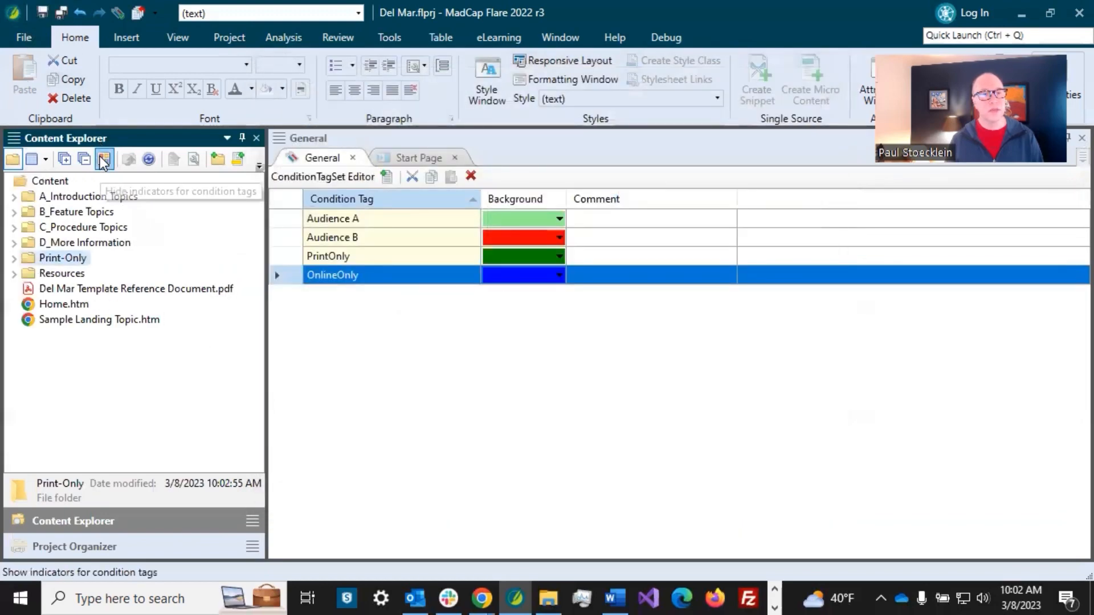
{"action": "left_click", "coordinate": [103, 159]}
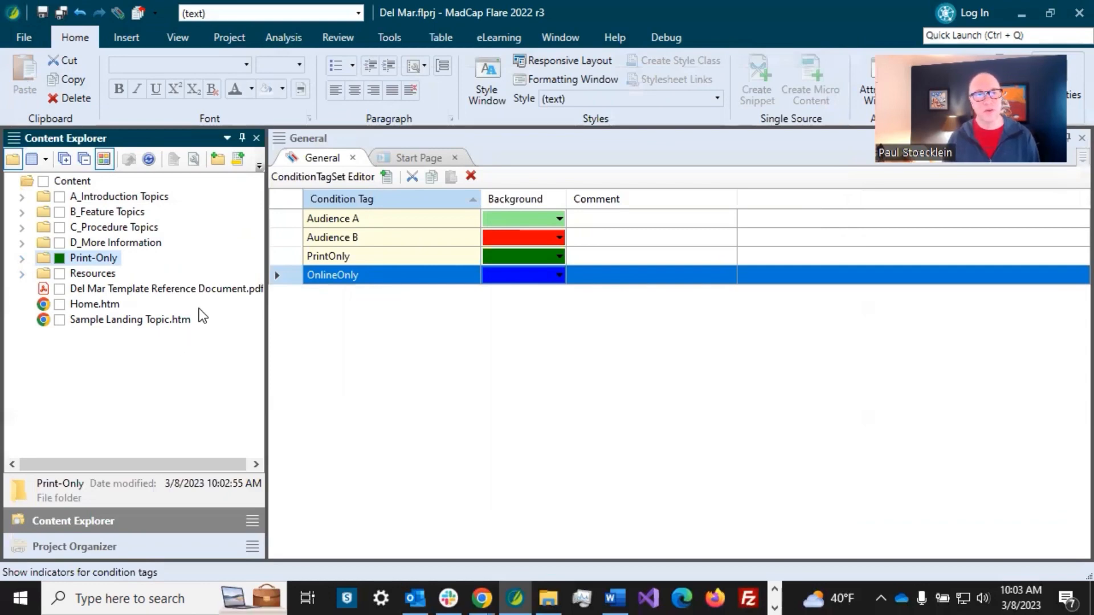
Step: Add a topic with the file name Title to the Print-Only folder, based on the NewTopic.htm template
{"action": "left_click", "coordinate": [239, 169]}
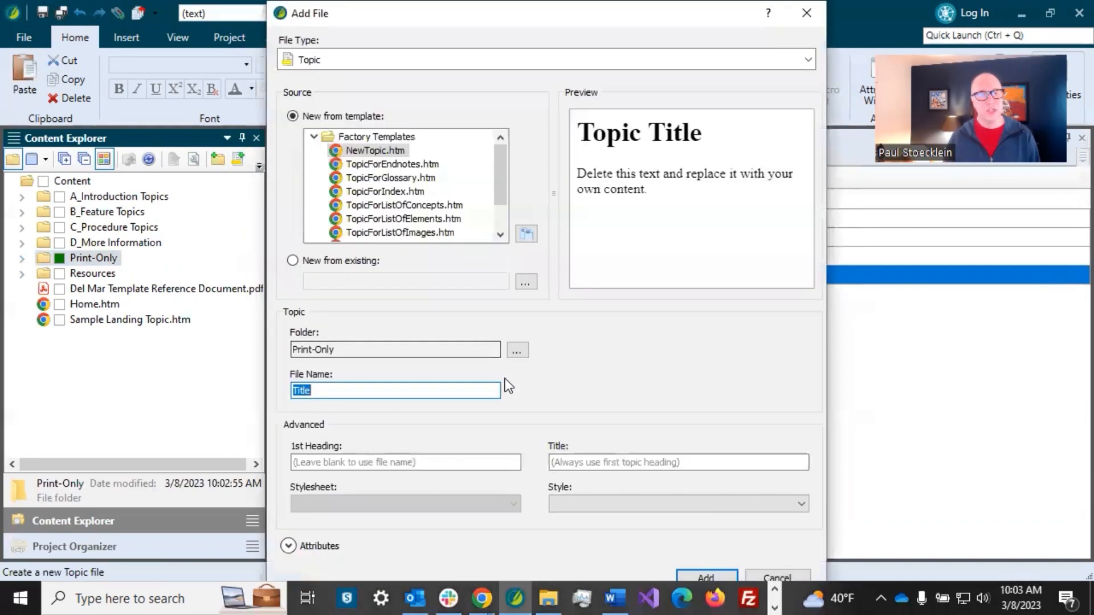
{"action": "left_click", "coordinate": [323, 390]}
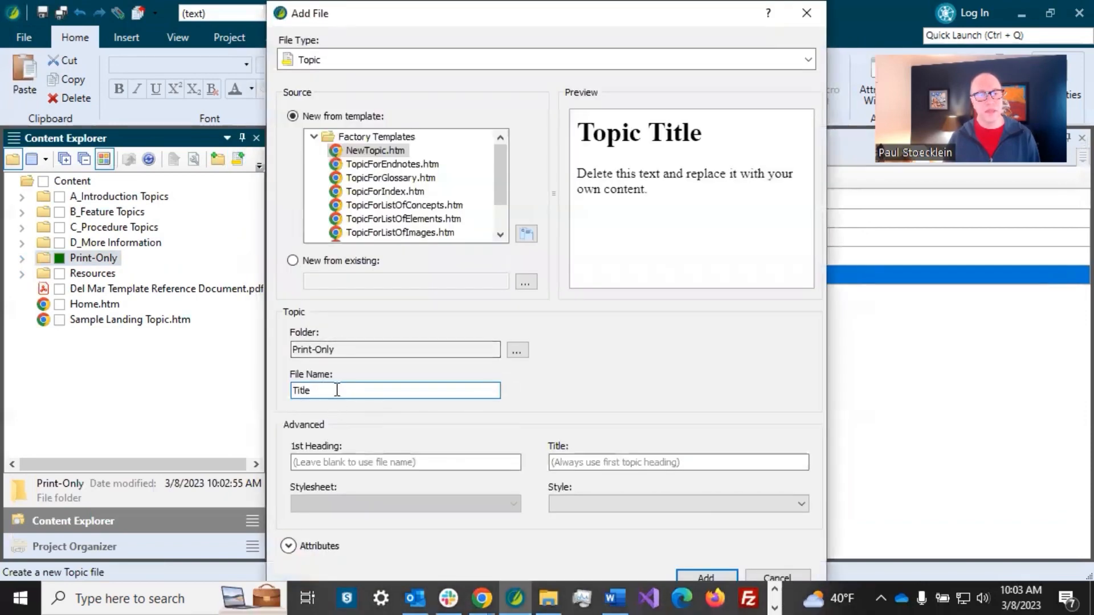
{"action": "left_click_drag", "start_coordinate": [317, 390], "coordinate": [261, 387]}
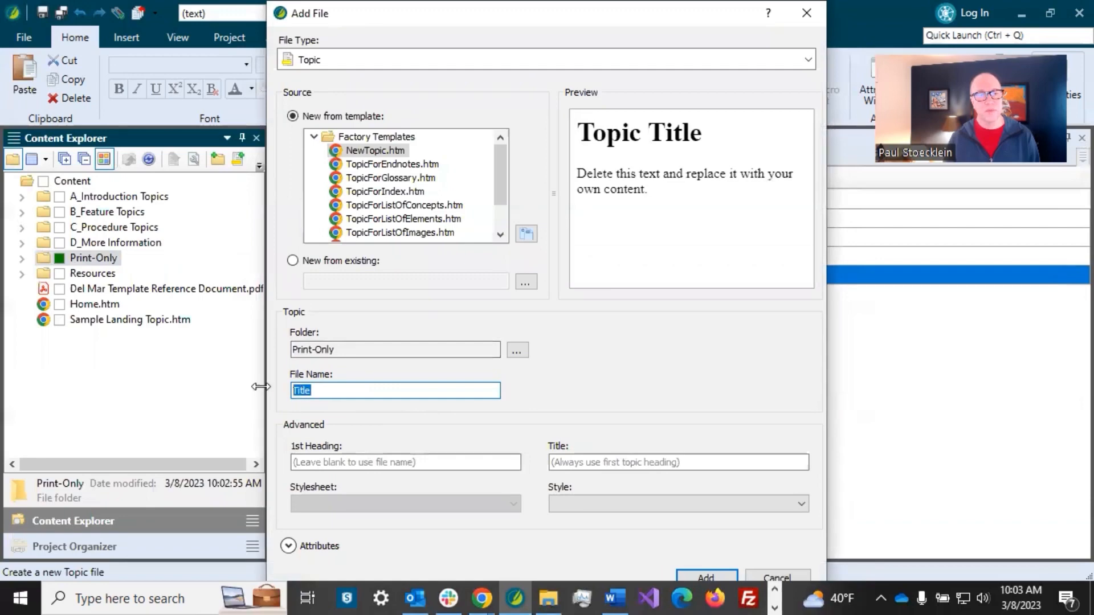
{"action": "left_click", "coordinate": [331, 391]}
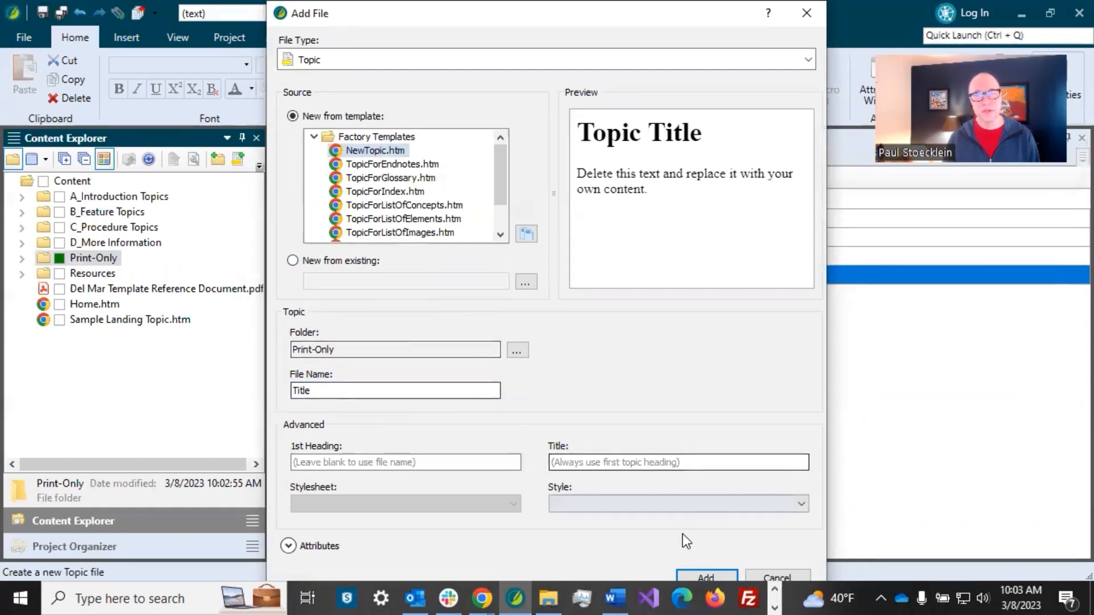
{"action": "left_click", "coordinate": [700, 575]}
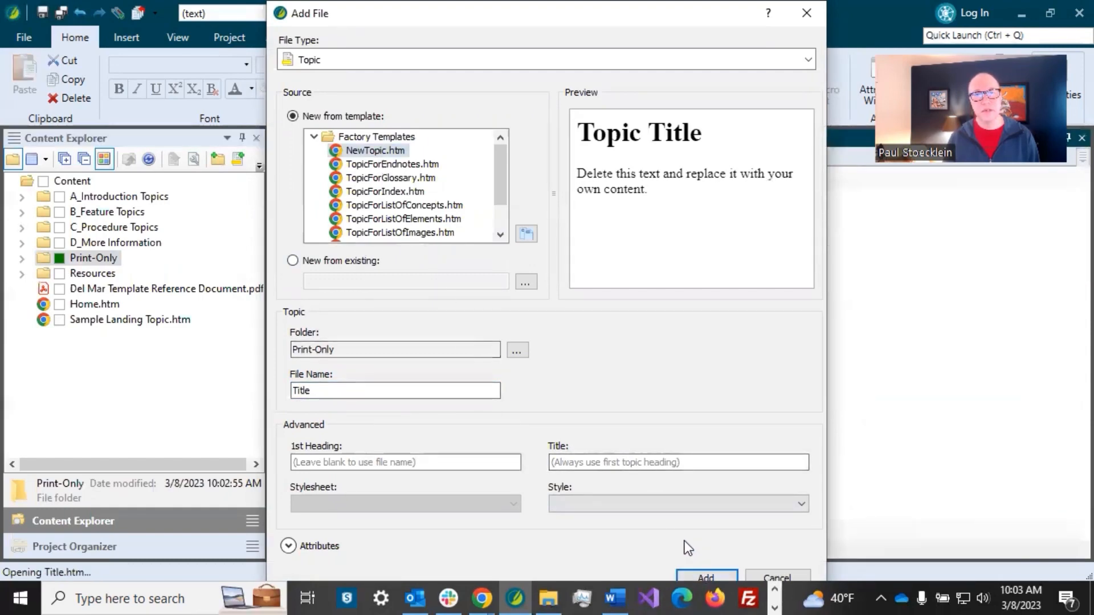
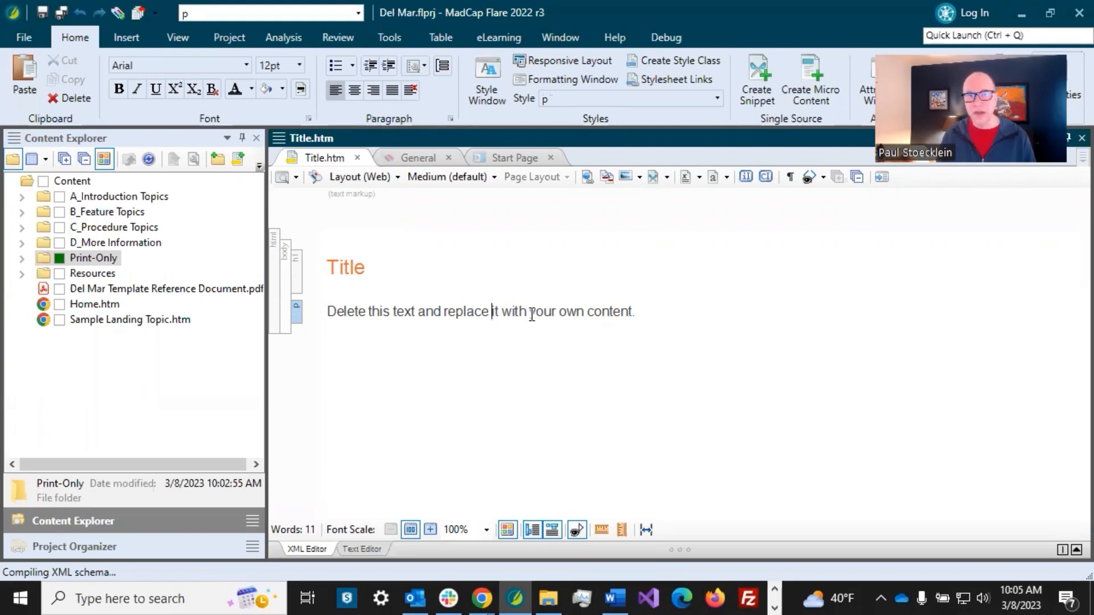
{"action": "left_click", "coordinate": [640, 312]}
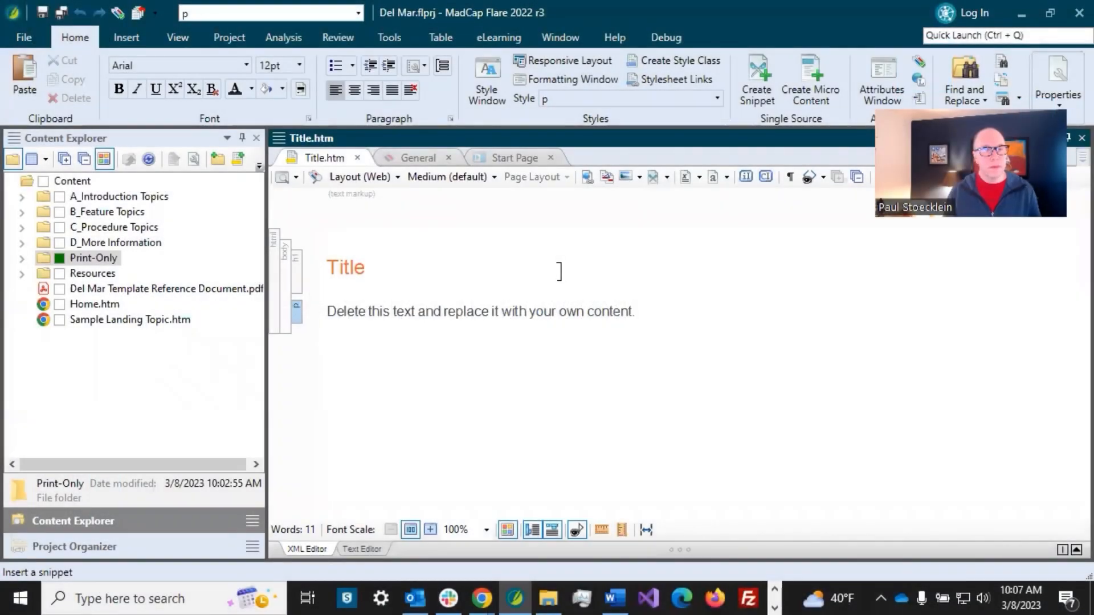
Step: Rename the MasterPages folder inside Resources to TemplatePages and update the affected links
{"action": "left_click", "coordinate": [22, 274]}
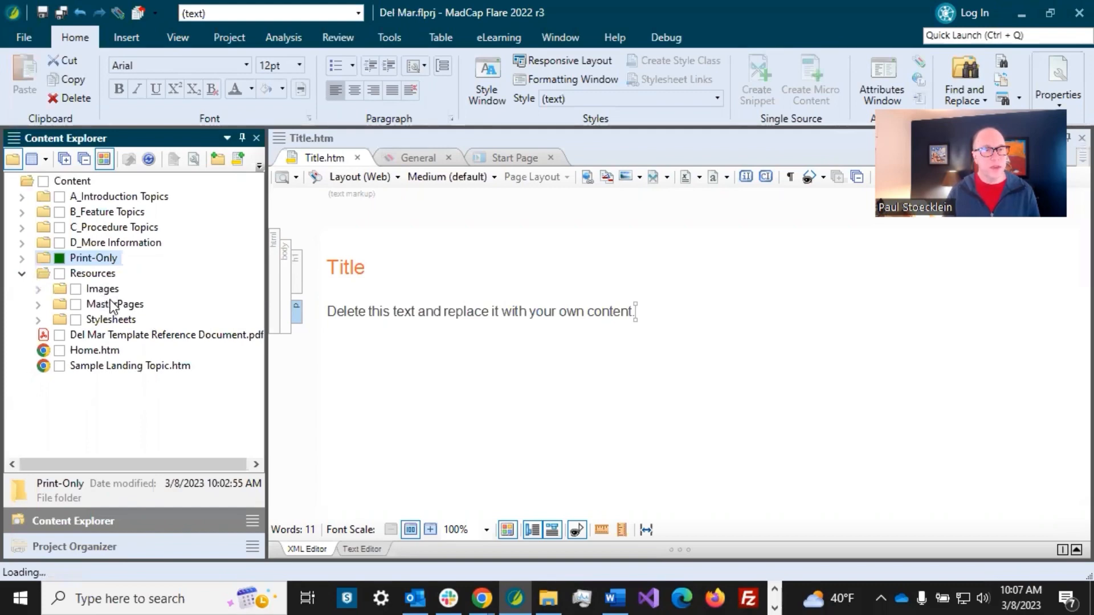
{"action": "left_click", "coordinate": [114, 304]}
{"action": "left_click", "coordinate": [116, 303]}
{"action": "left_click_drag", "start_coordinate": [118, 303], "coordinate": [79, 306]}
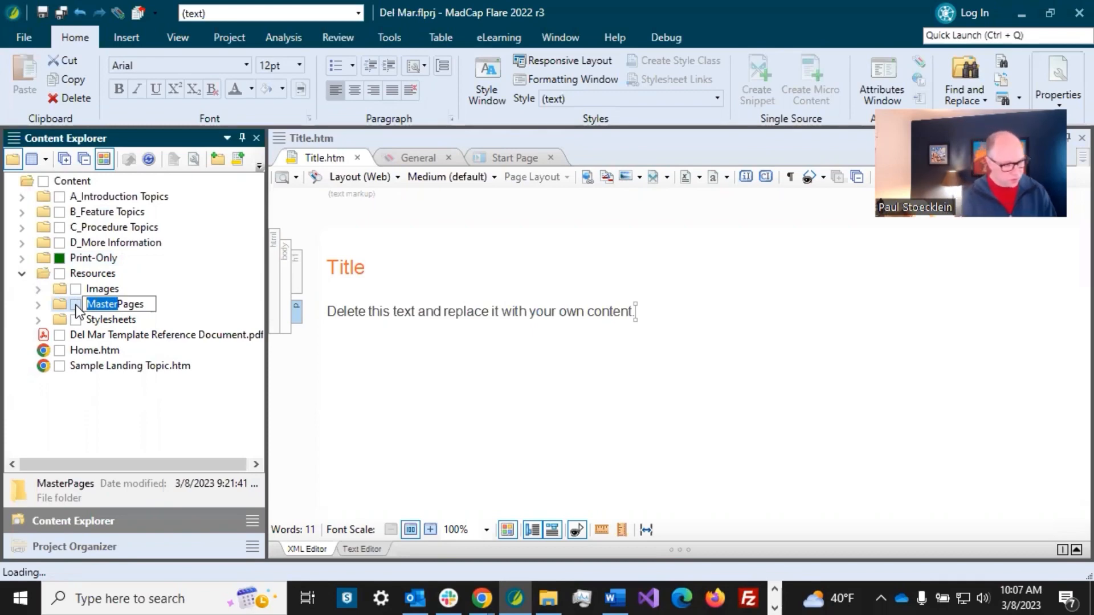
{"action": "type", "text": "Template"}
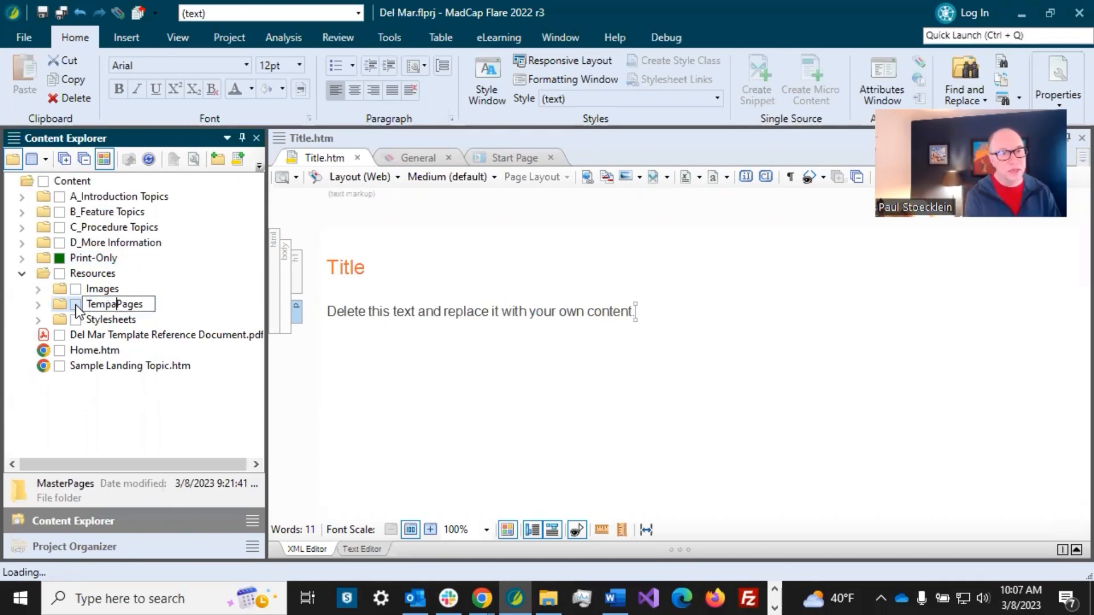
{"action": "key", "text": "Return"}
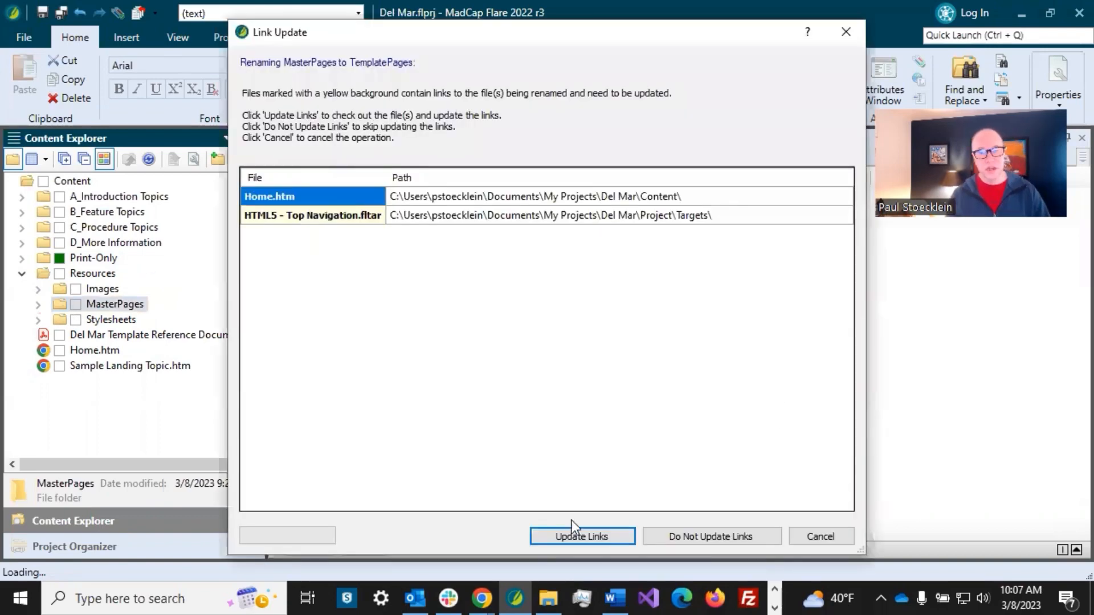
{"action": "left_click", "coordinate": [579, 531]}
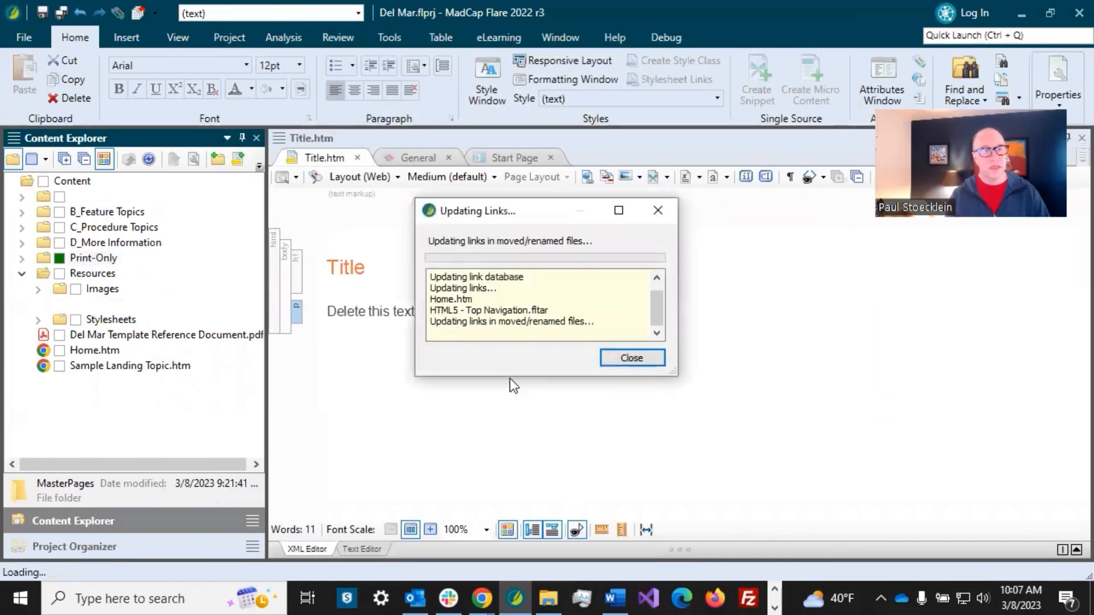
{"action": "left_click", "coordinate": [117, 290]}
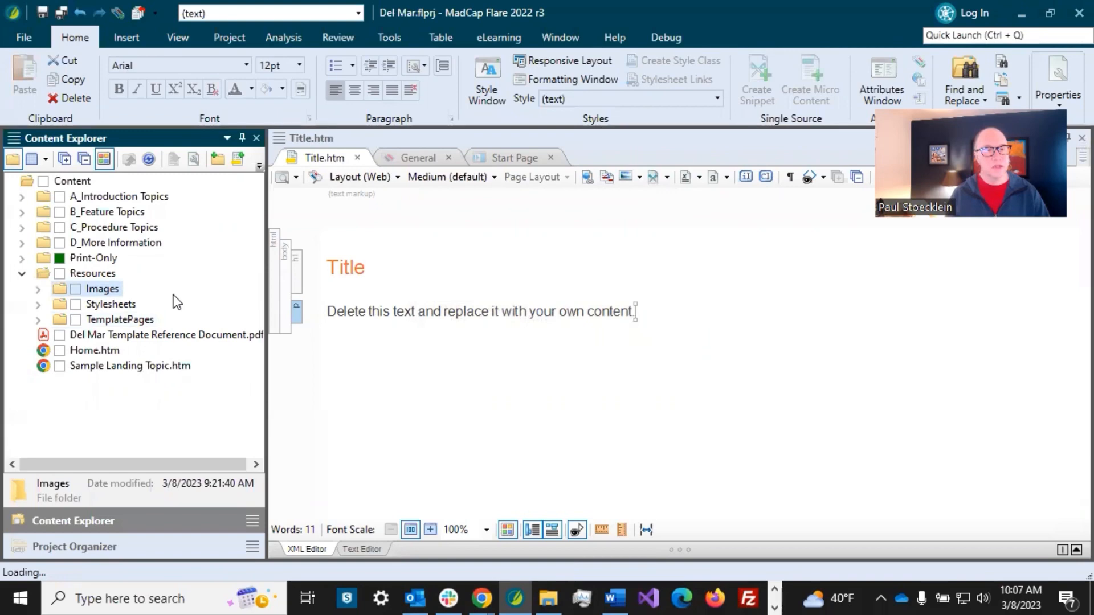
Step: Create a folder named PageLayouts inside the Resources folder
{"action": "left_click", "coordinate": [110, 276]}
{"action": "left_click", "coordinate": [217, 159]}
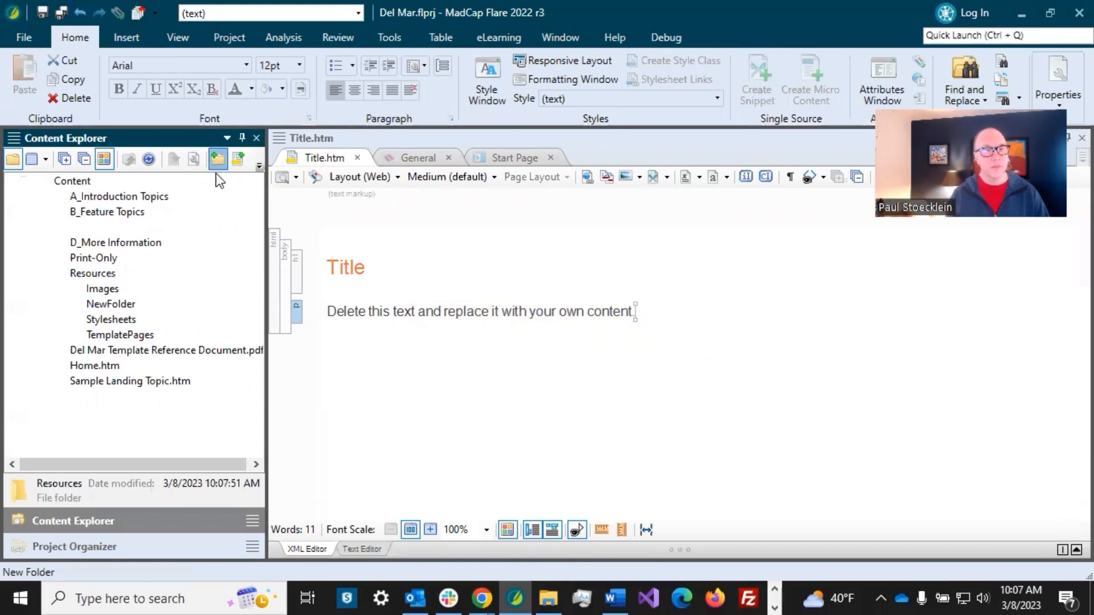
{"action": "type", "text": "PageLayu"}
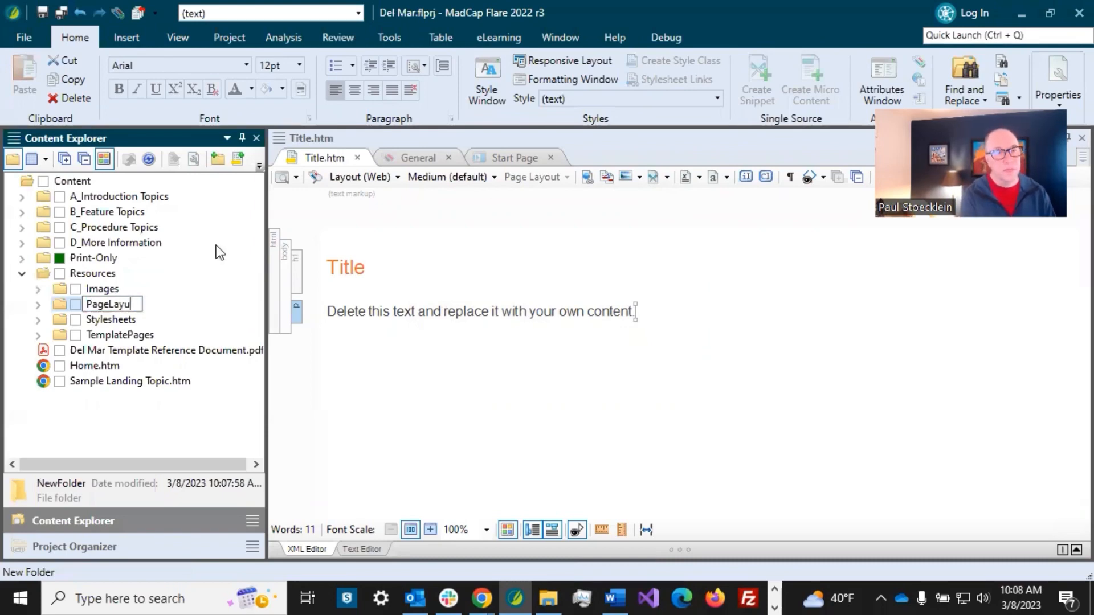
{"action": "key", "text": "BackSpace"}
{"action": "type", "text": "outs"}
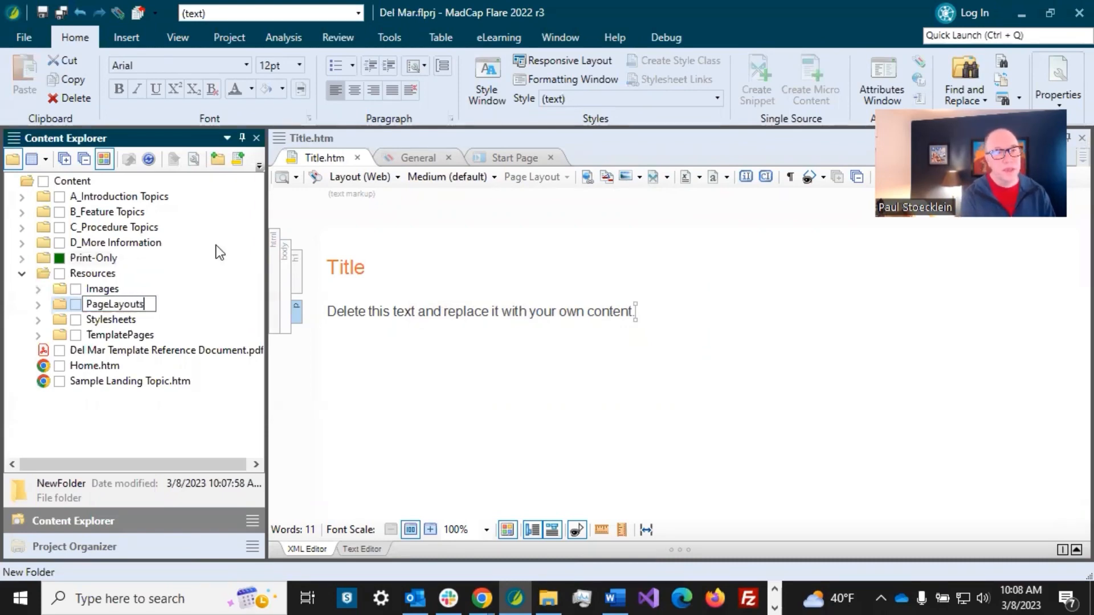
{"action": "key", "text": "Return"}
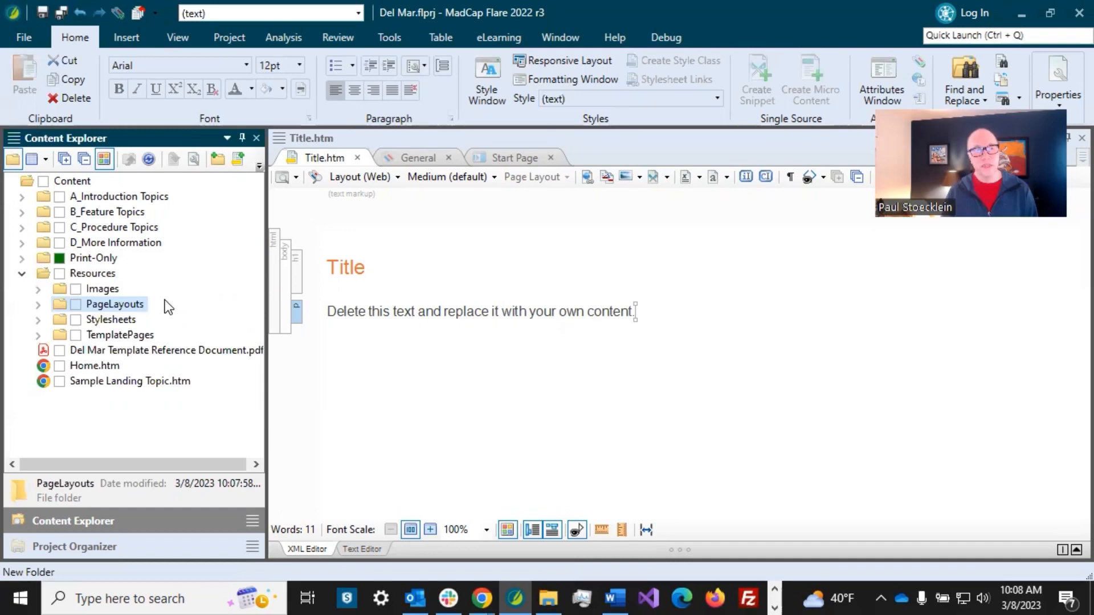
Step: Add a page layout with the file name Frontmatter to the PageLayouts folder, based on the FrontMatterResizable.flpgl template
{"action": "right_click", "coordinate": [124, 306]}
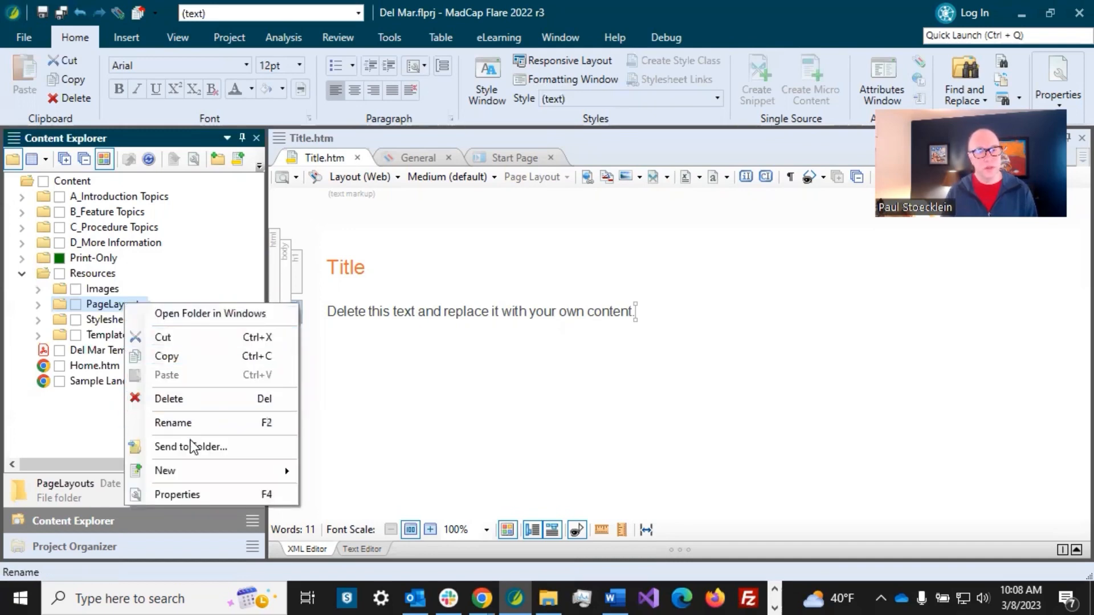
{"action": "mouse_move", "coordinate": [199, 476]}
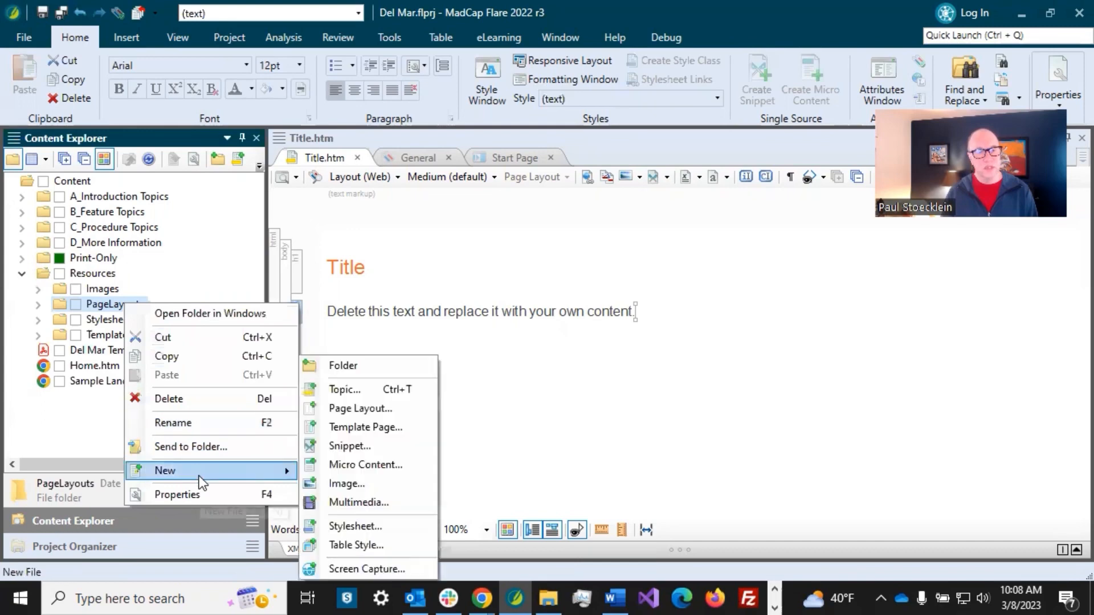
{"action": "left_click", "coordinate": [341, 409]}
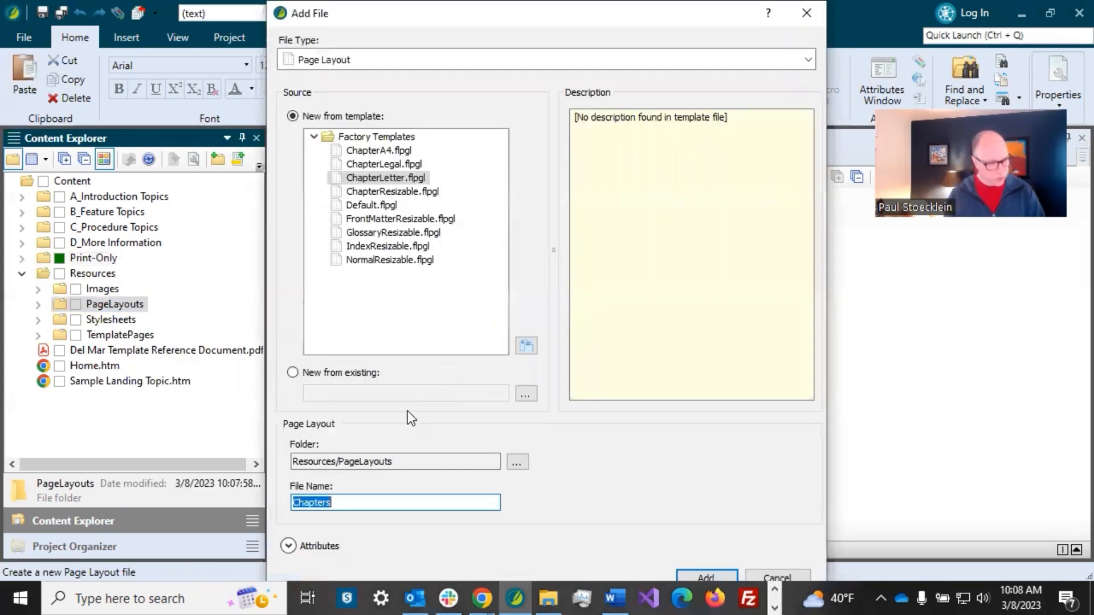
{"action": "type", "text": "Fton"}
{"action": "key", "text": "BackSpace"}
{"action": "key", "text": "BackSpace"}
{"action": "key", "text": "BackSpace"}
{"action": "type", "text": "ro"}
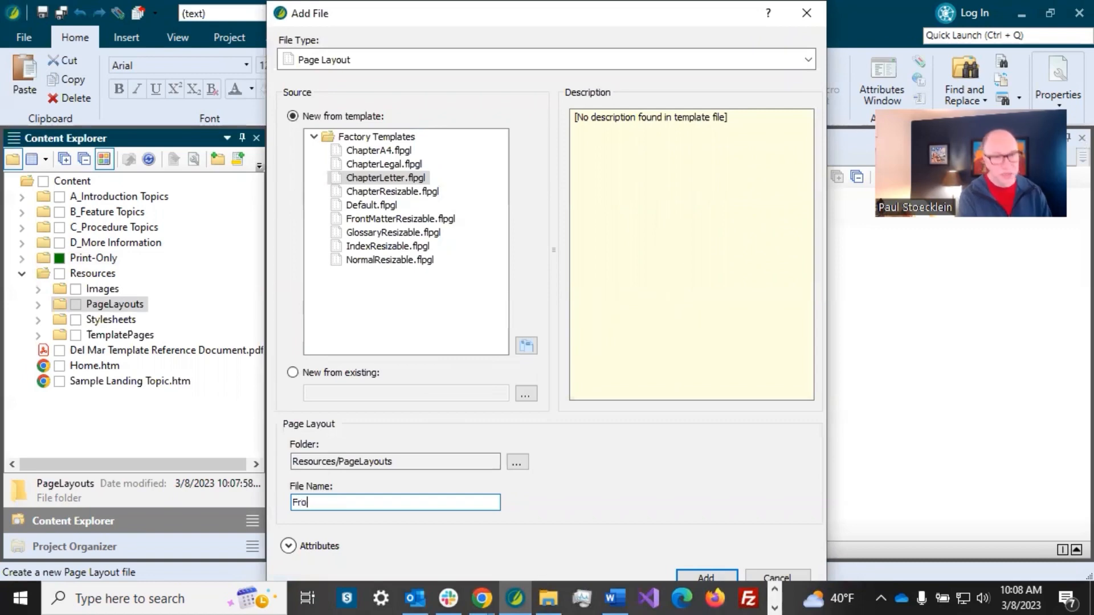
{"action": "type", "text": "ntmatter"}
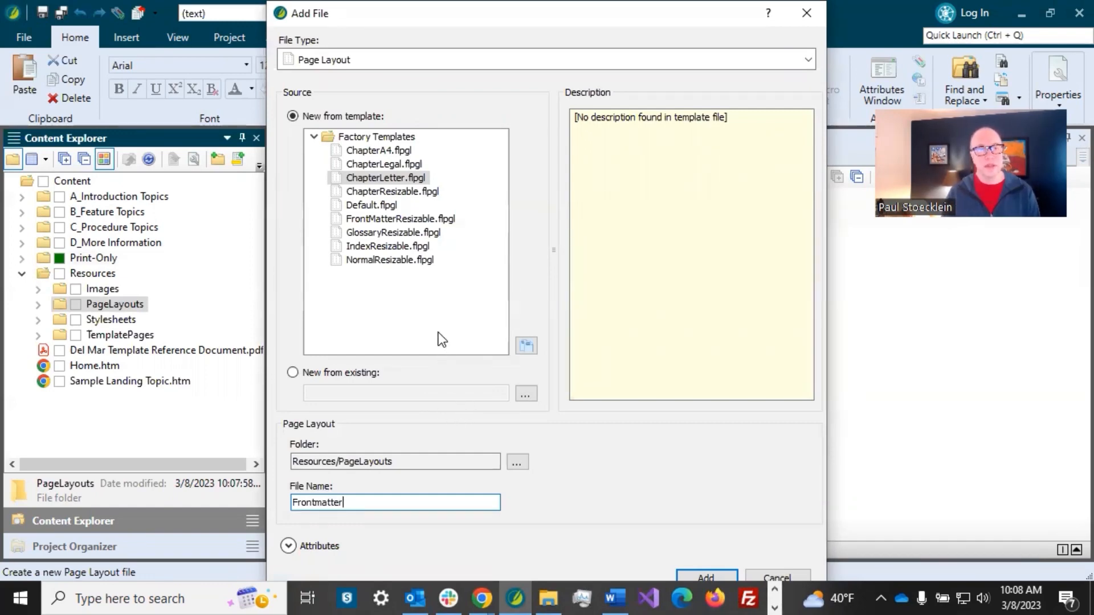
{"action": "left_click", "coordinate": [399, 220]}
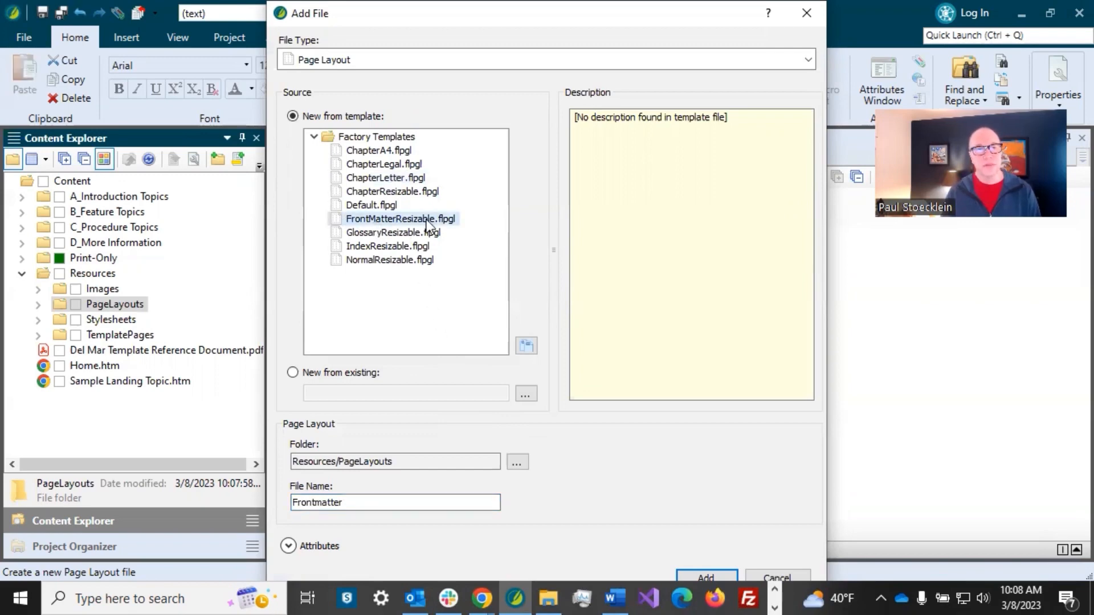
{"action": "left_click", "coordinate": [706, 577]}
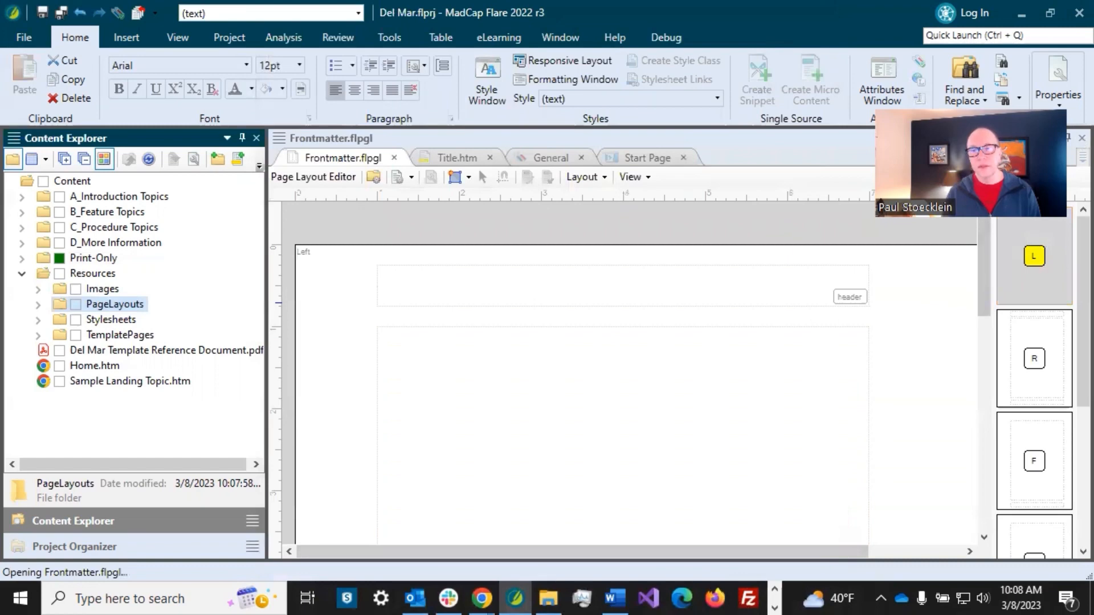
Step: Review the Right, First, Title and Empty pages of the Frontmatter page layout
{"action": "left_click", "coordinate": [1034, 343]}
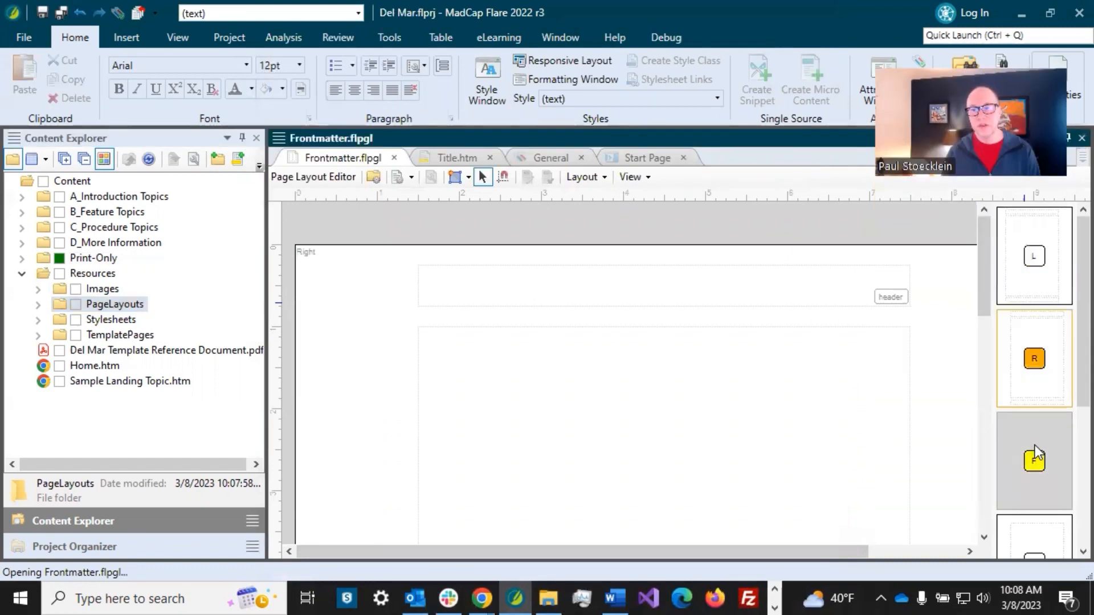
{"action": "left_click", "coordinate": [1035, 446]}
{"action": "scroll", "coordinate": [1034, 433], "scroll_direction": "down", "scroll_amount": 2}
{"action": "left_click", "coordinate": [1017, 370]}
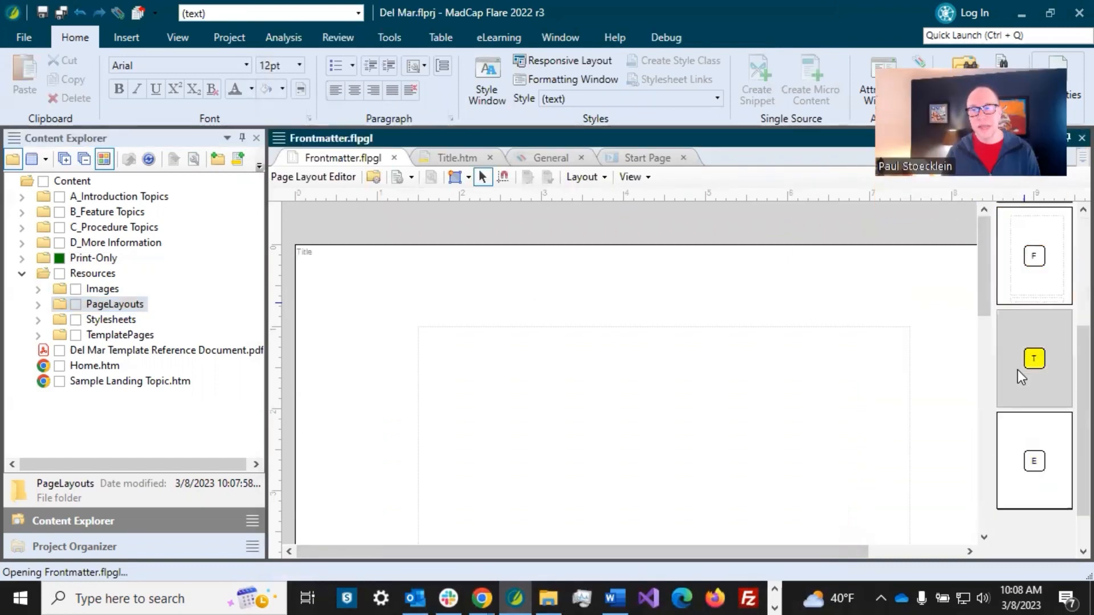
{"action": "left_click", "coordinate": [1025, 455]}
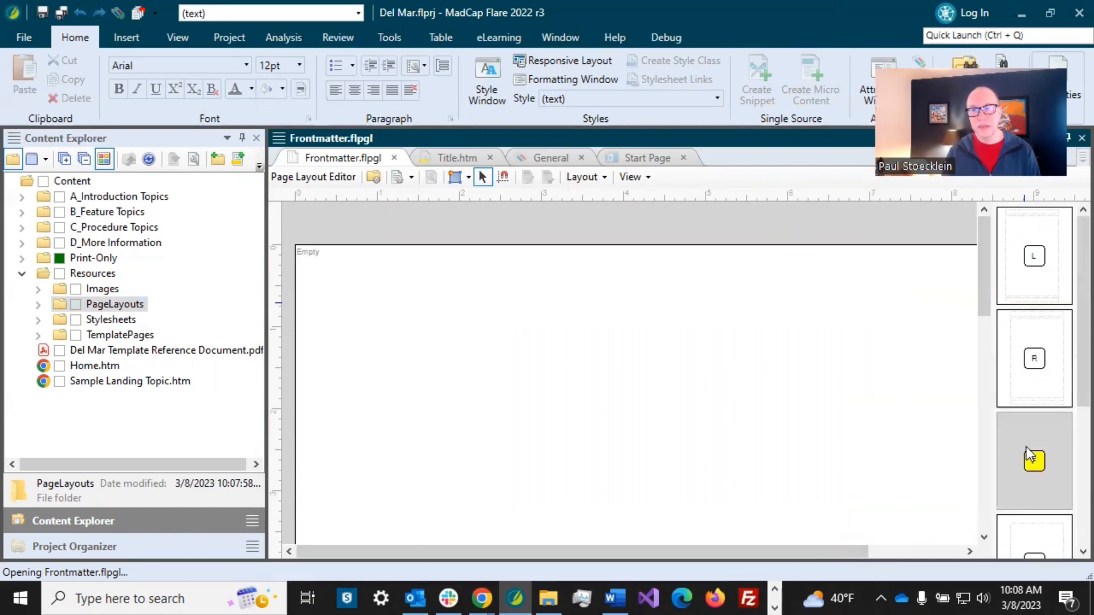
{"action": "scroll", "coordinate": [1033, 399], "scroll_direction": "up", "scroll_amount": 2}
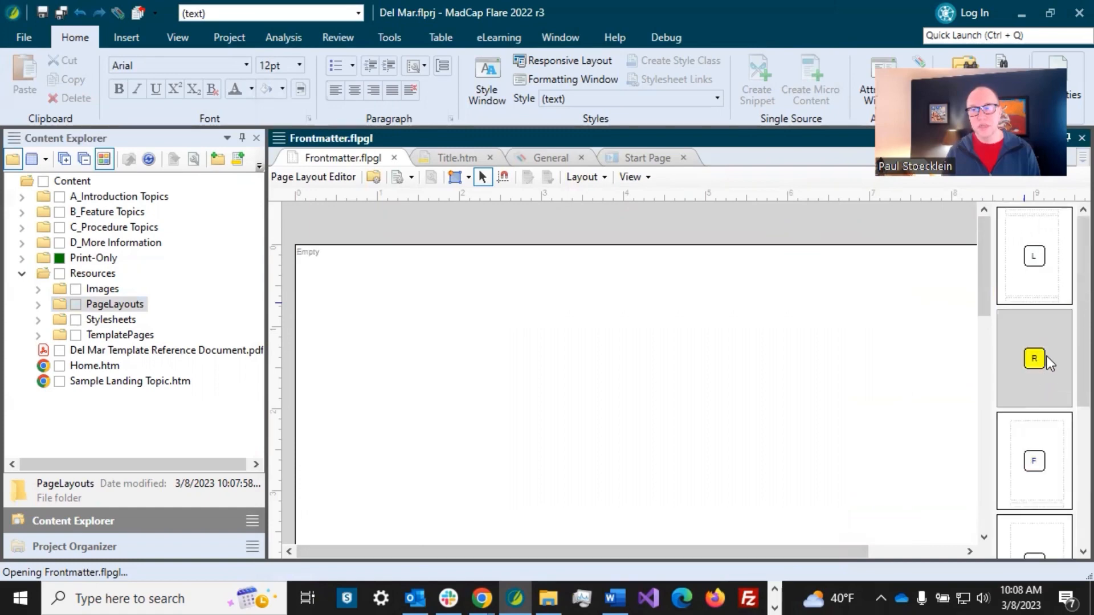
Step: Remove the Left, Right, First and Empty pages from the Frontmatter page layout, keeping only the Title page
{"action": "left_click", "coordinate": [1035, 248]}
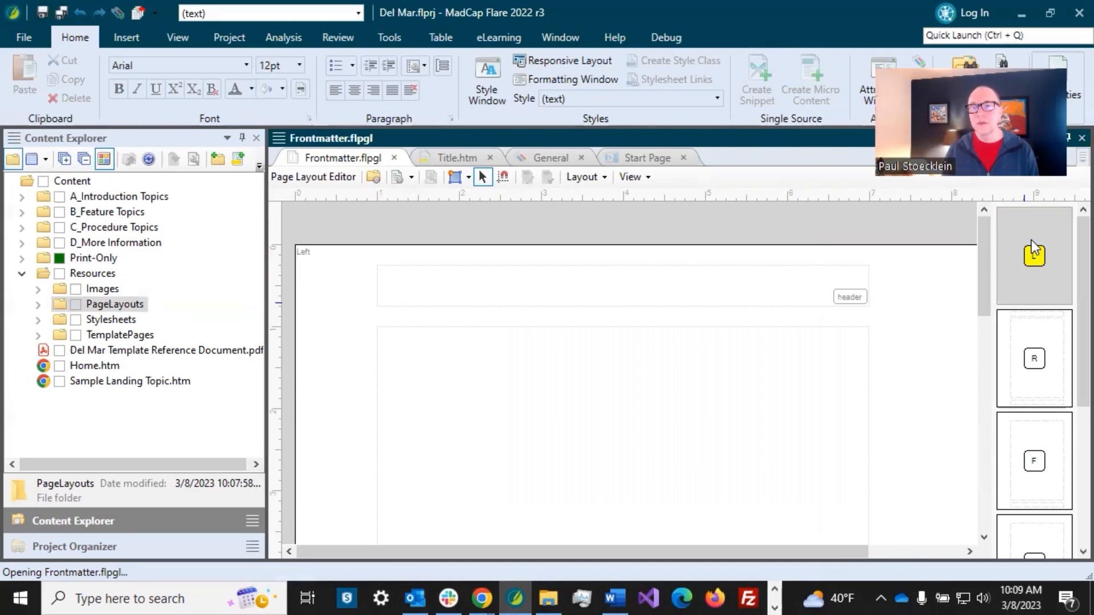
{"action": "right_click", "coordinate": [1013, 244]}
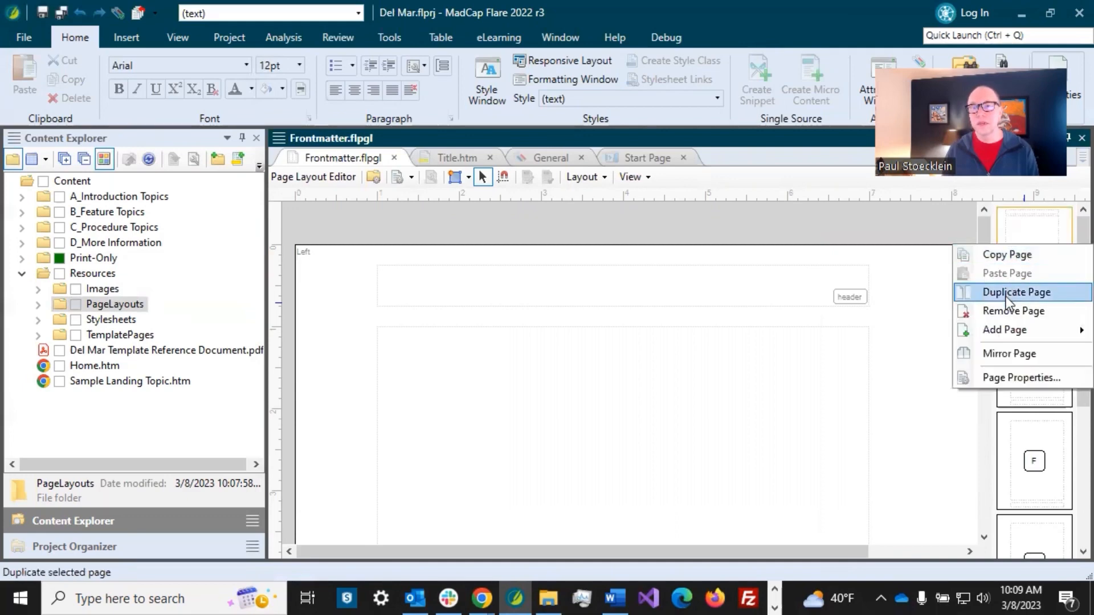
{"action": "left_click", "coordinate": [1006, 310]}
{"action": "right_click", "coordinate": [1017, 254]}
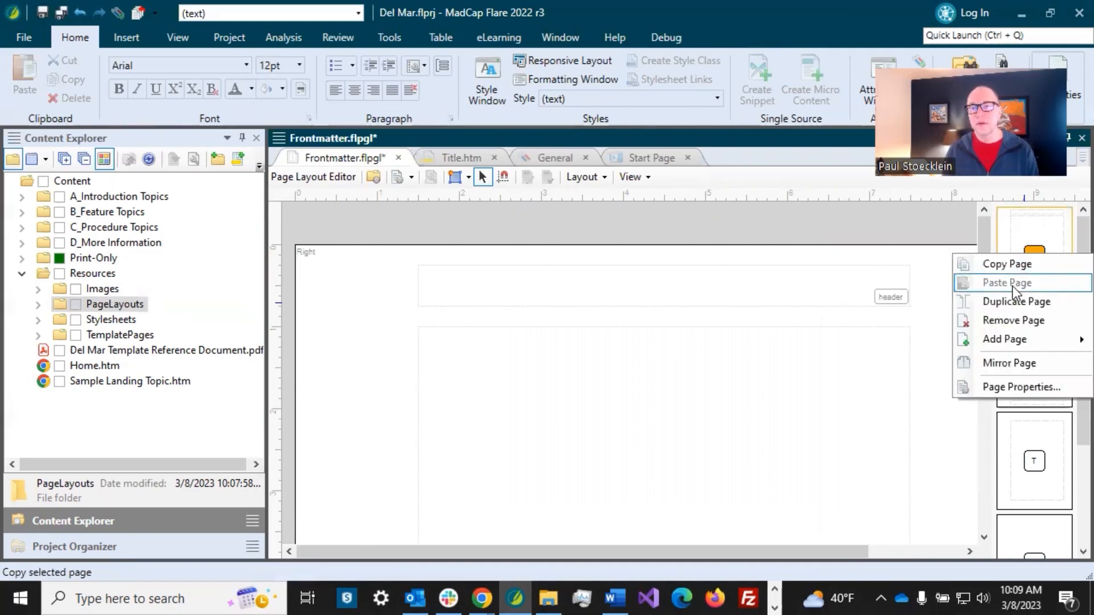
{"action": "left_click", "coordinate": [1007, 319]}
{"action": "right_click", "coordinate": [1023, 271]}
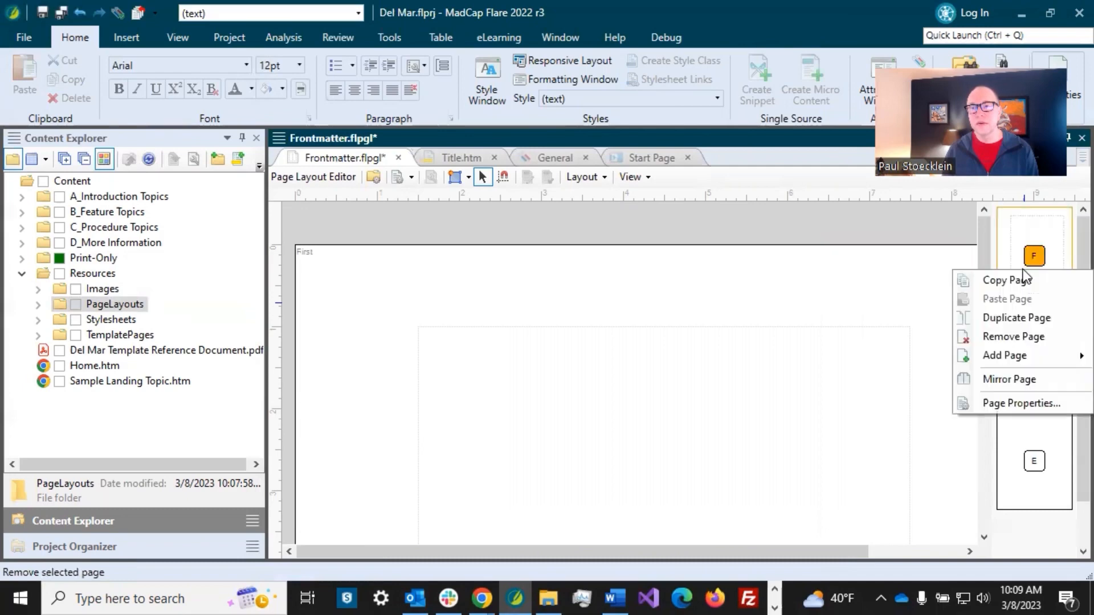
{"action": "left_click", "coordinate": [1009, 333]}
{"action": "right_click", "coordinate": [1010, 336]}
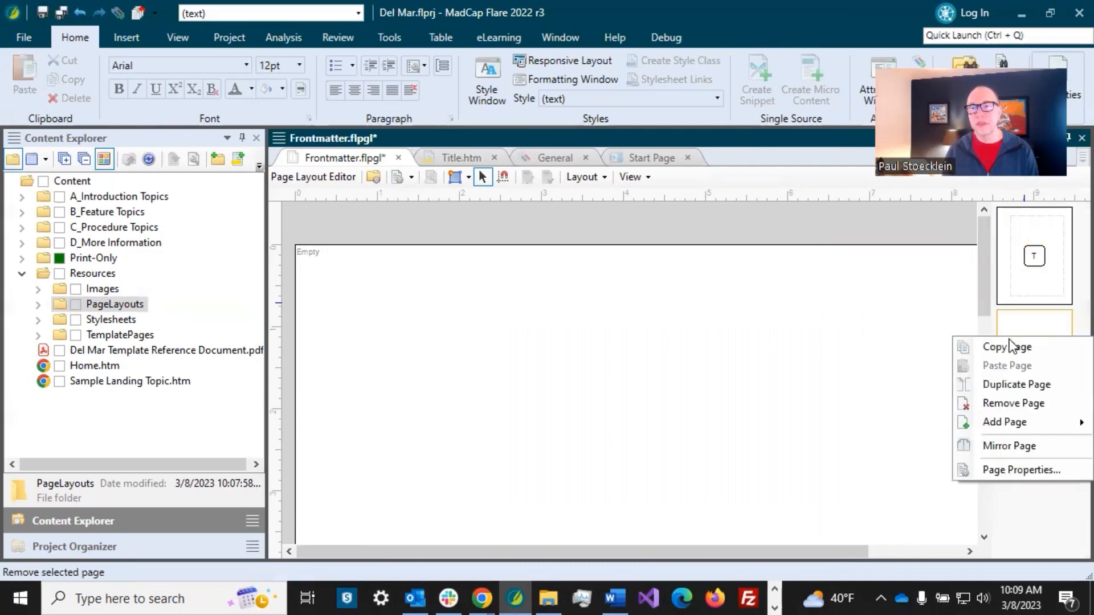
{"action": "left_click", "coordinate": [1011, 396]}
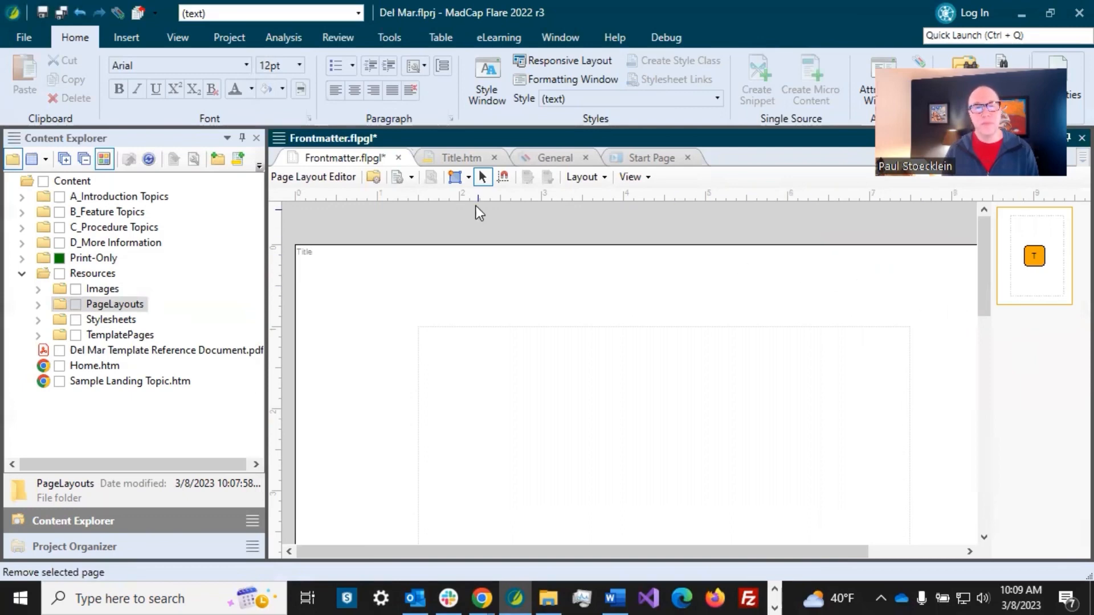
Step: Add a Normal page to the Frontmatter page layout and compare it with the Title page
{"action": "left_click", "coordinate": [411, 178]}
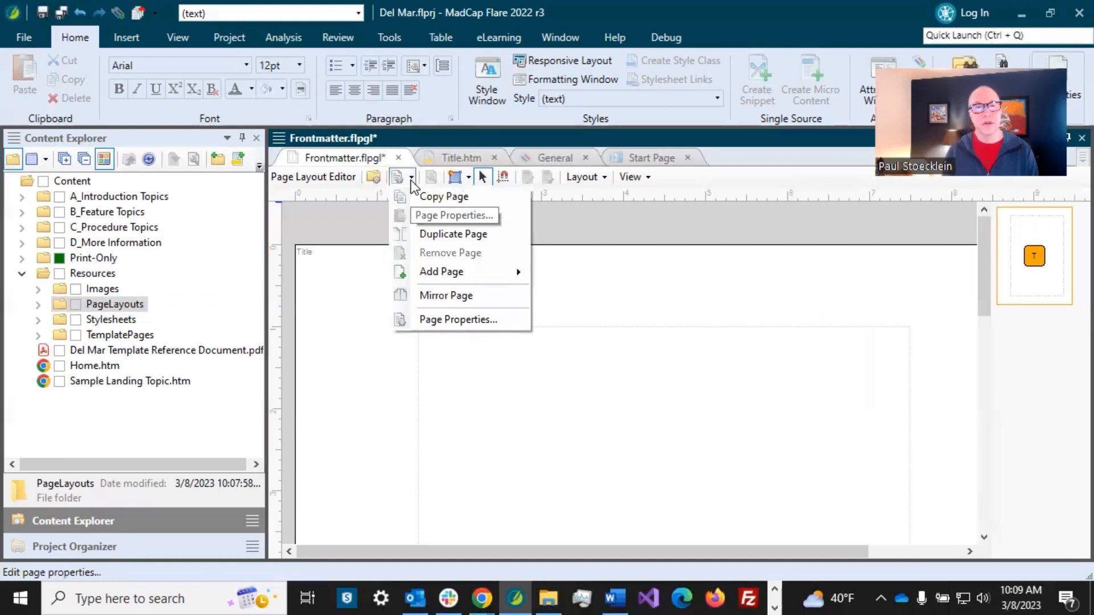
{"action": "mouse_move", "coordinate": [469, 273]}
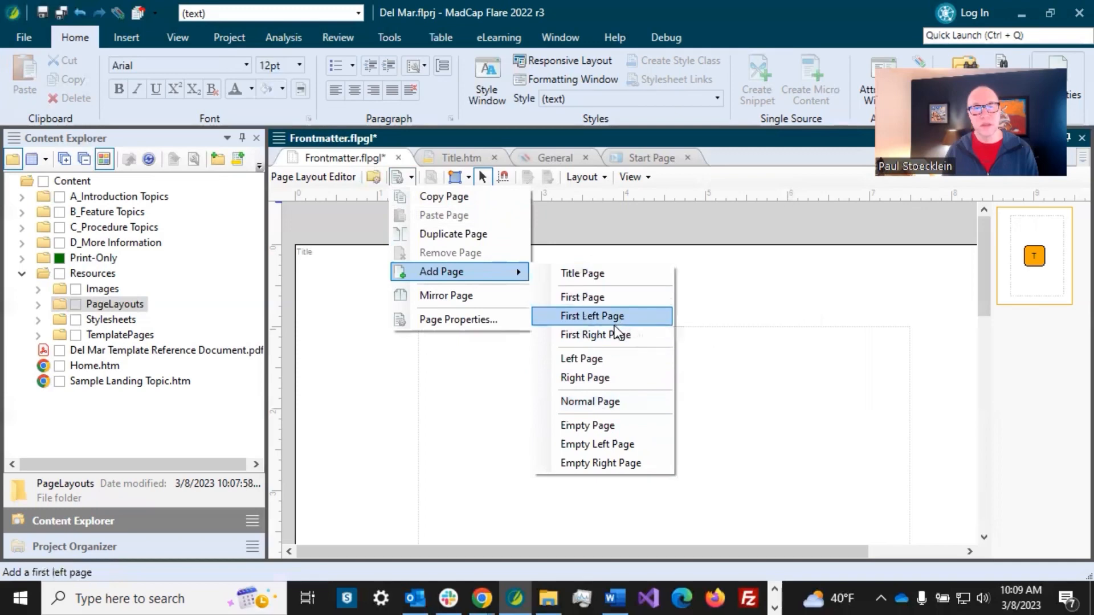
{"action": "left_click", "coordinate": [591, 402]}
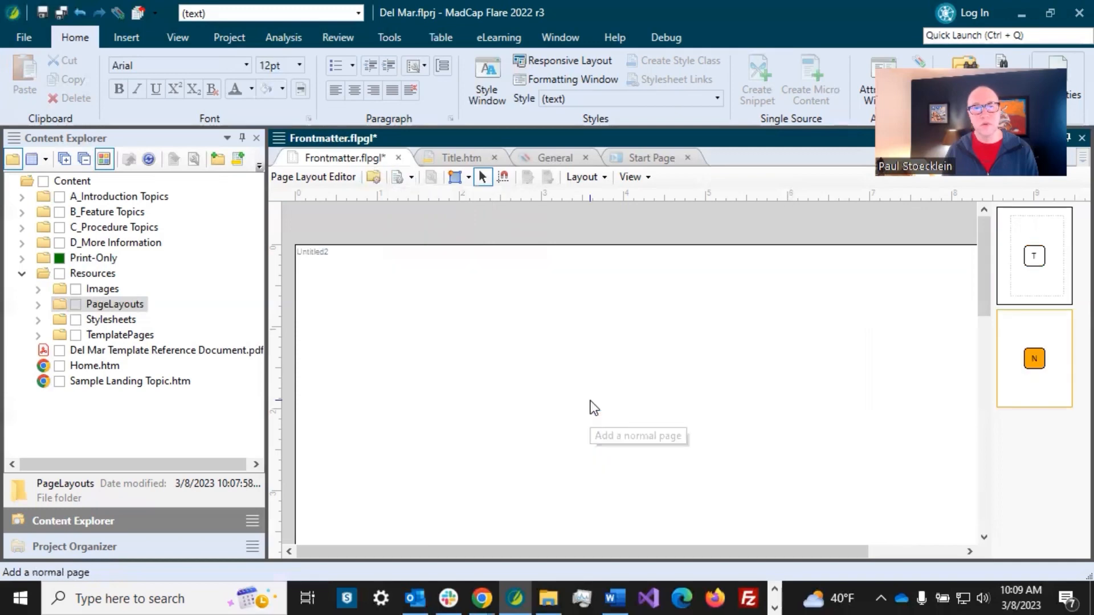
{"action": "left_click", "coordinate": [1042, 226]}
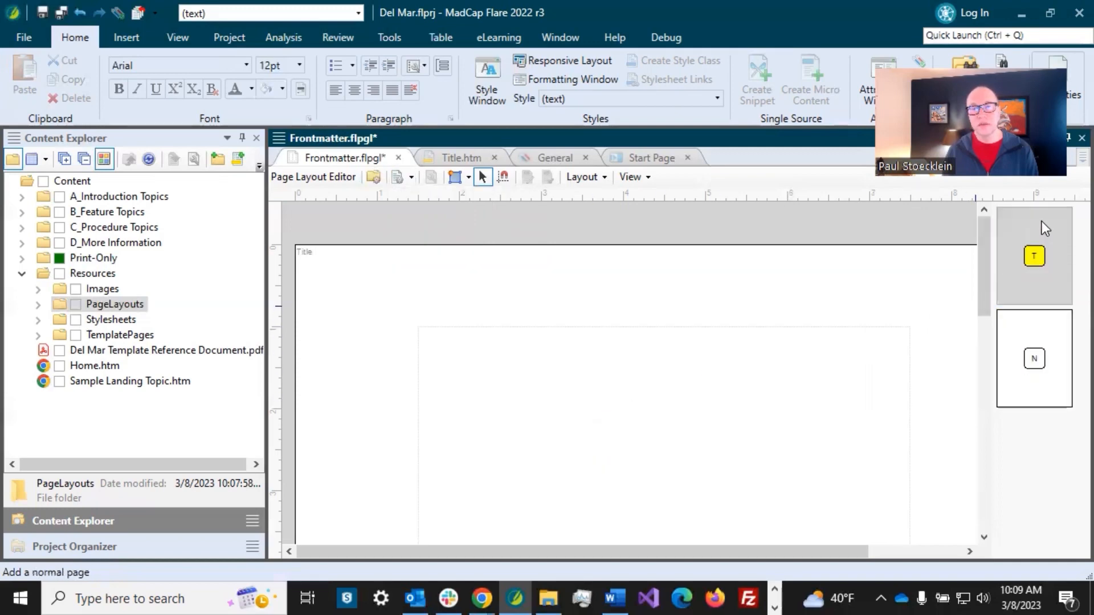
{"action": "left_click", "coordinate": [1033, 357]}
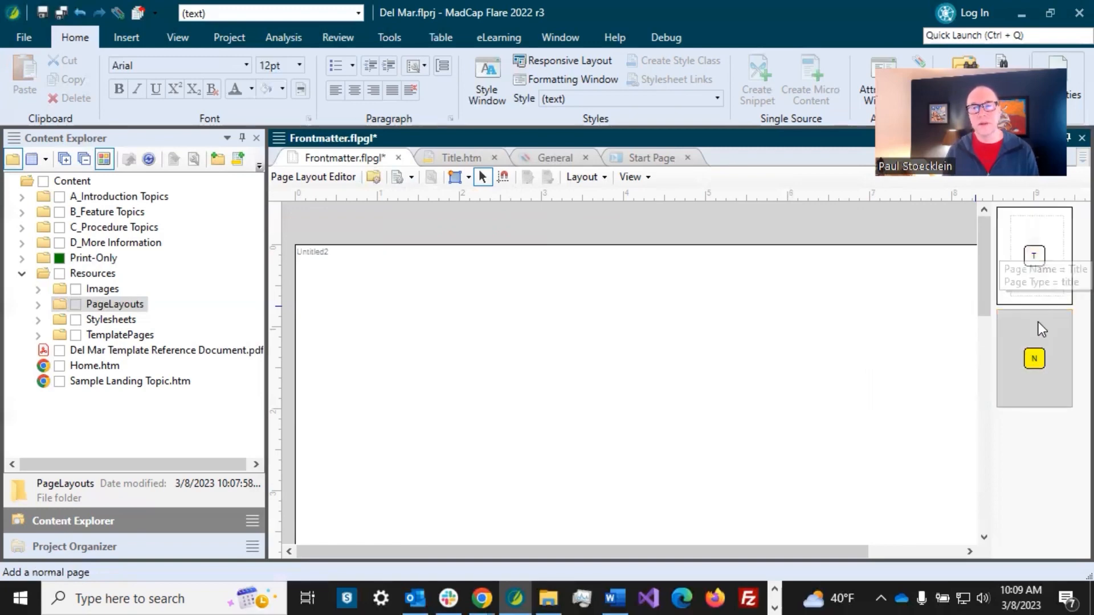
{"action": "left_click", "coordinate": [1044, 242]}
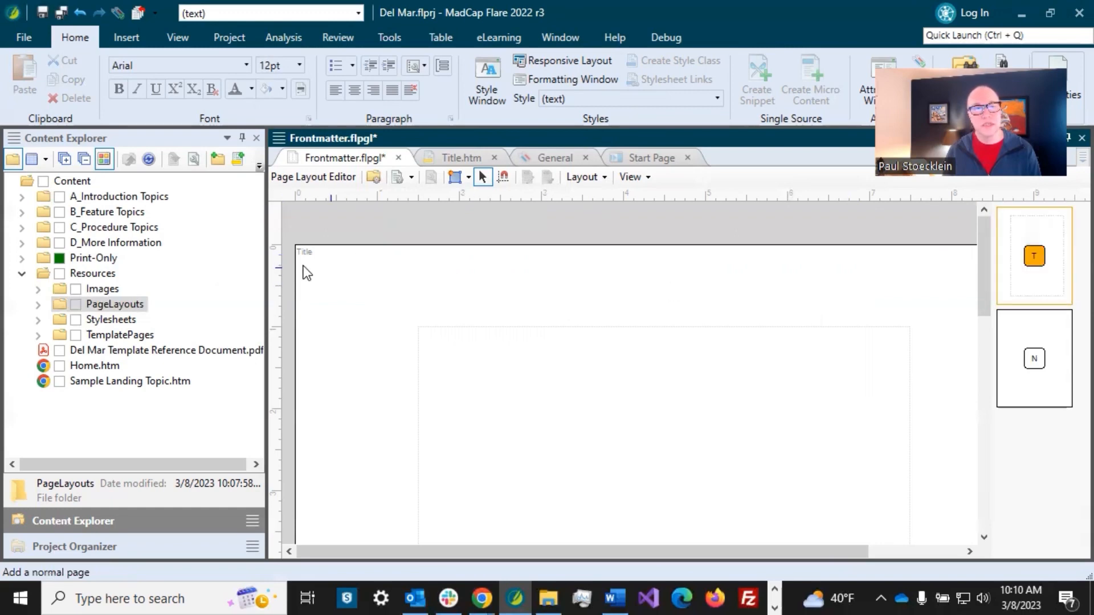
Step: Set the page name of the new Normal page to Copyright in its page properties
{"action": "left_click", "coordinate": [1042, 358]}
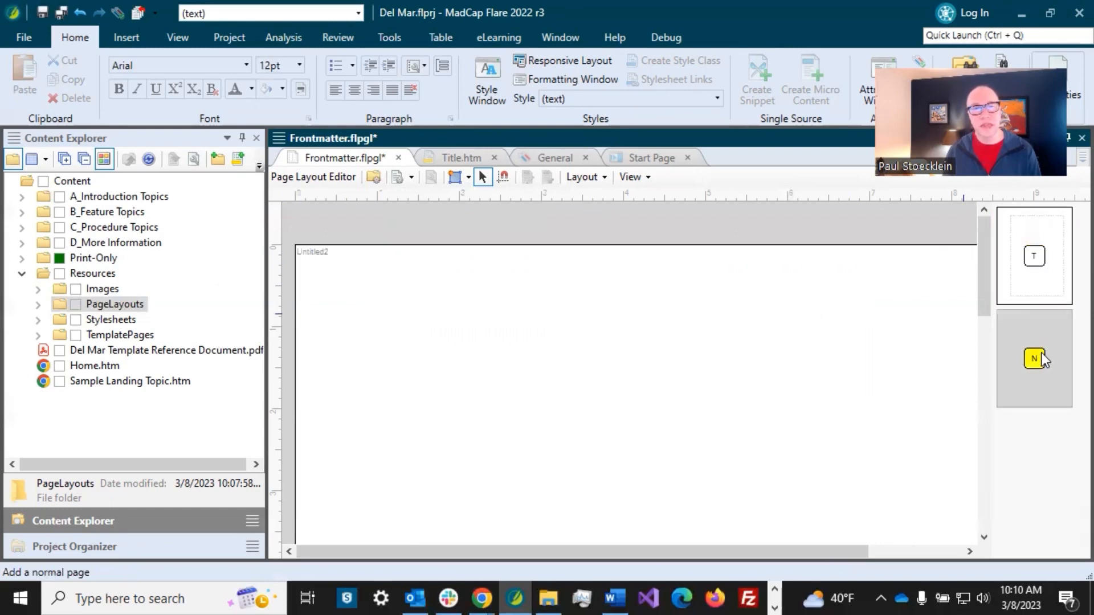
{"action": "double_click", "coordinate": [347, 275]}
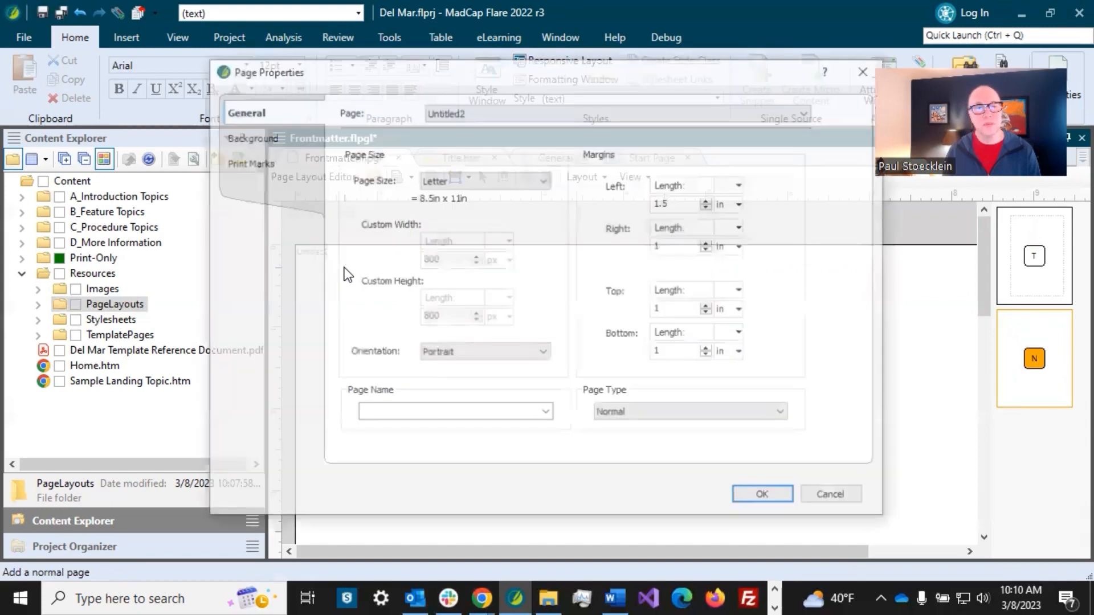
{"action": "left_click", "coordinate": [400, 414]}
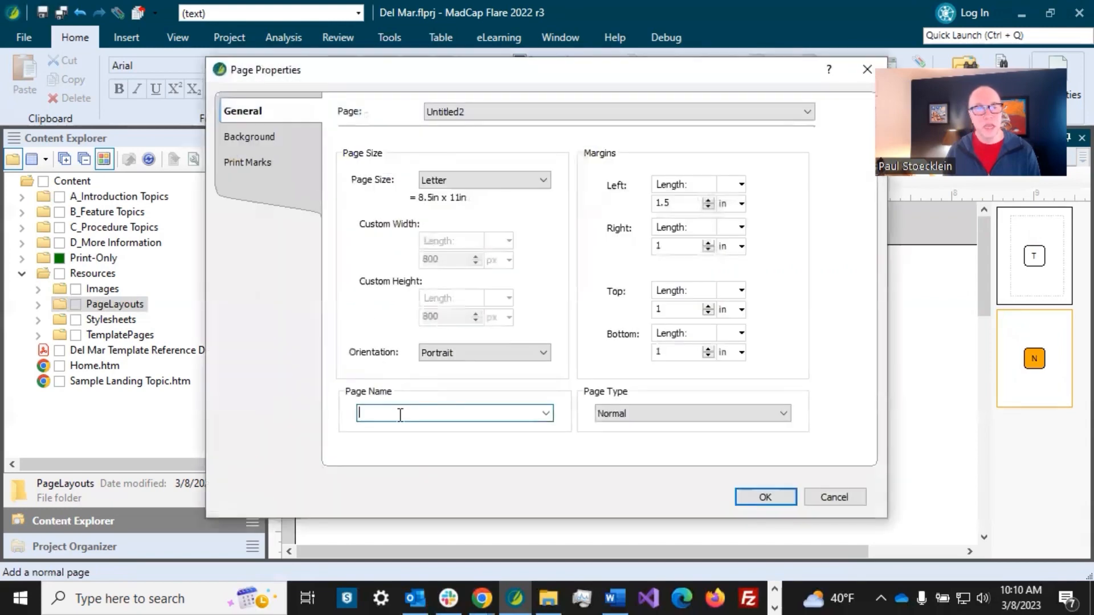
{"action": "type", "text": "Cop"}
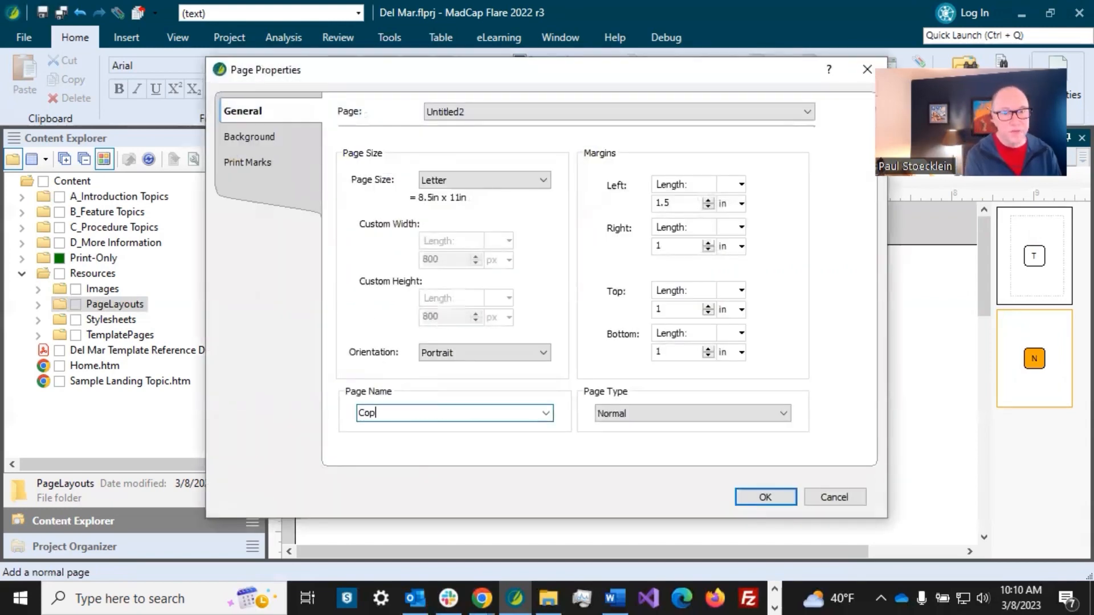
{"action": "type", "text": "yright"}
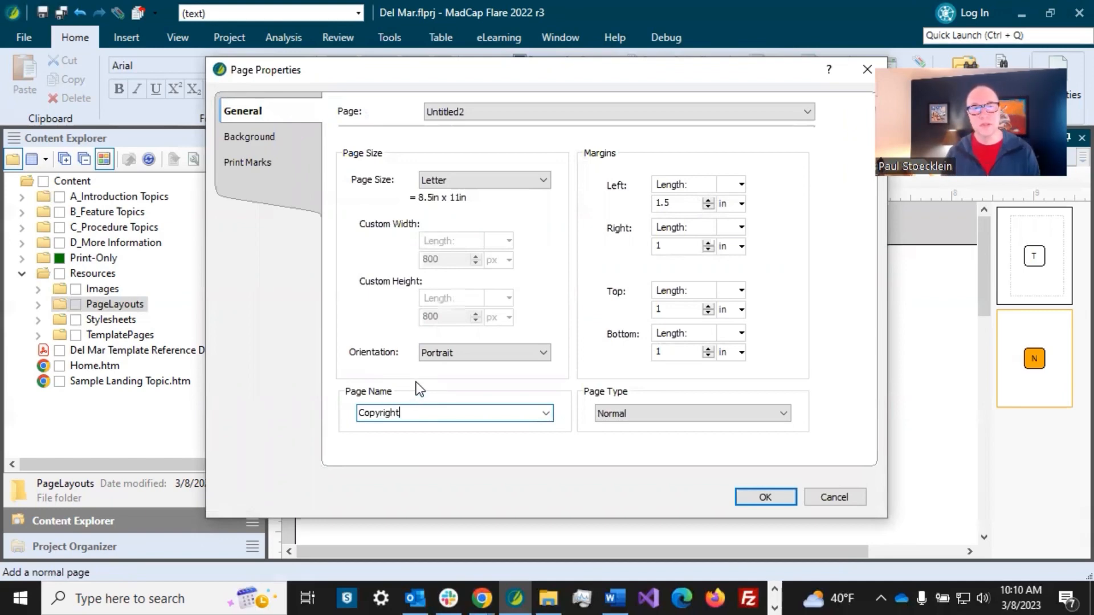
{"action": "left_click", "coordinate": [750, 498]}
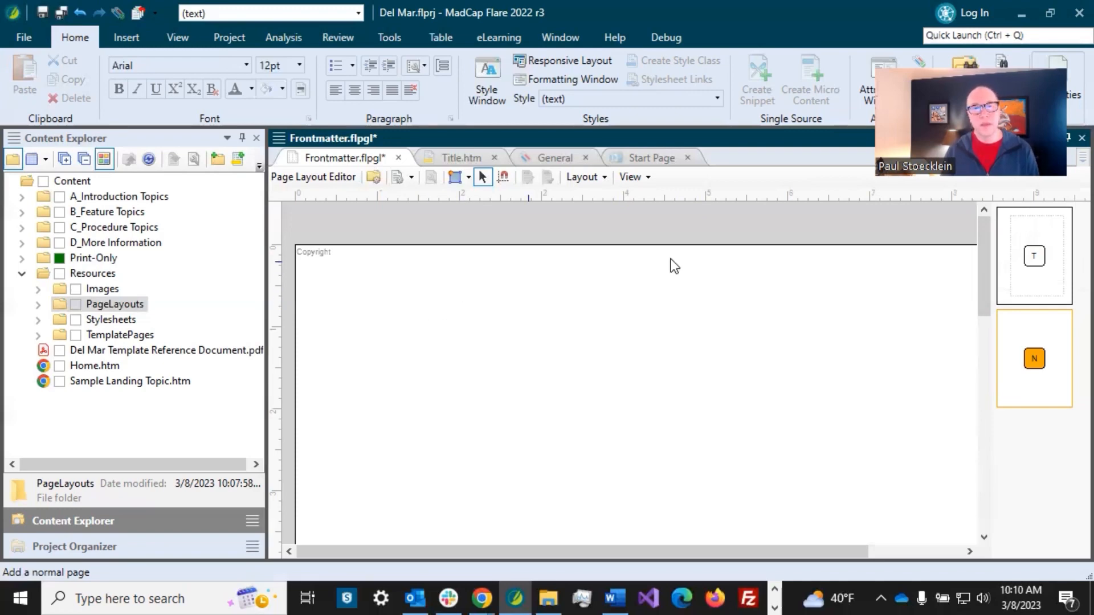
Step: Copy the body frame from the Title page and paste it onto the Copyright page
{"action": "left_click", "coordinate": [1022, 236]}
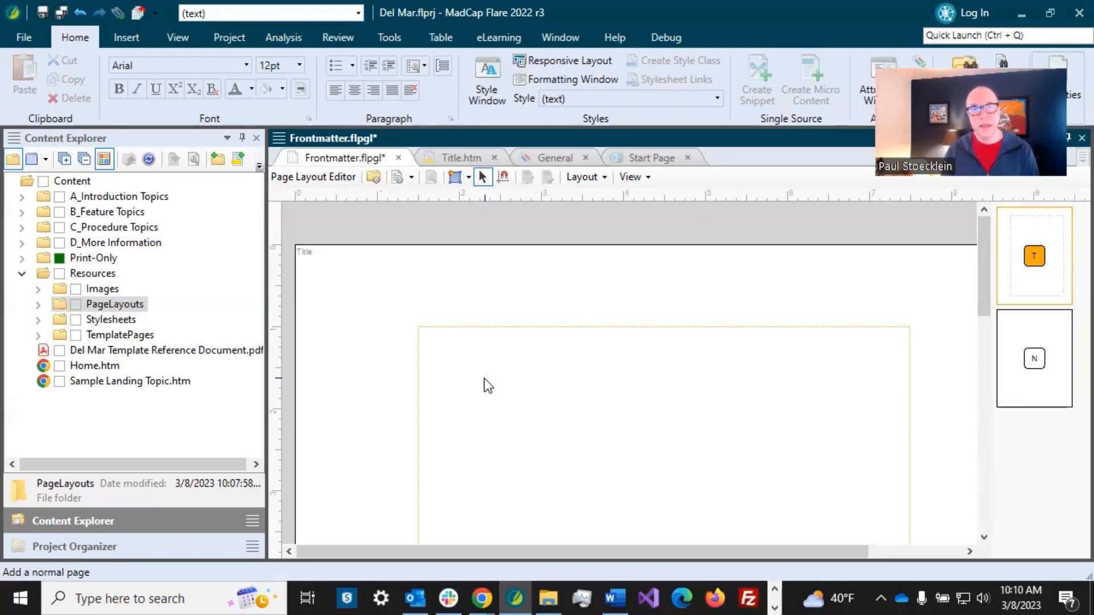
{"action": "scroll", "coordinate": [493, 379], "scroll_direction": "down", "scroll_amount": 3}
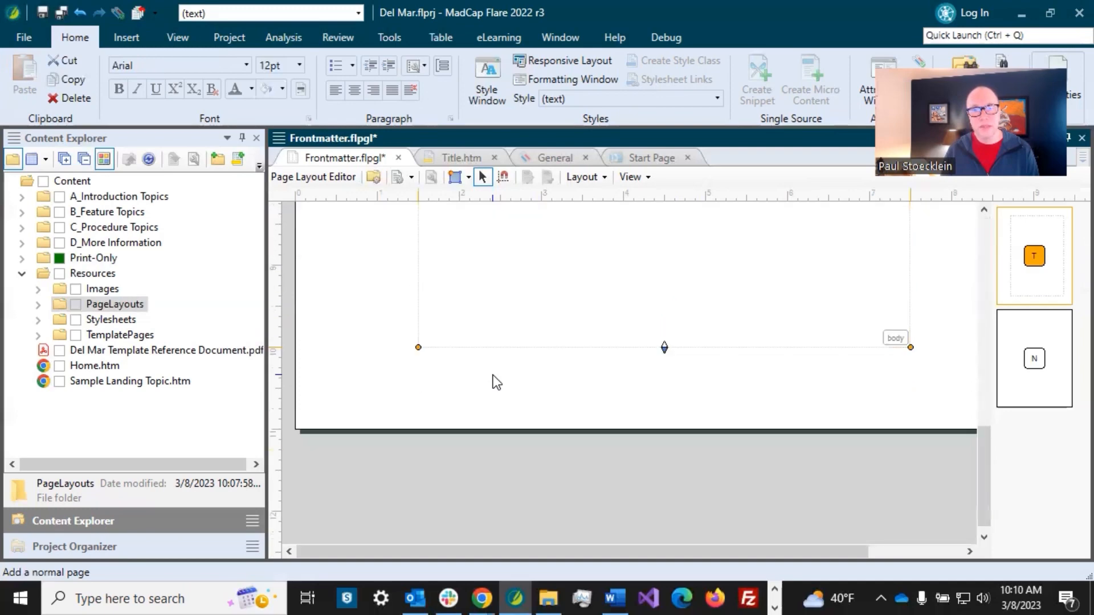
{"action": "scroll", "coordinate": [494, 374], "scroll_direction": "up", "scroll_amount": 3}
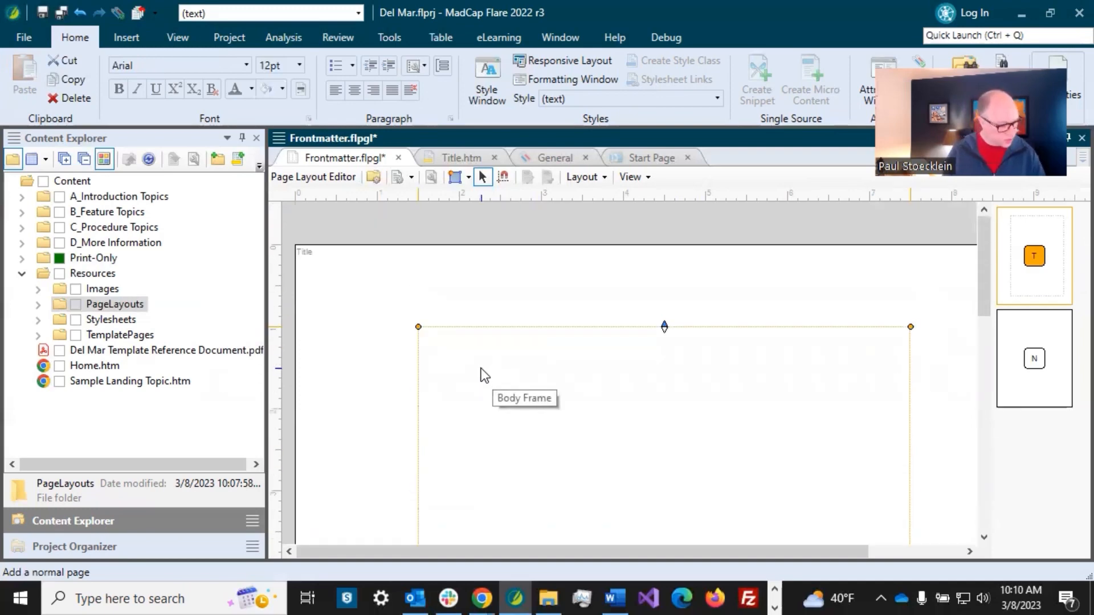
{"action": "key", "text": "ctrl+c"}
{"action": "left_click", "coordinate": [1034, 359]}
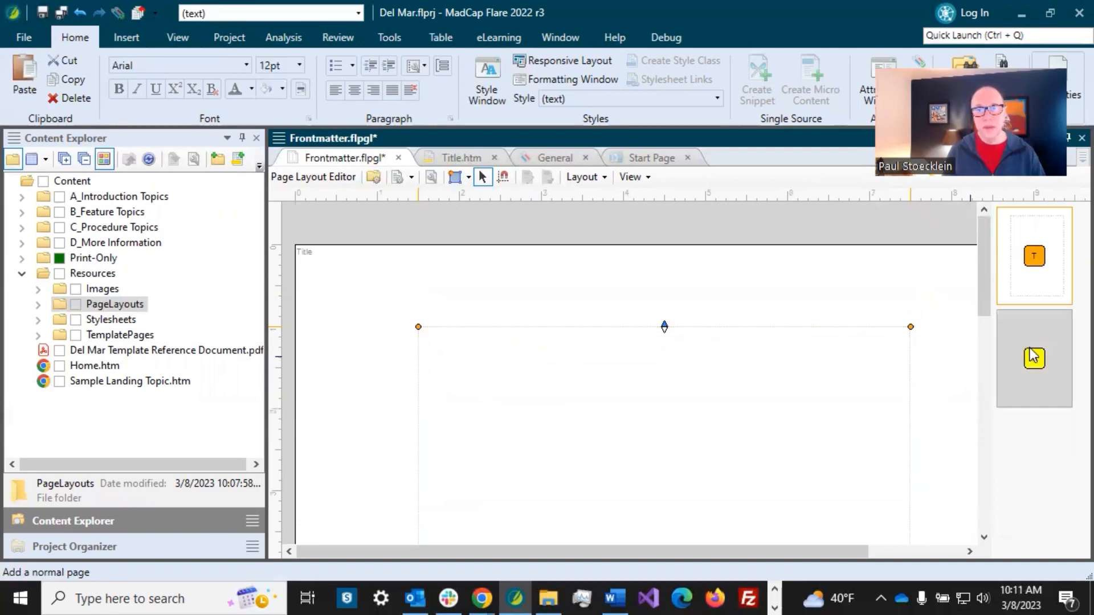
{"action": "key", "text": "ctrl+v"}
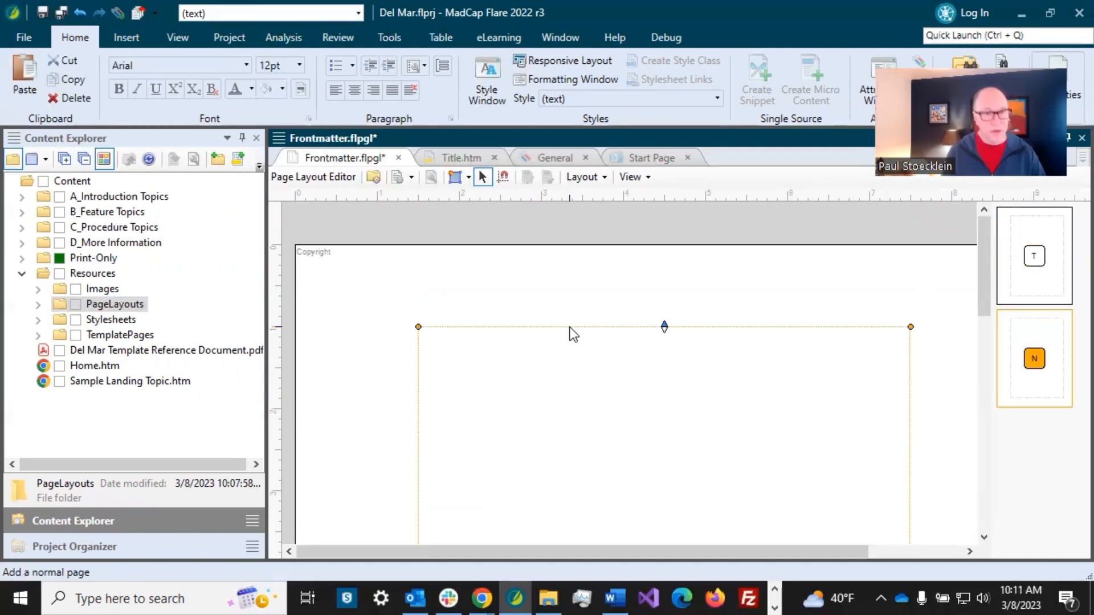
{"action": "left_click", "coordinate": [504, 299]}
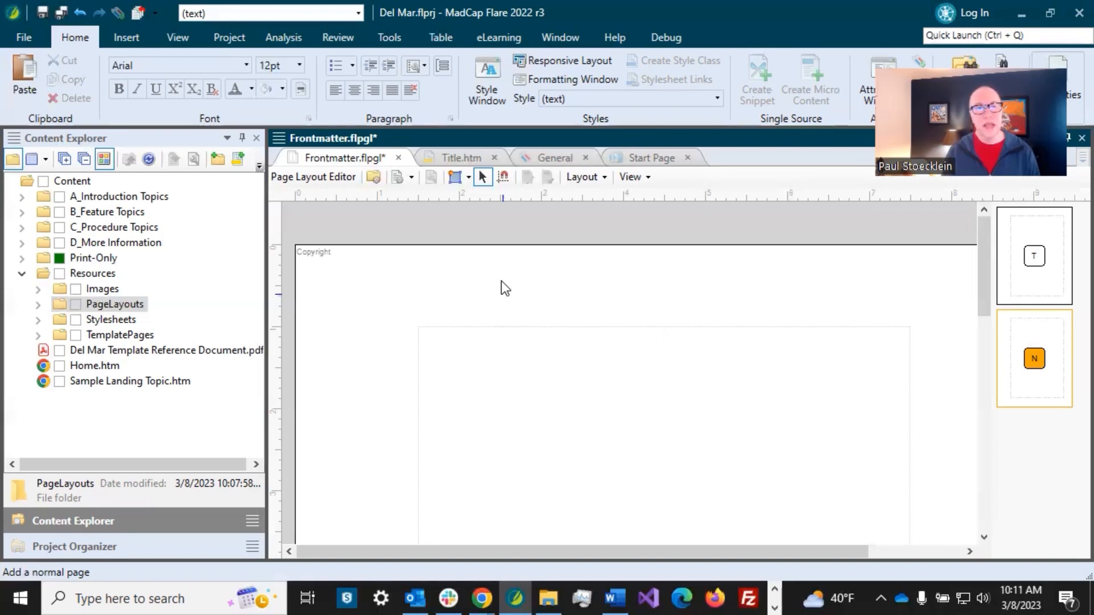
{"action": "left_click", "coordinate": [468, 178]}
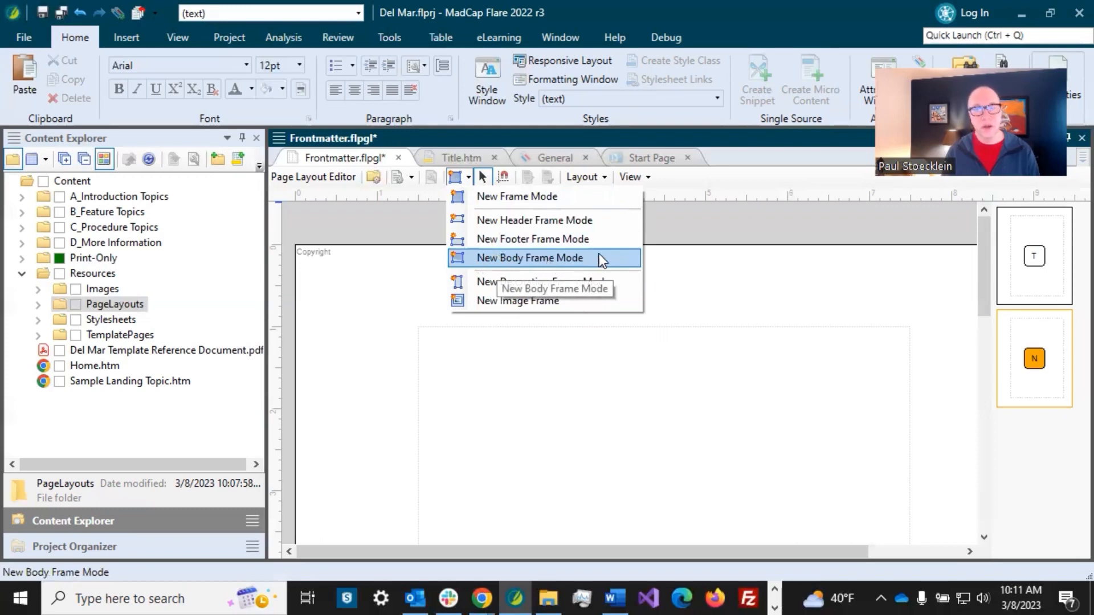
{"action": "left_click", "coordinate": [733, 282]}
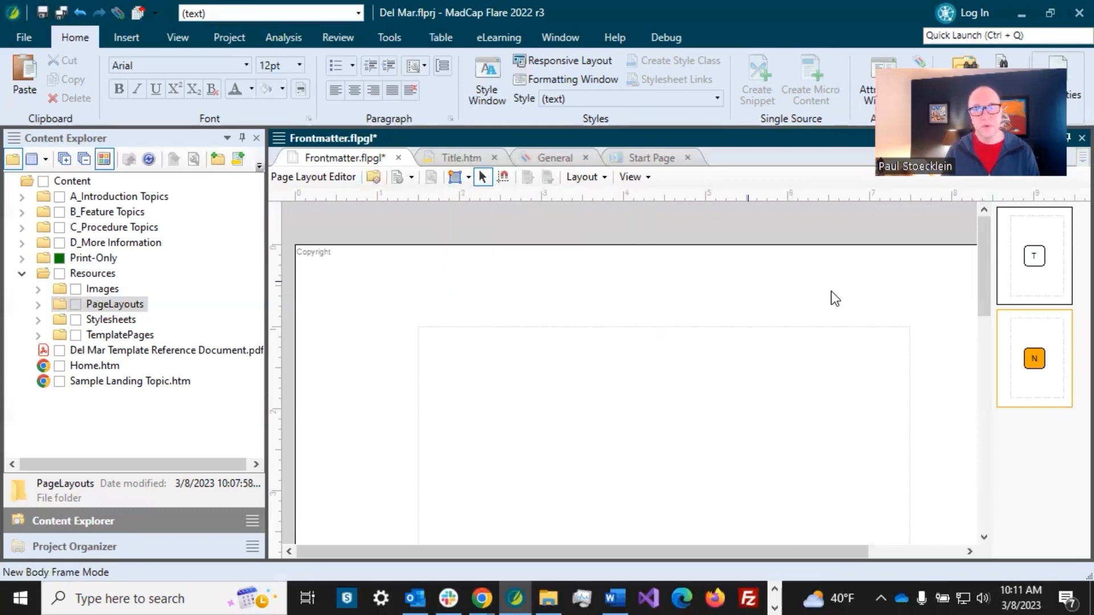
{"action": "left_click", "coordinate": [610, 365]}
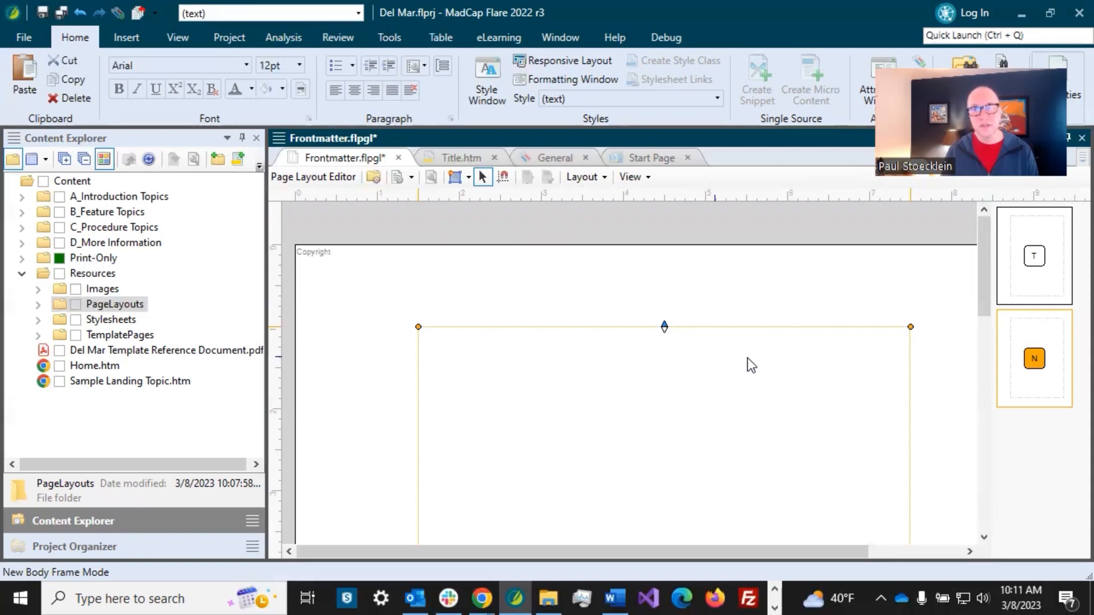
Step: Return to the Title page, save all files and expand the PageLayouts folder
{"action": "left_click", "coordinate": [1028, 256]}
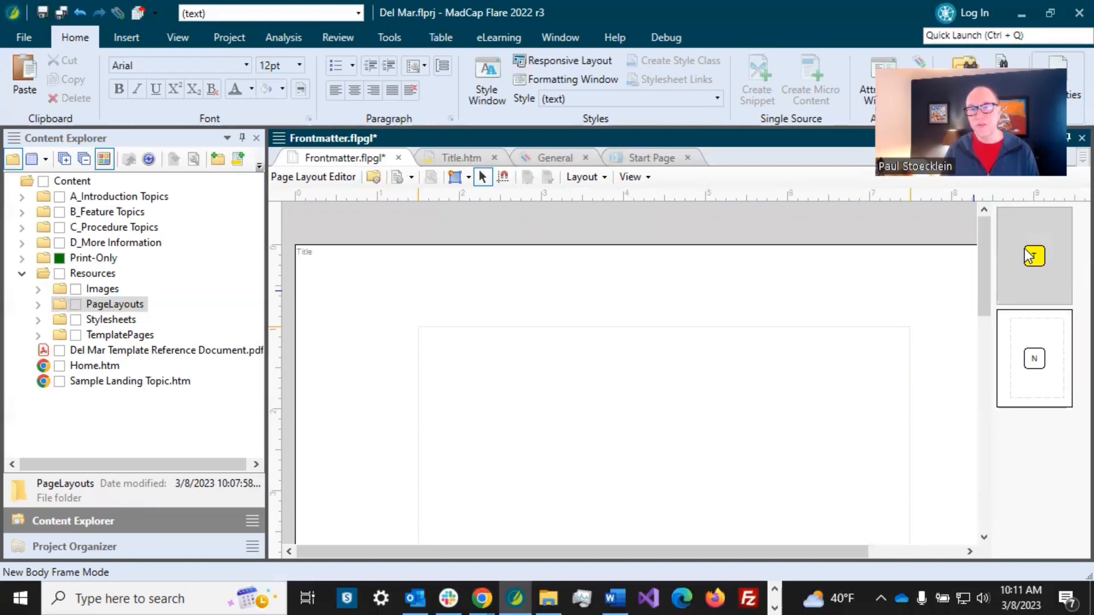
{"action": "left_click", "coordinate": [61, 13]}
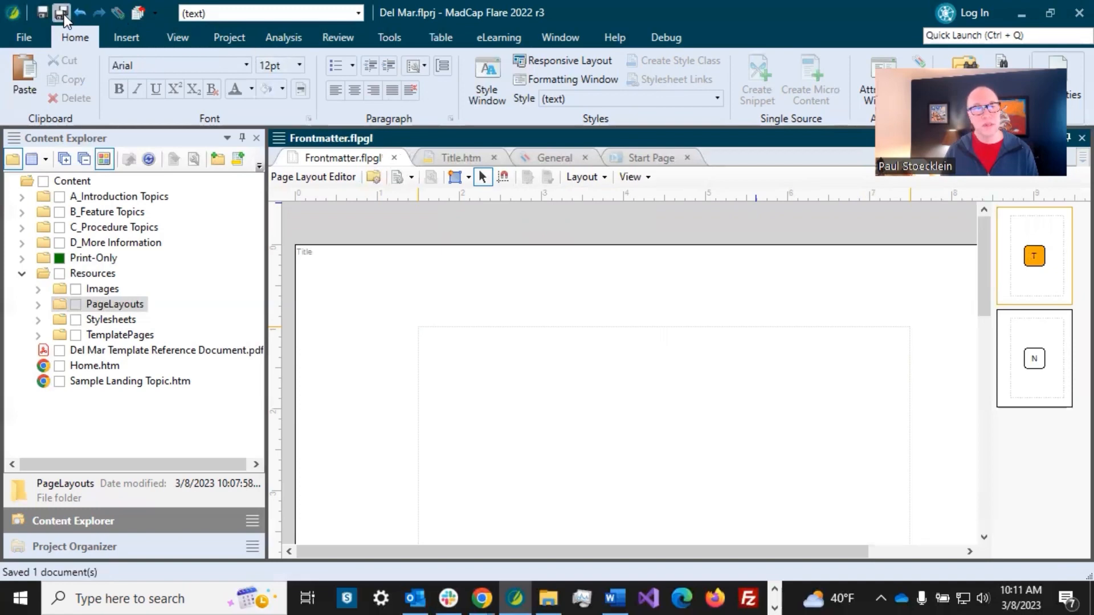
{"action": "left_click", "coordinate": [39, 305]}
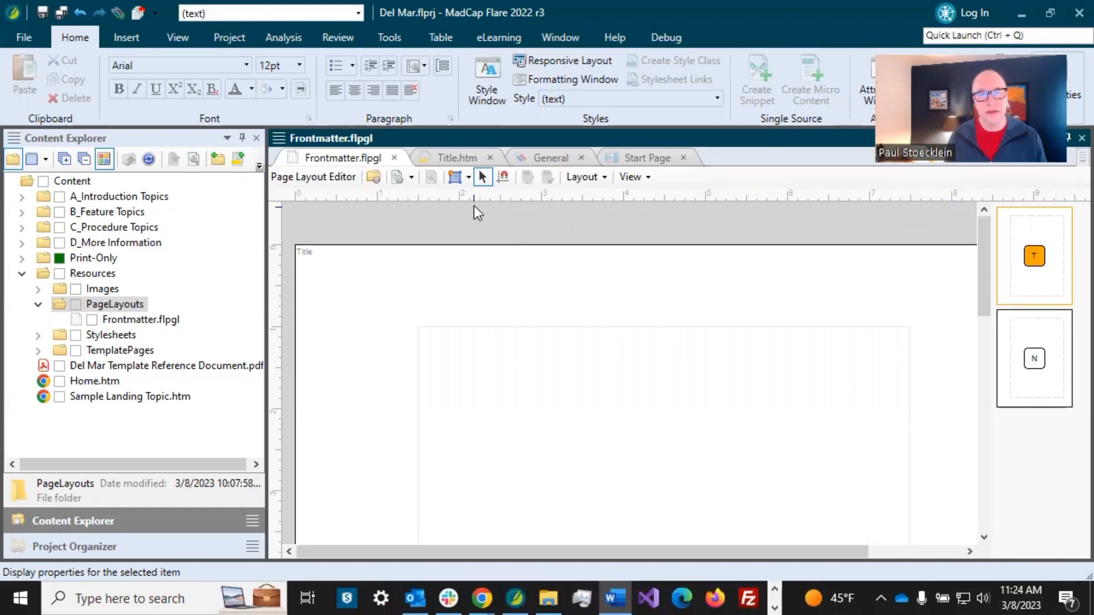
Step: Examine the Title page's body frame and the available frame types, and check the title page design in the PDF mock-up in Acrobat Reader
{"action": "left_click", "coordinate": [468, 177]}
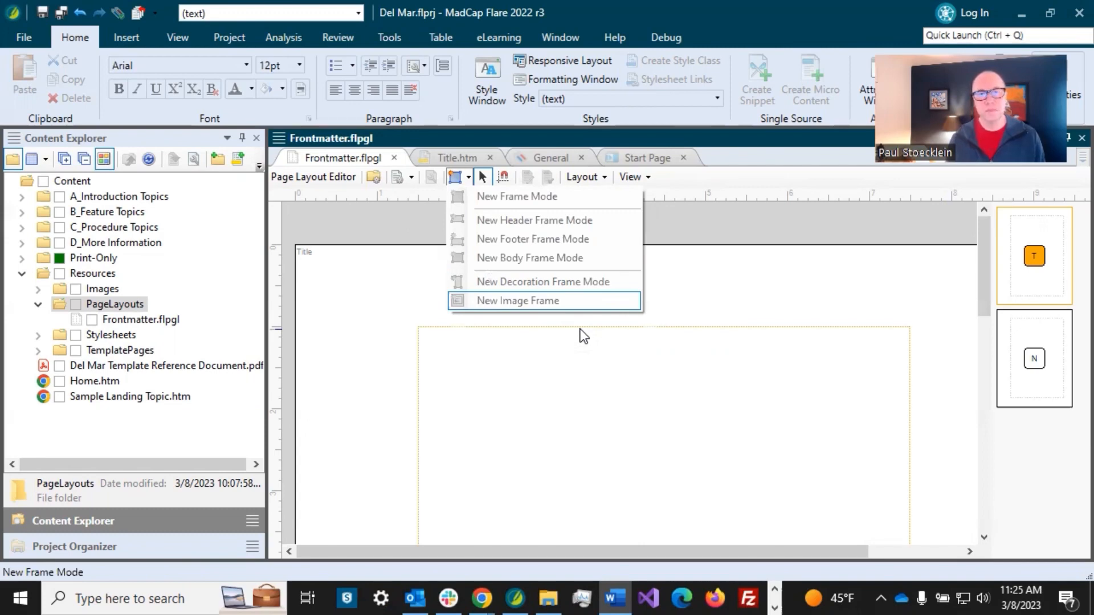
{"action": "left_click", "coordinate": [369, 340]}
{"action": "left_click", "coordinate": [480, 362]}
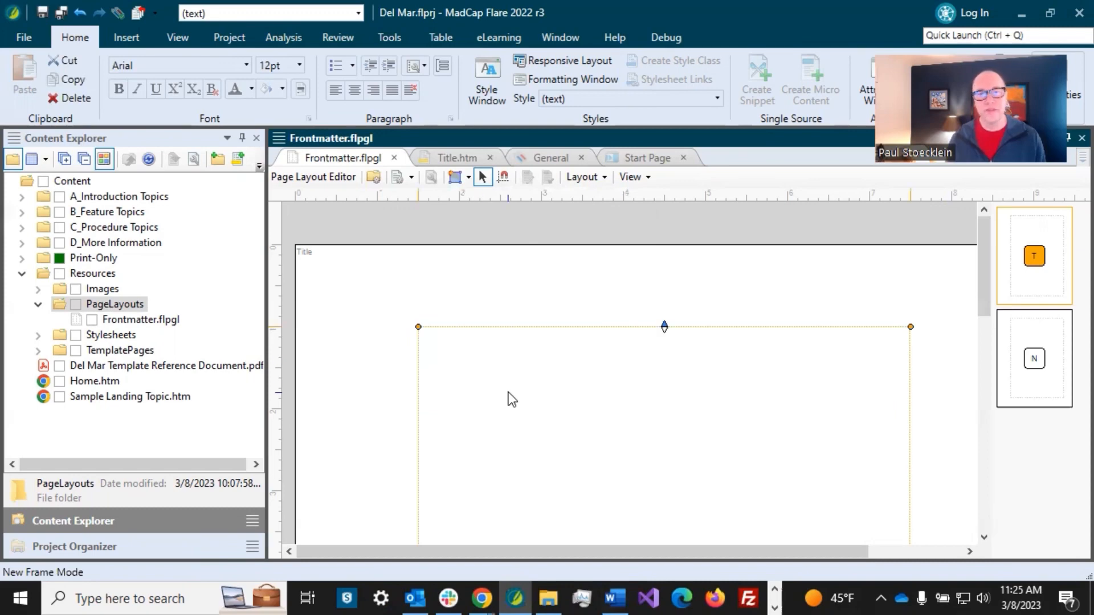
{"action": "scroll", "coordinate": [509, 394], "scroll_direction": "down", "scroll_amount": 3}
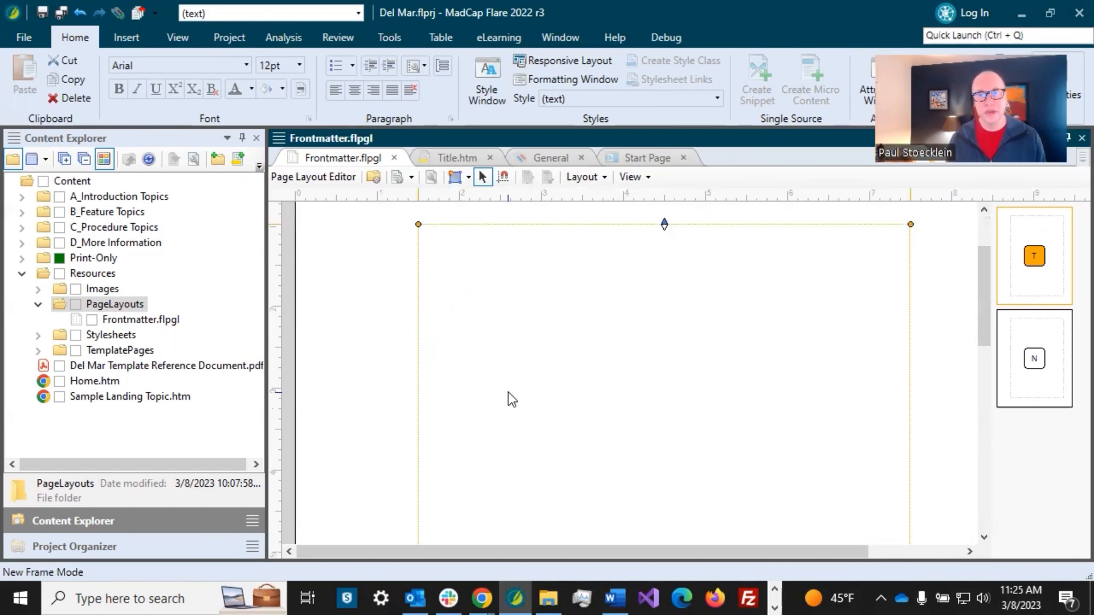
{"action": "scroll", "coordinate": [508, 392], "scroll_direction": "up", "scroll_amount": 3}
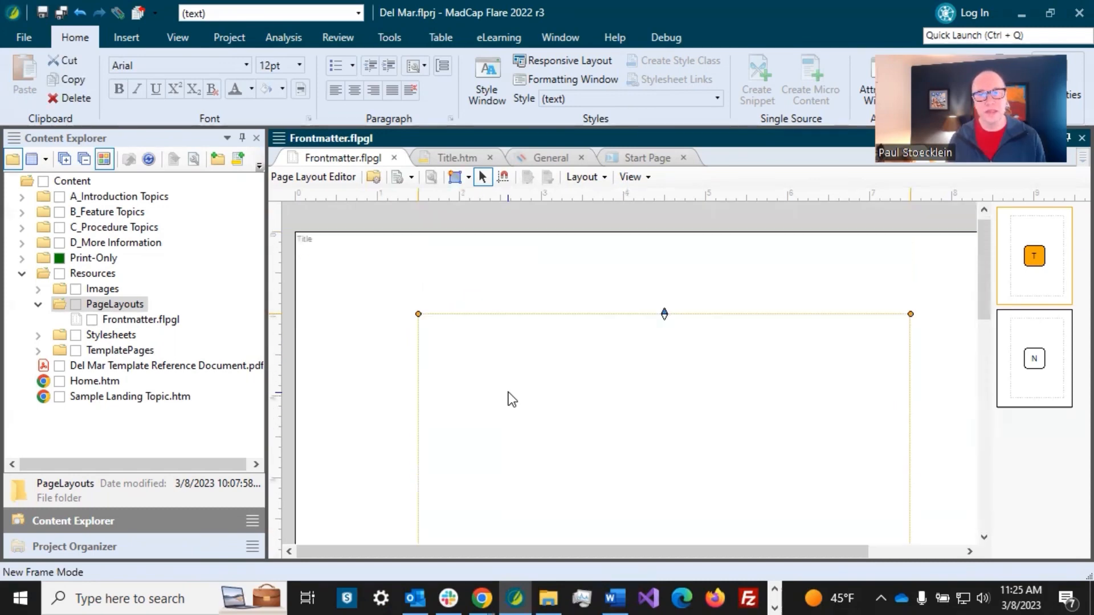
{"action": "left_click", "coordinate": [481, 300]}
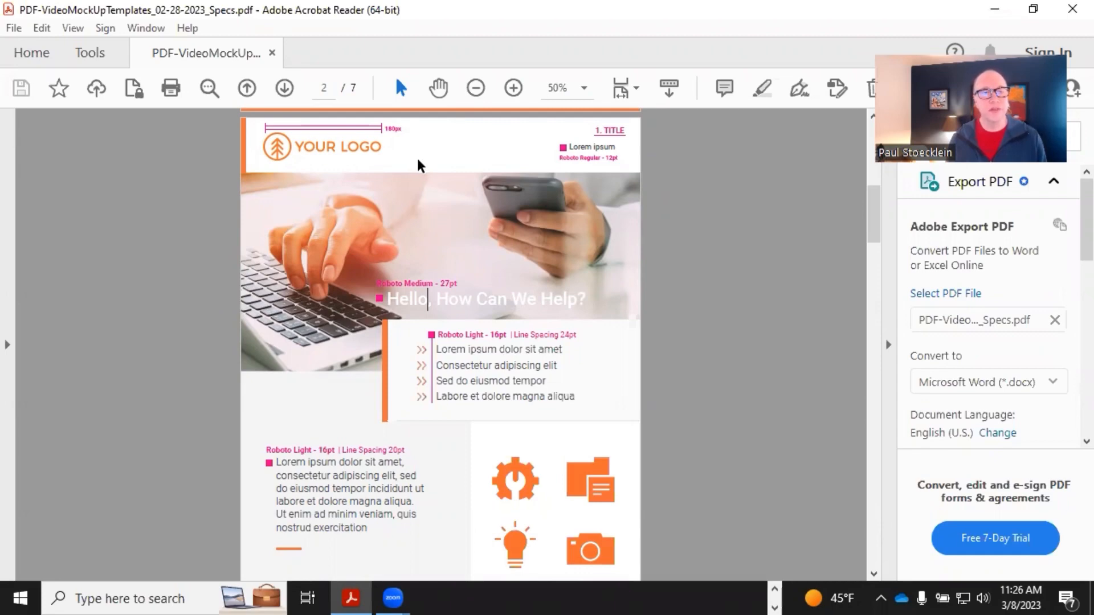
{"action": "left_click", "coordinate": [995, 9]}
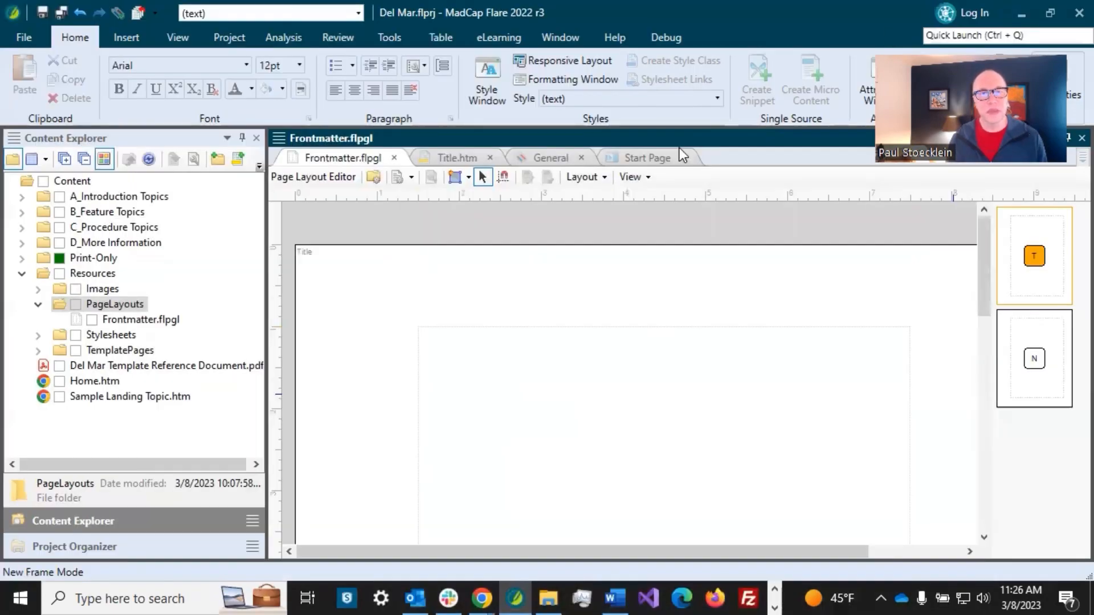
Step: Draw a header frame across the full width of the Title page along its upper edge, about 1.4 in high
{"action": "left_click", "coordinate": [469, 177]}
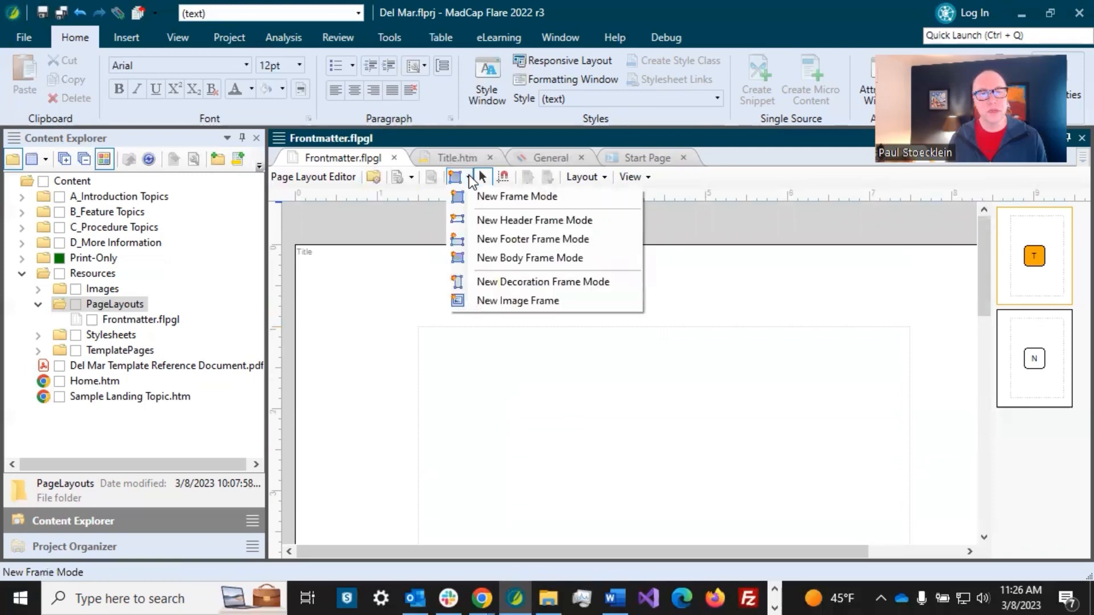
{"action": "left_click", "coordinate": [484, 224]}
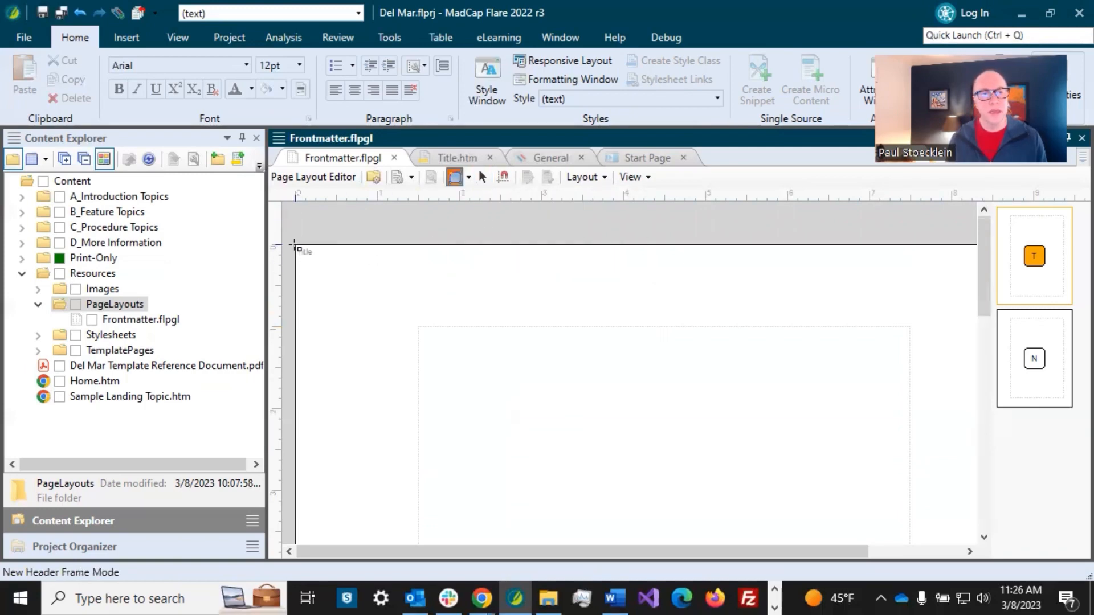
{"action": "left_click_drag", "start_coordinate": [296, 245], "coordinate": [978, 336]}
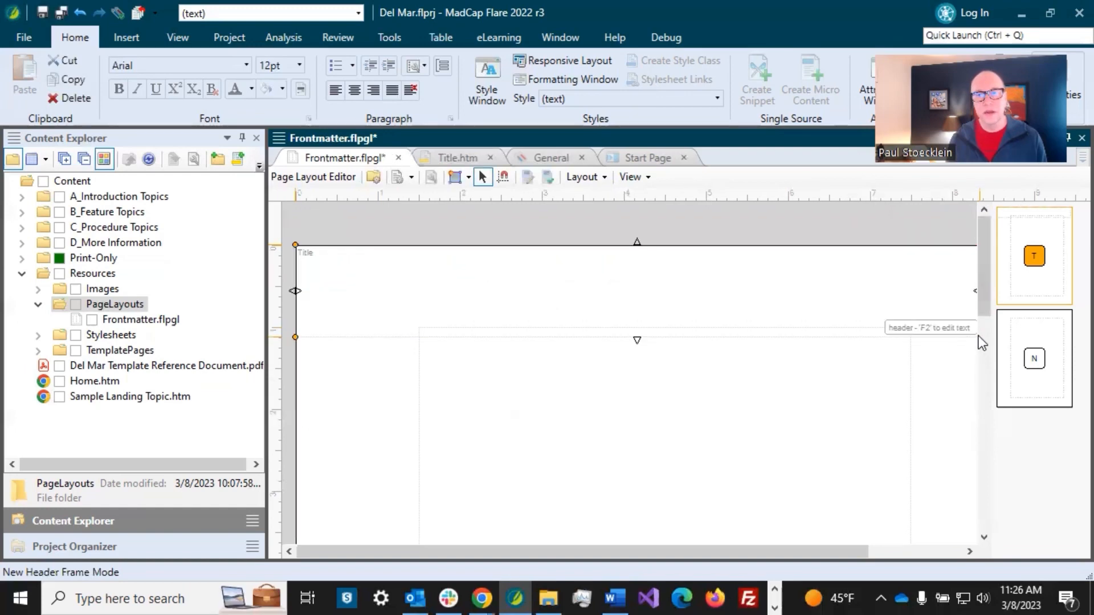
{"action": "left_click", "coordinate": [644, 177]}
{"action": "left_click", "coordinate": [664, 401]}
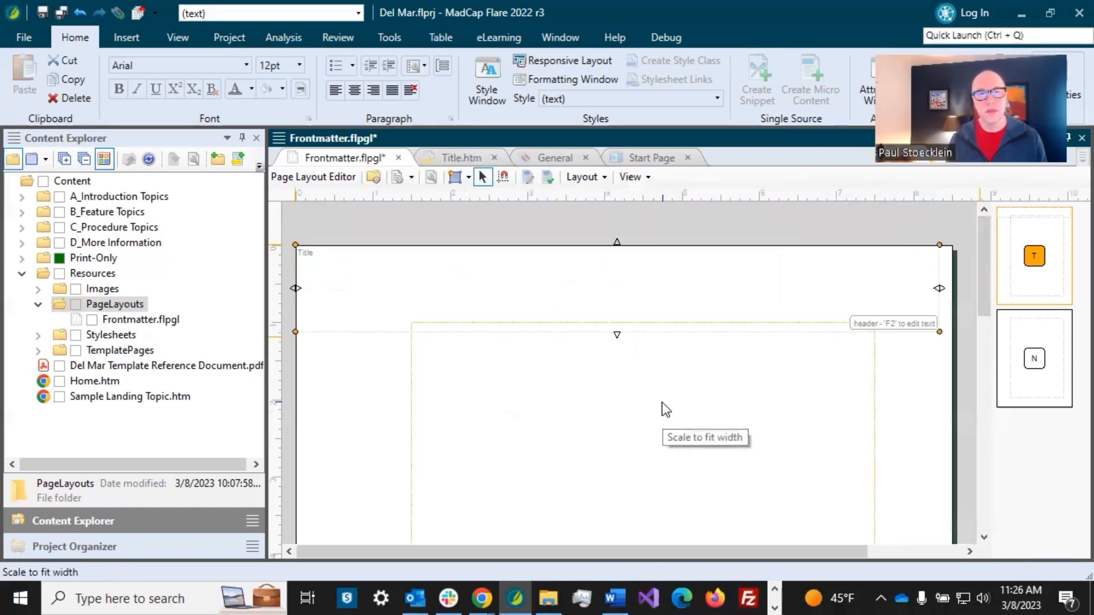
{"action": "left_click_drag", "start_coordinate": [939, 332], "coordinate": [953, 354]}
Step: Lower the upper edge of the Title page's body frame to about 2.3 in, below the header frame
{"action": "left_click", "coordinate": [686, 381]}
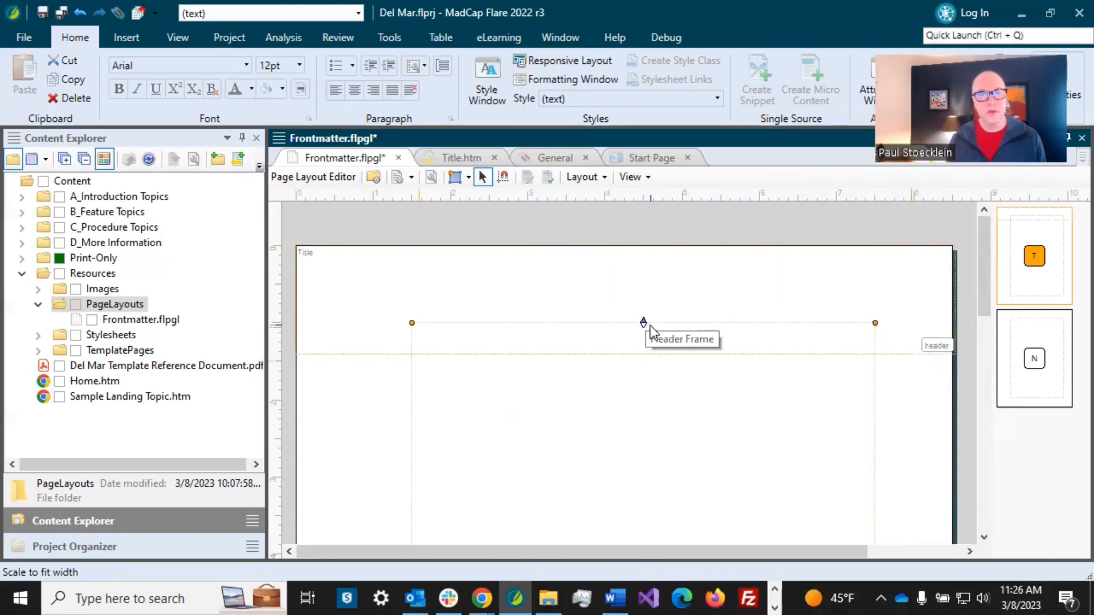
{"action": "left_click_drag", "start_coordinate": [651, 326], "coordinate": [658, 424]}
{"action": "left_click", "coordinate": [551, 314]}
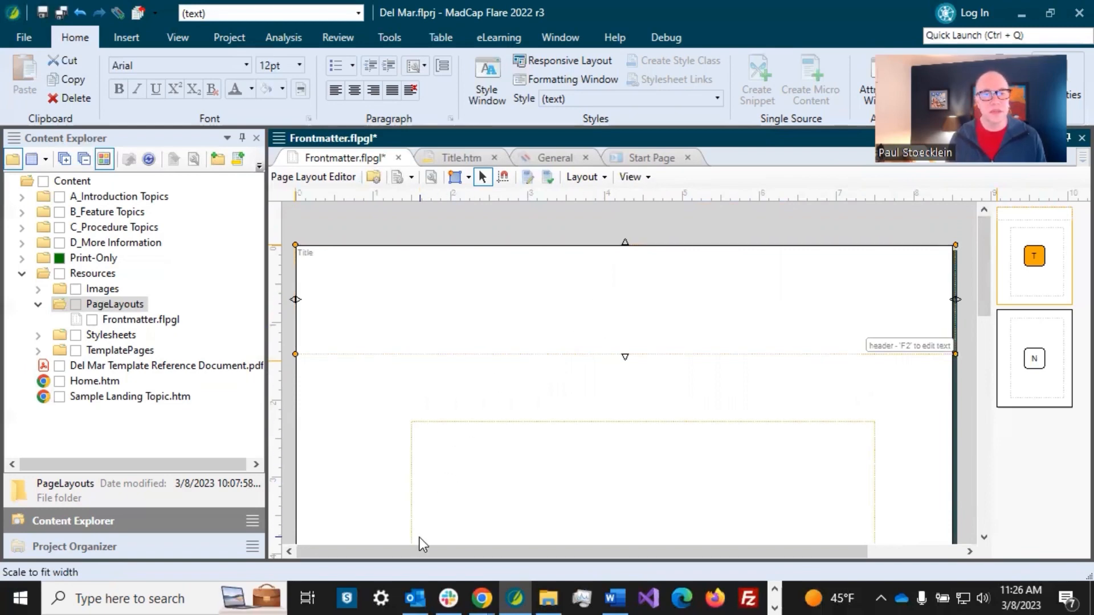
{"action": "left_click", "coordinate": [379, 224]}
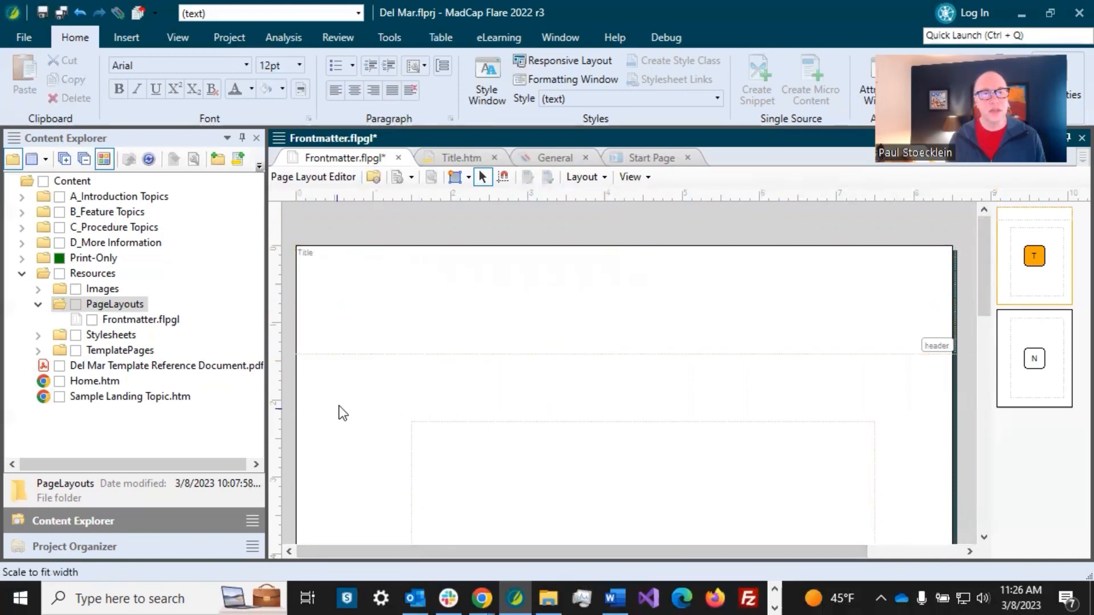
Step: Try the A4 page size in the Title page's properties and discard the change
{"action": "double_click", "coordinate": [364, 298]}
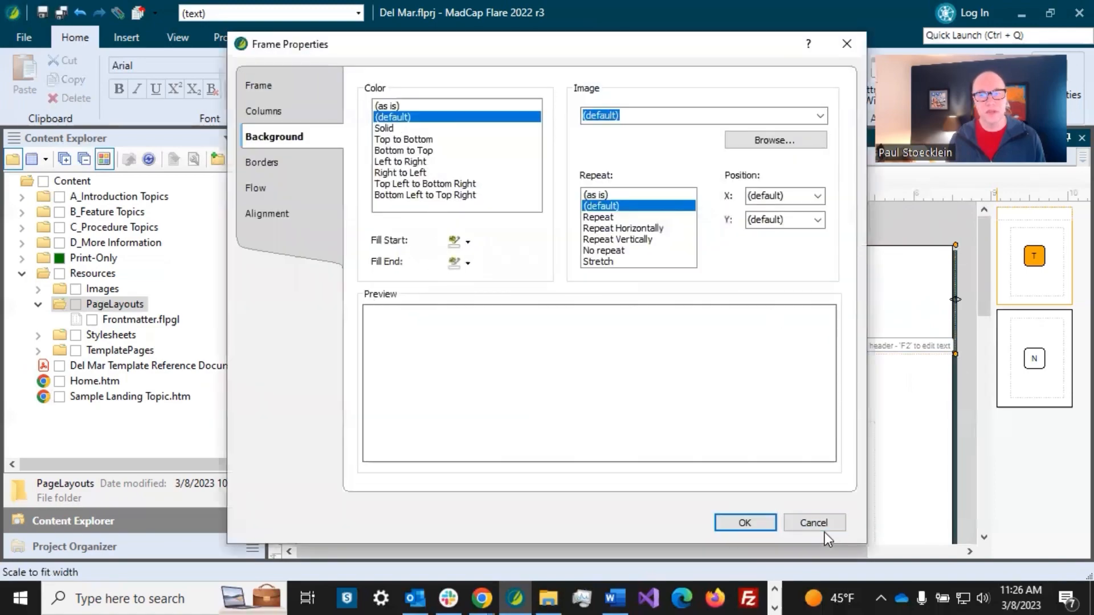
{"action": "left_click", "coordinate": [812, 522]}
{"action": "double_click", "coordinate": [376, 431]}
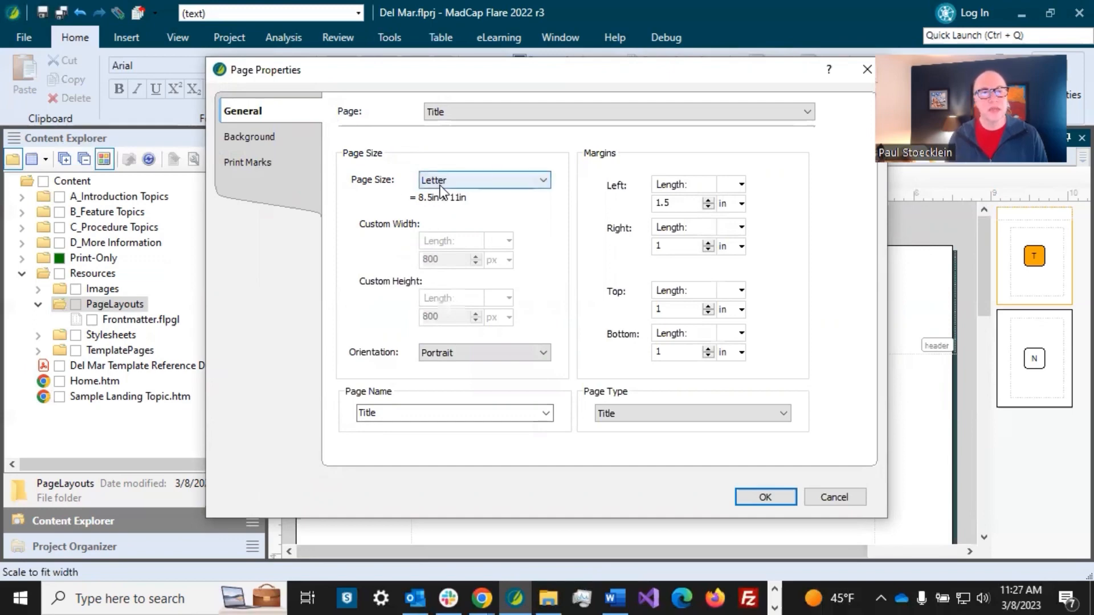
{"action": "left_click", "coordinate": [491, 180]}
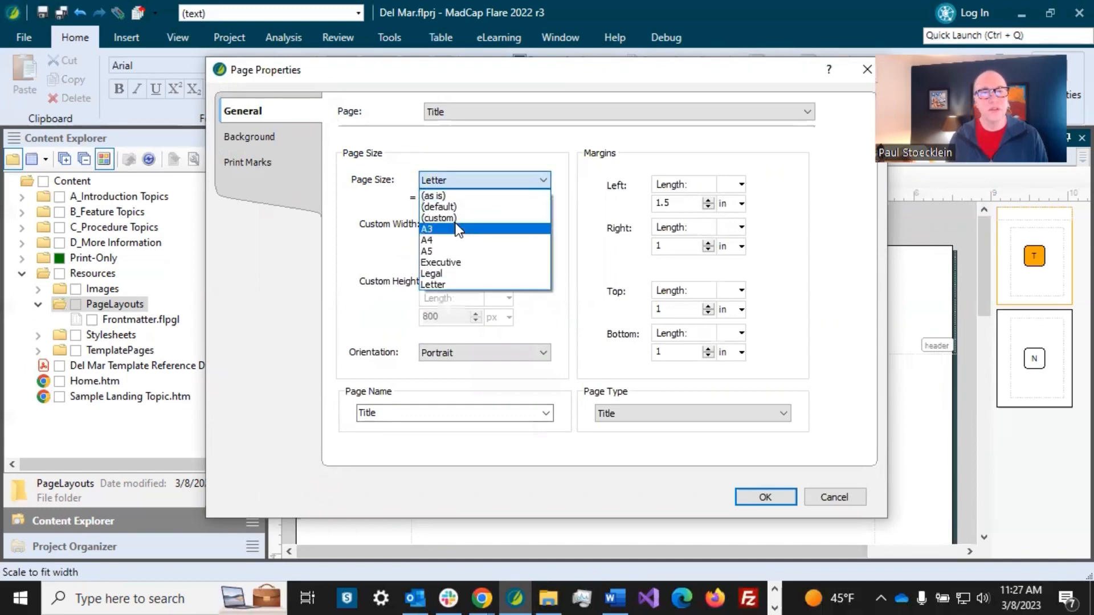
{"action": "left_click", "coordinate": [456, 224]}
{"action": "left_click", "coordinate": [467, 180]}
{"action": "left_click", "coordinate": [453, 239]}
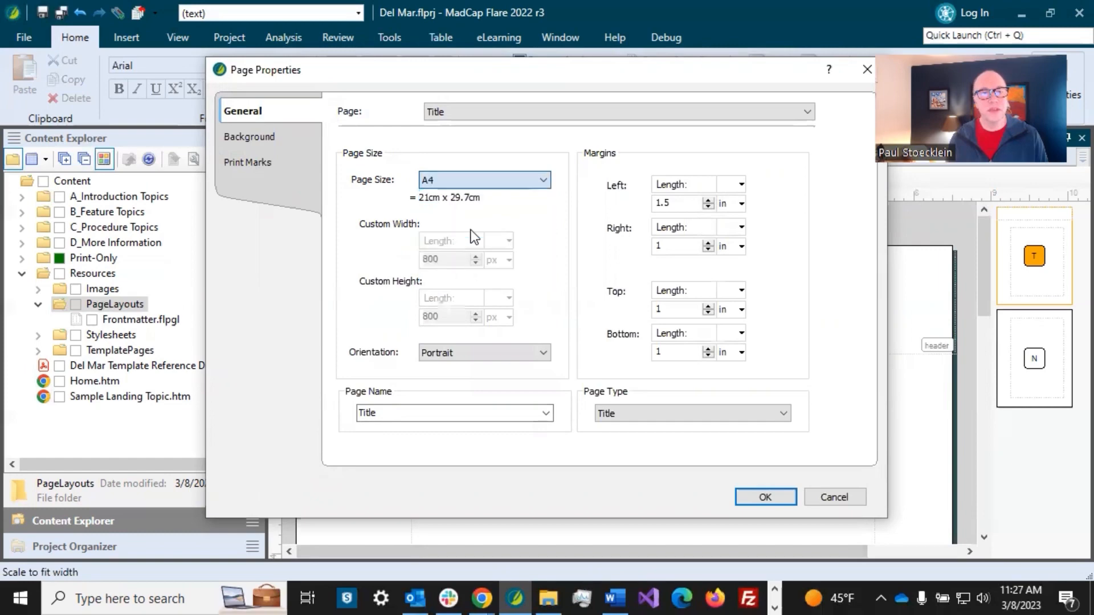
{"action": "left_click", "coordinate": [832, 498]}
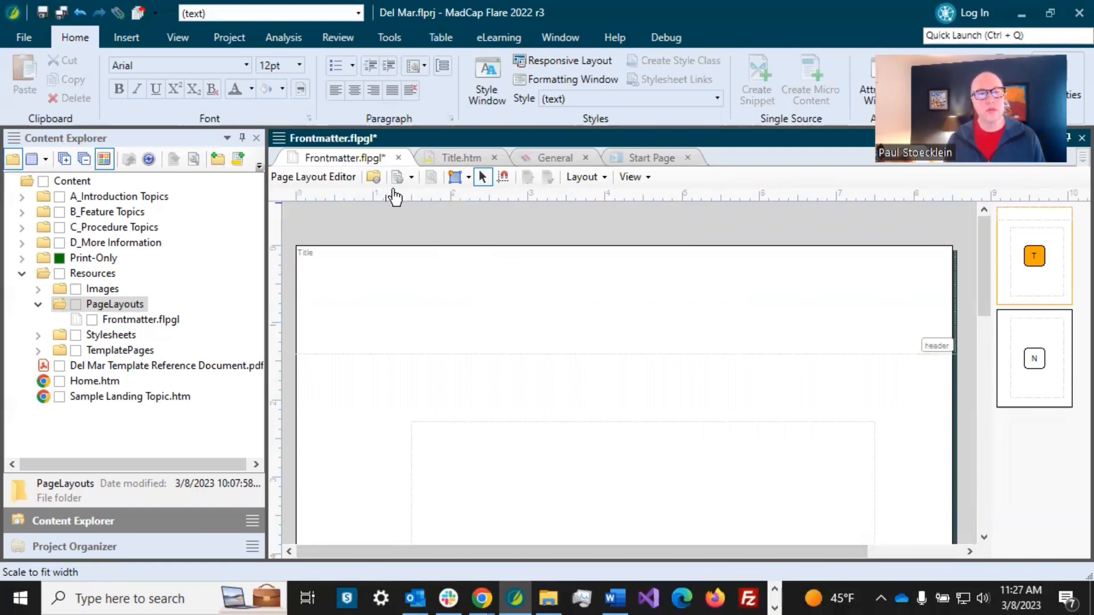
Step: Look at the available ruler units and recheck the header area of the title page design in the PDF mock-up
{"action": "right_click", "coordinate": [441, 198]}
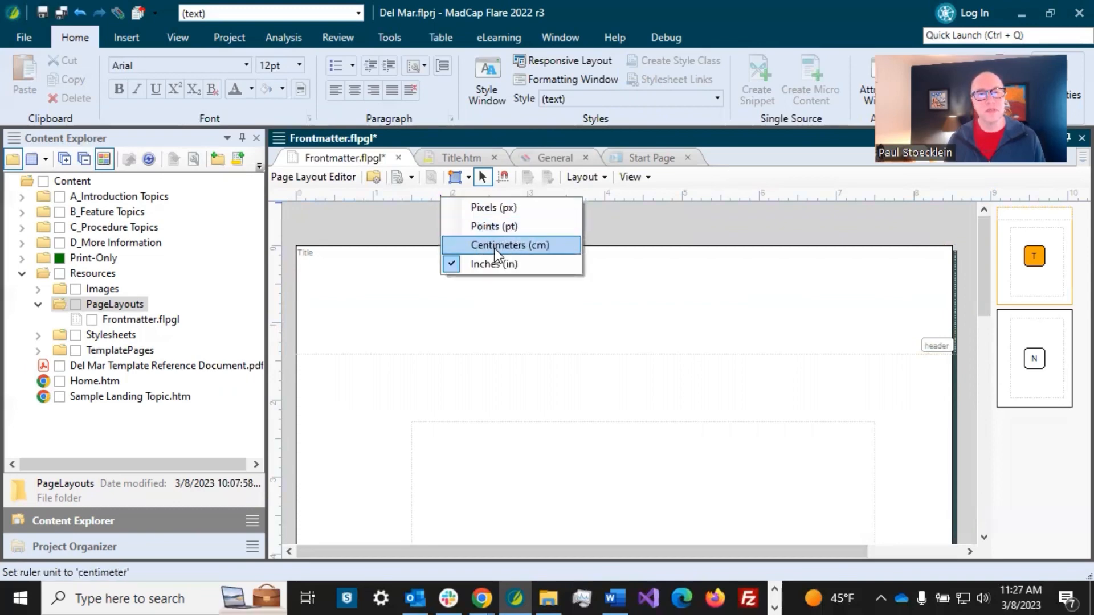
{"action": "left_click", "coordinate": [408, 217]}
{"action": "left_click", "coordinate": [377, 279]}
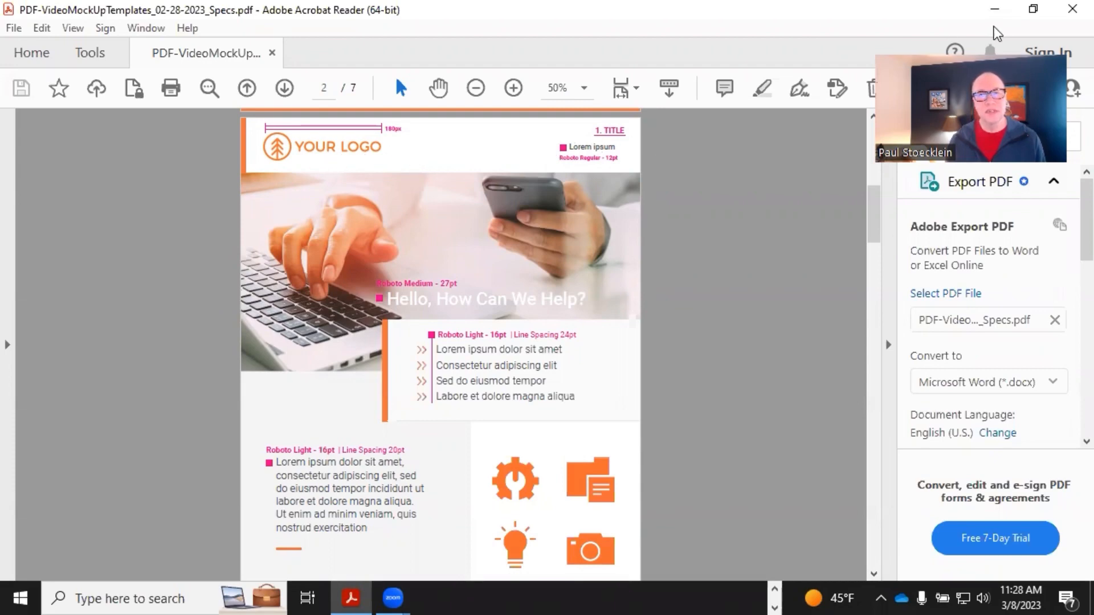
{"action": "left_click", "coordinate": [1002, 12]}
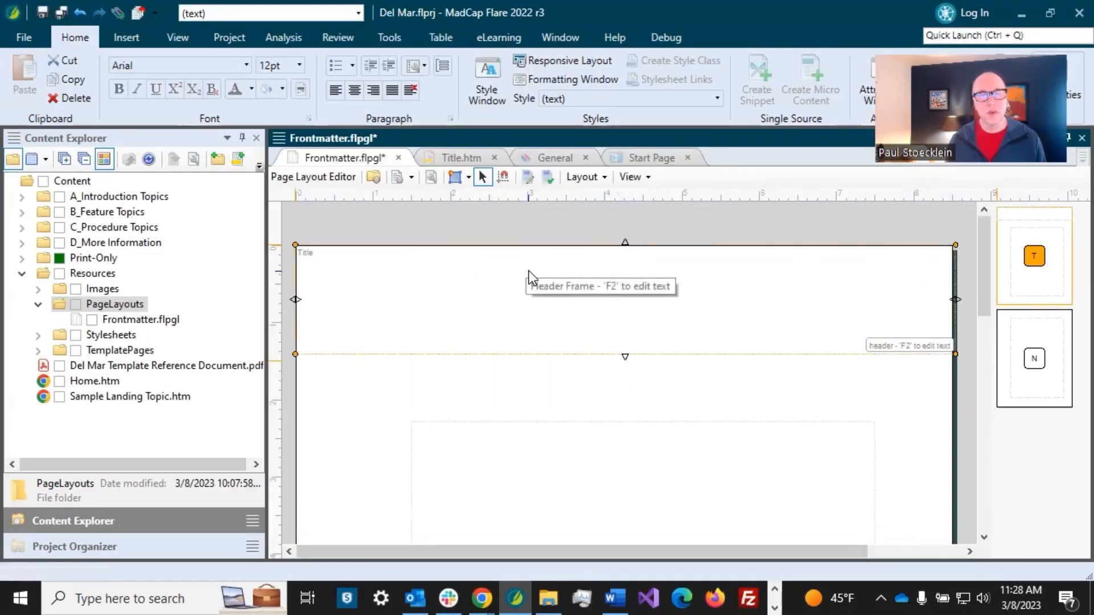
Step: Give the Title page's header frame a left border width of 10 px in its frame properties
{"action": "double_click", "coordinate": [529, 271]}
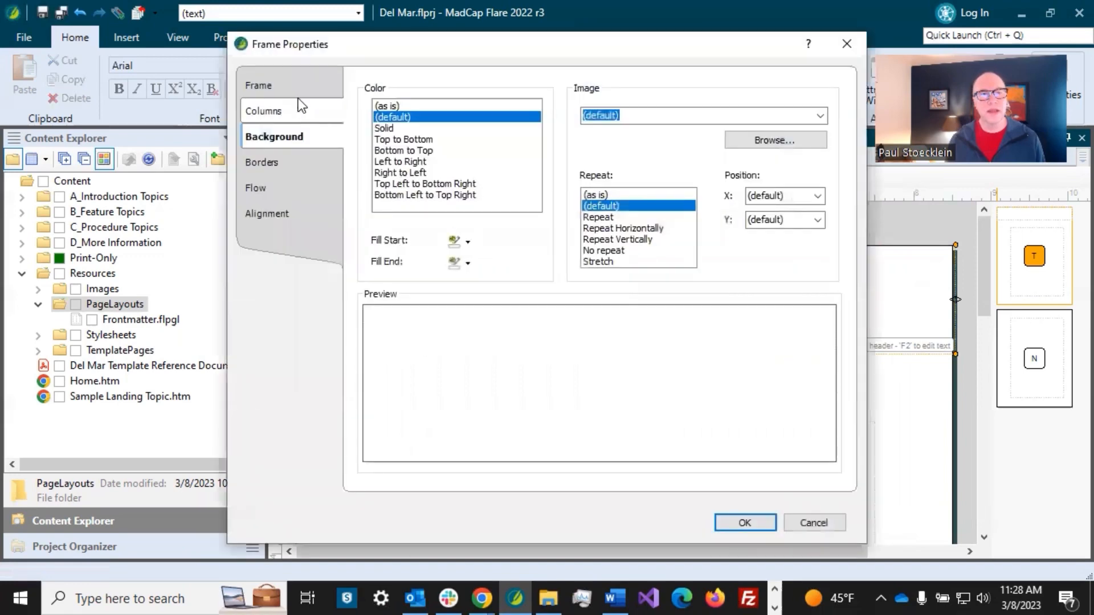
{"action": "left_click", "coordinate": [274, 162]}
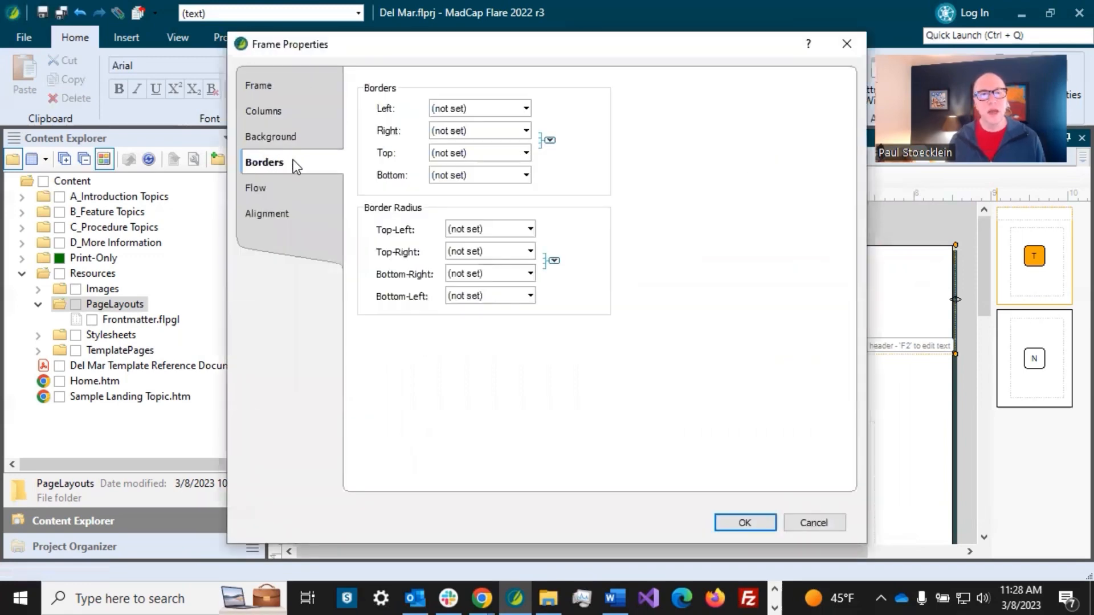
{"action": "left_click", "coordinate": [524, 108]}
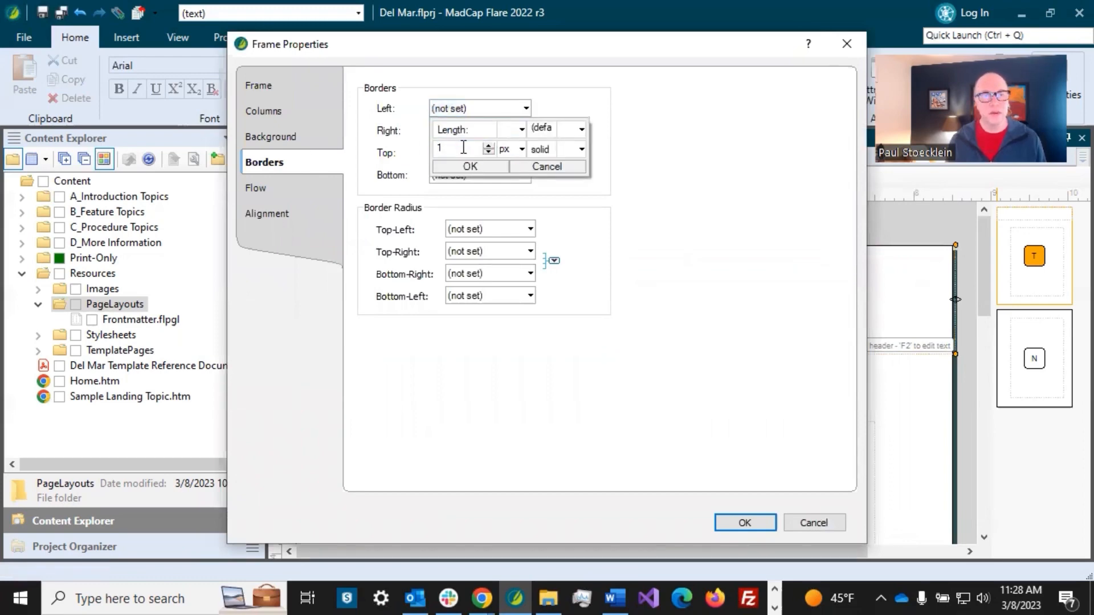
{"action": "type", "text": "0"}
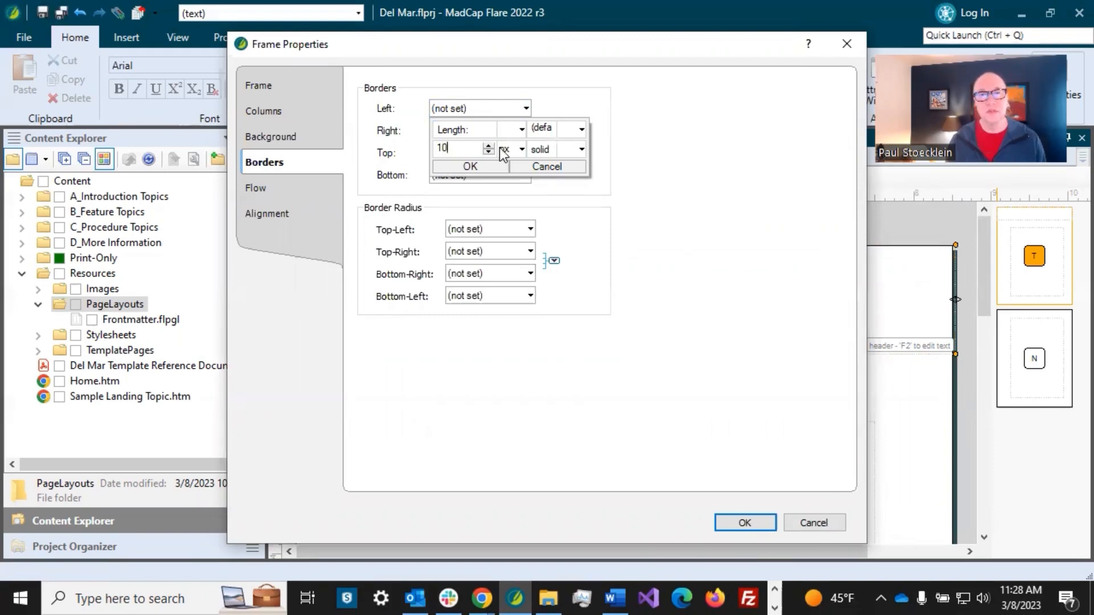
Step: Switch to the PDF mock-up in Acrobat Reader and copy the Orange Primary colour code ED7443 from its design guide
{"action": "left_click", "coordinate": [580, 131]}
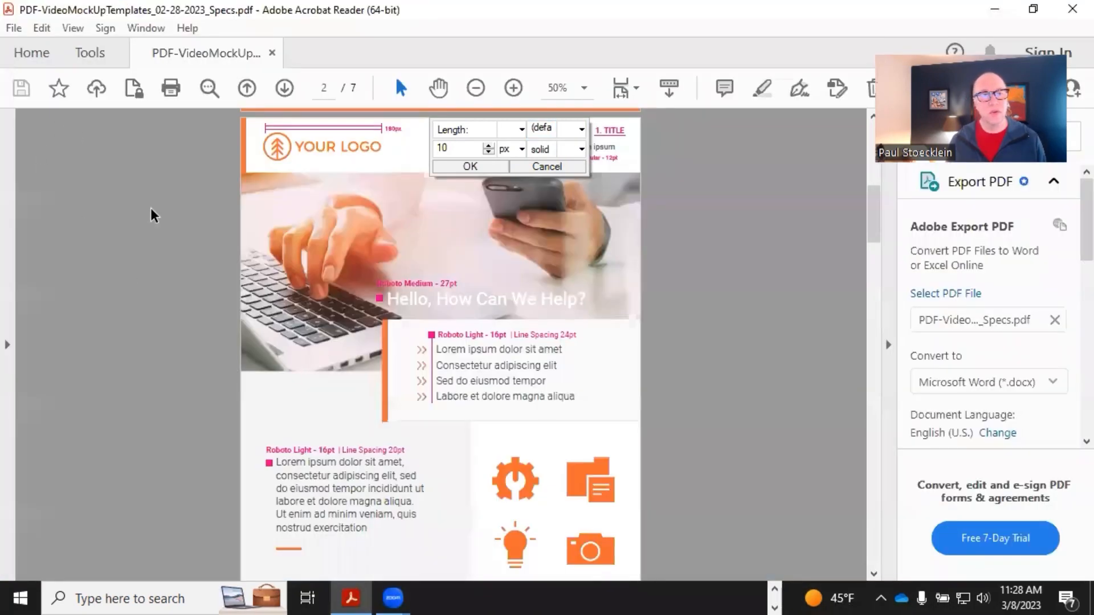
{"action": "scroll", "coordinate": [153, 212], "scroll_direction": "up", "scroll_amount": 5}
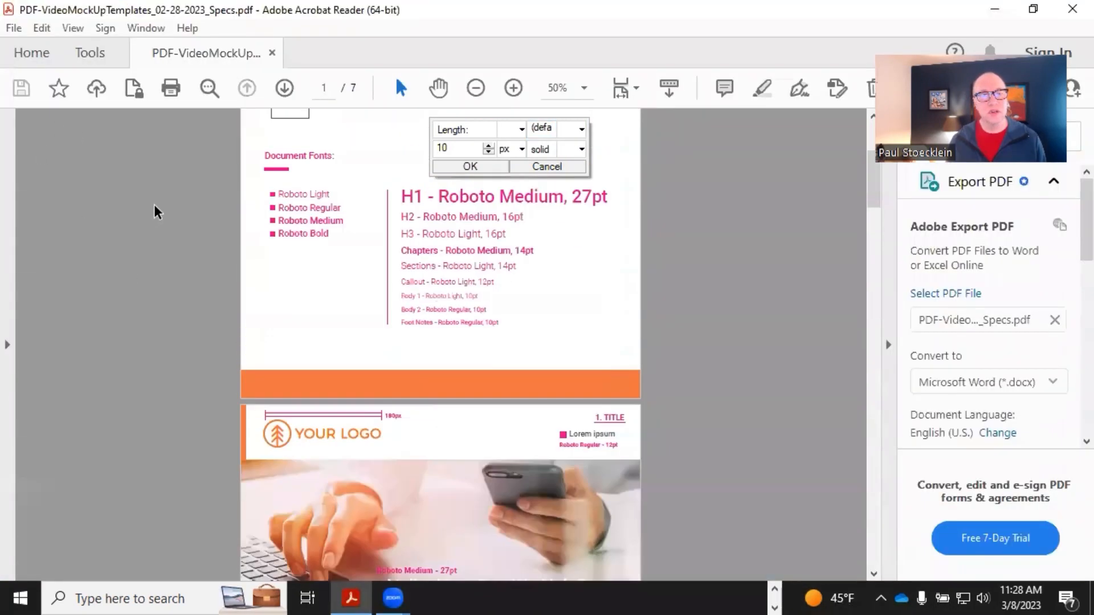
{"action": "scroll", "coordinate": [156, 210], "scroll_direction": "up", "scroll_amount": 4}
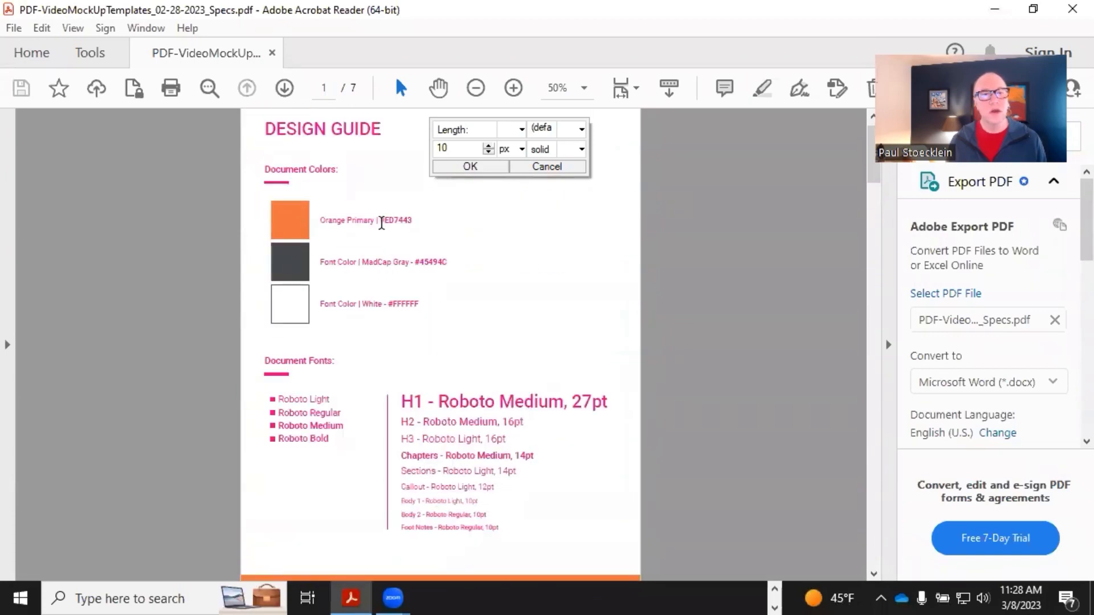
{"action": "left_click_drag", "start_coordinate": [385, 222], "coordinate": [417, 224]}
{"action": "left_click", "coordinate": [995, 9]}
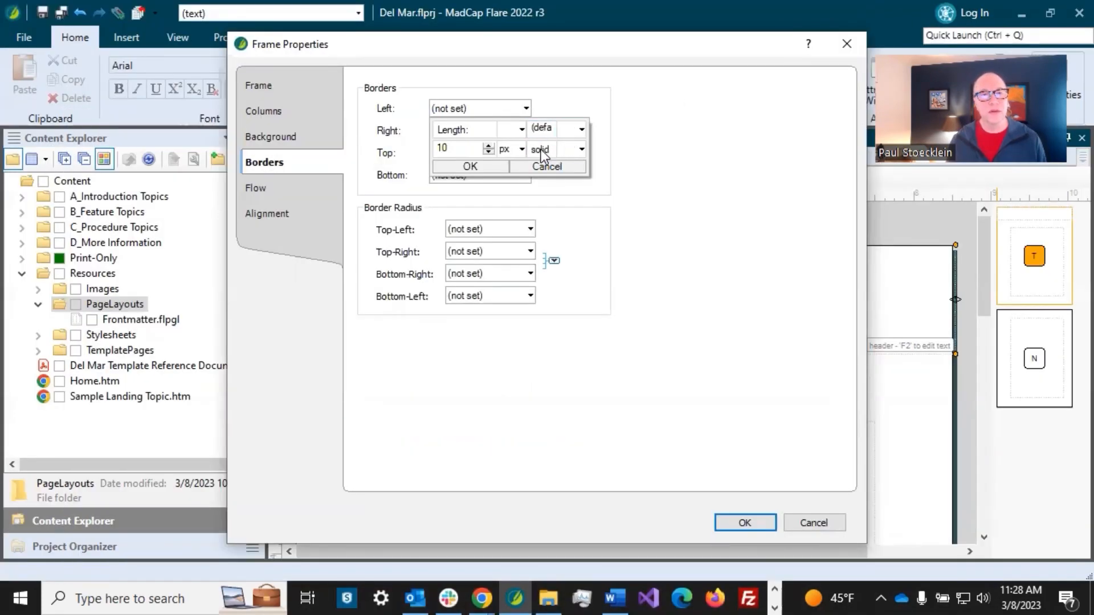
Step: Set the header frame's solid left border colour to #ED7443 and apply the frame properties
{"action": "left_click", "coordinate": [576, 130]}
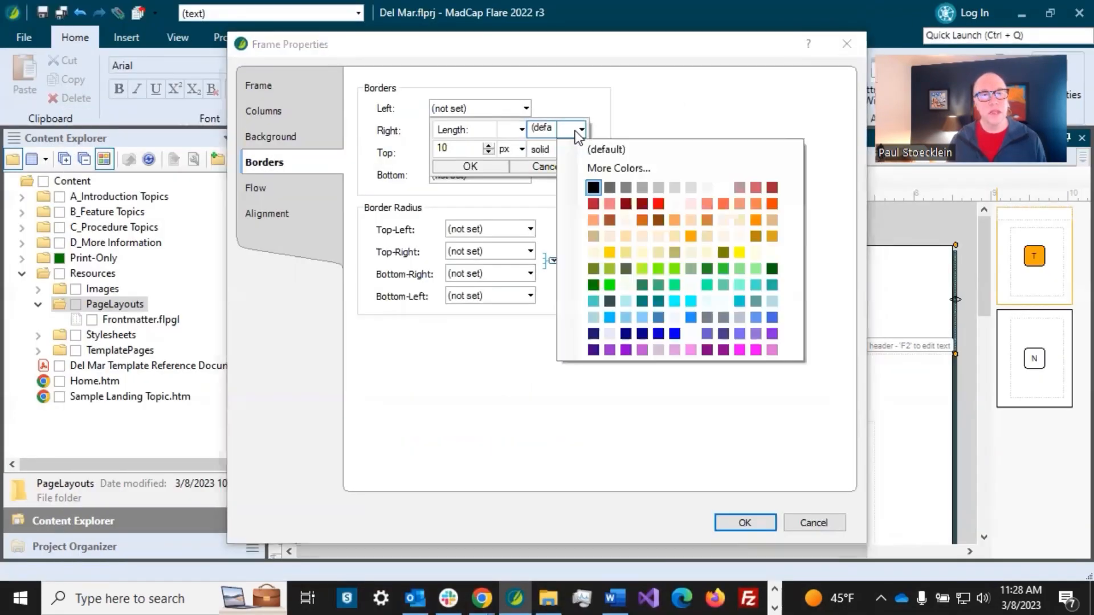
{"action": "left_click", "coordinate": [599, 167]}
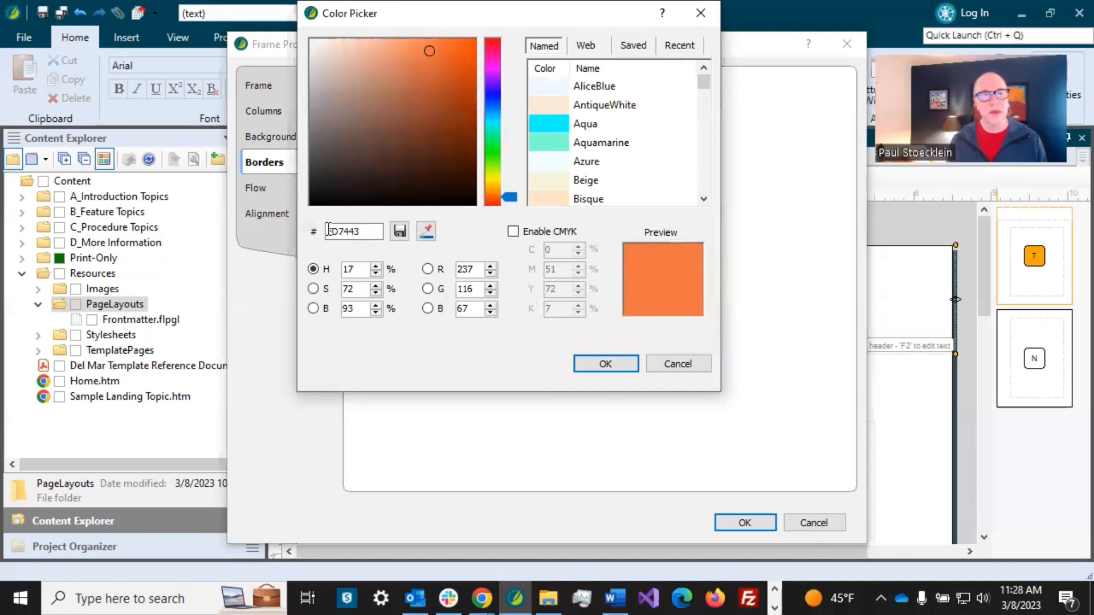
{"action": "left_click_drag", "start_coordinate": [377, 231], "coordinate": [305, 231]}
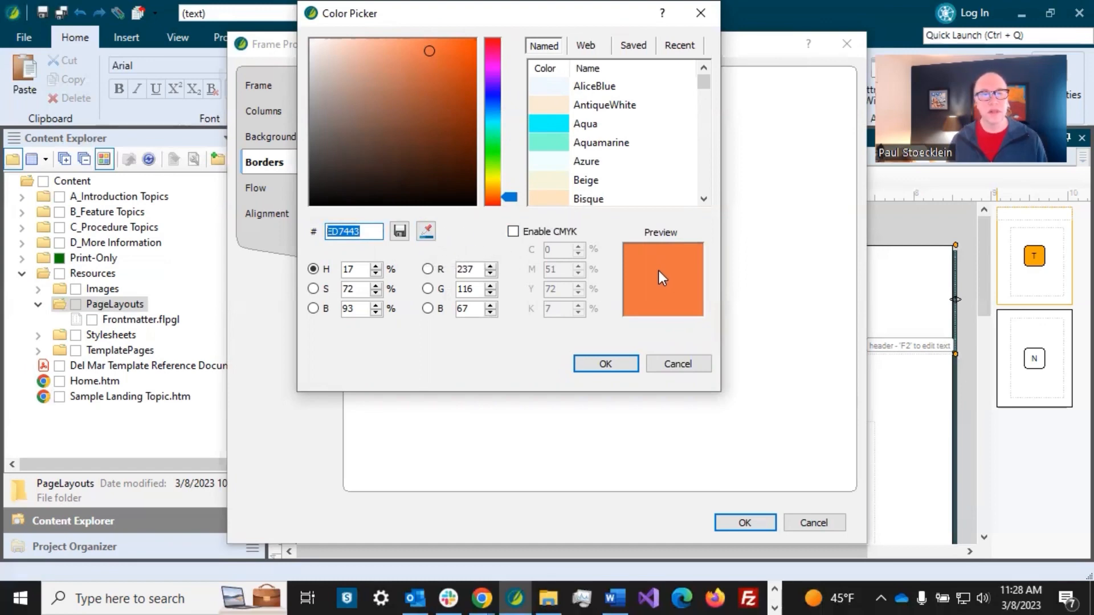
{"action": "left_click", "coordinate": [590, 363]}
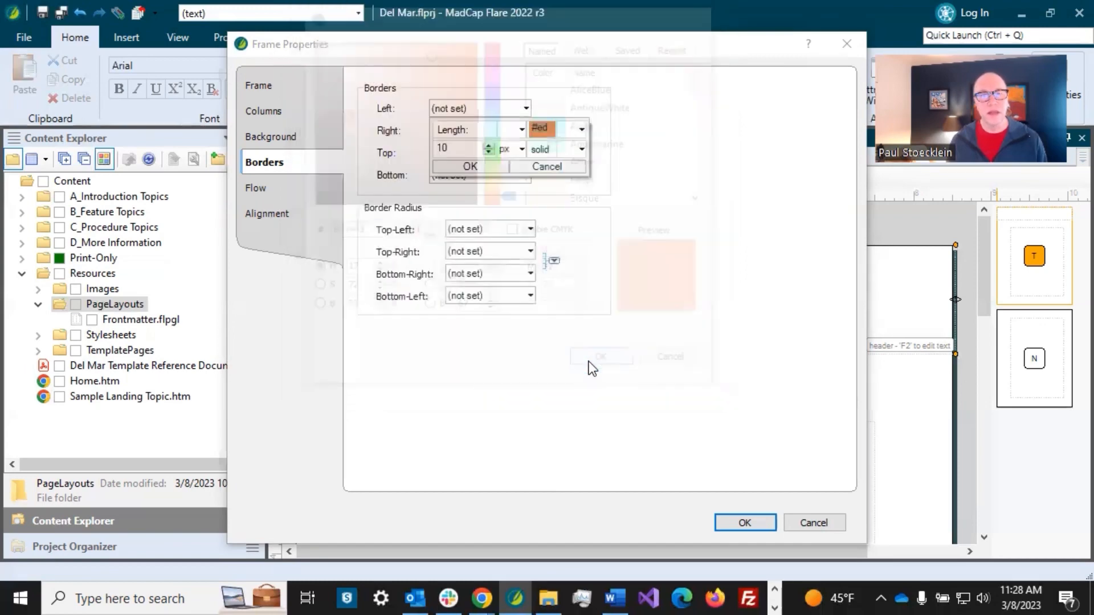
{"action": "left_click", "coordinate": [471, 168]}
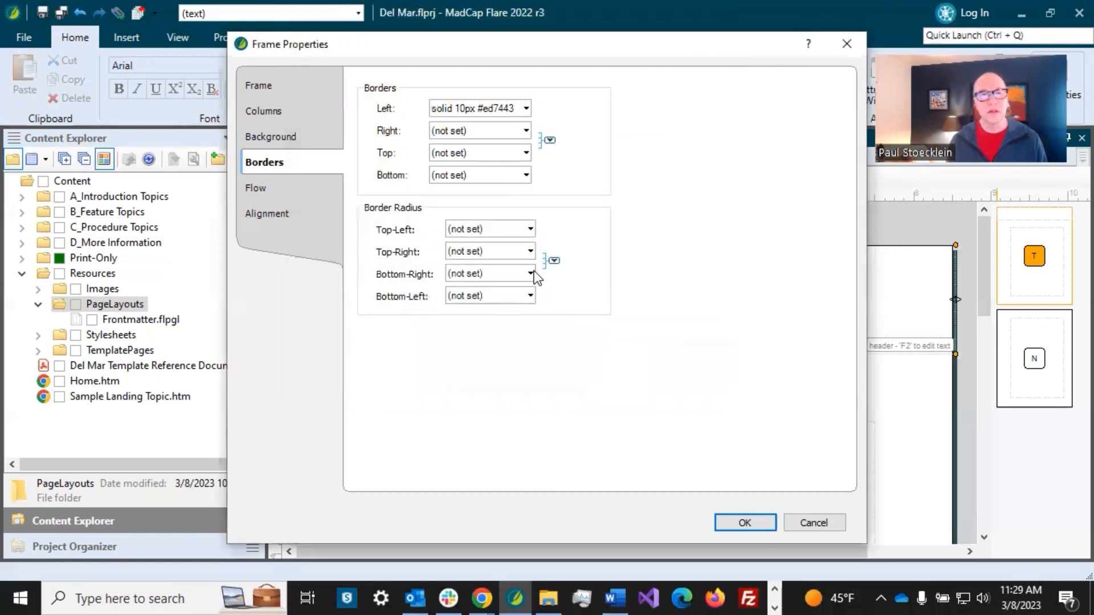
{"action": "left_click", "coordinate": [740, 522]}
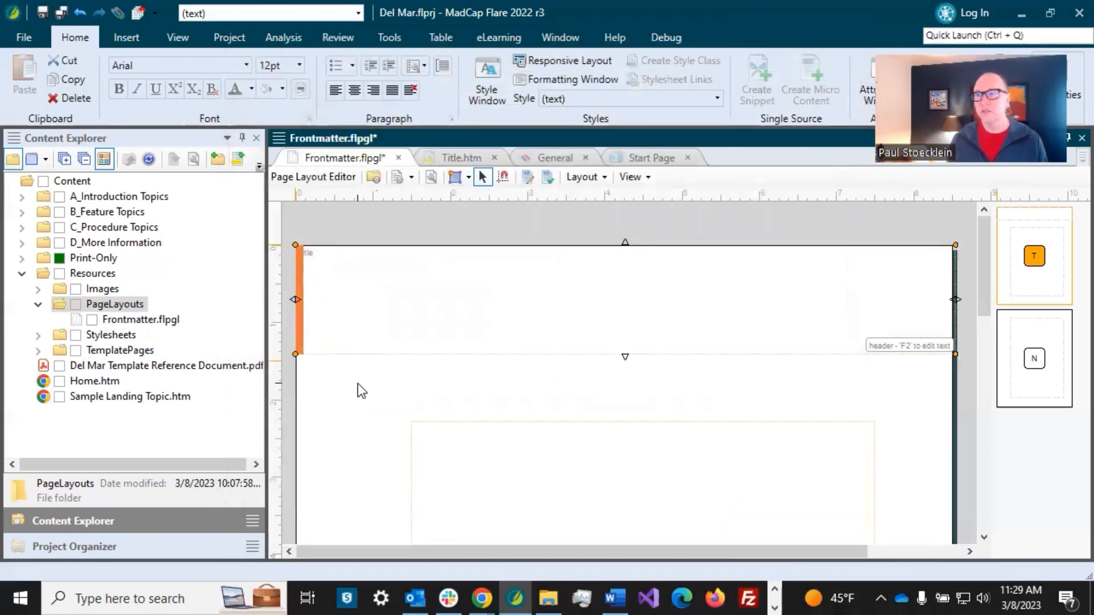
{"action": "left_click", "coordinate": [364, 419]}
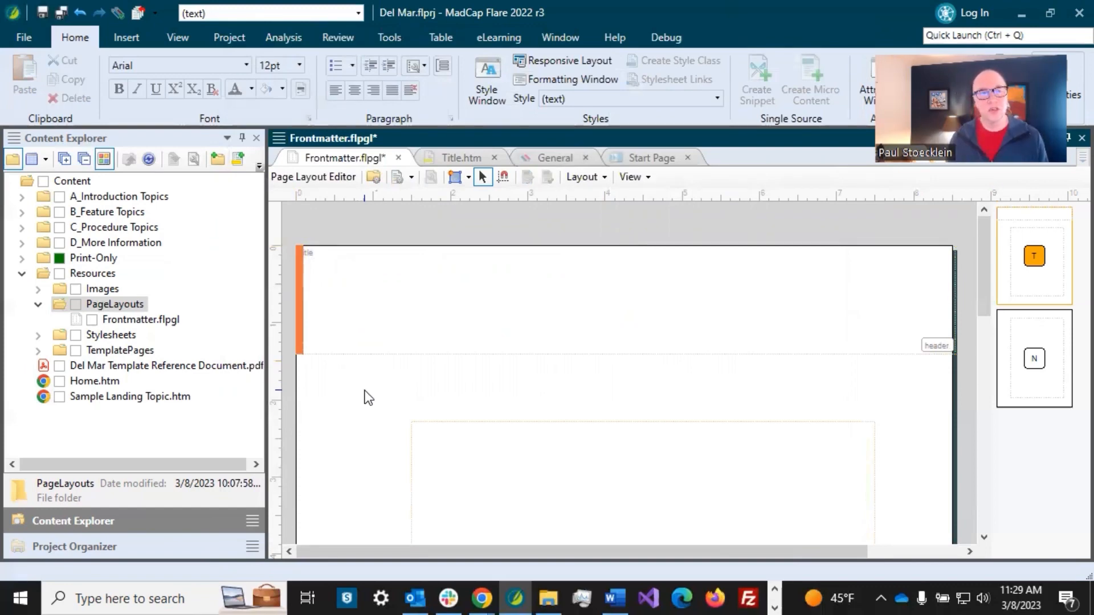
{"action": "left_click", "coordinate": [381, 342]}
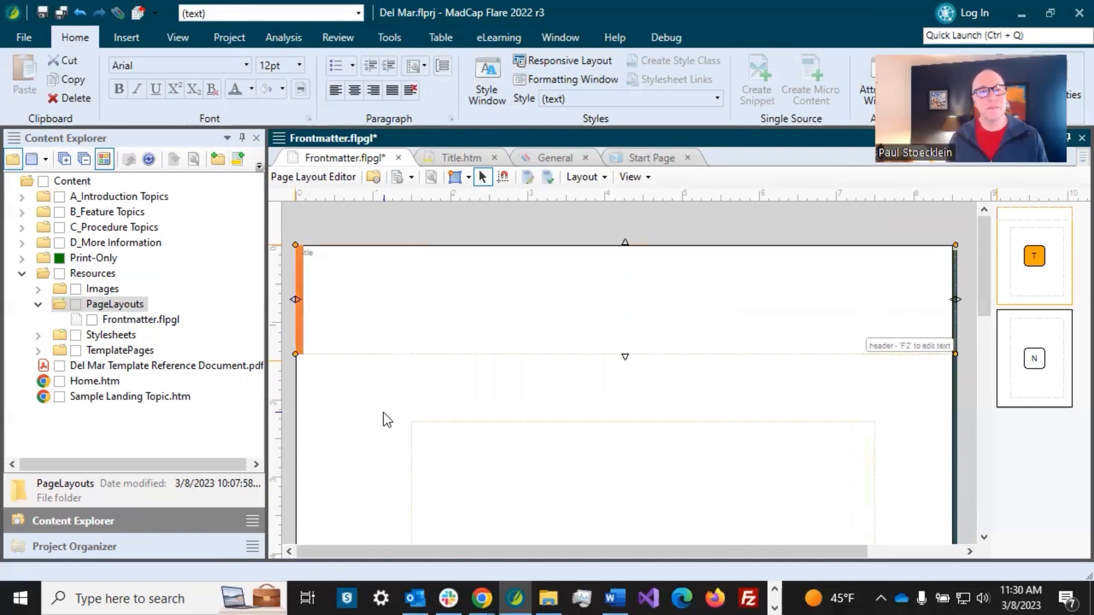
{"action": "left_click", "coordinate": [361, 409]}
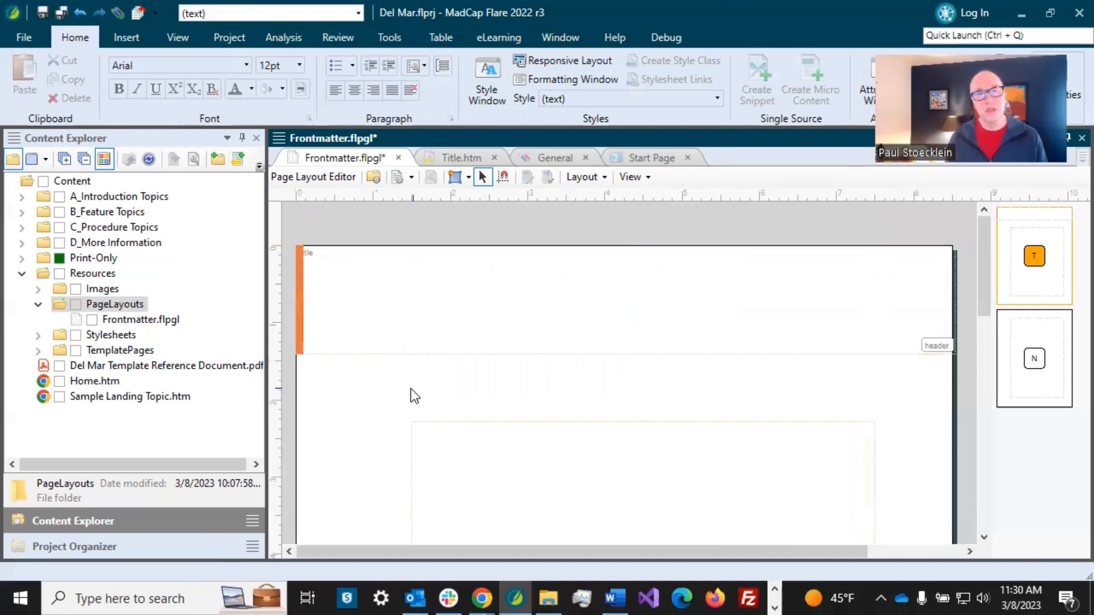
{"action": "left_click", "coordinate": [414, 327]}
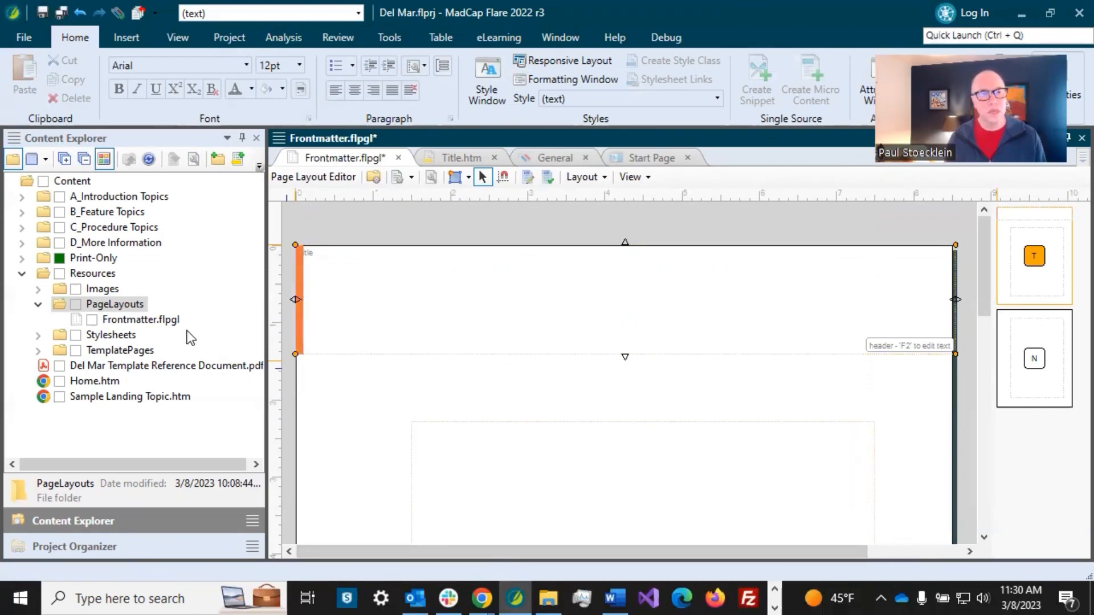
Step: Look through the project's Images/Assets folders, preview PlaceholderLogo-orange.png and check the design in the PDF mock-up
{"action": "left_click", "coordinate": [37, 288]}
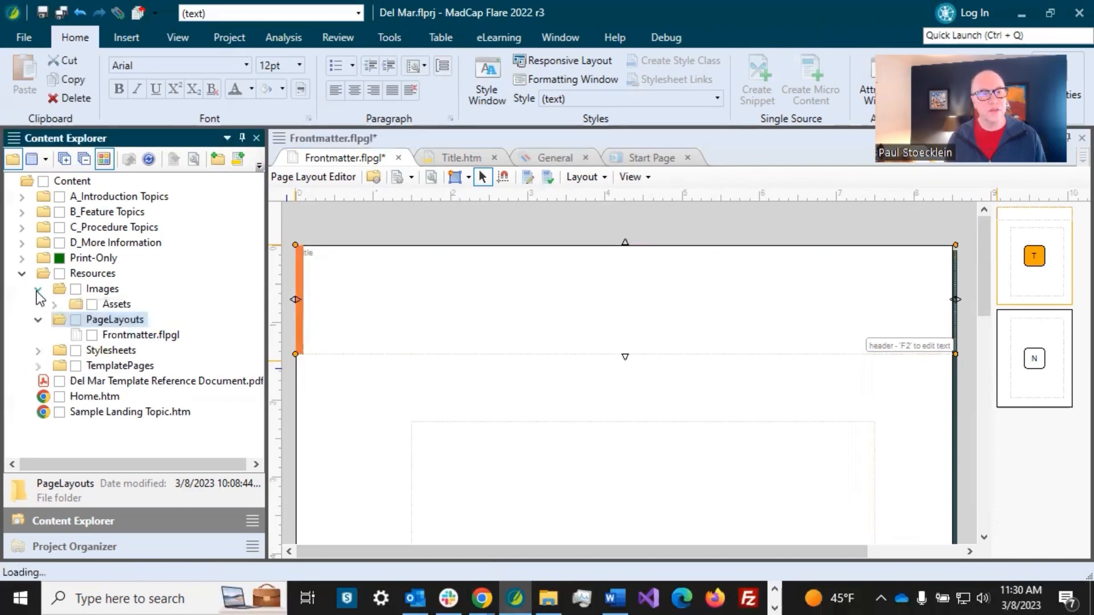
{"action": "left_click", "coordinate": [91, 289]}
{"action": "left_click", "coordinate": [55, 304]}
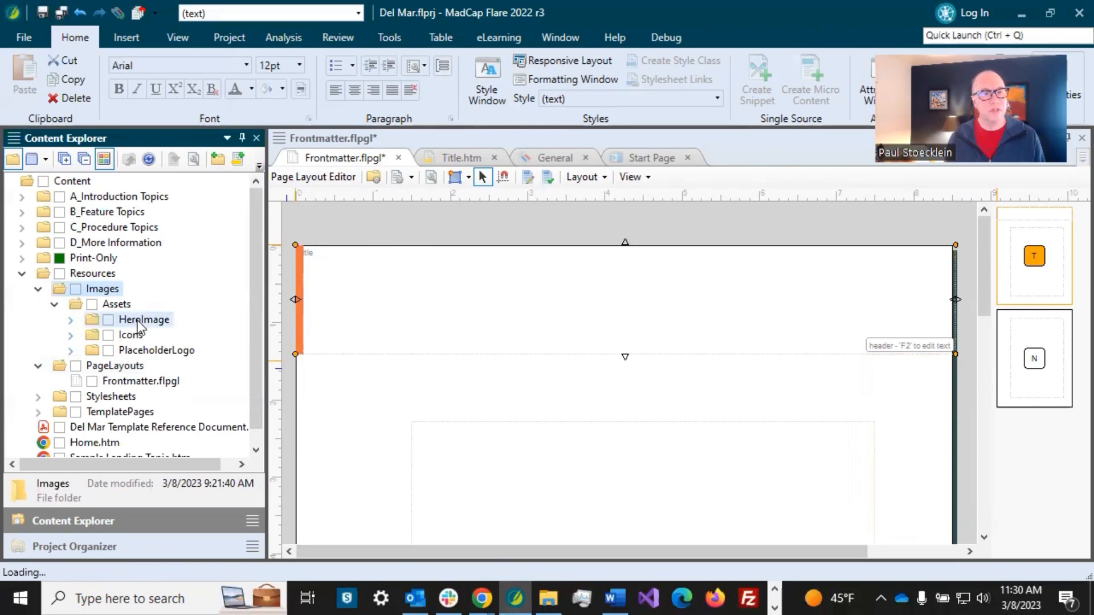
{"action": "left_click", "coordinate": [126, 321]}
{"action": "left_click", "coordinate": [72, 321]}
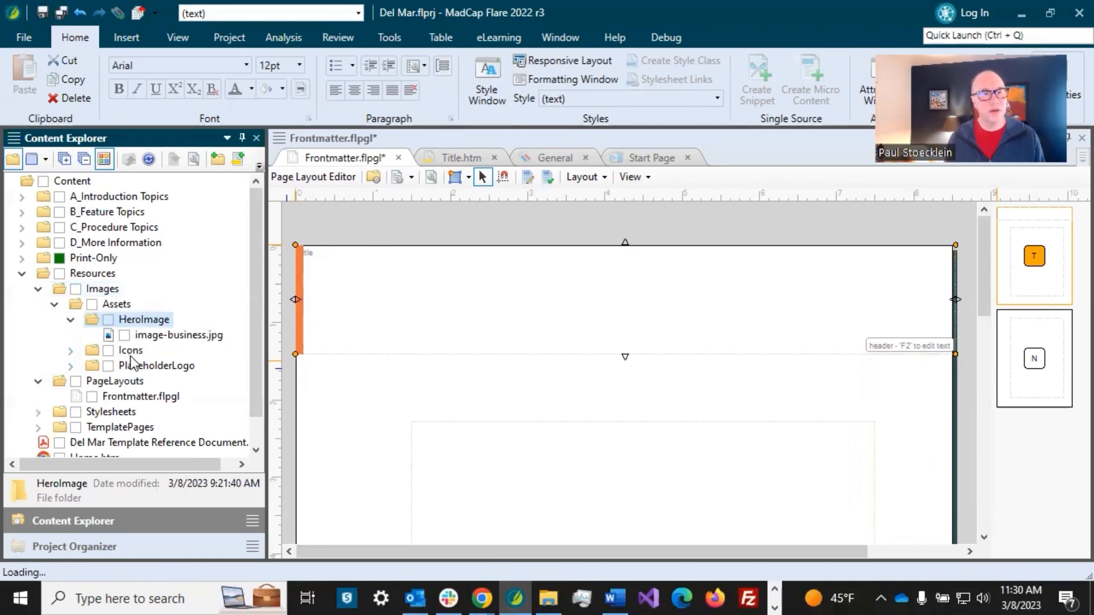
{"action": "left_click", "coordinate": [71, 351]}
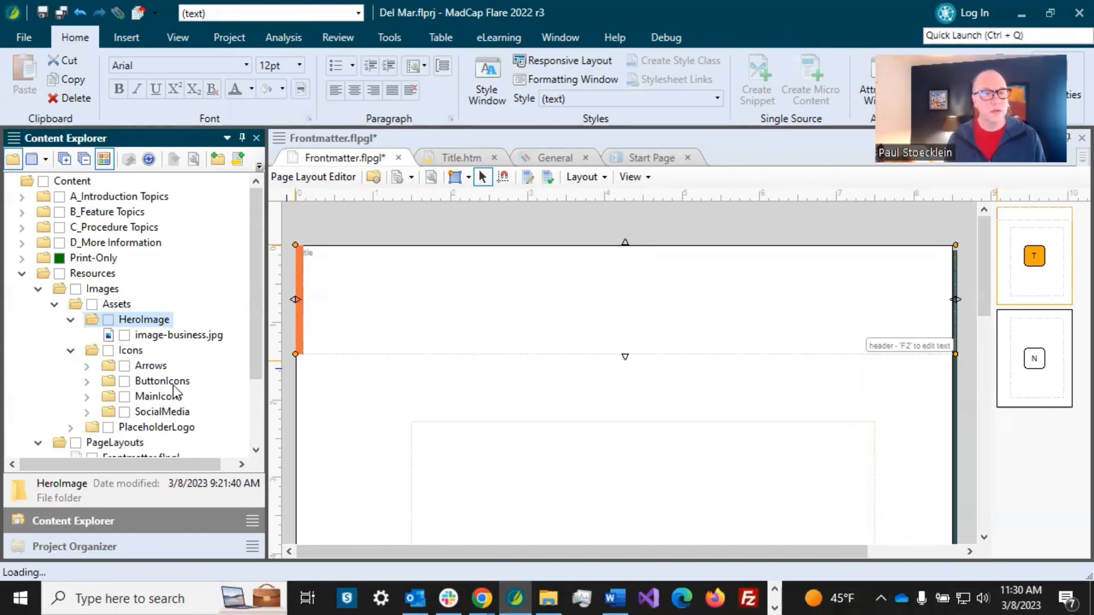
{"action": "left_click", "coordinate": [70, 428]}
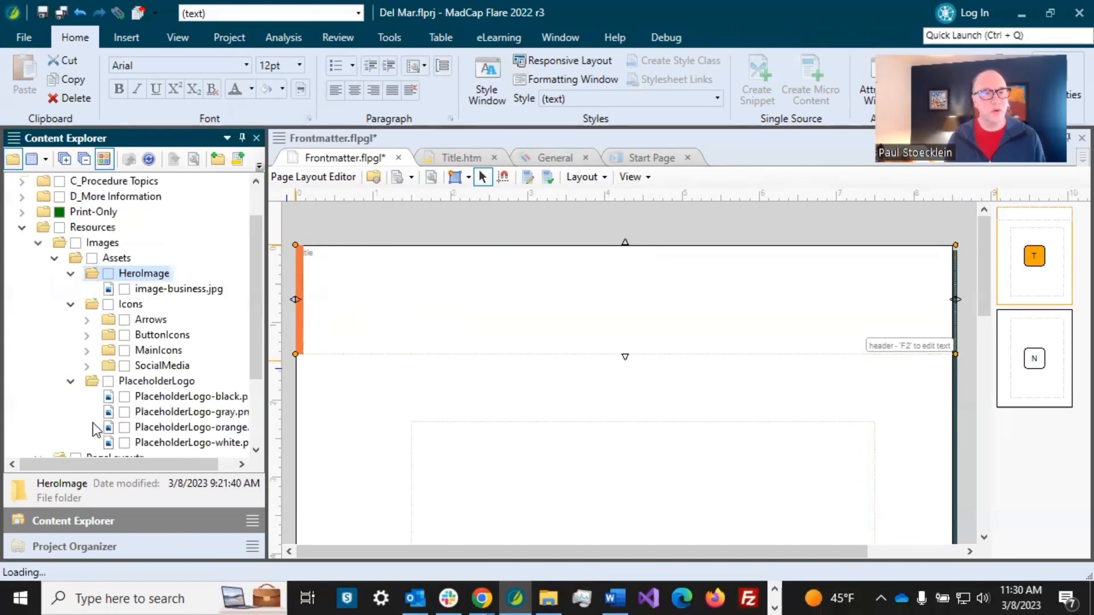
{"action": "left_click_drag", "start_coordinate": [159, 460], "coordinate": [203, 457]}
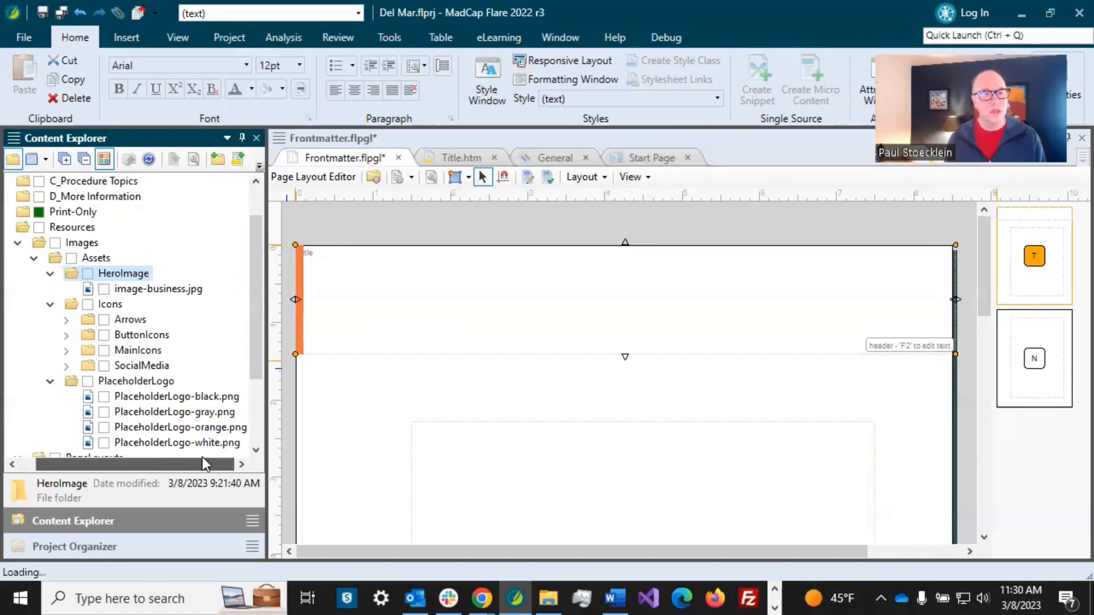
{"action": "left_click", "coordinate": [208, 428]}
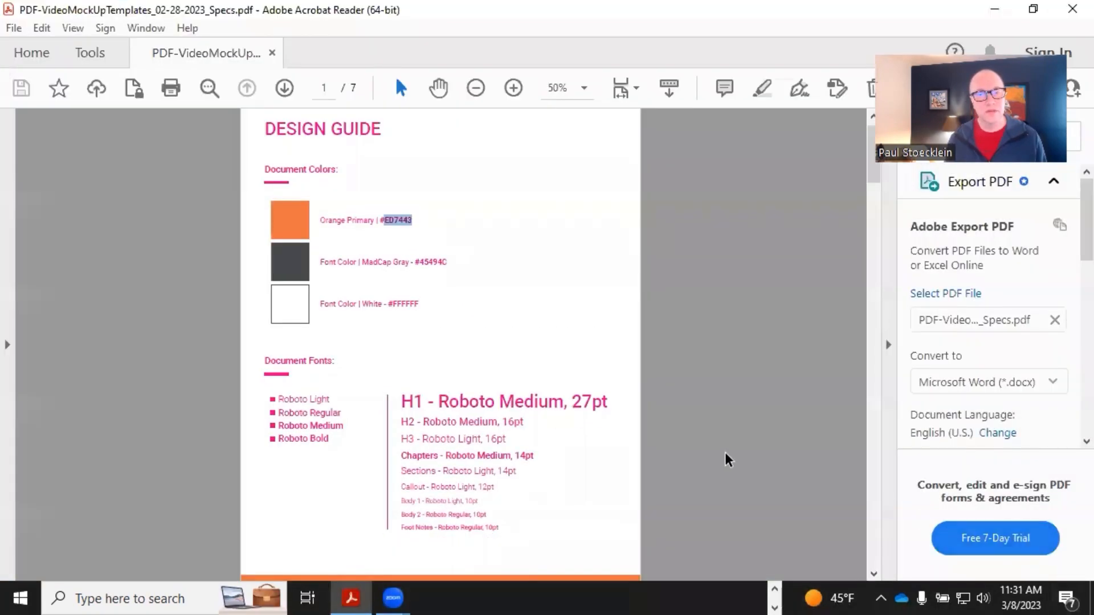
{"action": "scroll", "coordinate": [667, 416], "scroll_direction": "down", "scroll_amount": 5}
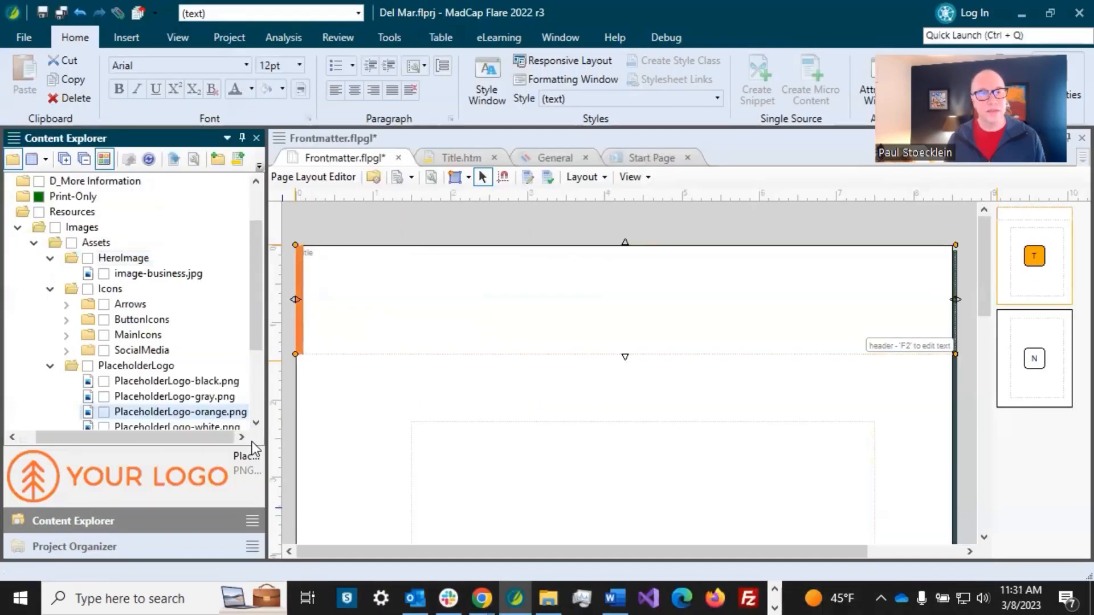
Step: Choose PlaceholderLogo-orange.png from Resources/Images/Assets/PlaceholderLogo as the background image of the Title page's header frame
{"action": "double_click", "coordinate": [380, 315]}
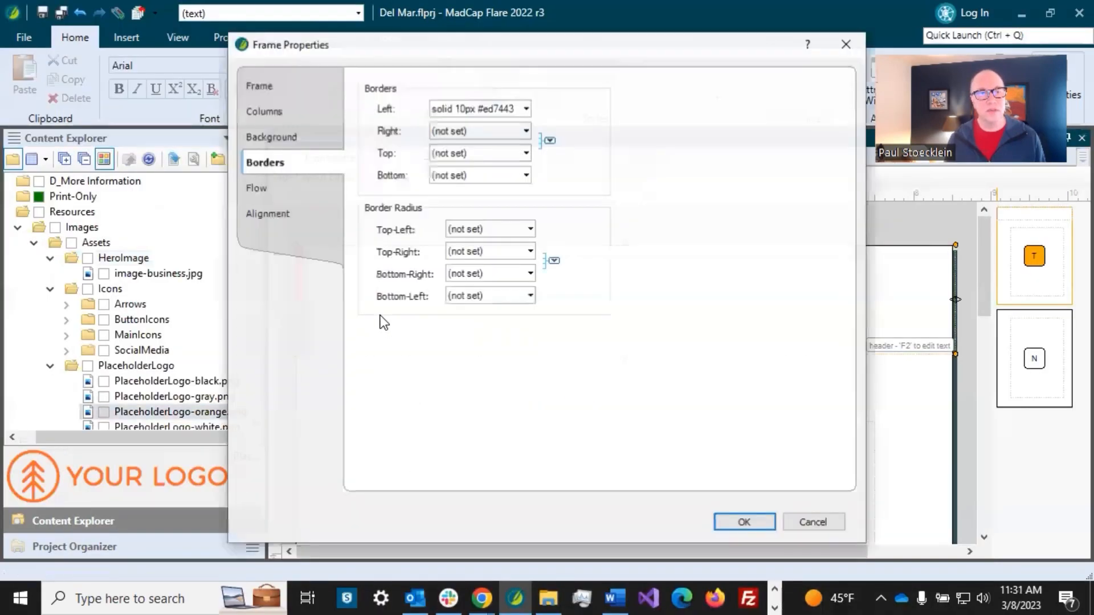
{"action": "left_click", "coordinate": [282, 138]}
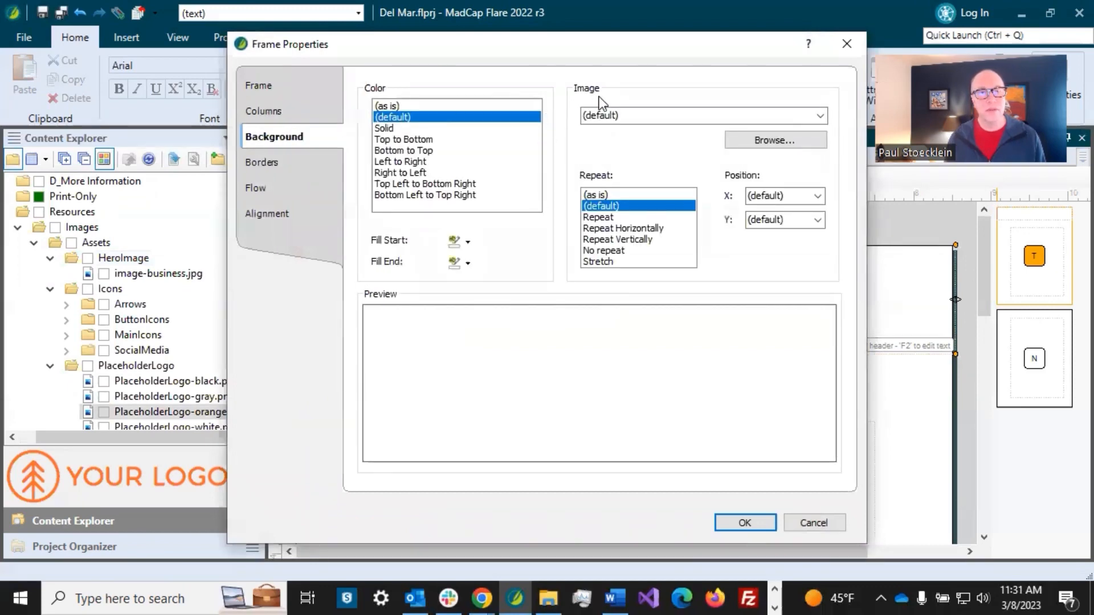
{"action": "left_click", "coordinate": [796, 140]}
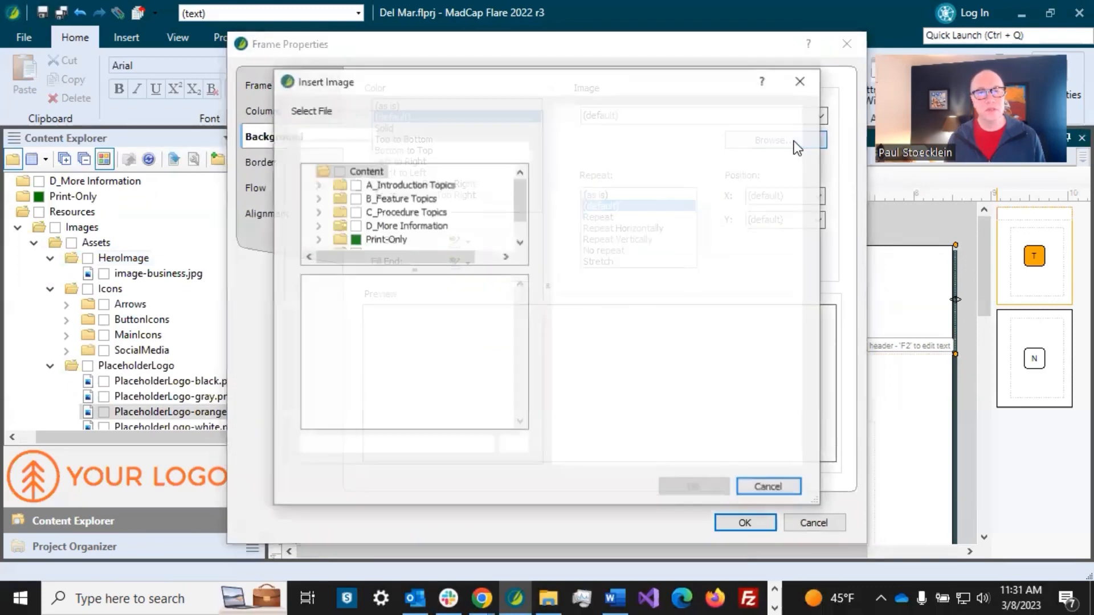
{"action": "scroll", "coordinate": [399, 201], "scroll_direction": "down", "scroll_amount": 1}
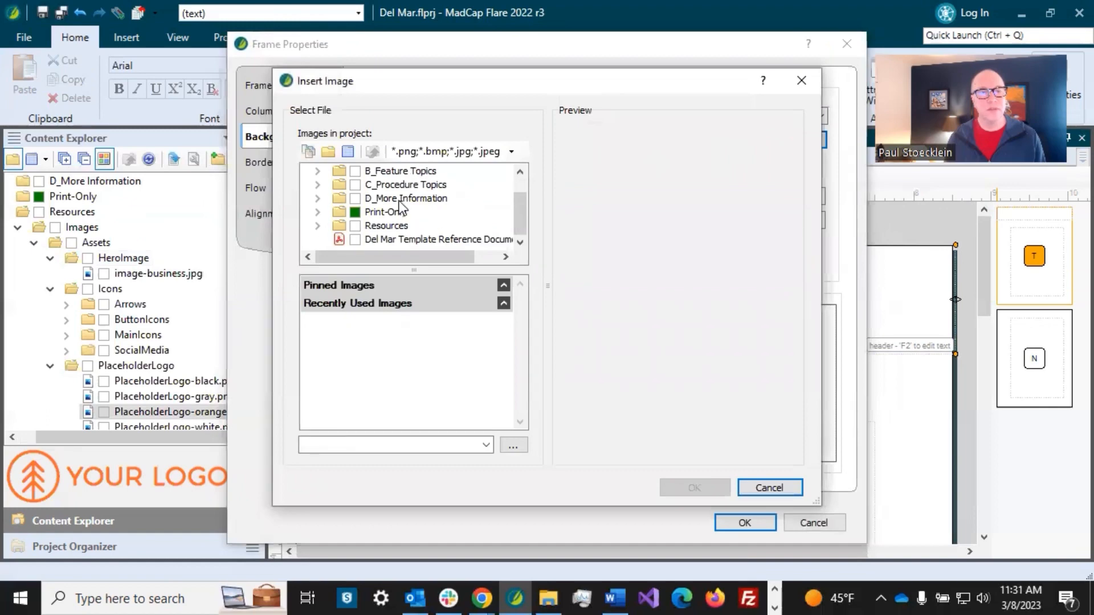
{"action": "left_click", "coordinate": [317, 225]}
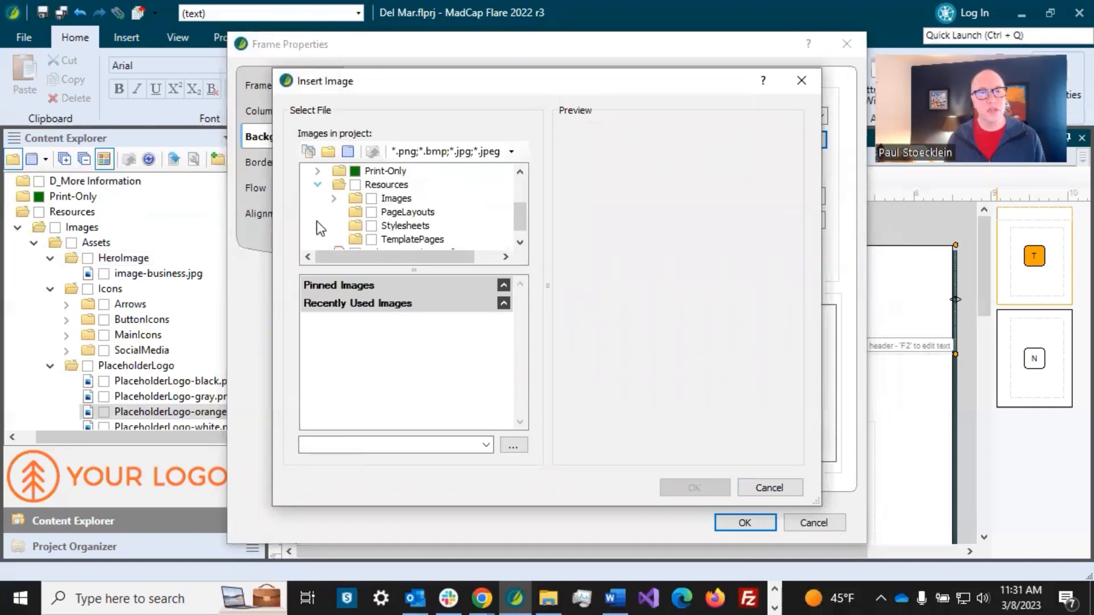
{"action": "left_click", "coordinate": [335, 199]}
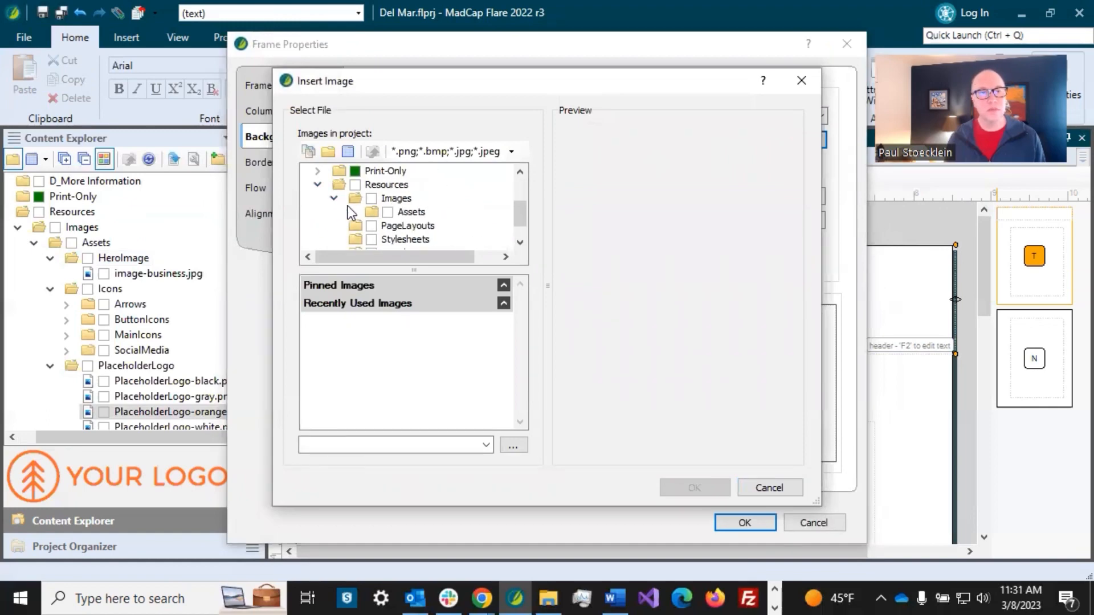
{"action": "left_click", "coordinate": [348, 210]}
{"action": "left_click", "coordinate": [366, 239]}
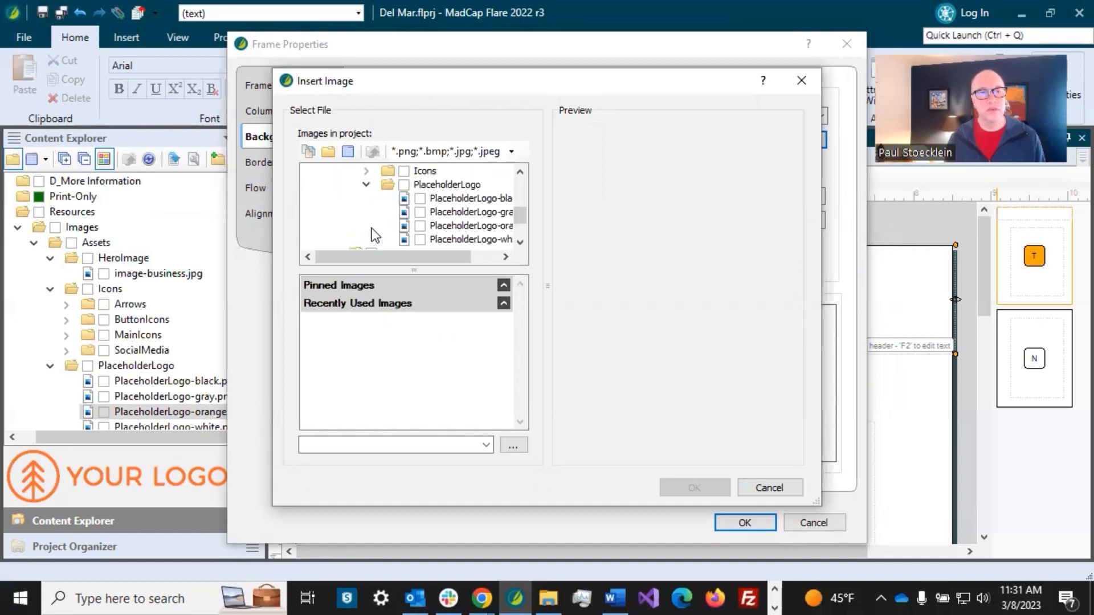
{"action": "left_click", "coordinate": [464, 225]}
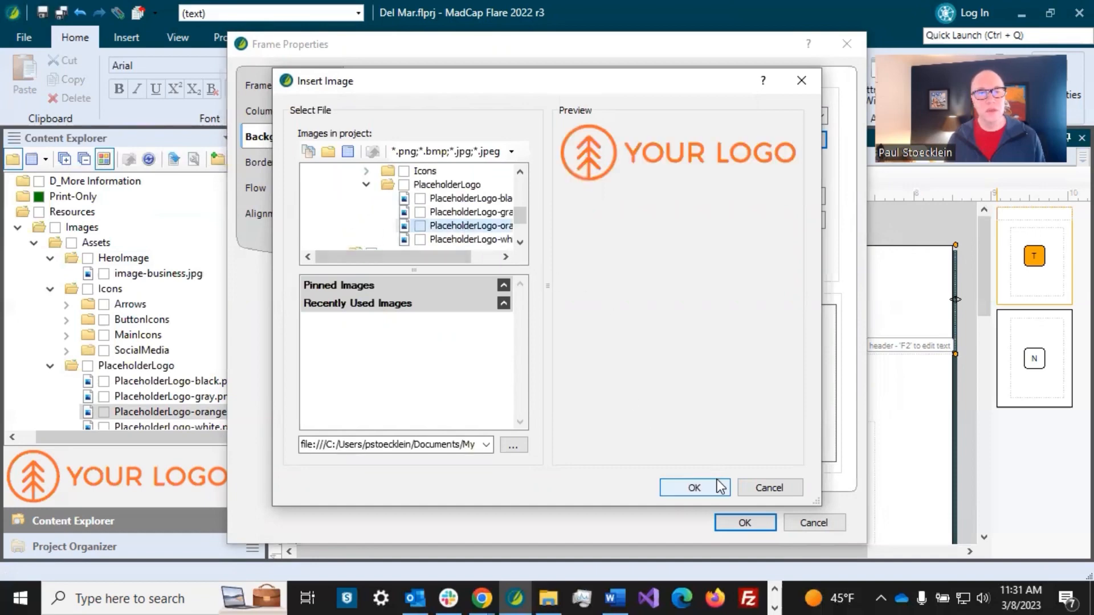
{"action": "left_click", "coordinate": [695, 487]}
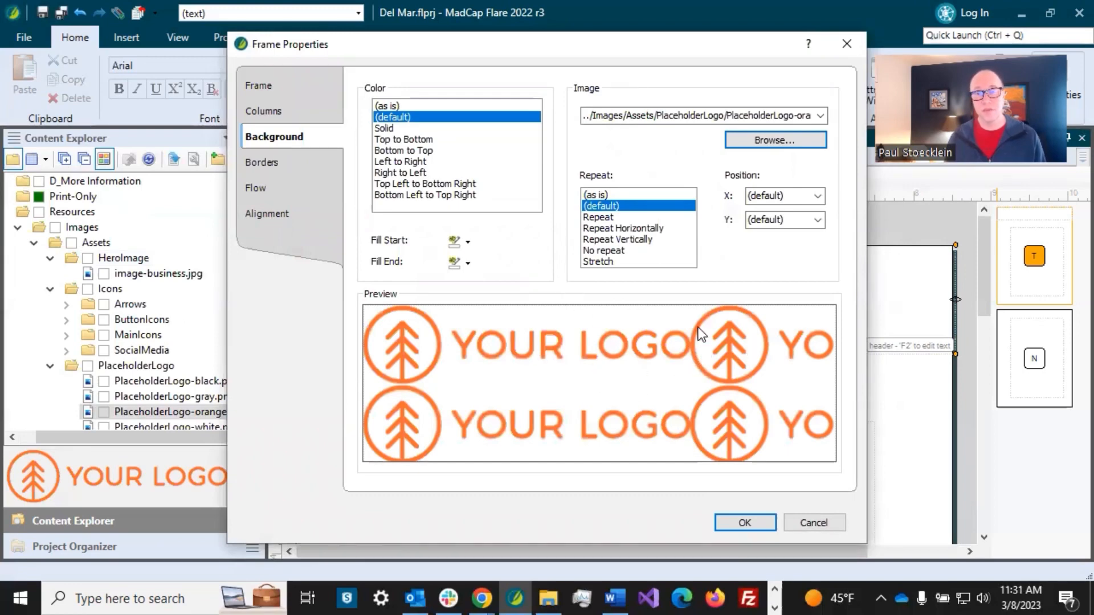
Step: Set the header frame's background logo to No repeat, positioned Left on X and Center on Y, and apply the frame properties
{"action": "left_click", "coordinate": [602, 252]}
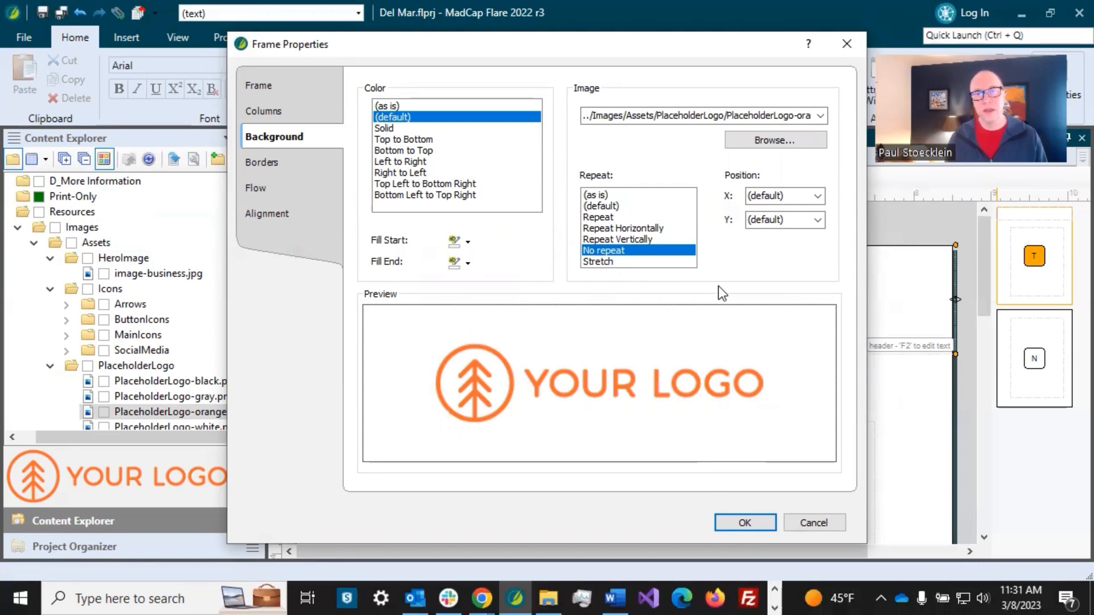
{"action": "left_click", "coordinate": [818, 196]}
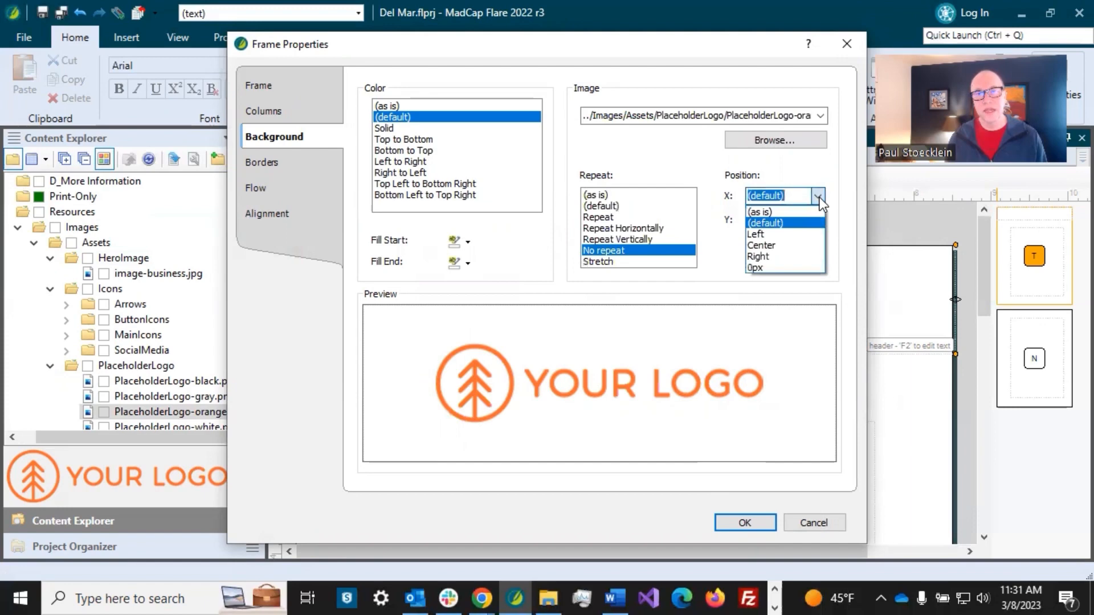
{"action": "left_click", "coordinate": [780, 236]}
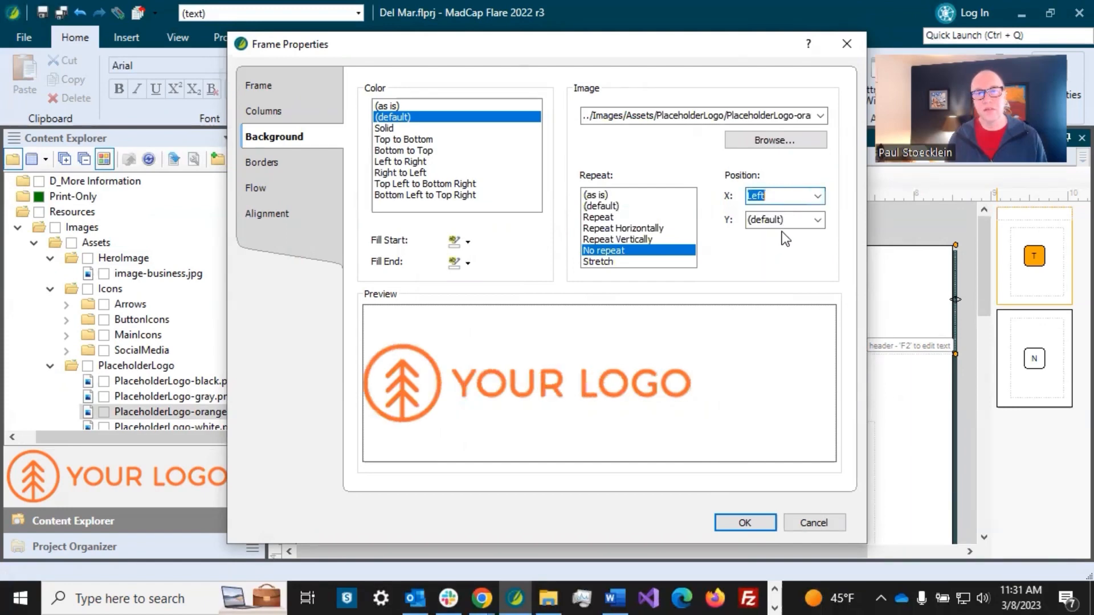
{"action": "left_click", "coordinate": [817, 220]}
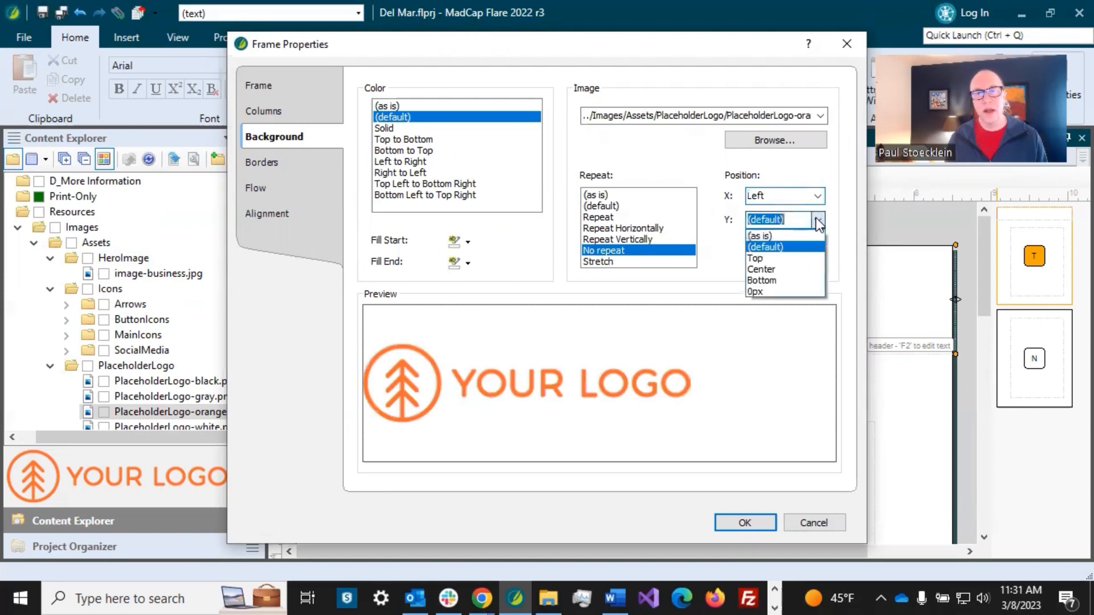
{"action": "left_click", "coordinate": [791, 267]}
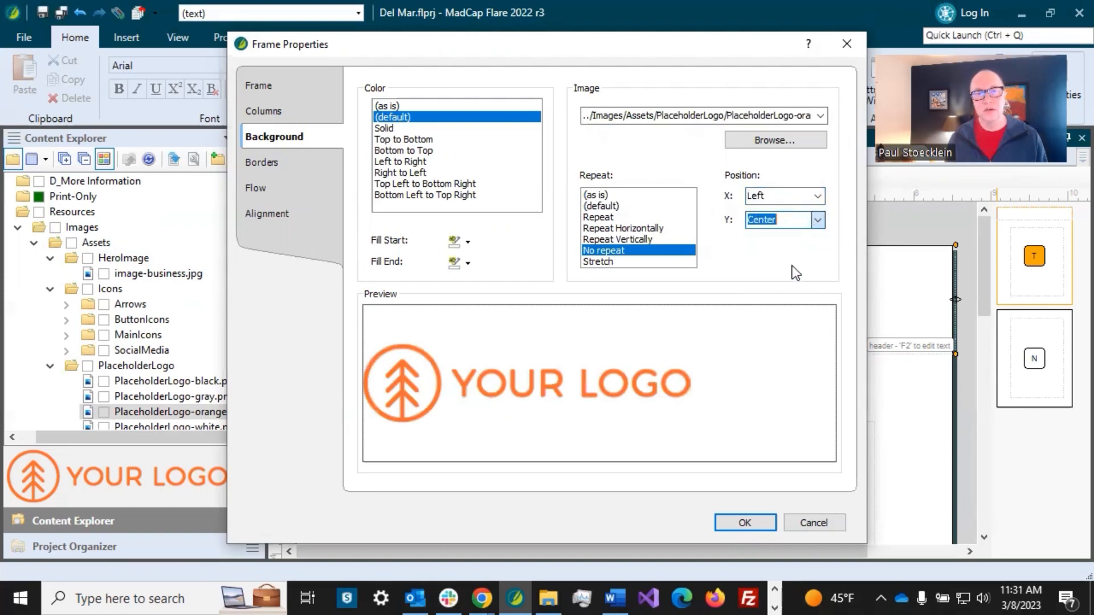
{"action": "left_click", "coordinate": [737, 523]}
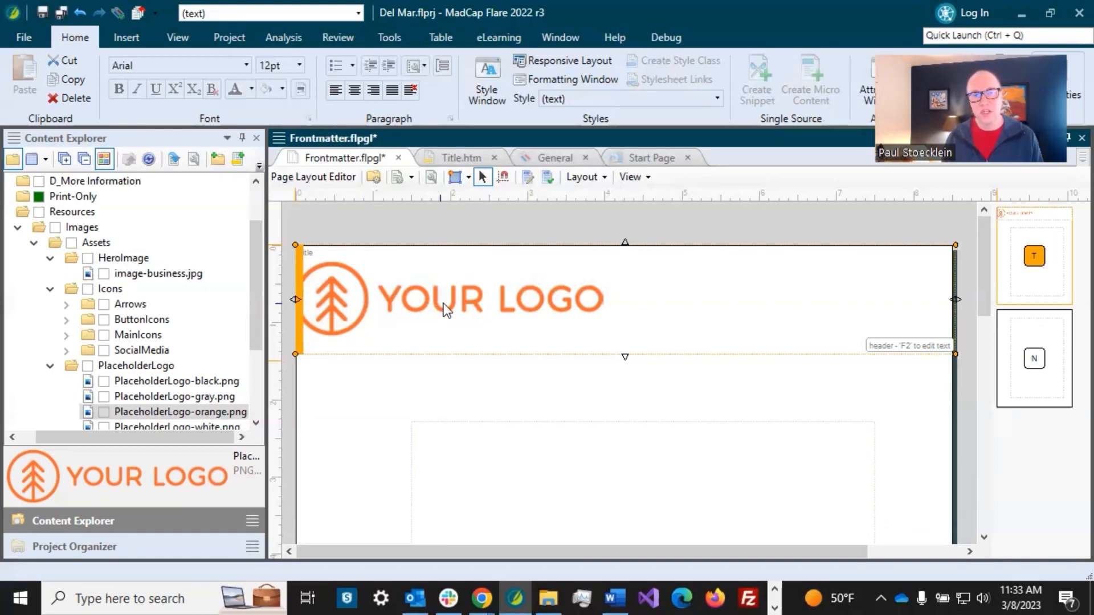
Step: Offset the header frame's background logo to an X position of 60px, apply it and save all files
{"action": "double_click", "coordinate": [483, 313]}
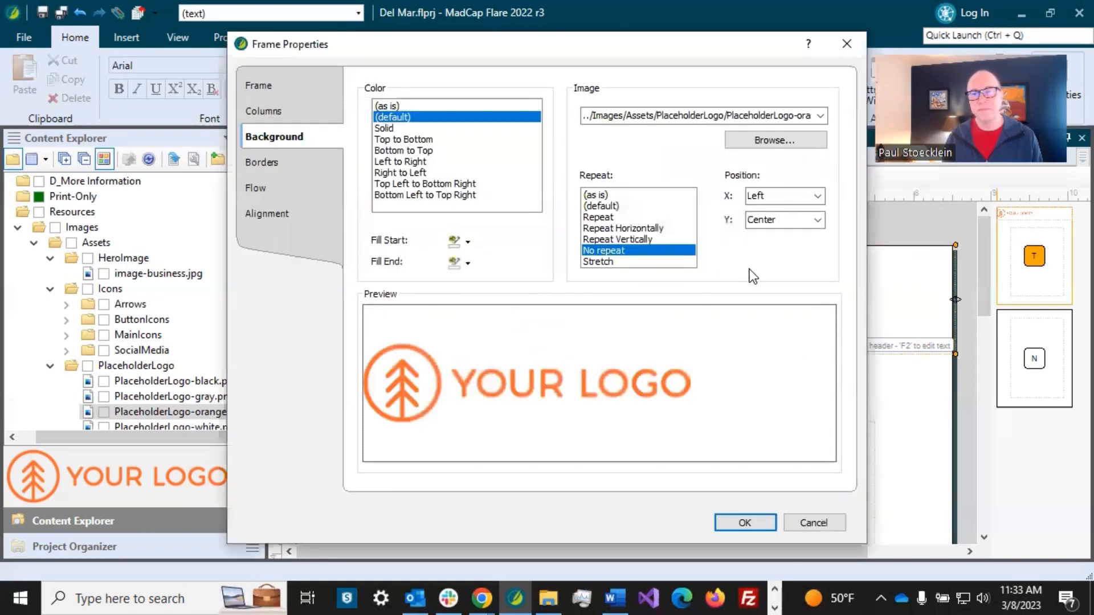
{"action": "left_click", "coordinate": [818, 196]}
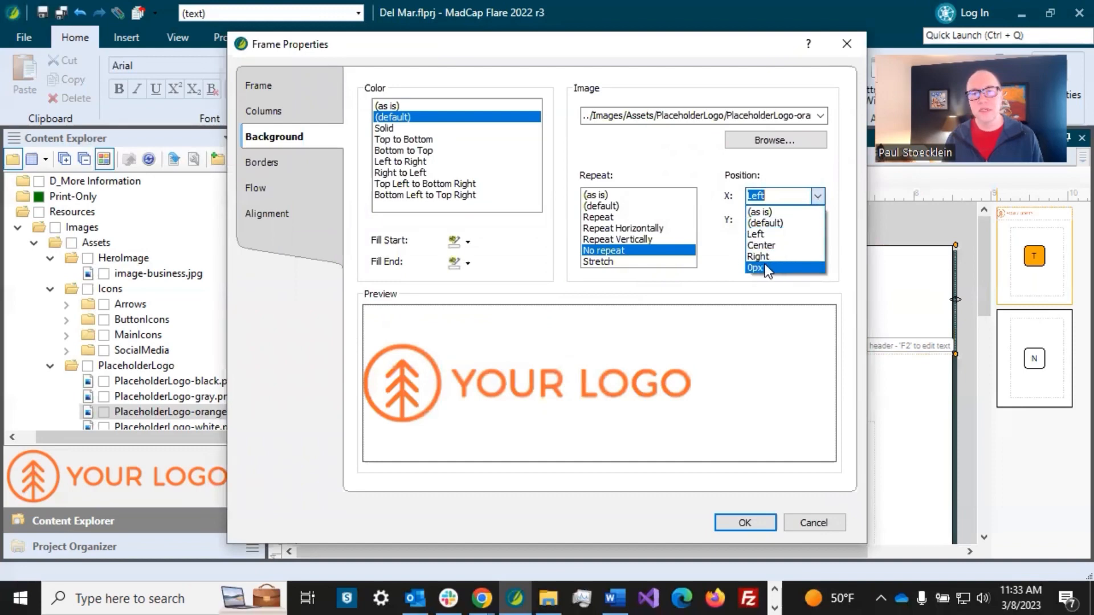
{"action": "left_click", "coordinate": [774, 197]}
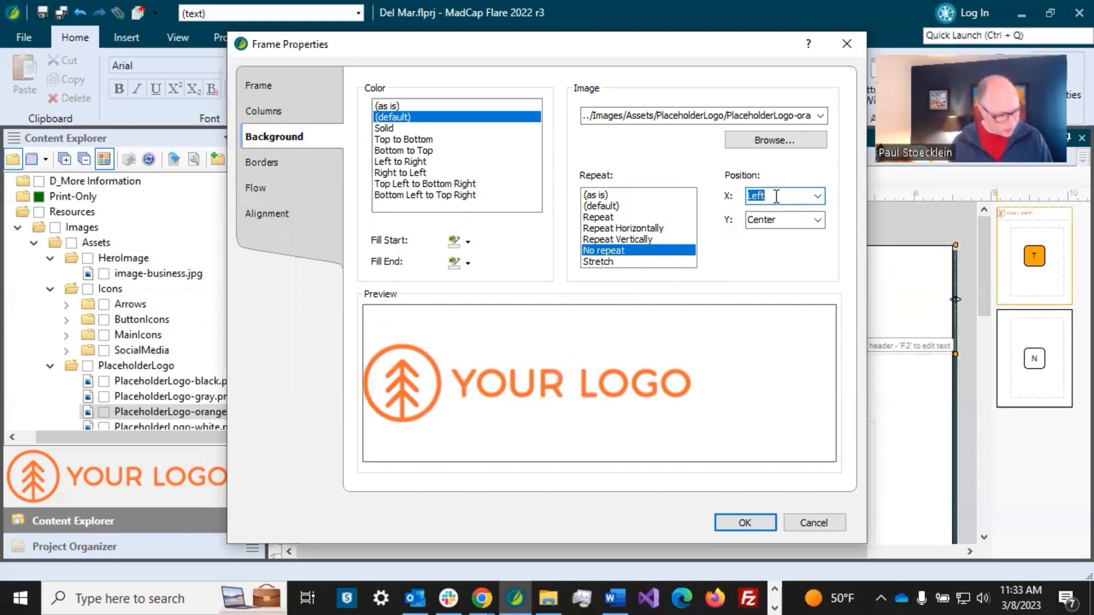
{"action": "type", "text": "60px"}
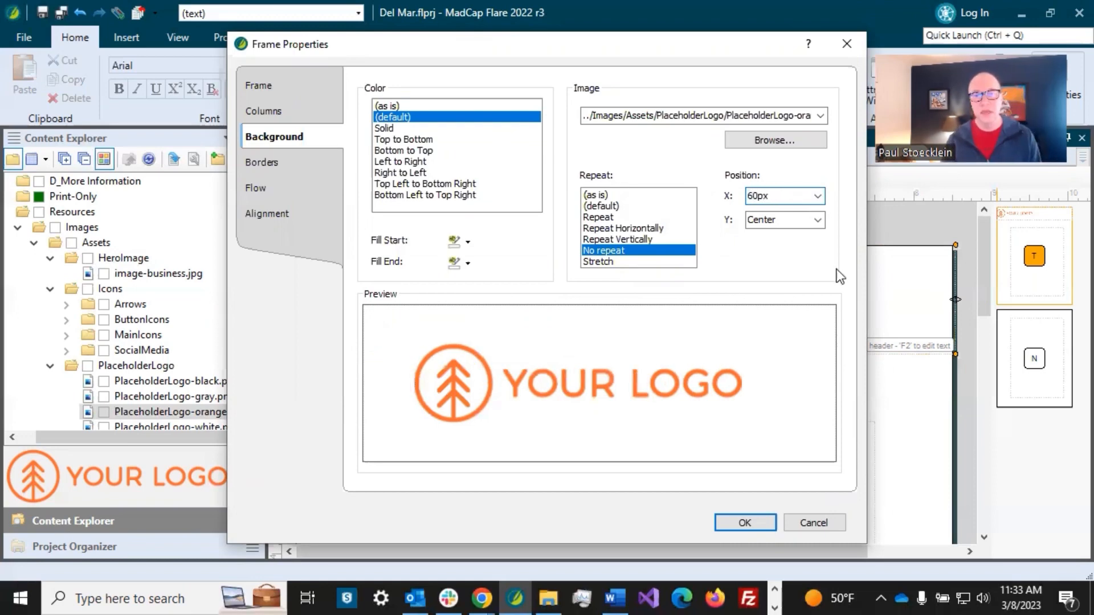
{"action": "left_click", "coordinate": [738, 525]}
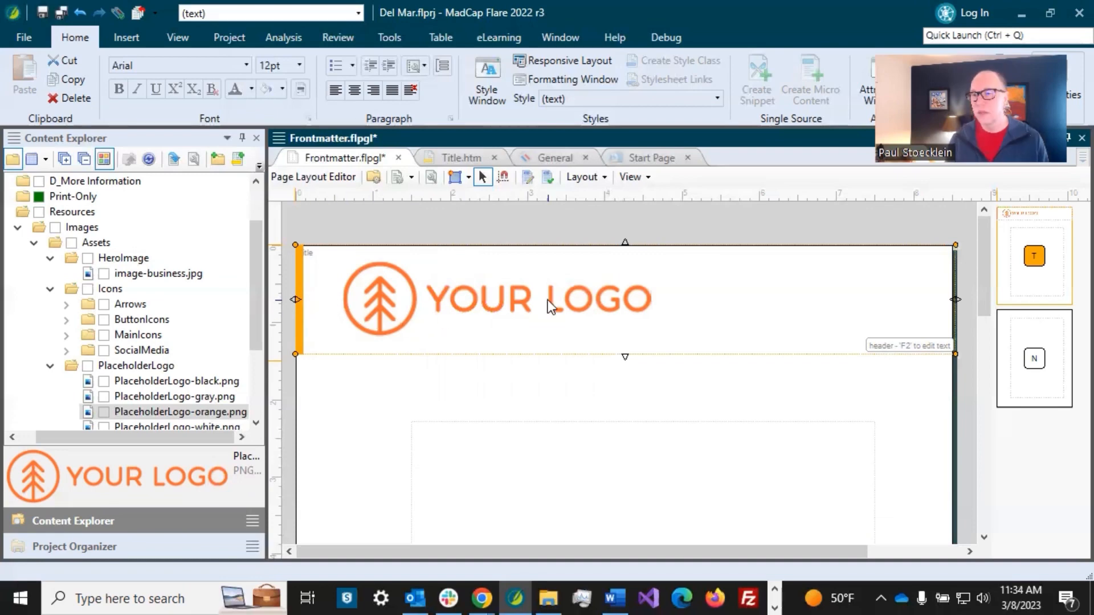
{"action": "left_click", "coordinate": [59, 12]}
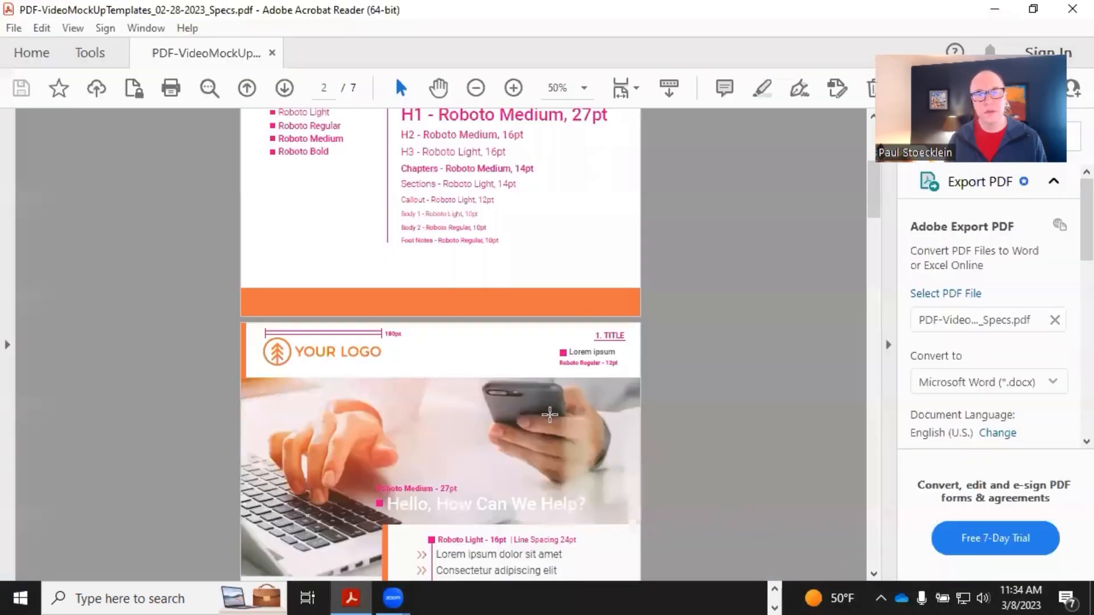
Step: Check the title page header design in the PDF mock-up, focusing on its logo and text, and return to Flare
{"action": "scroll", "coordinate": [548, 414], "scroll_direction": "down", "scroll_amount": 5}
{"action": "scroll", "coordinate": [549, 415], "scroll_direction": "down", "scroll_amount": 1}
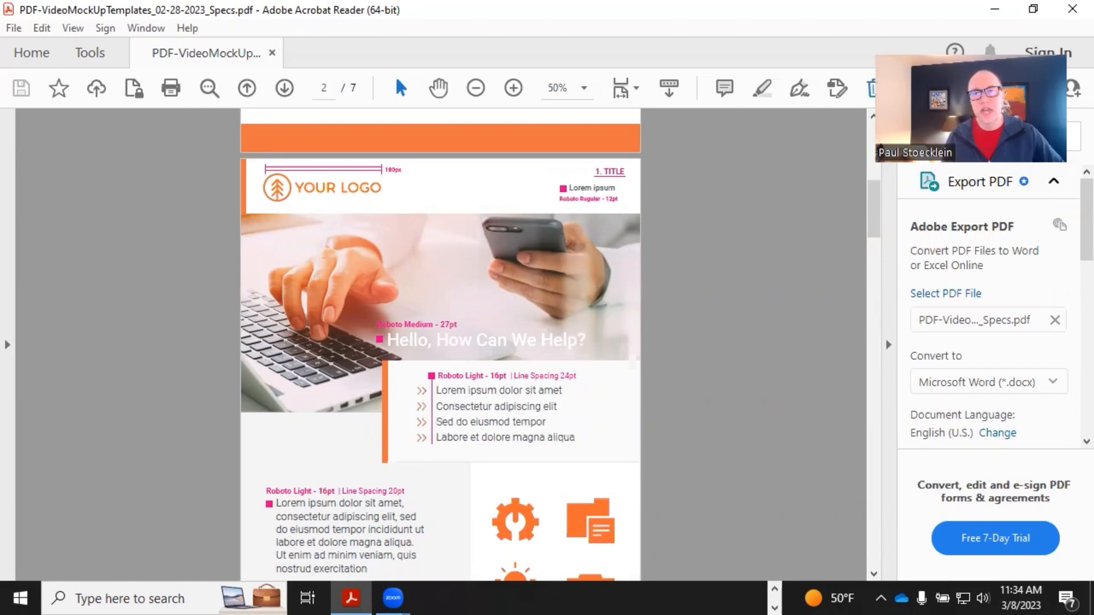
{"action": "left_click", "coordinate": [996, 11]}
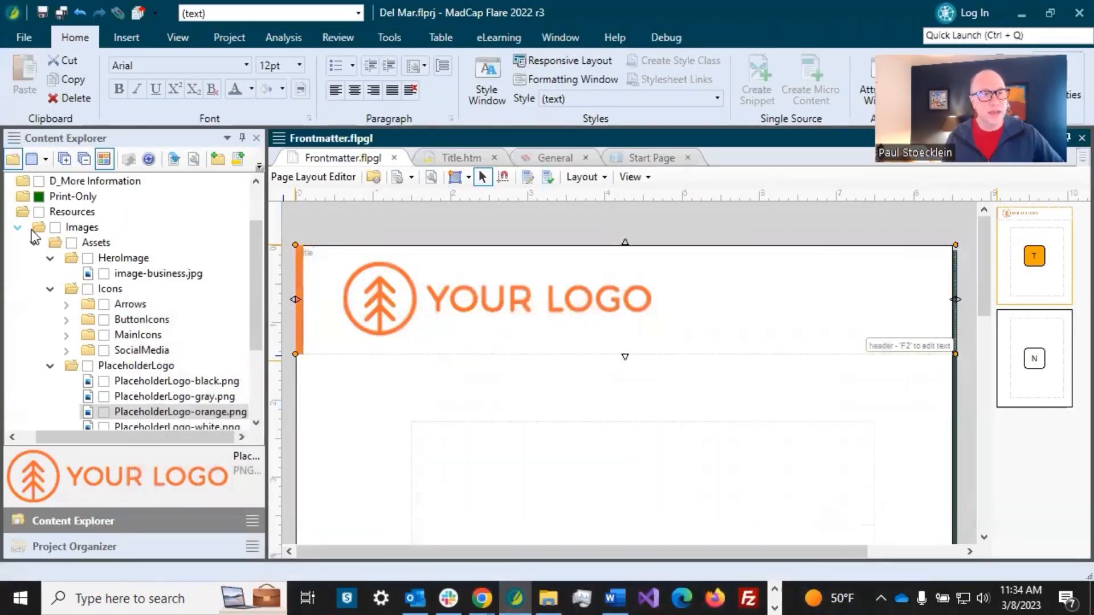
Step: Open the project's General variable set and look over its existing variables, including Year and ProductName
{"action": "left_click", "coordinate": [122, 542]}
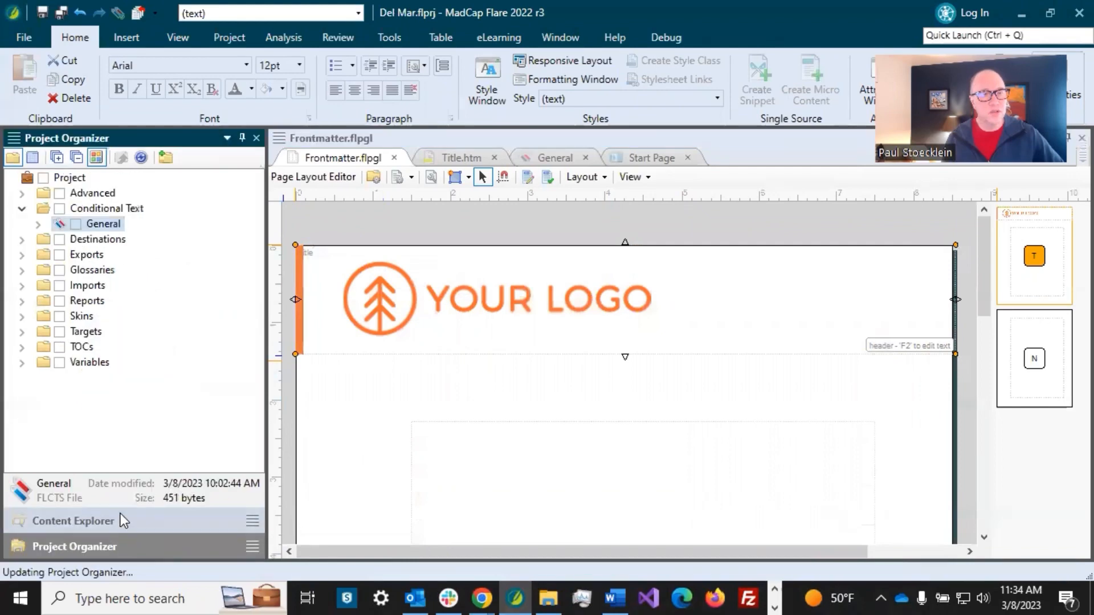
{"action": "left_click", "coordinate": [91, 365]}
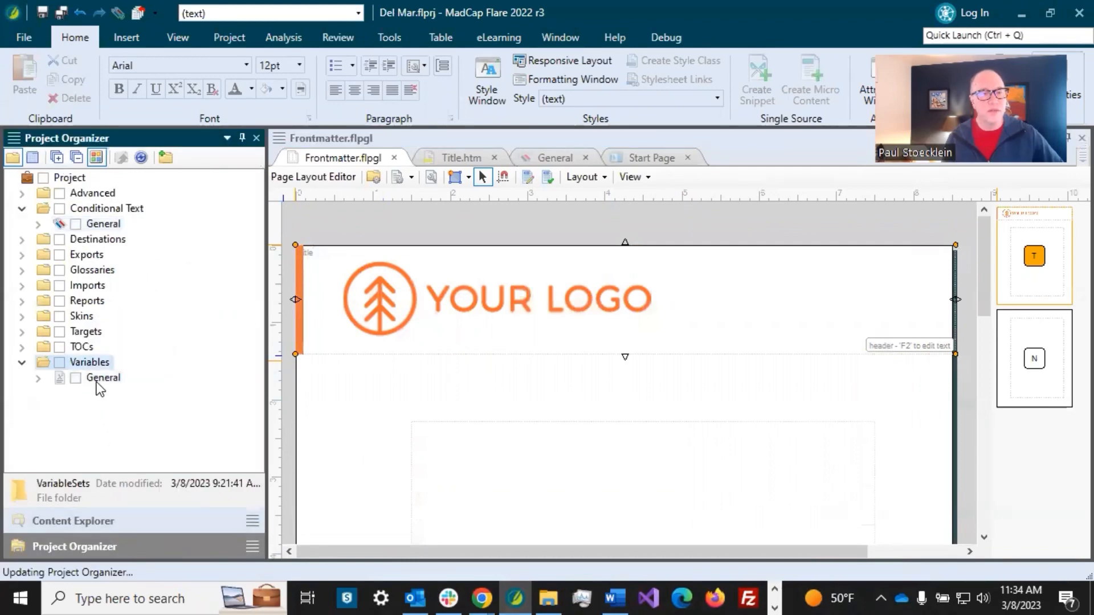
{"action": "double_click", "coordinate": [98, 378]}
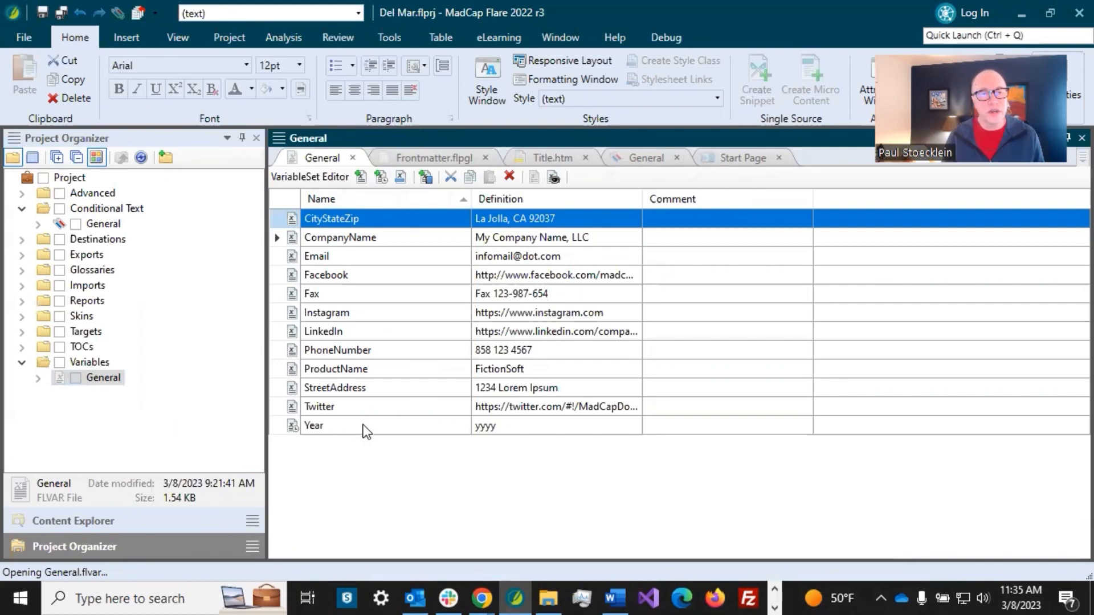
{"action": "left_click", "coordinate": [395, 424]}
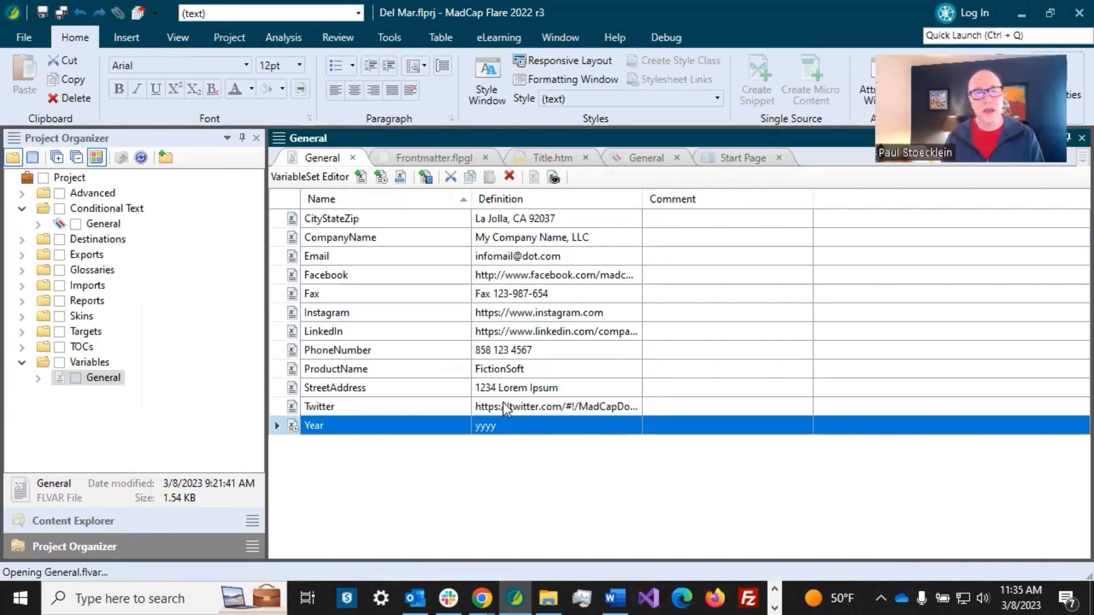
{"action": "left_click", "coordinate": [502, 370]}
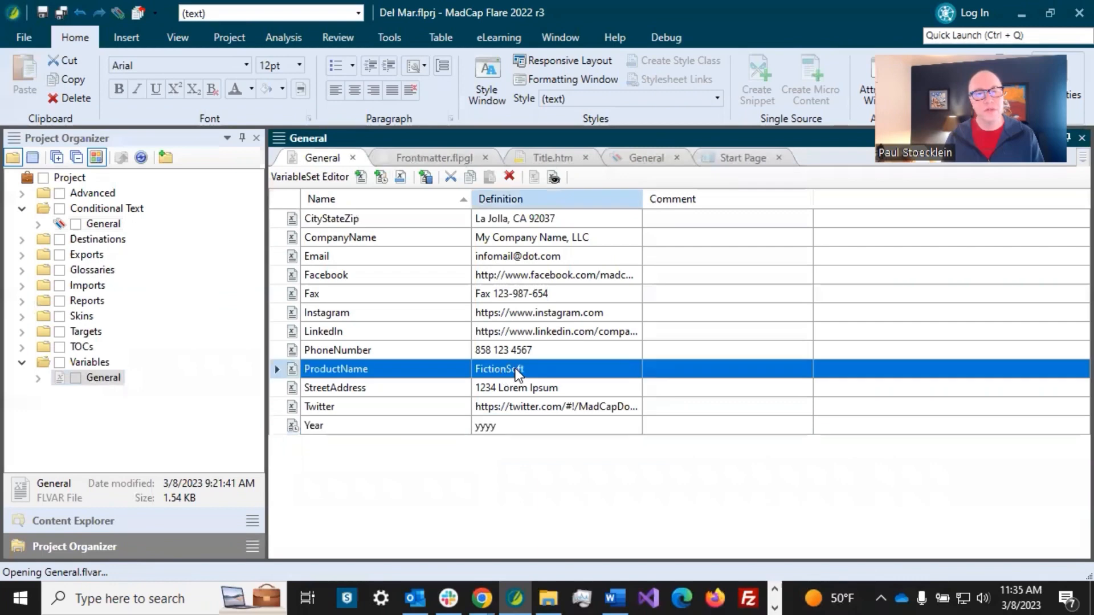
{"action": "left_click", "coordinate": [515, 368]}
{"action": "left_click", "coordinate": [522, 369]}
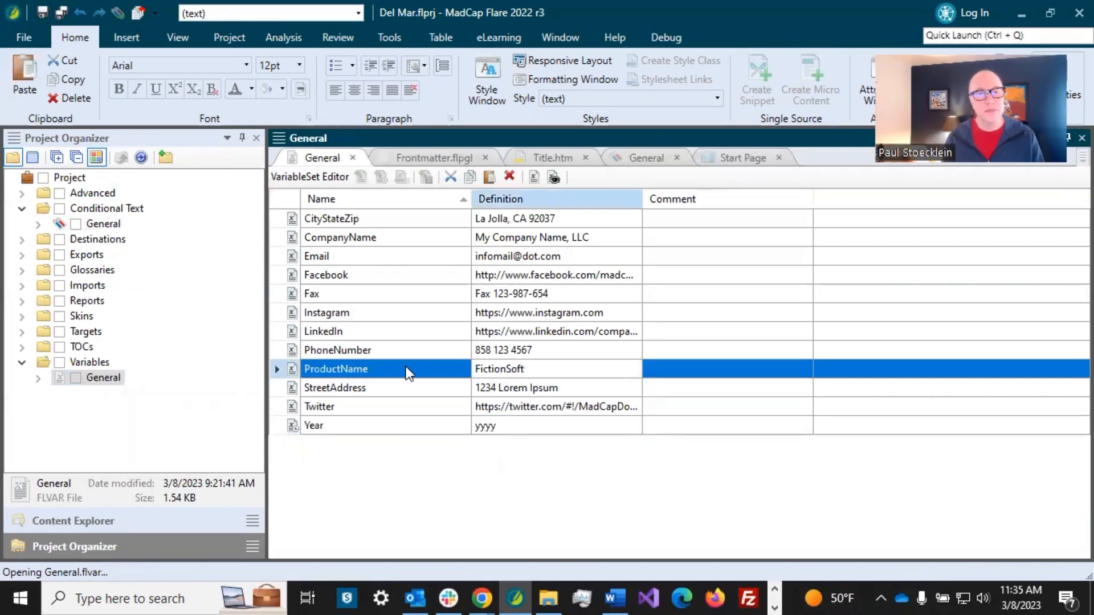
{"action": "left_click", "coordinate": [394, 350]}
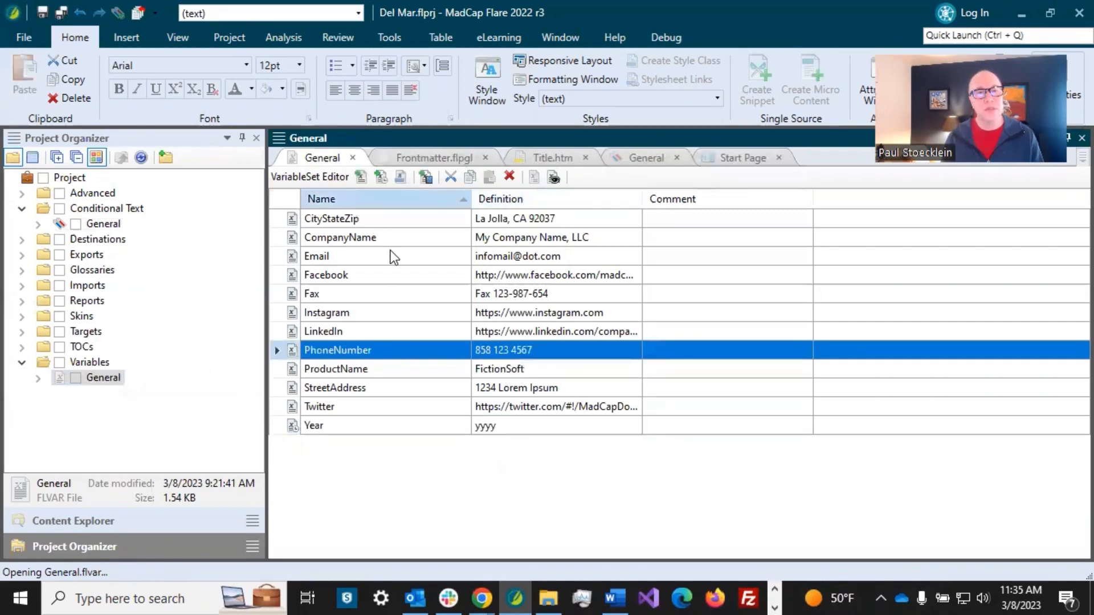
Step: Add a variable named Version with the definition 1.0 to the General variable set and save it
{"action": "left_click", "coordinate": [358, 176]}
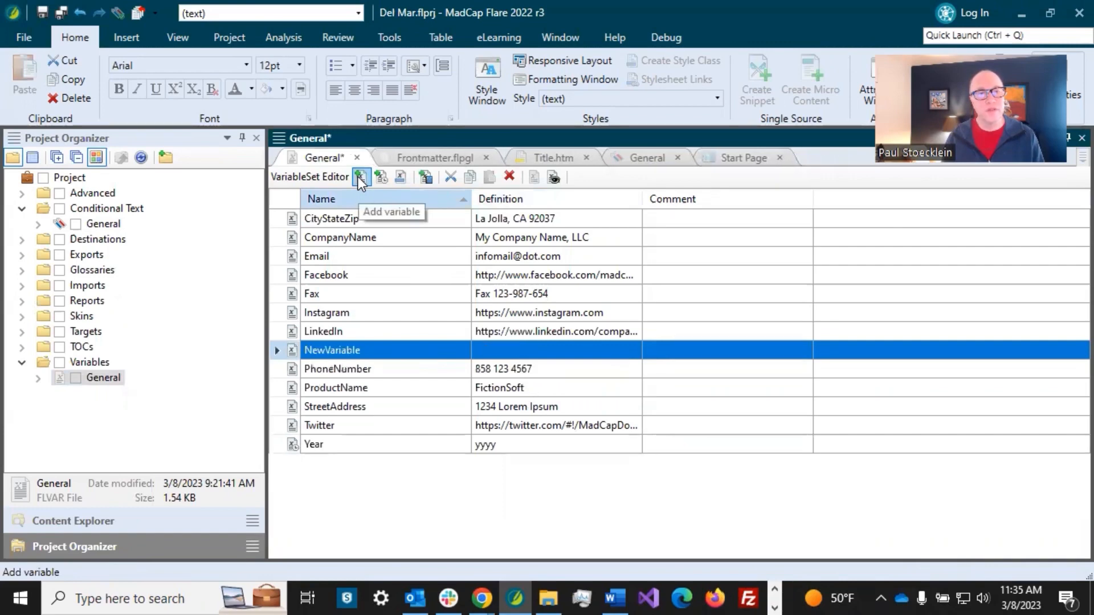
{"action": "left_click", "coordinate": [368, 344]}
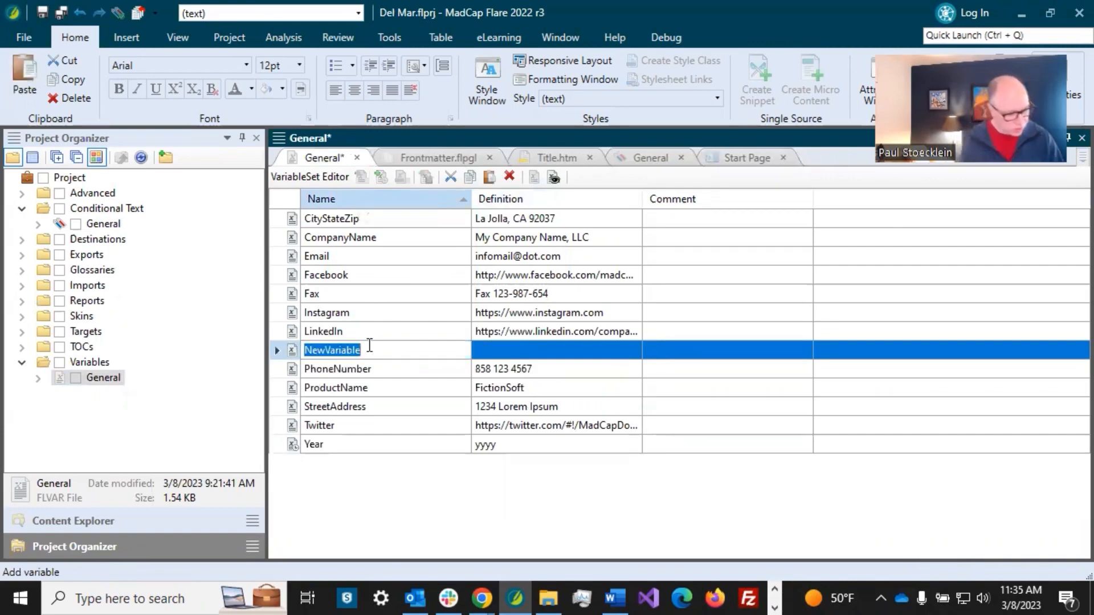
{"action": "type", "text": "Version"}
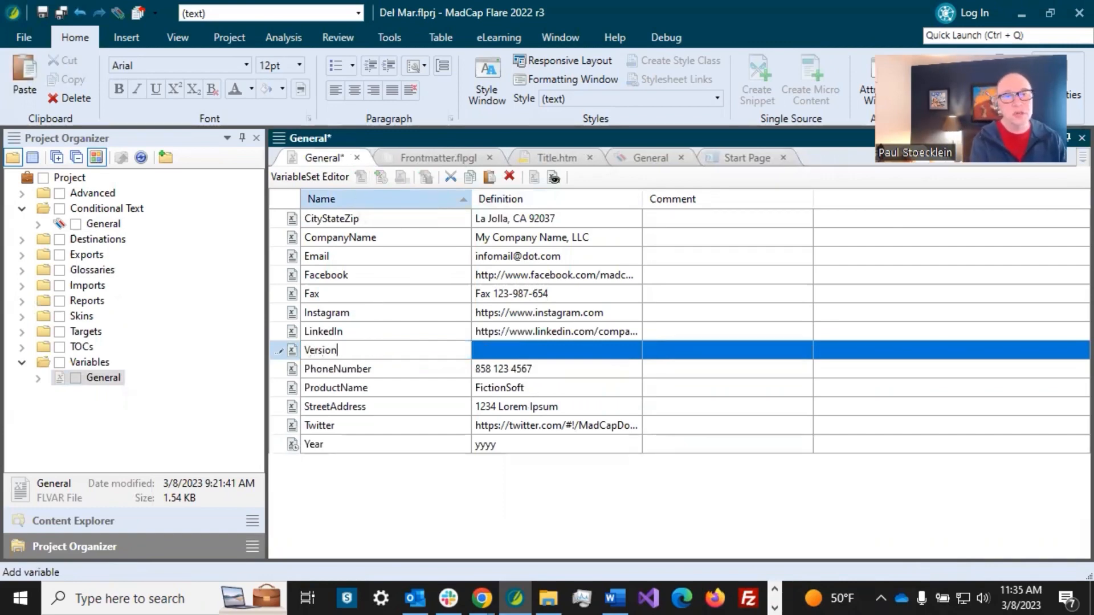
{"action": "left_click", "coordinate": [521, 351]}
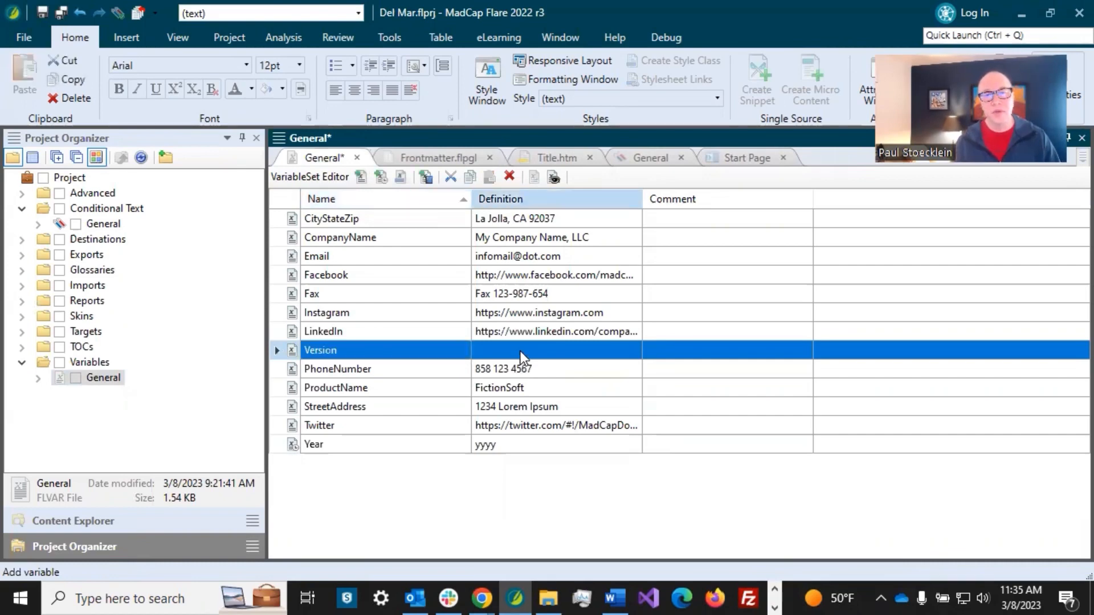
{"action": "left_click", "coordinate": [521, 350]}
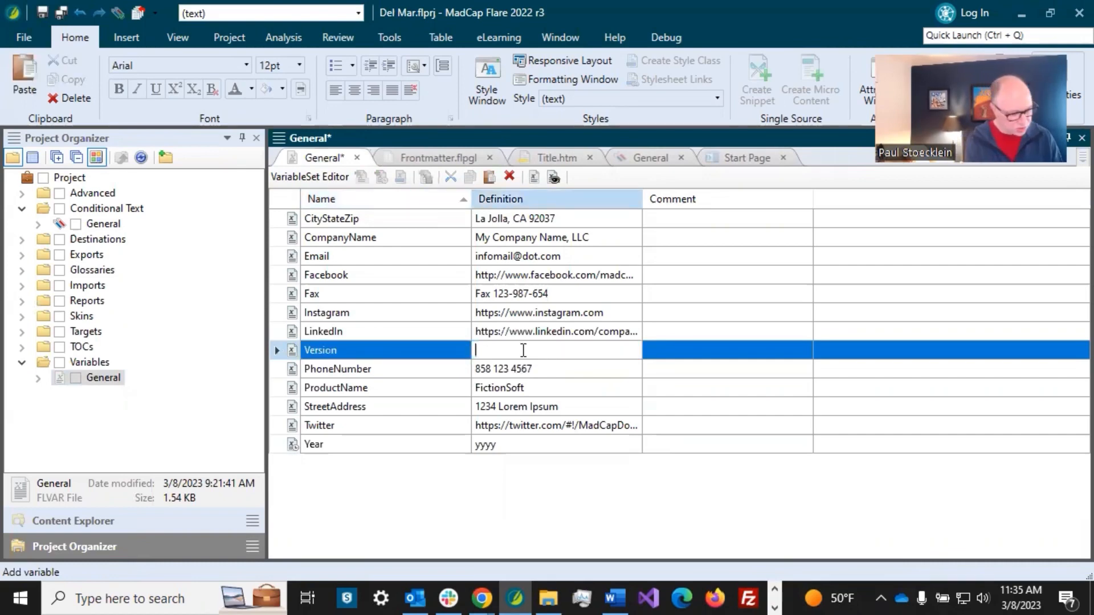
{"action": "type", "text": "1."}
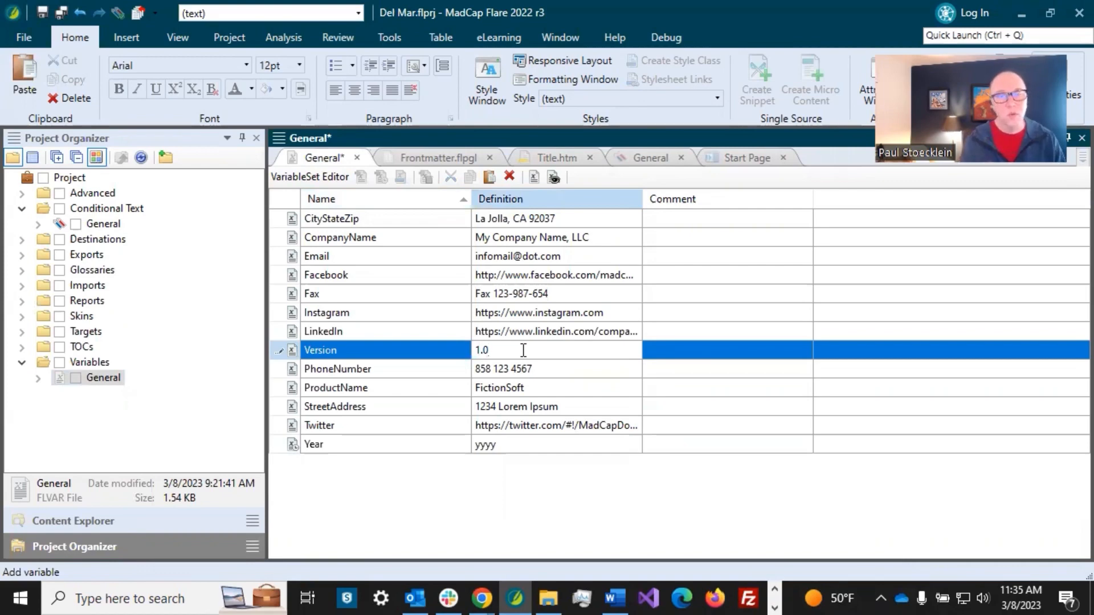
{"action": "left_click", "coordinate": [446, 336]}
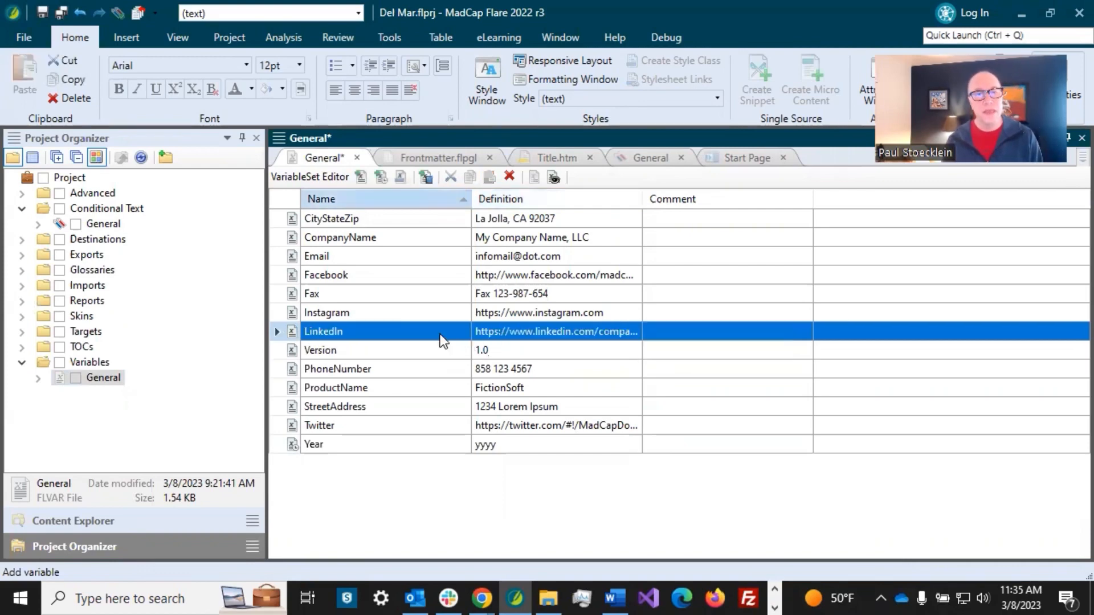
{"action": "left_click", "coordinate": [60, 12]}
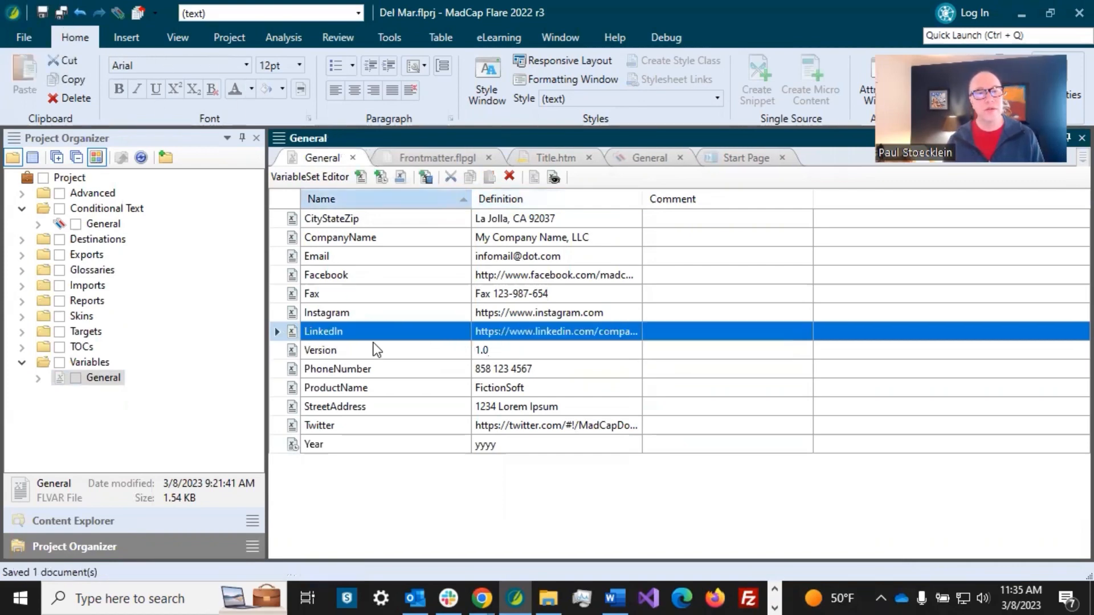
{"action": "left_click", "coordinate": [349, 345]}
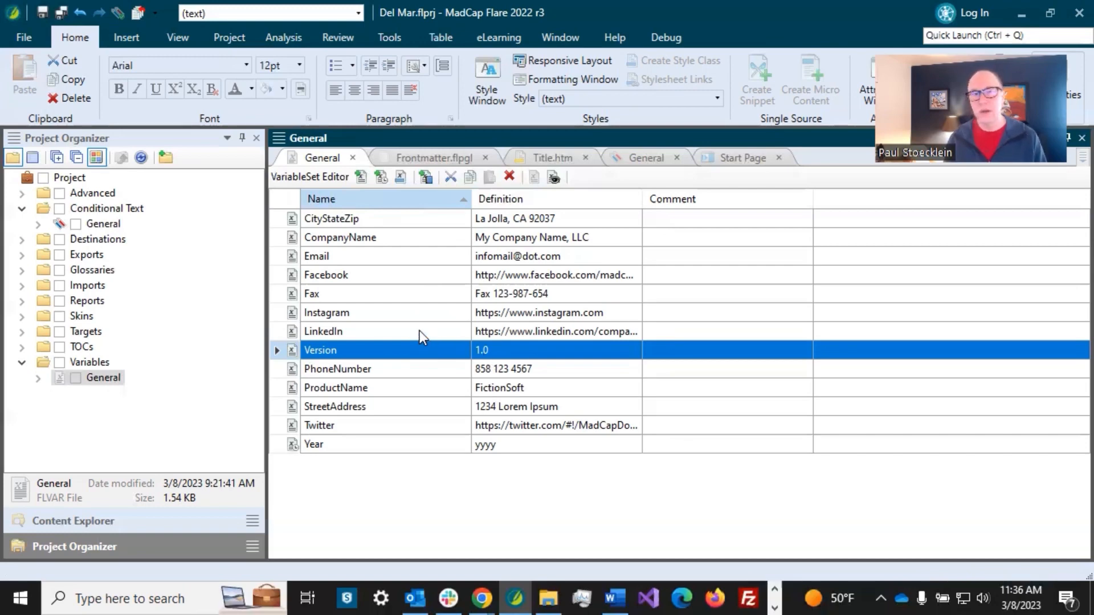
Step: Return to Frontmatter.flpgl, open the Title page header frame's contents without a content template and enlarge the layout view above them
{"action": "left_click", "coordinate": [447, 156]}
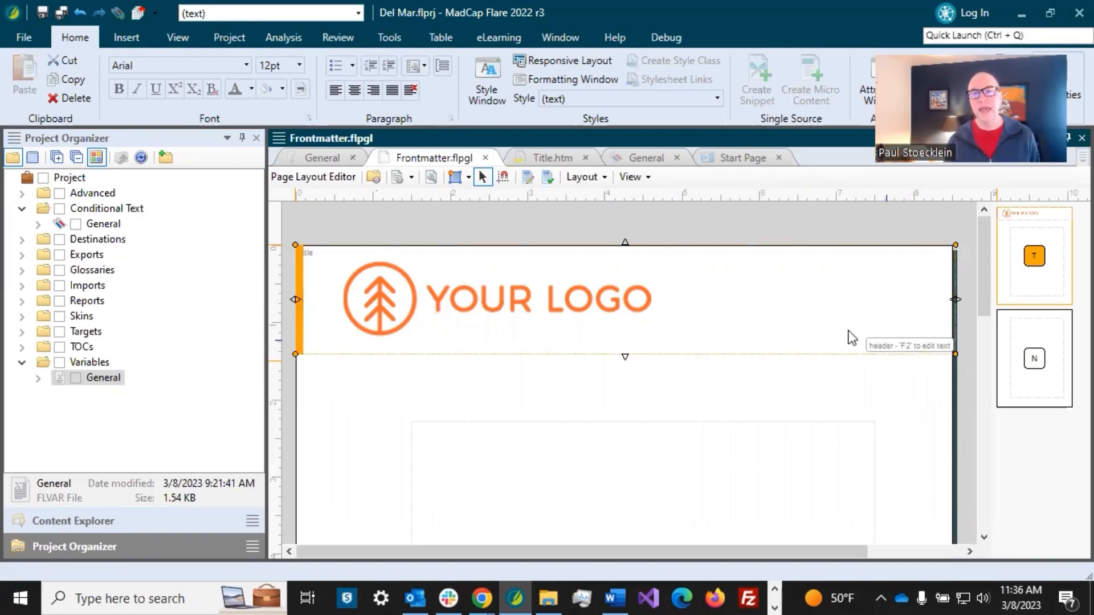
{"action": "double_click", "coordinate": [720, 312]}
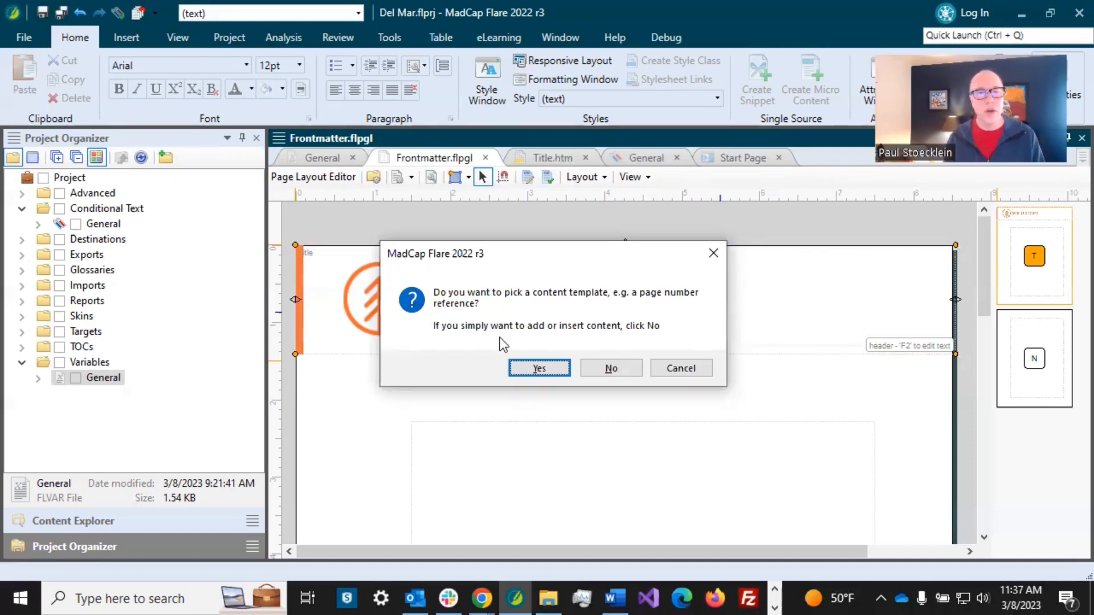
{"action": "left_click", "coordinate": [610, 368]}
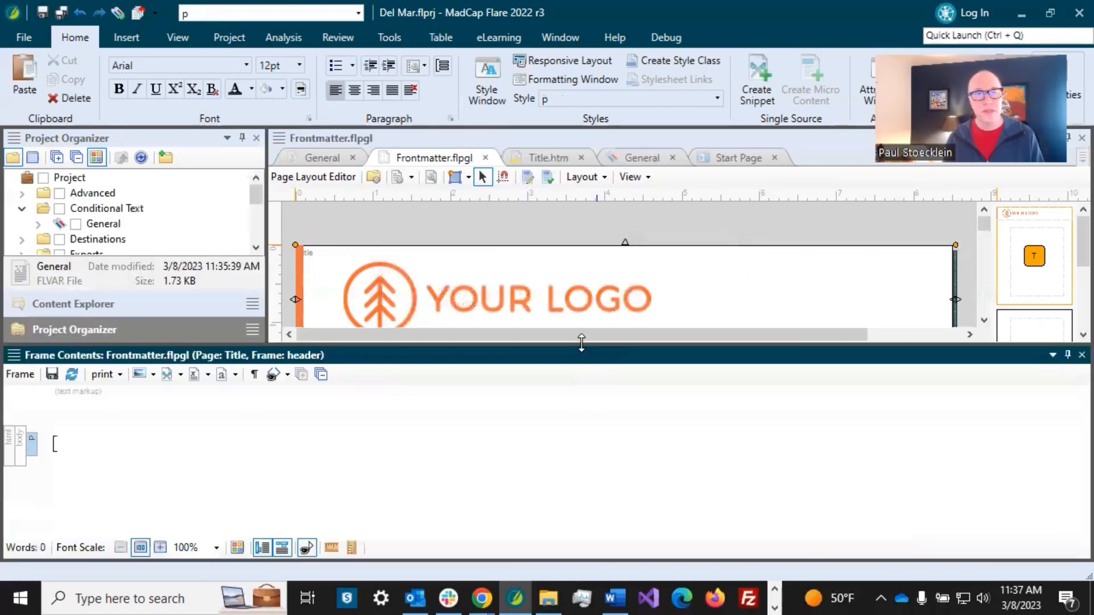
{"action": "left_click_drag", "start_coordinate": [580, 343], "coordinate": [590, 379]}
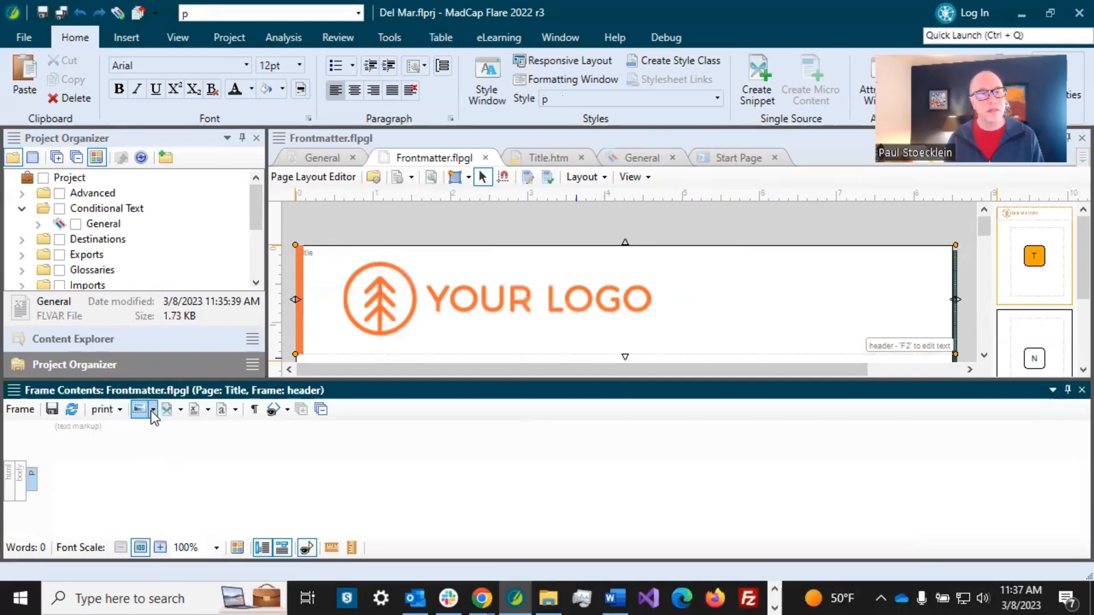
{"action": "left_click", "coordinate": [194, 410]}
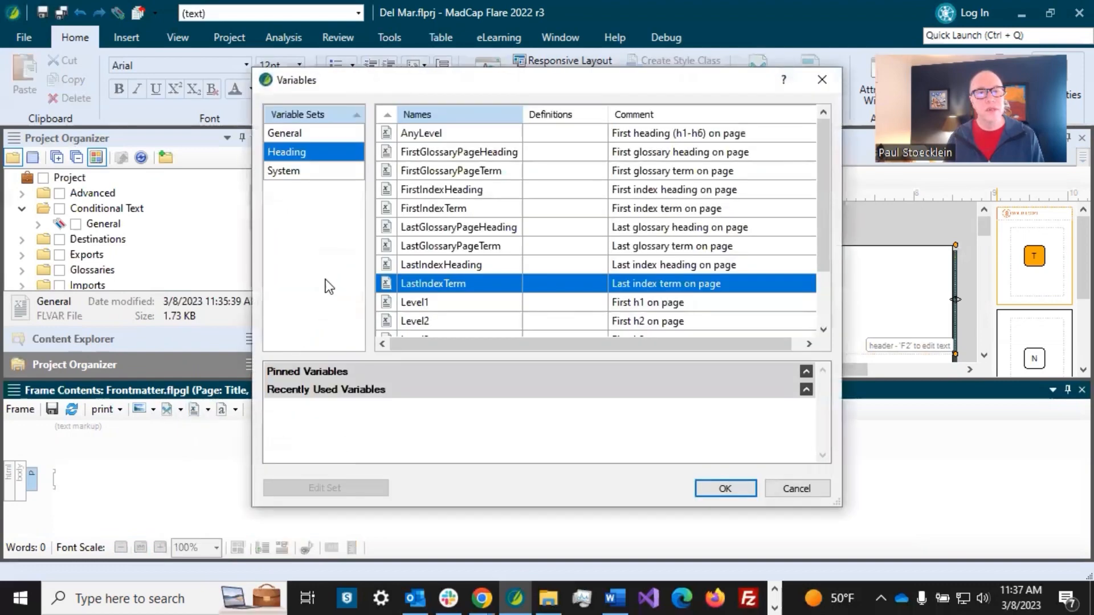
{"action": "left_click", "coordinate": [309, 134]}
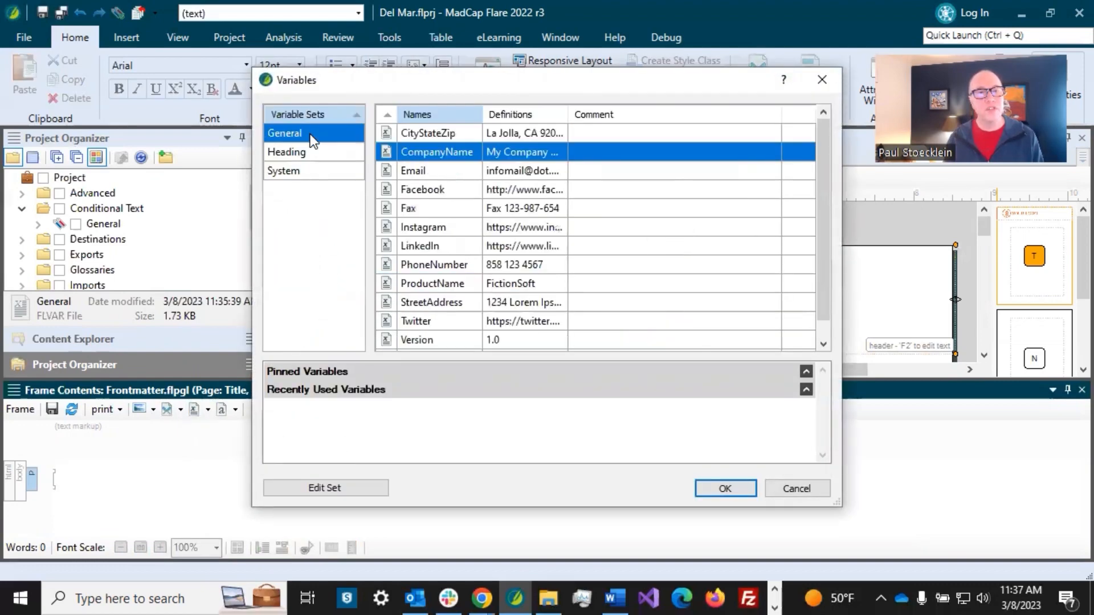
{"action": "left_click", "coordinate": [428, 337]}
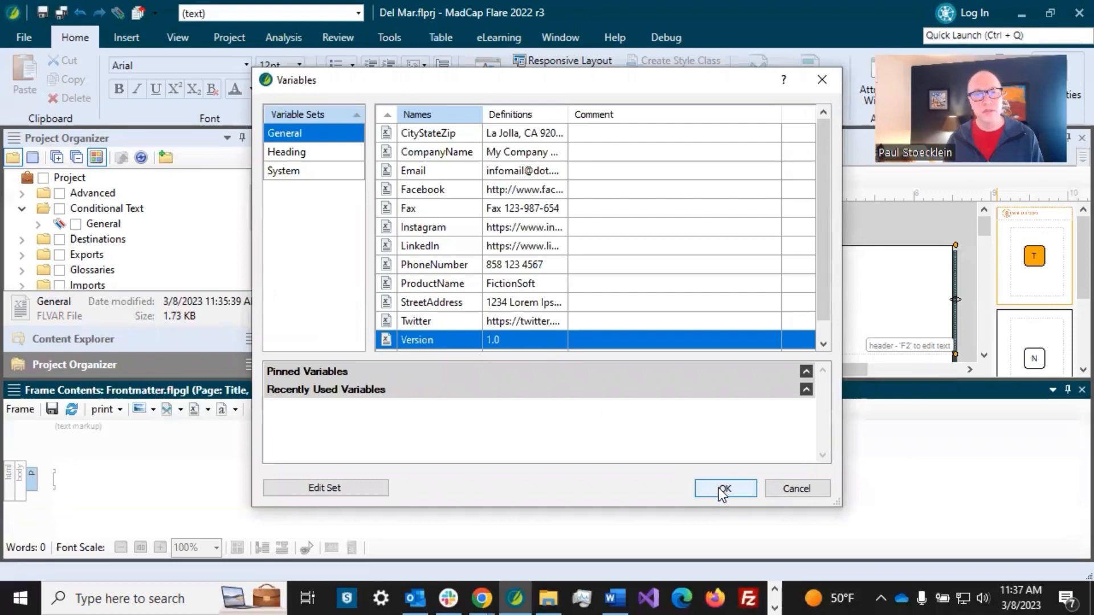
{"action": "left_click", "coordinate": [794, 491]}
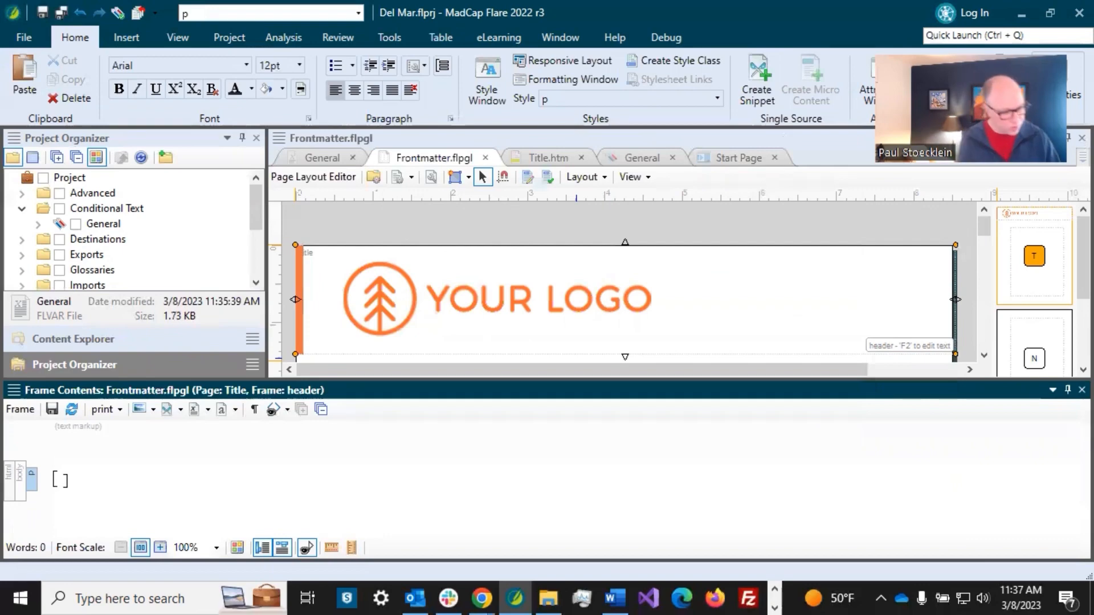
Step: Enter the text "Version" in the Title page header frame, insert the General set's Version variable after it and save
{"action": "type", "text": "Version"}
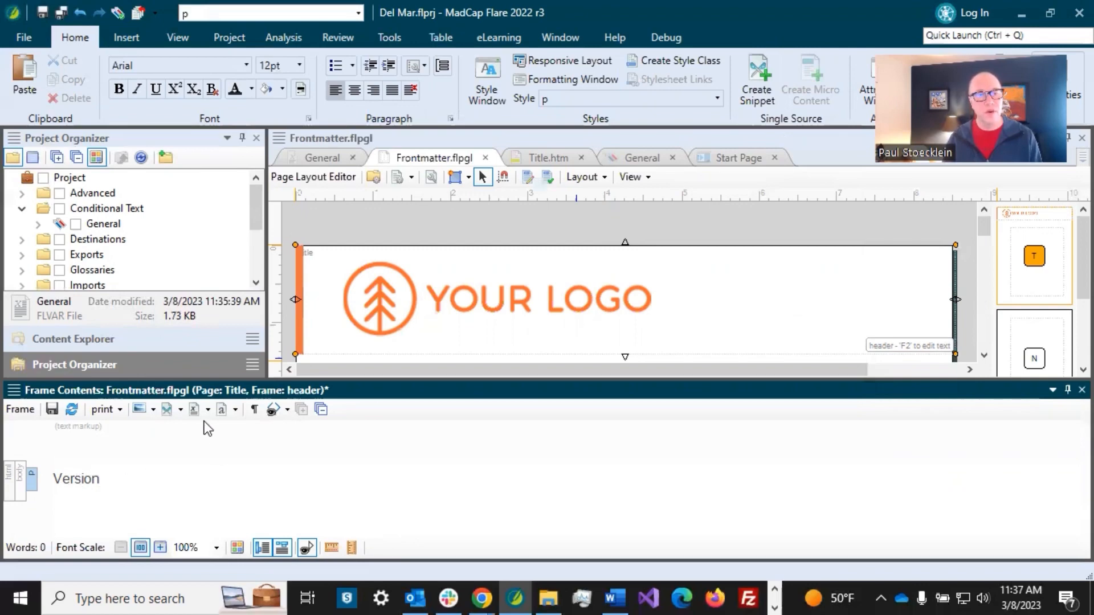
{"action": "left_click", "coordinate": [194, 410]}
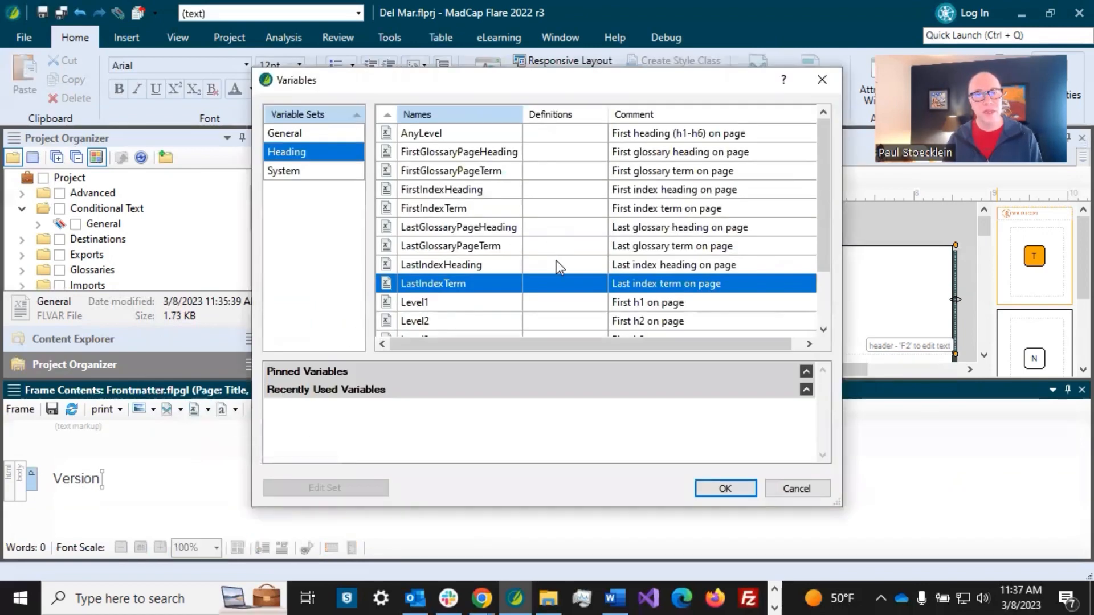
{"action": "left_click", "coordinate": [316, 137]}
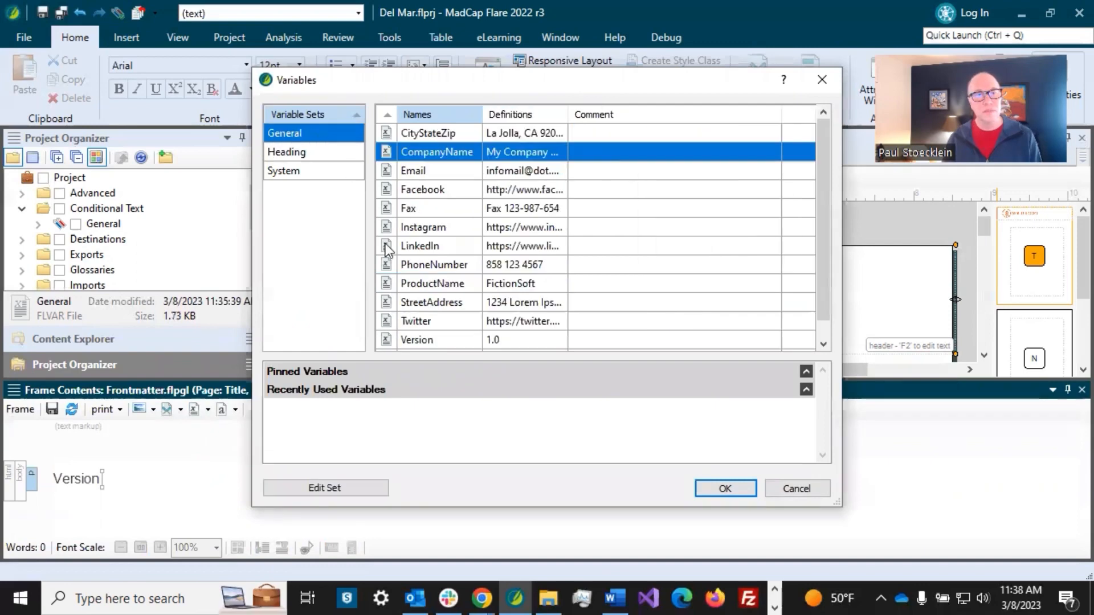
{"action": "left_click", "coordinate": [416, 339]}
{"action": "double_click", "coordinate": [415, 340]}
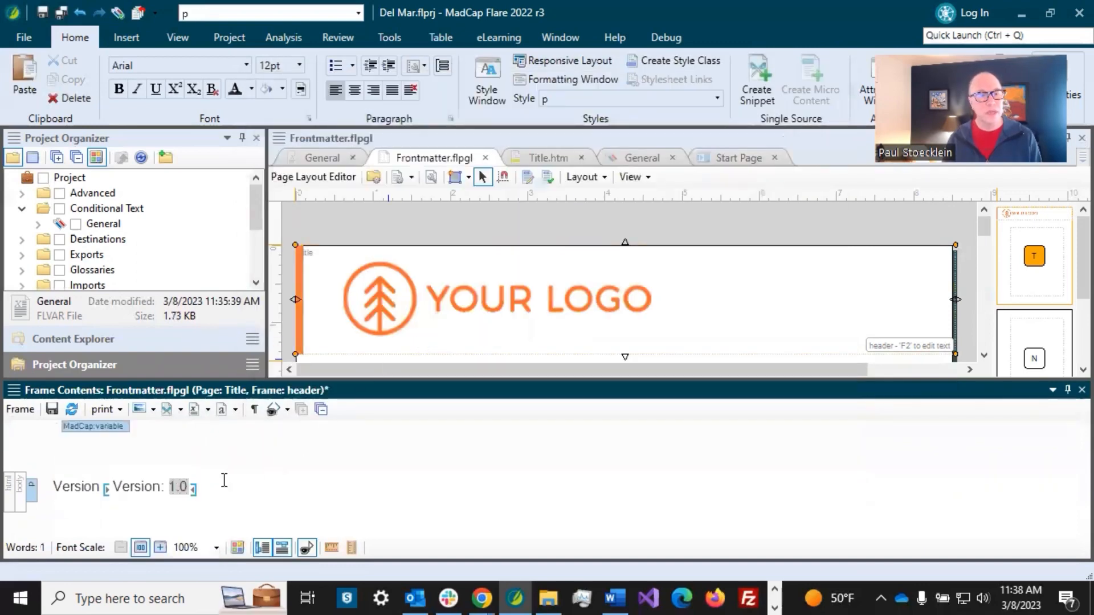
{"action": "left_click", "coordinate": [61, 12]}
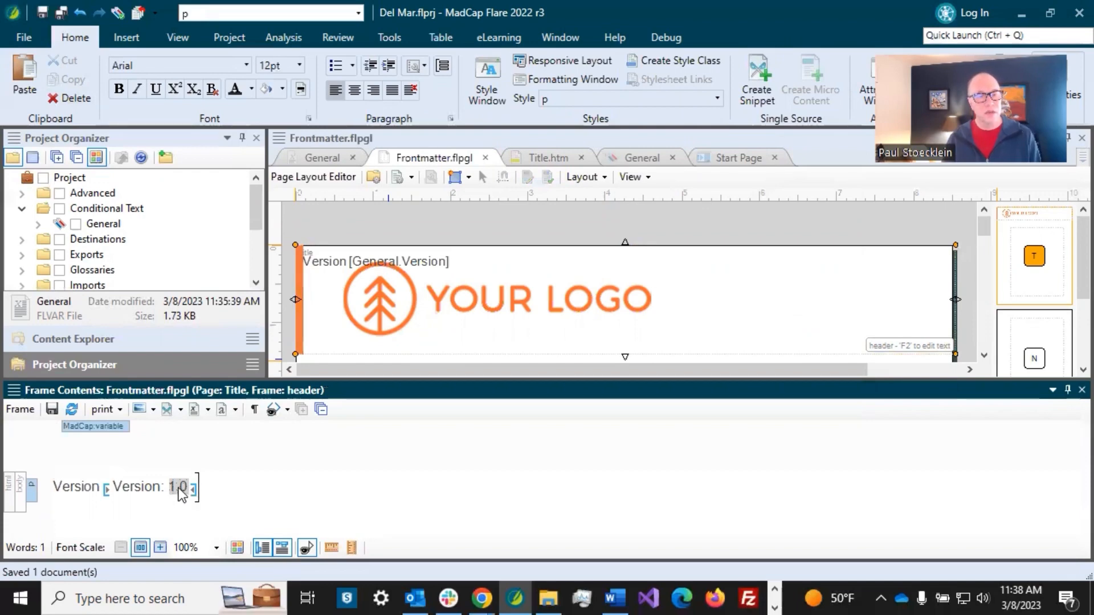
Step: Hide the markers and the variable highlighting in the header frame's contents
{"action": "mouse_move", "coordinate": [179, 487]}
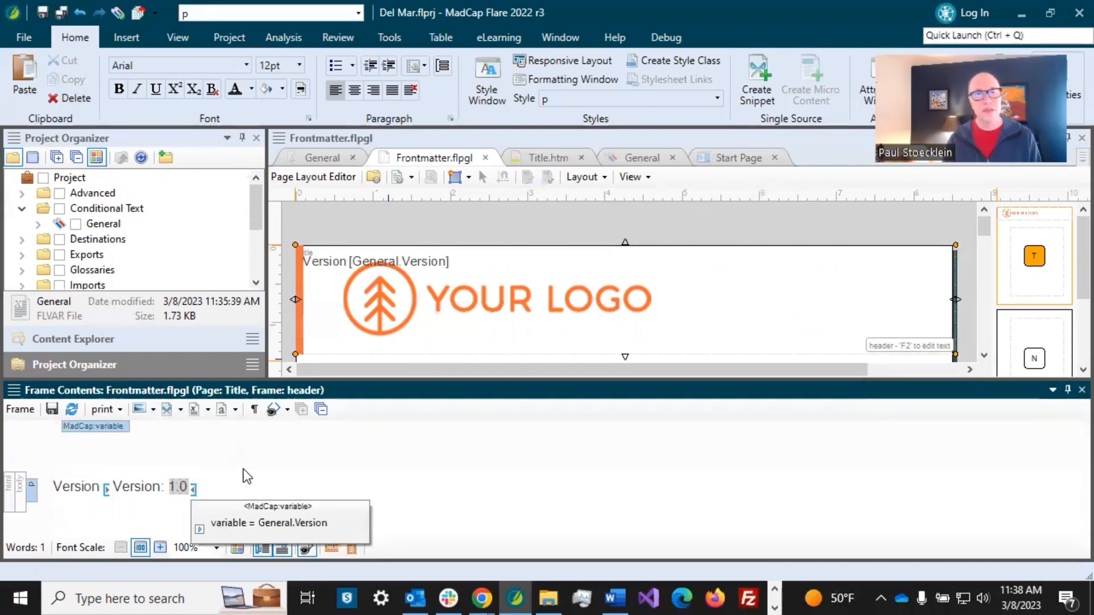
{"action": "left_click", "coordinate": [287, 410]}
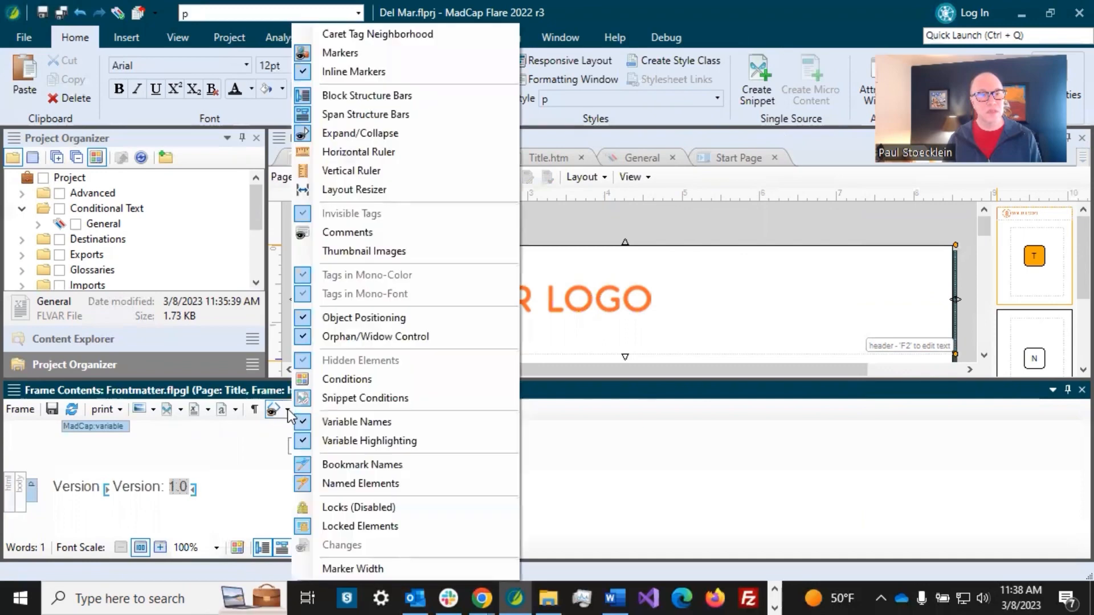
{"action": "left_click", "coordinate": [344, 51]}
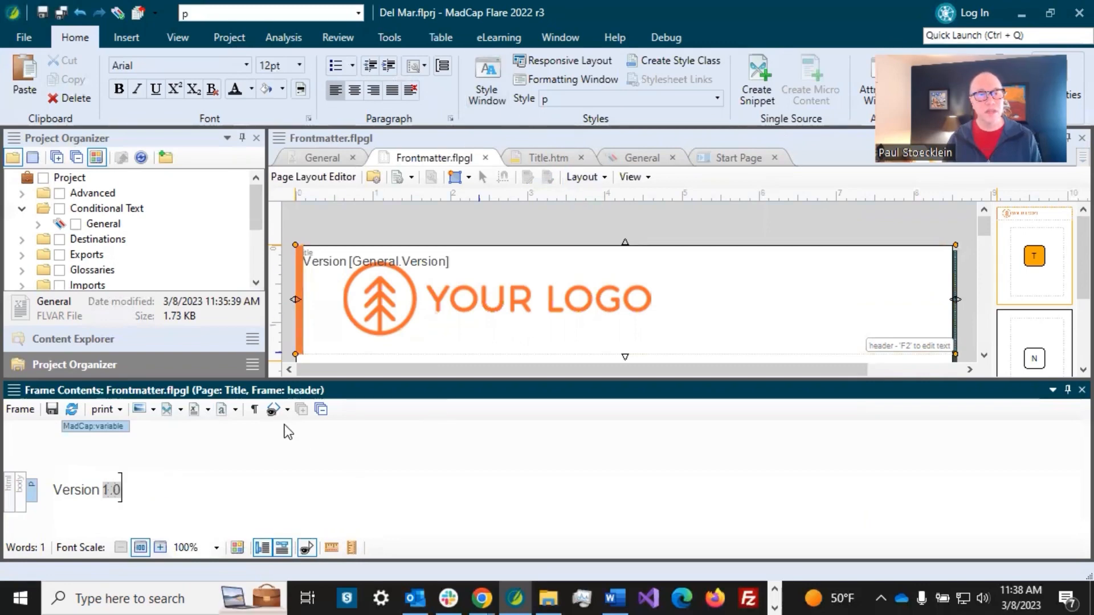
{"action": "left_click", "coordinate": [288, 410]}
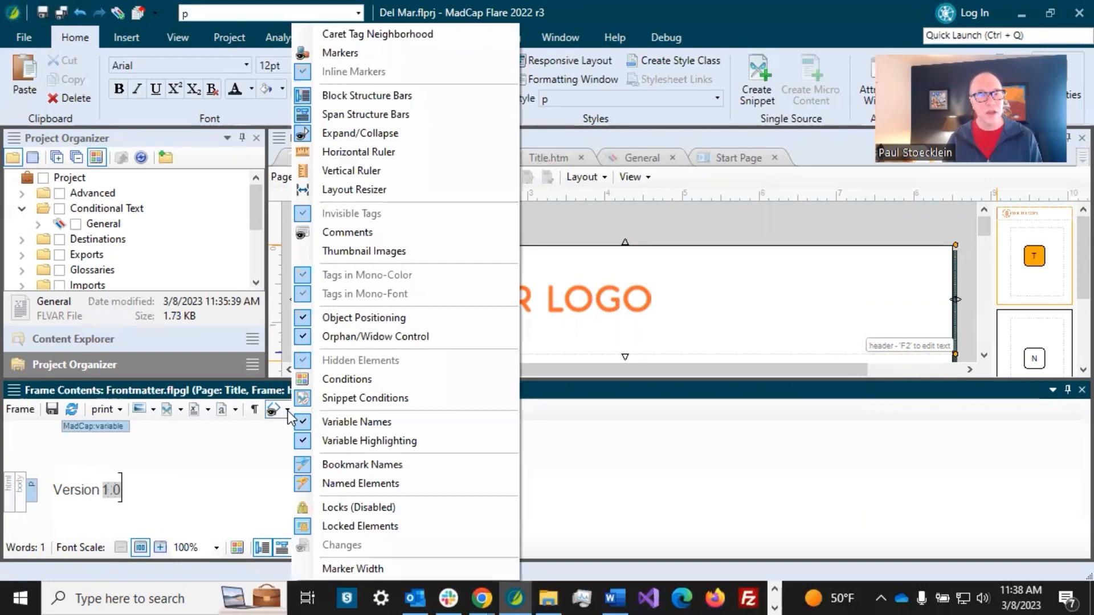
{"action": "left_click", "coordinate": [334, 441]}
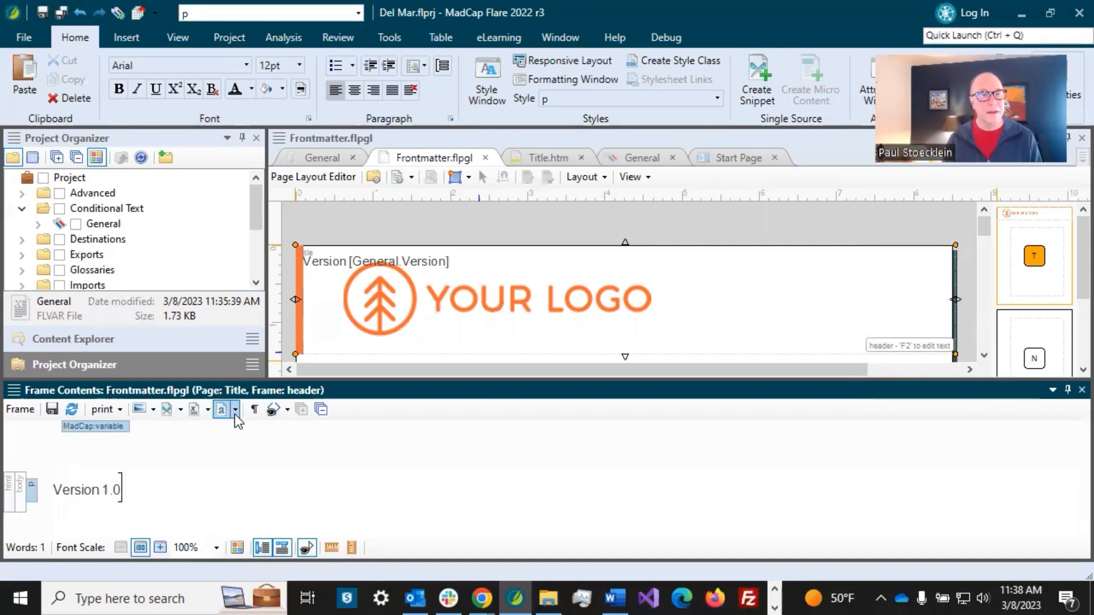
Step: Show the markers in the frame contents again and hide the variable names
{"action": "left_click", "coordinate": [287, 410]}
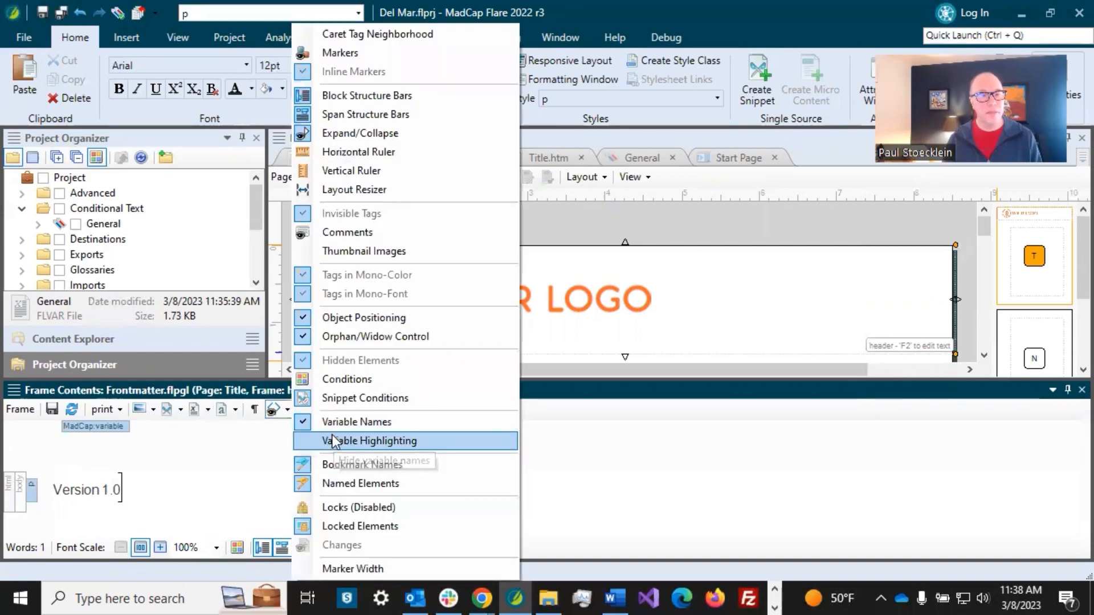
{"action": "left_click", "coordinate": [344, 54]}
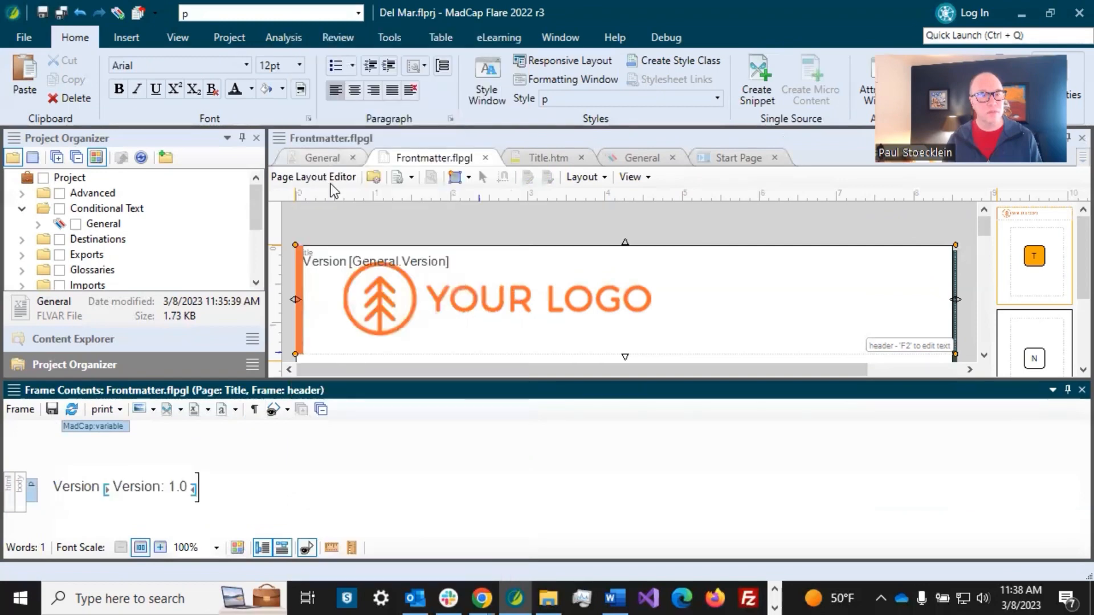
{"action": "left_click", "coordinate": [287, 410]}
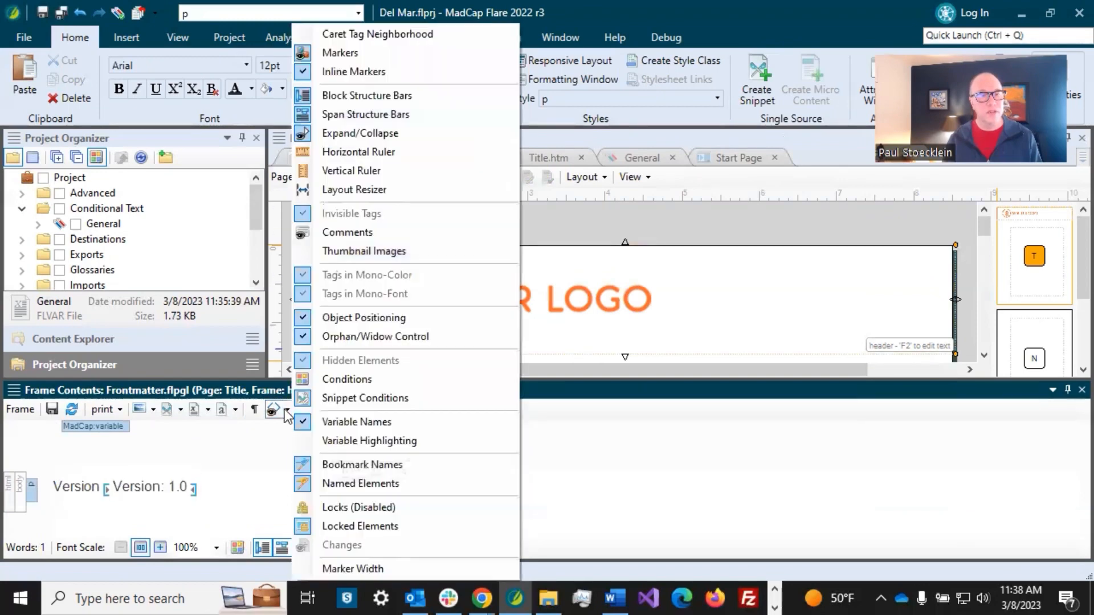
{"action": "left_click", "coordinate": [323, 420]}
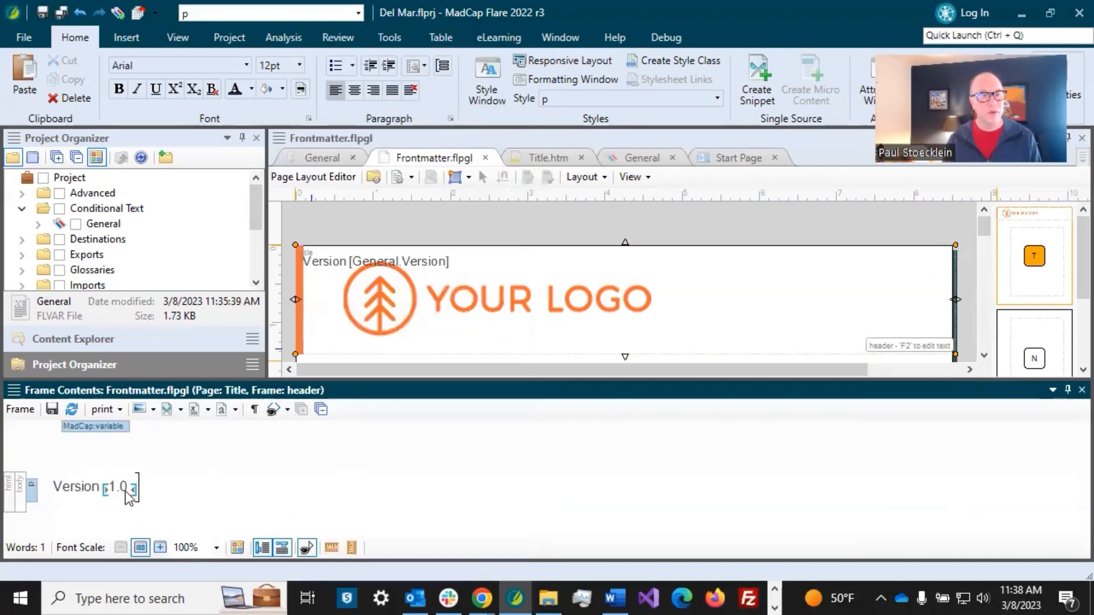
Step: Turn variable names and variable highlighting back on in the frame contents and save everything
{"action": "left_click", "coordinate": [286, 410]}
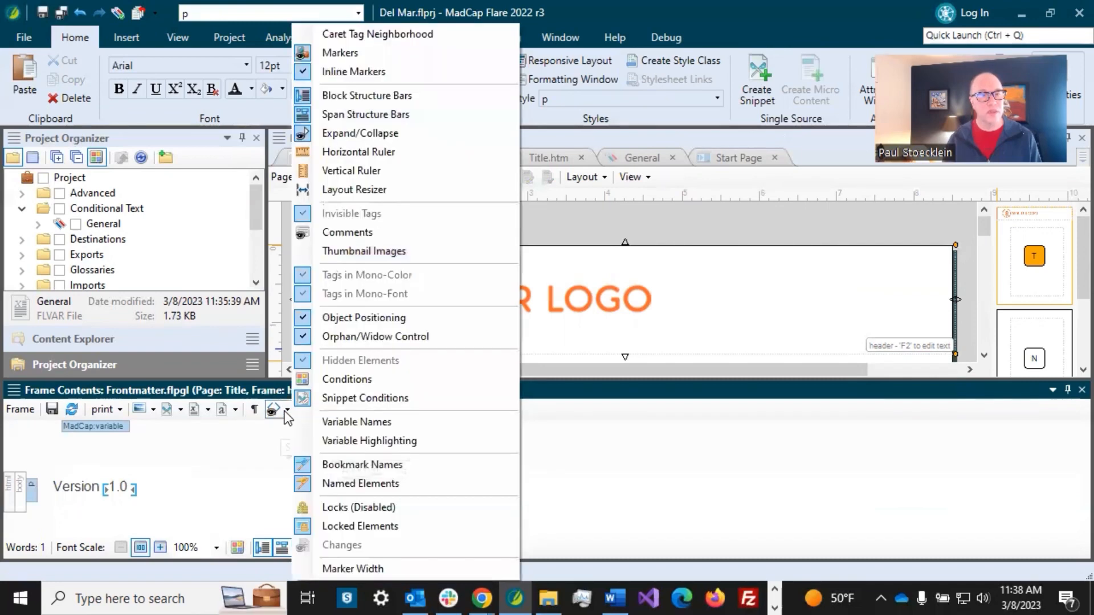
{"action": "left_click", "coordinate": [312, 423]}
{"action": "left_click", "coordinate": [288, 409]}
{"action": "left_click", "coordinate": [317, 441]}
{"action": "left_click", "coordinate": [289, 408]}
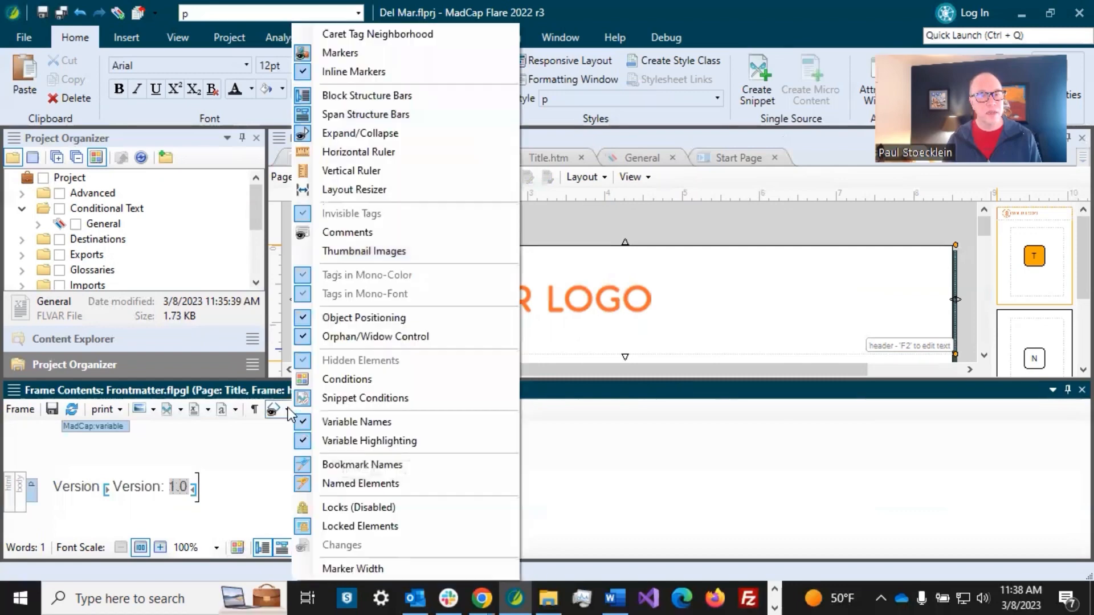
{"action": "left_click", "coordinate": [256, 461]}
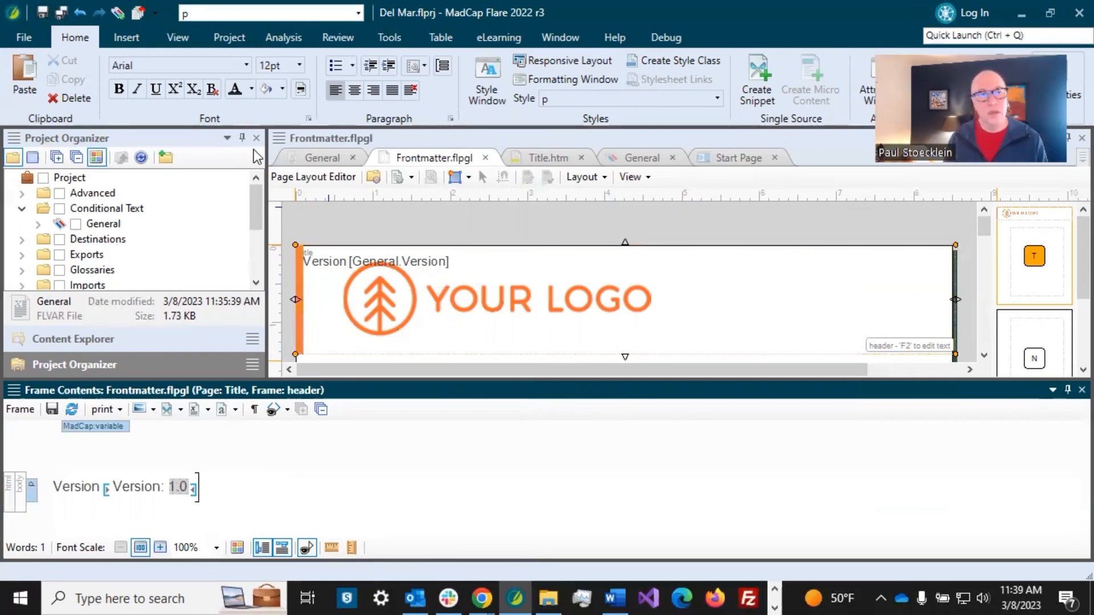
{"action": "left_click", "coordinate": [59, 11]}
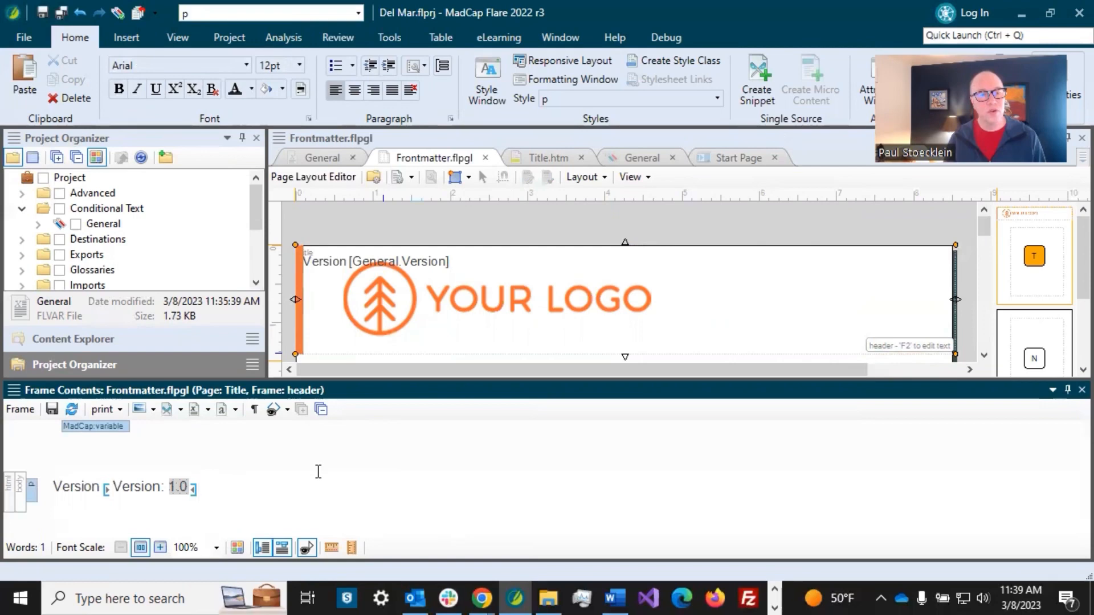
Step: Open the version paragraph's p style for editing in MainStyles.css, enlarge the stylesheet view and show only the default medium
{"action": "right_click", "coordinate": [31, 495]}
{"action": "mouse_move", "coordinate": [153, 525]}
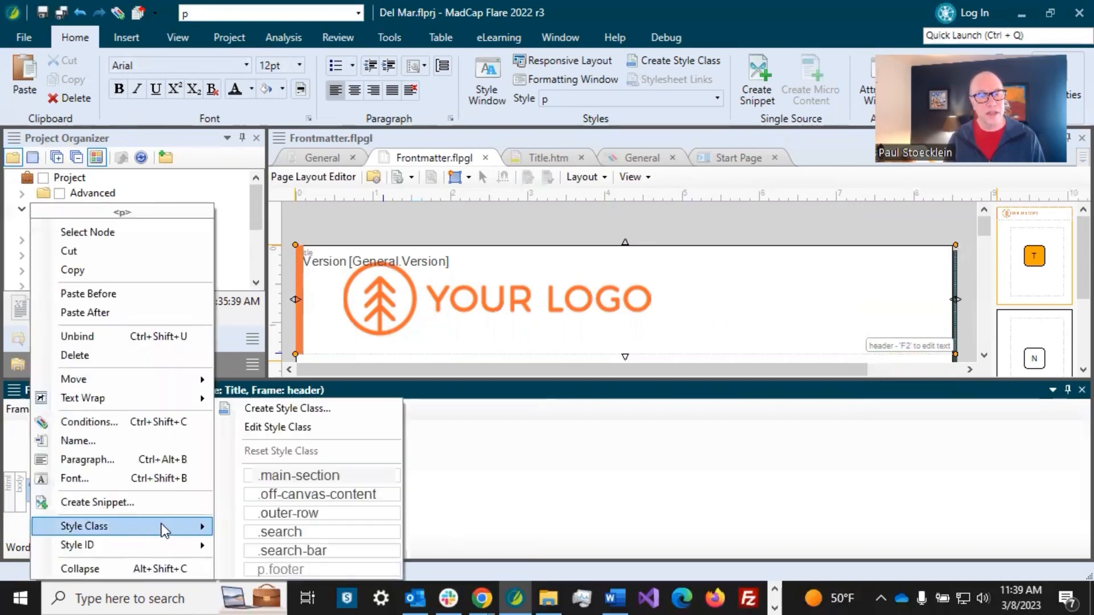
{"action": "left_click", "coordinate": [278, 429]}
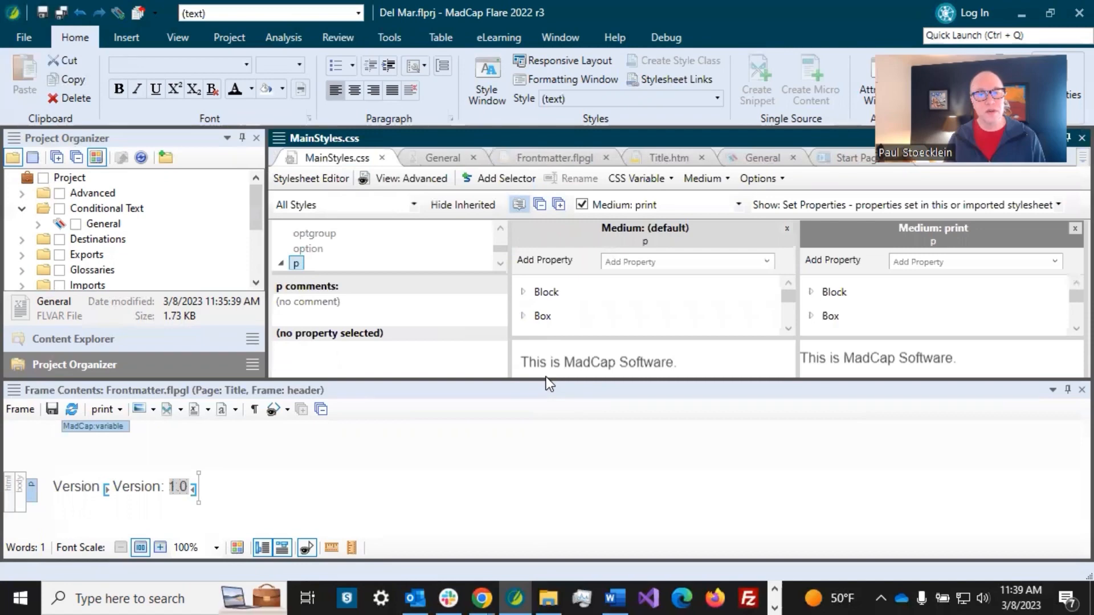
{"action": "left_click_drag", "start_coordinate": [544, 377], "coordinate": [538, 446]}
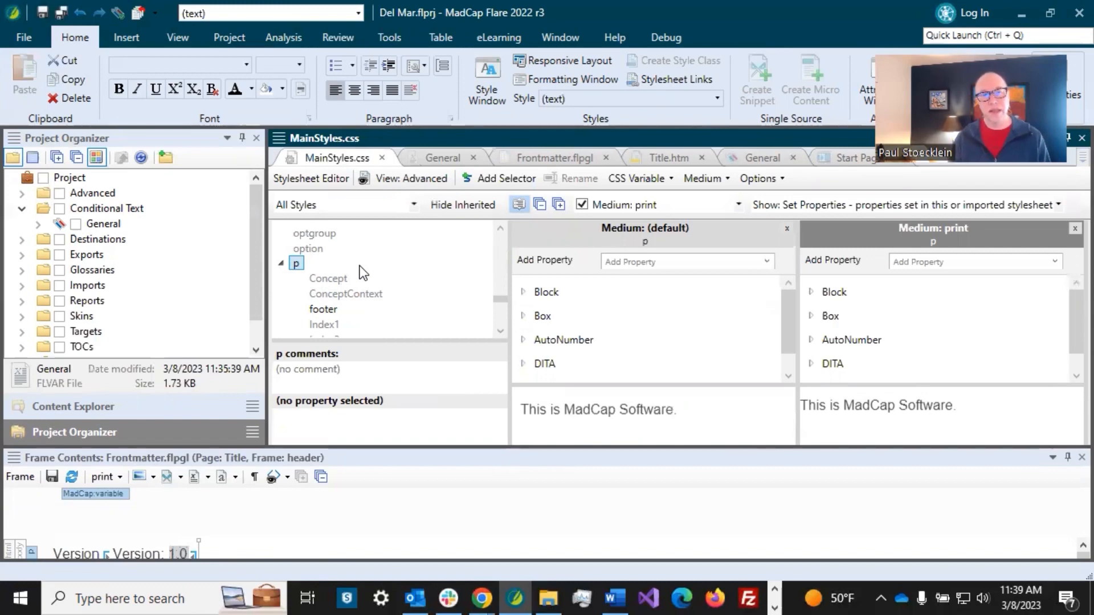
{"action": "left_click", "coordinate": [1075, 228]}
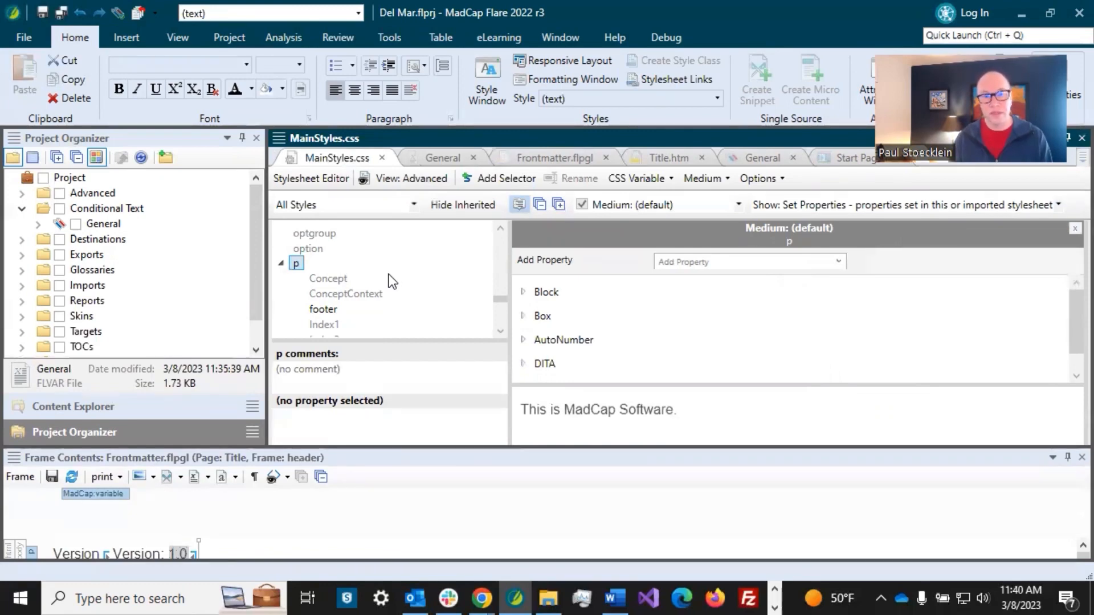
Step: Add a p selector with the class name TitleVersion to MainStyles.css and save the stylesheet
{"action": "left_click", "coordinate": [508, 177]}
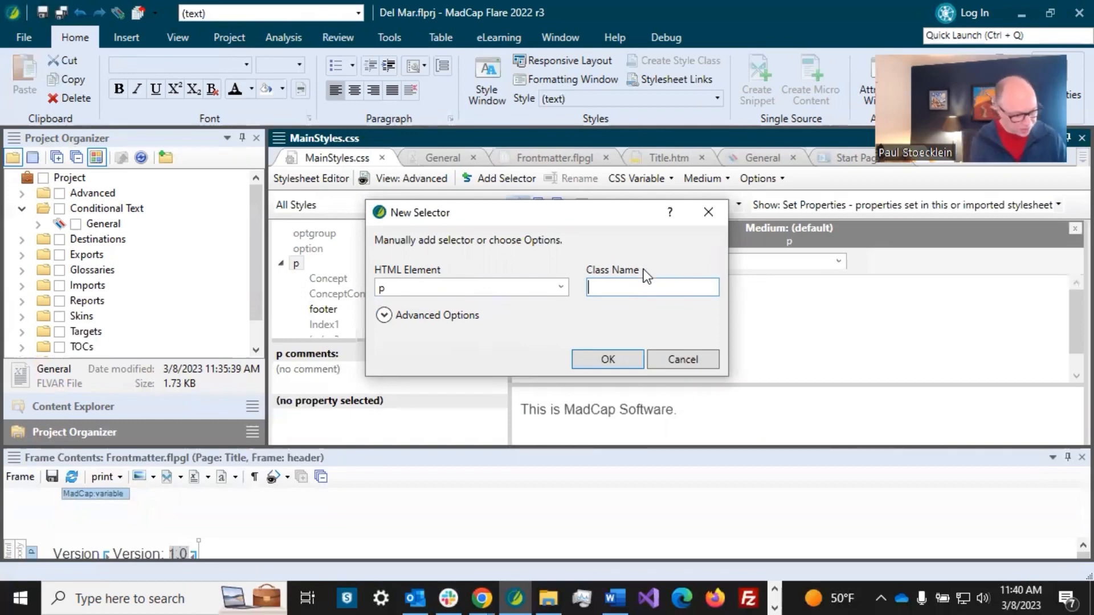
{"action": "type", "text": "TitleVersion"}
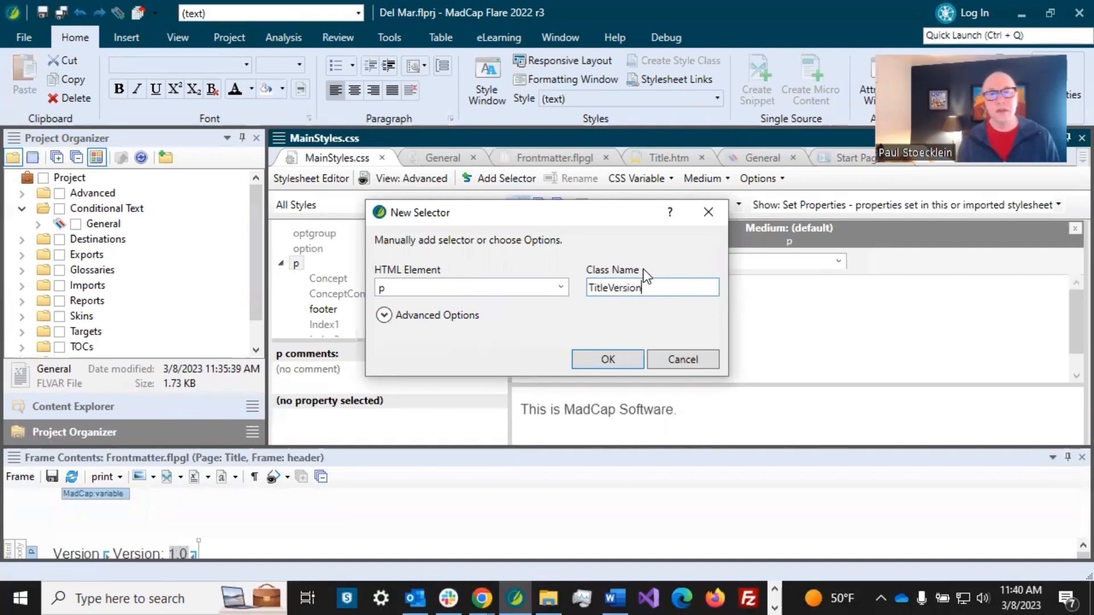
{"action": "left_click", "coordinate": [623, 356]}
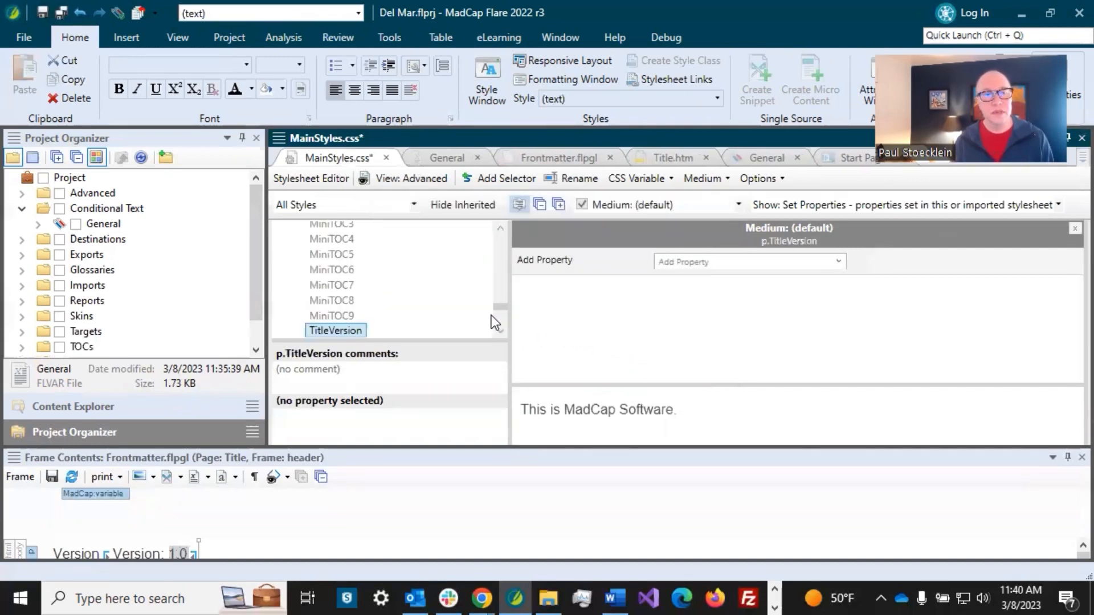
{"action": "scroll", "coordinate": [392, 275], "scroll_direction": "up", "scroll_amount": 10}
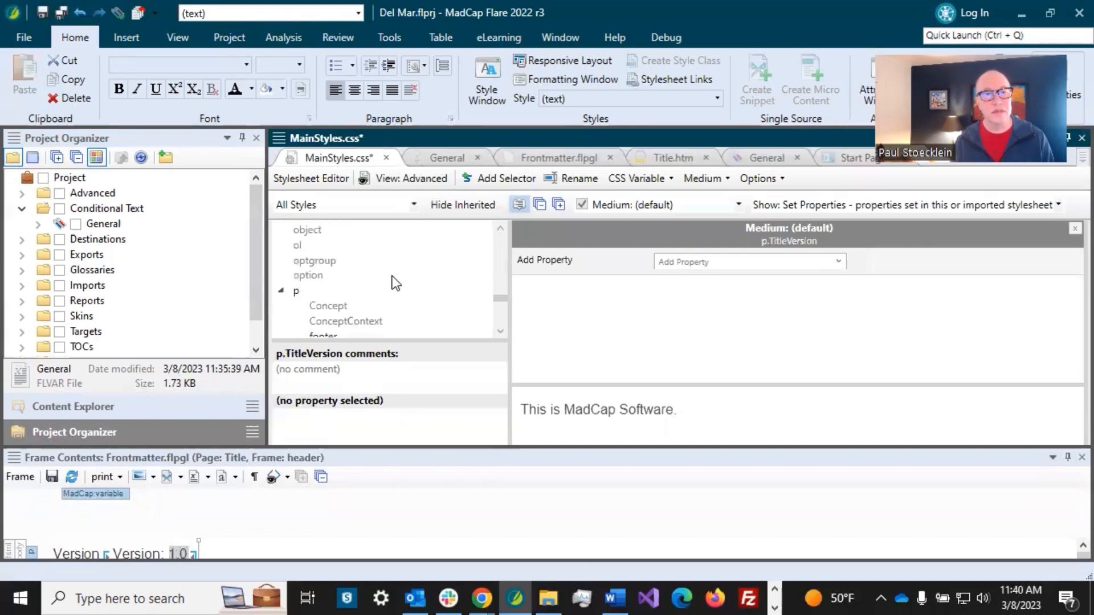
{"action": "scroll", "coordinate": [319, 291], "scroll_direction": "down", "scroll_amount": 10}
{"action": "scroll", "coordinate": [336, 311], "scroll_direction": "down", "scroll_amount": 3}
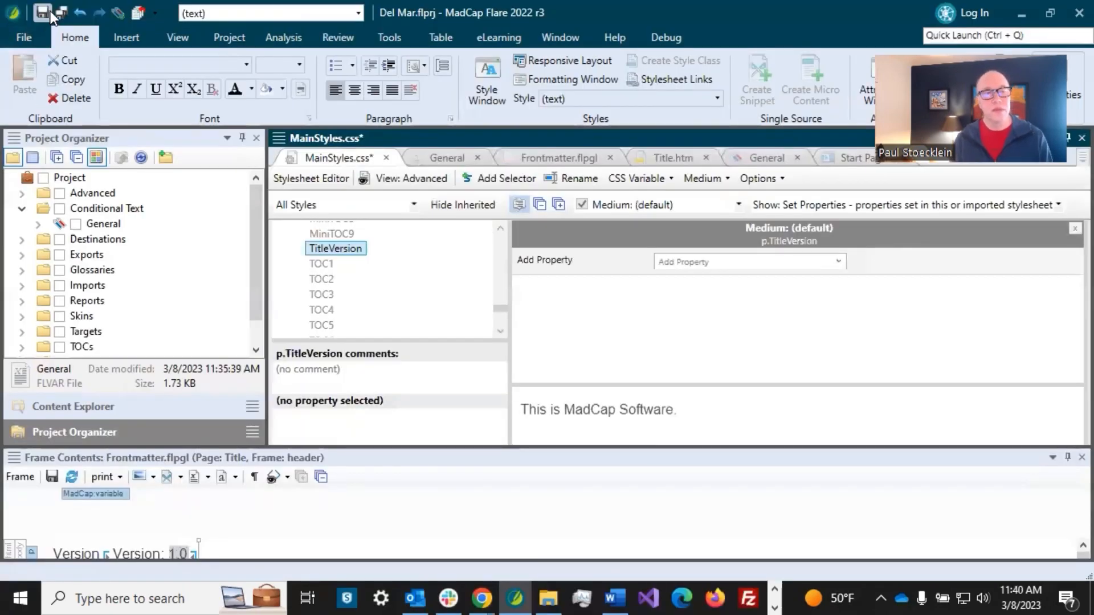
{"action": "left_click", "coordinate": [49, 12]}
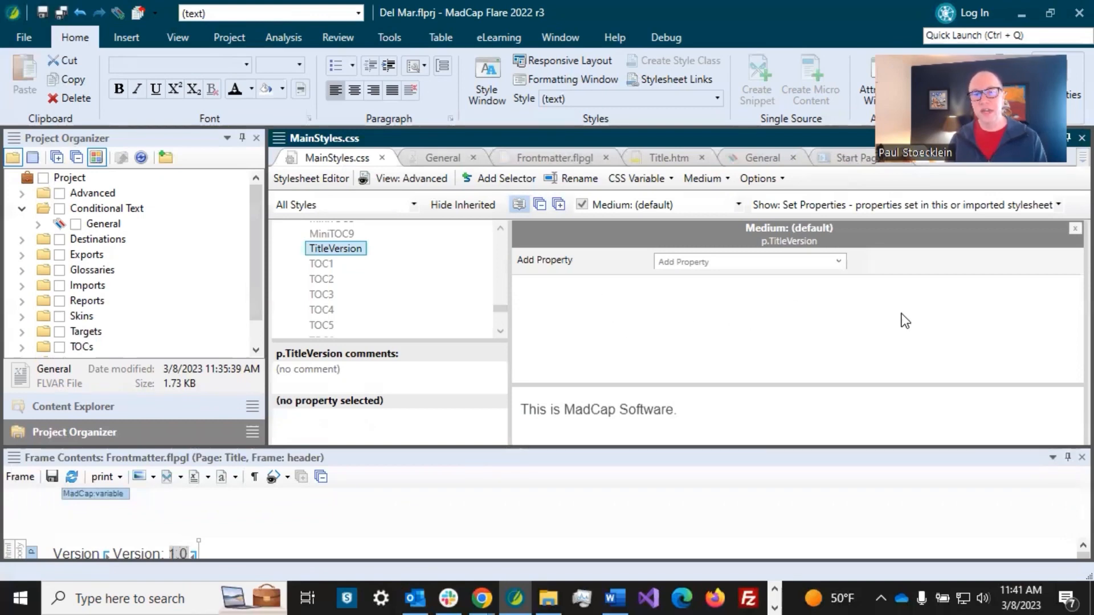
Step: Display the print medium beside the default medium and show all properties for the TitleVersion style
{"action": "left_click", "coordinate": [738, 205]}
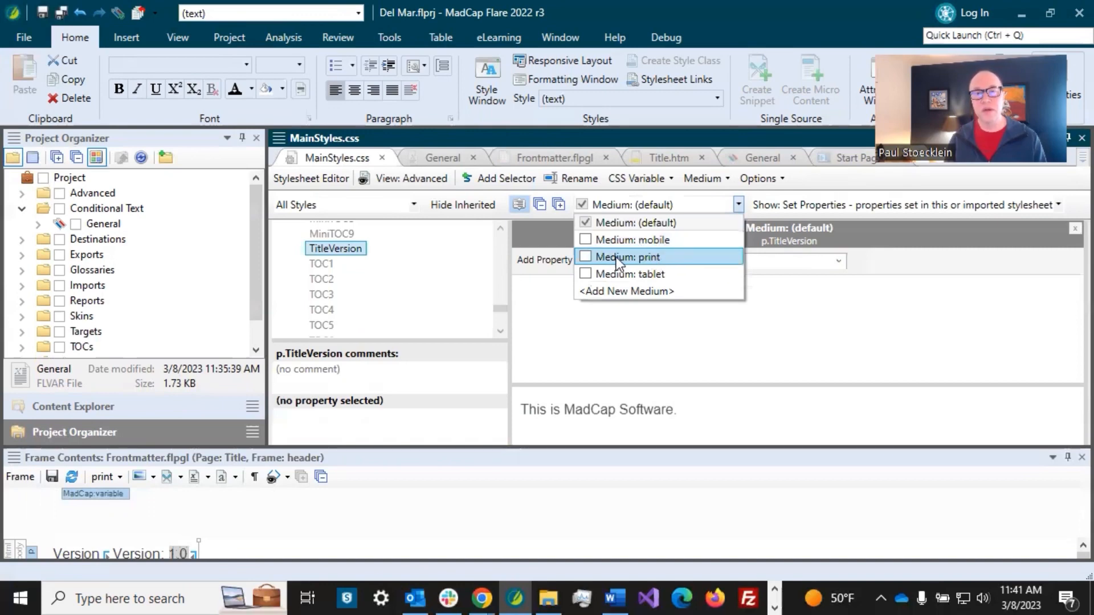
{"action": "left_click", "coordinate": [585, 257]}
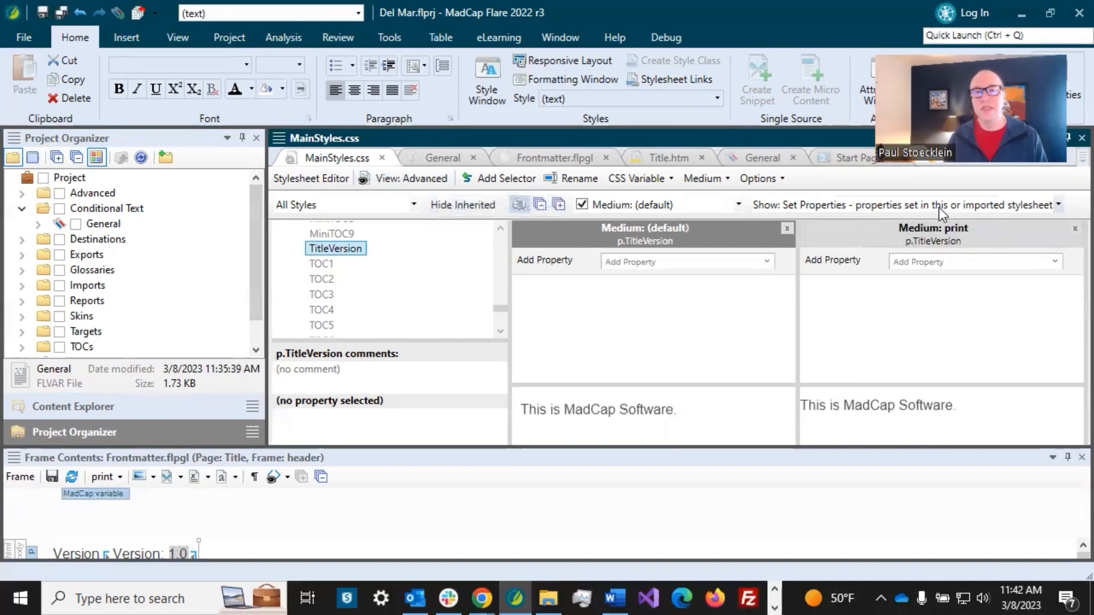
{"action": "left_click", "coordinate": [1060, 204]}
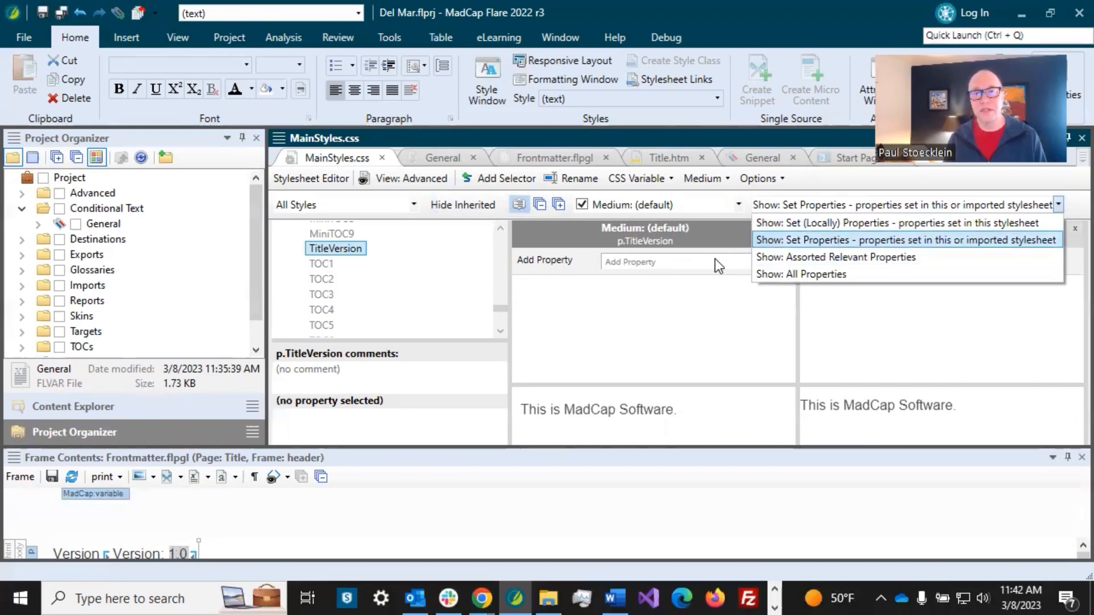
{"action": "left_click", "coordinate": [790, 273]}
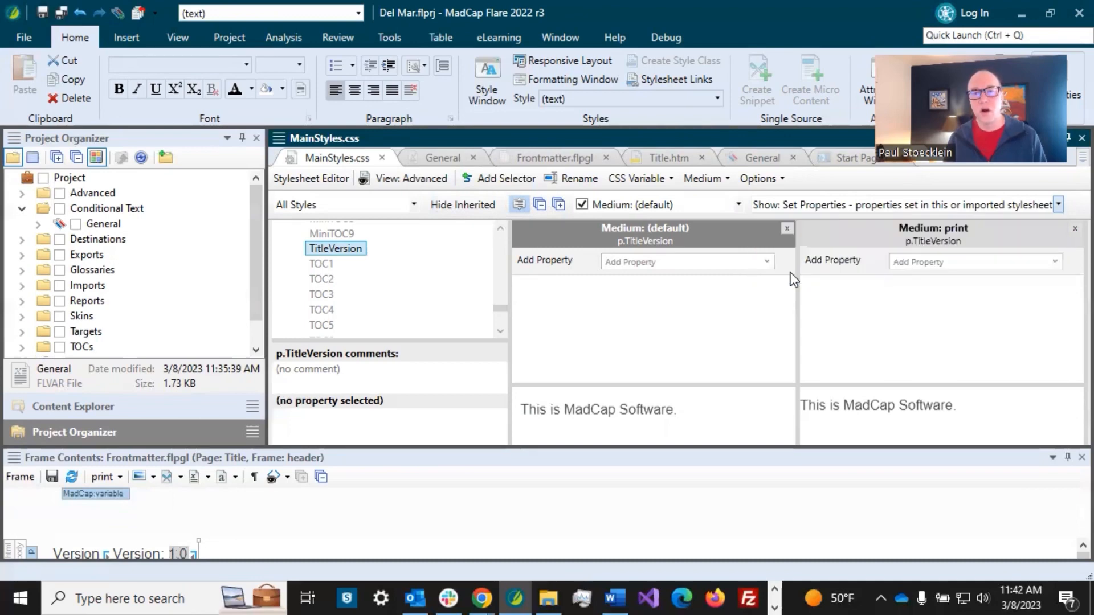
Step: View the TitleVersion properties as an alphabetical list, then return to the grouped display
{"action": "left_click", "coordinate": [519, 206]}
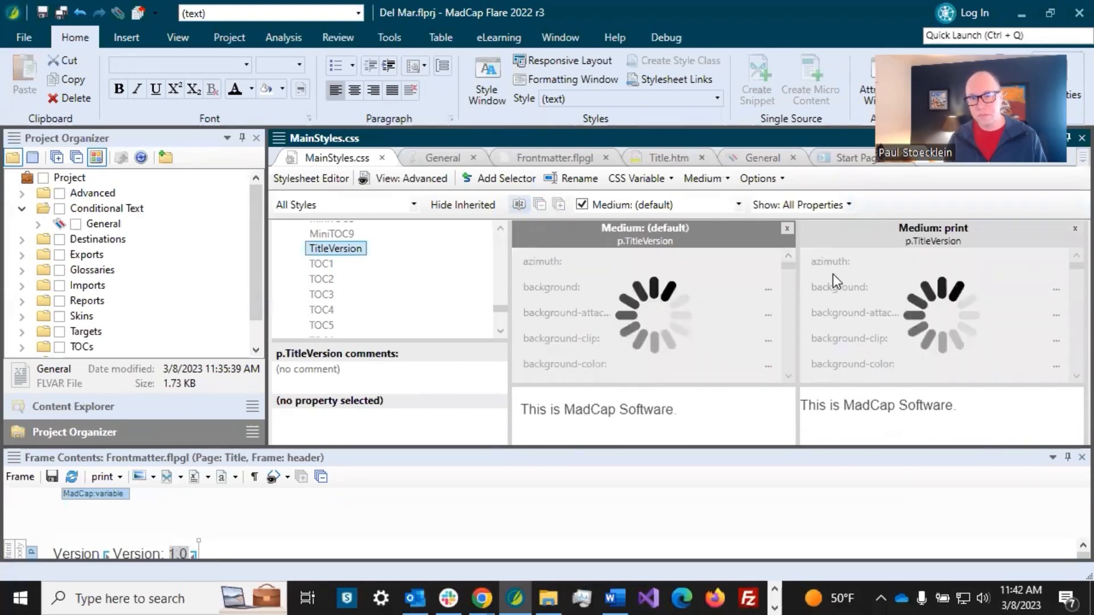
{"action": "left_click", "coordinate": [973, 285]}
{"action": "mouse_move", "coordinate": [1073, 266]}
{"action": "left_mouse_down"}
{"action": "mouse_move", "coordinate": [1070, 314]}
{"action": "mouse_move", "coordinate": [1071, 261]}
{"action": "left_mouse_up"}
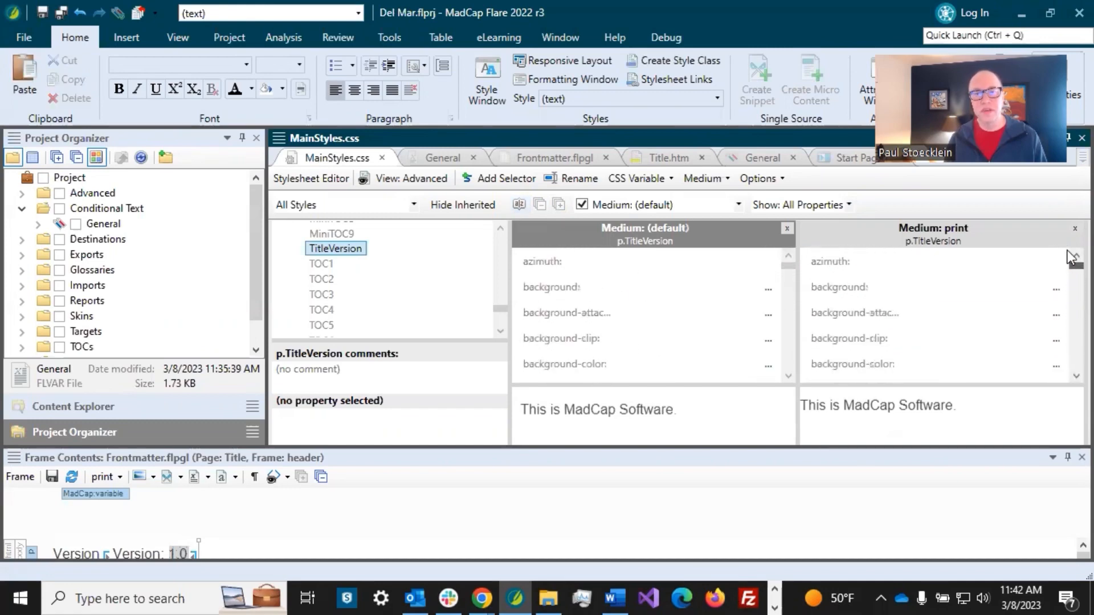
{"action": "left_click", "coordinate": [518, 205]}
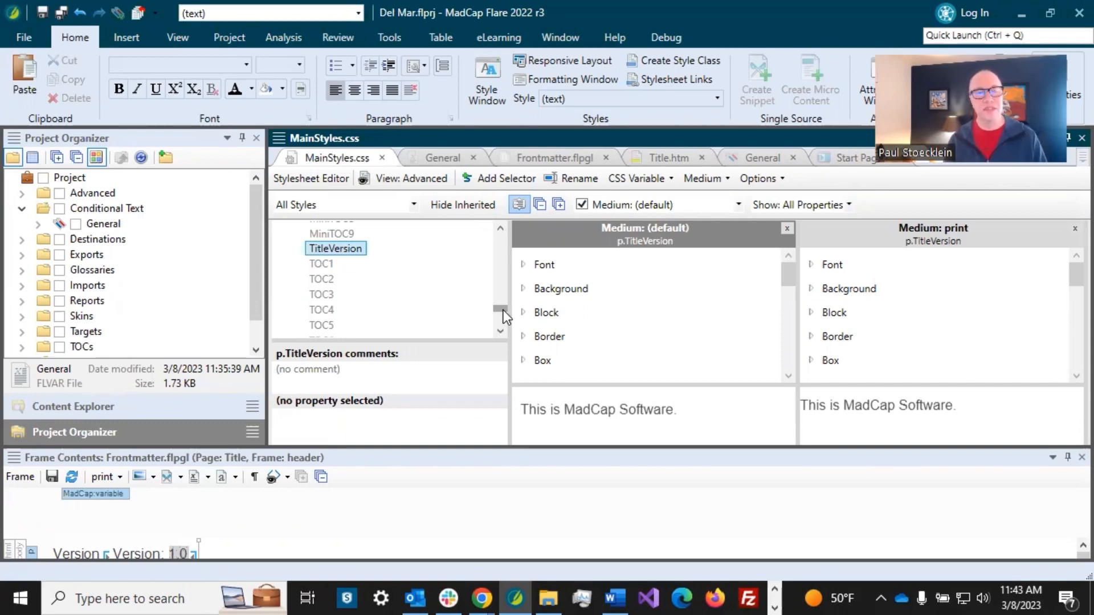
Step: Find the body style in MainStyles.css and select it to view its properties in both mediums
{"action": "left_click_drag", "start_coordinate": [503, 309], "coordinate": [497, 228]}
{"action": "scroll", "coordinate": [441, 273], "scroll_direction": "down", "scroll_amount": 2}
{"action": "left_click", "coordinate": [230, 527]}
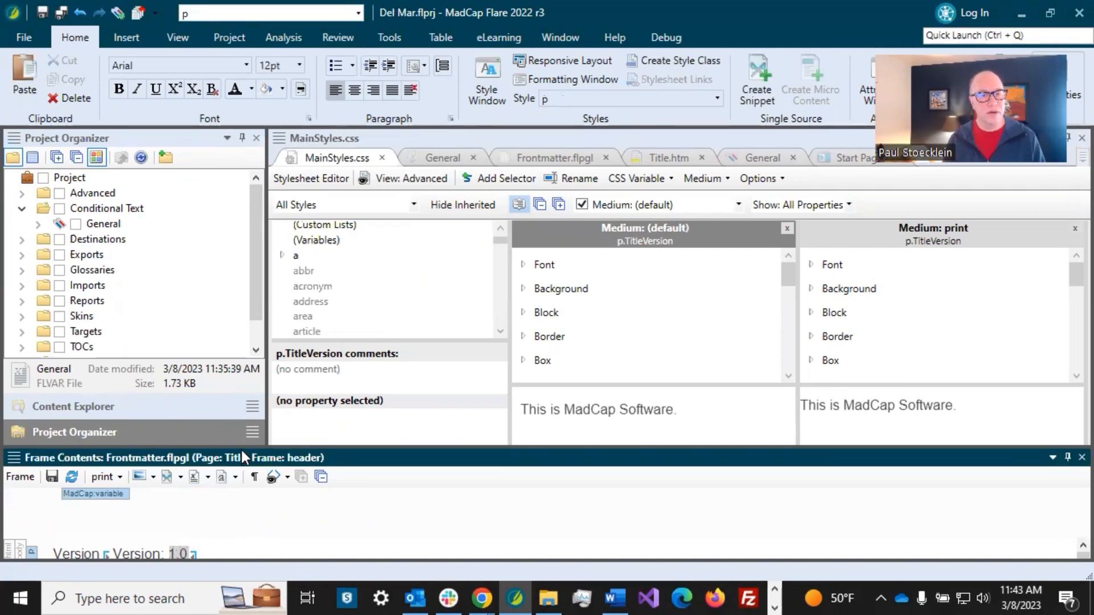
{"action": "left_click_drag", "start_coordinate": [242, 450], "coordinate": [242, 391]}
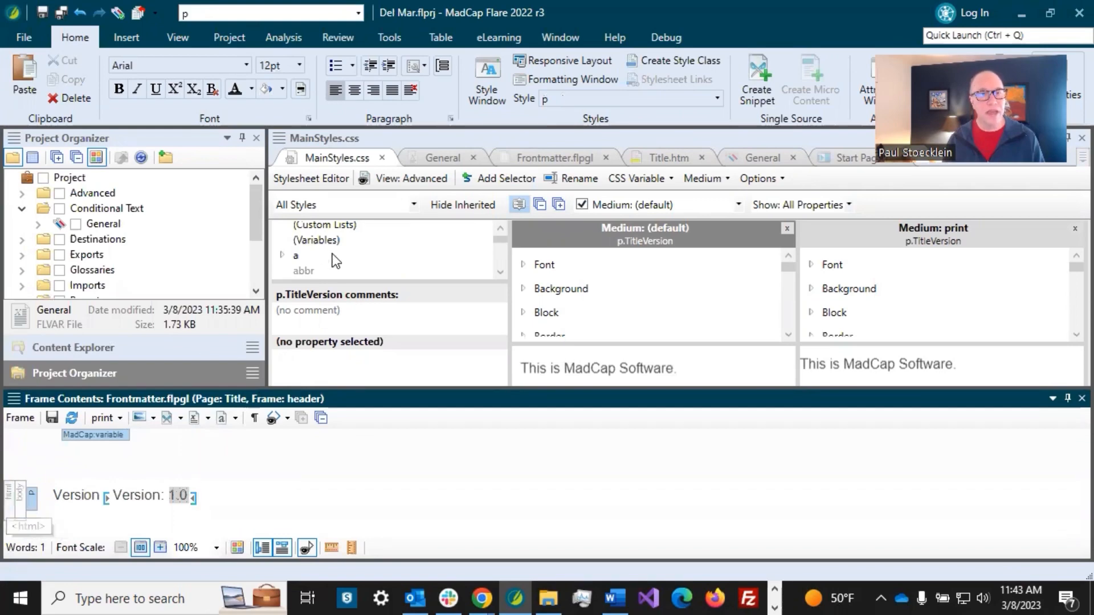
{"action": "left_click_drag", "start_coordinate": [538, 389], "coordinate": [539, 439]}
{"action": "scroll", "coordinate": [436, 279], "scroll_direction": "down", "scroll_amount": 3}
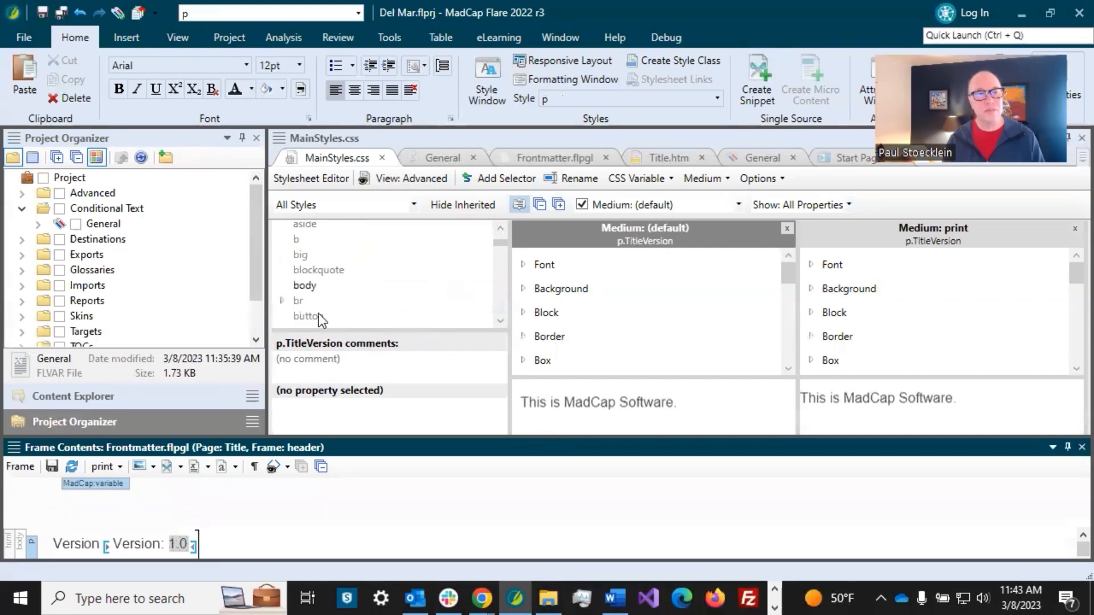
{"action": "left_click", "coordinate": [304, 286]}
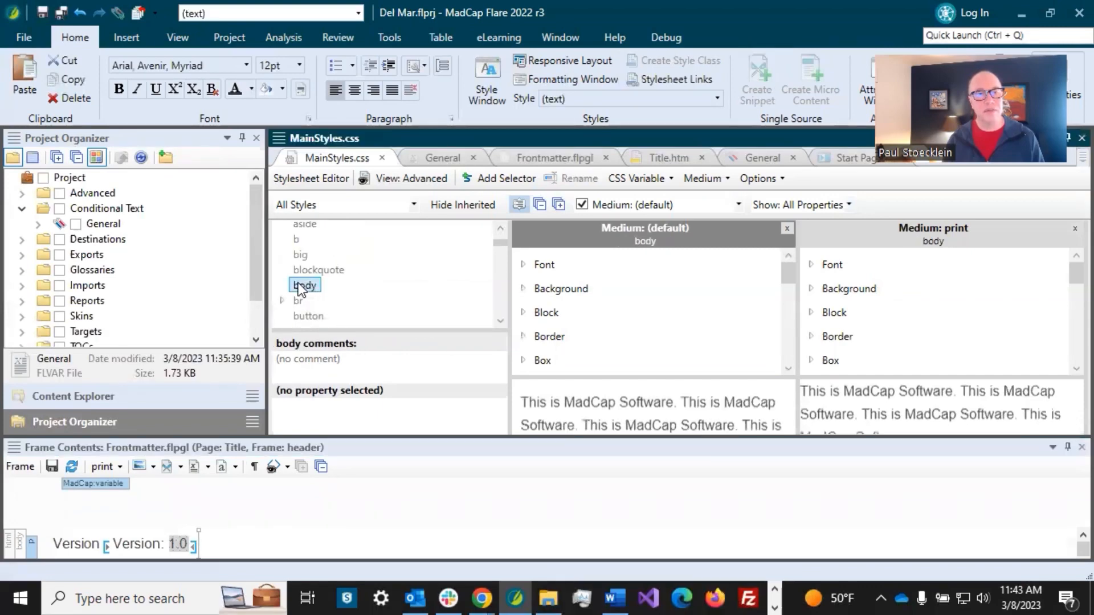
Step: Limit the display to properties set in this or an imported stylesheet and list them alphabetically without groups
{"action": "left_click", "coordinate": [848, 204]}
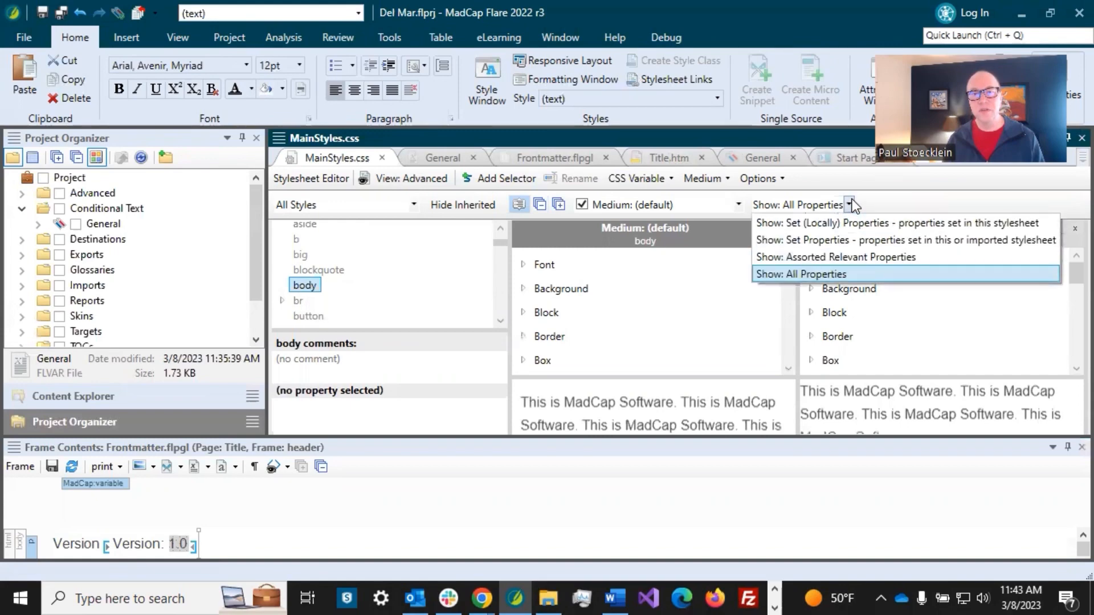
{"action": "left_click", "coordinate": [821, 240]}
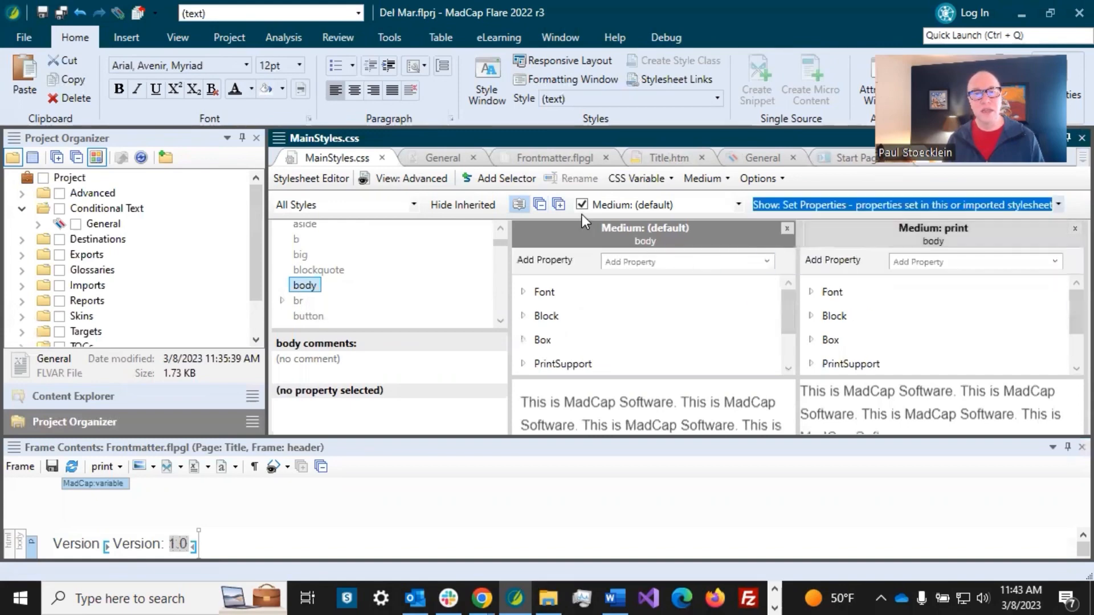
{"action": "left_click", "coordinate": [518, 207]}
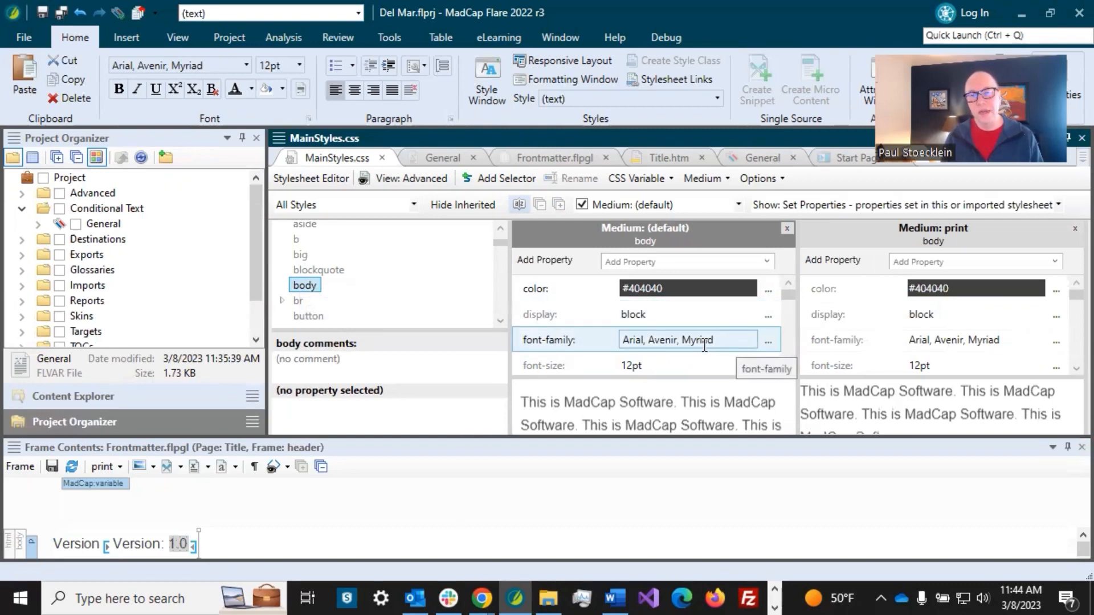
Step: Return to the TitleVersion style and add the font-family property in the print medium
{"action": "left_click_drag", "start_coordinate": [500, 243], "coordinate": [500, 300]}
{"action": "scroll", "coordinate": [410, 285], "scroll_direction": "down", "scroll_amount": 5}
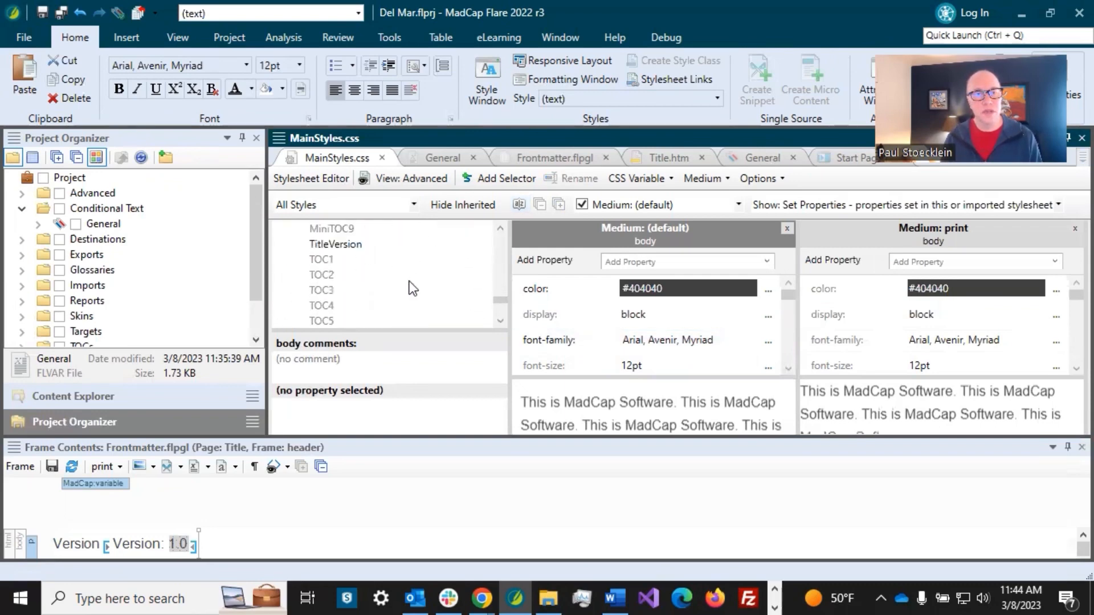
{"action": "left_click", "coordinate": [343, 245]}
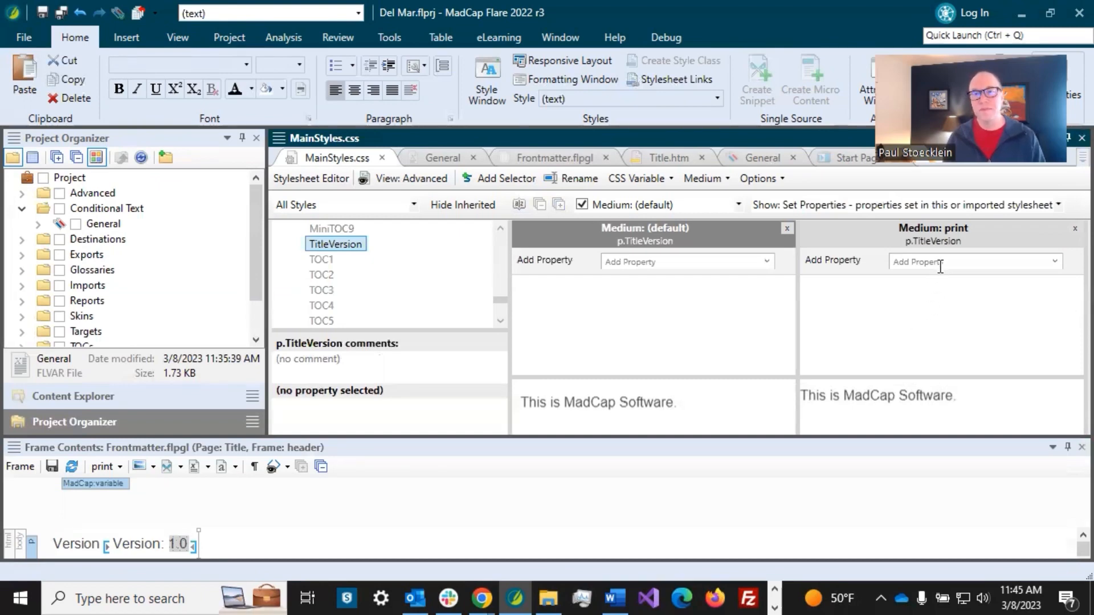
{"action": "left_click", "coordinate": [1055, 262]}
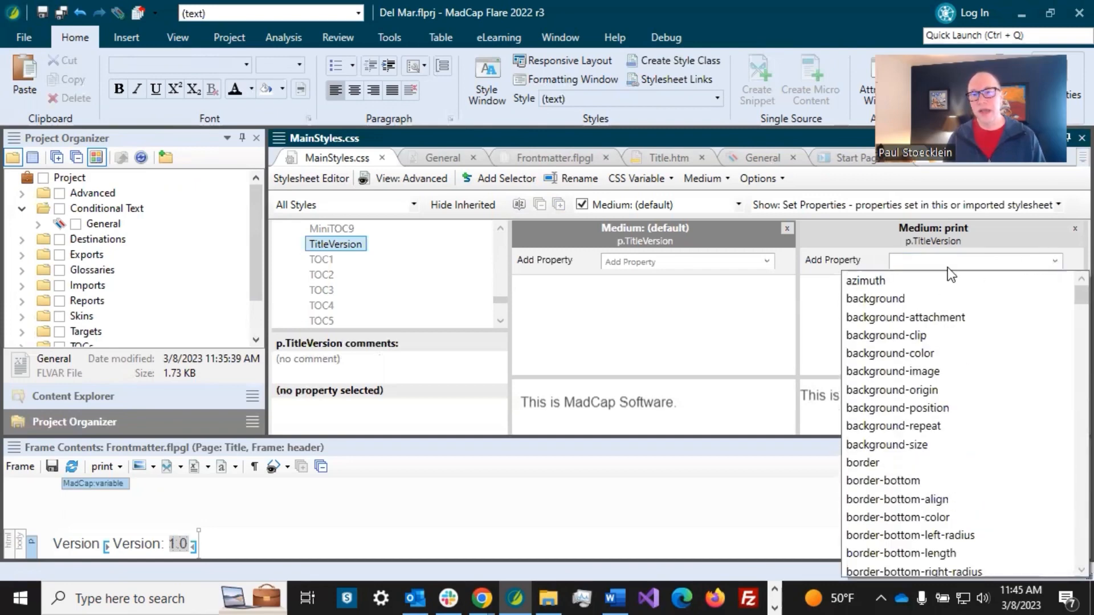
{"action": "left_click", "coordinate": [870, 242]}
{"action": "left_click", "coordinate": [896, 261]}
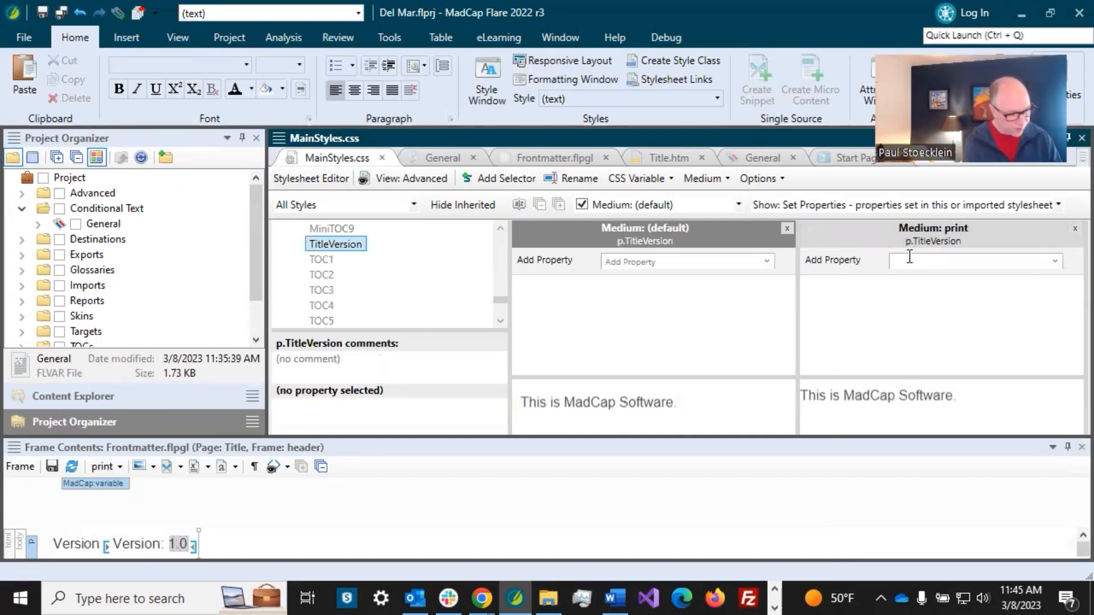
{"action": "type", "text": "font-family"}
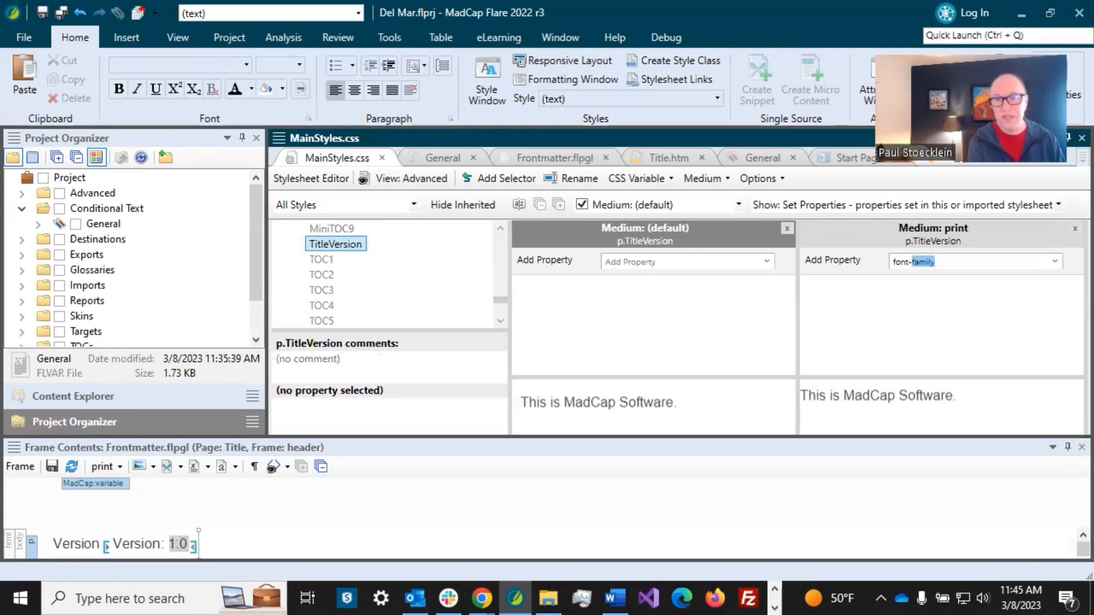
{"action": "key", "text": "Return"}
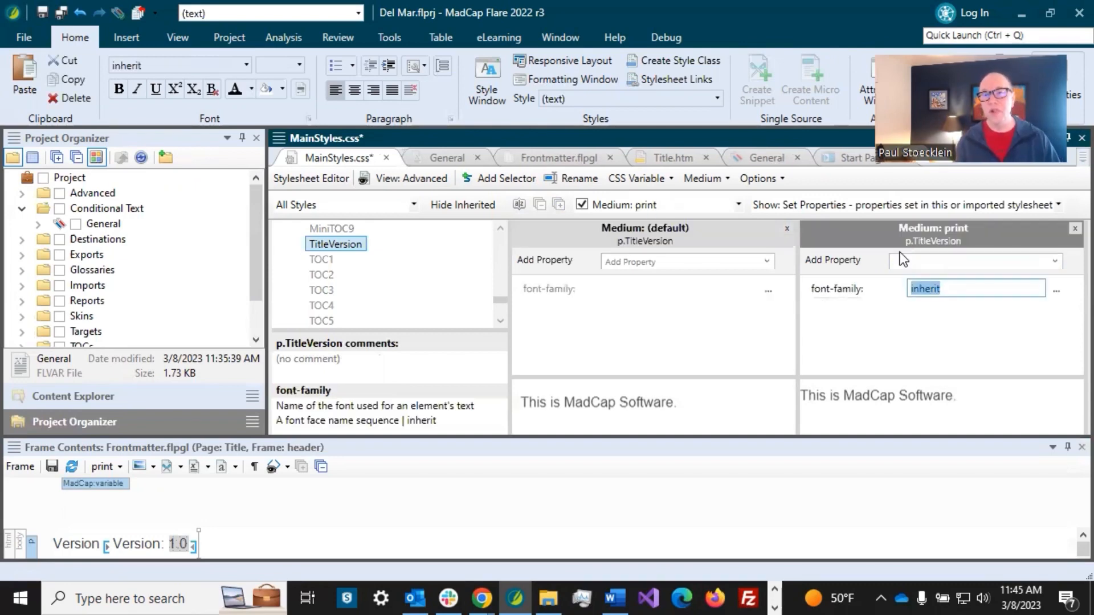
Step: Set the print medium's font-family for TitleVersion to Roboto
{"action": "left_click", "coordinate": [1055, 288]}
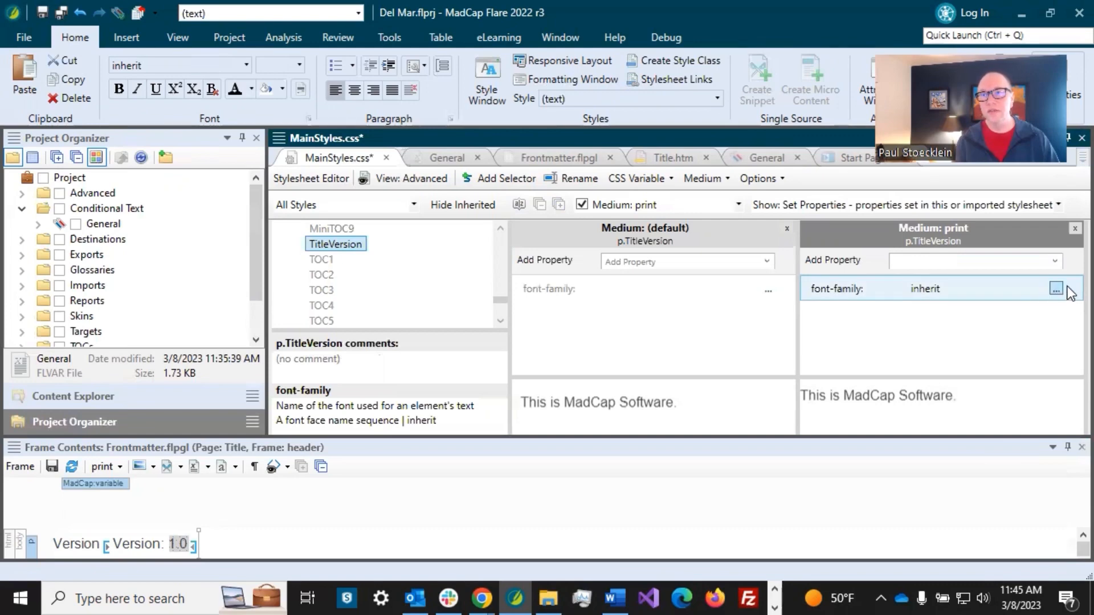
{"action": "left_click", "coordinate": [967, 288]}
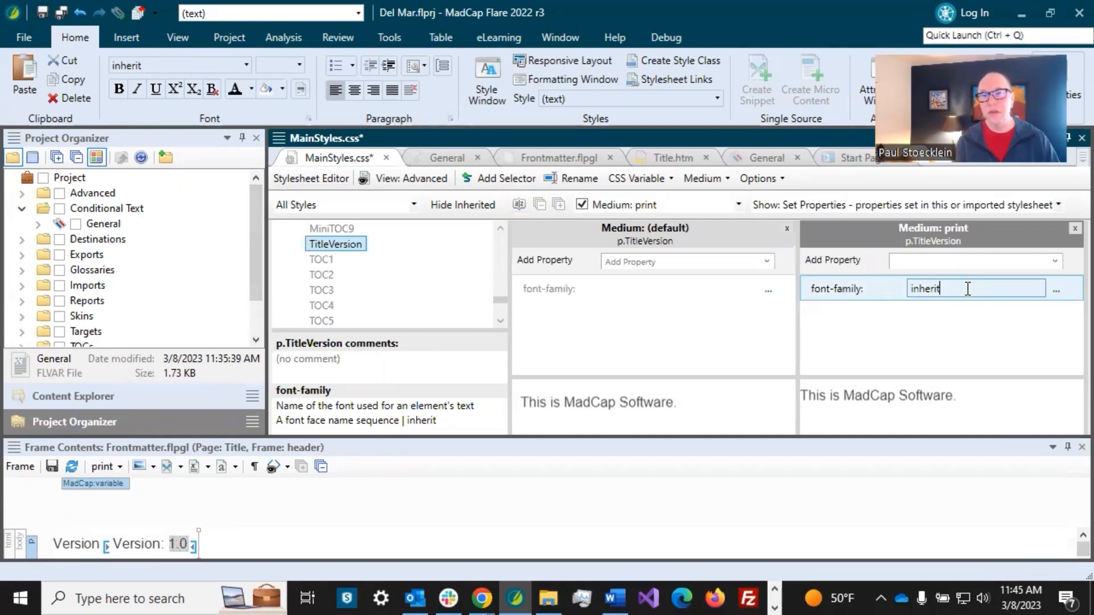
{"action": "left_click_drag", "start_coordinate": [960, 289], "coordinate": [876, 287]}
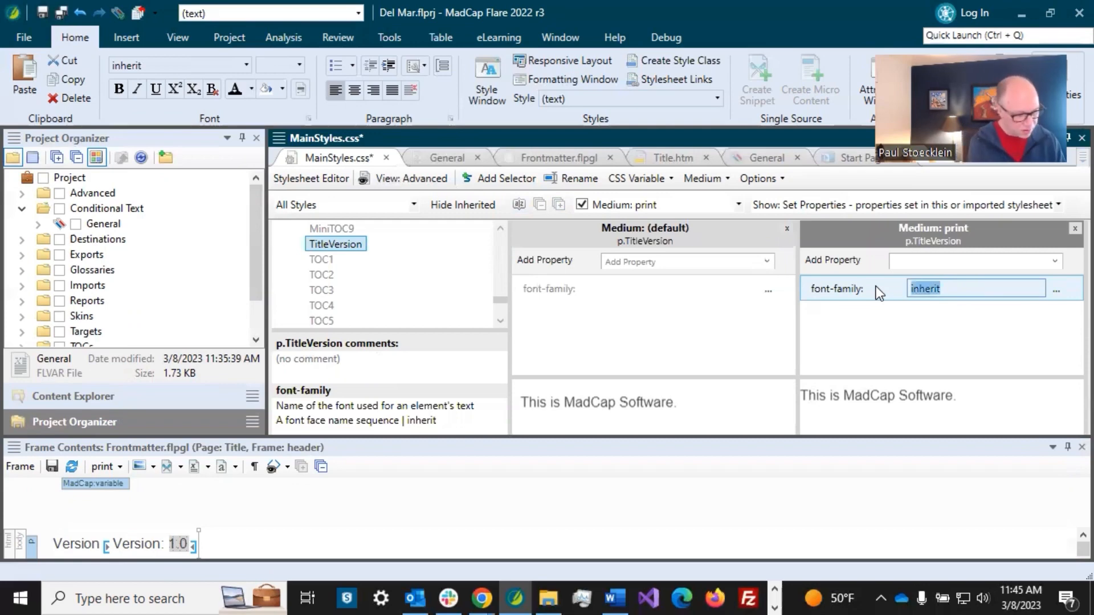
{"action": "type", "text": "Roboto"}
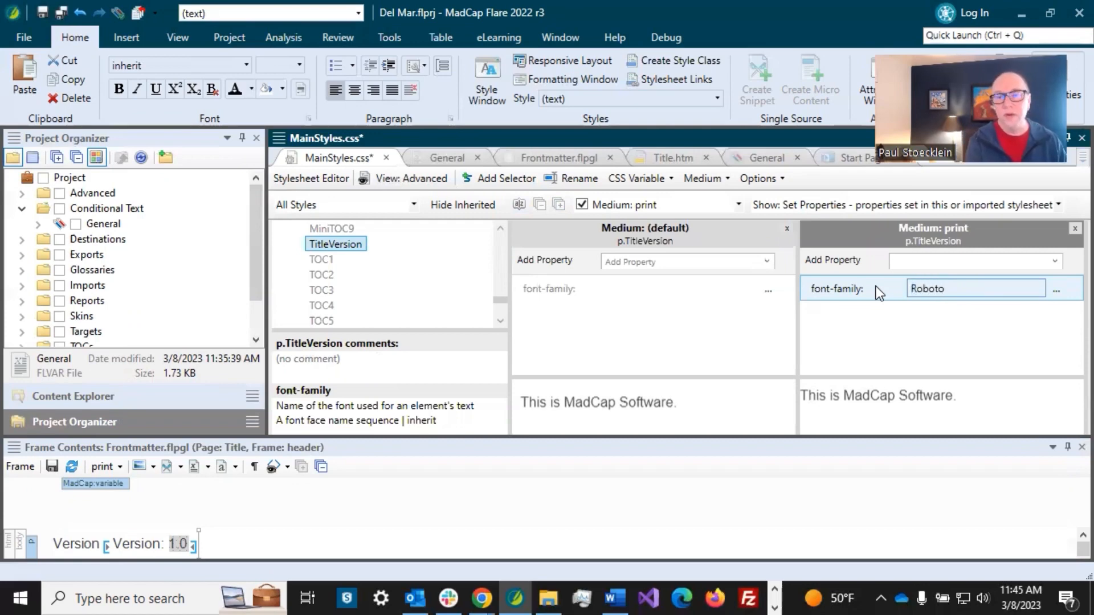
{"action": "key", "text": "Return"}
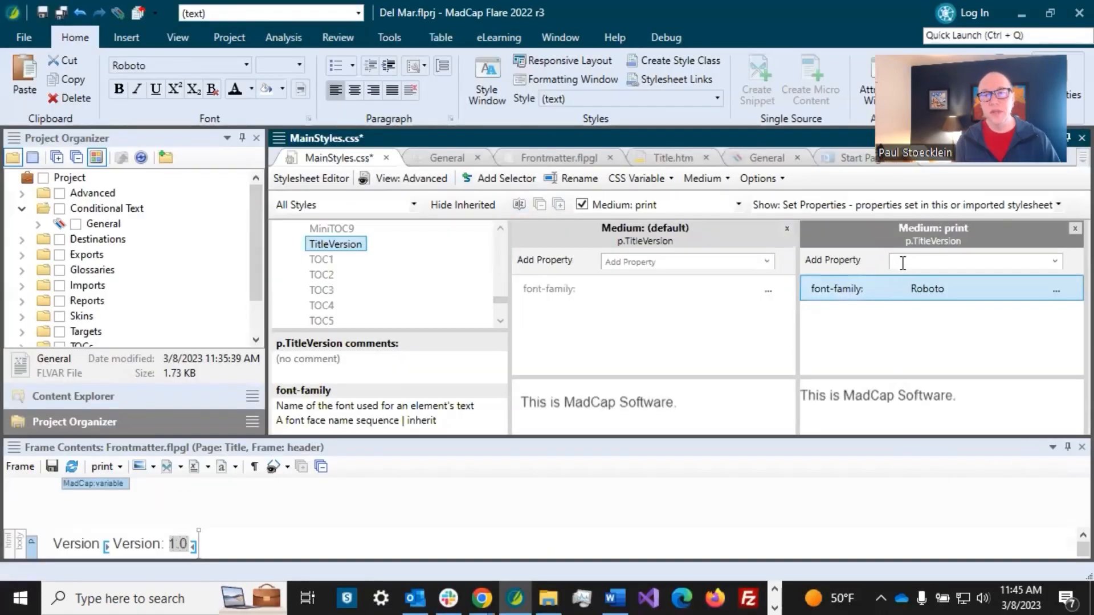
Step: Add a font-size of 12pt to TitleVersion in the print medium and save everything
{"action": "left_click", "coordinate": [902, 263]}
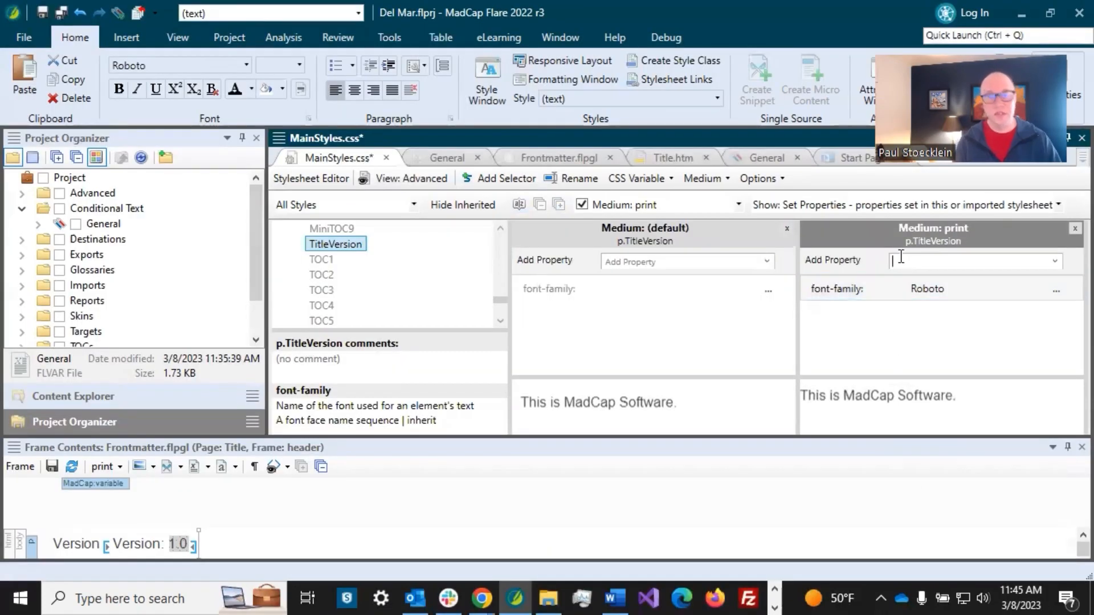
{"action": "type", "text": "font-size"}
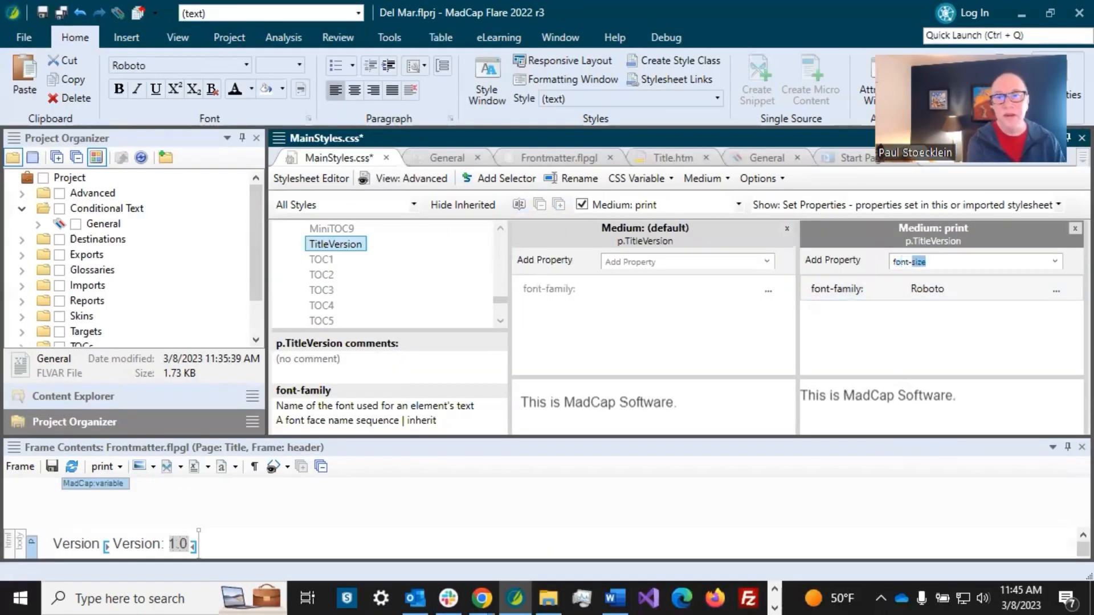
{"action": "key", "text": "Return"}
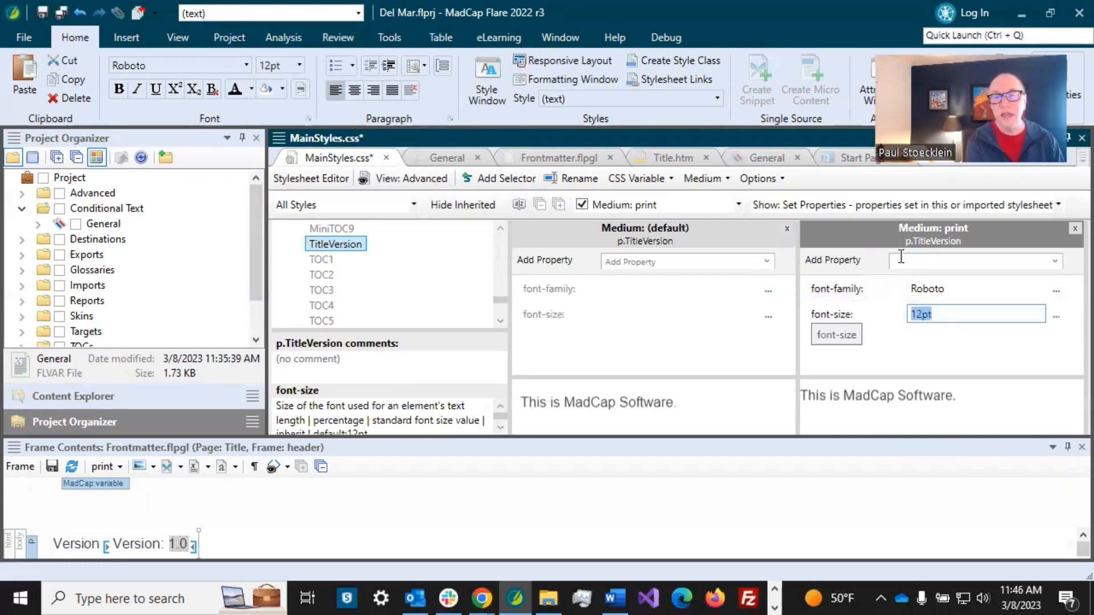
{"action": "key", "text": "End"}
{"action": "key", "text": "BackSpace"}
{"action": "type", "text": "t"}
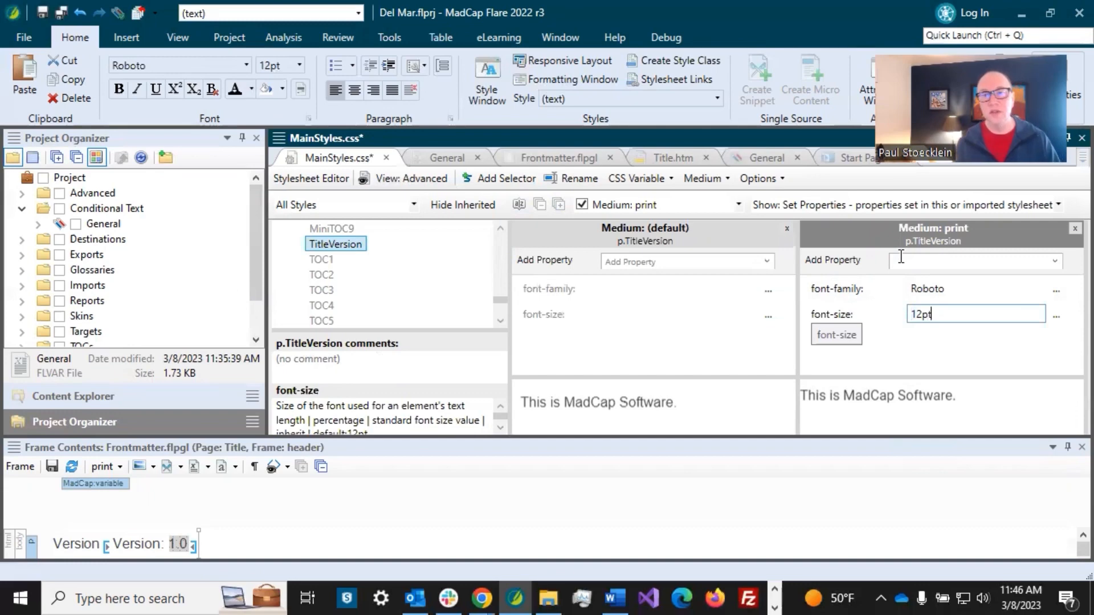
{"action": "left_click", "coordinate": [860, 281]}
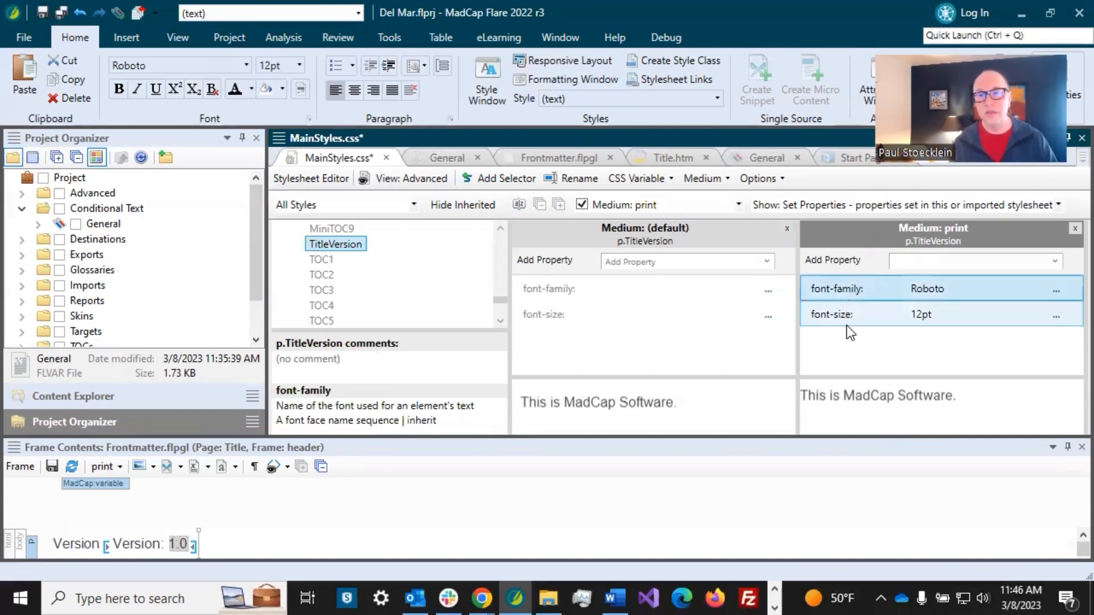
{"action": "left_click", "coordinate": [853, 311]}
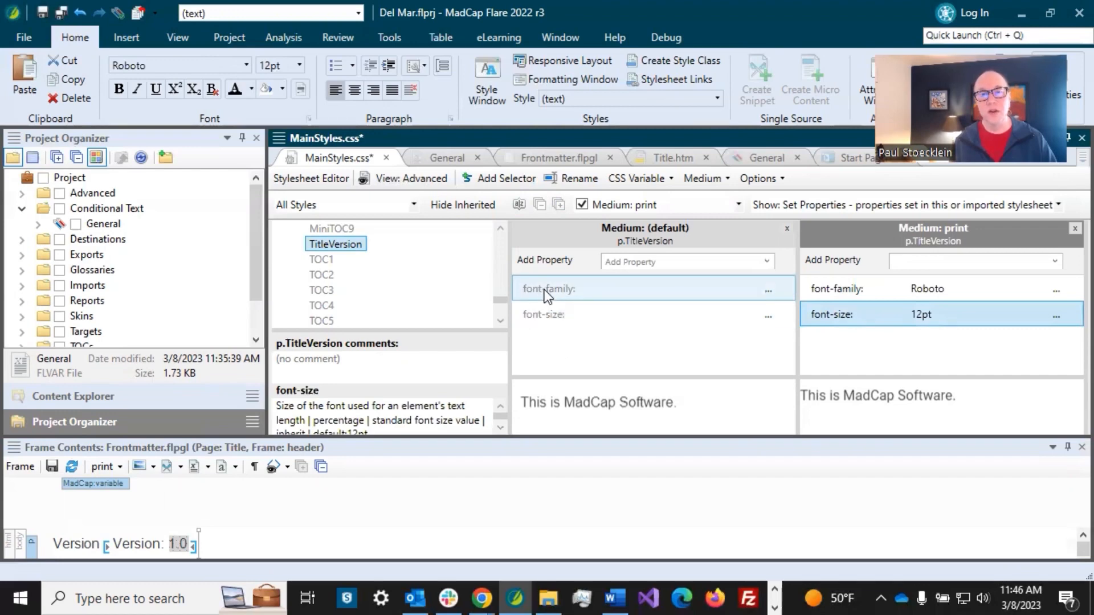
{"action": "left_click", "coordinate": [864, 289]}
{"action": "left_click", "coordinate": [61, 11]}
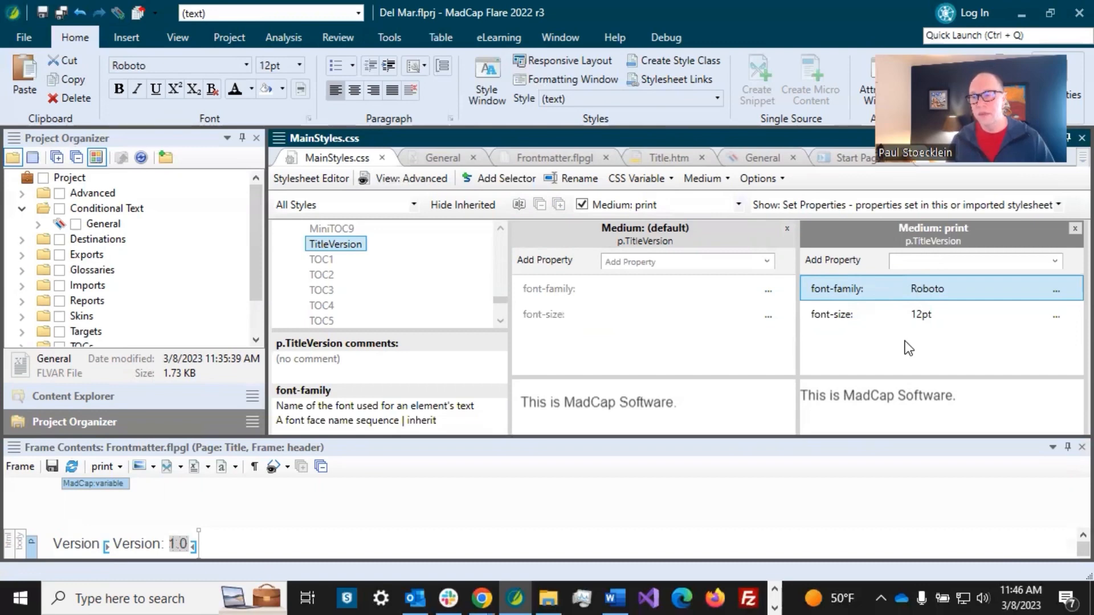
Step: Add the text-align property to TitleVersion in the print medium and set it to right
{"action": "left_click", "coordinate": [917, 258]}
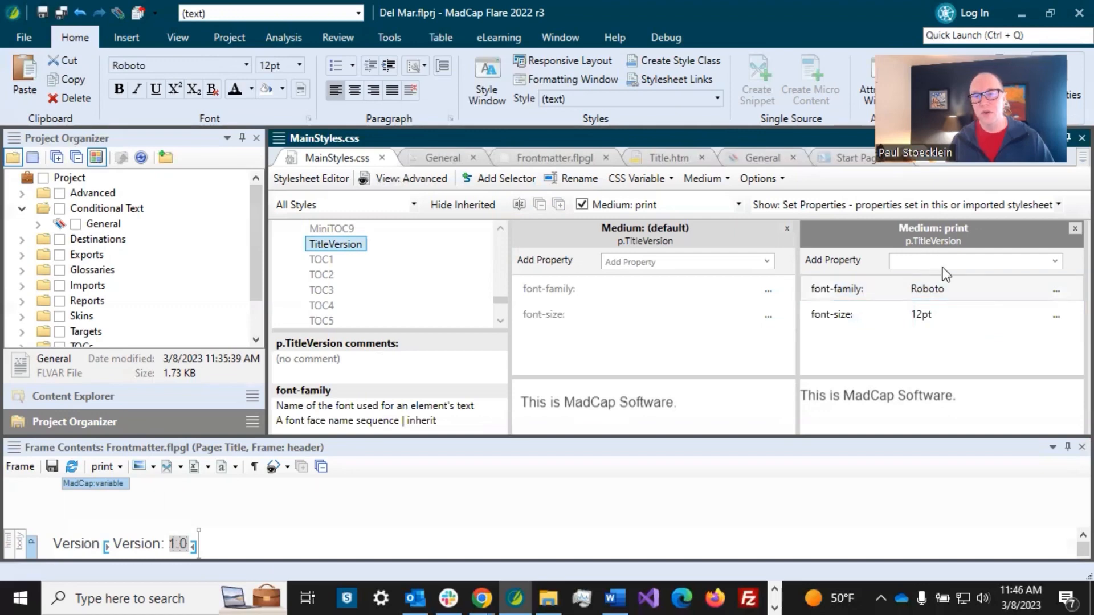
{"action": "type", "text": "tect"}
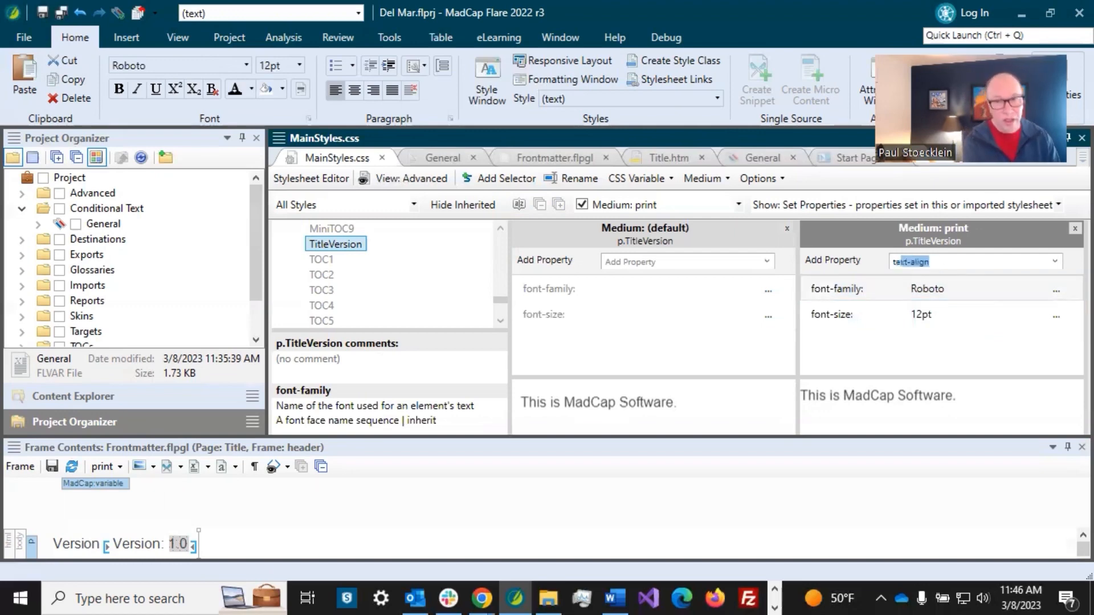
{"action": "key", "text": "BackSpace"}
{"action": "key", "text": "BackSpace"}
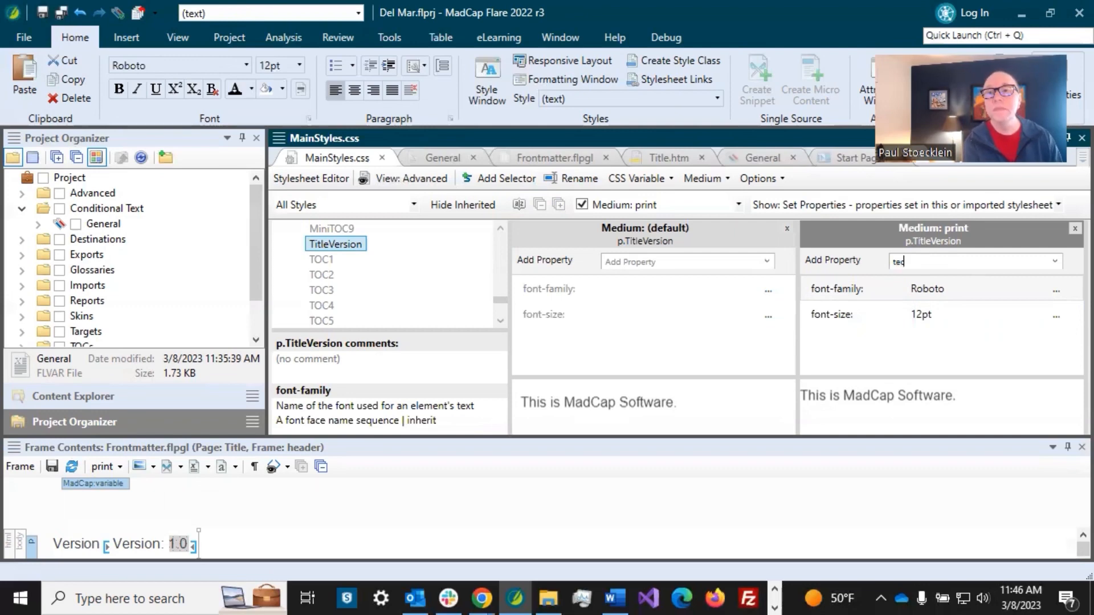
{"action": "type", "text": "xt-align"}
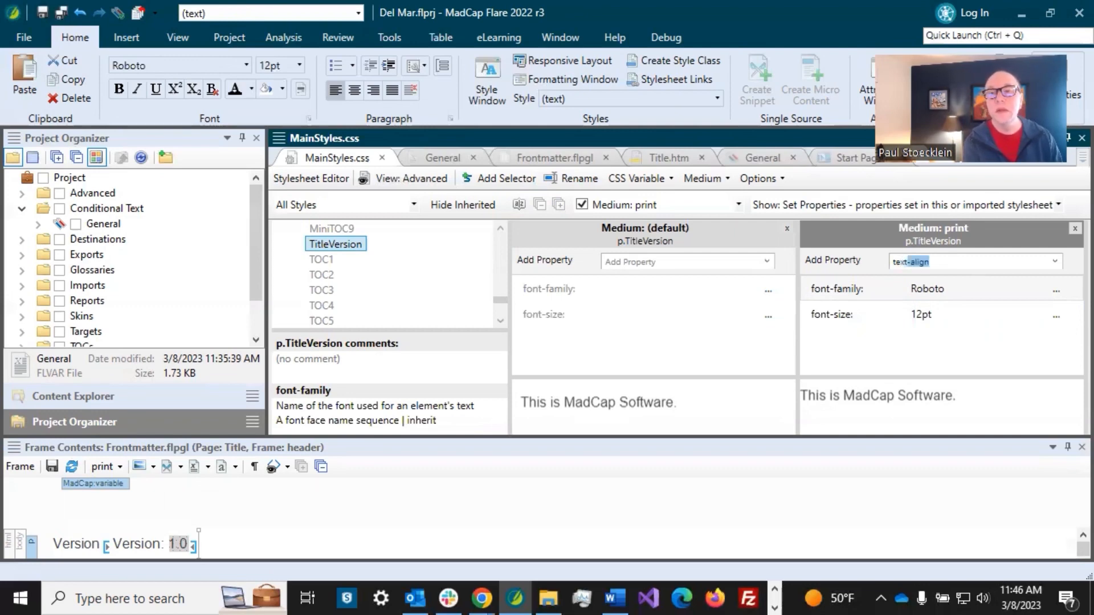
{"action": "key", "text": "Return"}
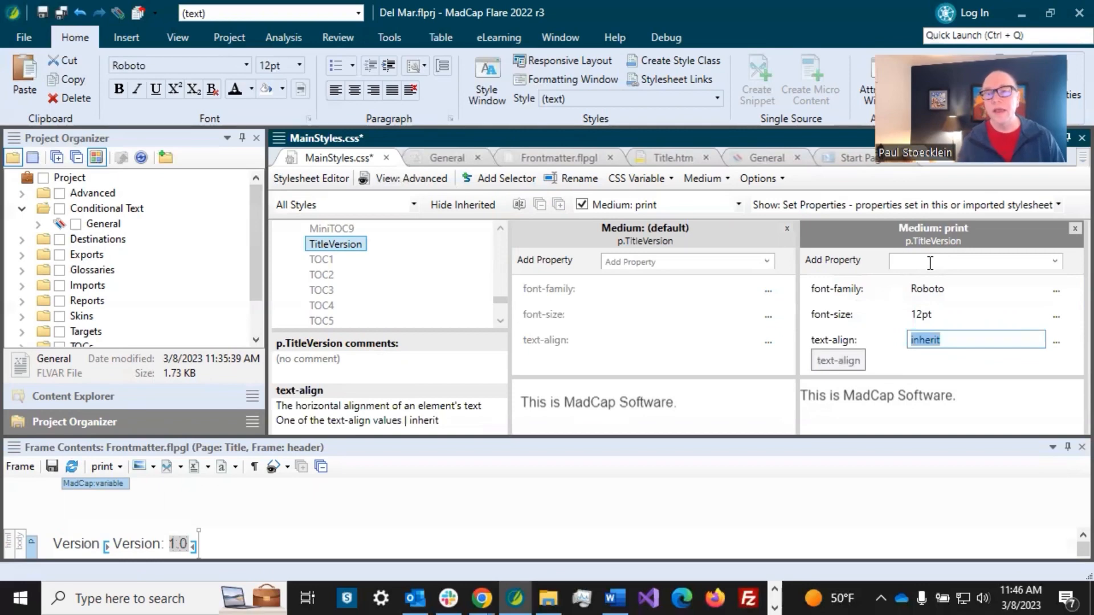
{"action": "left_click", "coordinate": [1057, 341]}
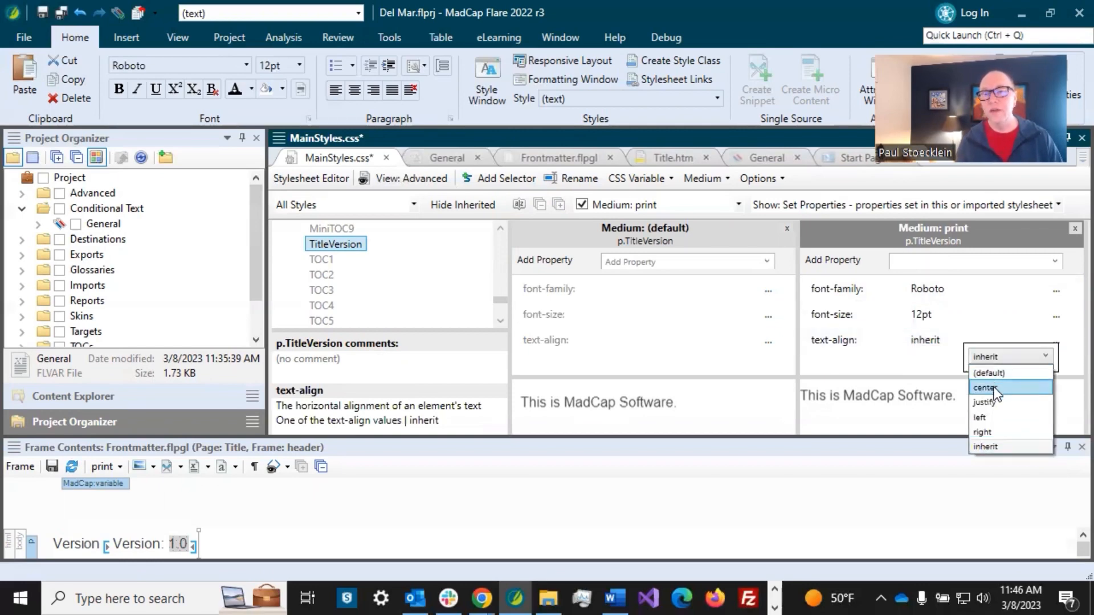
{"action": "left_click", "coordinate": [993, 429]}
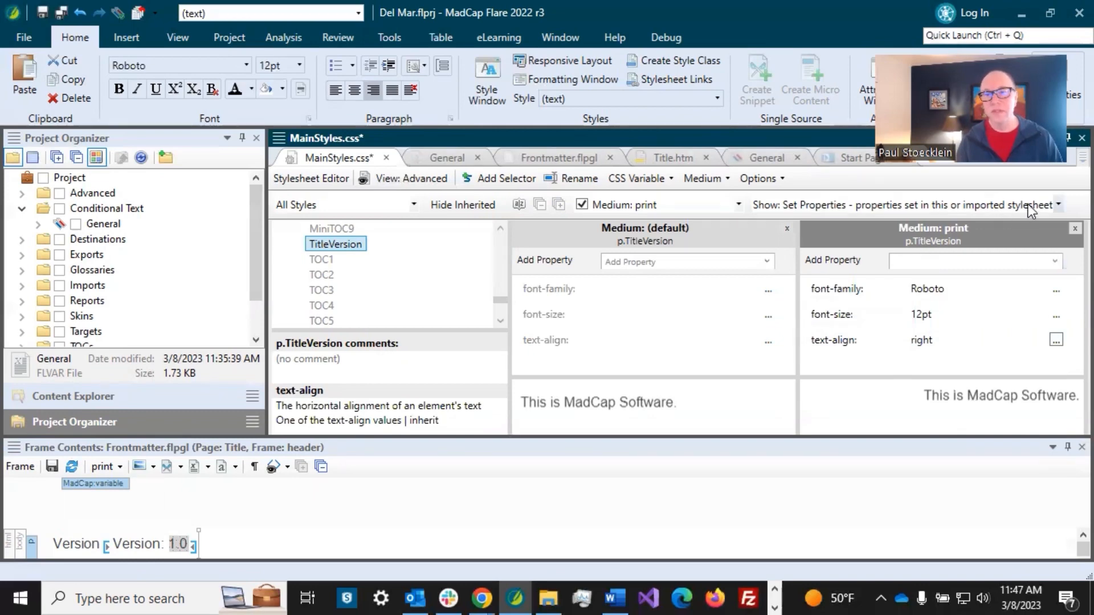
Step: Show all properties of TitleVersion organized in groups and expand the print medium's Box group
{"action": "left_click", "coordinate": [1058, 204]}
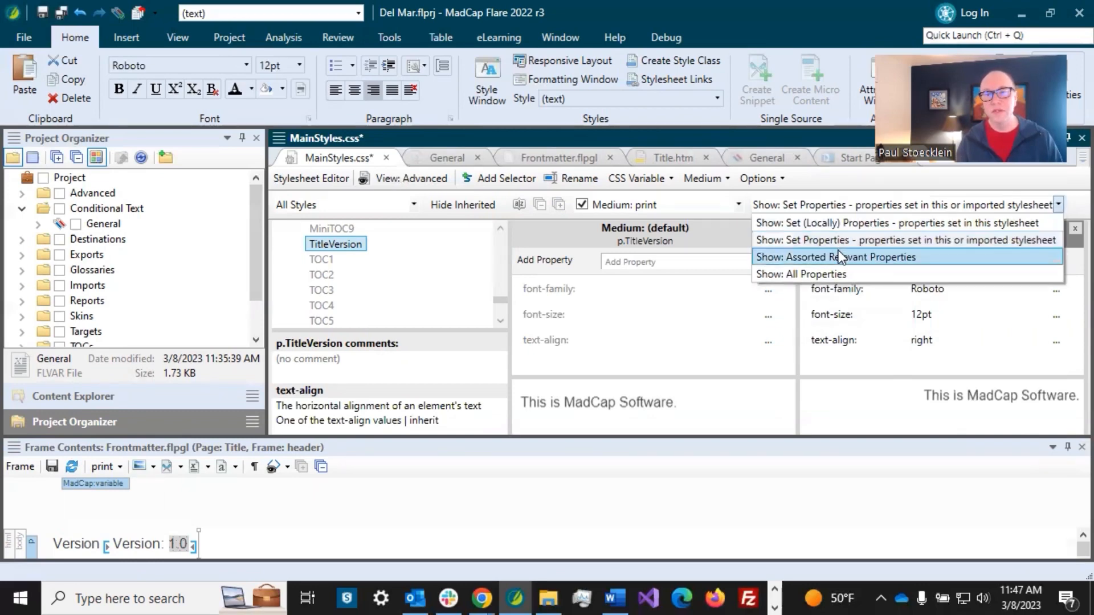
{"action": "left_click", "coordinate": [823, 274]}
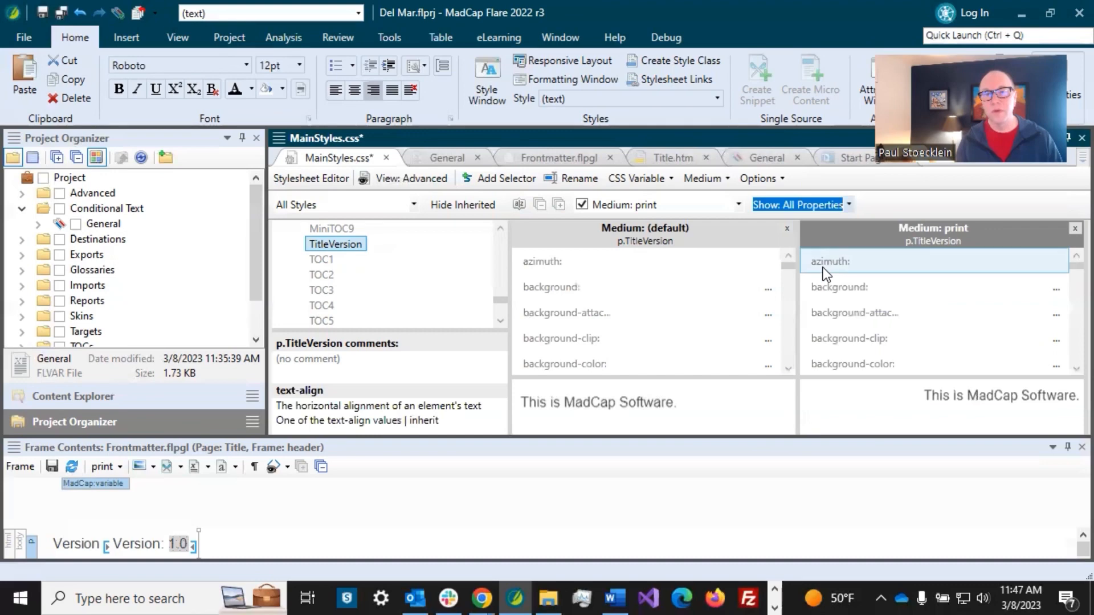
{"action": "left_click", "coordinate": [517, 207]}
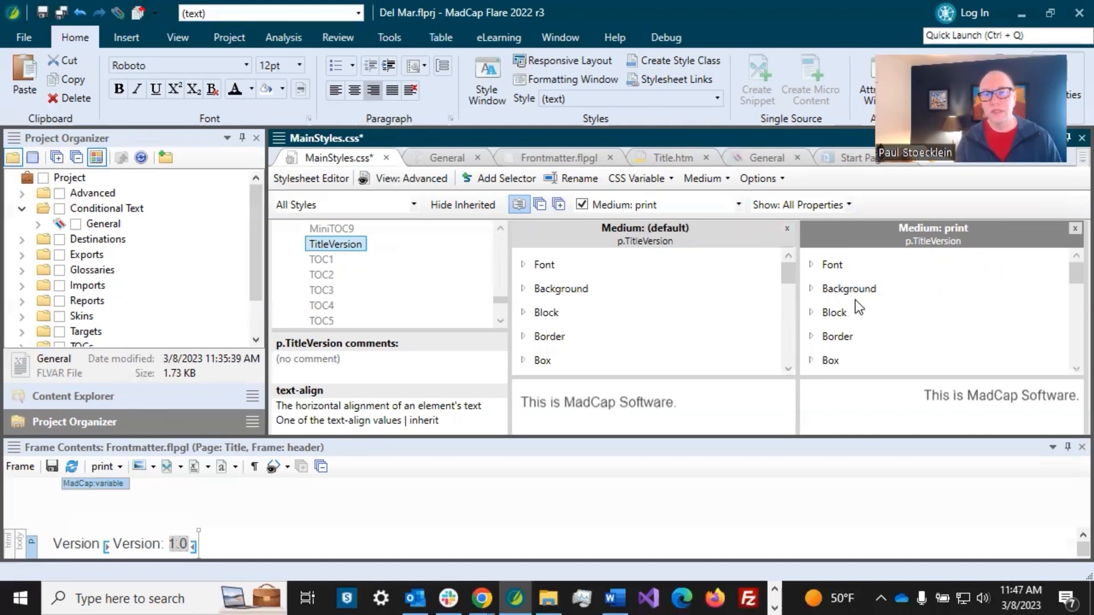
{"action": "left_click", "coordinate": [815, 365]}
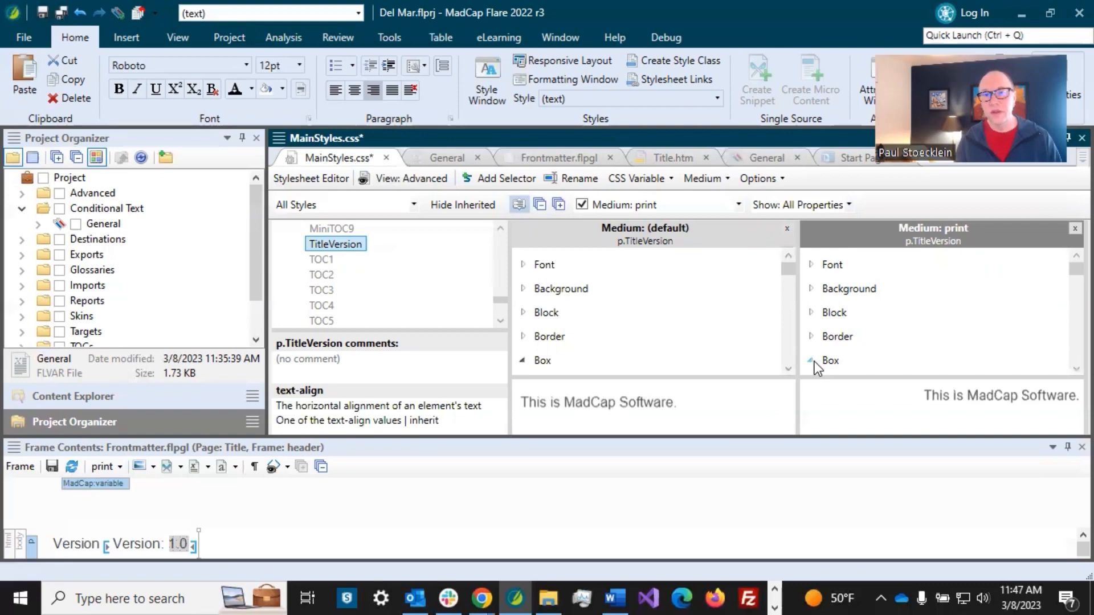
Step: Set TitleVersion's margin-right to 60px in the print medium
{"action": "scroll", "coordinate": [908, 341], "scroll_direction": "down", "scroll_amount": 3}
{"action": "scroll", "coordinate": [909, 340], "scroll_direction": "down", "scroll_amount": 1}
{"action": "scroll", "coordinate": [909, 340], "scroll_direction": "up", "scroll_amount": 4}
{"action": "scroll", "coordinate": [865, 290], "scroll_direction": "up", "scroll_amount": 1}
{"action": "scroll", "coordinate": [866, 288], "scroll_direction": "down", "scroll_amount": 2}
{"action": "scroll", "coordinate": [866, 290], "scroll_direction": "up", "scroll_amount": 1}
{"action": "scroll", "coordinate": [866, 297], "scroll_direction": "up", "scroll_amount": 1}
{"action": "scroll", "coordinate": [909, 333], "scroll_direction": "down", "scroll_amount": 3}
{"action": "scroll", "coordinate": [909, 333], "scroll_direction": "up", "scroll_amount": 1}
{"action": "scroll", "coordinate": [909, 329], "scroll_direction": "down", "scroll_amount": 4}
{"action": "scroll", "coordinate": [903, 319], "scroll_direction": "up", "scroll_amount": 1}
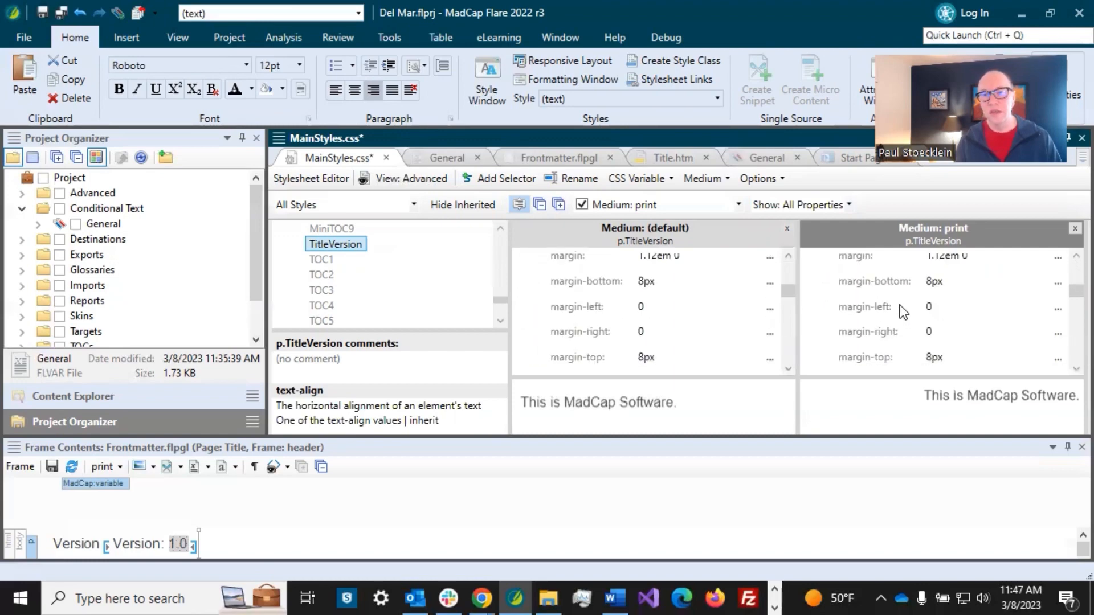
{"action": "scroll", "coordinate": [886, 306], "scroll_direction": "down", "scroll_amount": 1}
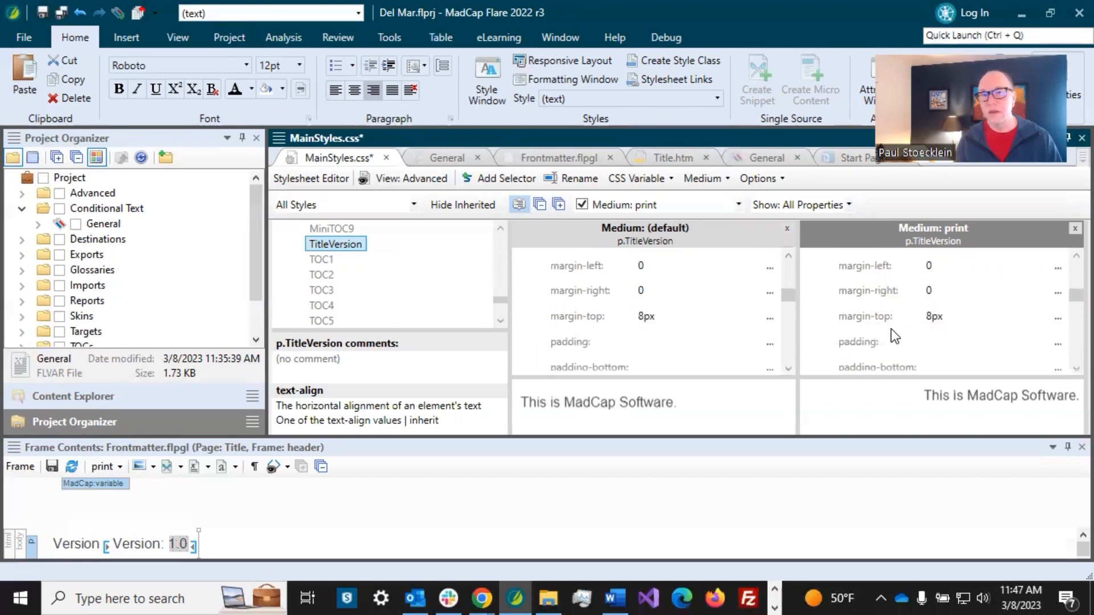
{"action": "scroll", "coordinate": [891, 330], "scroll_direction": "up", "scroll_amount": 1}
{"action": "left_click", "coordinate": [942, 333]}
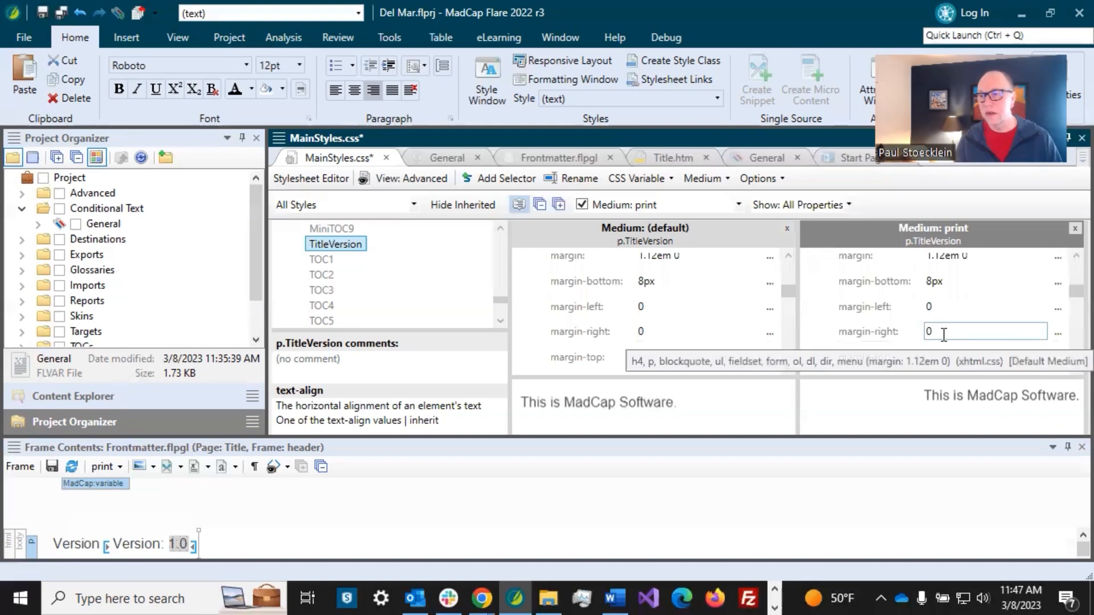
{"action": "key", "text": "BackSpace"}
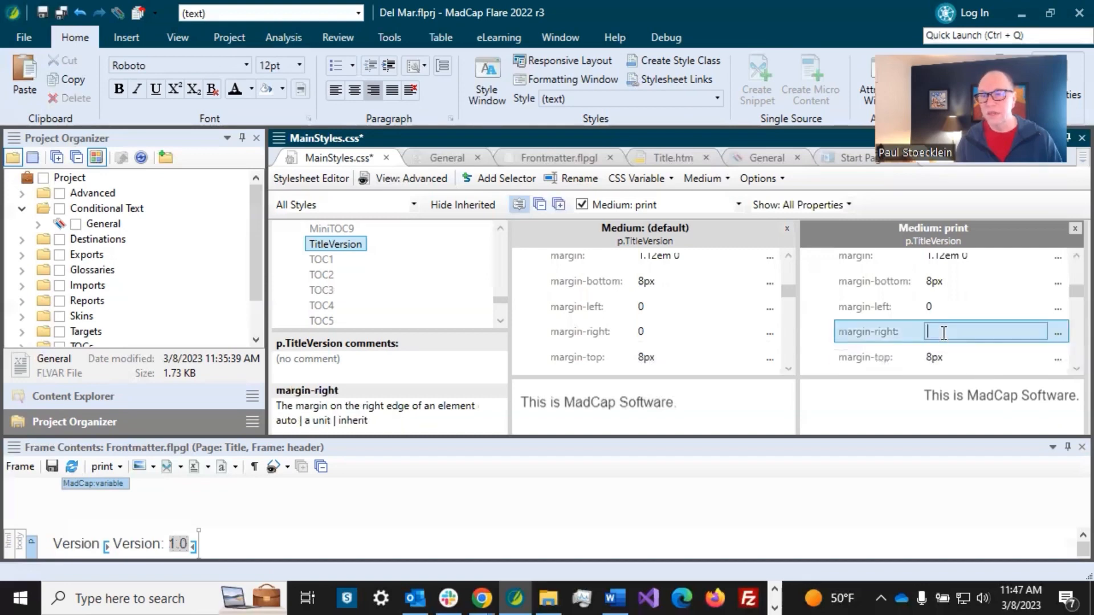
{"action": "type", "text": "60px"}
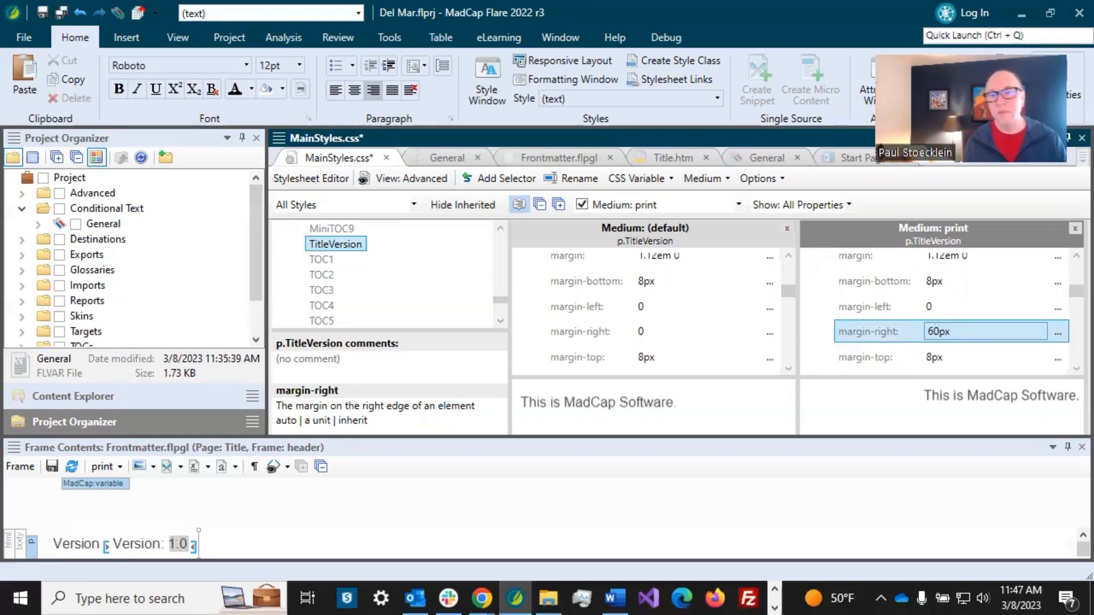
Step: Set TitleVersion's margin-top to 60px in the print medium and save all files
{"action": "left_click", "coordinate": [933, 357]}
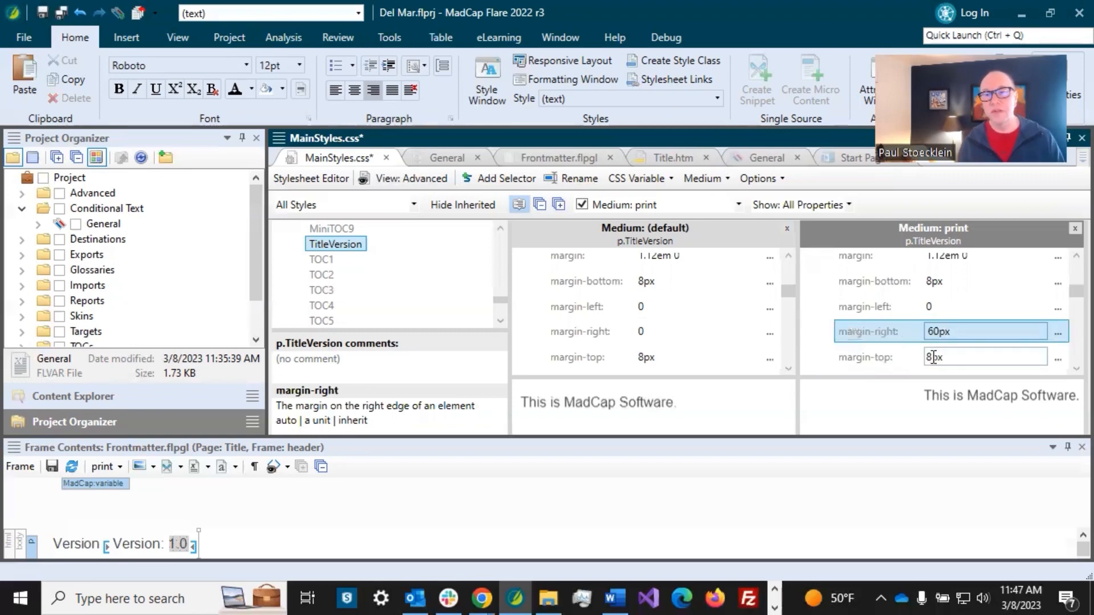
{"action": "left_click", "coordinate": [933, 357]}
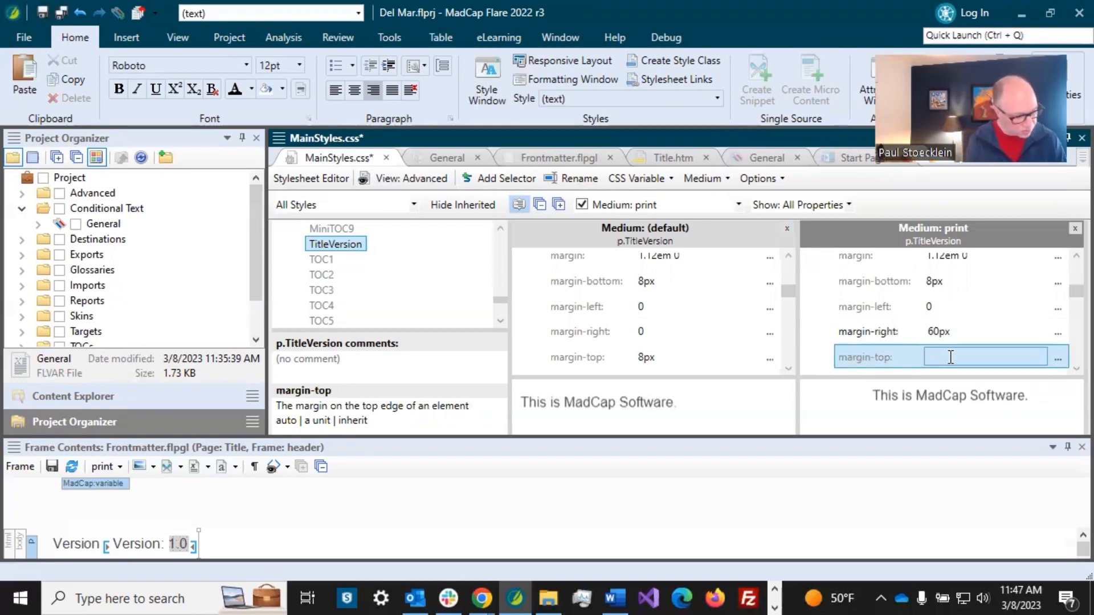
{"action": "type", "text": "60p"}
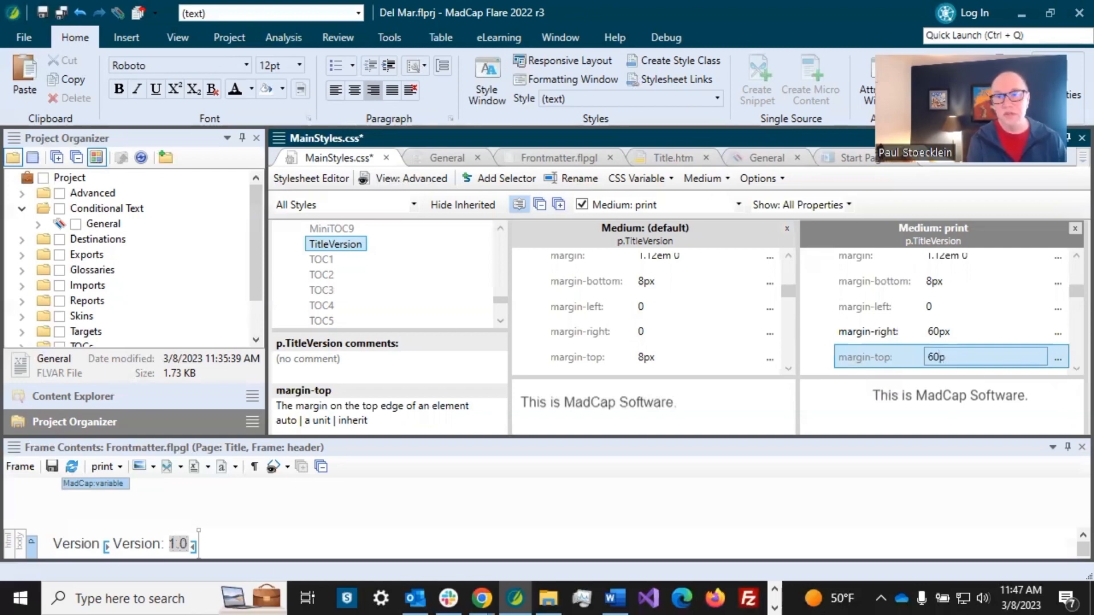
{"action": "type", "text": "c"}
{"action": "key", "text": "BackSpace"}
{"action": "type", "text": "x"}
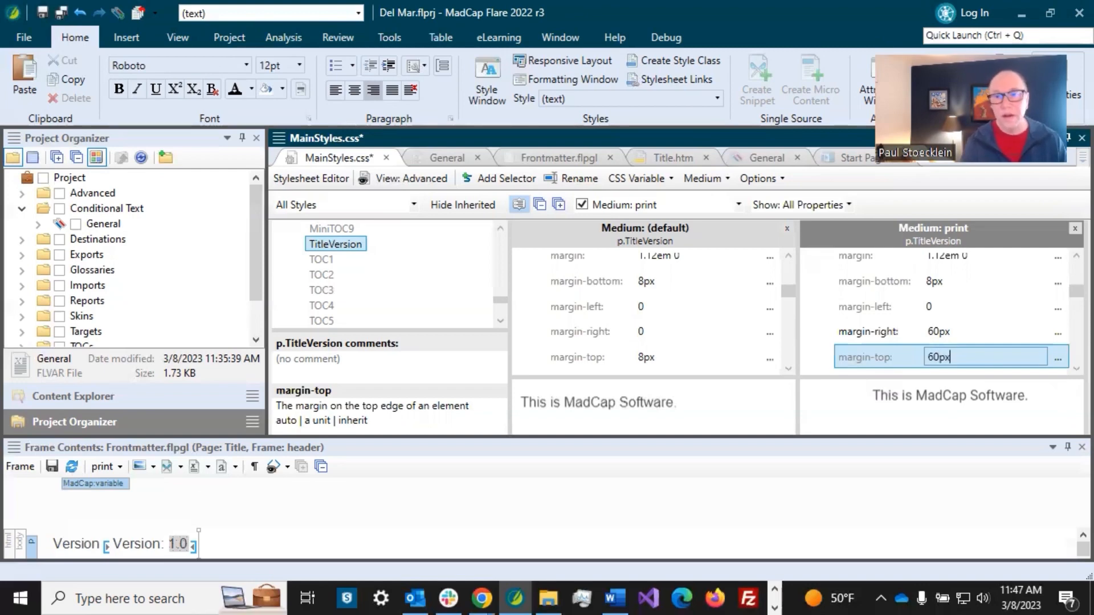
{"action": "left_click", "coordinate": [881, 337]}
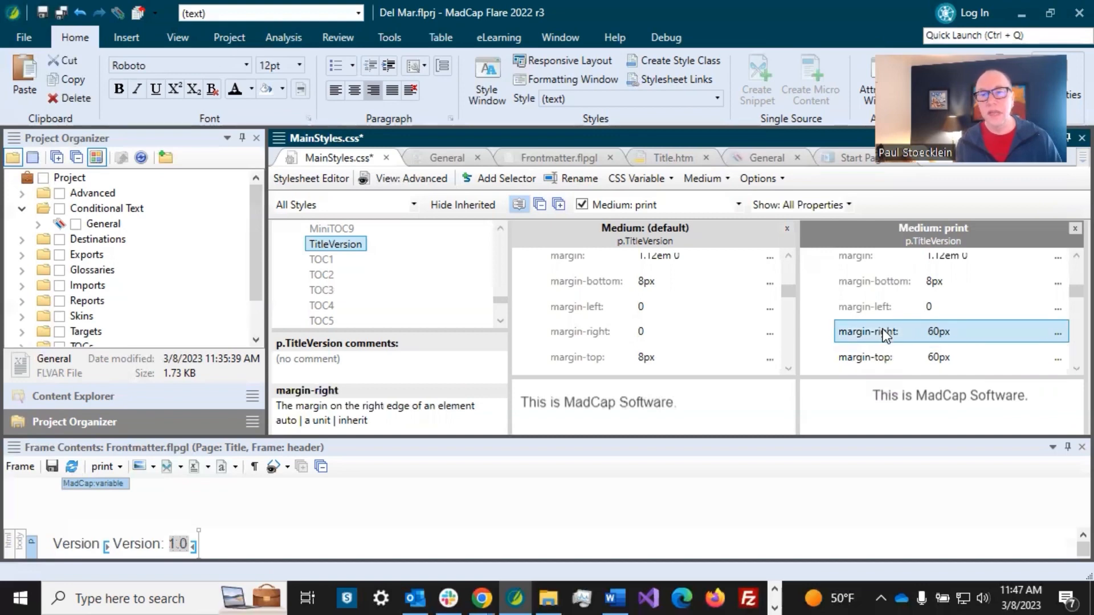
{"action": "left_click", "coordinate": [57, 17]}
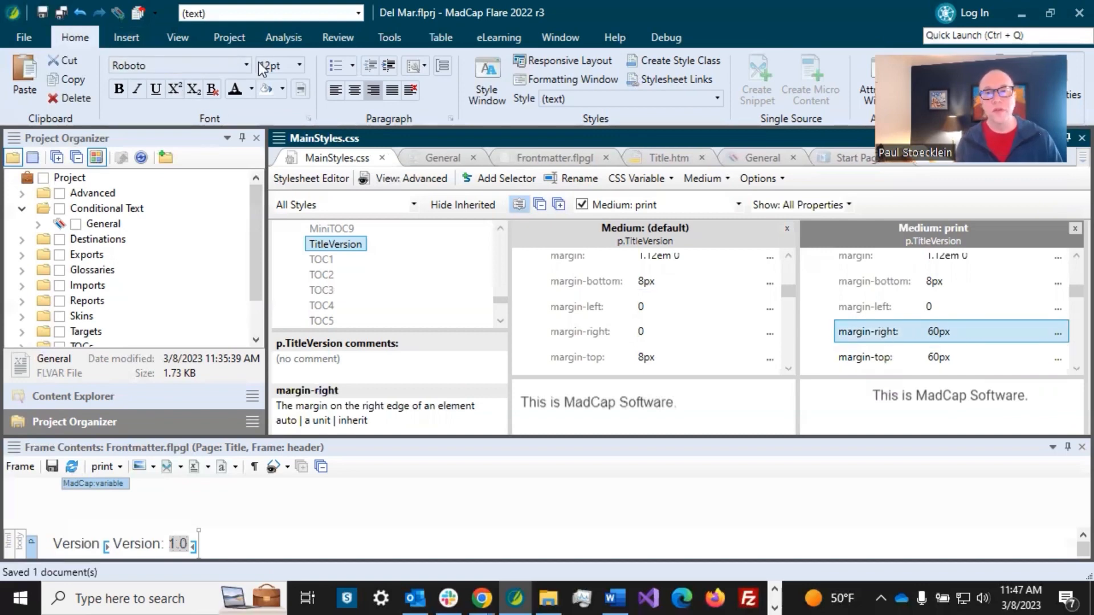
Step: Limit the display to properties set in this or an imported stylesheet and turn off property grouping
{"action": "left_click", "coordinate": [849, 205]}
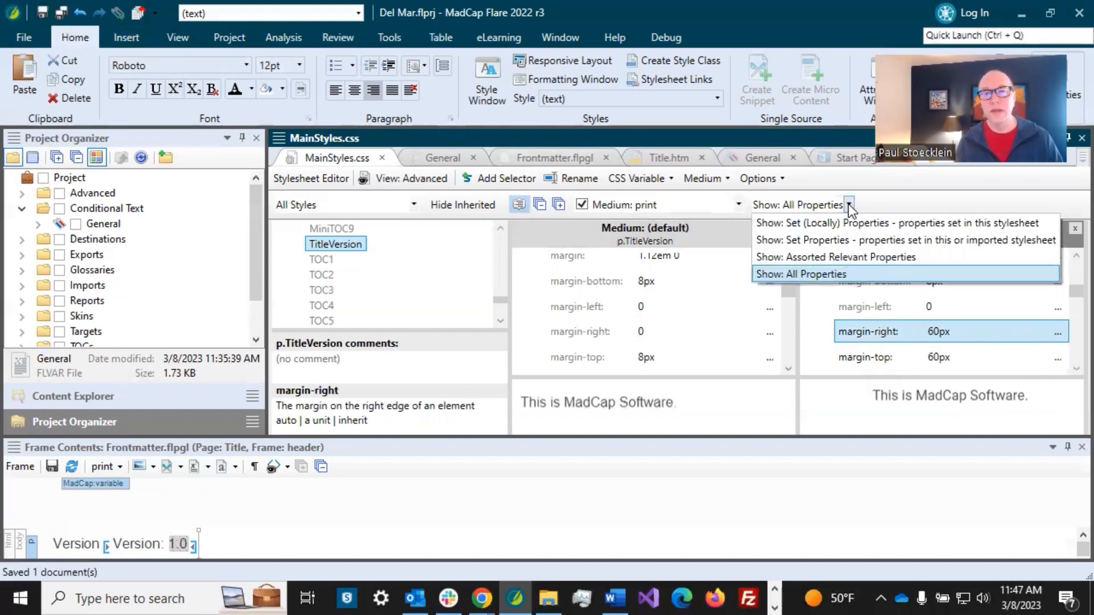
{"action": "left_click", "coordinate": [822, 237]}
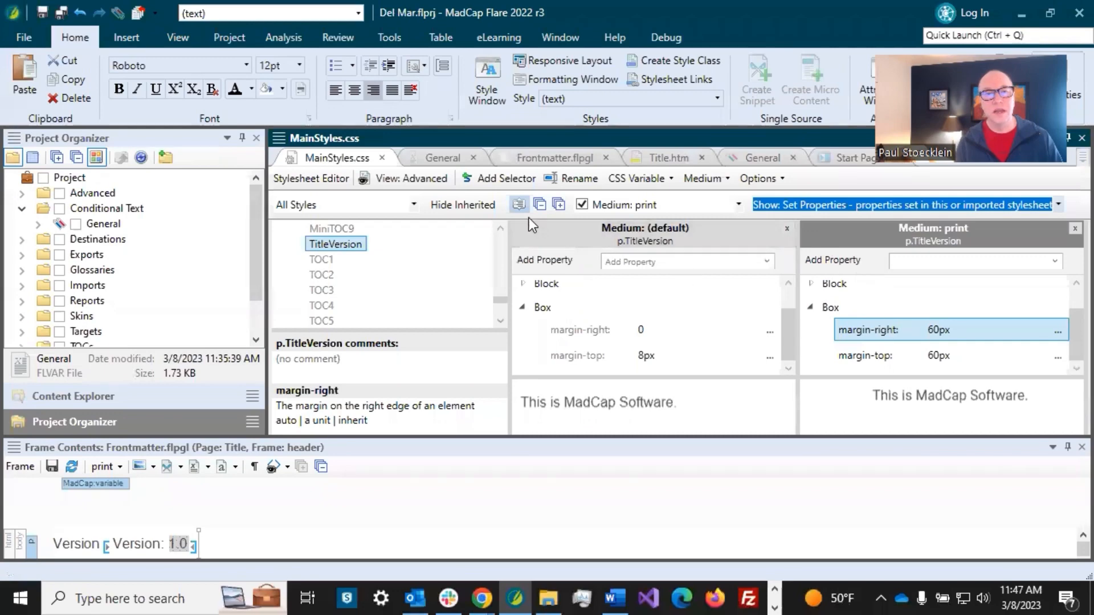
{"action": "left_click", "coordinate": [521, 206]}
{"action": "left_click", "coordinate": [977, 336]}
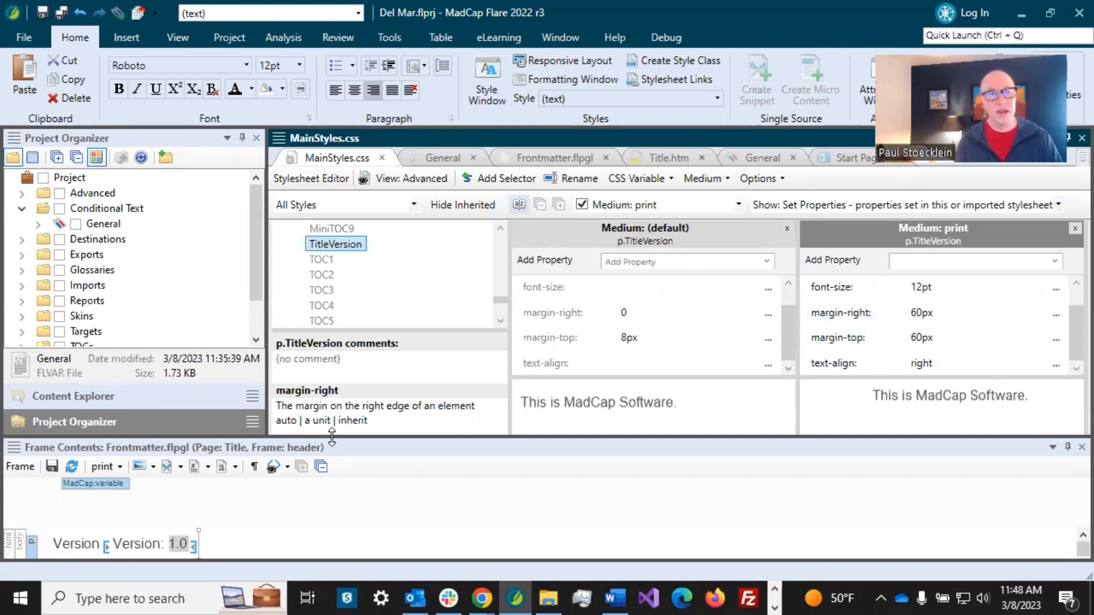
Step: Apply the p.TitleVersion style to the version paragraph in the Title page's header frame and save everything
{"action": "left_click", "coordinate": [212, 542]}
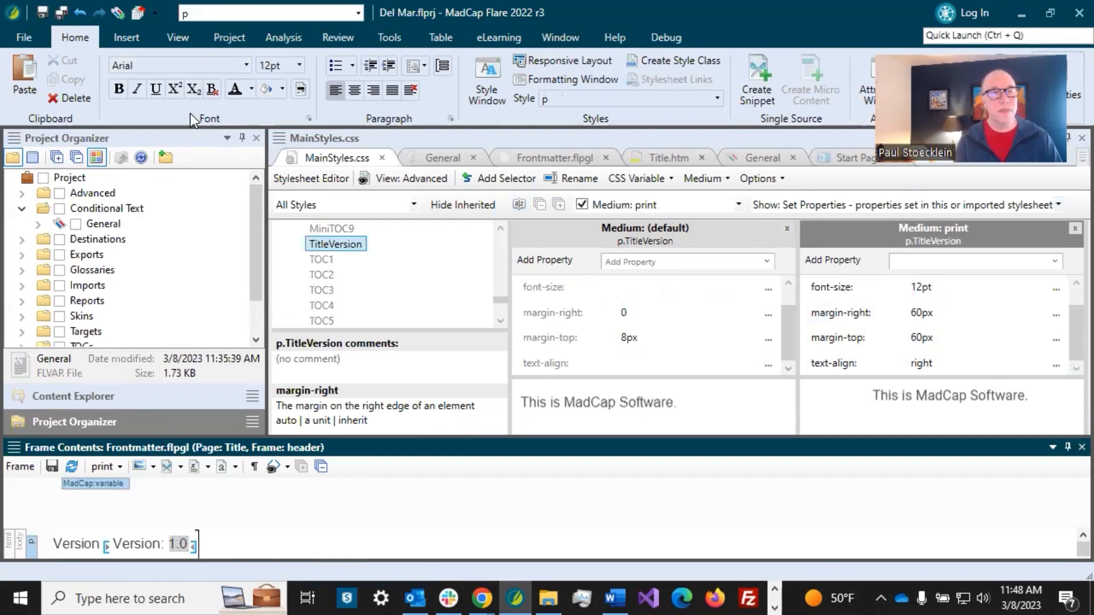
{"action": "right_click", "coordinate": [534, 101]}
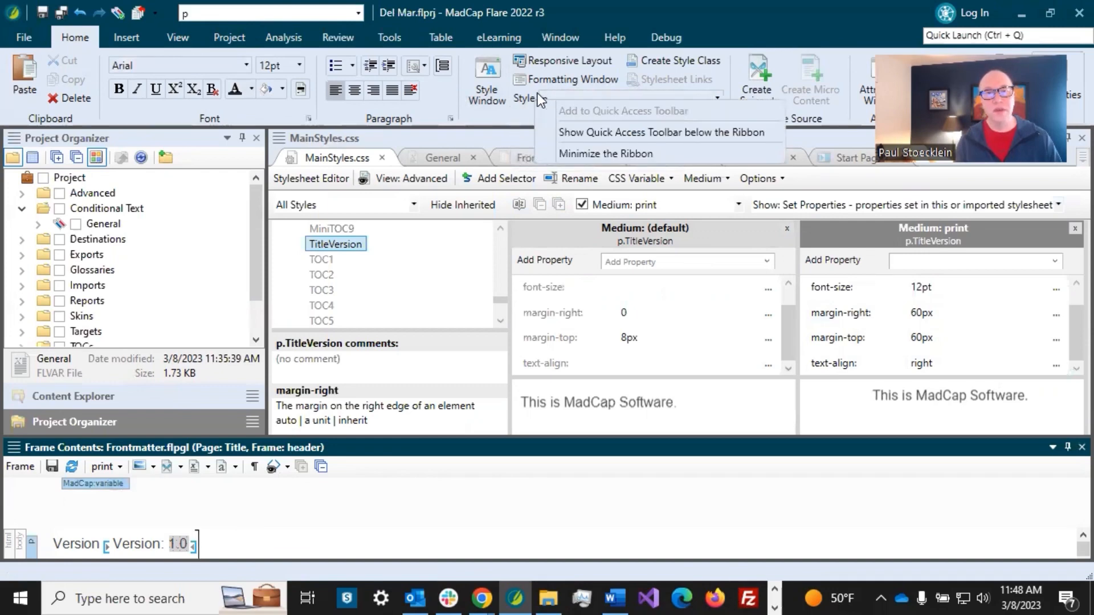
{"action": "left_click", "coordinate": [358, 12]}
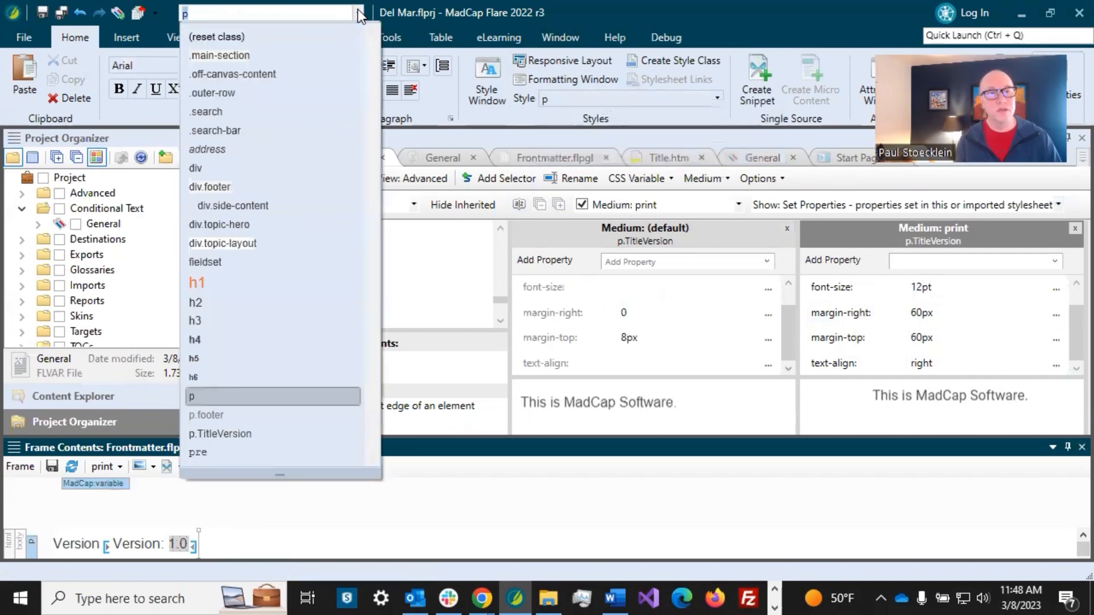
{"action": "left_click", "coordinate": [224, 433]}
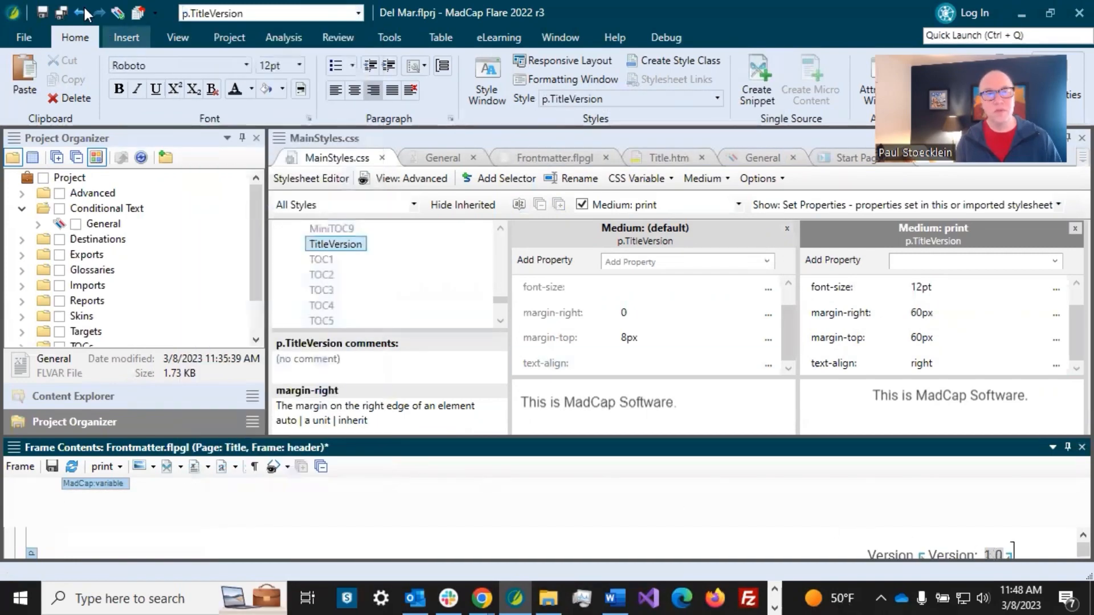
{"action": "left_click", "coordinate": [61, 11]}
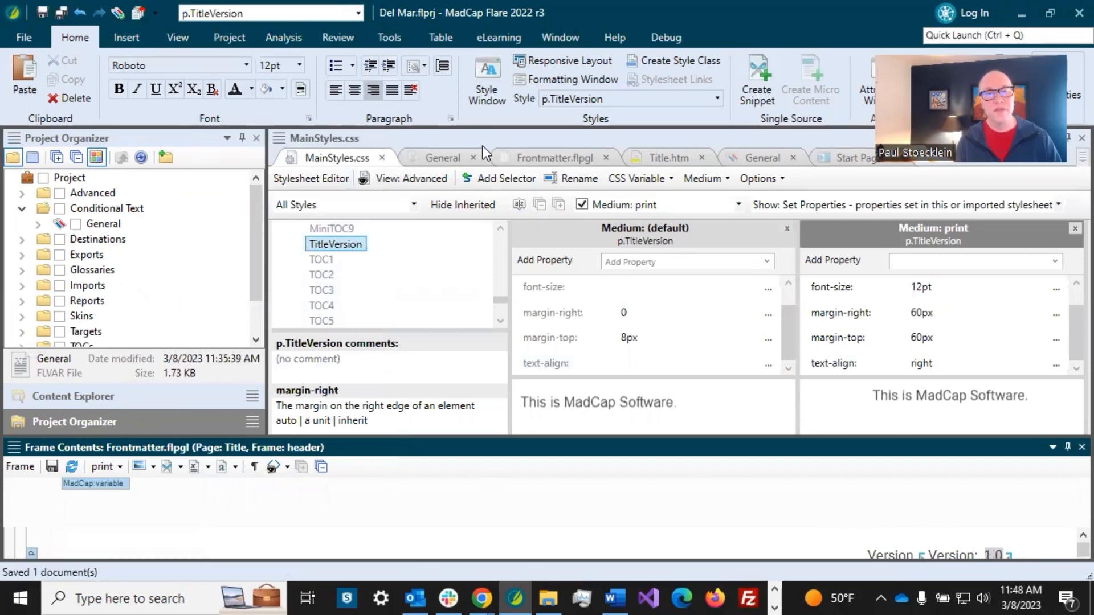
Step: Return to the Frontmatter page layout, close the frame contents, and lower the Title page body frame's top edge to about 4.9 in from the page top
{"action": "left_click", "coordinate": [565, 158]}
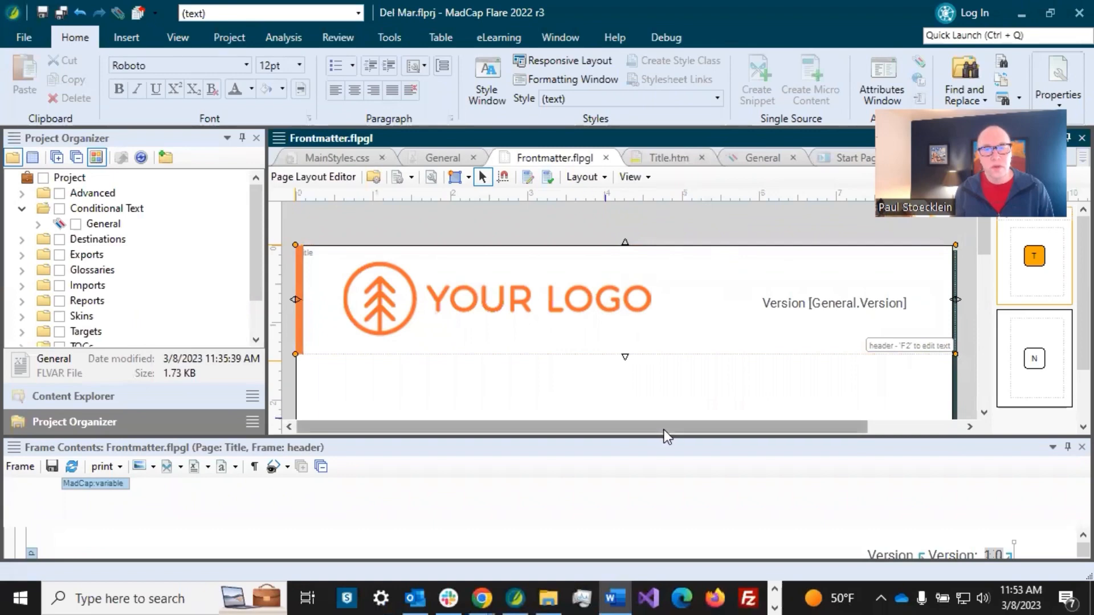
{"action": "left_click", "coordinate": [1080, 448]}
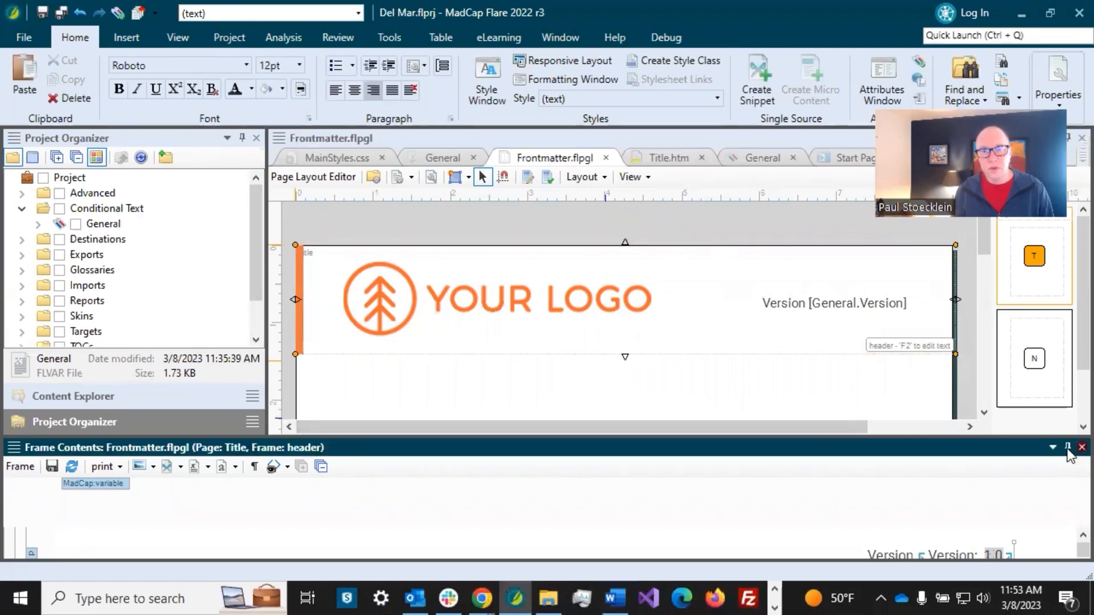
{"action": "left_click", "coordinate": [605, 436]}
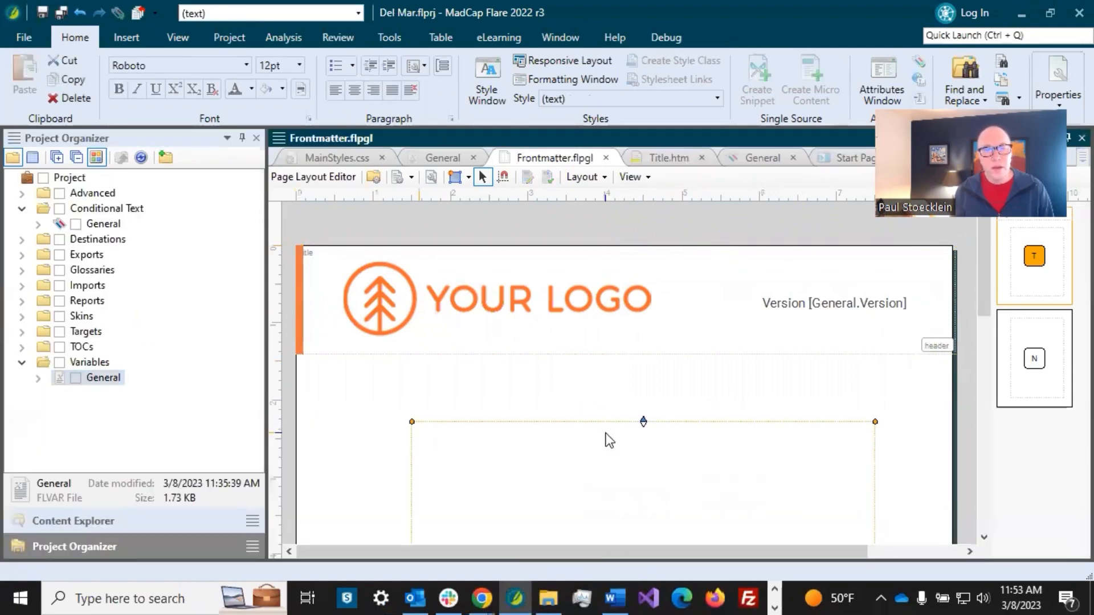
{"action": "scroll", "coordinate": [606, 433], "scroll_direction": "down", "scroll_amount": 3}
{"action": "left_click_drag", "start_coordinate": [643, 321], "coordinate": [643, 519]}
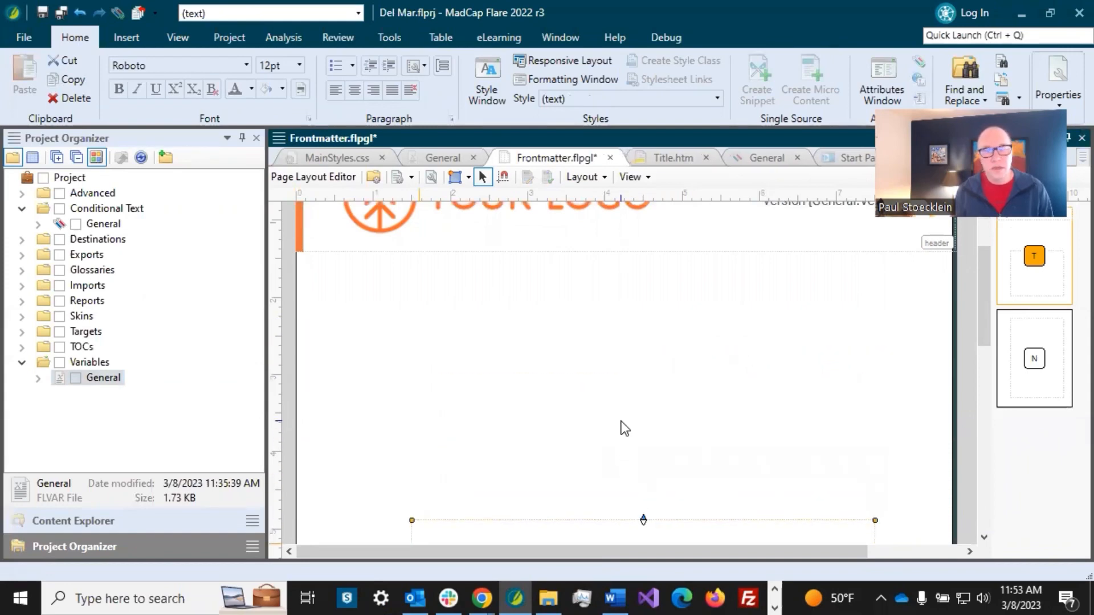
{"action": "left_click", "coordinate": [629, 377]}
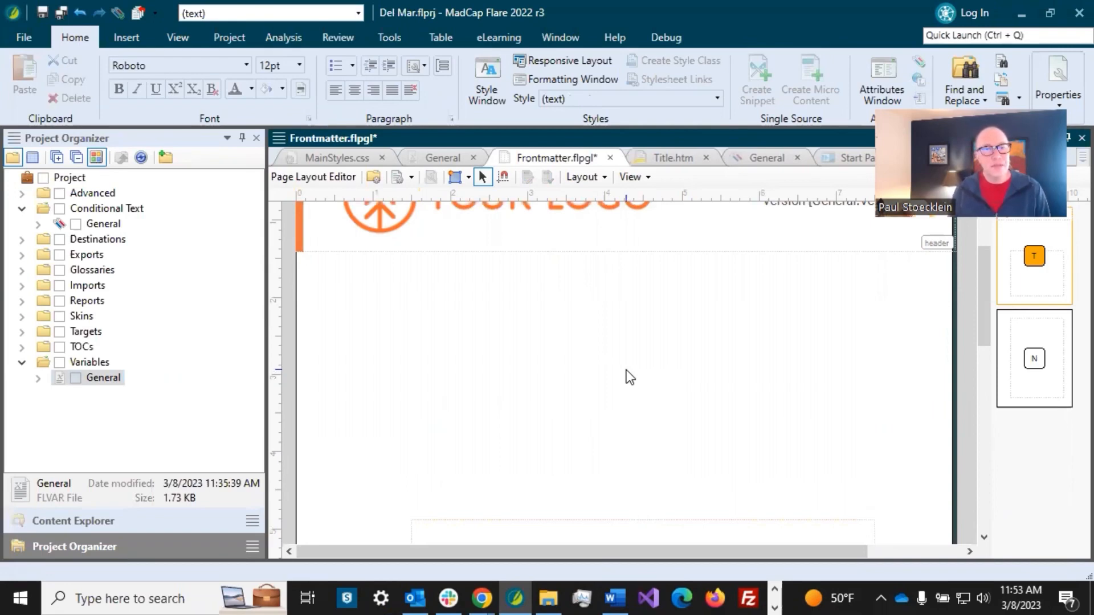
Step: Try to place image-business.jpg from the HeroImage folder in a new image frame on the Title page
{"action": "left_click", "coordinate": [138, 521]}
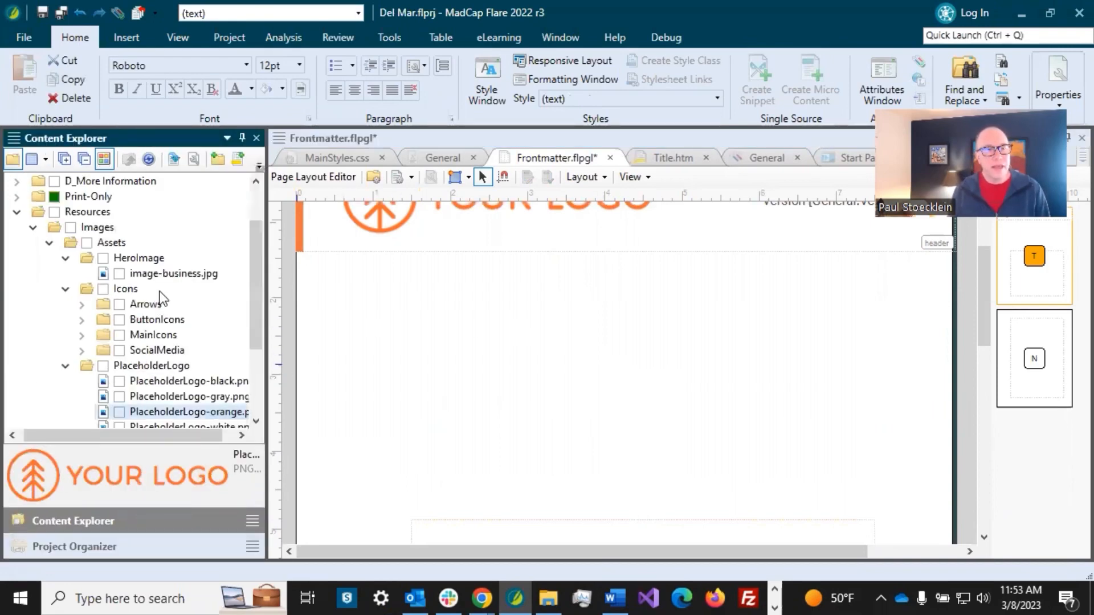
{"action": "left_click", "coordinate": [147, 275]}
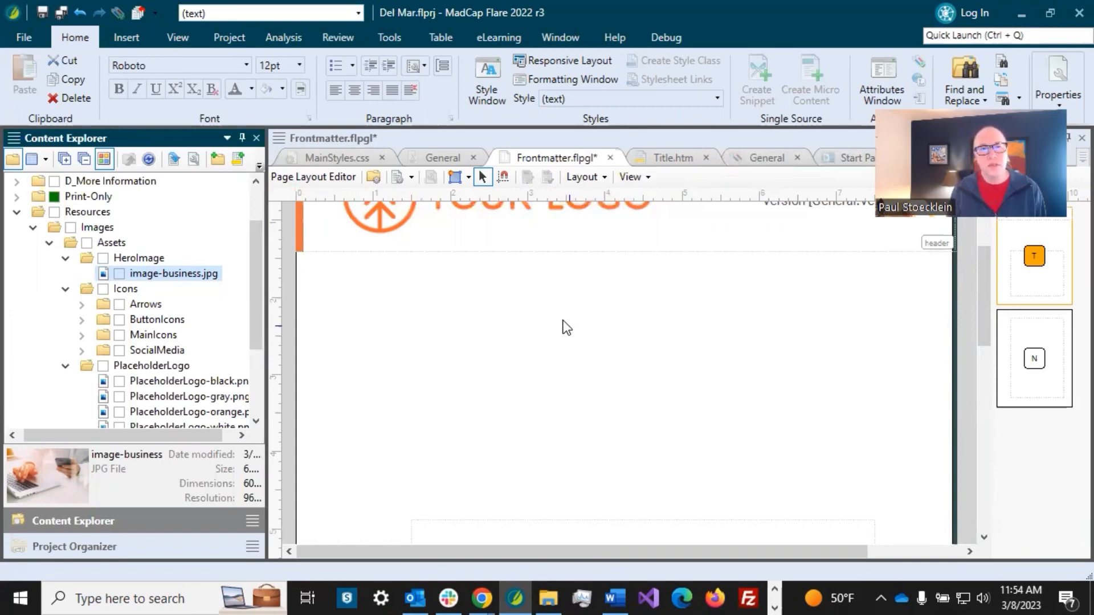
{"action": "left_click", "coordinate": [467, 181]}
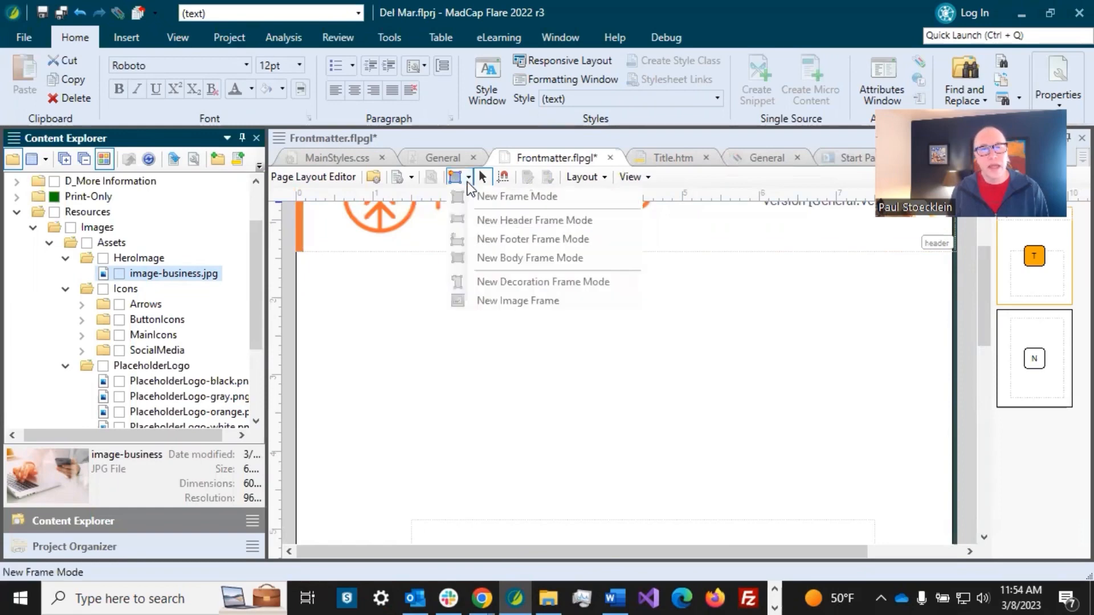
{"action": "left_click", "coordinate": [430, 285]}
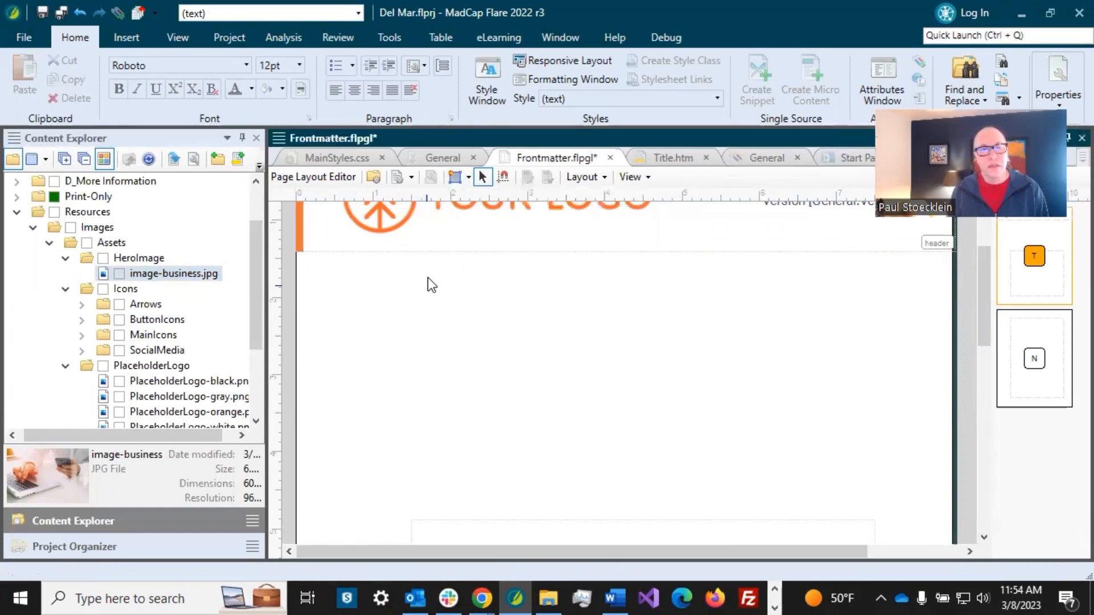
{"action": "left_click", "coordinate": [468, 177]}
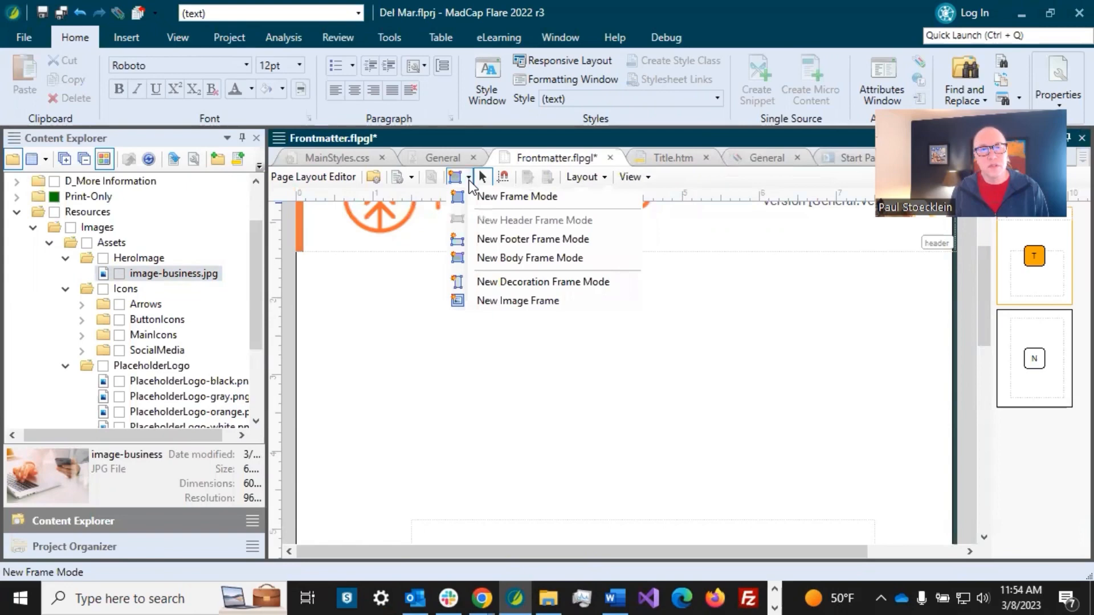
{"action": "left_click", "coordinate": [491, 300]}
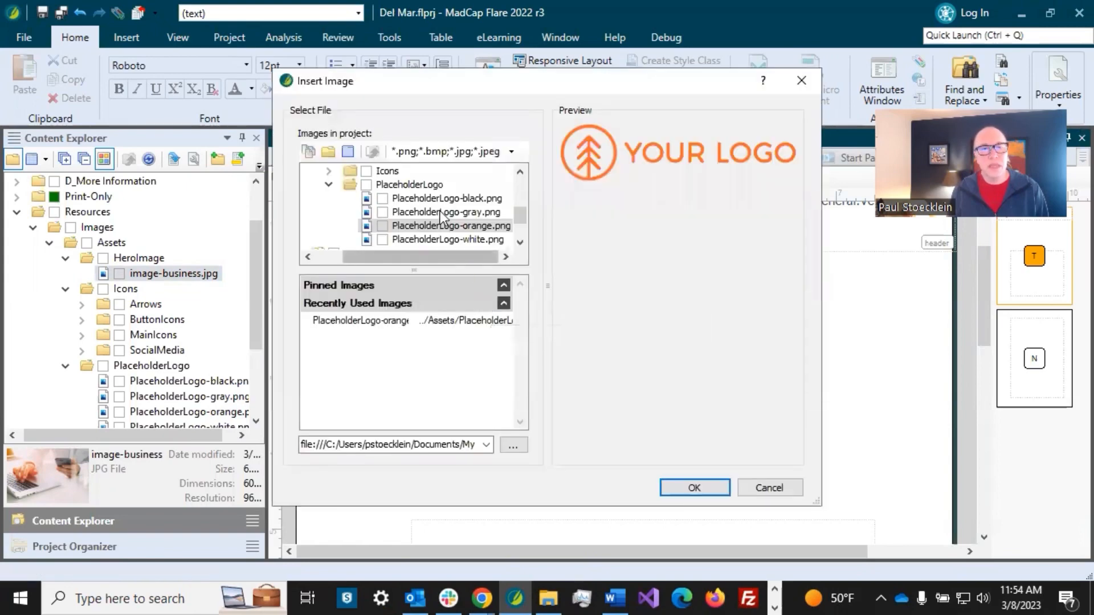
{"action": "left_click", "coordinate": [328, 185]}
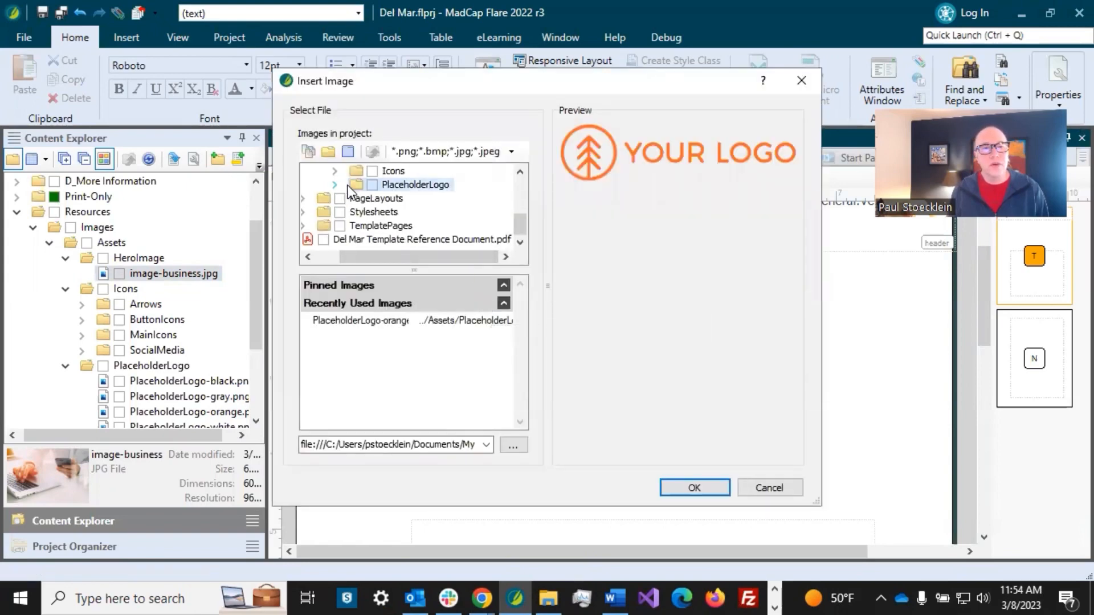
{"action": "scroll", "coordinate": [347, 185], "scroll_direction": "up", "scroll_amount": 1}
{"action": "left_click", "coordinate": [336, 199]}
{"action": "left_click", "coordinate": [387, 213]}
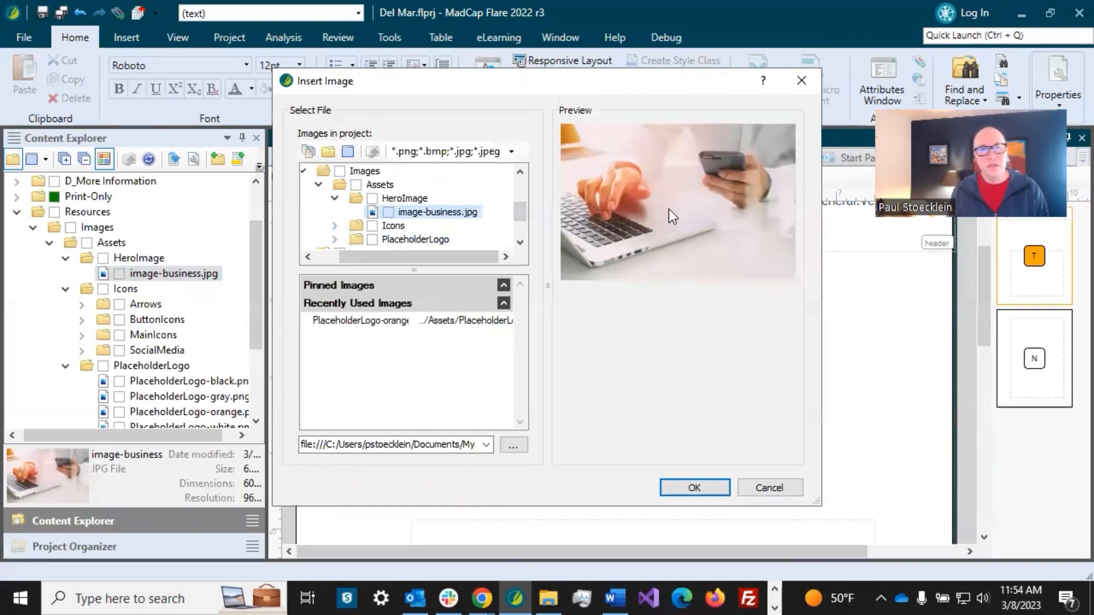
{"action": "left_click", "coordinate": [694, 489]}
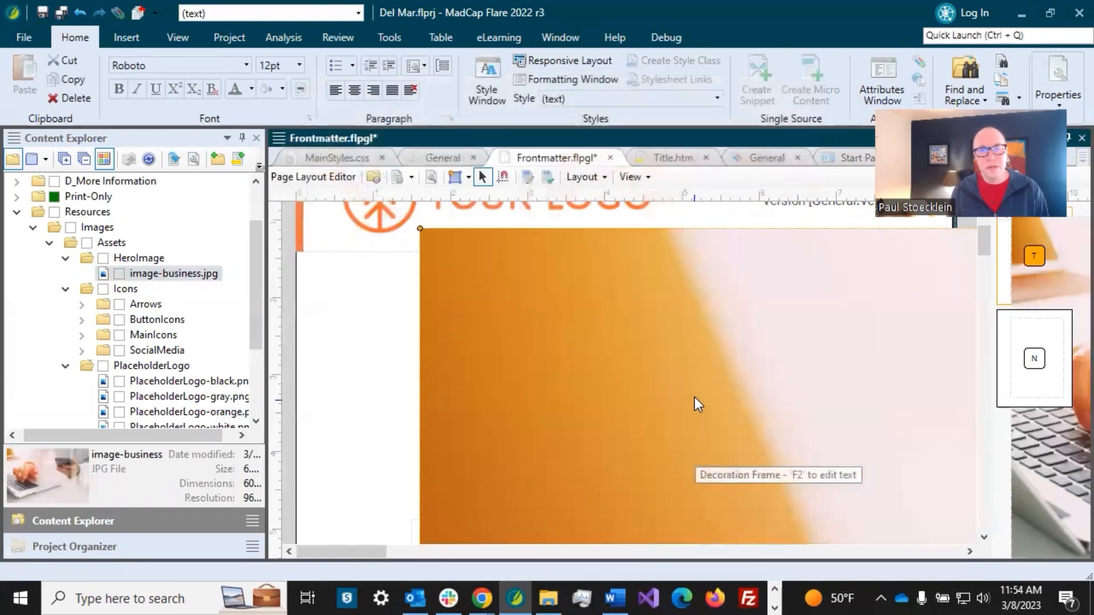
Step: Look over the inserted image-business.jpg frame on the Title page and undo its insertion
{"action": "scroll", "coordinate": [695, 394], "scroll_direction": "down", "scroll_amount": 5}
{"action": "scroll", "coordinate": [689, 394], "scroll_direction": "down", "scroll_amount": 5}
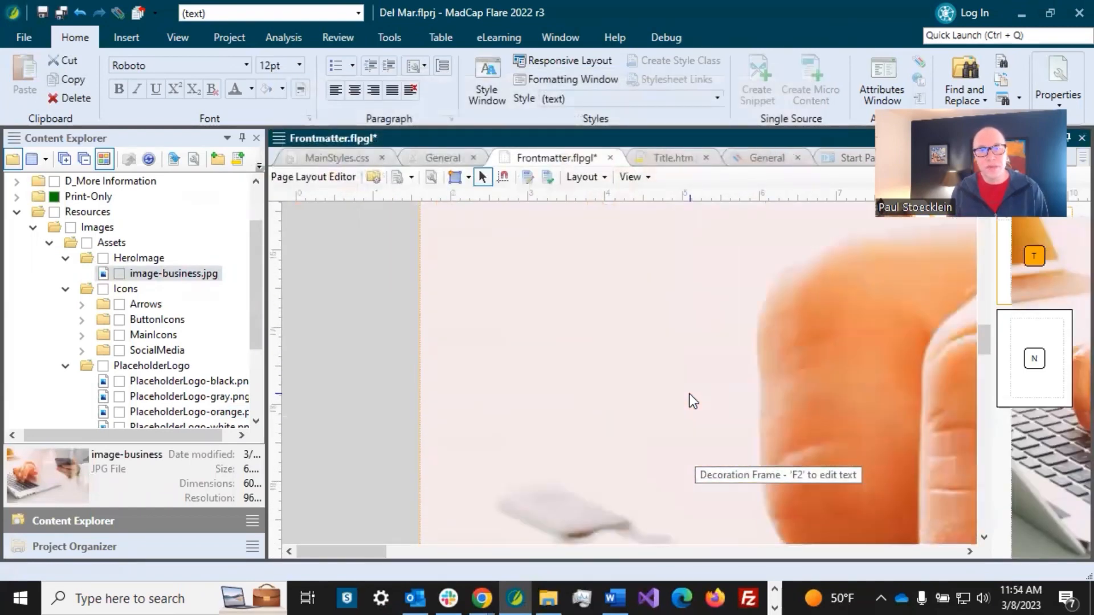
{"action": "scroll", "coordinate": [688, 385], "scroll_direction": "up", "scroll_amount": 10}
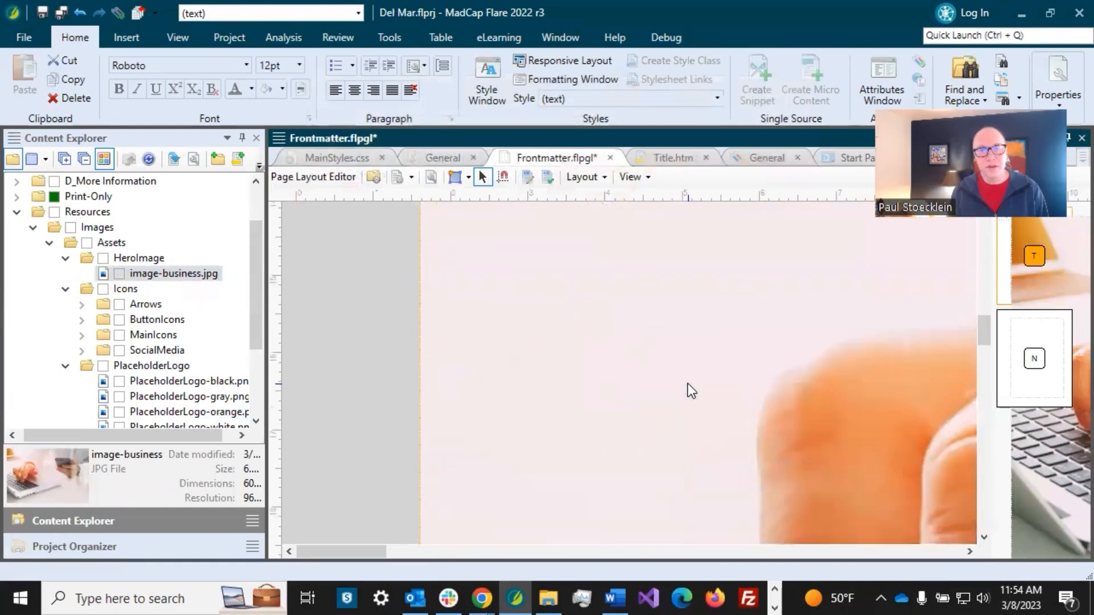
{"action": "scroll", "coordinate": [688, 388], "scroll_direction": "up", "scroll_amount": 3}
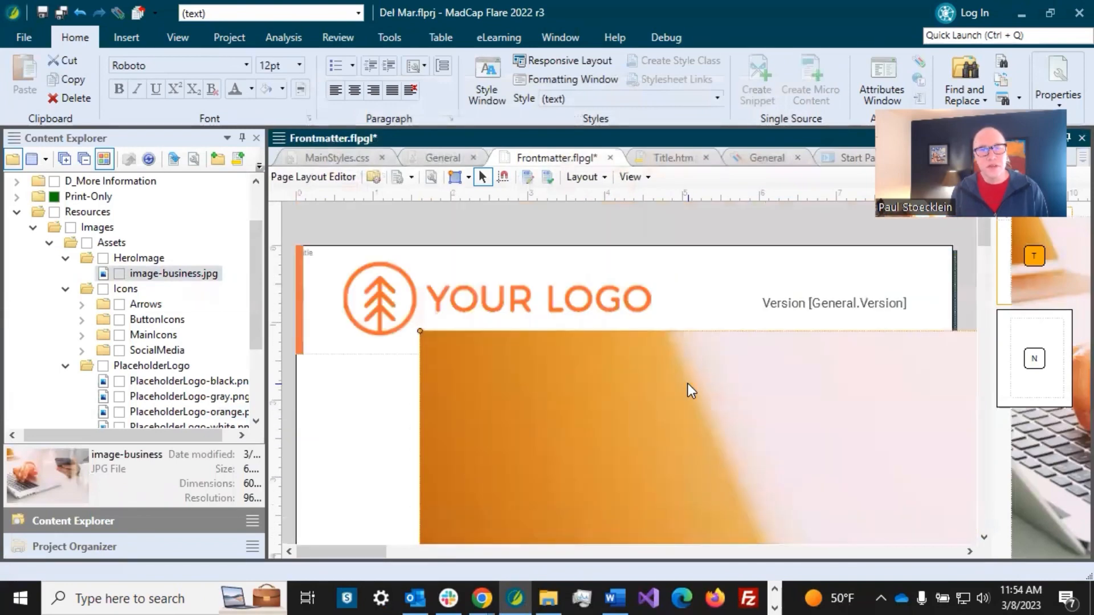
{"action": "left_click", "coordinate": [83, 12]}
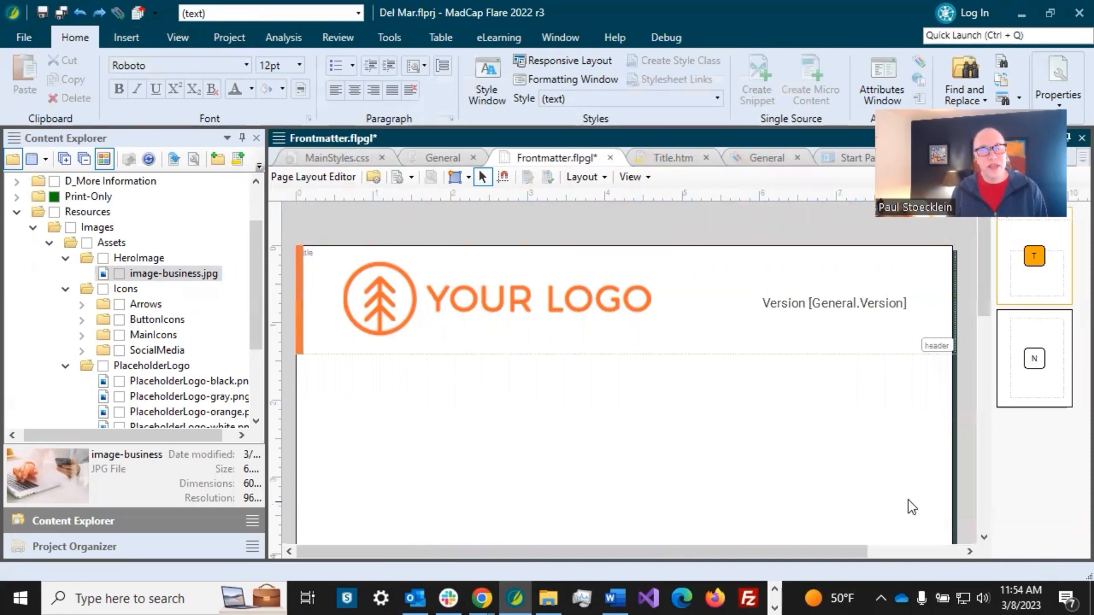
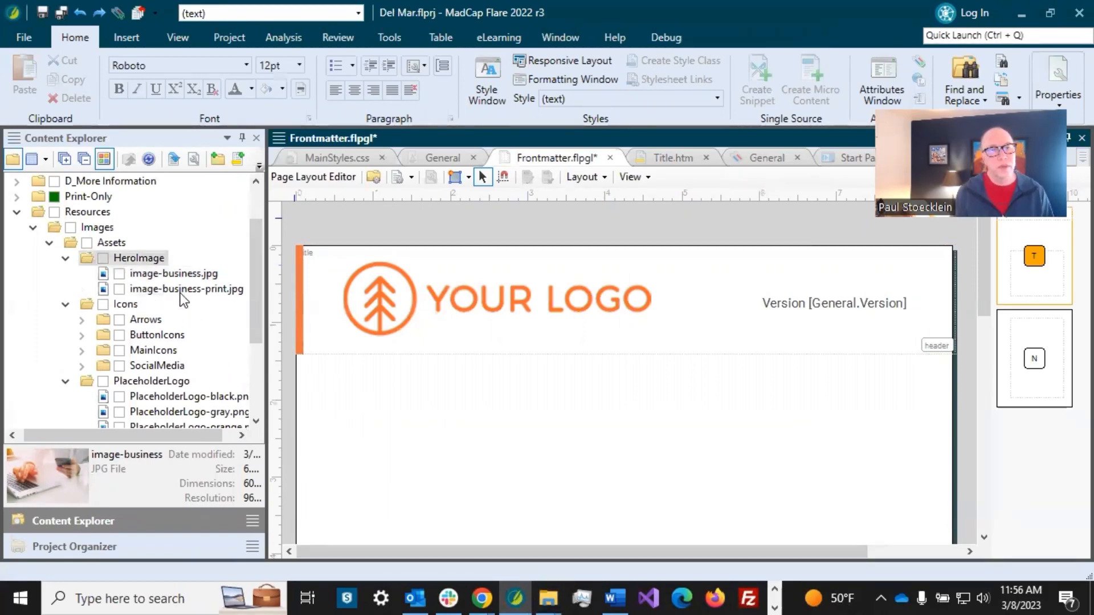
Step: Insert a new image frame containing image-business-print.jpg from the HeroImage folder on the Title page
{"action": "left_click", "coordinate": [181, 293]}
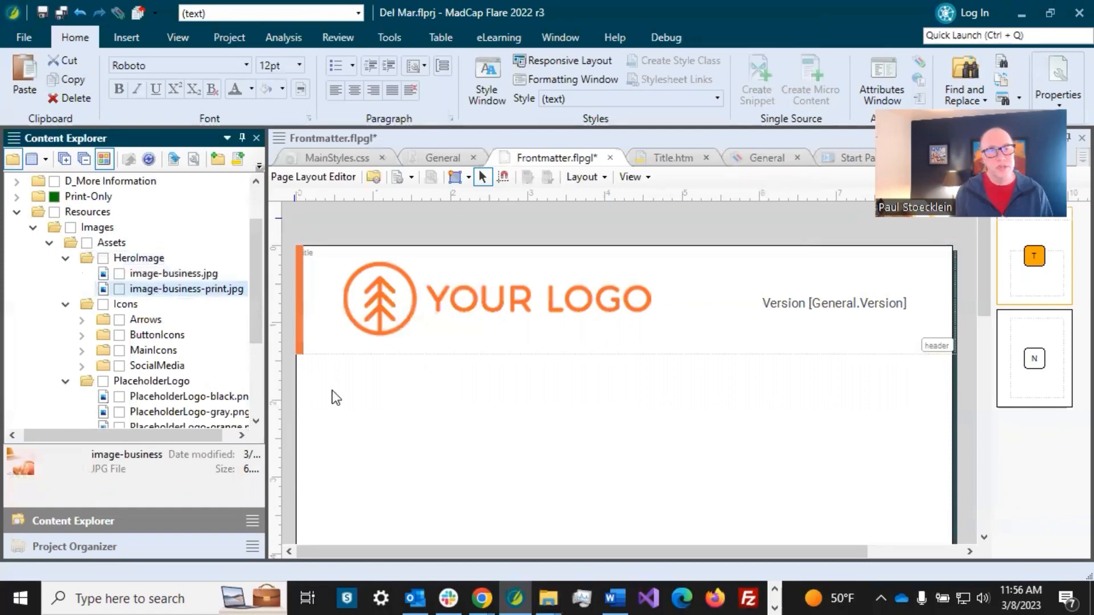
{"action": "left_click", "coordinate": [424, 370]}
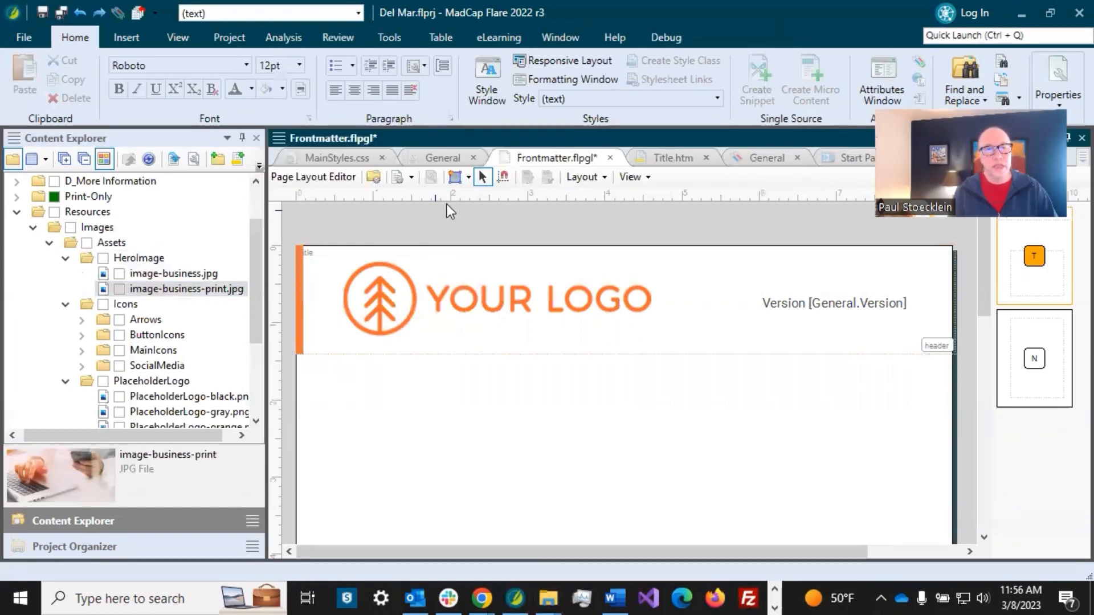
{"action": "left_click", "coordinate": [468, 177]}
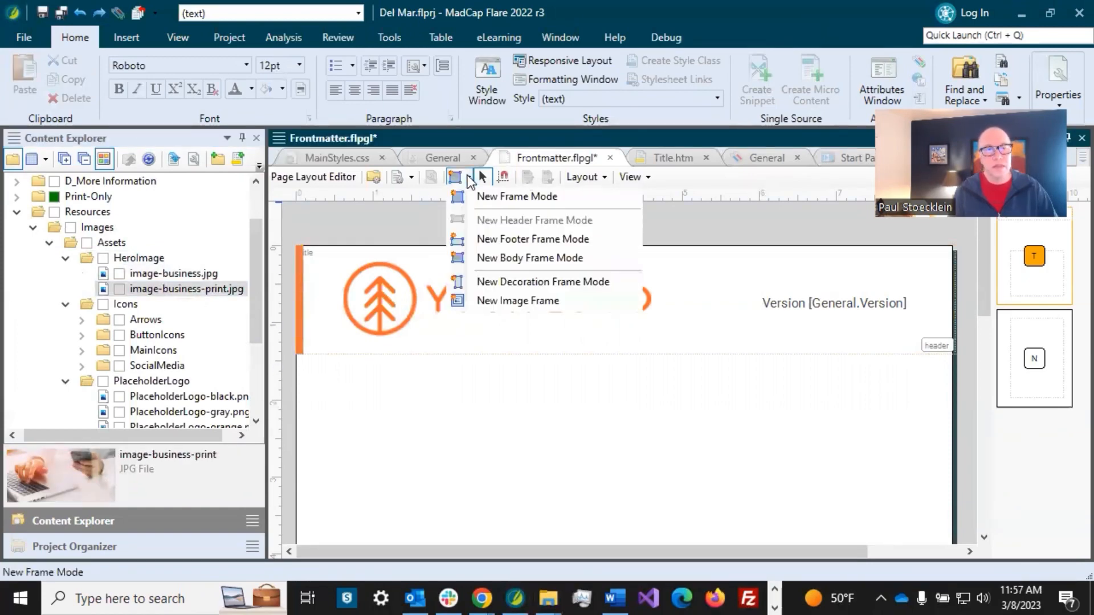
{"action": "left_click", "coordinate": [487, 300]}
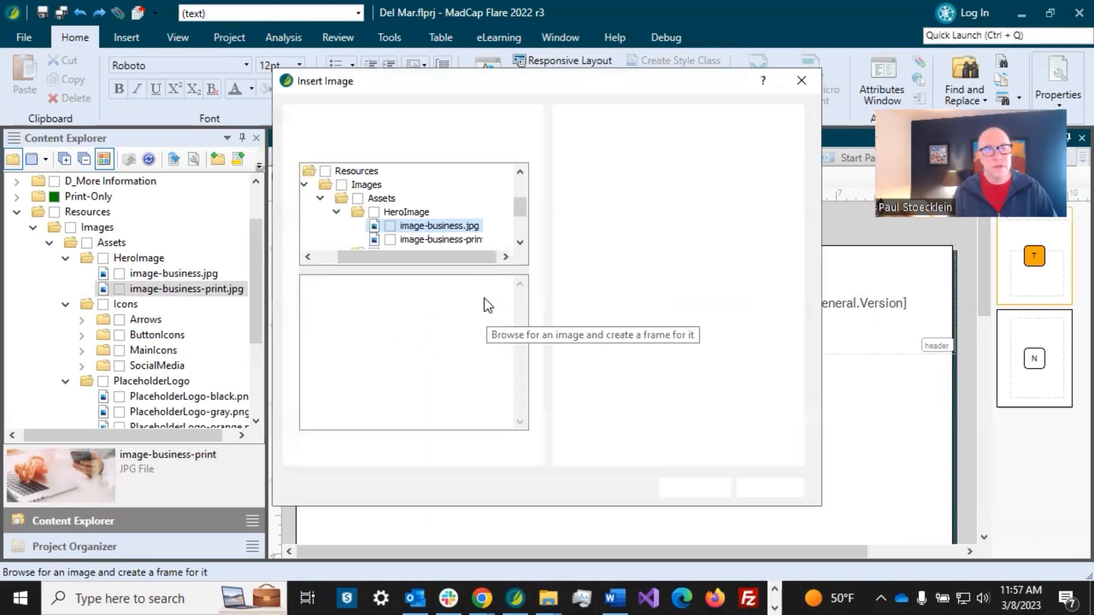
{"action": "left_click", "coordinate": [439, 239]}
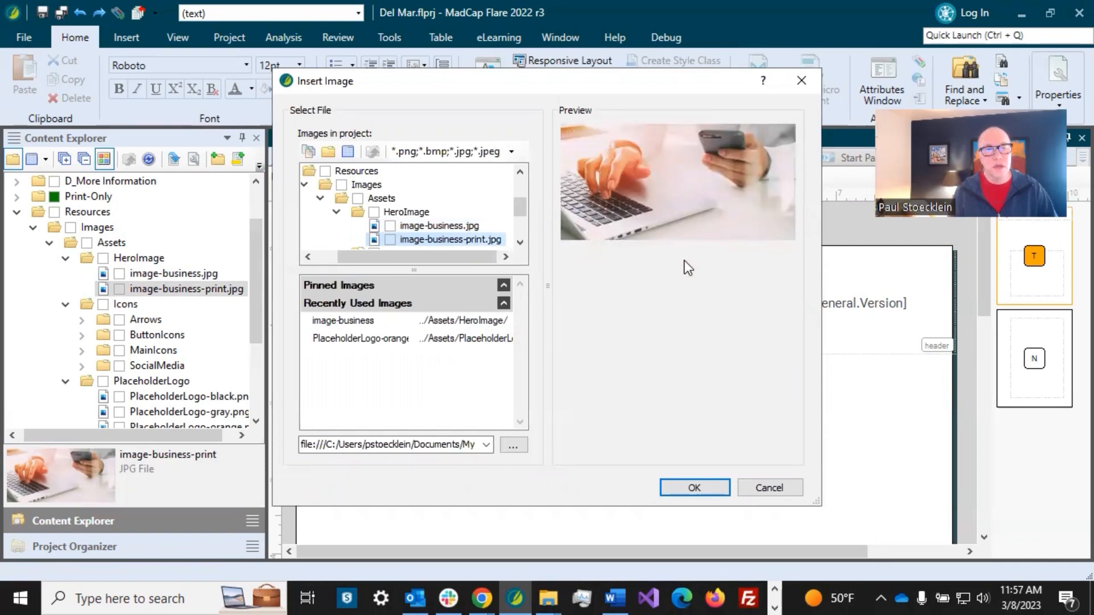
{"action": "left_click", "coordinate": [701, 488]}
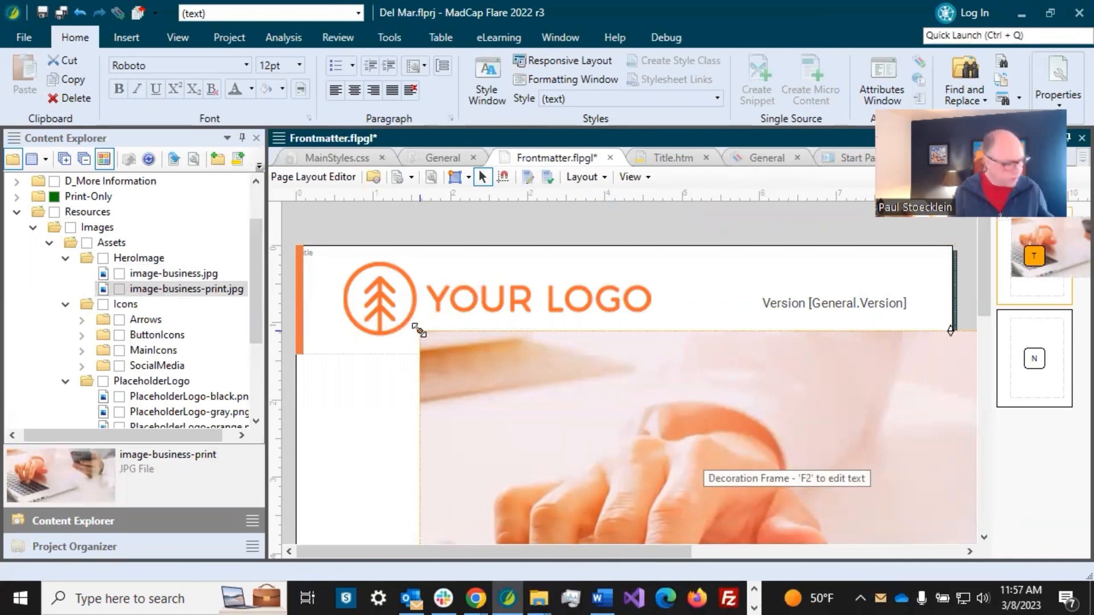
Step: Resize and move the hero image frame directly below the header so it spans the page width, about 8.5 in, and save the page layout
{"action": "left_click_drag", "start_coordinate": [419, 331], "coordinate": [700, 480]}
{"action": "left_click_drag", "start_coordinate": [797, 500], "coordinate": [618, 421]}
{"action": "left_click_drag", "start_coordinate": [725, 457], "coordinate": [405, 391]}
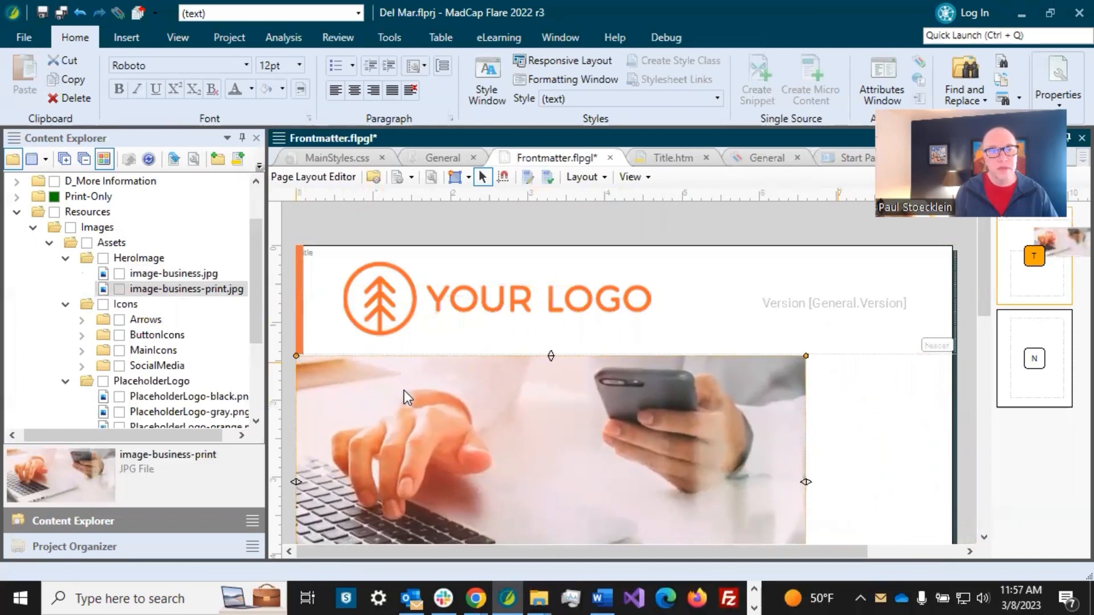
{"action": "scroll", "coordinate": [723, 405], "scroll_direction": "down", "scroll_amount": 2}
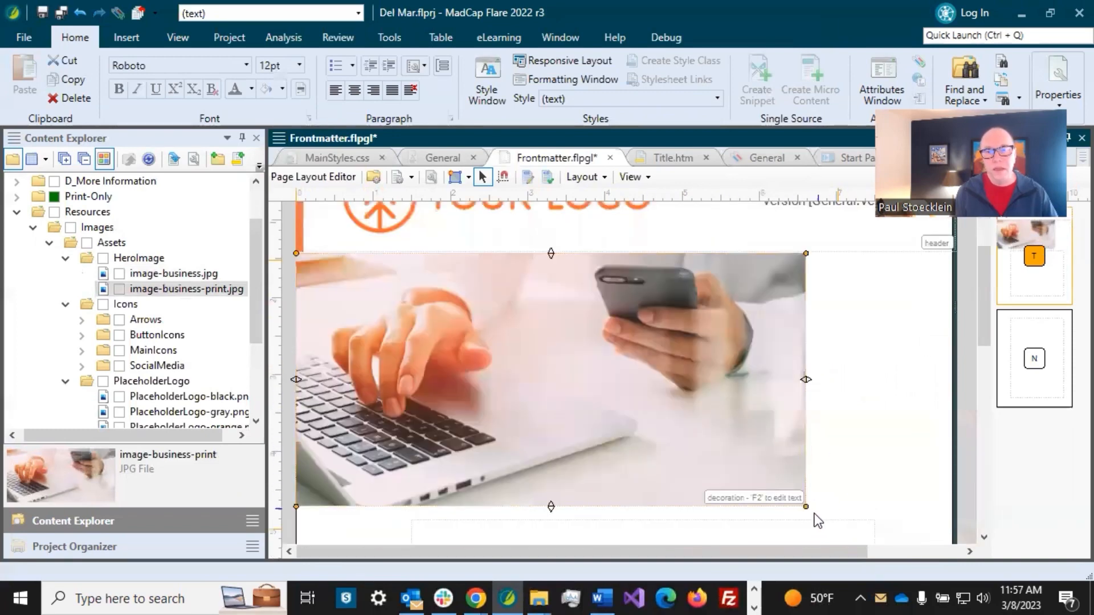
{"action": "left_click_drag", "start_coordinate": [806, 507], "coordinate": [948, 538]}
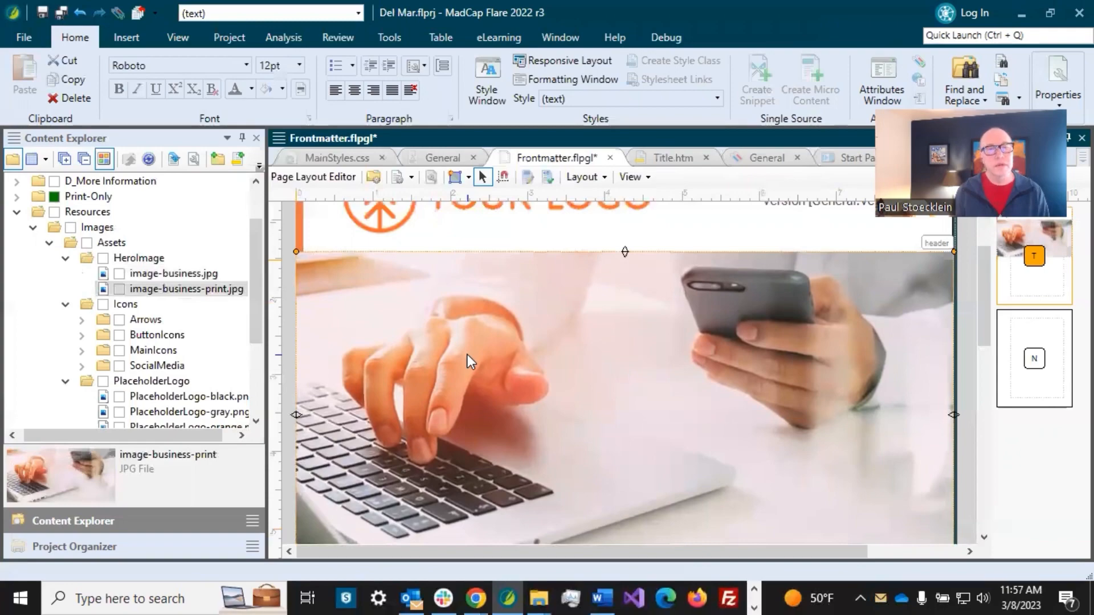
{"action": "left_click", "coordinate": [42, 12]}
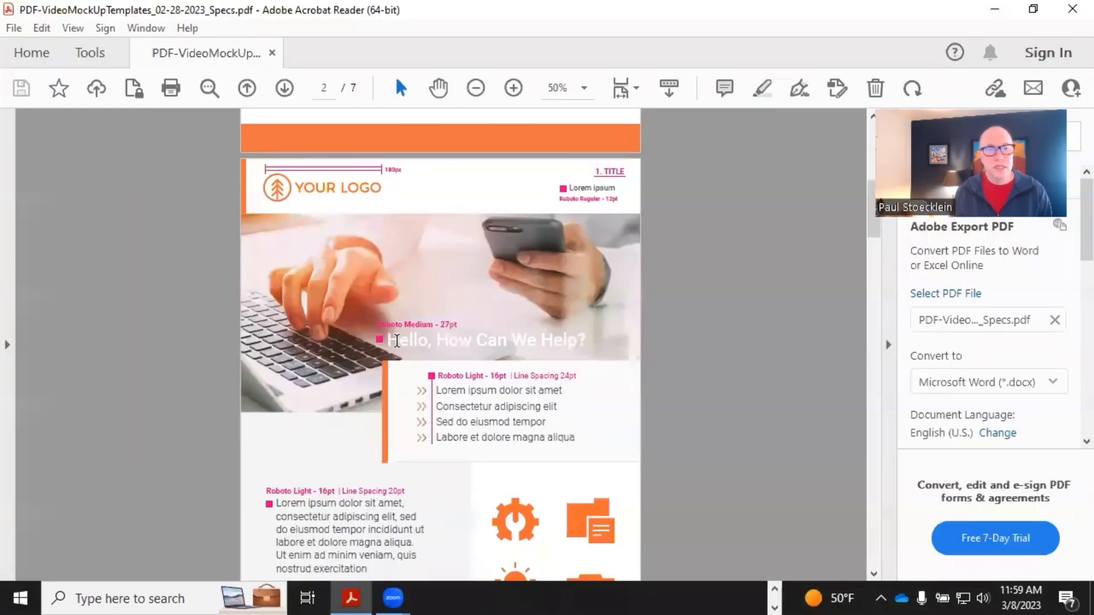
Step: In the PDF mockup in Acrobat Reader, examine the title page's white heading, bulleted list and paragraph text with their font specifications
{"action": "left_click_drag", "start_coordinate": [389, 340], "coordinate": [581, 354]}
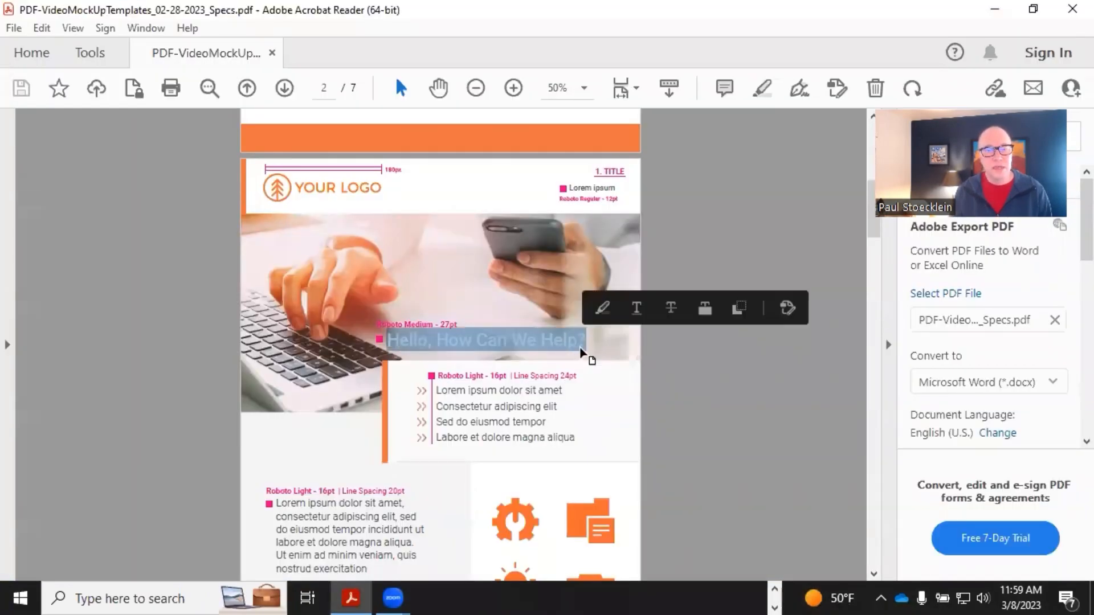
{"action": "left_click", "coordinate": [504, 343]}
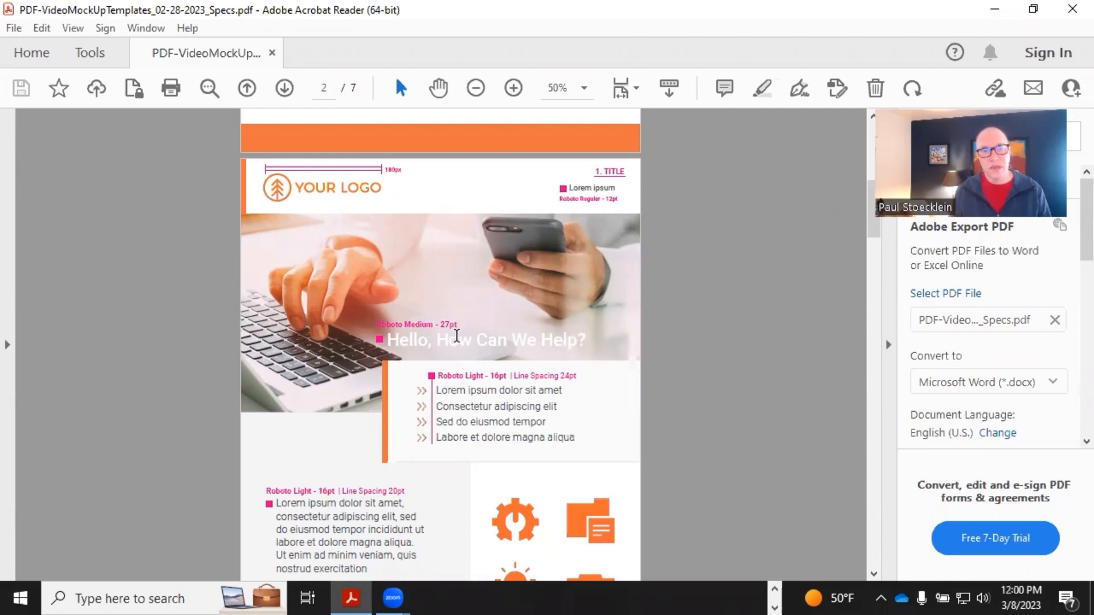
{"action": "left_click_drag", "start_coordinate": [388, 339], "coordinate": [471, 340]}
{"action": "left_click_drag", "start_coordinate": [334, 517], "coordinate": [393, 555]}
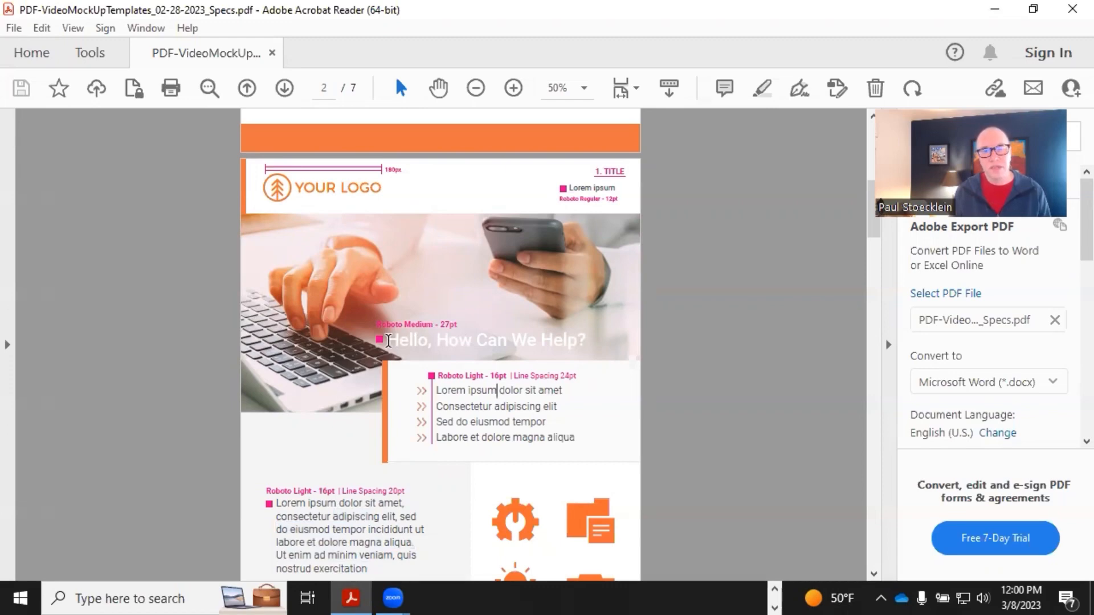
{"action": "mouse_move", "coordinate": [388, 341]}
{"action": "left_mouse_down"}
{"action": "mouse_move", "coordinate": [584, 342]}
{"action": "mouse_move", "coordinate": [564, 346]}
{"action": "left_mouse_up"}
{"action": "left_click", "coordinate": [561, 341]}
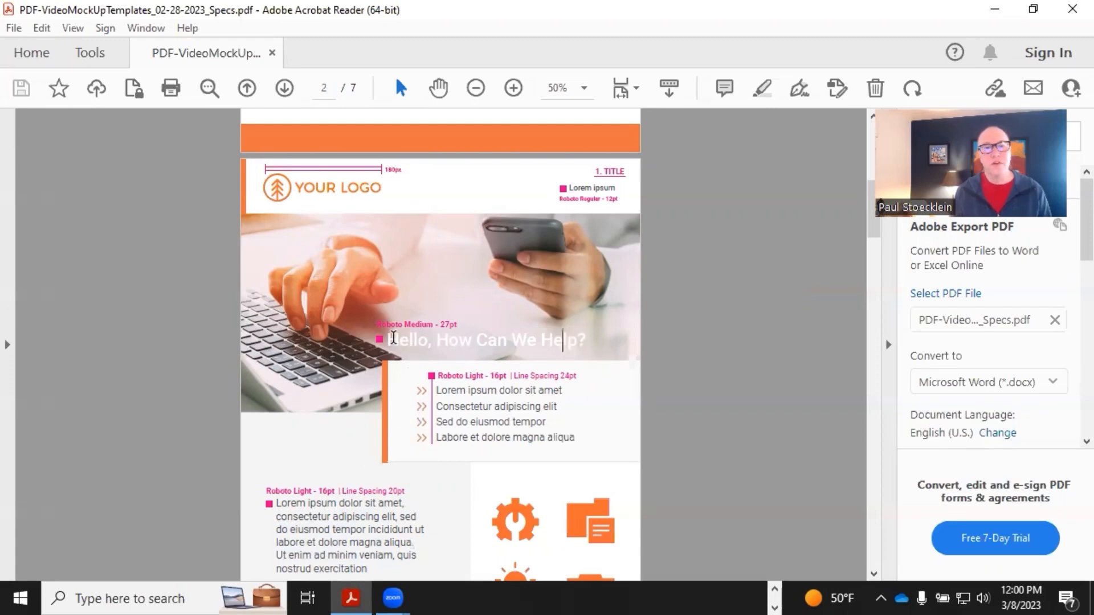
{"action": "left_click_drag", "start_coordinate": [393, 338], "coordinate": [593, 332]}
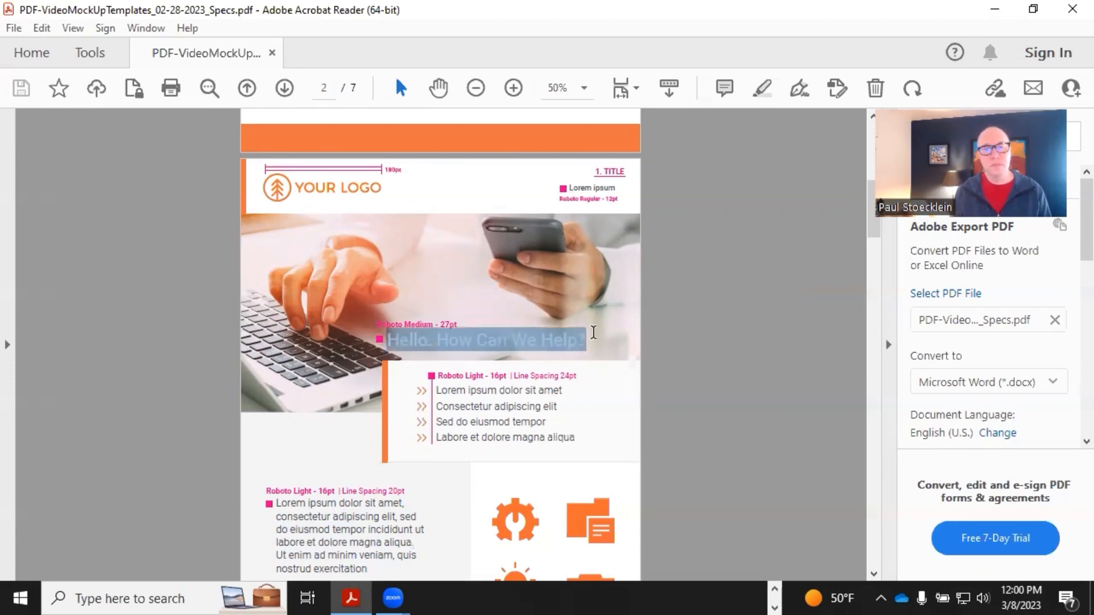
{"action": "left_click", "coordinate": [526, 349]}
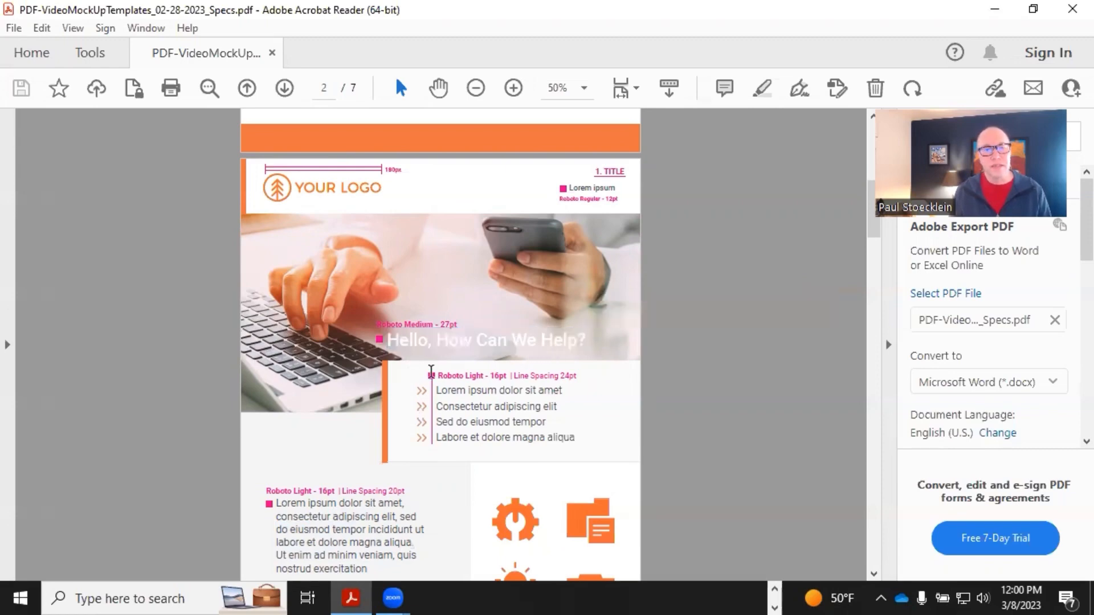
{"action": "left_click_drag", "start_coordinate": [436, 389], "coordinate": [472, 439]}
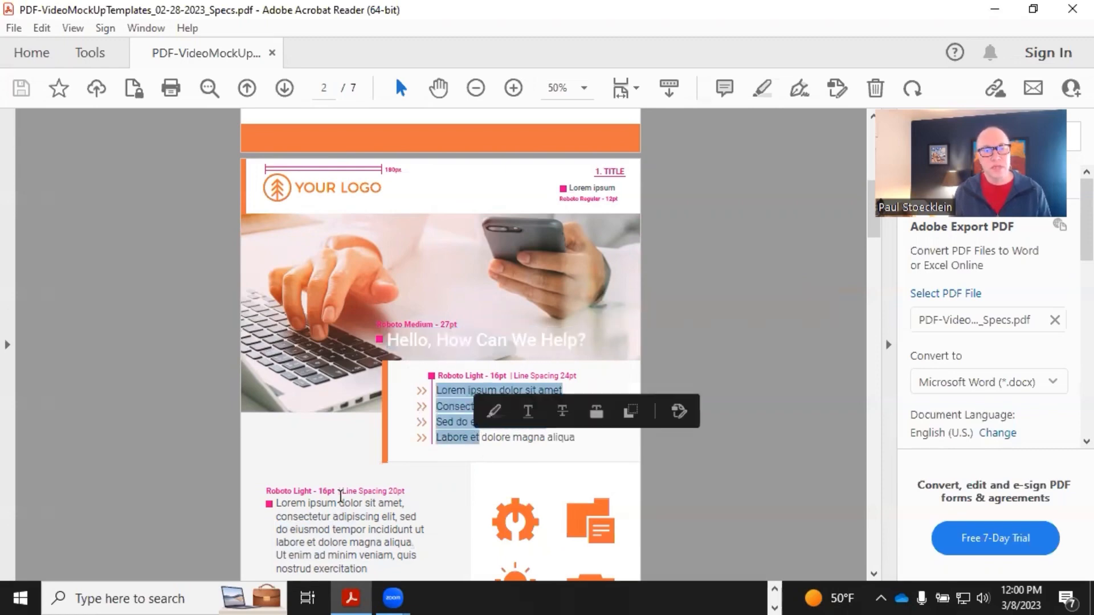
{"action": "left_click_drag", "start_coordinate": [308, 504], "coordinate": [351, 556]}
{"action": "left_click", "coordinate": [349, 552]}
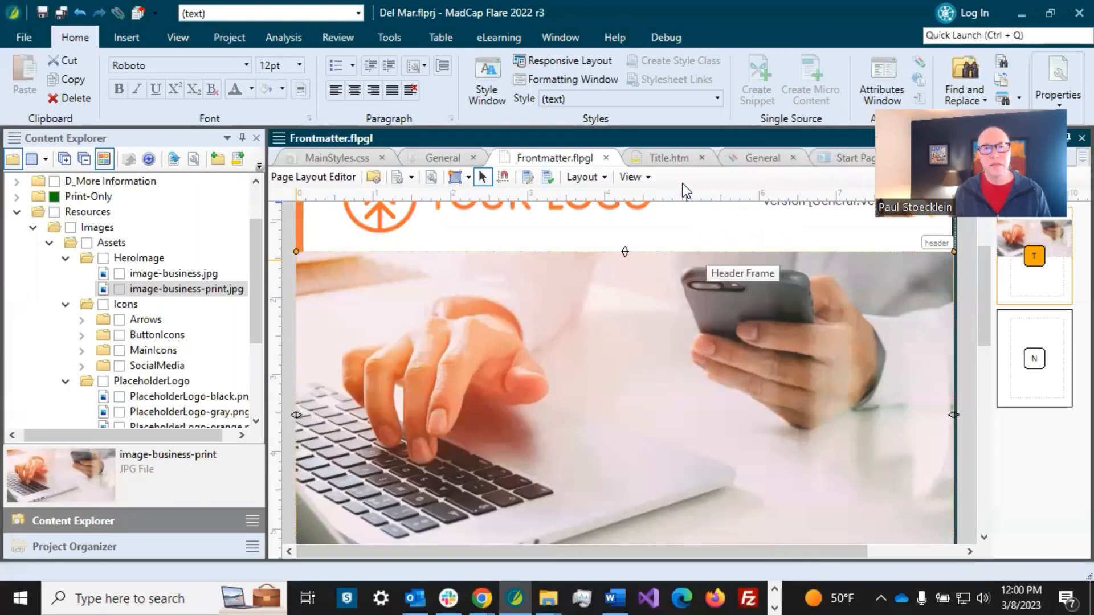
Step: Add a new variable named PDFTitle to the General variable set
{"action": "left_click", "coordinate": [668, 158]}
{"action": "left_click", "coordinate": [329, 268]}
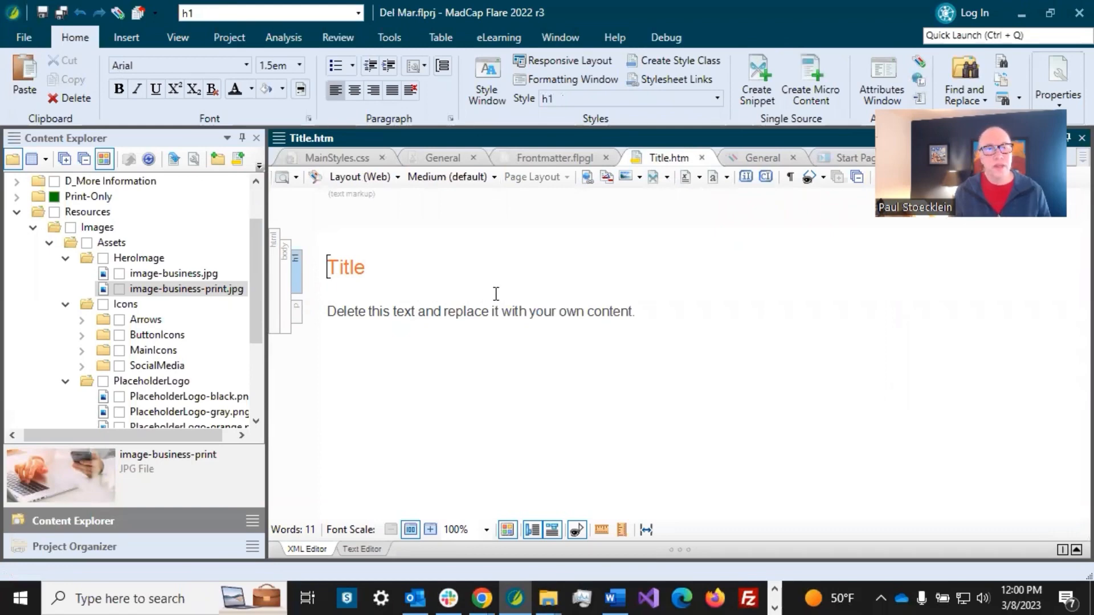
{"action": "left_click", "coordinate": [442, 159]}
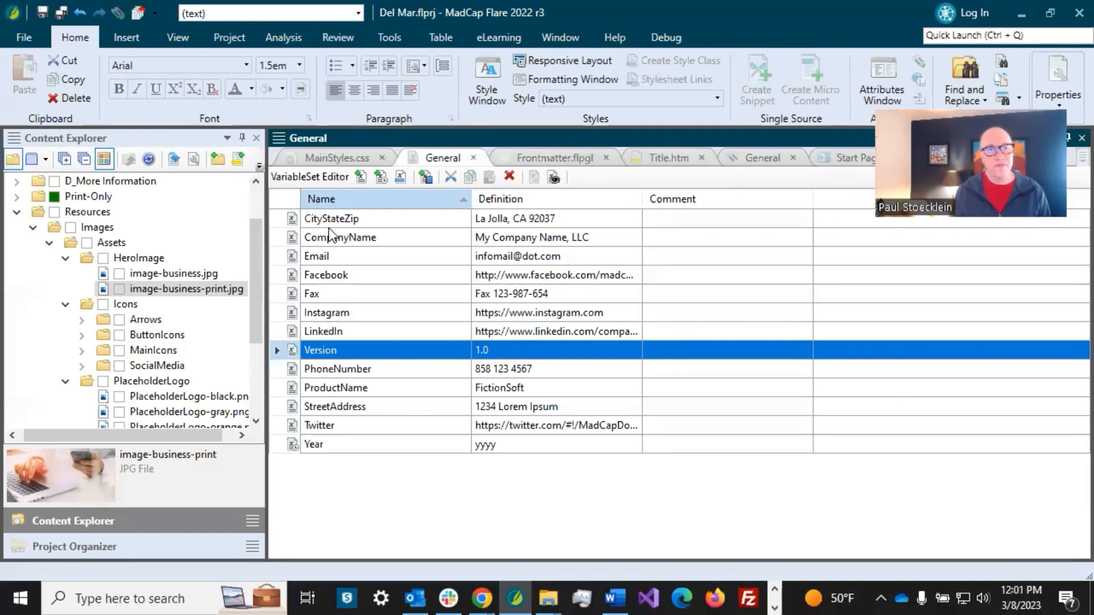
{"action": "left_click", "coordinate": [358, 177]}
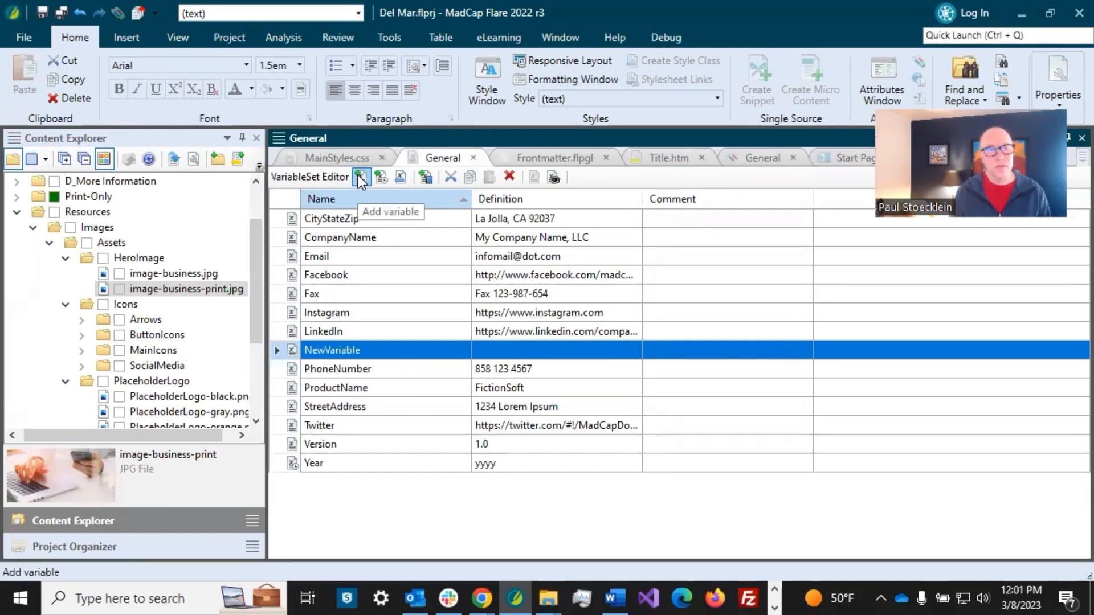
{"action": "left_click", "coordinate": [350, 344]}
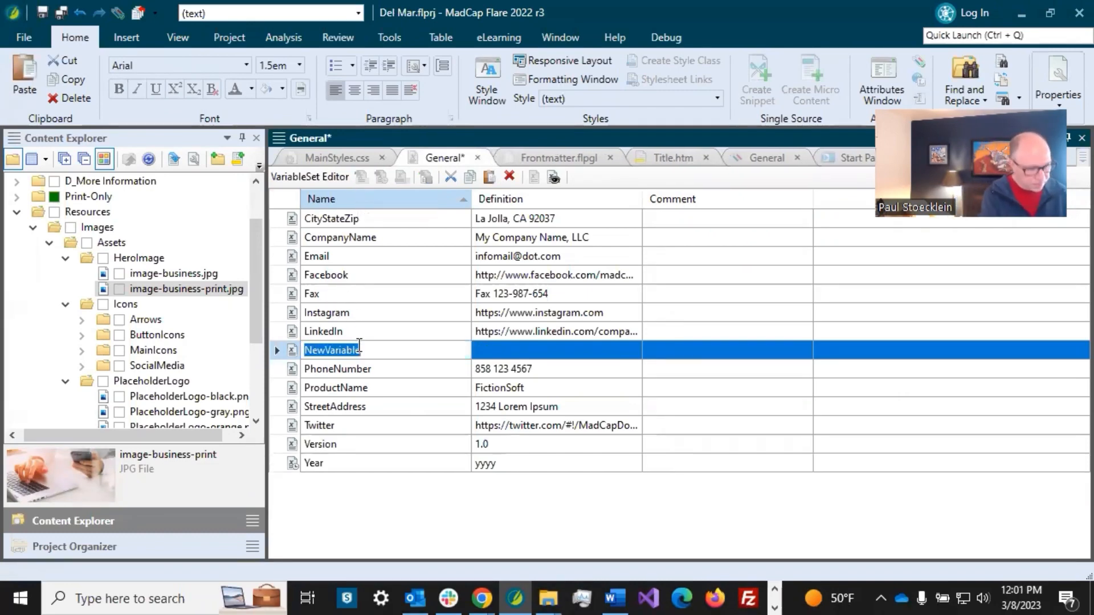
{"action": "type", "text": "PDFTitle"}
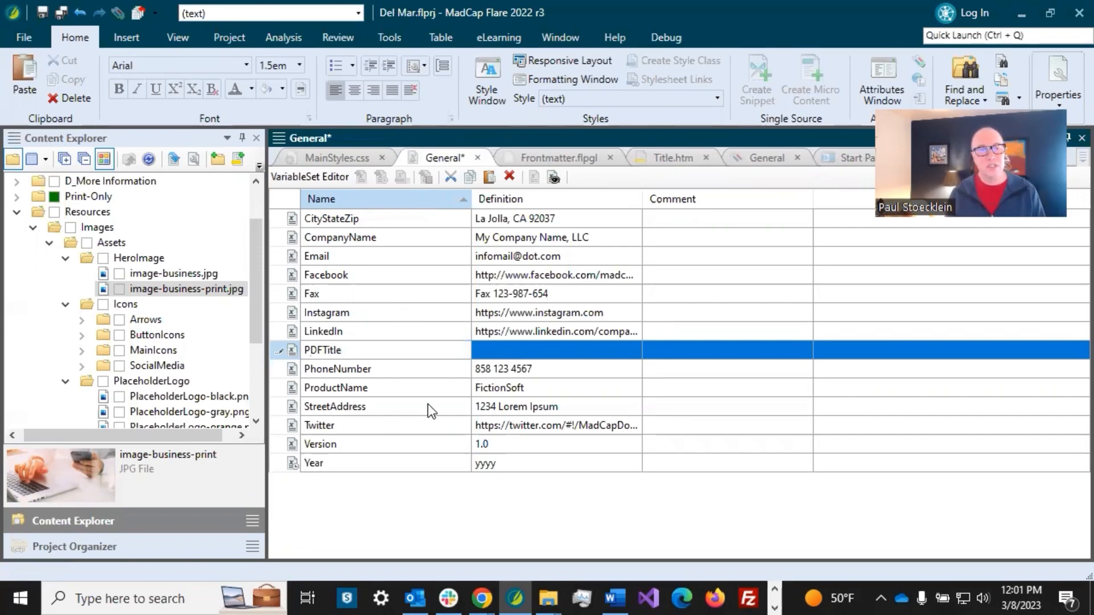
{"action": "left_click", "coordinate": [429, 444]}
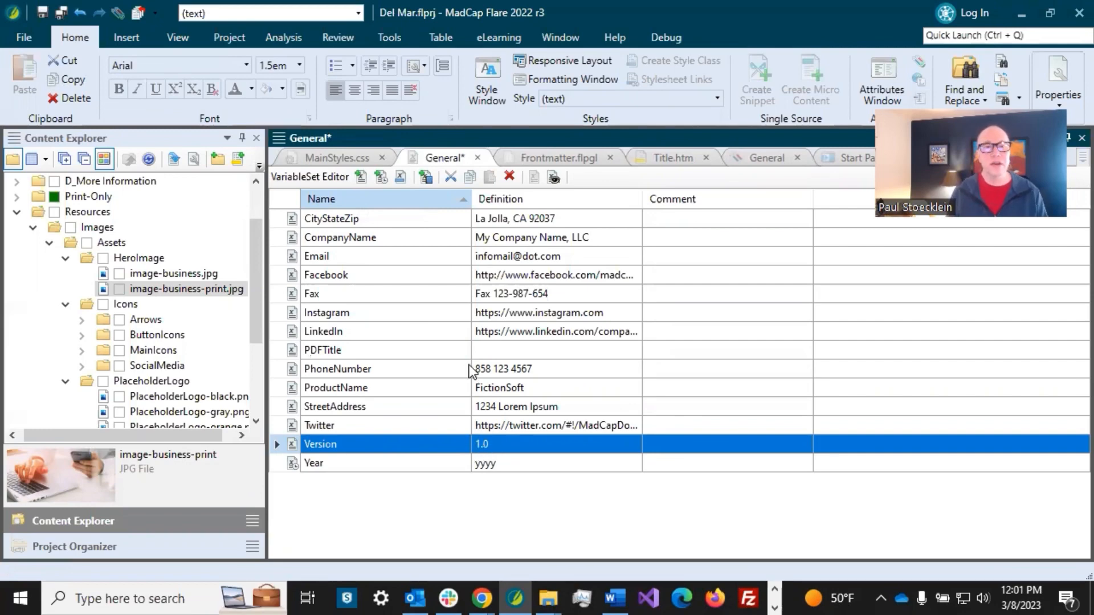
Step: Define the PDFTitle variable as Getting Started and save the variable set
{"action": "left_click", "coordinate": [479, 351]}
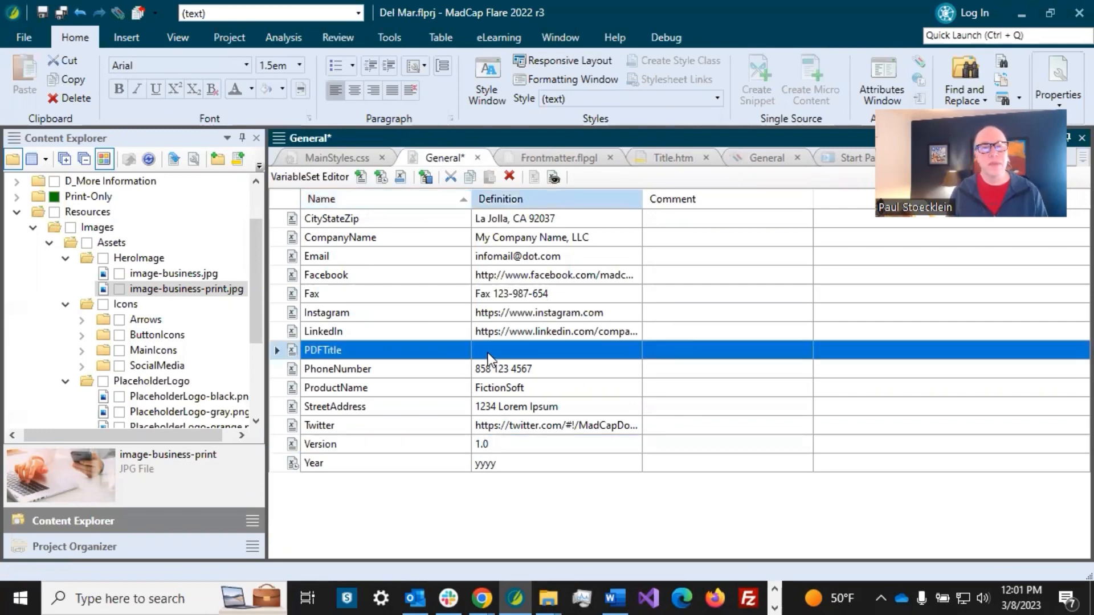
{"action": "left_click", "coordinate": [488, 353]}
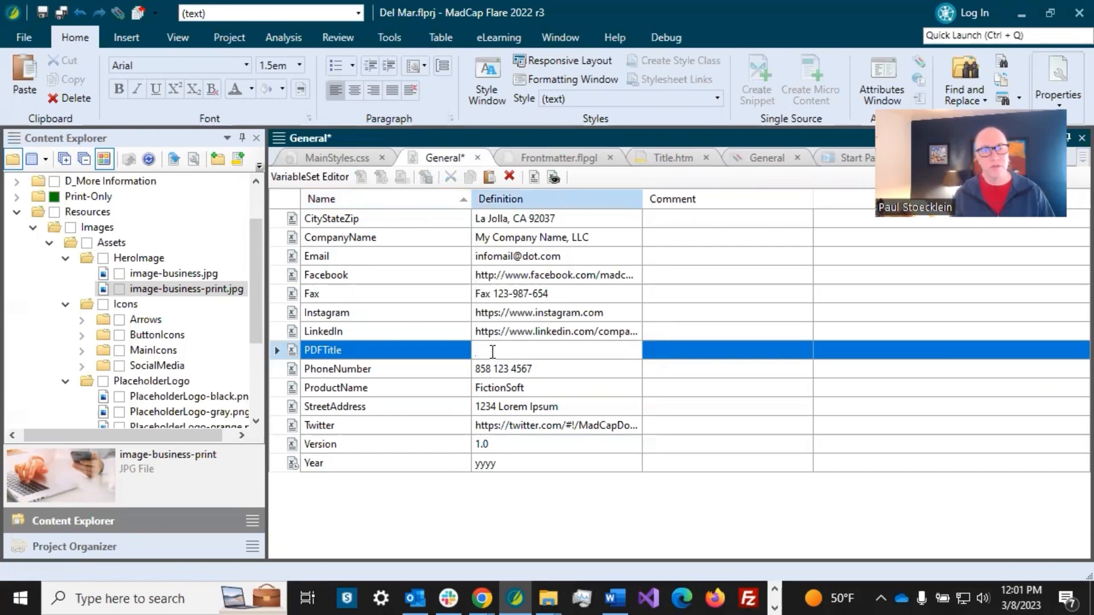
{"action": "type", "text": "Getting "}
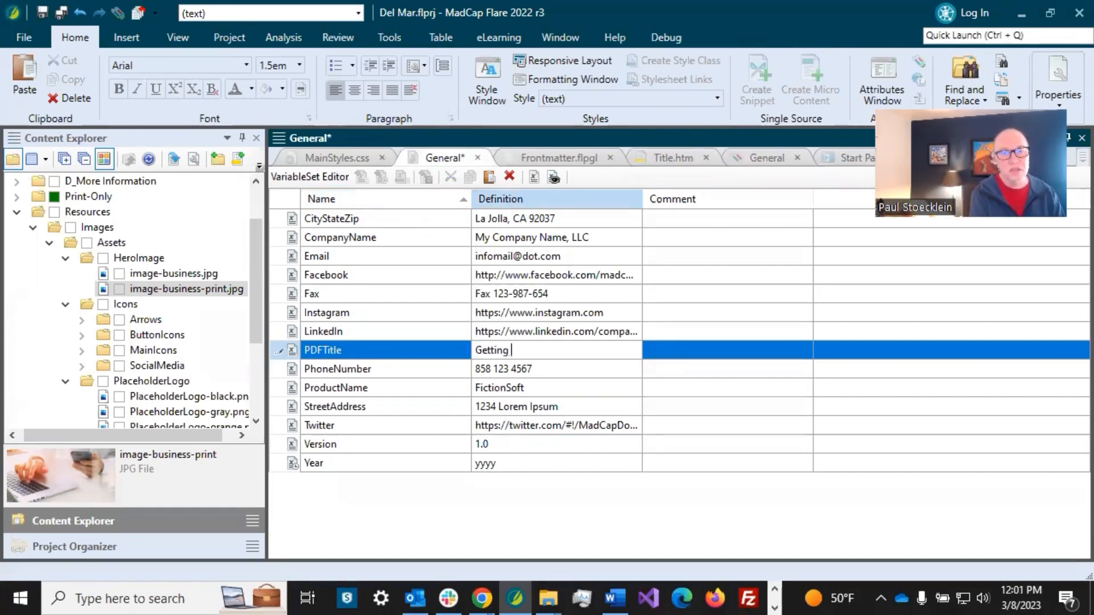
{"action": "type", "text": "Started"}
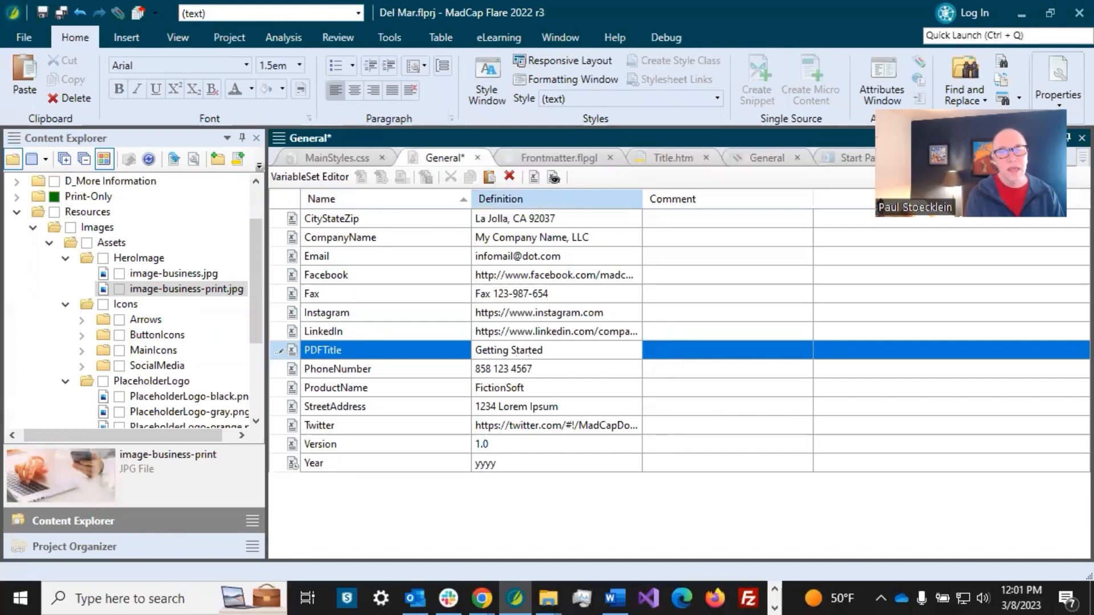
{"action": "left_click", "coordinate": [443, 336]}
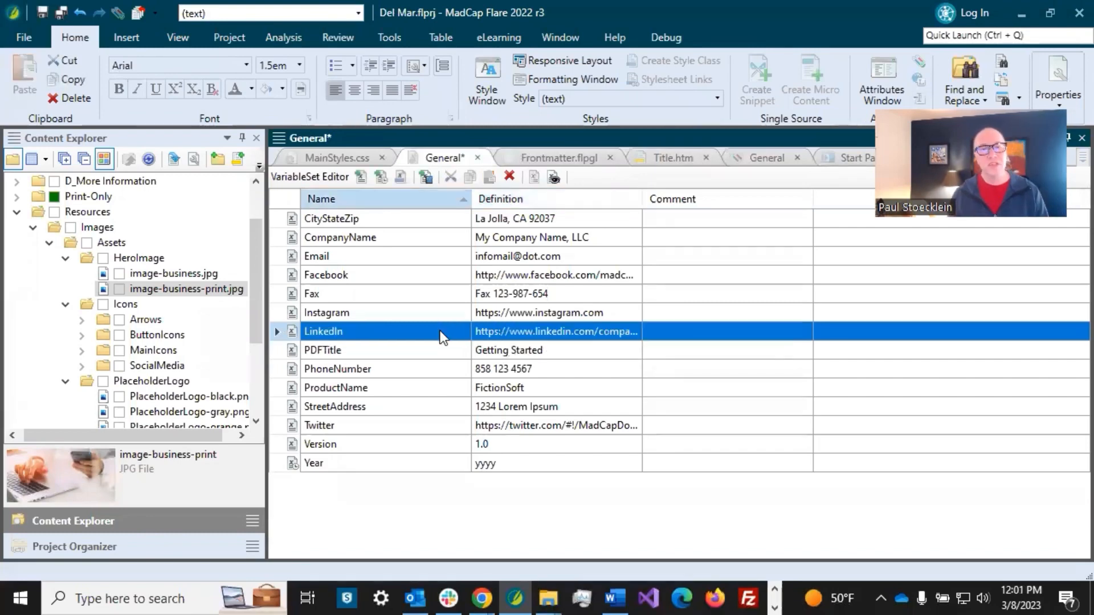
{"action": "left_click", "coordinate": [440, 352]}
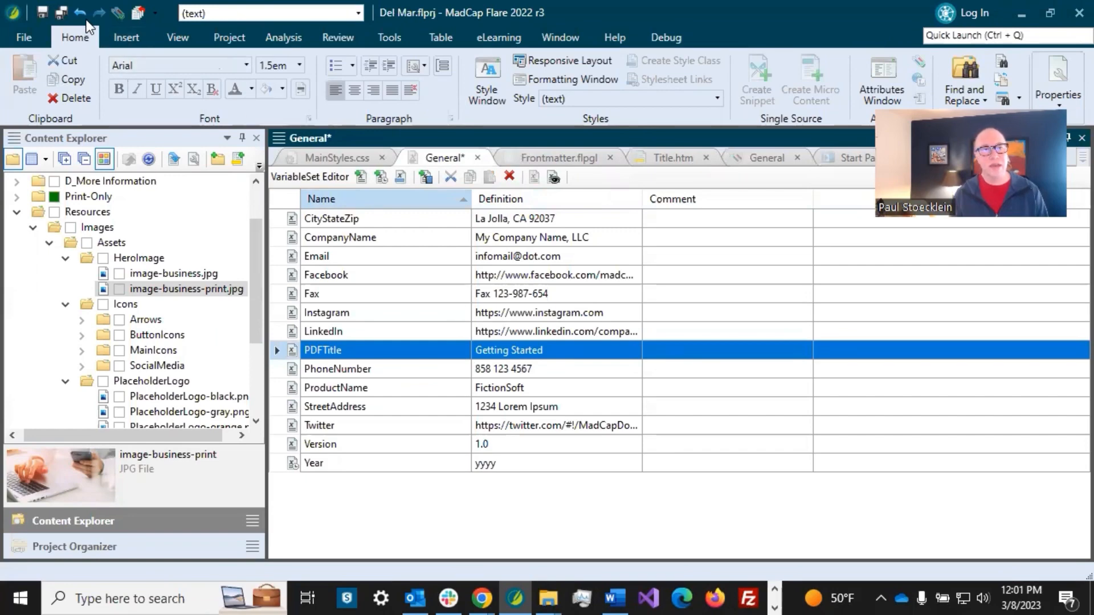
{"action": "left_click", "coordinate": [64, 13]}
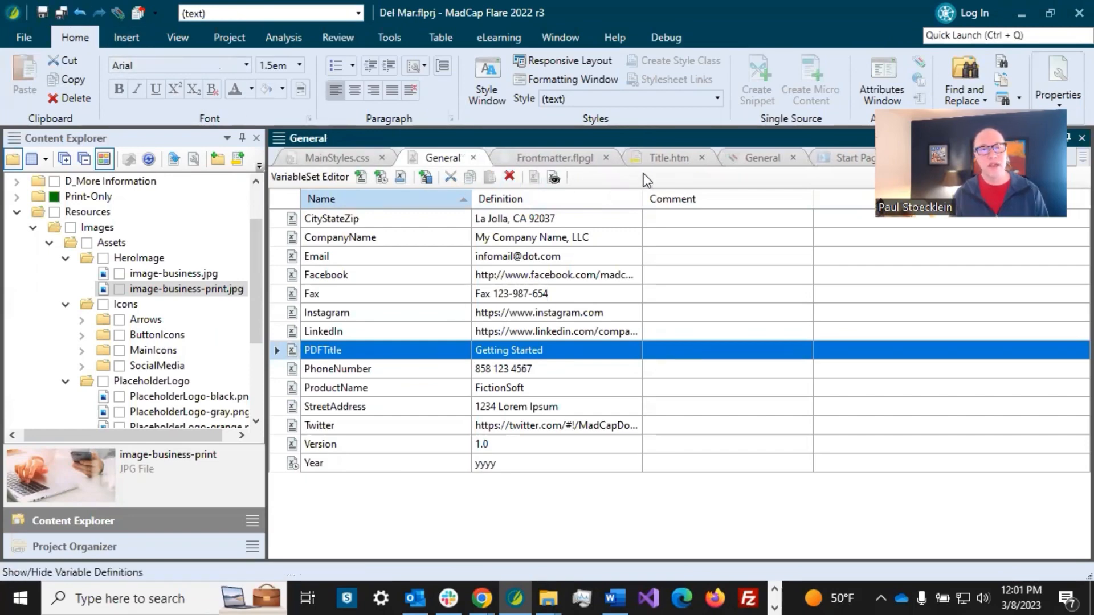
Step: Replace the heading text in Title.htm with the PDFTitle variable from the General set and save the topic
{"action": "left_click", "coordinate": [671, 157]}
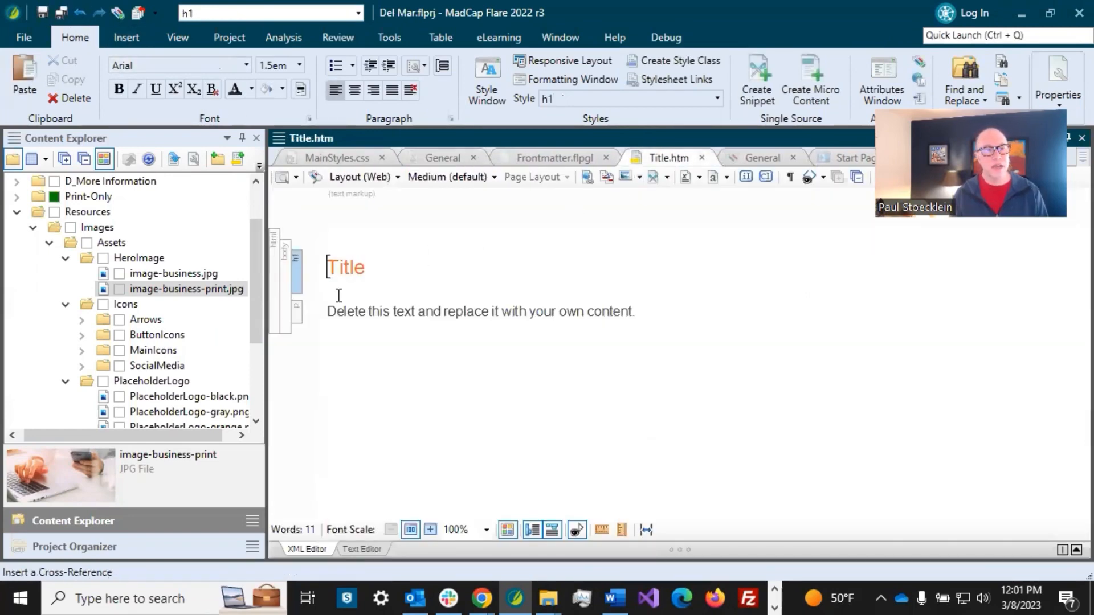
{"action": "left_click", "coordinate": [127, 546]}
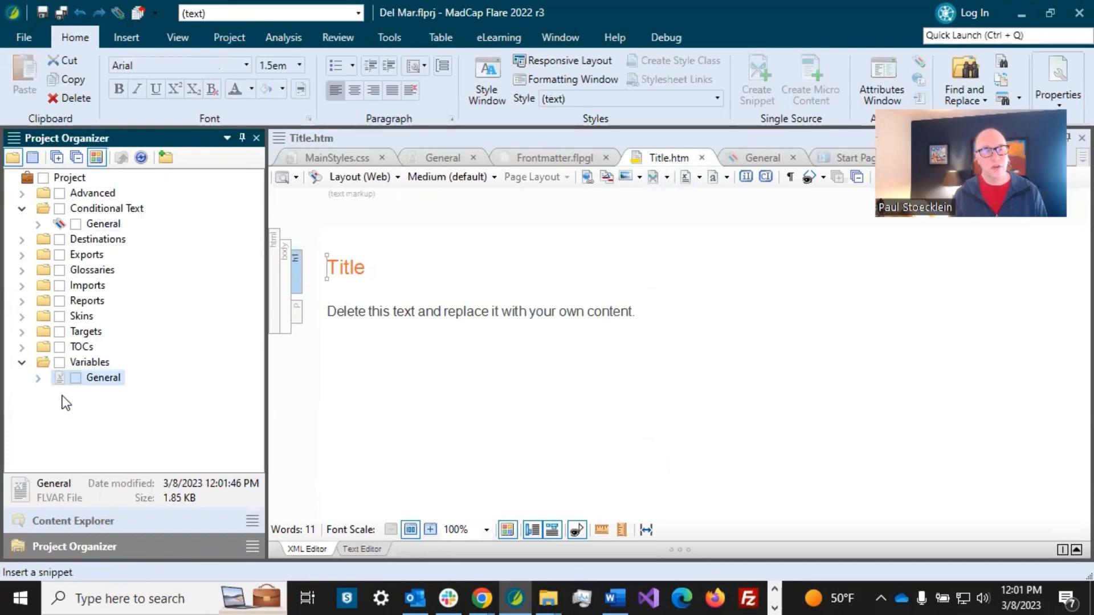
{"action": "left_click", "coordinate": [36, 379]}
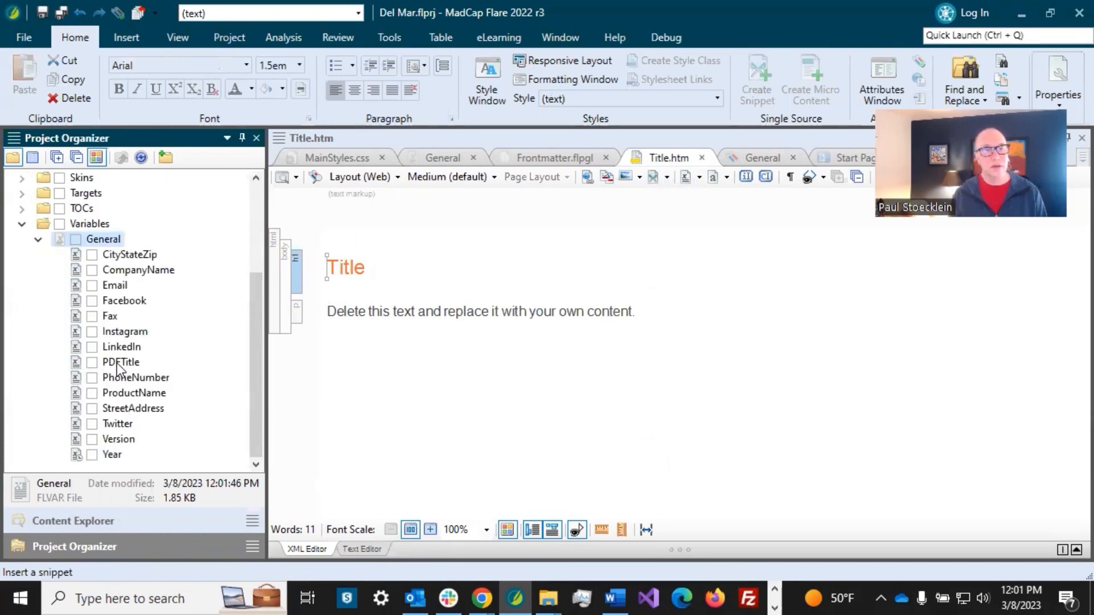
{"action": "left_click_drag", "start_coordinate": [118, 366], "coordinate": [329, 276]}
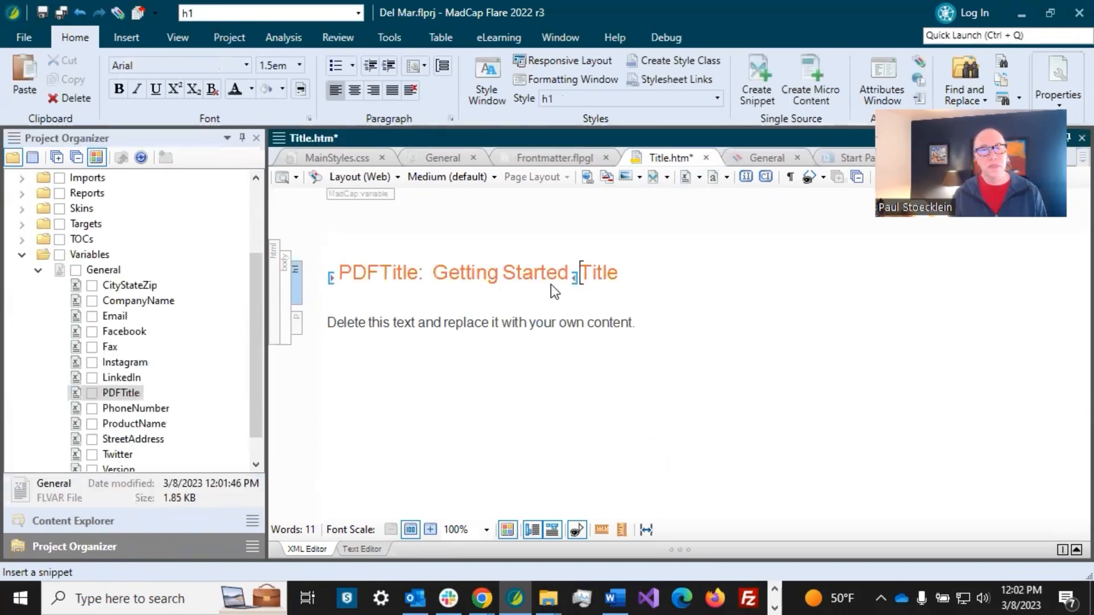
{"action": "double_click", "coordinate": [592, 270]}
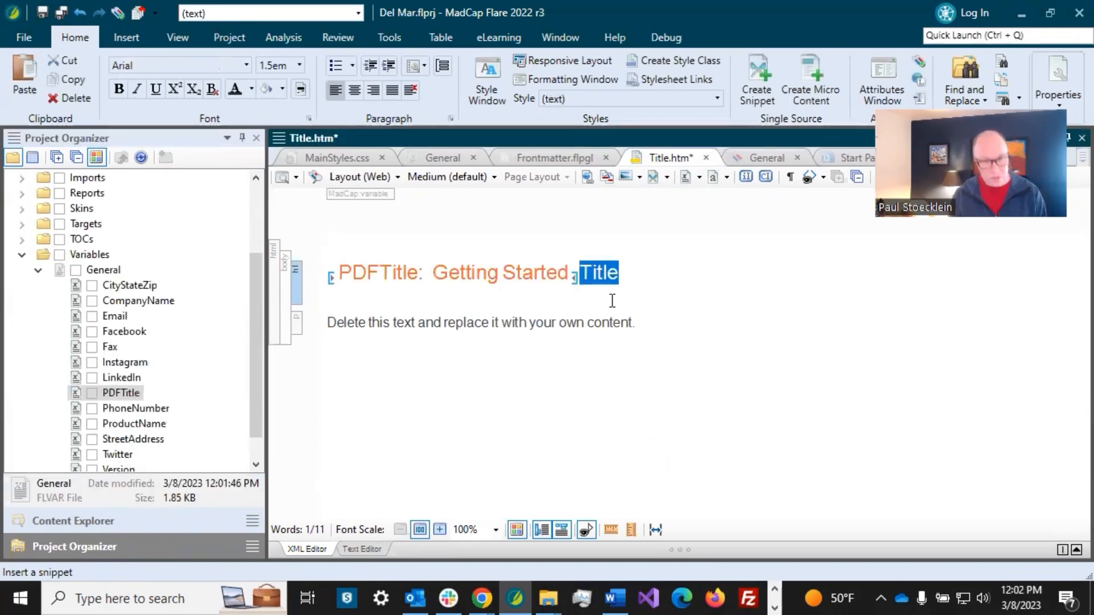
{"action": "key", "text": "Delete"}
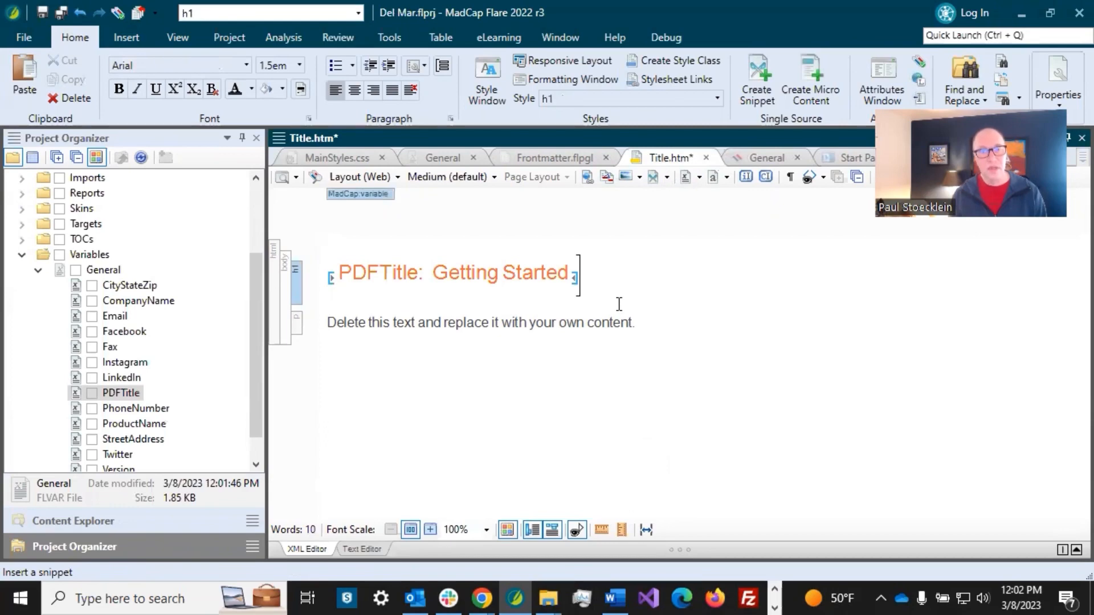
{"action": "left_click", "coordinate": [57, 12]}
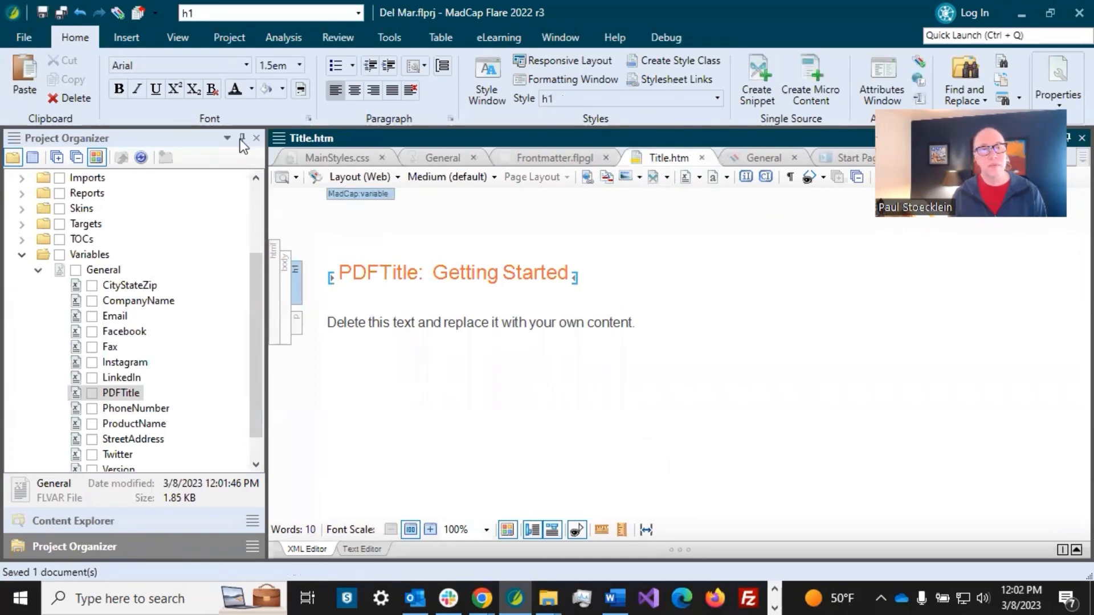
Step: Return to the Frontmatter page layout and examine the body frame area below the hero image on the Title page
{"action": "left_click", "coordinate": [490, 323]}
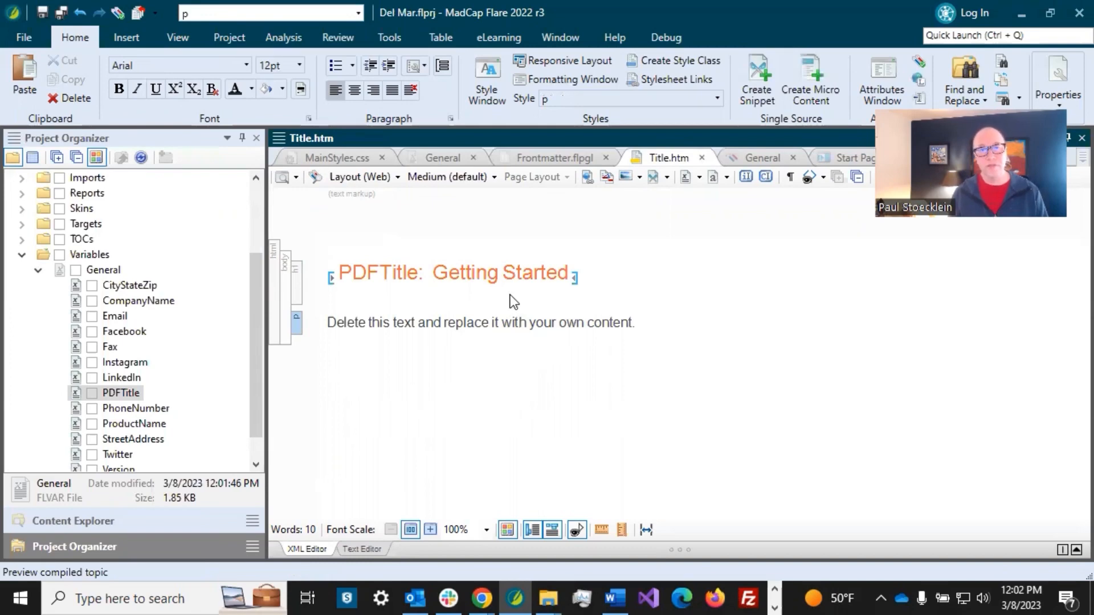
{"action": "mouse_move", "coordinate": [535, 275]}
{"action": "left_click", "coordinate": [535, 160]}
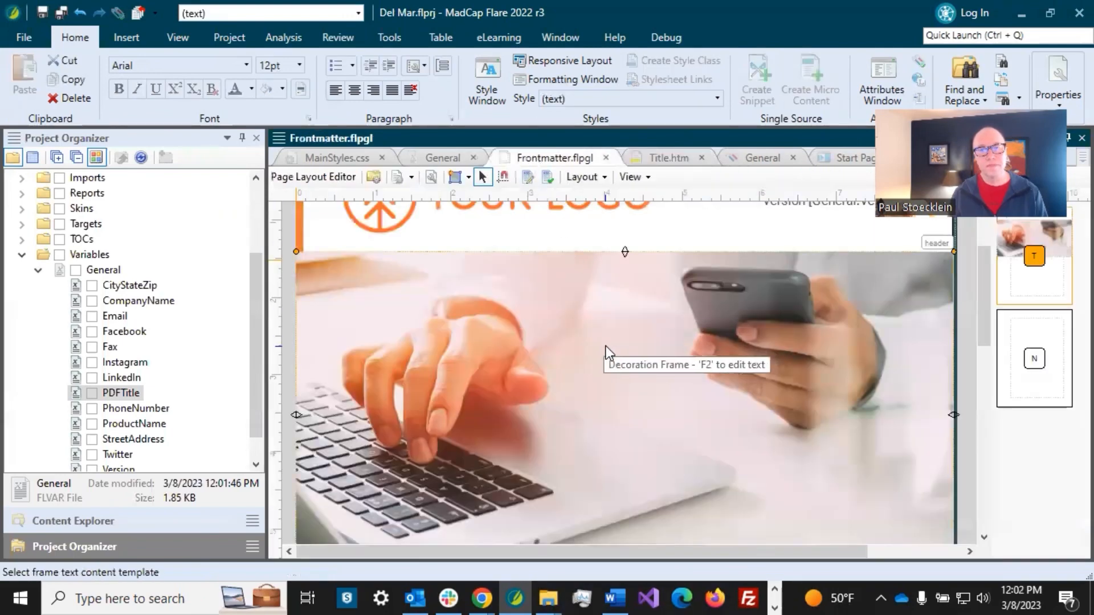
{"action": "scroll", "coordinate": [606, 347], "scroll_direction": "down", "scroll_amount": 5}
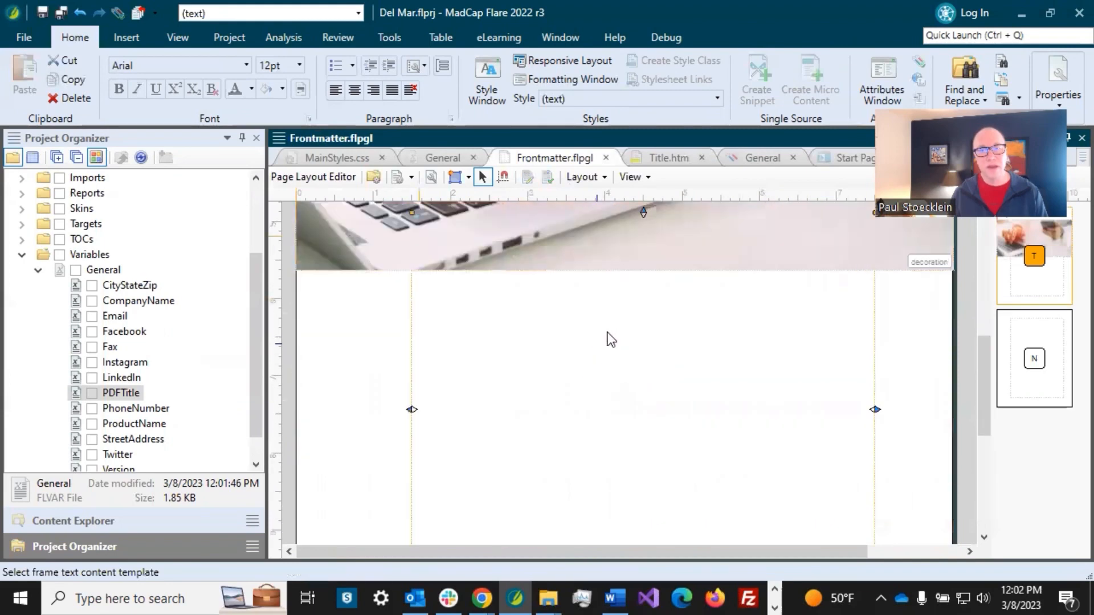
Step: Shrink the title page's body frame to a short strip by raising its lower edge to just below the decoration image
{"action": "scroll", "coordinate": [601, 370], "scroll_direction": "down", "scroll_amount": 3}
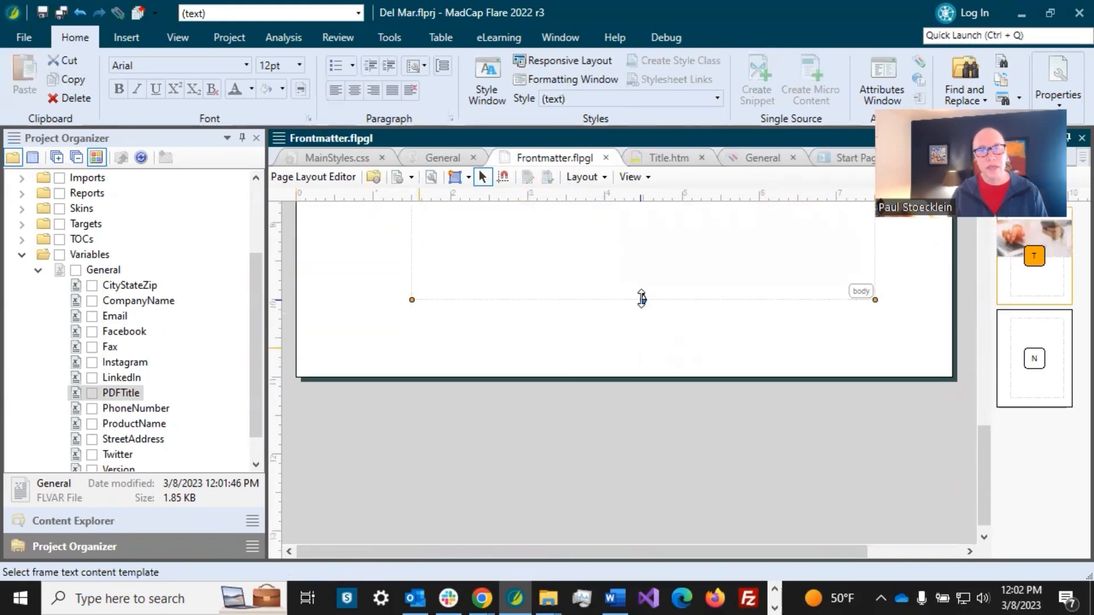
{"action": "left_click_drag", "start_coordinate": [642, 292], "coordinate": [659, 363]}
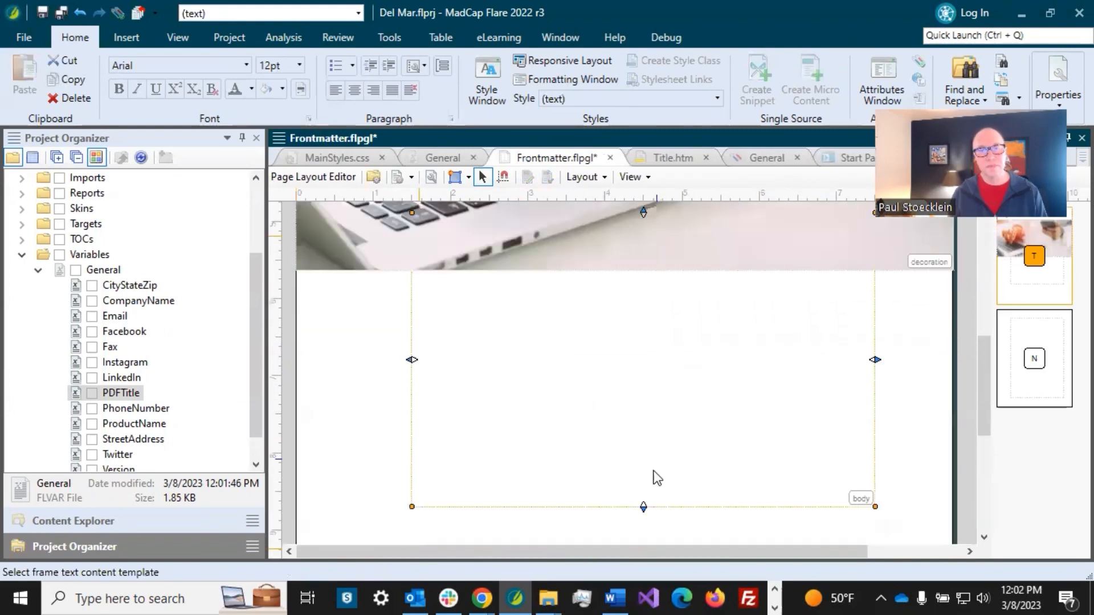
{"action": "left_click_drag", "start_coordinate": [644, 506], "coordinate": [625, 301]}
{"action": "scroll", "coordinate": [664, 412], "scroll_direction": "up", "scroll_amount": 3}
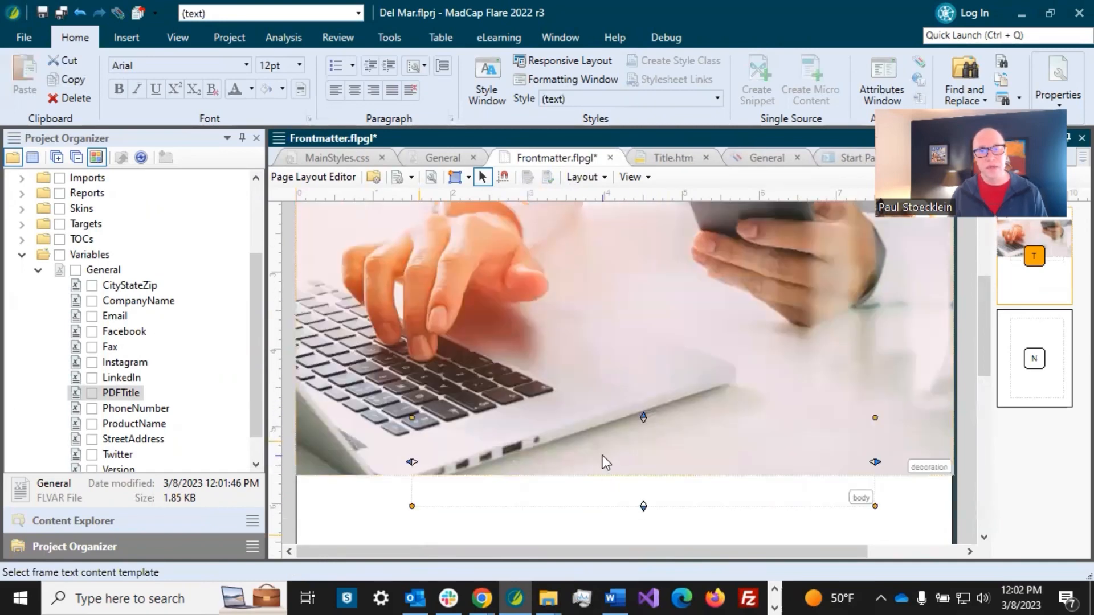
Step: Bring the body frame in front of the decoration image frame with Float To Top
{"action": "left_click_drag", "start_coordinate": [566, 470], "coordinate": [605, 431]}
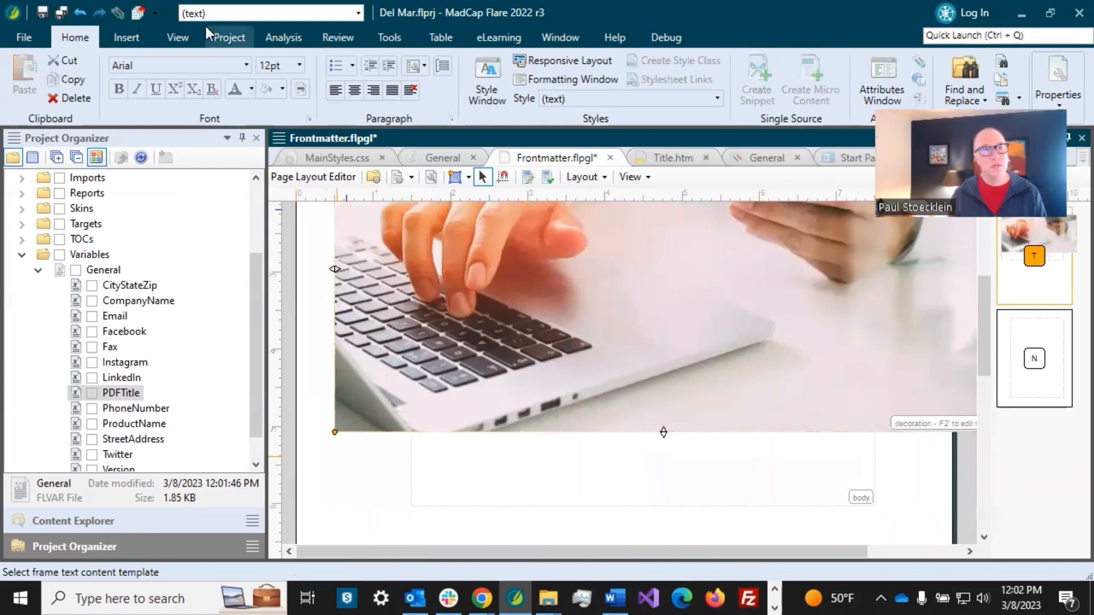
{"action": "left_click", "coordinate": [80, 14]}
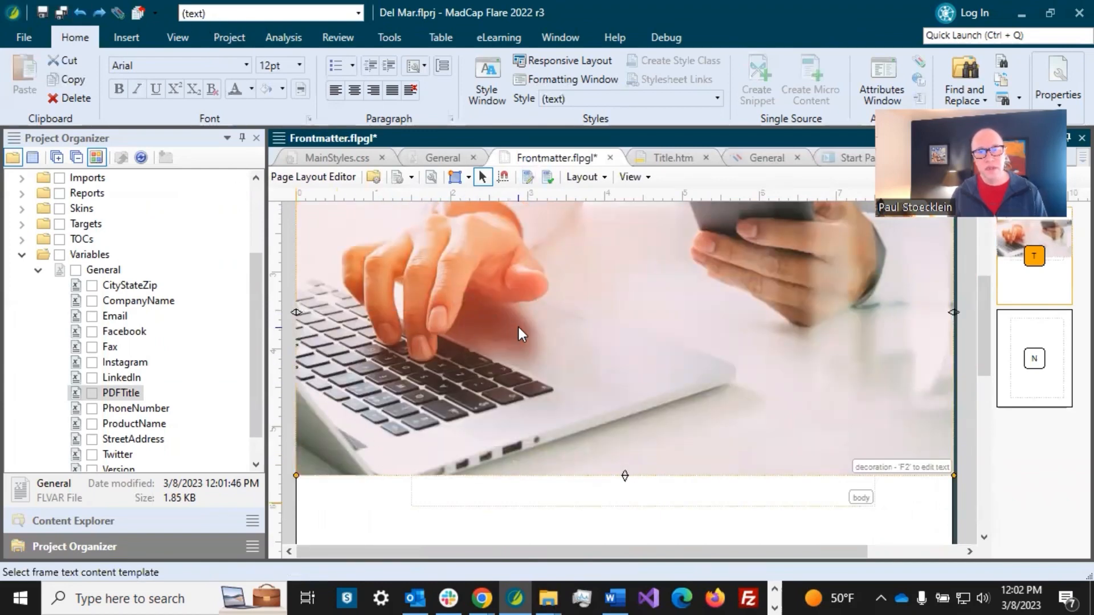
{"action": "left_click", "coordinate": [493, 497]}
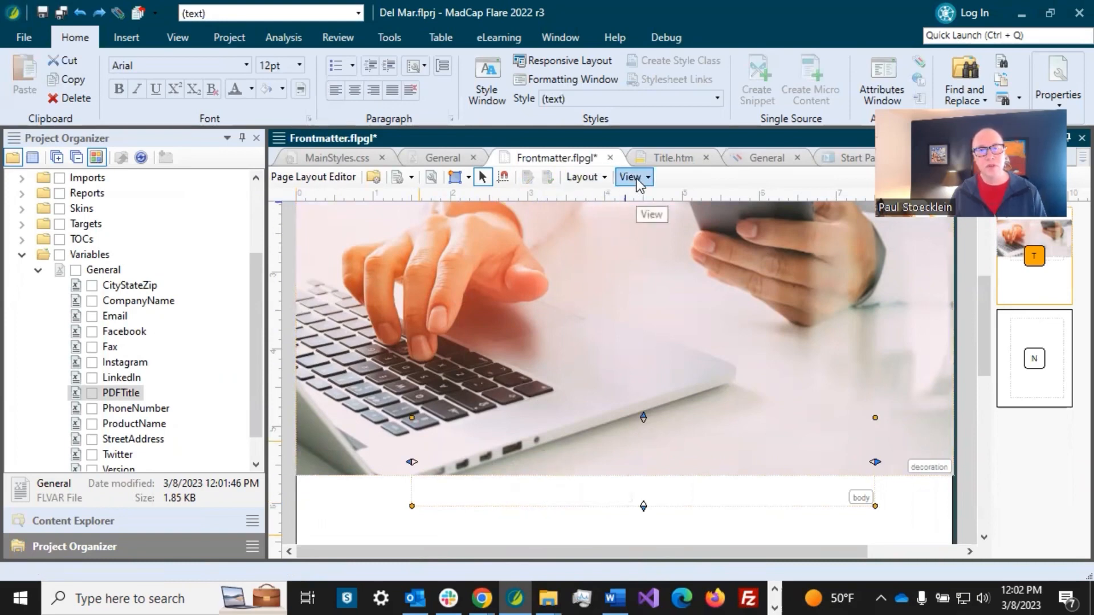
{"action": "left_click", "coordinate": [603, 177]}
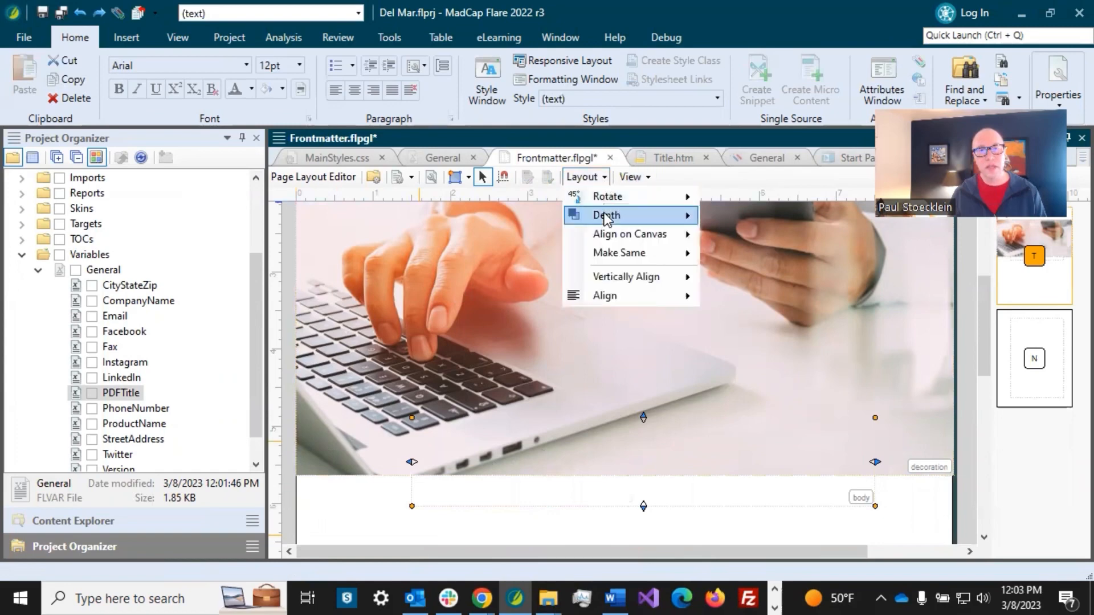
{"action": "mouse_move", "coordinate": [617, 213]}
{"action": "left_click", "coordinate": [743, 280]}
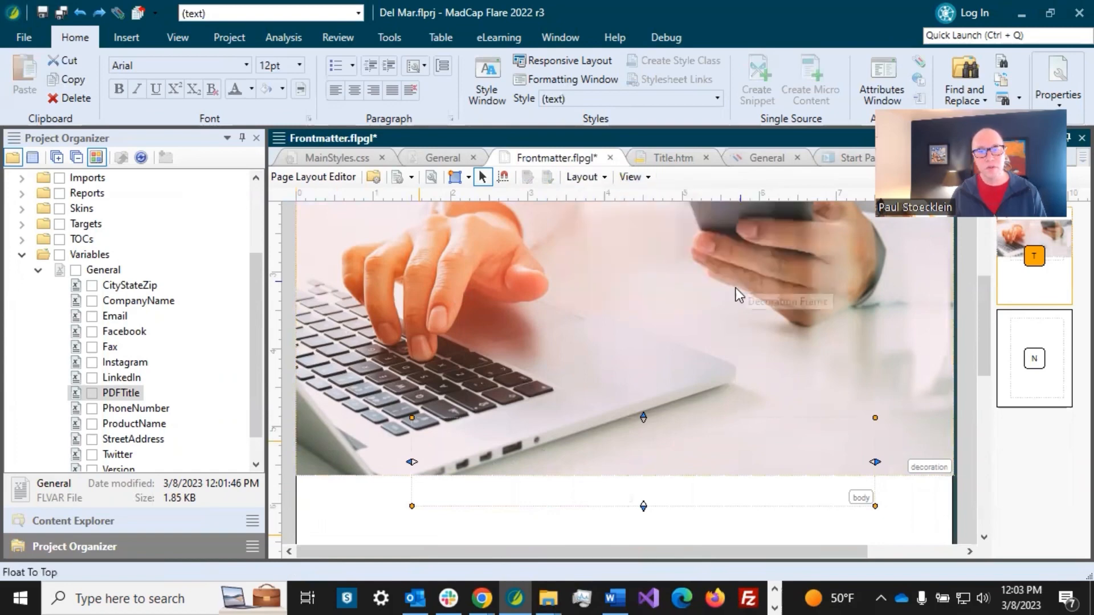
Step: Move the body frame over the laptop image against the page's right edge, reduce it to about one line high, and save the page layout
{"action": "left_click_drag", "start_coordinate": [545, 481], "coordinate": [623, 381]}
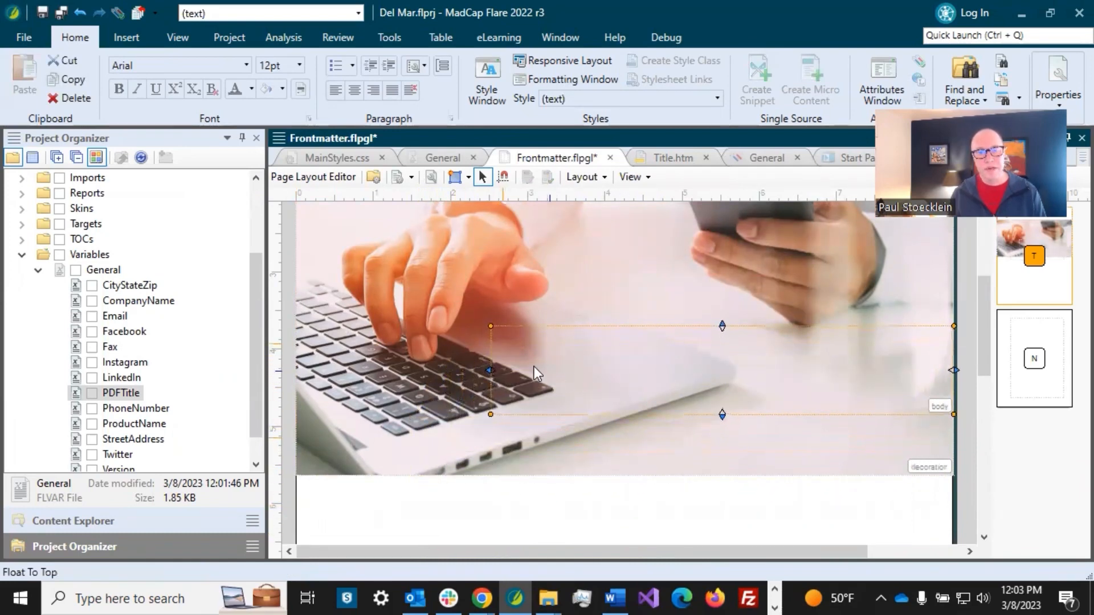
{"action": "left_click_drag", "start_coordinate": [489, 413], "coordinate": [531, 371]}
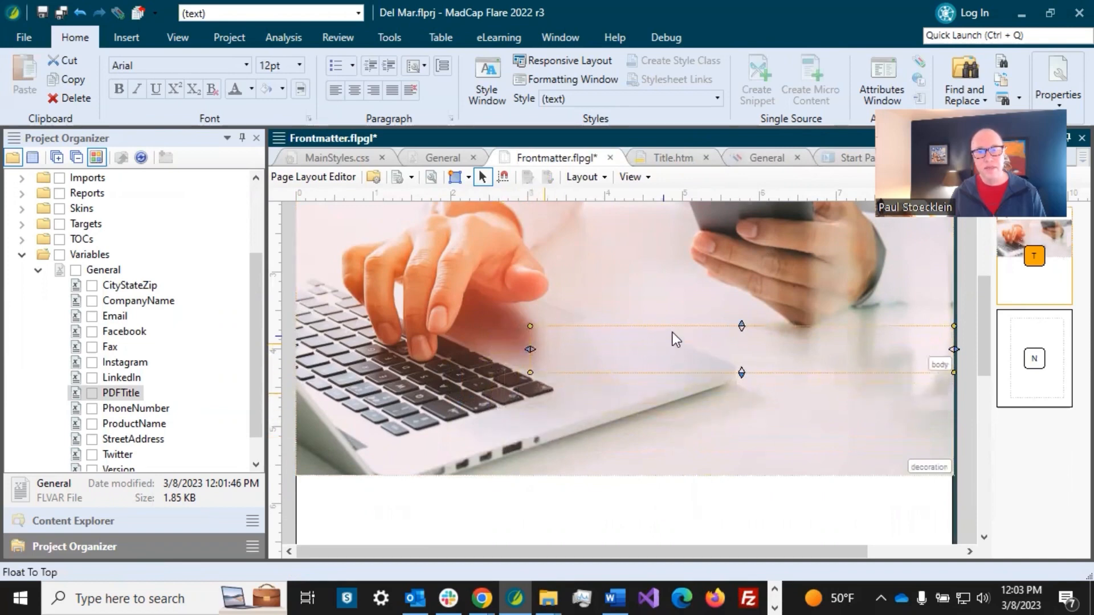
{"action": "left_click_drag", "start_coordinate": [739, 330], "coordinate": [739, 327]}
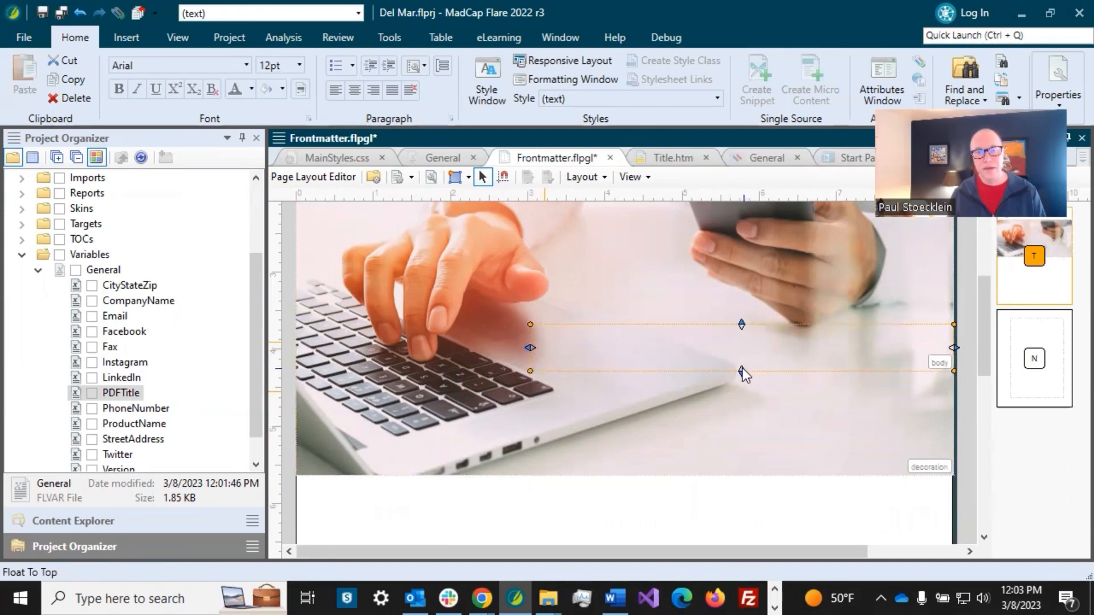
{"action": "left_click_drag", "start_coordinate": [742, 372], "coordinate": [740, 348]}
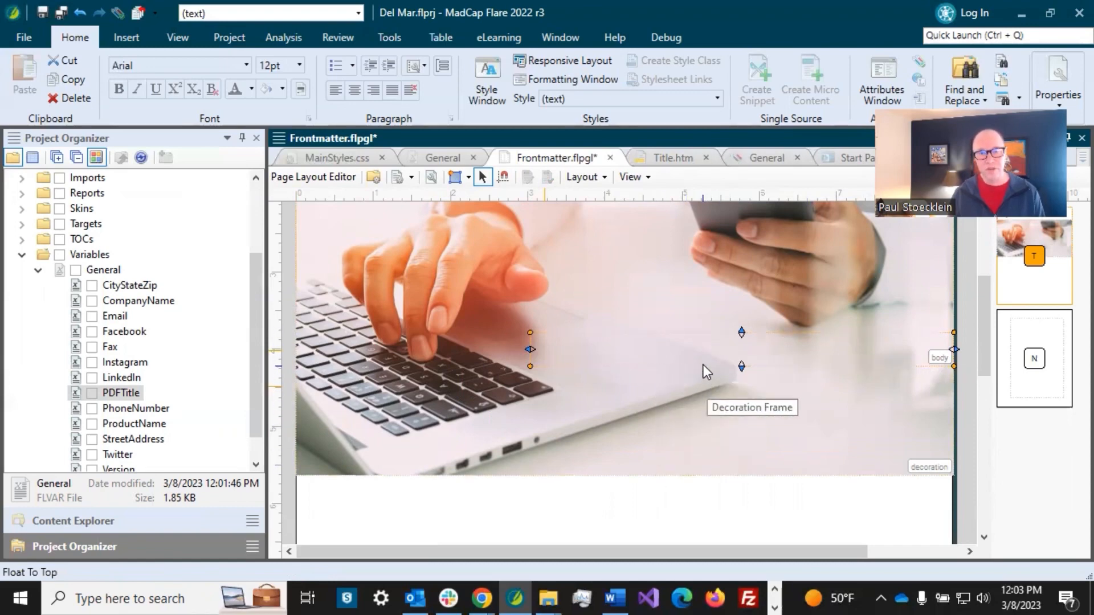
{"action": "left_click", "coordinate": [42, 13]}
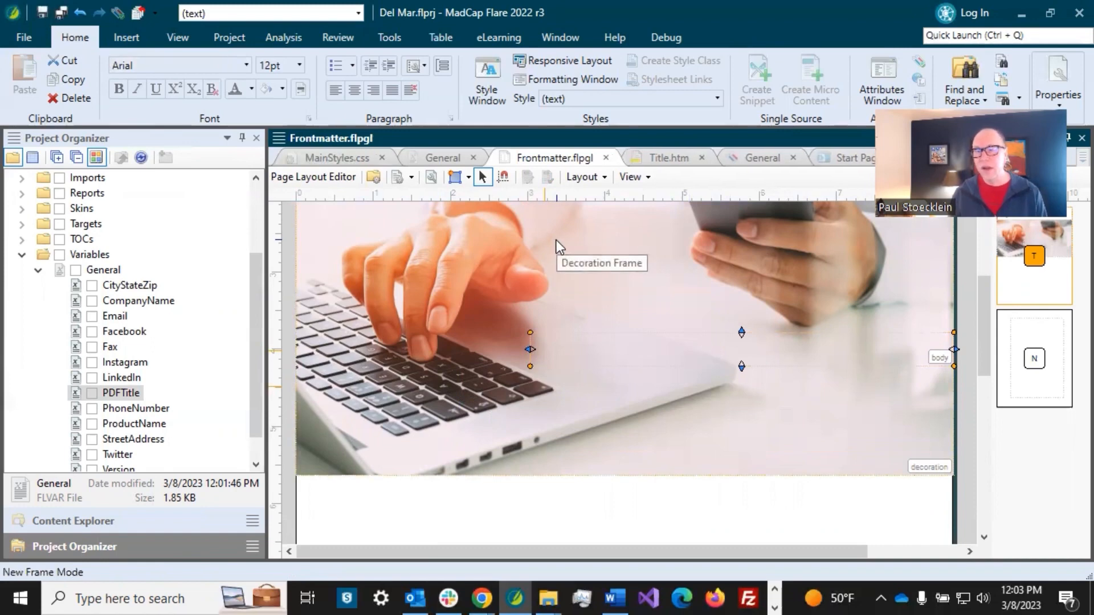
Step: Place the cursor in Title.htm's PDFTitle heading and add a class named Title to the p element in MainStyles.css
{"action": "left_click", "coordinate": [666, 157]}
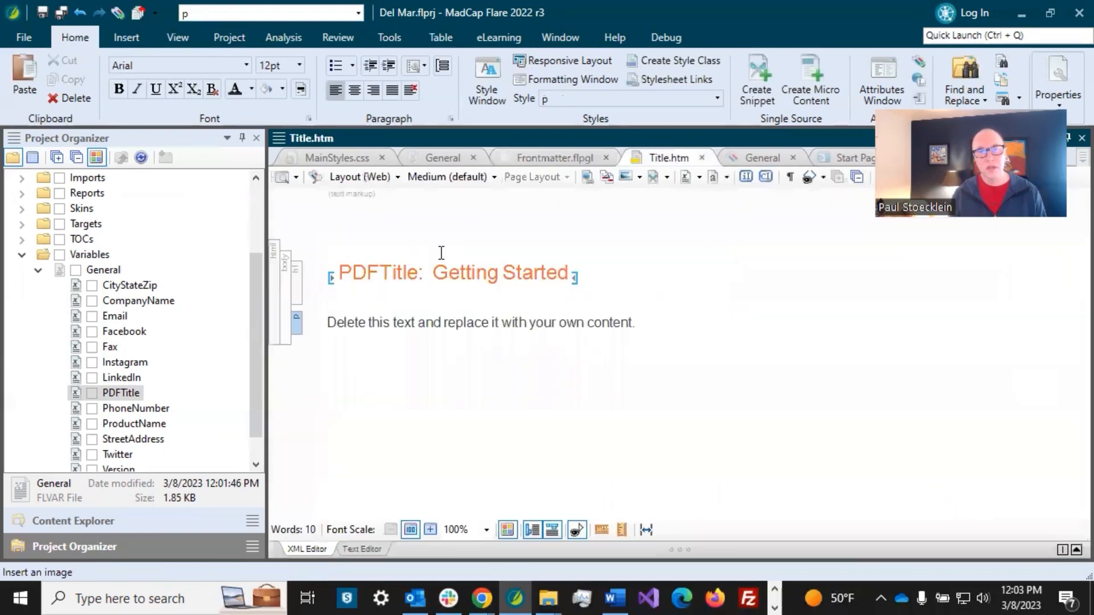
{"action": "left_click", "coordinate": [577, 273]}
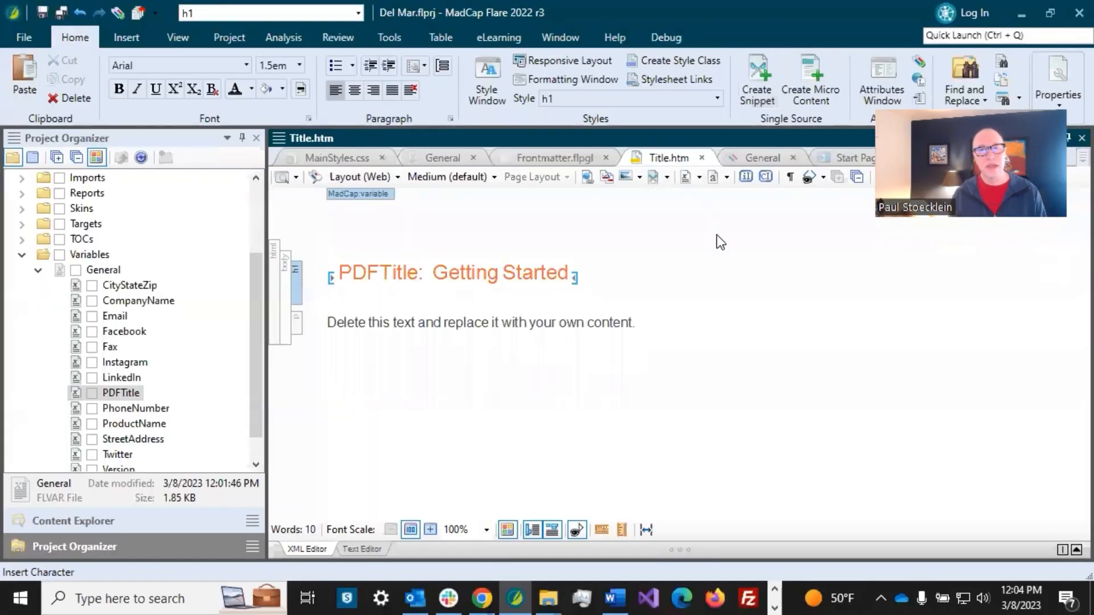
{"action": "left_click", "coordinate": [346, 157]}
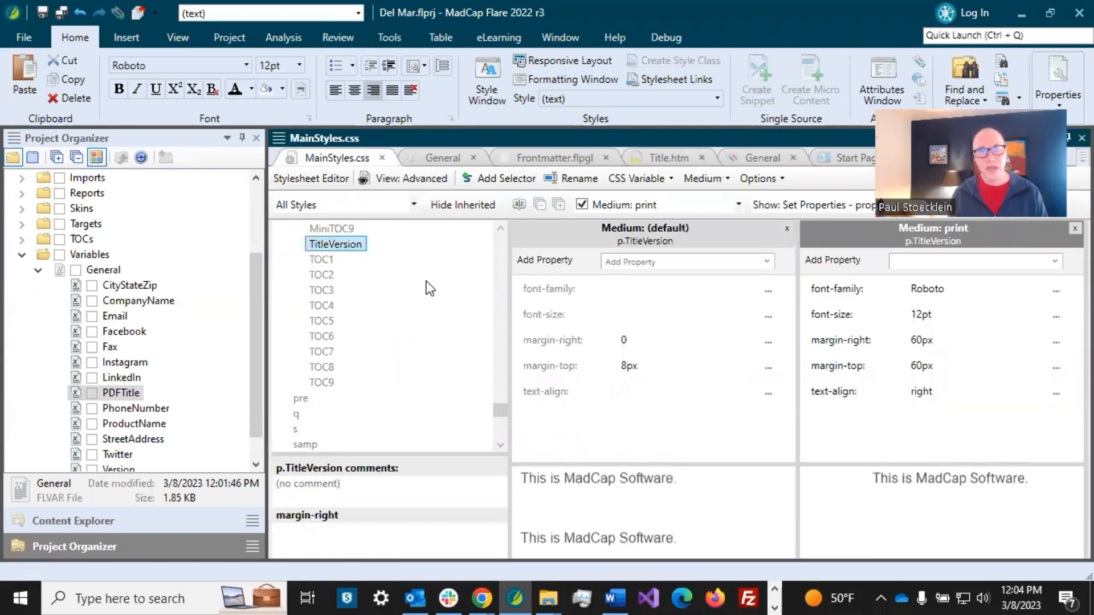
{"action": "left_click_drag", "start_coordinate": [500, 411], "coordinate": [493, 279]}
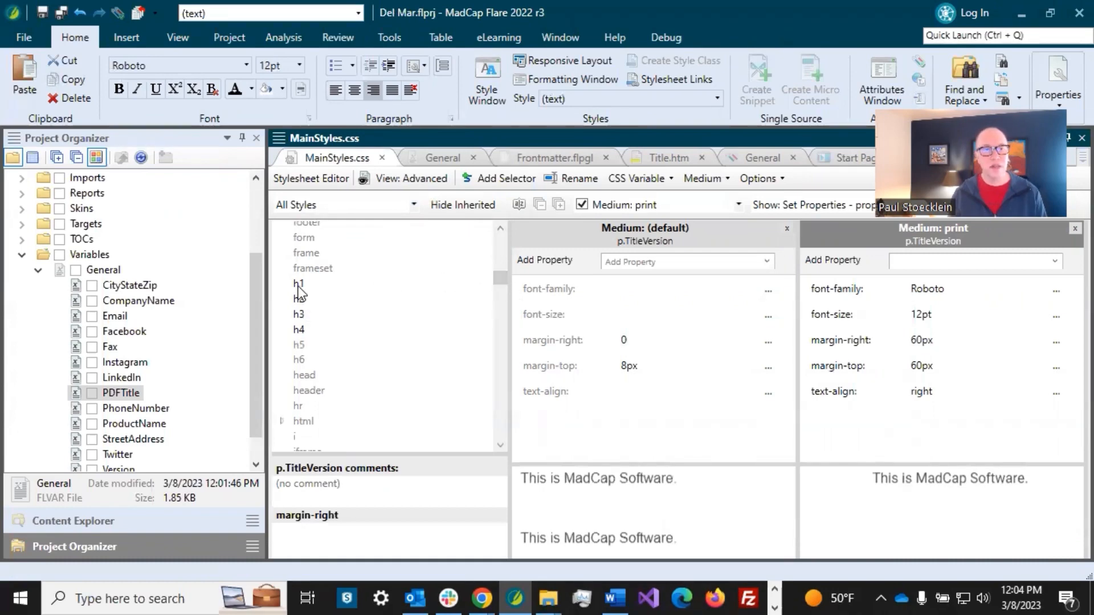
{"action": "left_click_drag", "start_coordinate": [497, 278], "coordinate": [490, 385]}
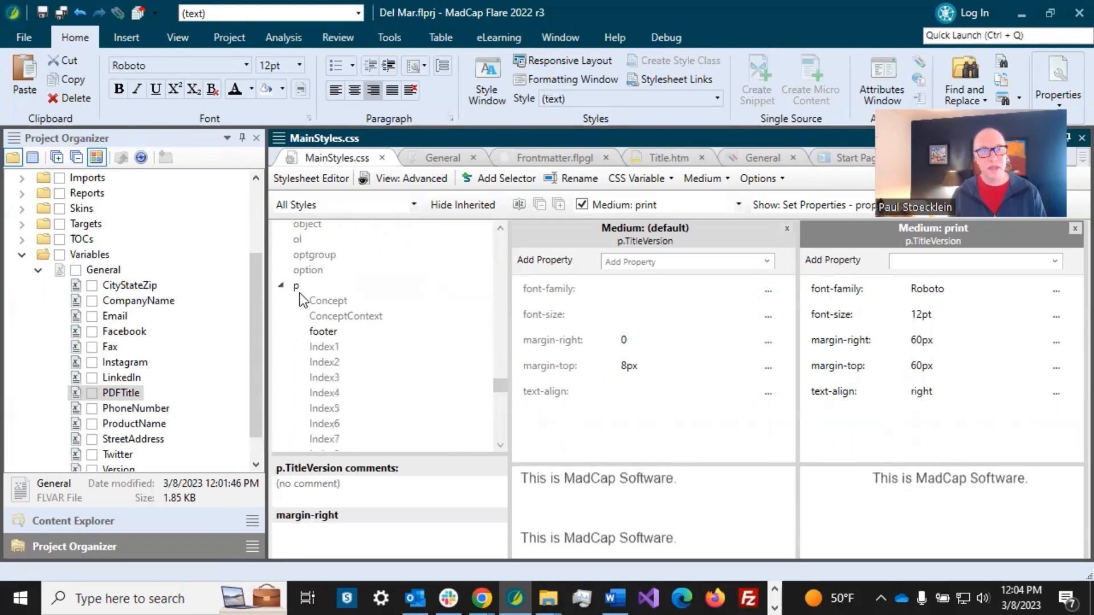
{"action": "left_click", "coordinate": [299, 289]}
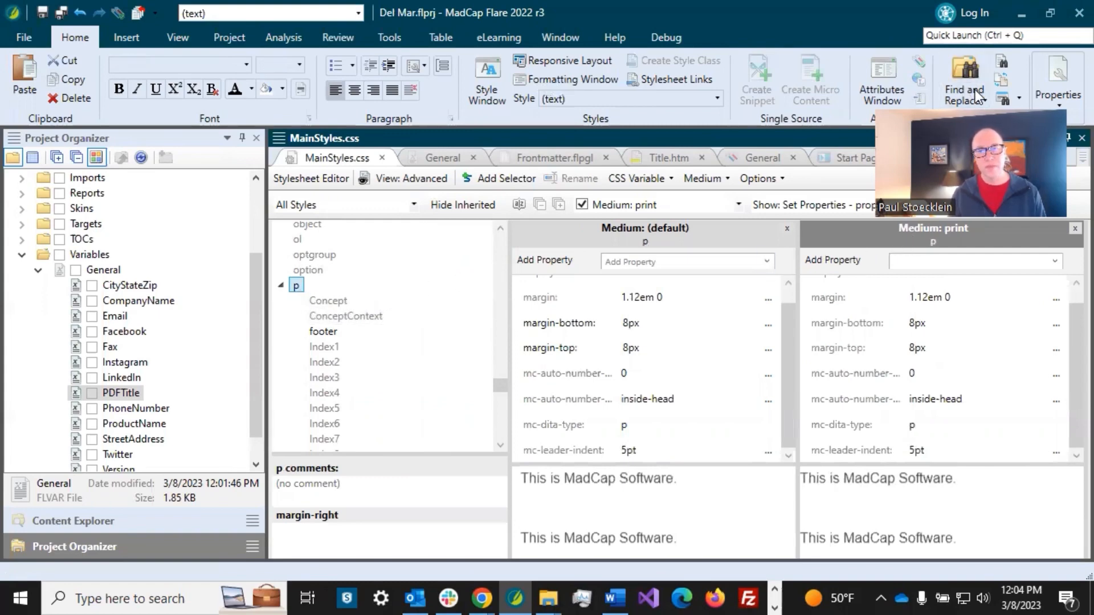
{"action": "left_click", "coordinate": [703, 235]}
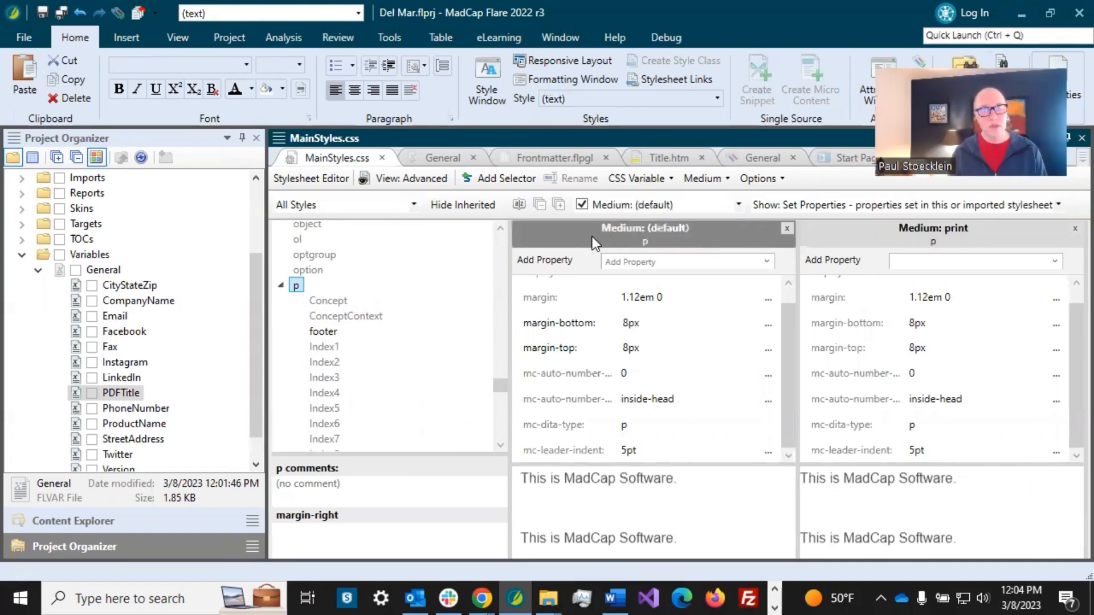
{"action": "left_click", "coordinate": [498, 179]}
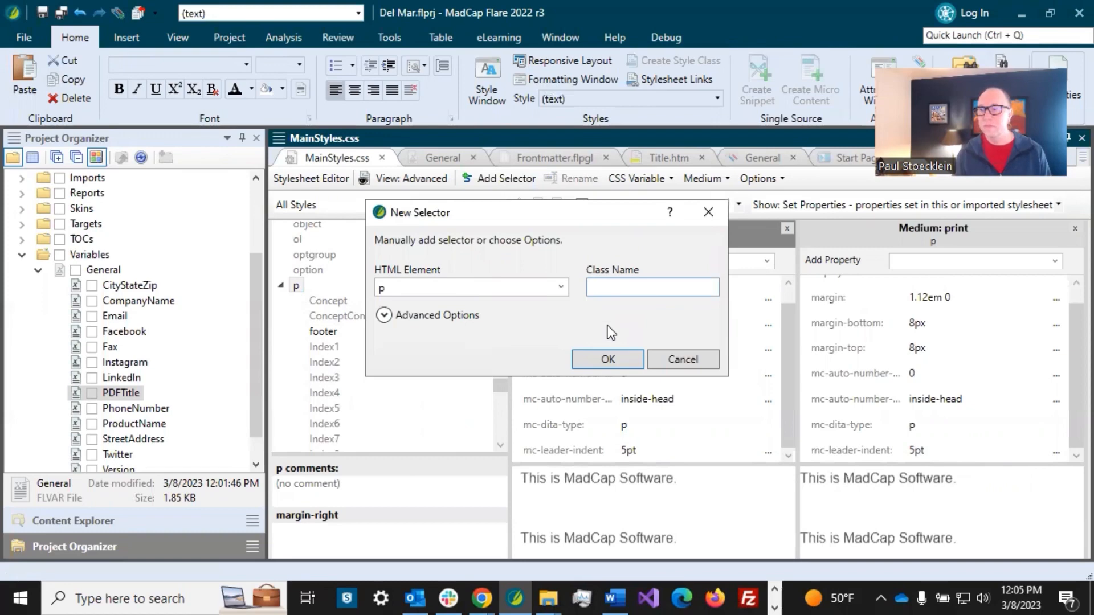
{"action": "type", "text": "Title"}
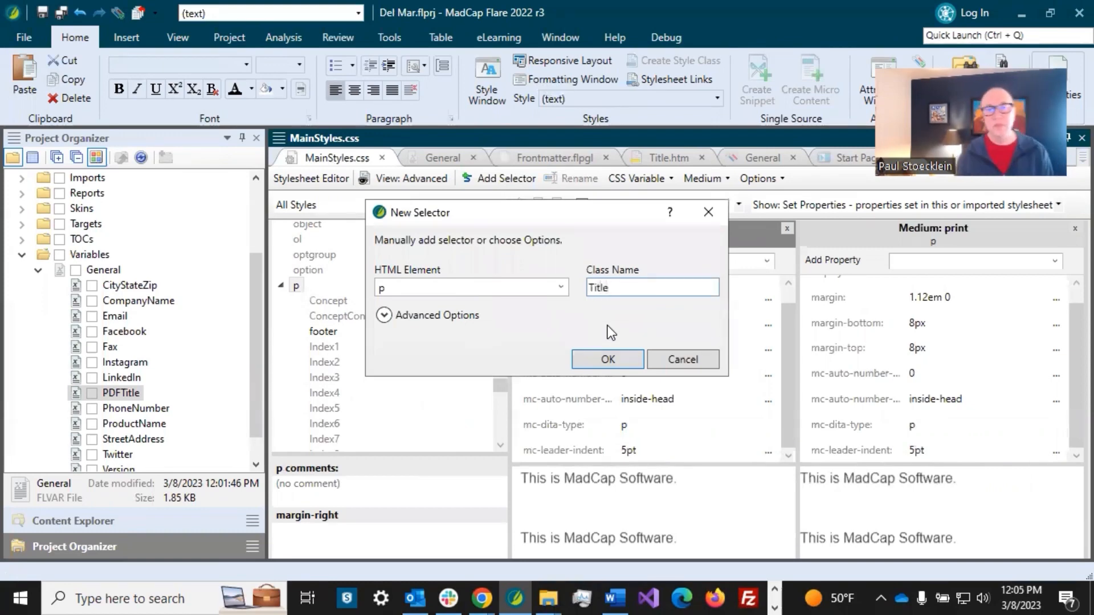
{"action": "left_click", "coordinate": [605, 359]}
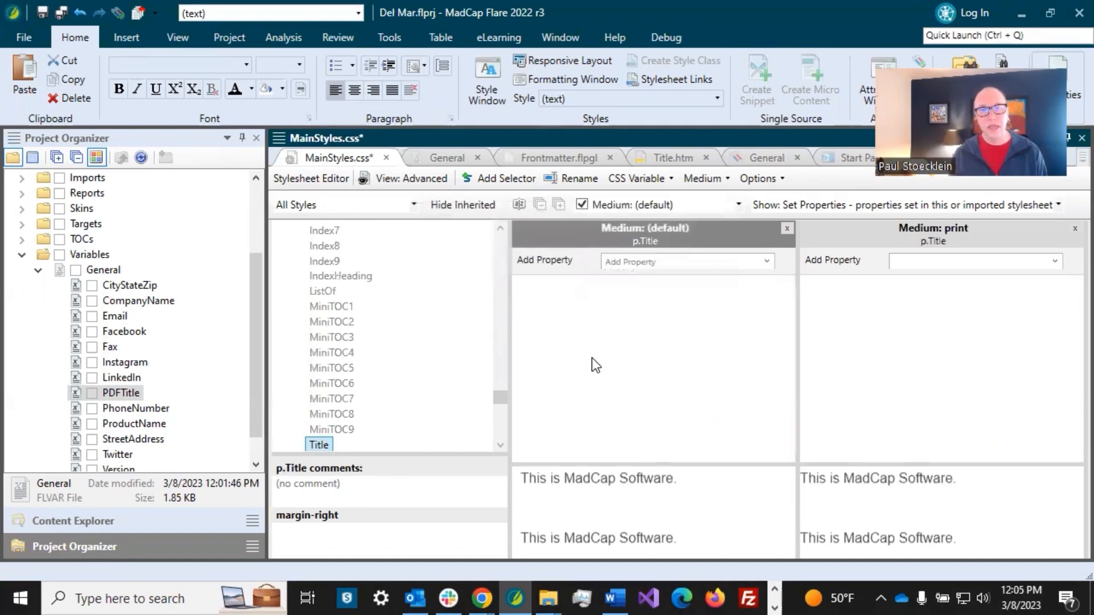
Step: For the print medium, set p.Title's color to white, font-family to Roboto Medium and font-size to 27pt, and save the stylesheet
{"action": "scroll", "coordinate": [405, 337], "scroll_direction": "down", "scroll_amount": 2}
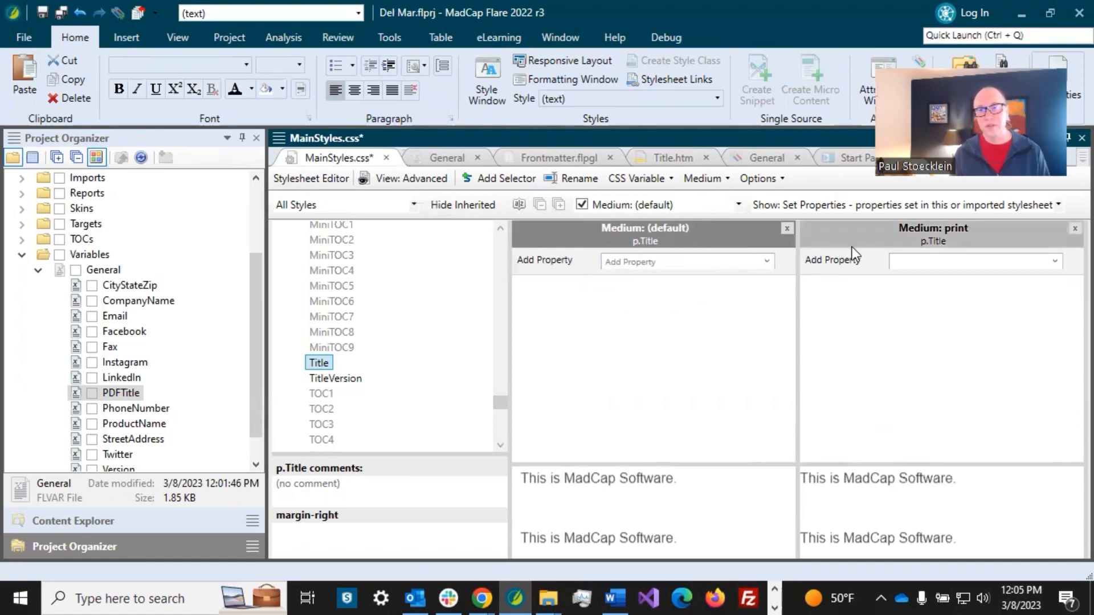
{"action": "left_click", "coordinate": [865, 240]}
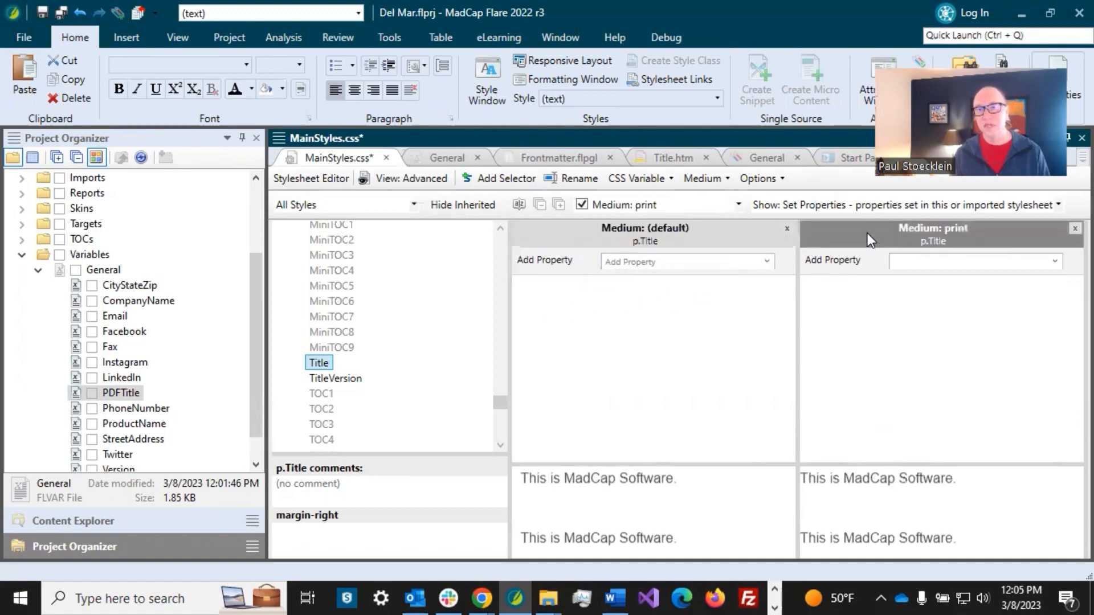
{"action": "key", "text": "ctrl+s"}
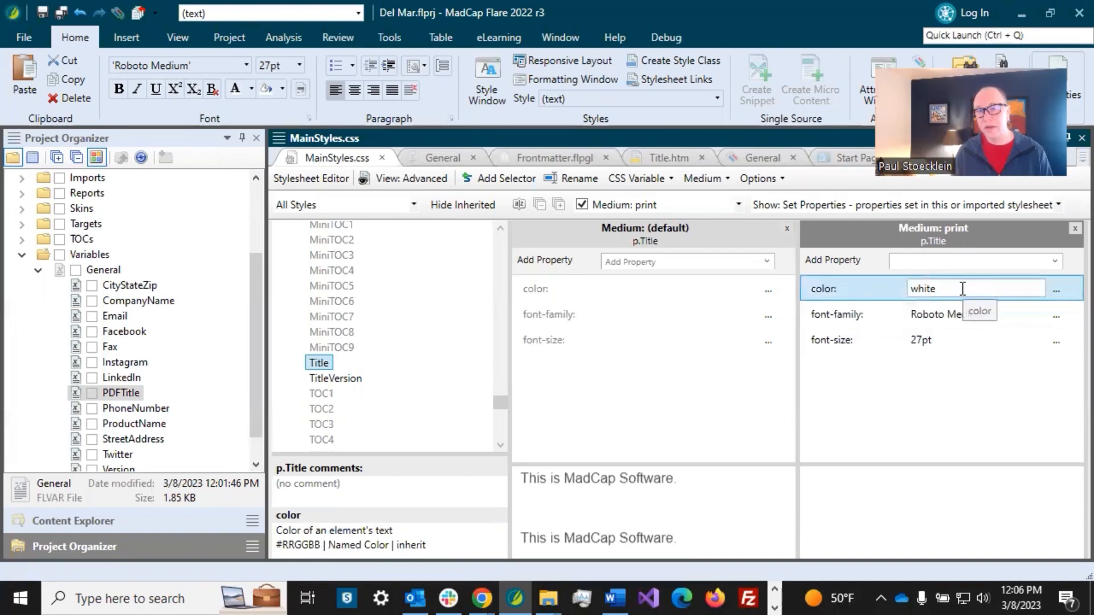
{"action": "left_click", "coordinate": [843, 315]}
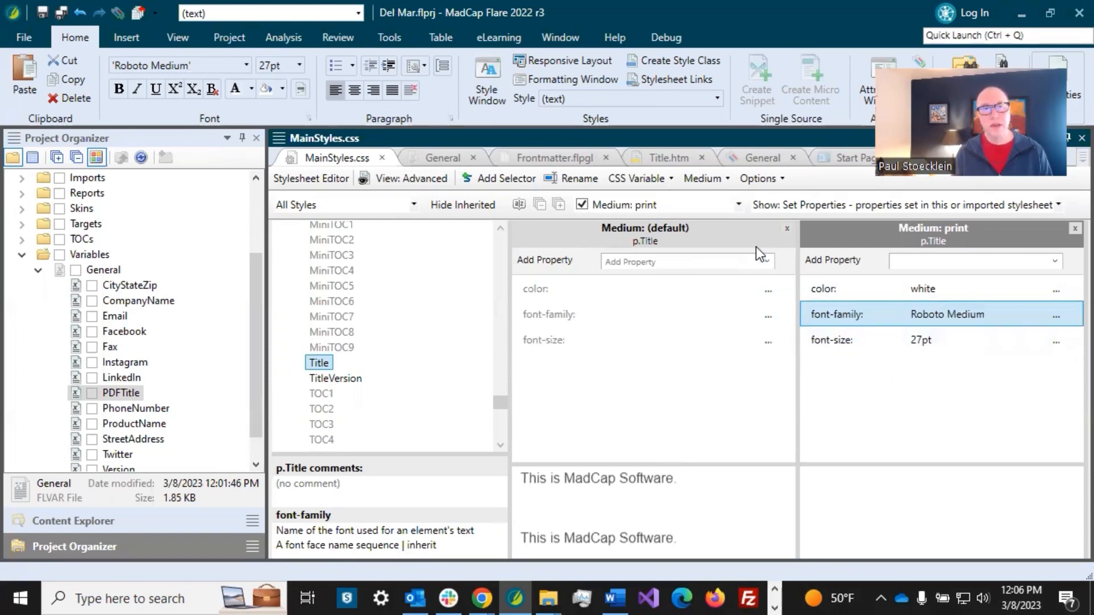
Step: Apply the p.Title style to the PDFTitle heading in Title.htm and save all files
{"action": "left_click", "coordinate": [675, 159]}
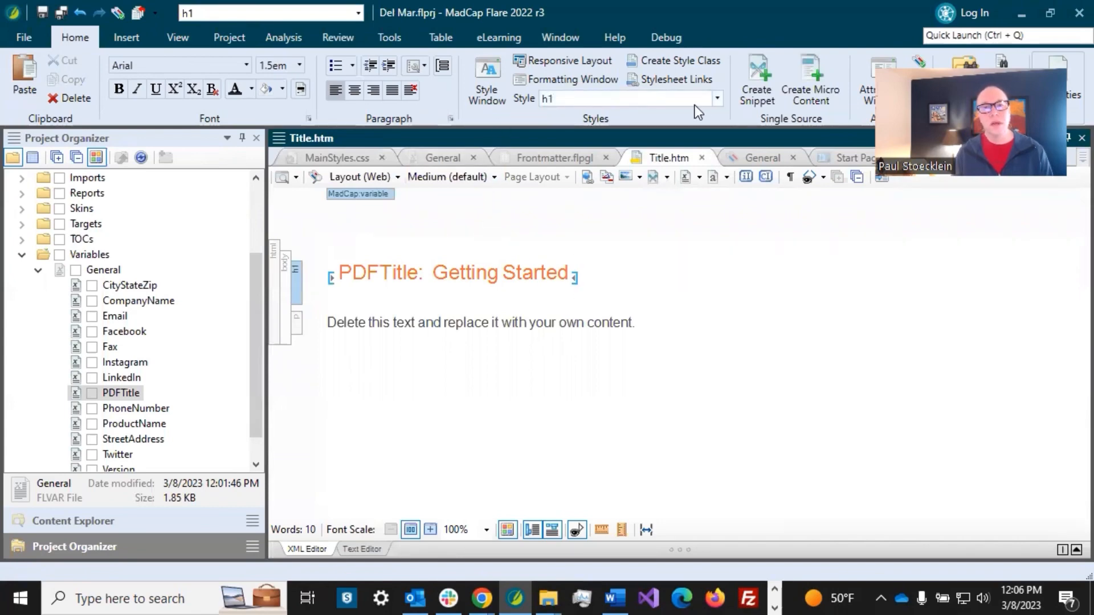
{"action": "left_click", "coordinate": [717, 99]}
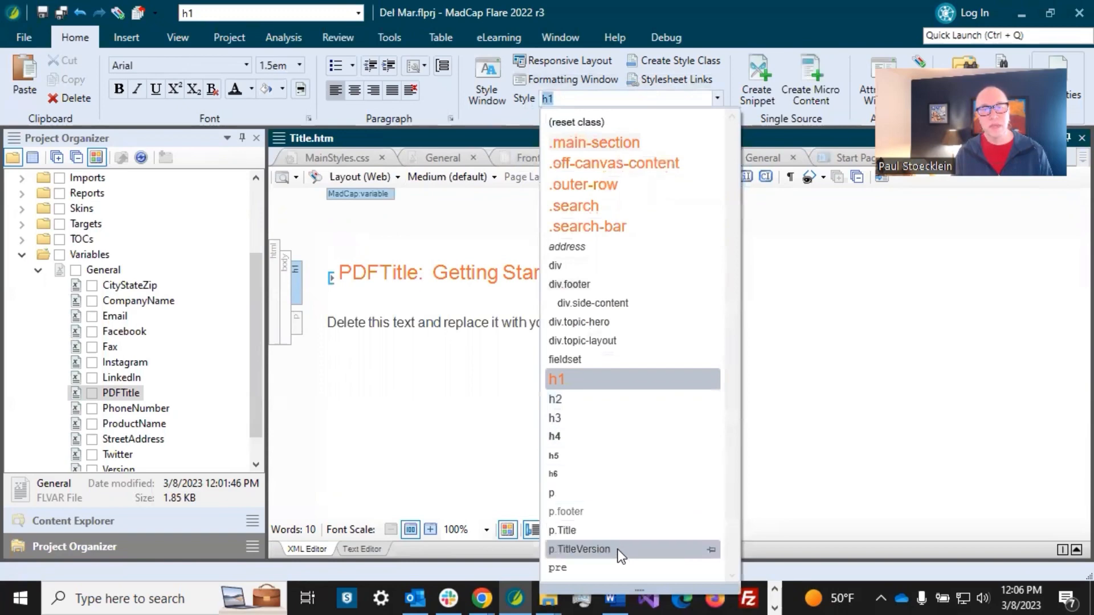
{"action": "left_click", "coordinate": [609, 532]}
{"action": "left_click", "coordinate": [519, 298]}
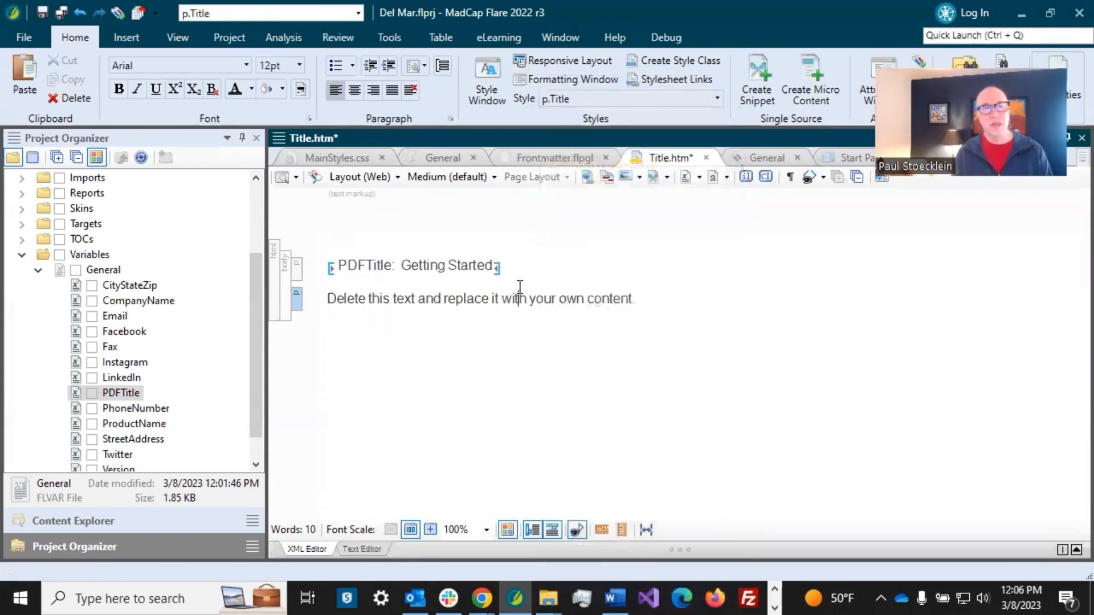
{"action": "left_click", "coordinate": [62, 12]}
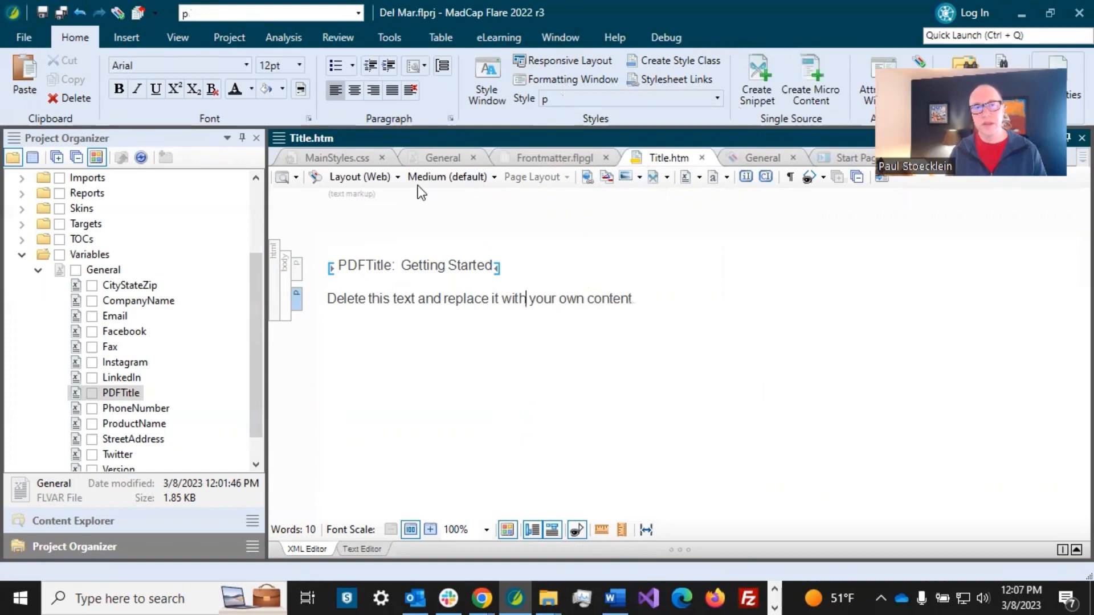
Step: Switch Title.htm to Print Layout and check the p.Title paragraph containing the PDFTitle variable
{"action": "left_click", "coordinate": [396, 177]}
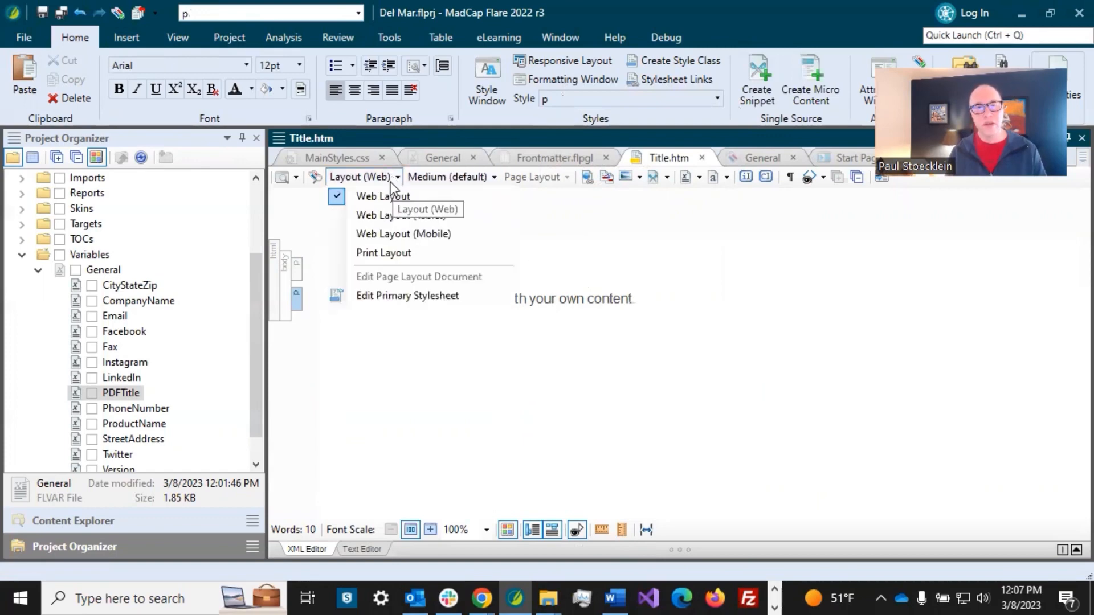
{"action": "left_click", "coordinate": [381, 248]}
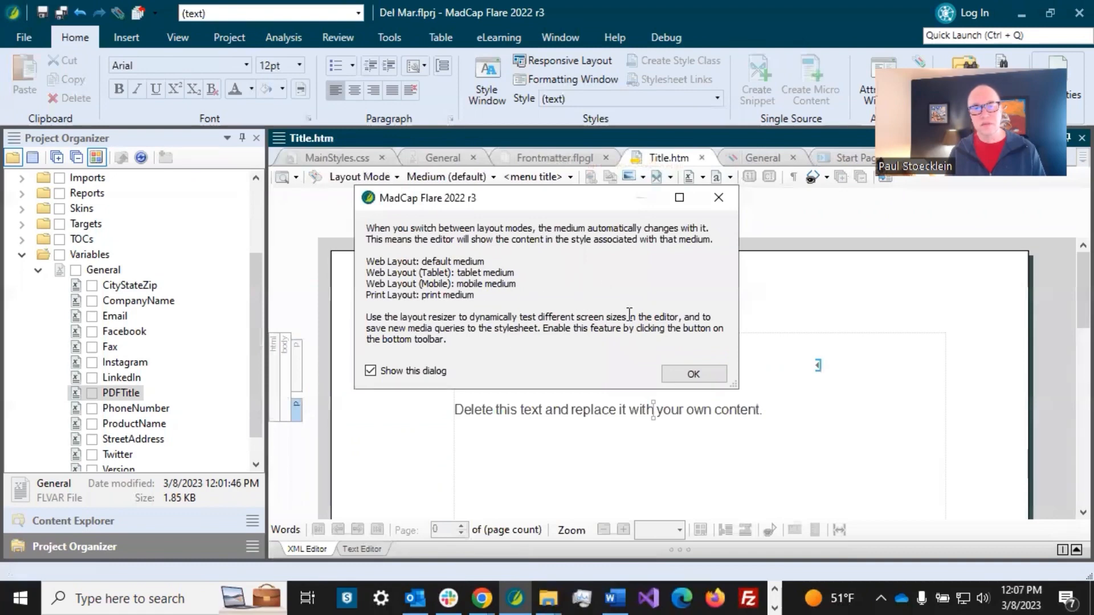
{"action": "left_click", "coordinate": [684, 376]}
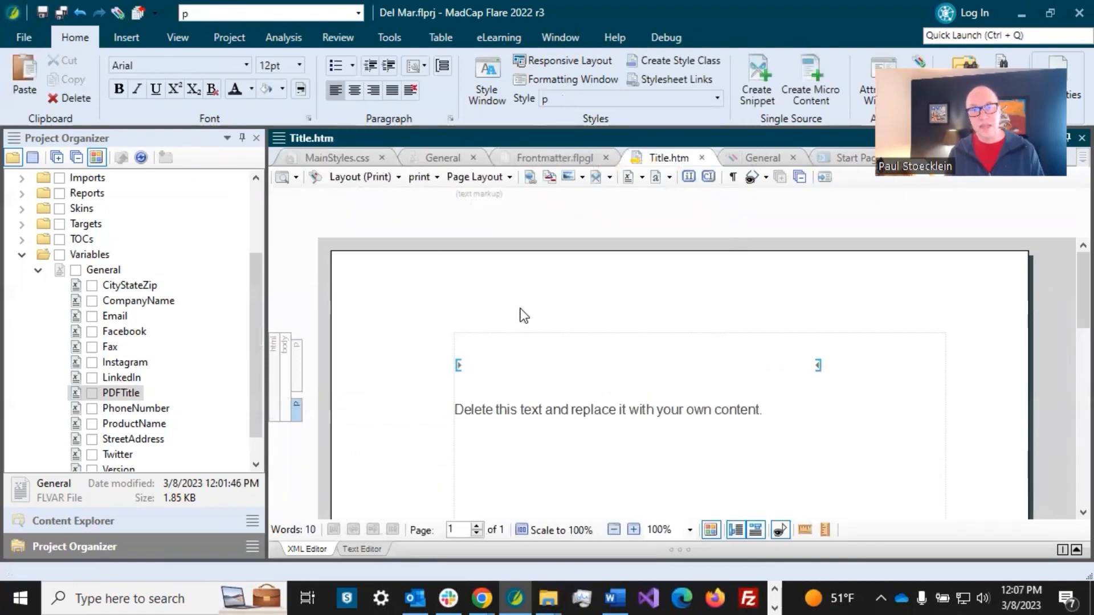
{"action": "left_click", "coordinate": [822, 363]}
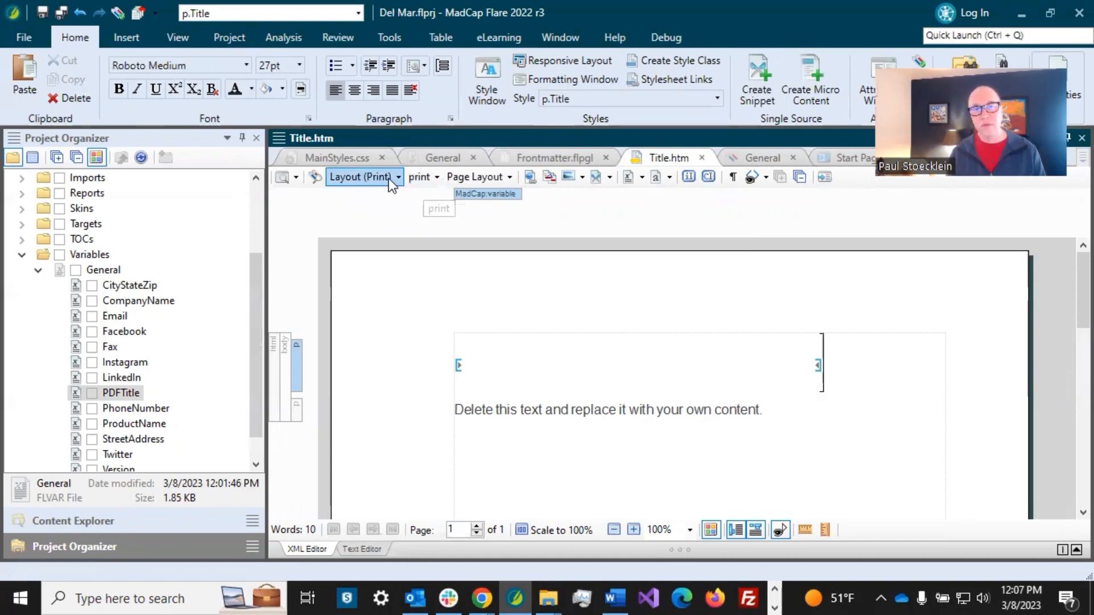
Step: Show Title.htm with the Title page type of Frontmatter.flpgl and check the PDFTitle heading over the cover image
{"action": "left_click", "coordinate": [500, 175]}
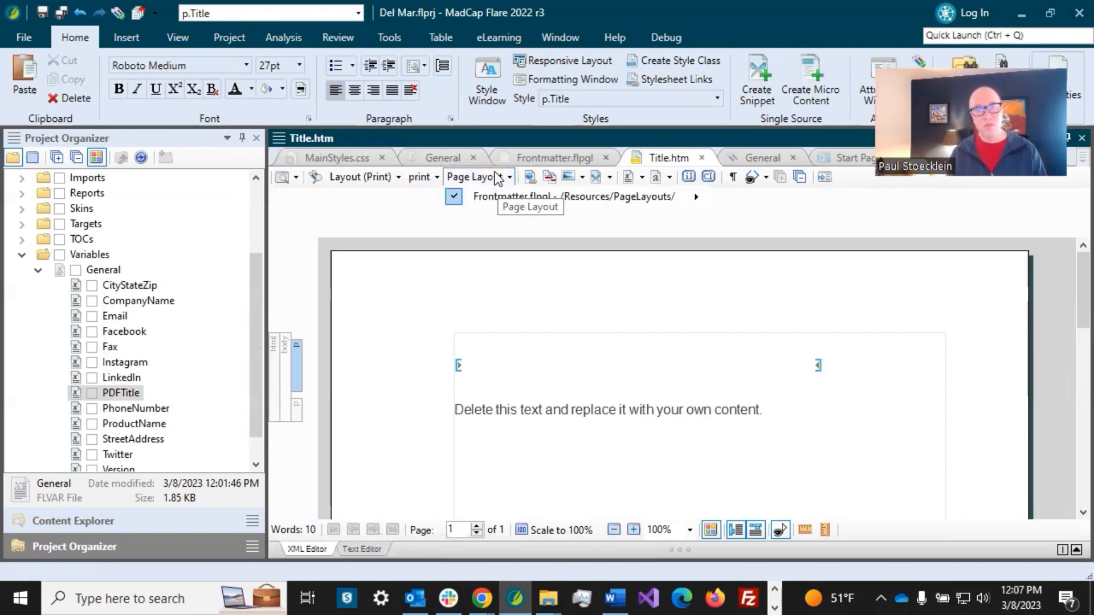
{"action": "mouse_move", "coordinate": [504, 202]}
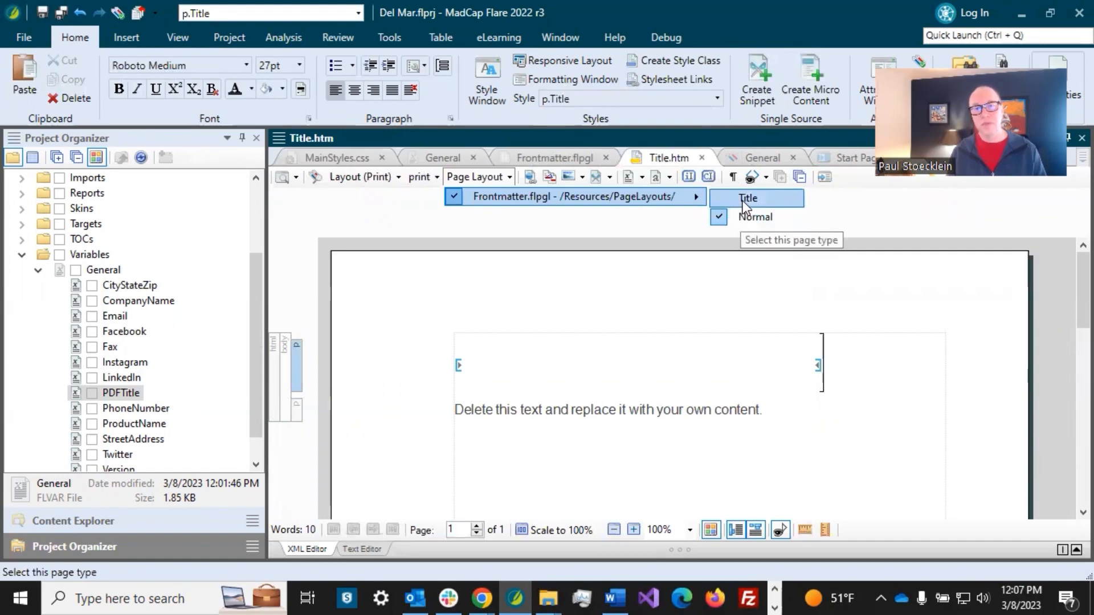
{"action": "left_click", "coordinate": [743, 200]}
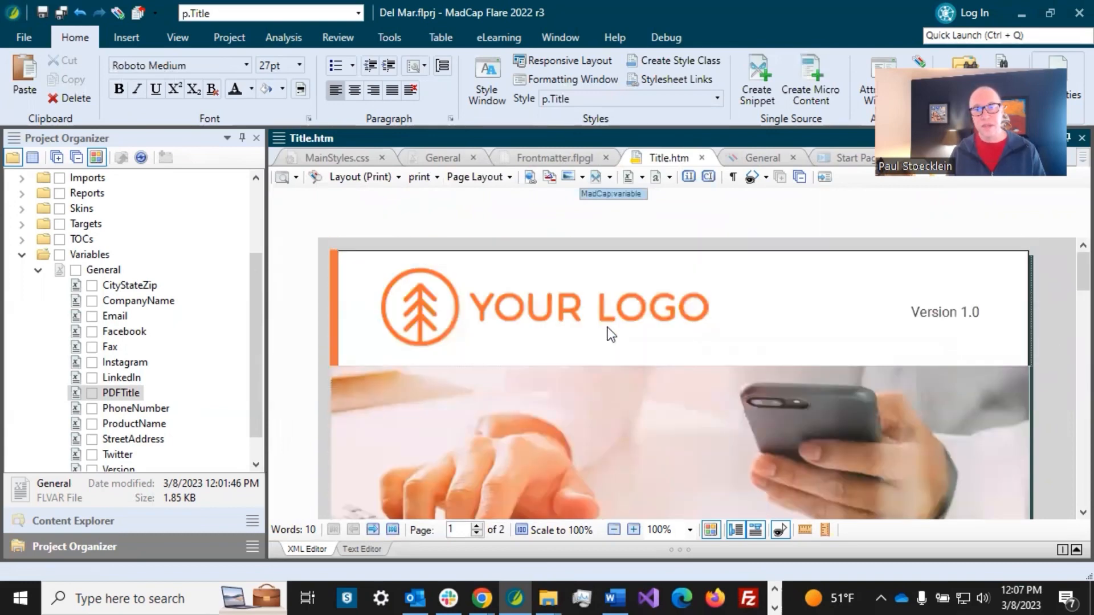
{"action": "scroll", "coordinate": [607, 327], "scroll_direction": "down", "scroll_amount": 3}
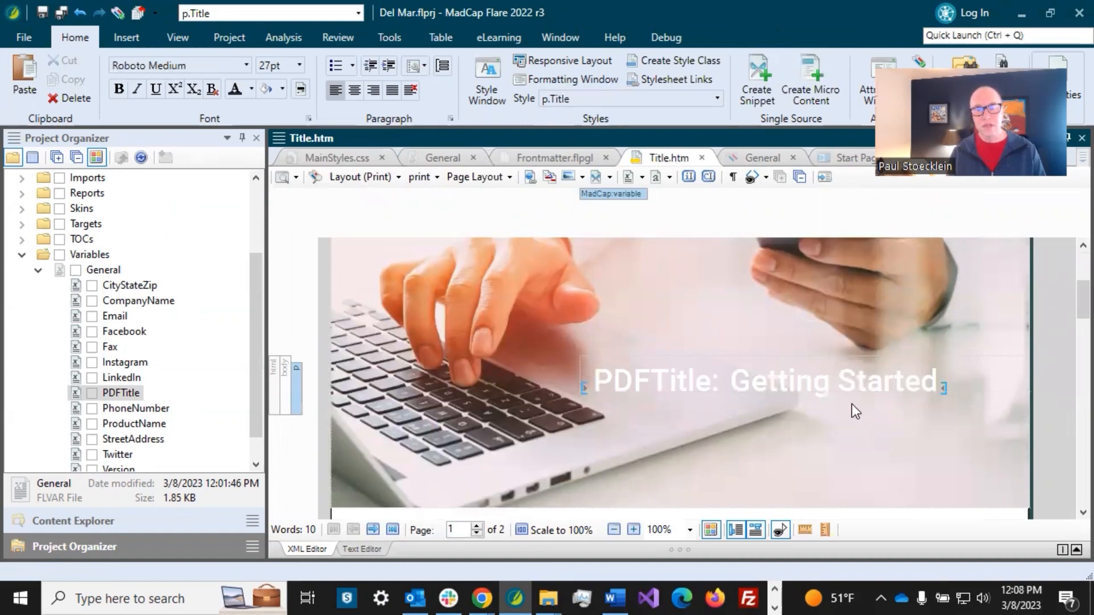
{"action": "mouse_move", "coordinate": [747, 378]}
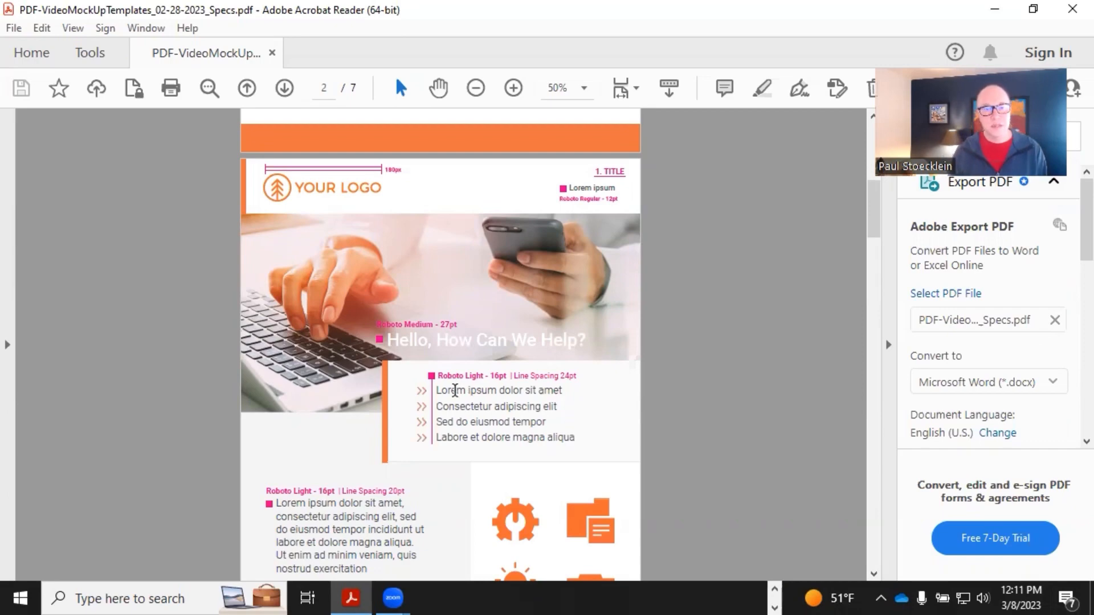
Step: Examine the bulleted list box on the mock-up PDF's title page, then return to MadCap Flare
{"action": "mouse_move", "coordinate": [438, 391]}
{"action": "left_mouse_down"}
{"action": "mouse_move", "coordinate": [520, 391]}
{"action": "mouse_move", "coordinate": [528, 412]}
{"action": "left_mouse_up"}
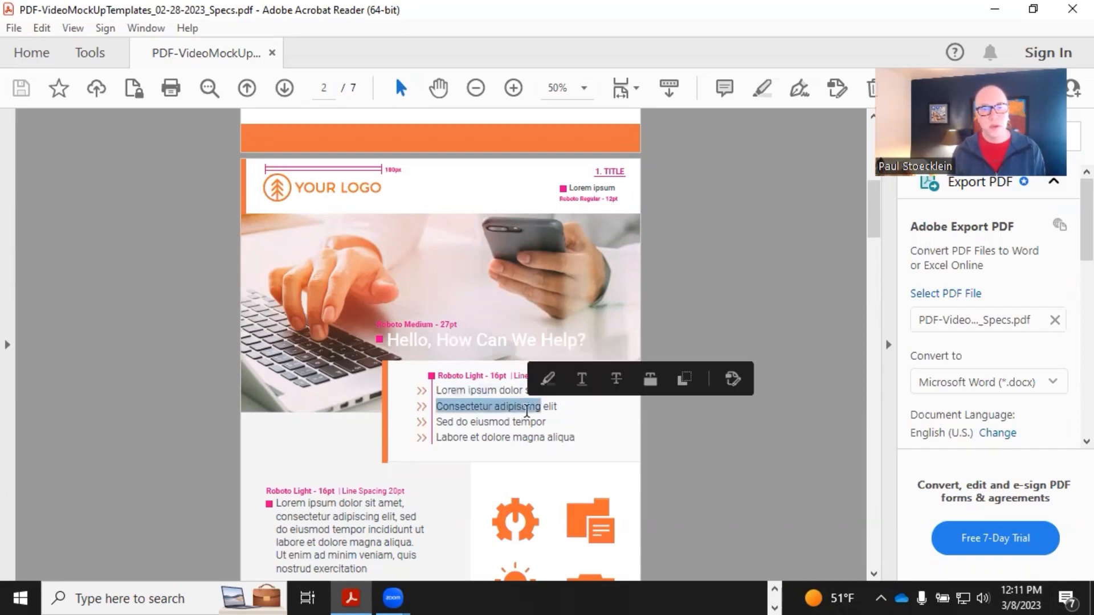
{"action": "left_click", "coordinate": [501, 423]}
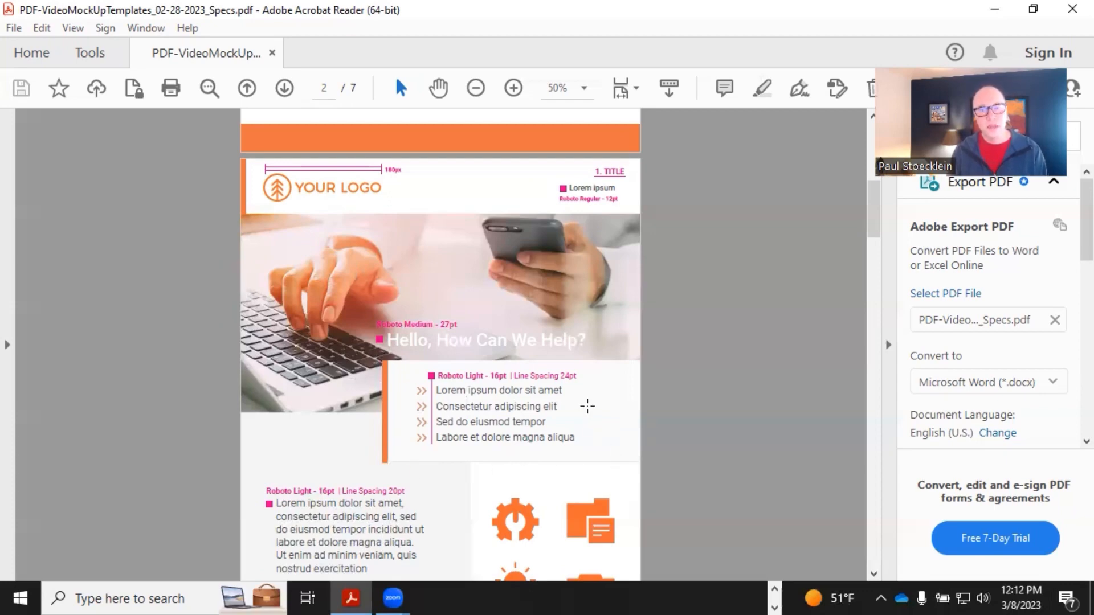
{"action": "left_click", "coordinate": [994, 14]}
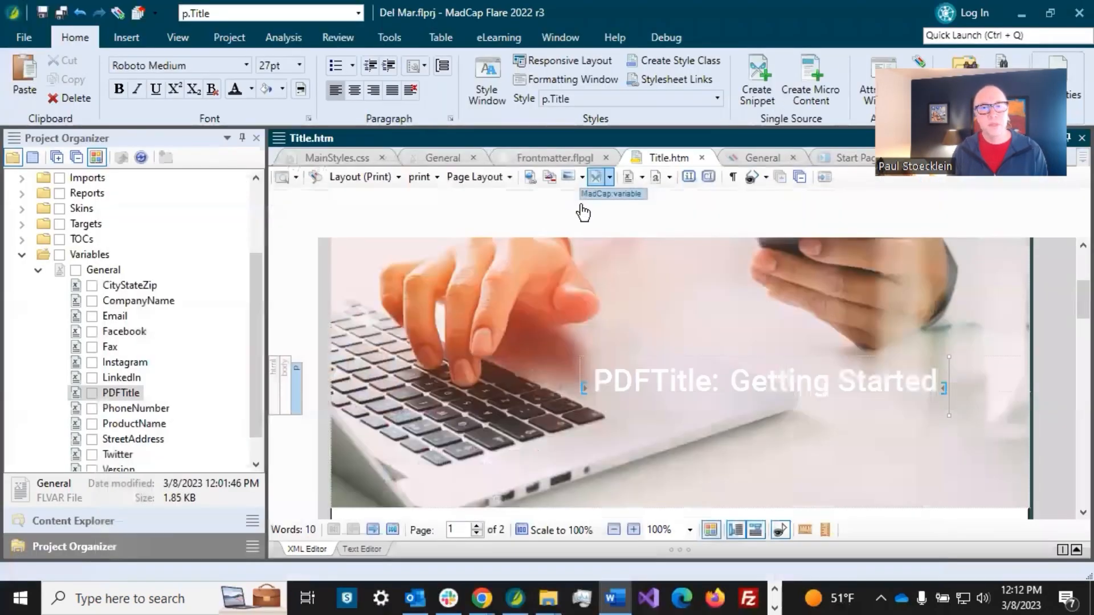
Step: On Frontmatter.flpgl's Title page, draw a second body frame below the title frame, about 5.5 in wide, and lower its top edge slightly
{"action": "left_click", "coordinate": [542, 158]}
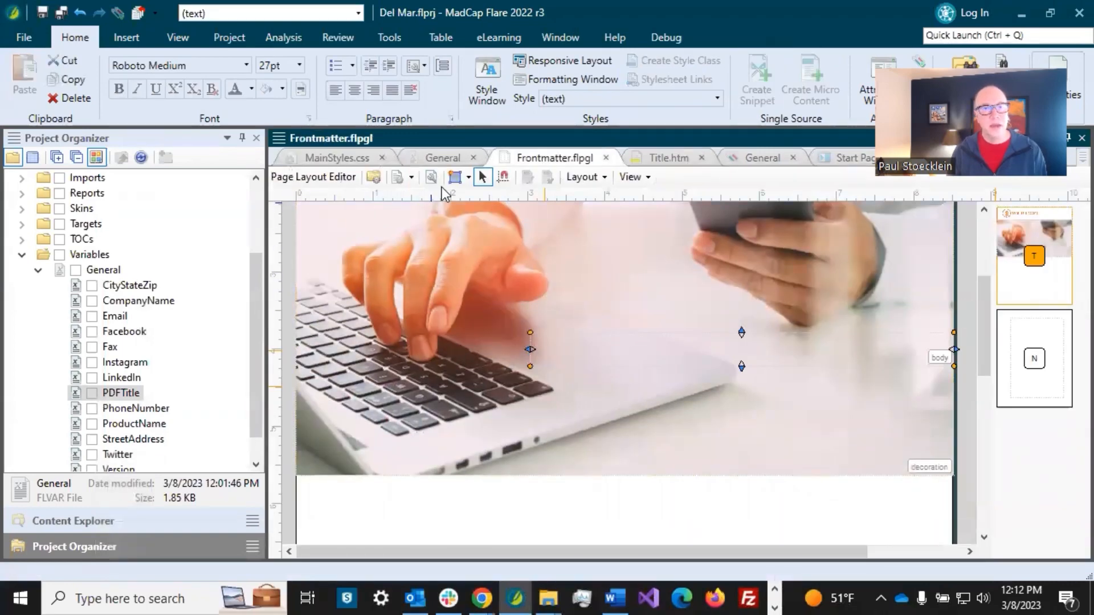
{"action": "left_click", "coordinate": [468, 177]}
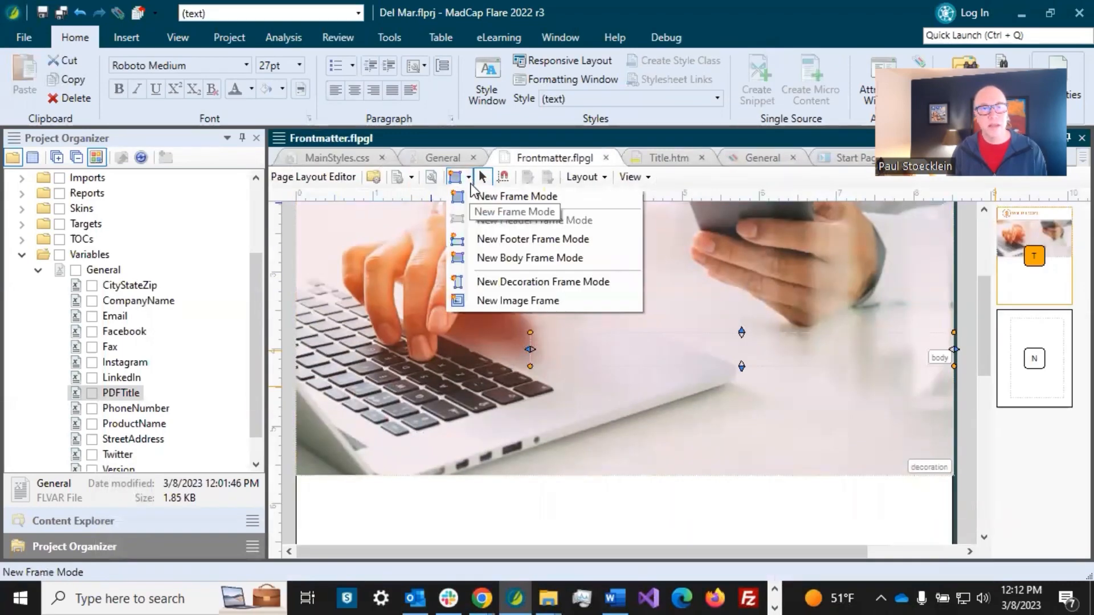
{"action": "left_click", "coordinate": [487, 255]}
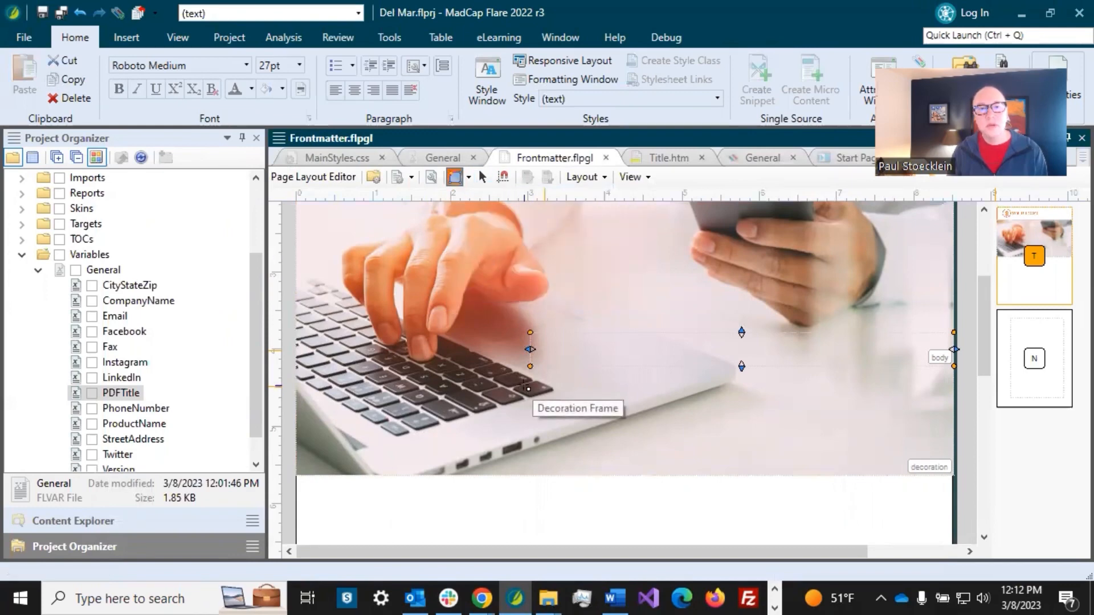
{"action": "left_click_drag", "start_coordinate": [528, 389], "coordinate": [951, 544]}
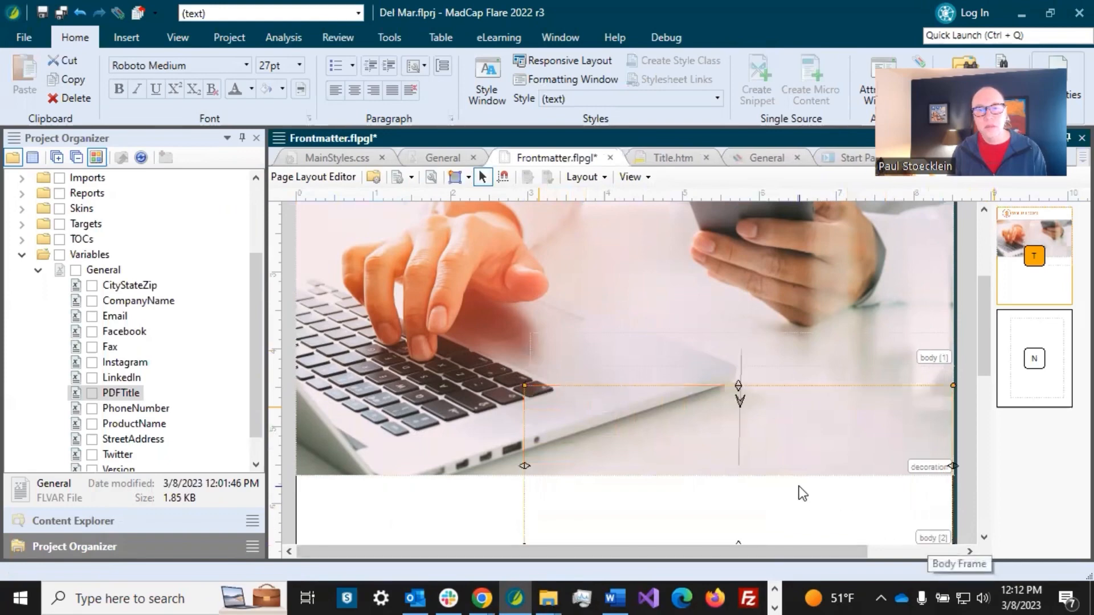
{"action": "left_click_drag", "start_coordinate": [978, 341], "coordinate": [982, 362]}
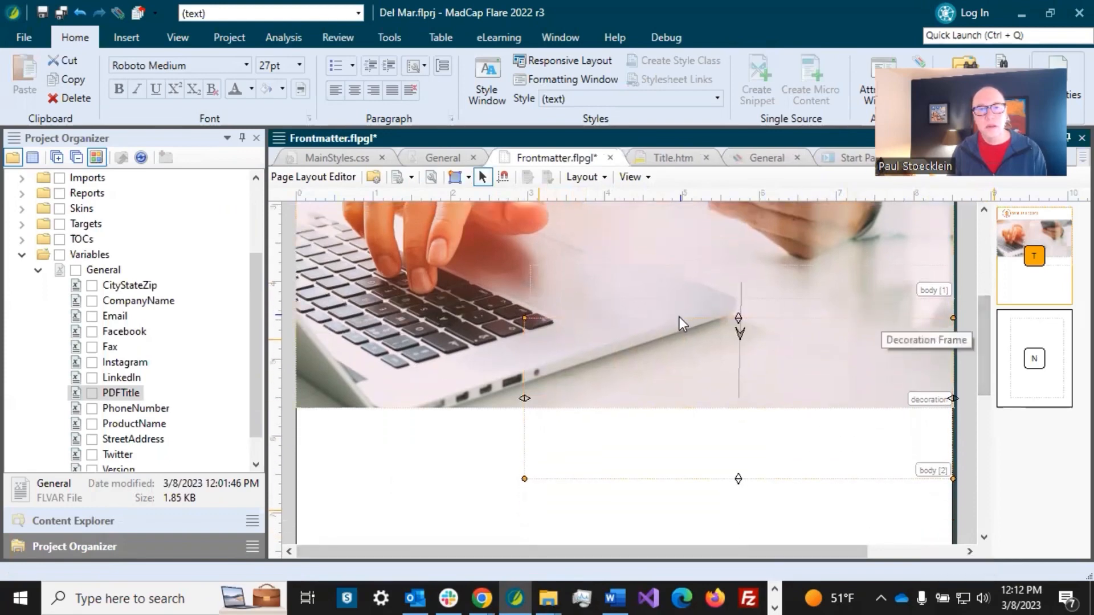
{"action": "left_click_drag", "start_coordinate": [737, 317], "coordinate": [737, 330]}
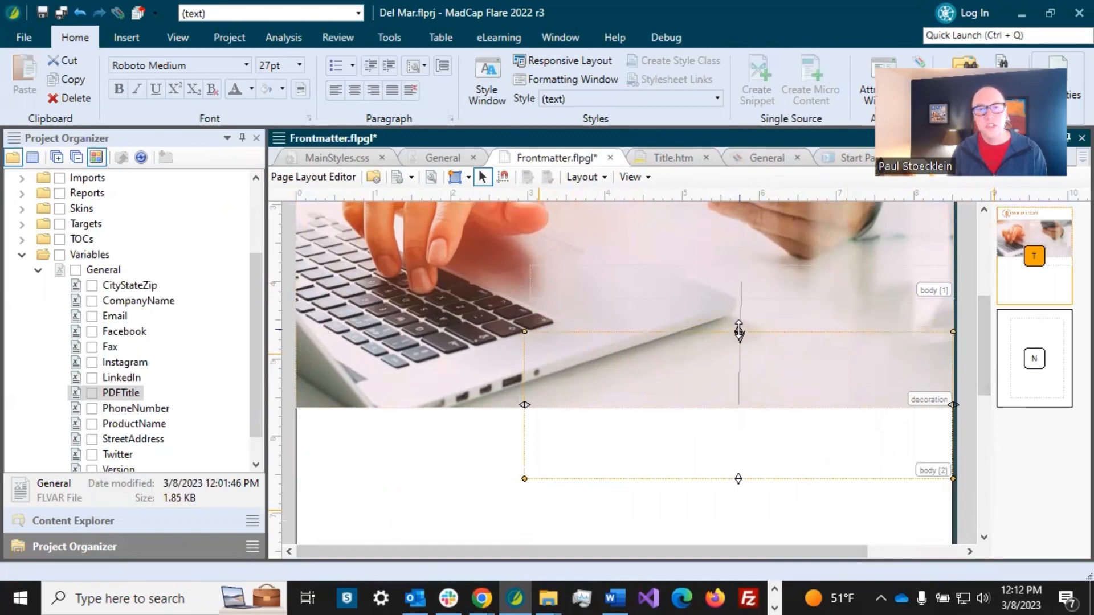
Step: Give the new body frame a solid background with the fill start color f3f4f4
{"action": "double_click", "coordinate": [664, 391]}
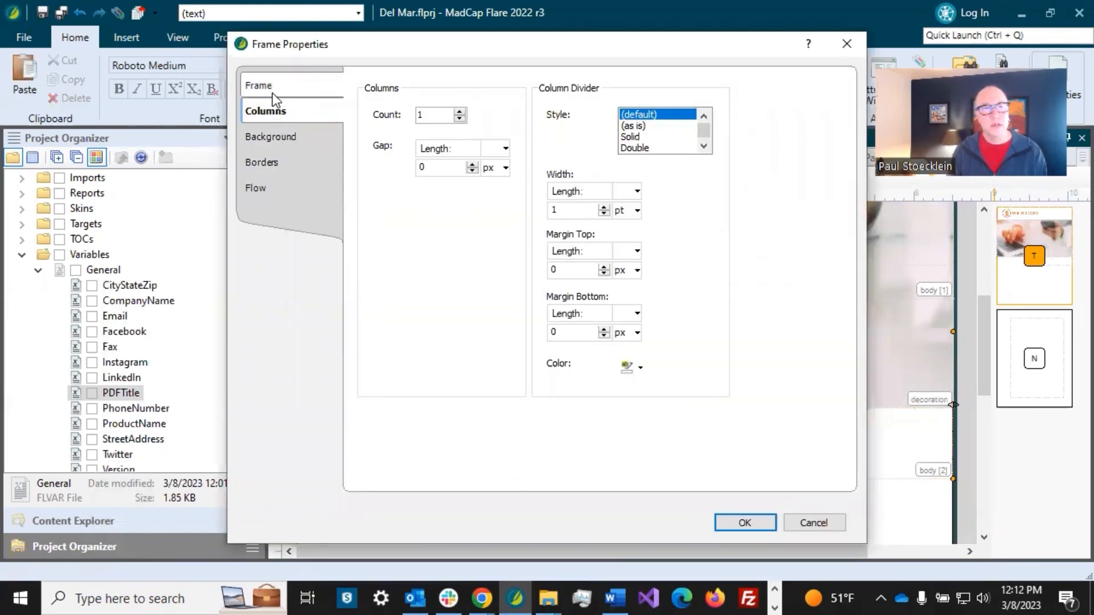
{"action": "left_click", "coordinate": [288, 136]}
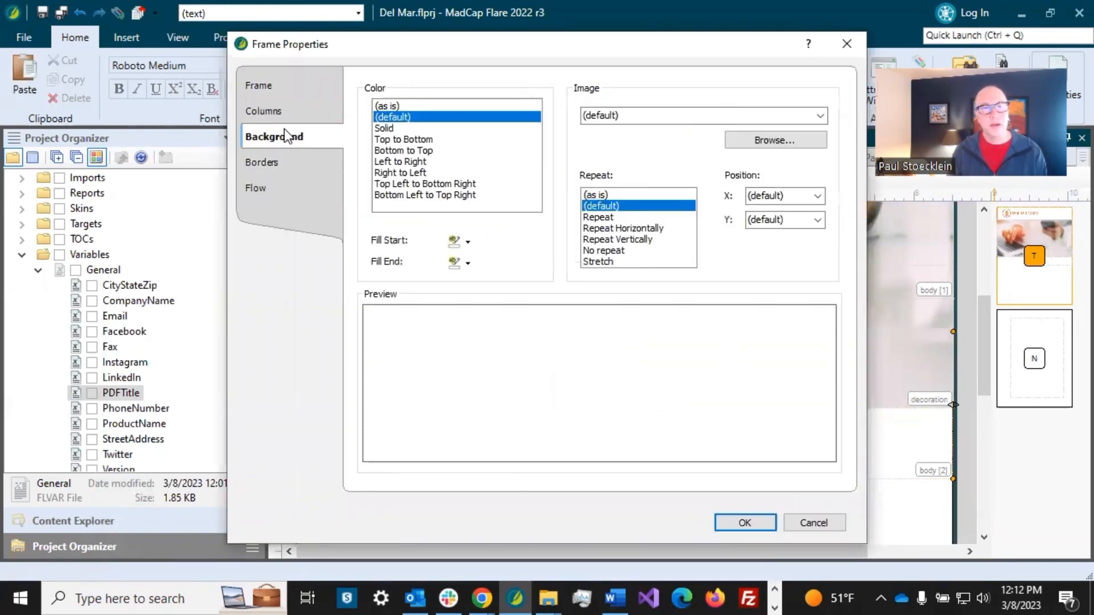
{"action": "left_click", "coordinate": [393, 129]}
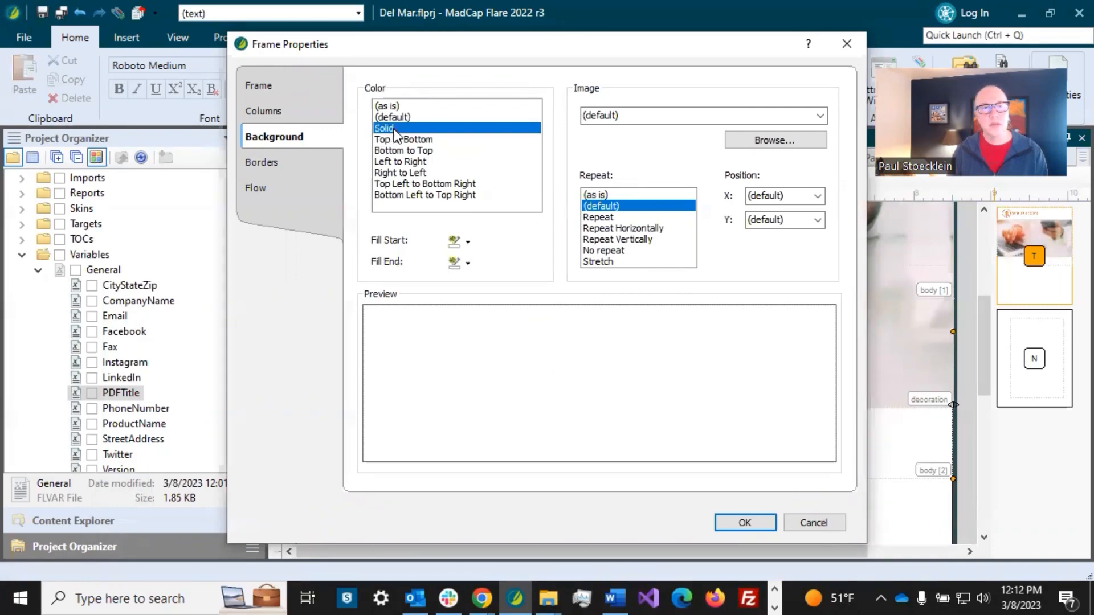
{"action": "left_click", "coordinate": [468, 245]}
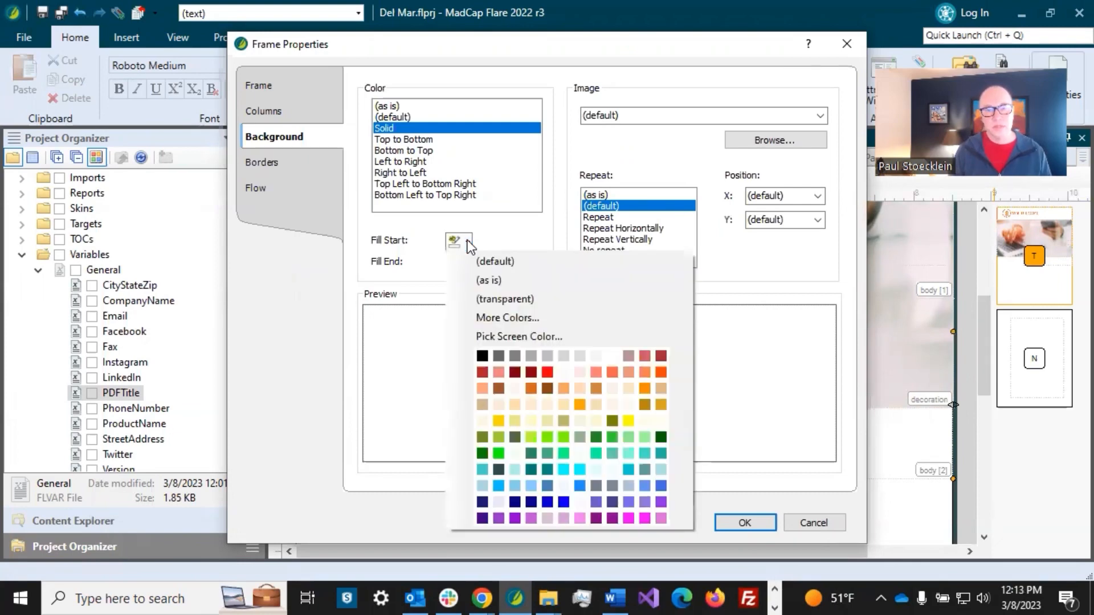
{"action": "left_click", "coordinate": [525, 323]}
{"action": "double_click", "coordinate": [405, 326]}
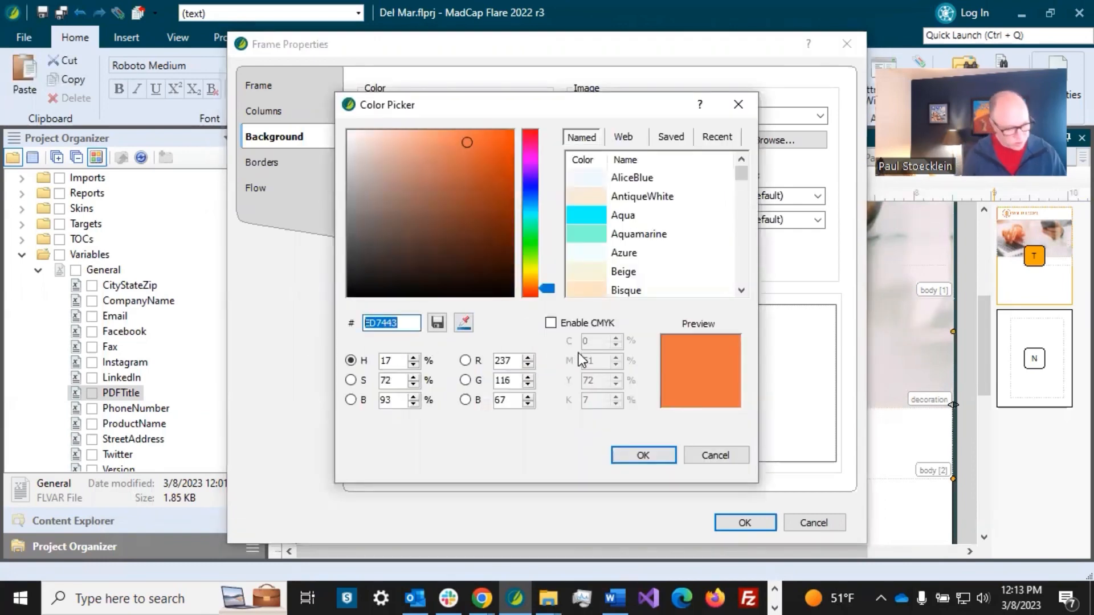
{"action": "type", "text": "f3"}
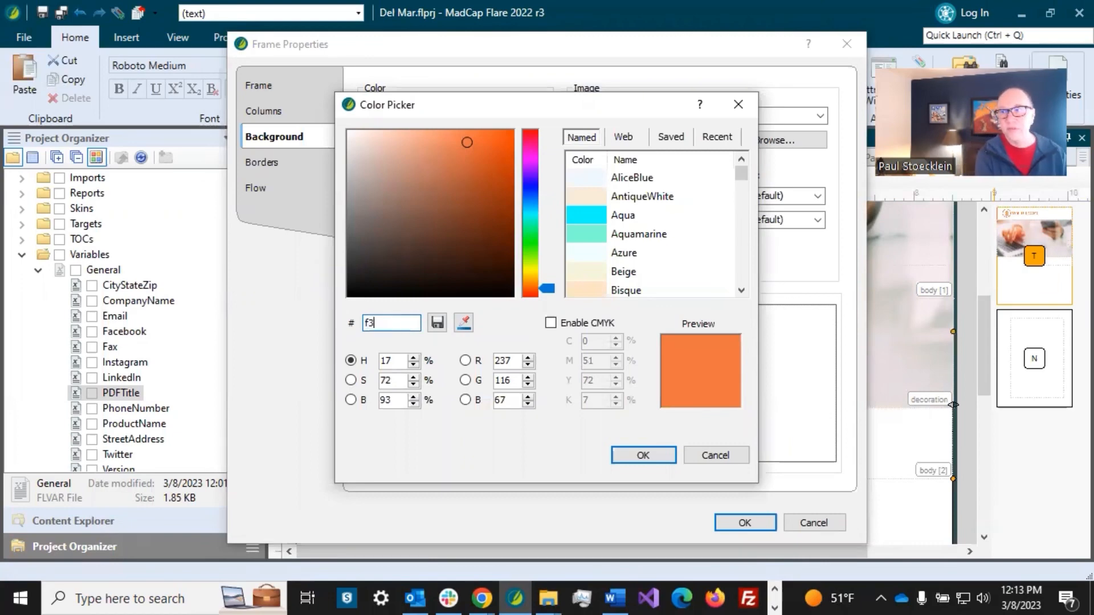
{"action": "type", "text": "f4f4"}
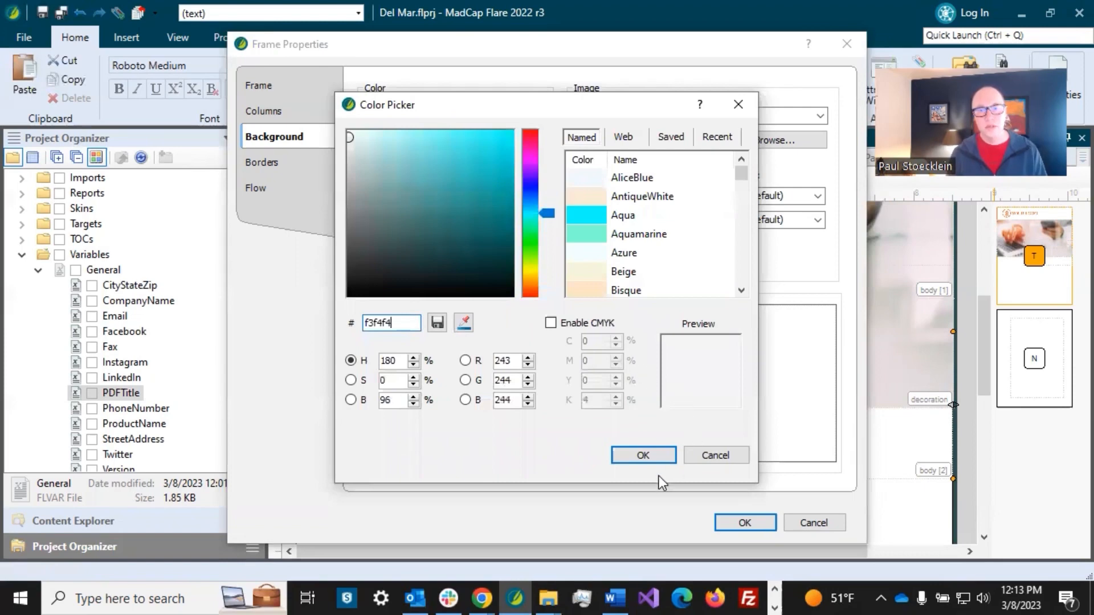
{"action": "left_click", "coordinate": [655, 456]}
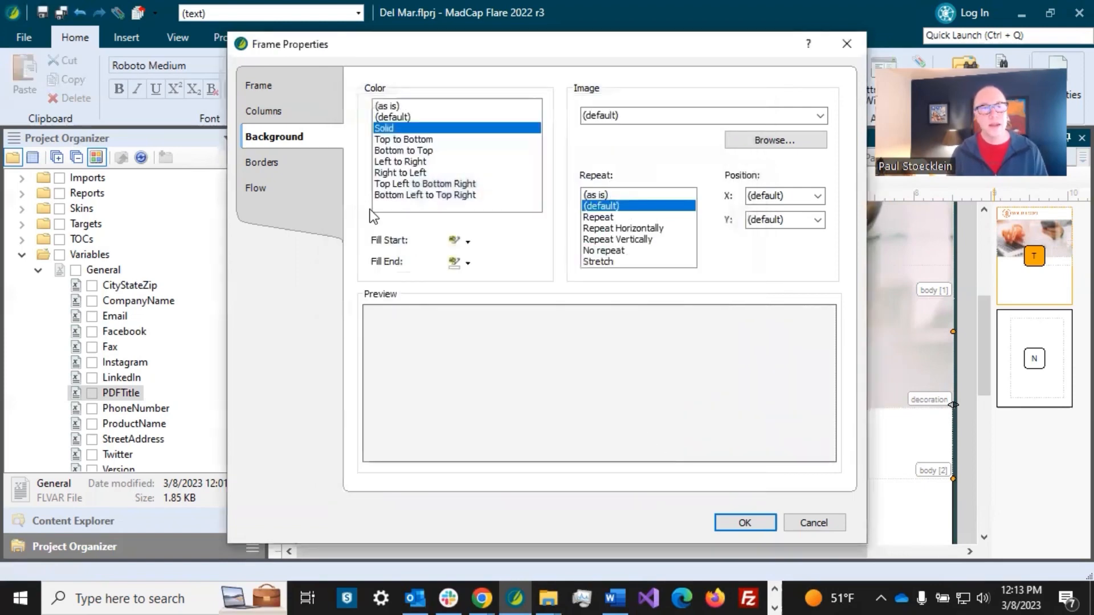
Step: Add a solid 10 px left border in #ED7443 to the new body frame and save the page layout
{"action": "left_click", "coordinate": [318, 163]}
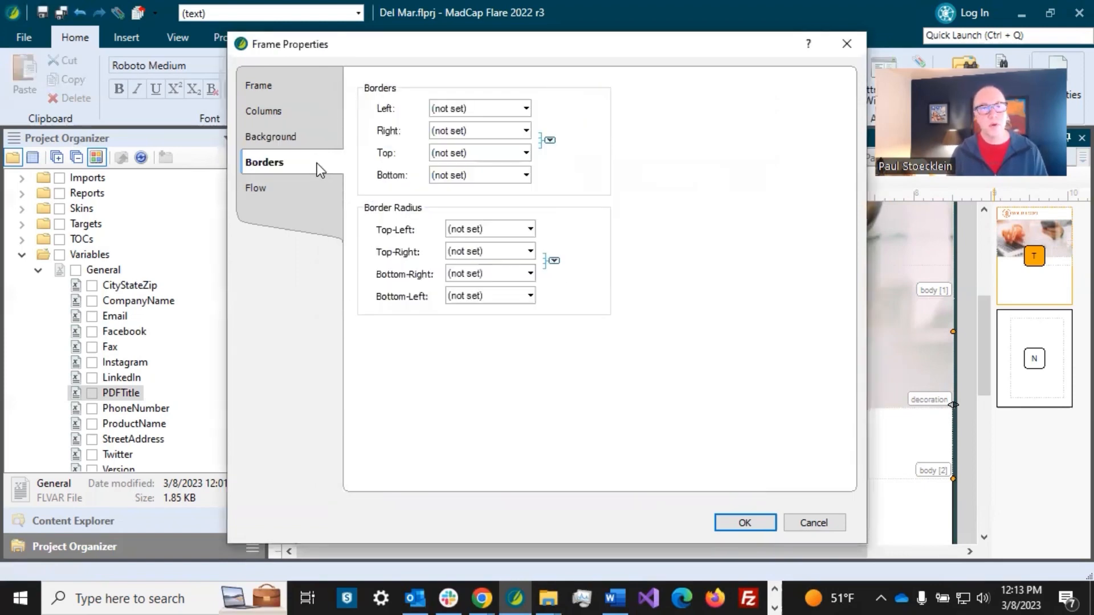
{"action": "left_click", "coordinate": [527, 109]}
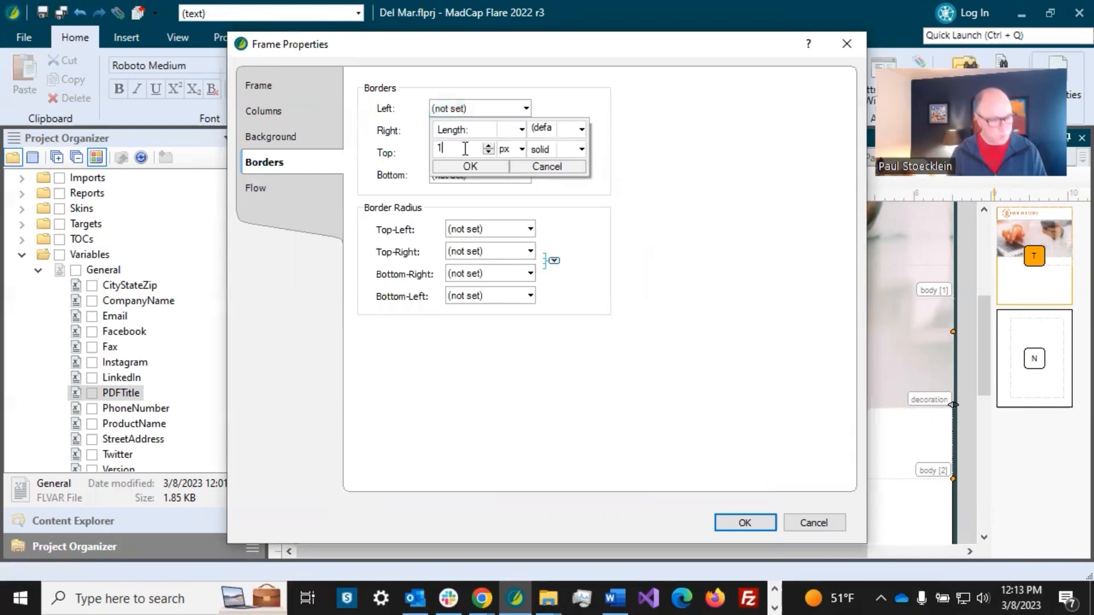
{"action": "type", "text": "0"}
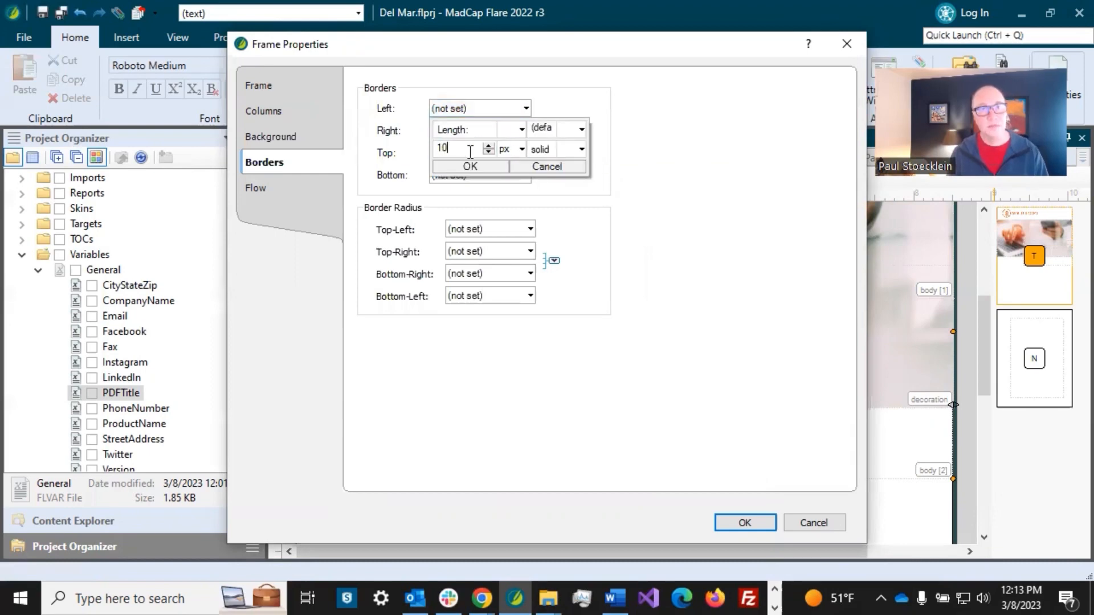
{"action": "left_click", "coordinate": [582, 129]}
{"action": "left_click", "coordinate": [594, 148]}
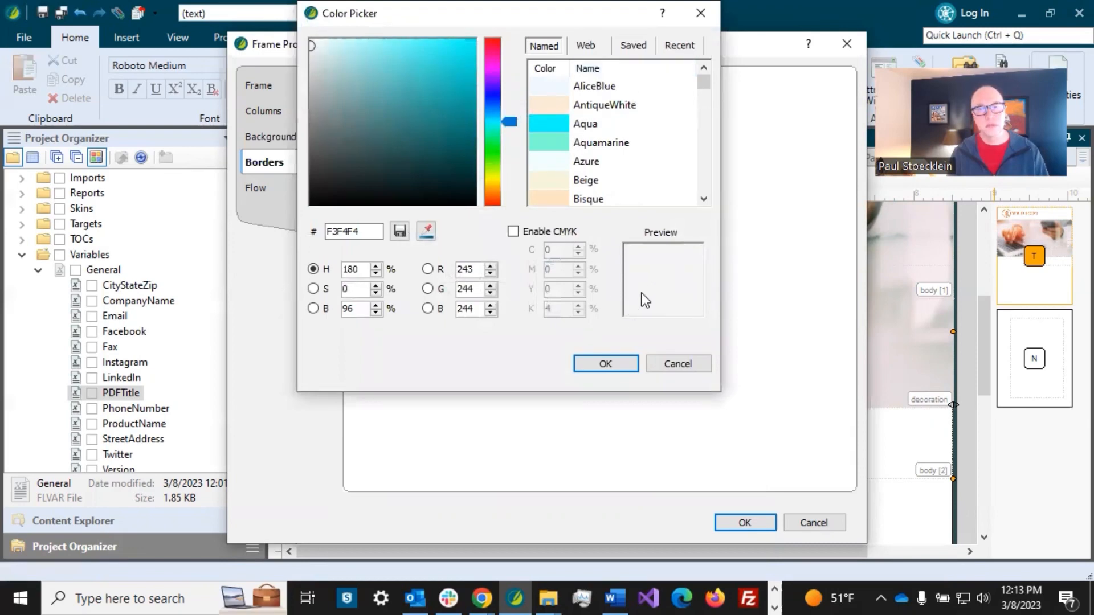
{"action": "left_click", "coordinate": [684, 45]}
{"action": "left_click", "coordinate": [563, 105]}
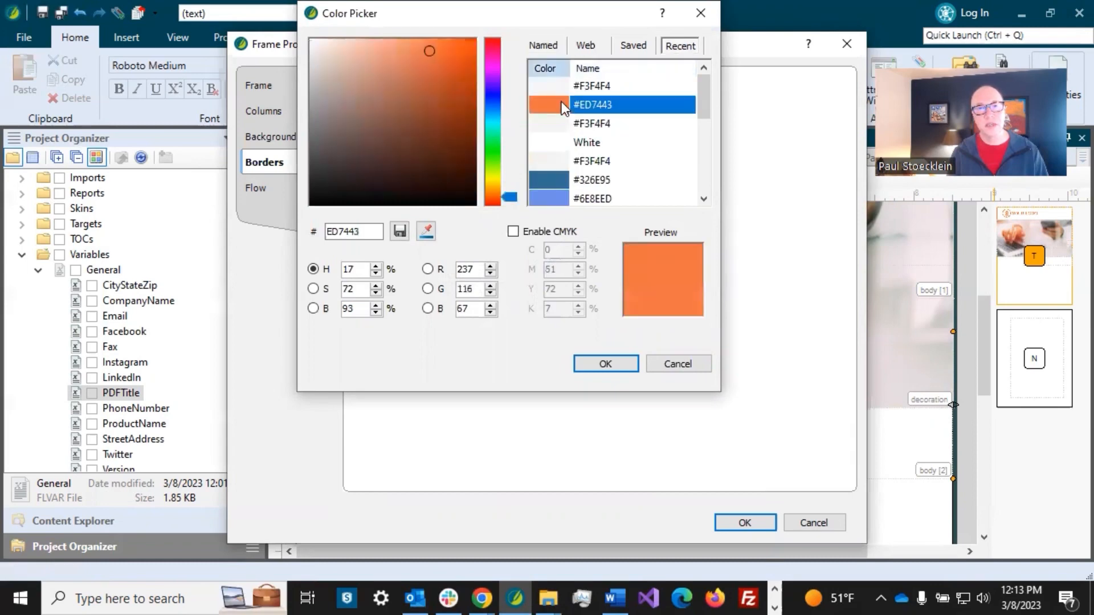
{"action": "left_click", "coordinate": [605, 364]}
{"action": "left_click", "coordinate": [472, 167]}
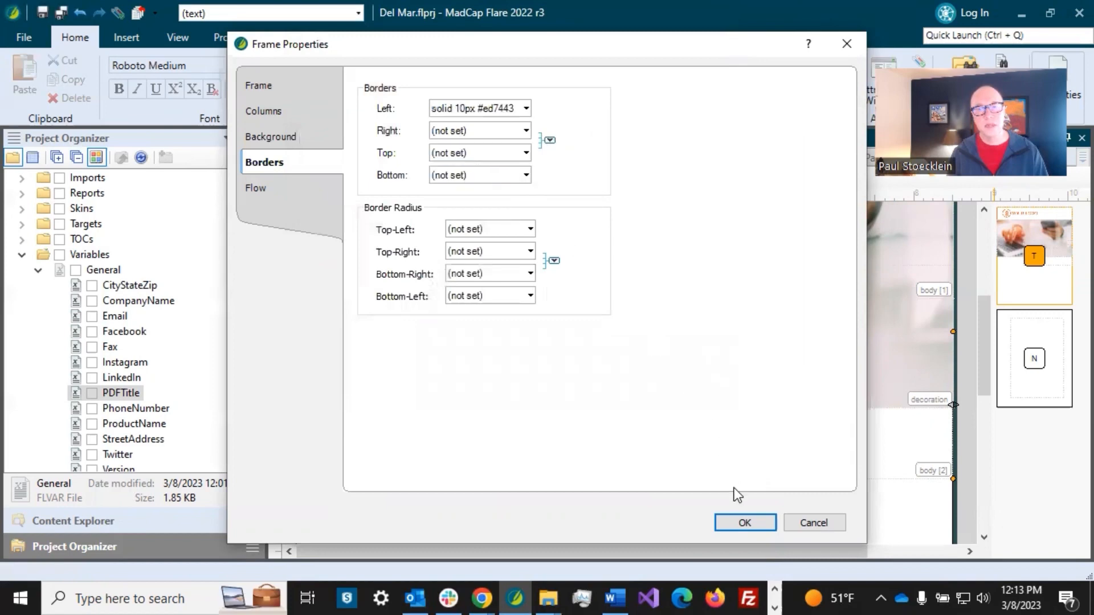
{"action": "left_click", "coordinate": [744, 521]}
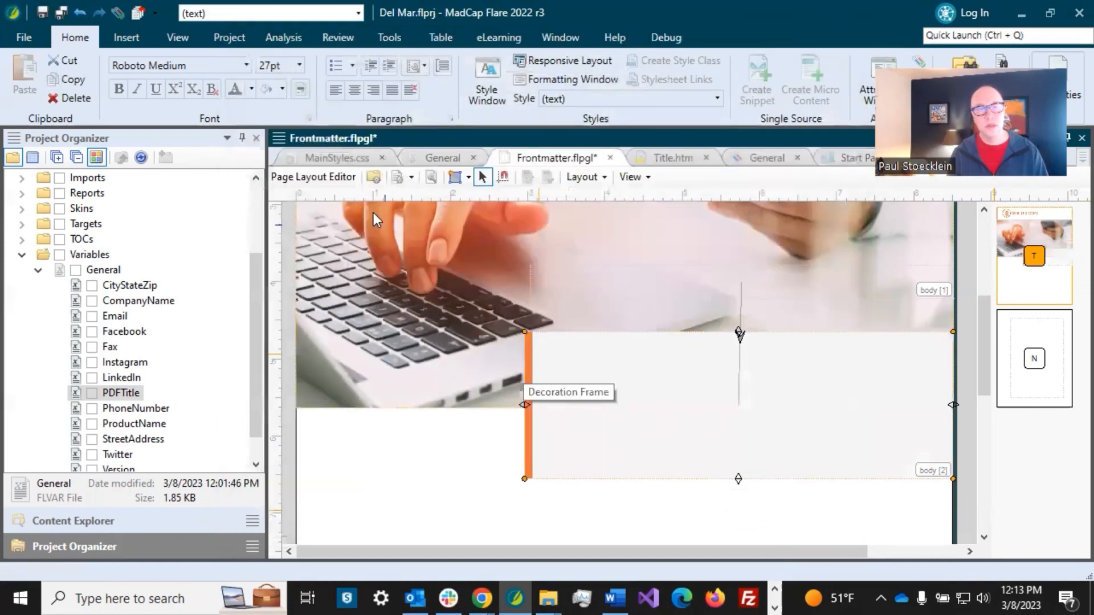
{"action": "left_click", "coordinate": [43, 12]}
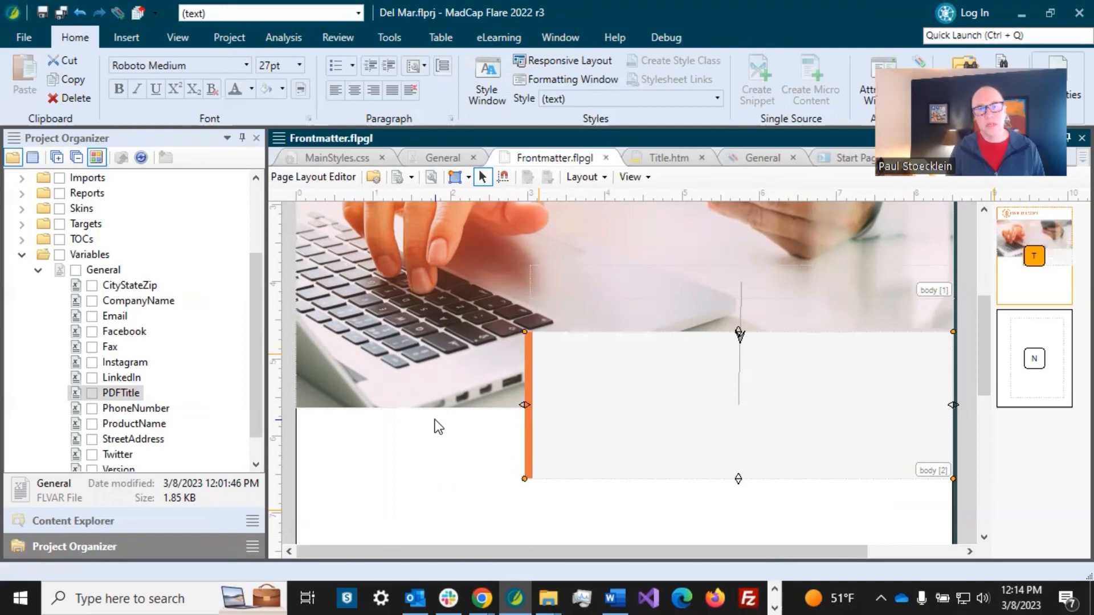
Step: In Title.htm, add an empty paragraph after the placeholder text below the heading and delete the placeholder paragraph
{"action": "left_click", "coordinate": [663, 159]}
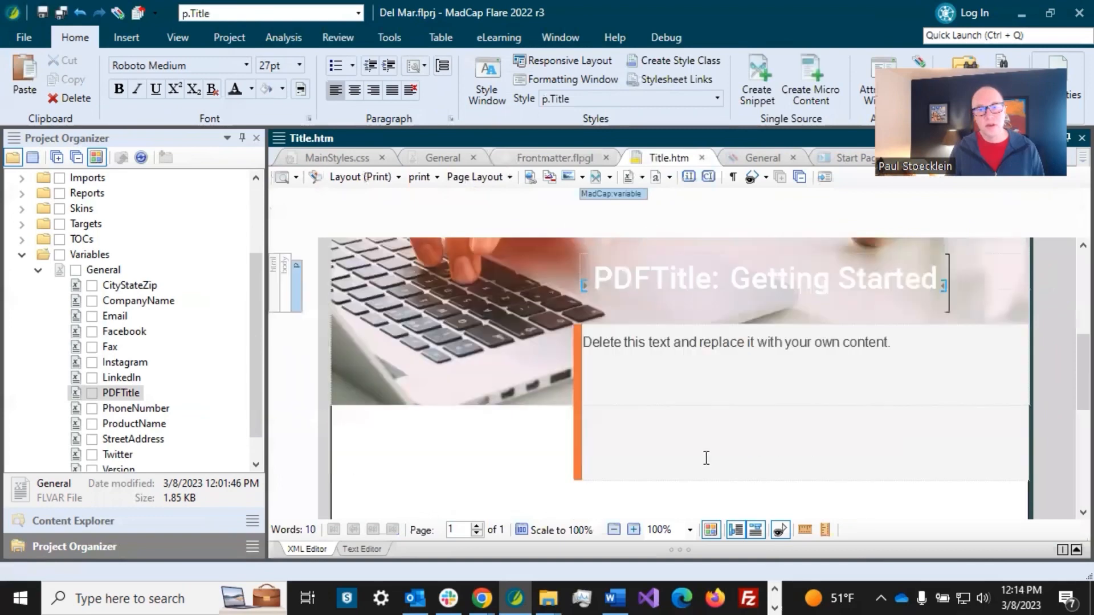
{"action": "left_click", "coordinate": [728, 342]}
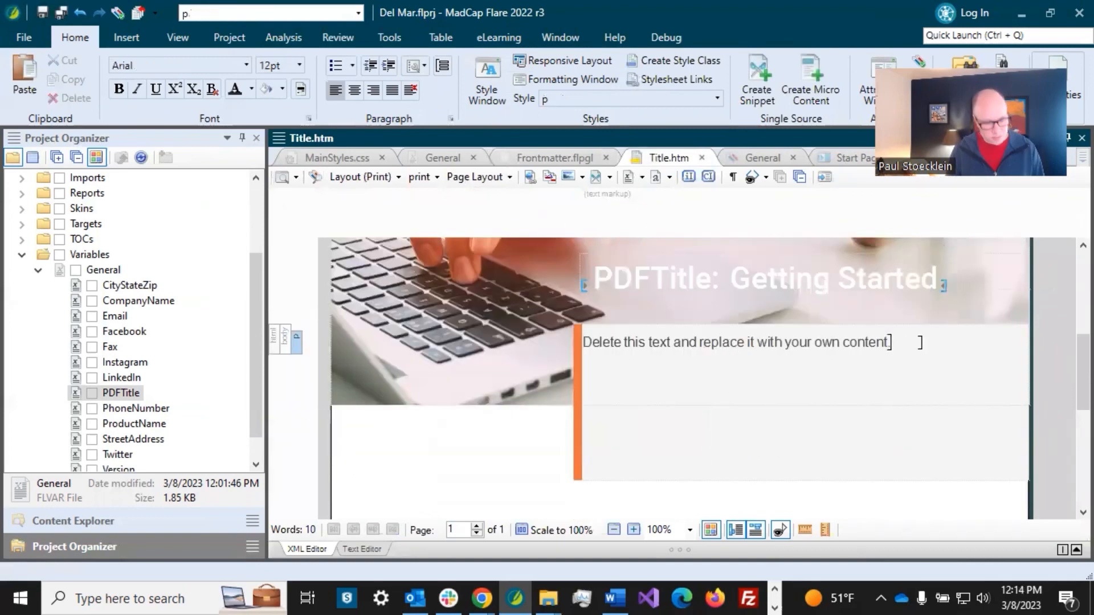
{"action": "type", "text": "."}
{"action": "key", "text": "Return"}
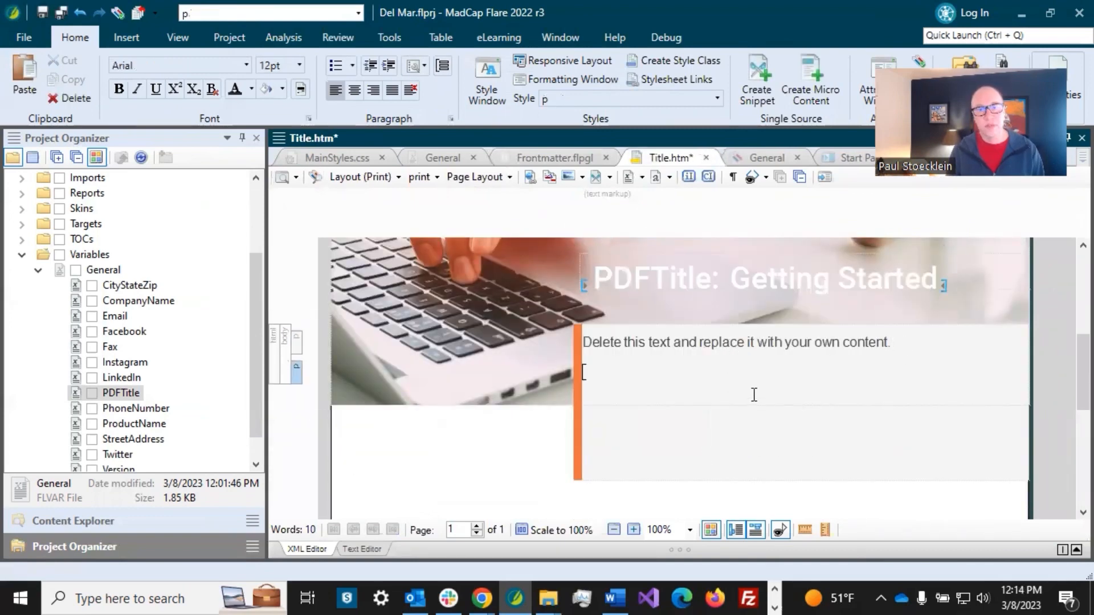
{"action": "right_click", "coordinate": [297, 348]}
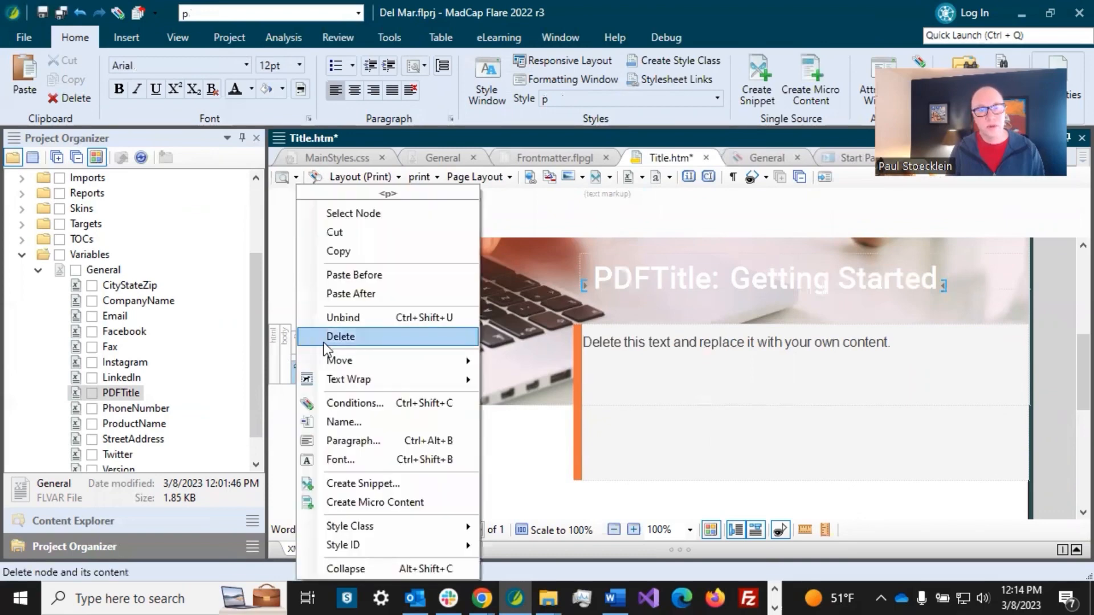
{"action": "left_click", "coordinate": [324, 339]}
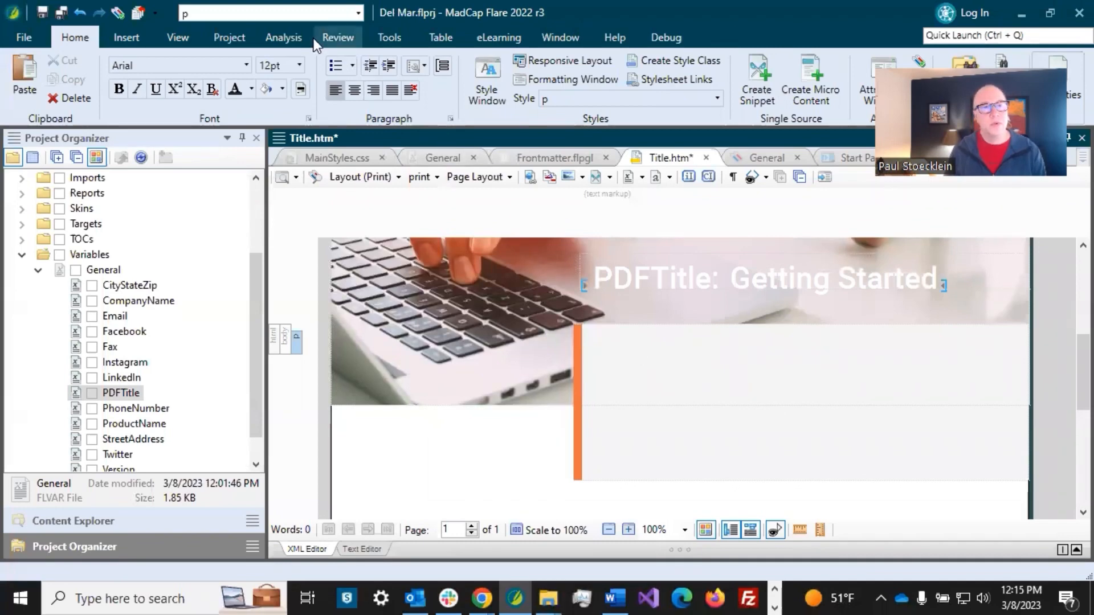
Step: Insert a table with two columns and four rows in the shaded body frame of Title.htm
{"action": "left_click", "coordinate": [439, 39]}
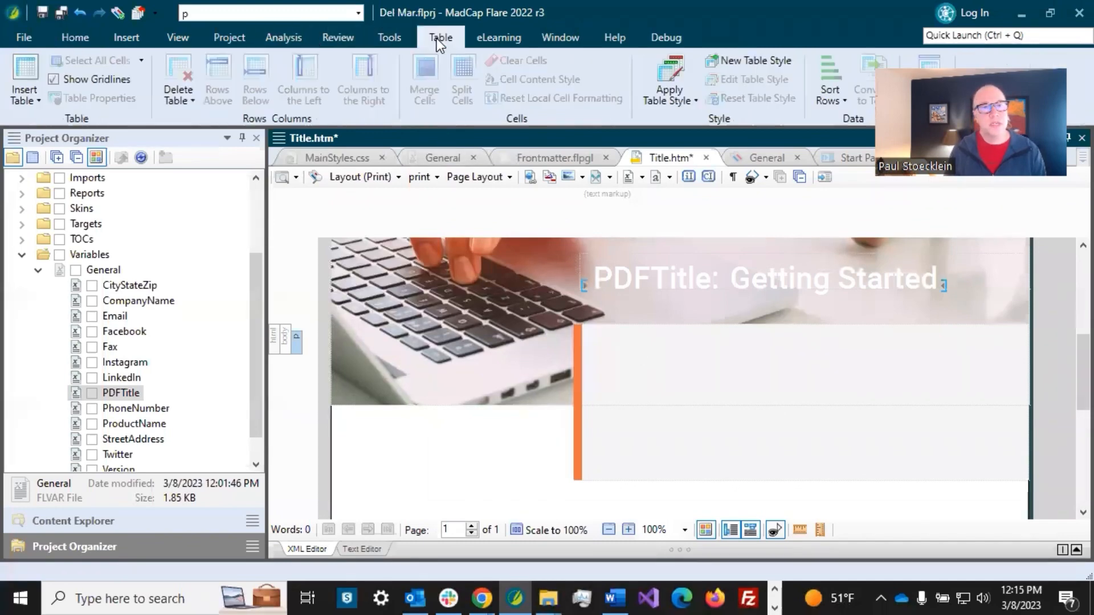
{"action": "left_click", "coordinate": [29, 102]}
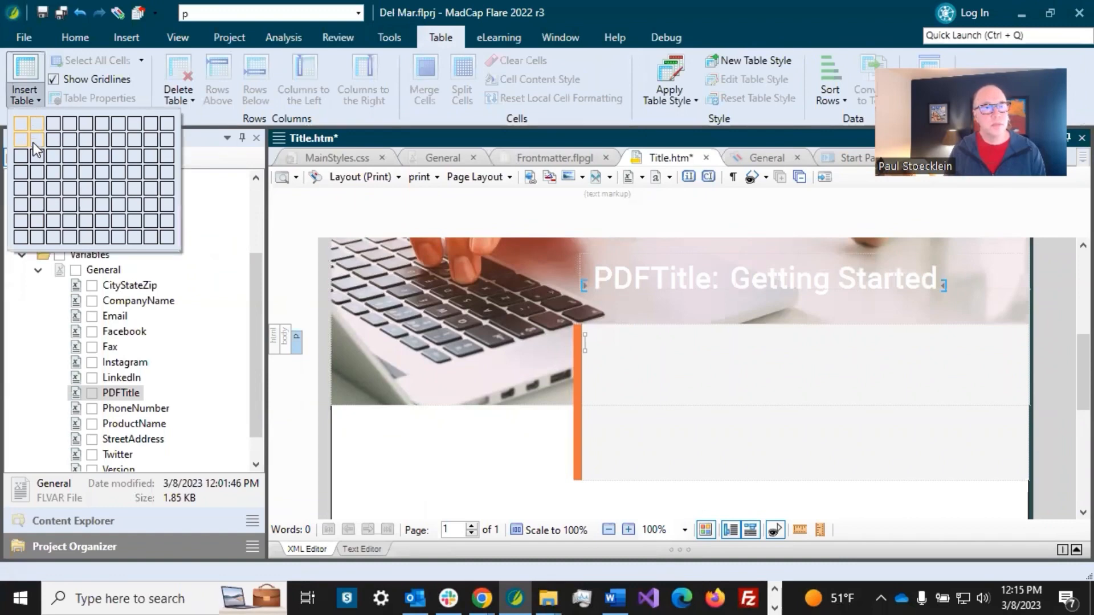
{"action": "left_click", "coordinate": [32, 170]}
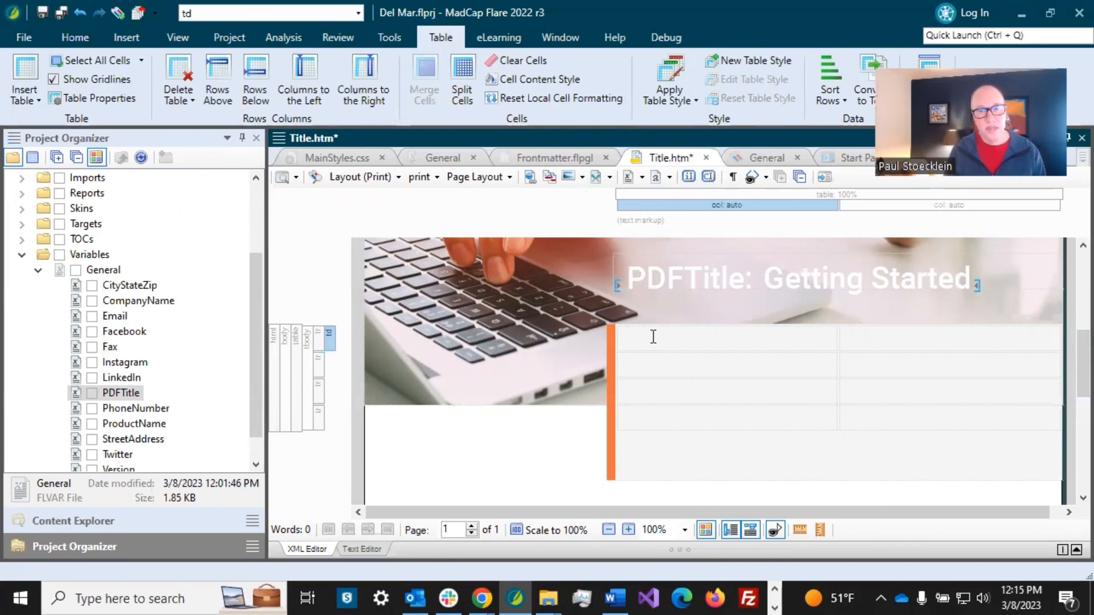
Step: Give all cells of the new table the paragraph style p as their cell content style
{"action": "key", "text": "ctrl+semicolon"}
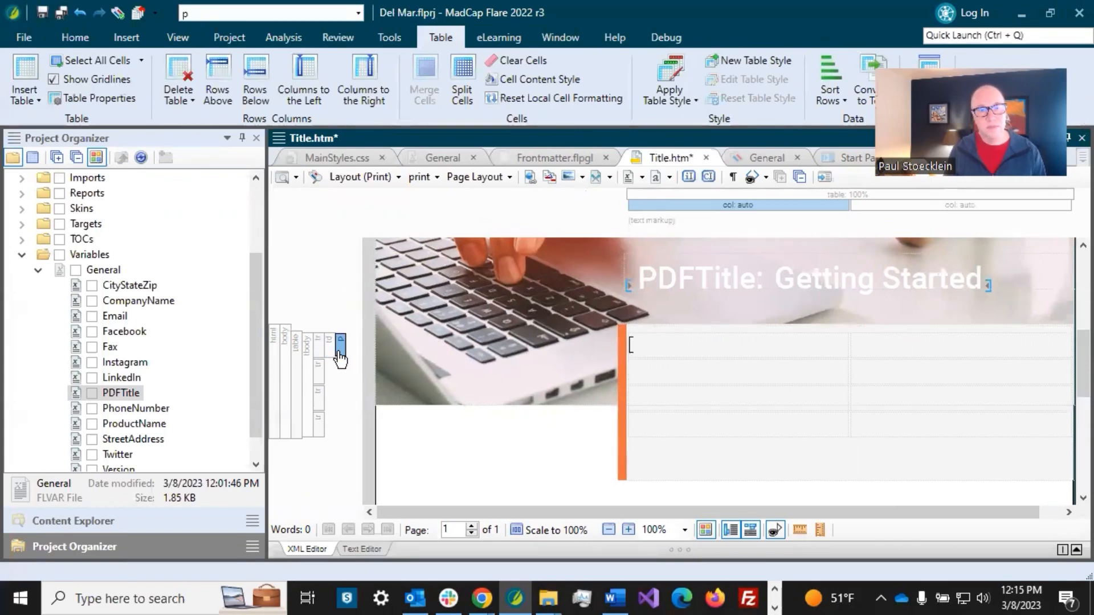
{"action": "left_click_drag", "start_coordinate": [711, 347], "coordinate": [897, 423]}
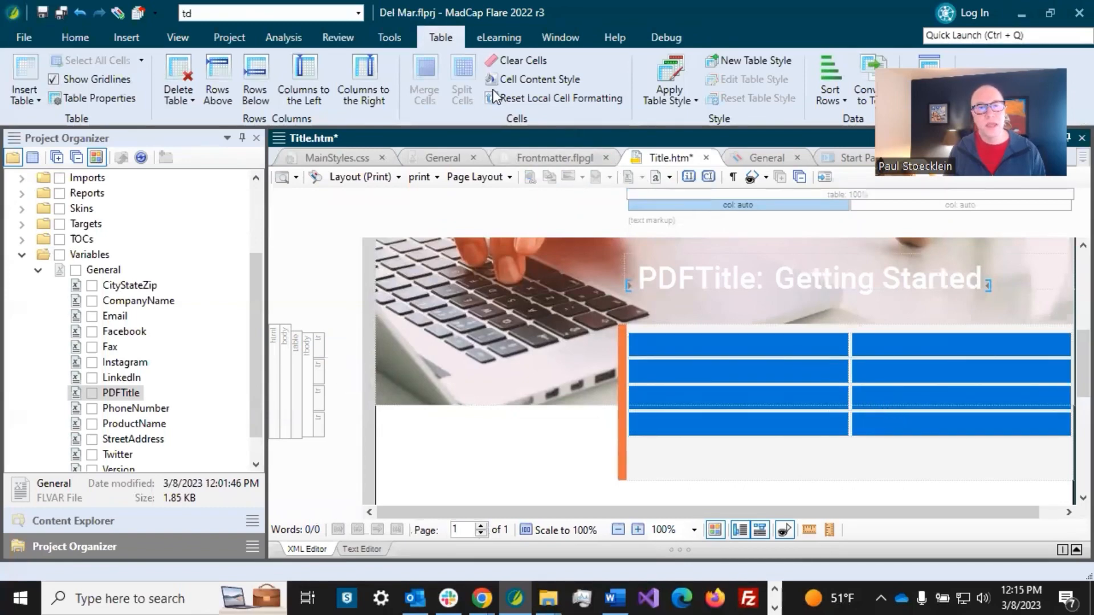
{"action": "left_click", "coordinate": [521, 81]}
{"action": "left_click_drag", "start_coordinate": [651, 244], "coordinate": [648, 310]}
{"action": "left_click", "coordinate": [583, 261]}
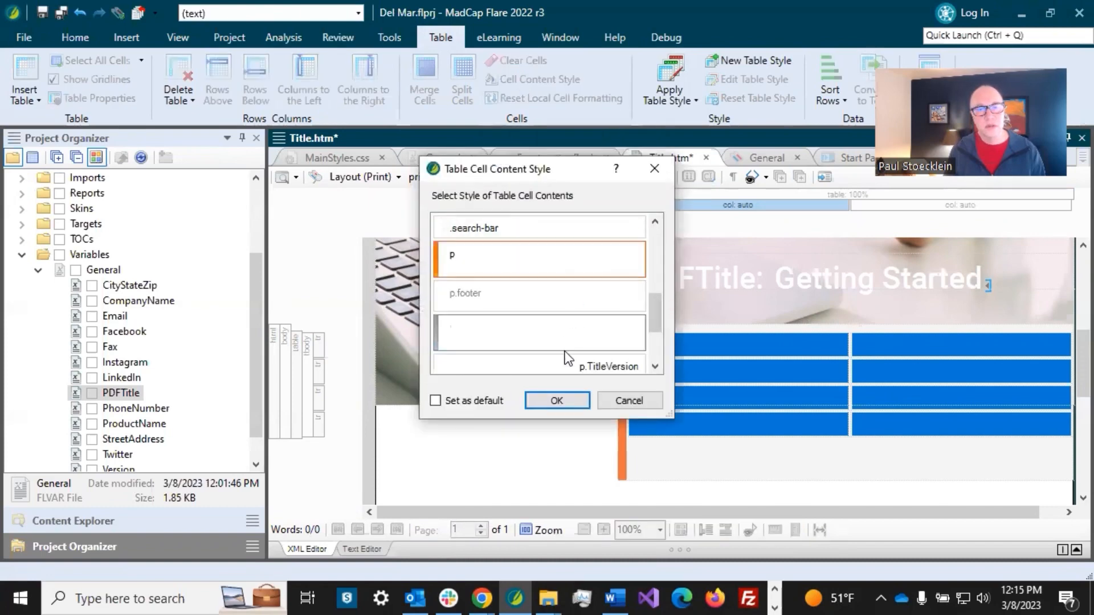
{"action": "left_click", "coordinate": [557, 402]}
{"action": "left_click", "coordinate": [667, 339]}
{"action": "left_click", "coordinate": [666, 373]}
{"action": "left_click", "coordinate": [674, 399]}
{"action": "left_click", "coordinate": [886, 371]}
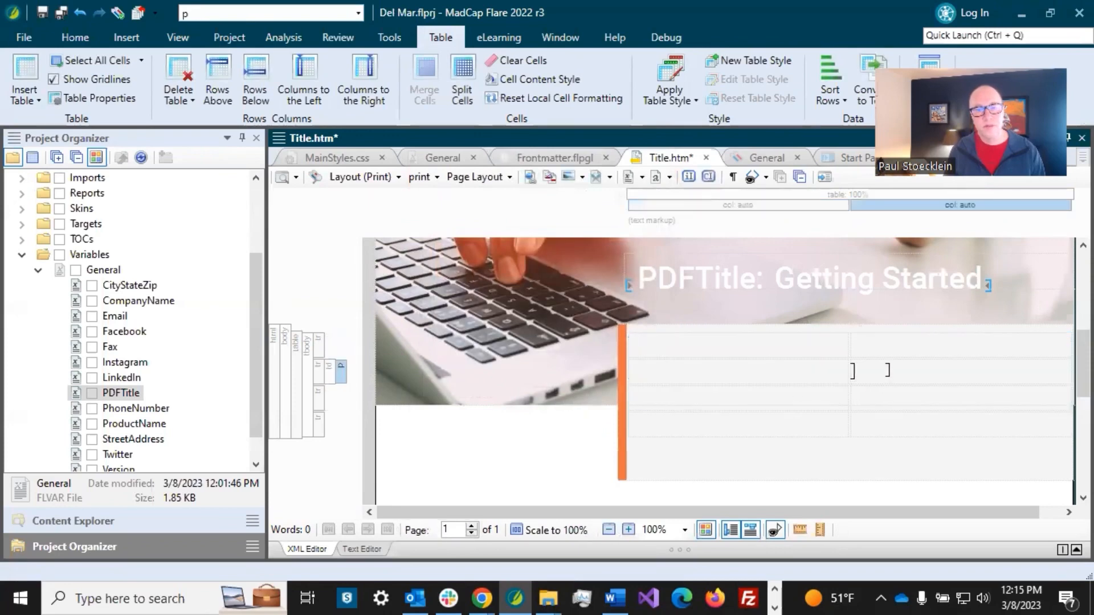
Step: Narrow the table's first column to 50px and save the topic
{"action": "left_click", "coordinate": [774, 344]}
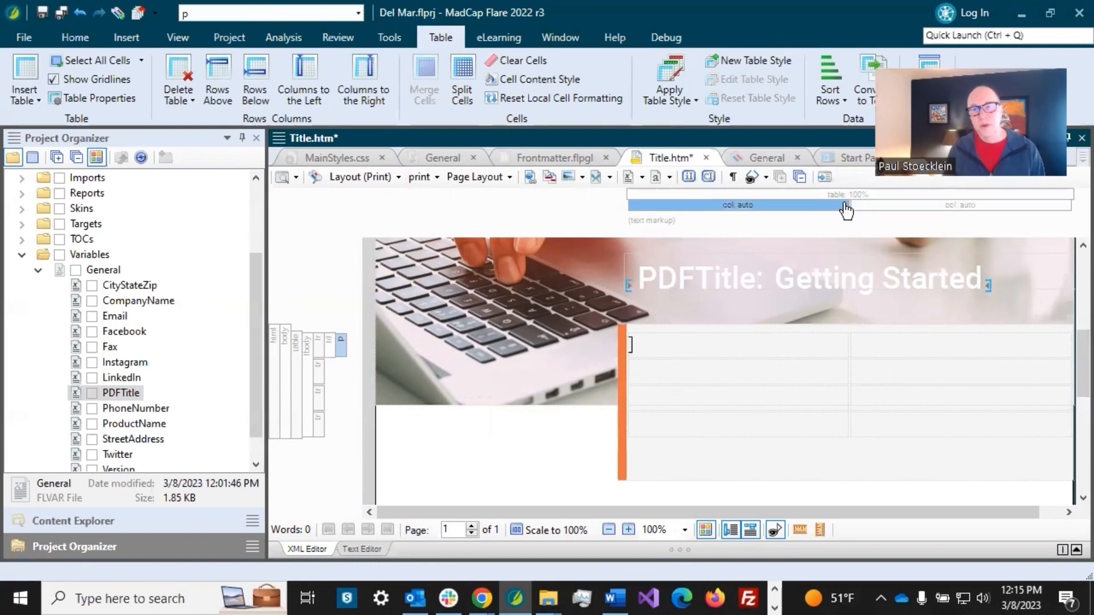
{"action": "left_click_drag", "start_coordinate": [849, 204], "coordinate": [671, 209]}
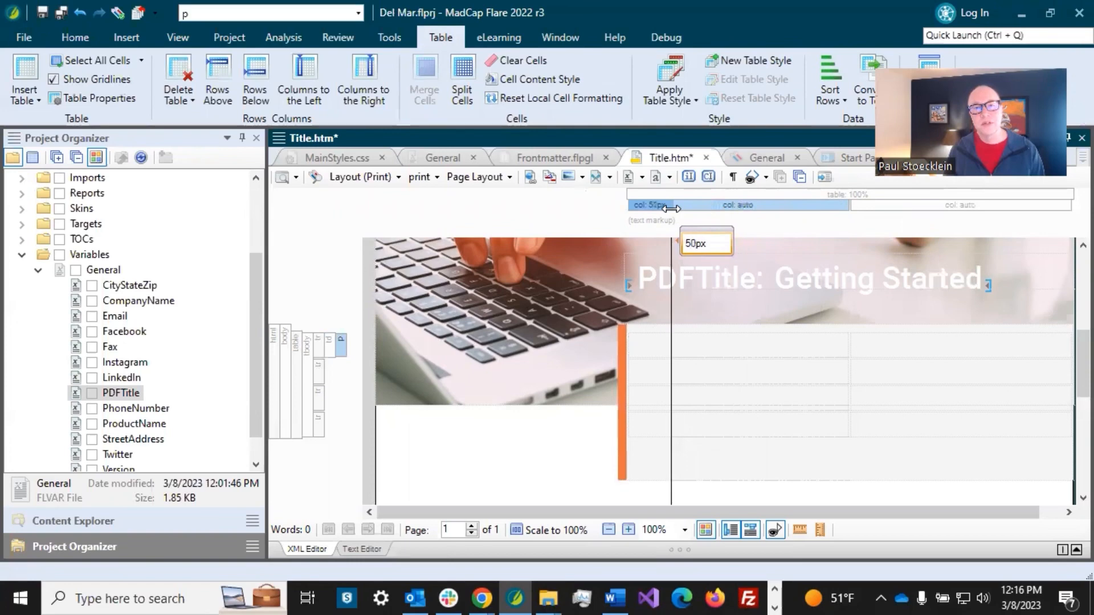
{"action": "left_click_drag", "start_coordinate": [670, 209], "coordinate": [670, 209]}
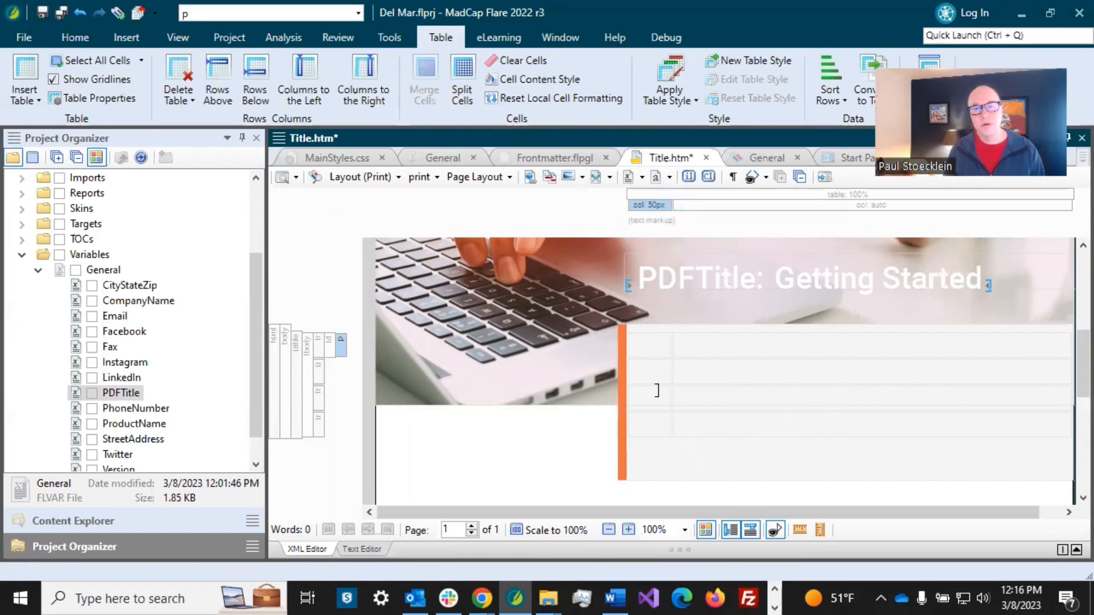
{"action": "left_click", "coordinate": [713, 347]}
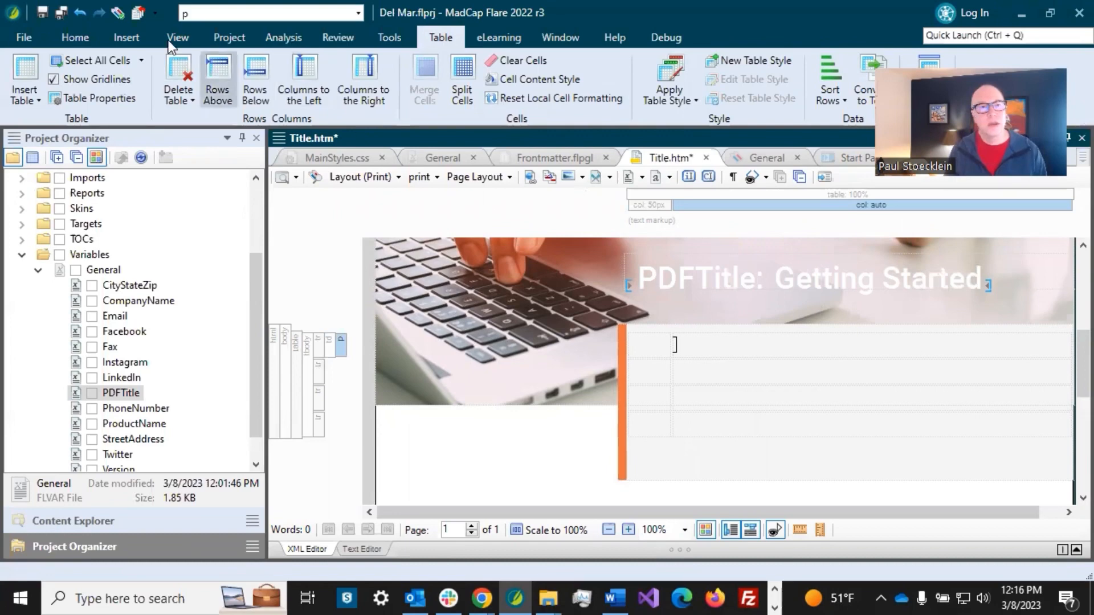
{"action": "left_click", "coordinate": [58, 21]}
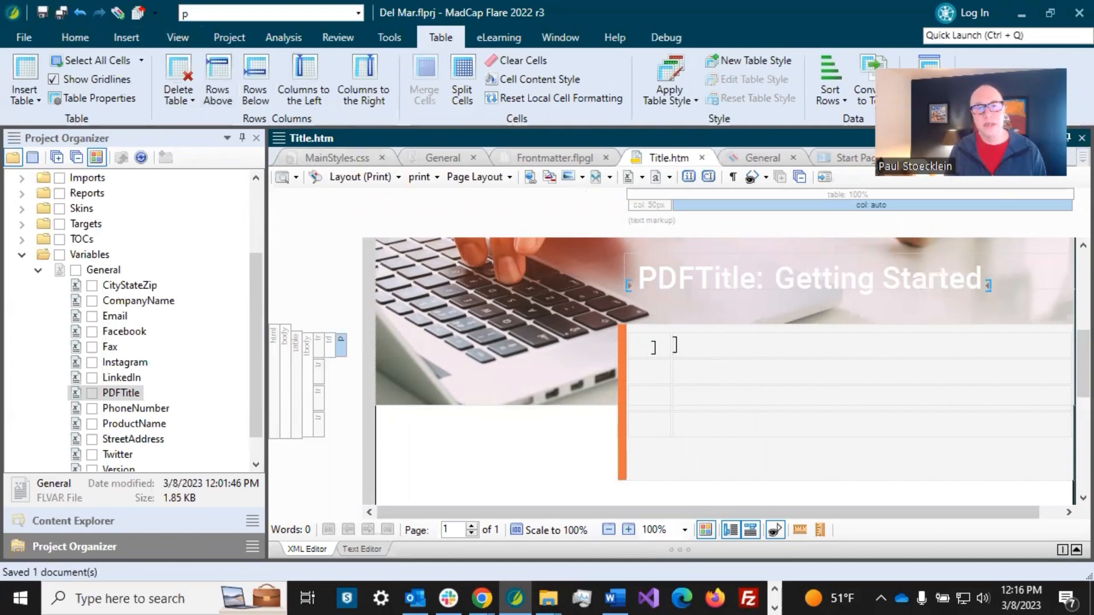
Step: Insert icon-arrows.png from the Icons/Arrows image folder into the first cell of the table's first row and save the topic
{"action": "left_click", "coordinate": [653, 345]}
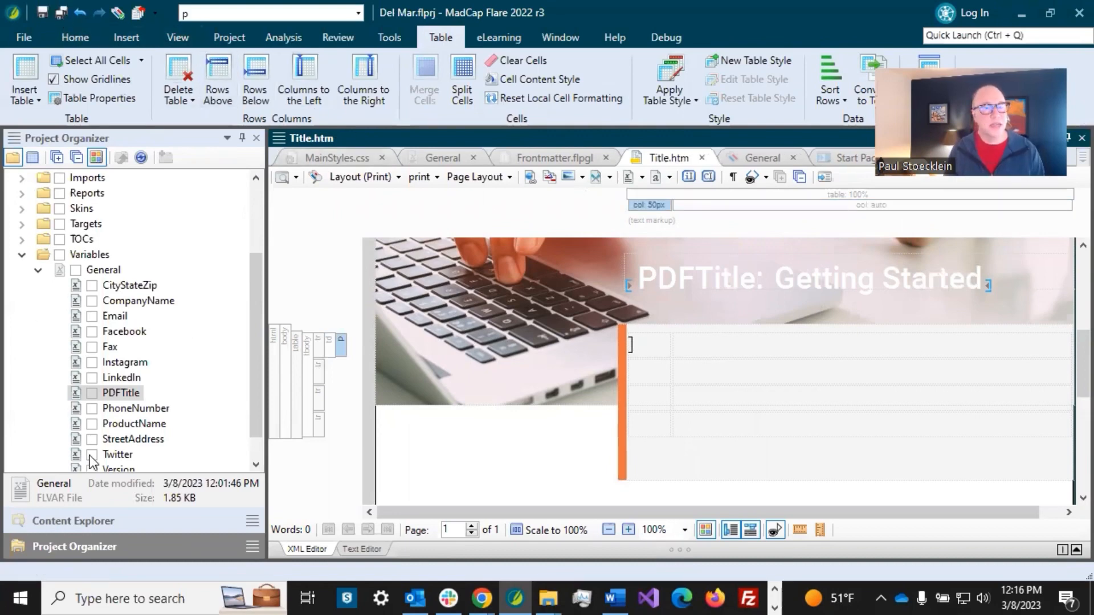
{"action": "left_click", "coordinate": [101, 519]}
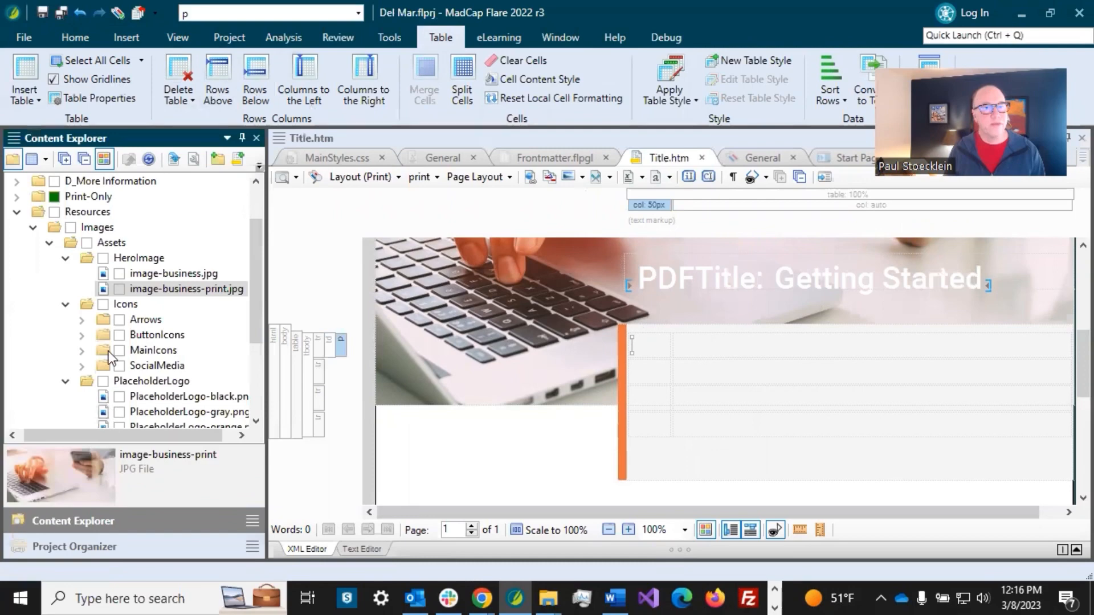
{"action": "left_click", "coordinate": [124, 317]}
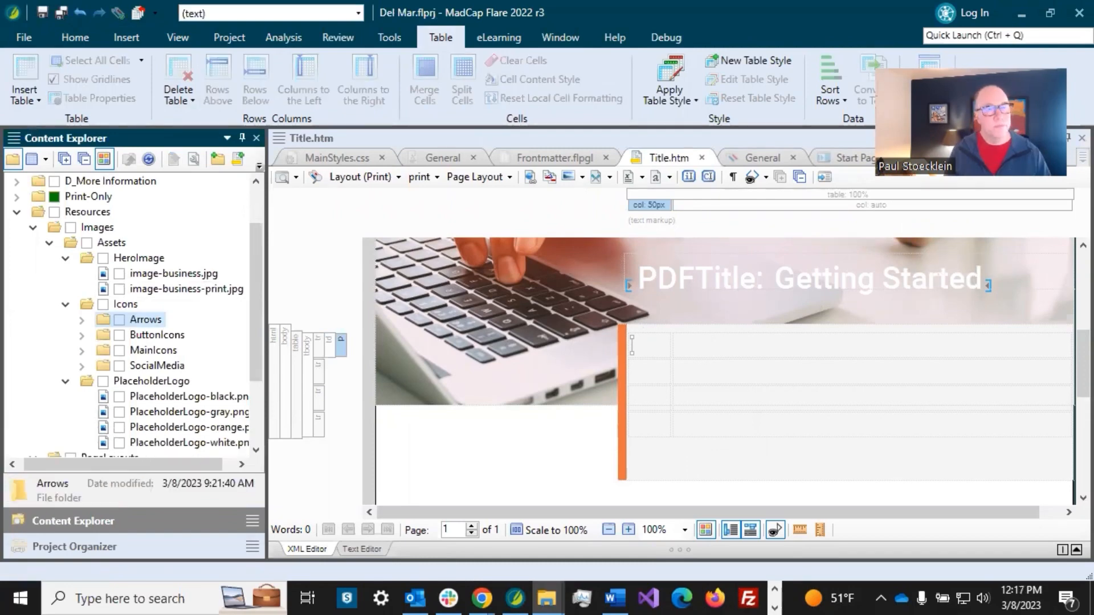
{"action": "left_click", "coordinate": [82, 319]}
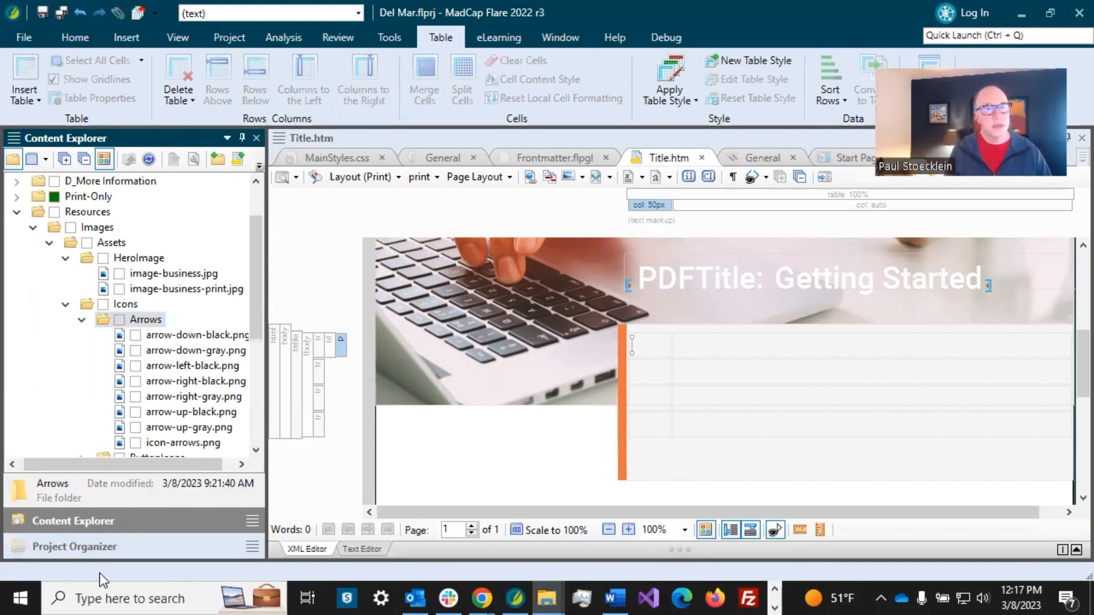
{"action": "left_click", "coordinate": [186, 440]}
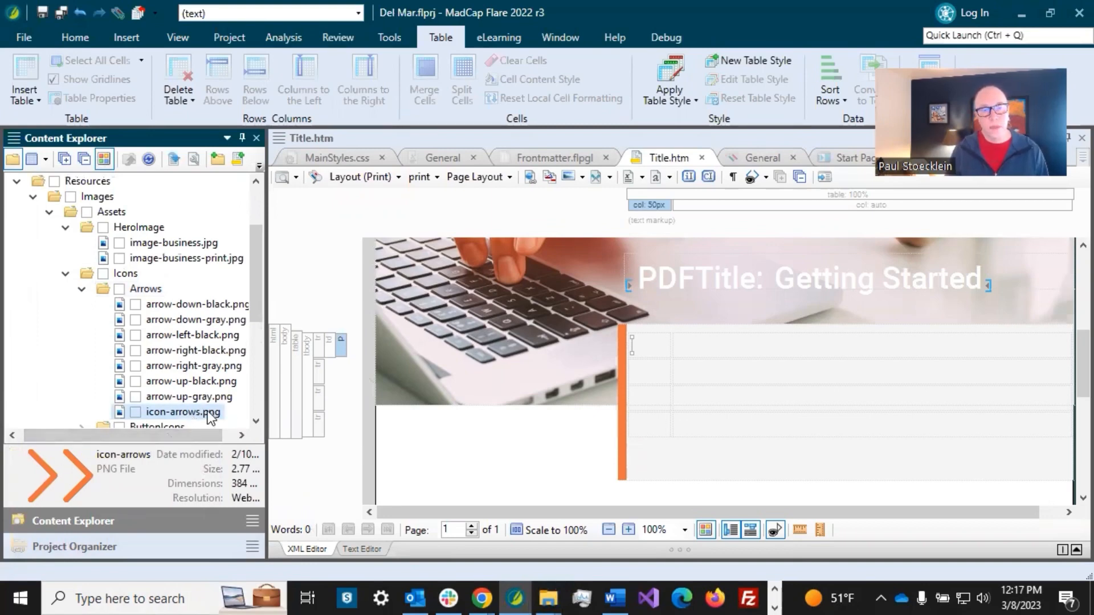
{"action": "left_click_drag", "start_coordinate": [208, 417], "coordinate": [633, 351]}
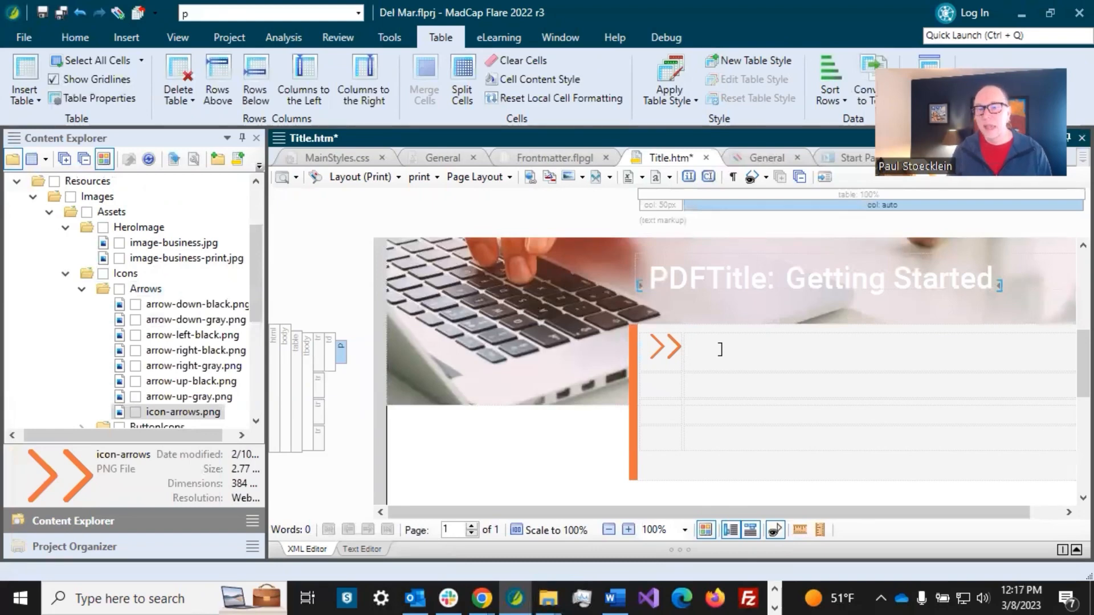
{"action": "left_click", "coordinate": [61, 12]}
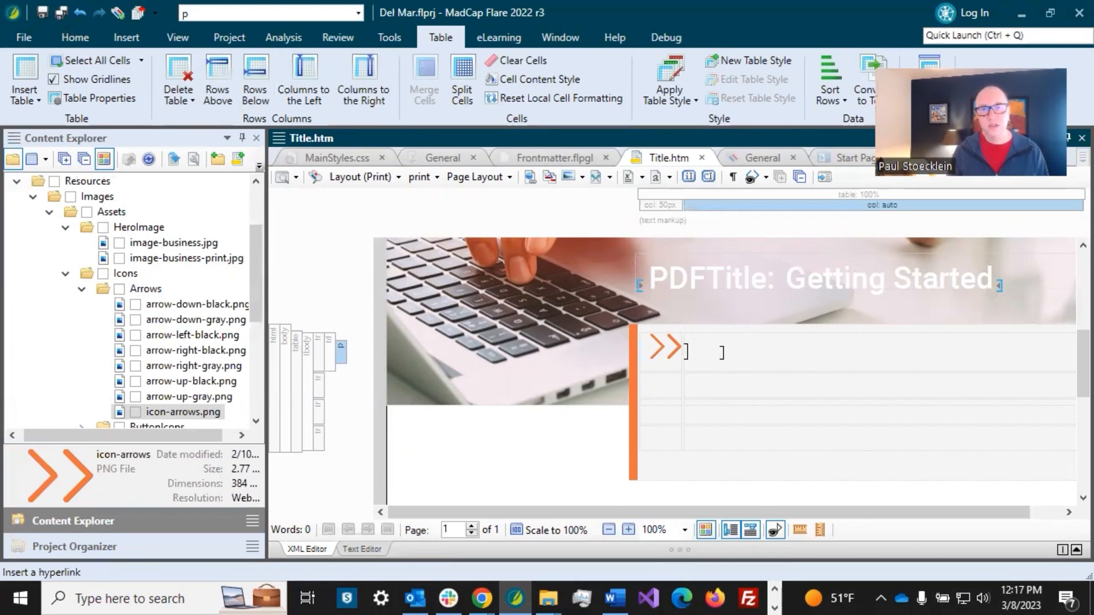
Step: Review the names and definitions of the PDFBullet1 to PDFBullet4 variables in the General variable set
{"action": "left_click", "coordinate": [438, 158]}
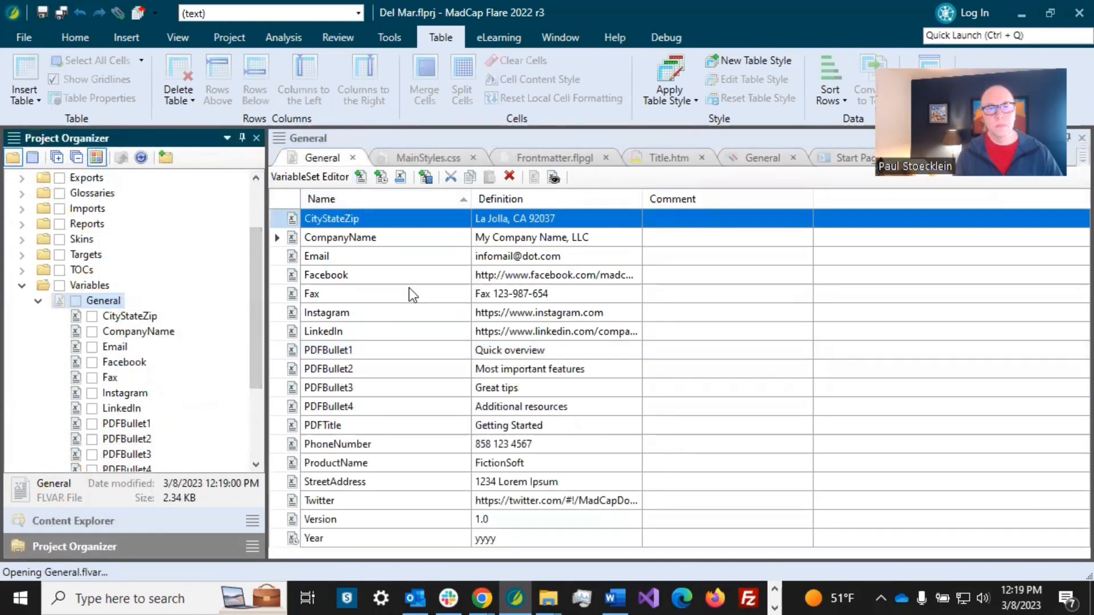
{"action": "left_click", "coordinate": [350, 358]}
{"action": "left_click", "coordinate": [350, 366]}
{"action": "left_click", "coordinate": [357, 384]}
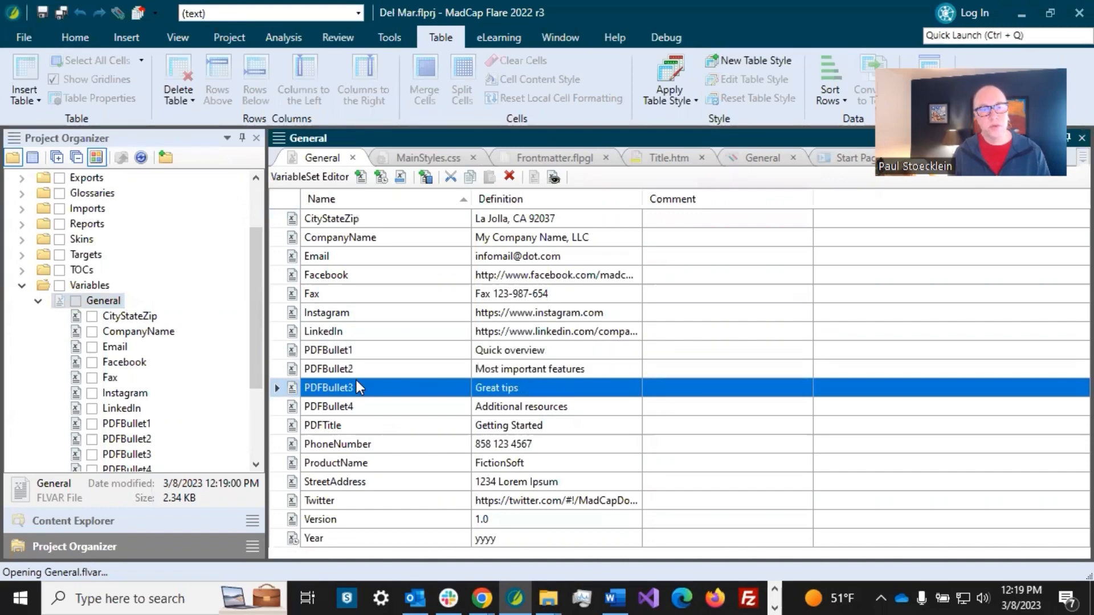
{"action": "left_click", "coordinate": [367, 409]}
{"action": "left_click", "coordinate": [517, 351]}
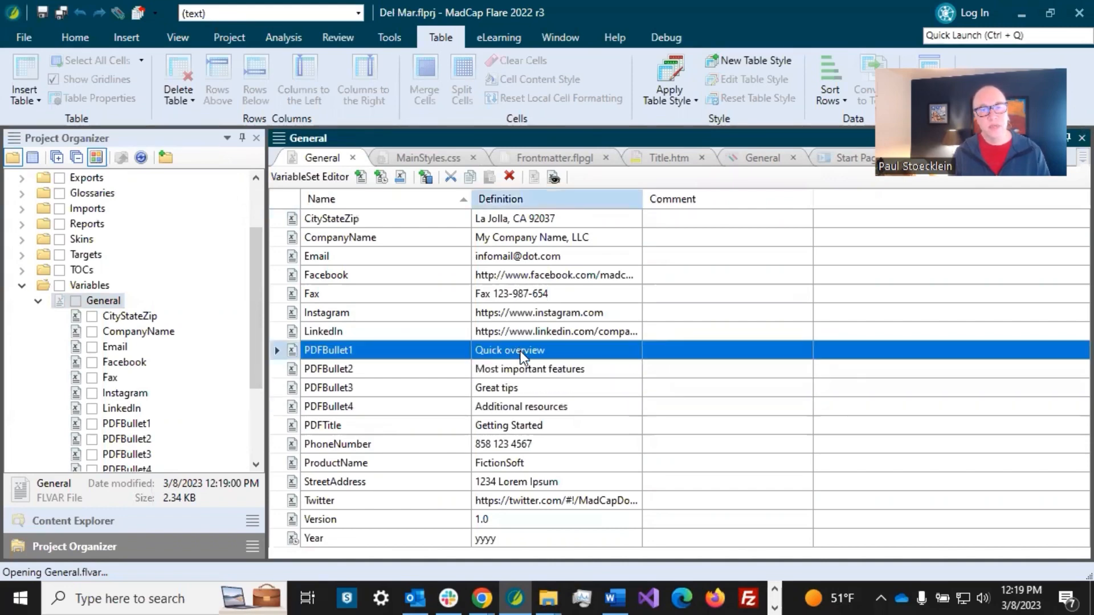
{"action": "left_click", "coordinate": [505, 369]}
{"action": "left_click", "coordinate": [510, 388]}
{"action": "left_click", "coordinate": [514, 407]}
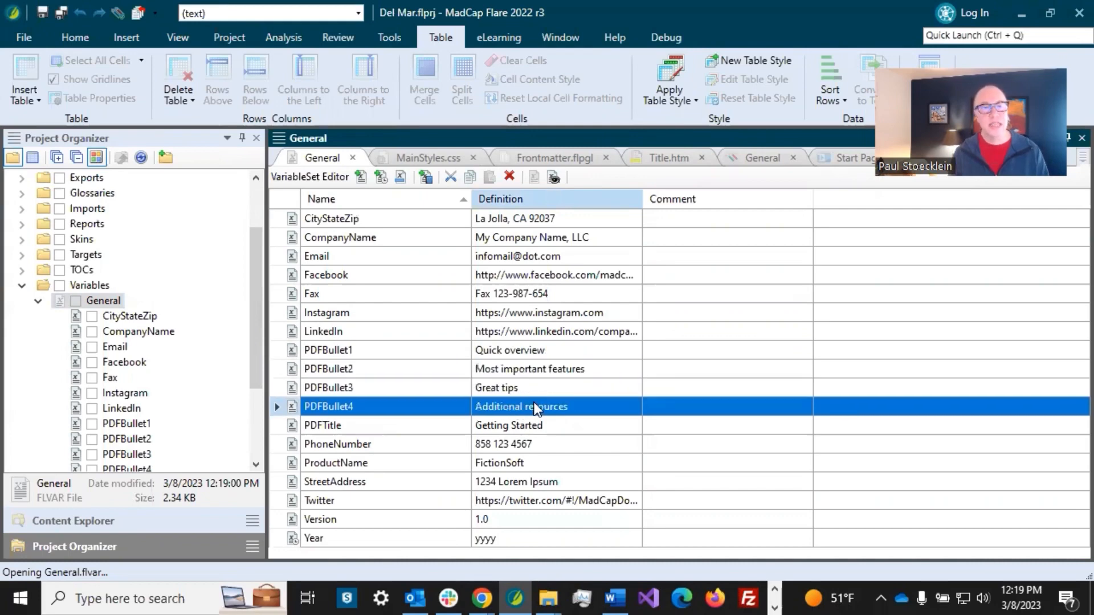
{"action": "left_click", "coordinate": [531, 351]}
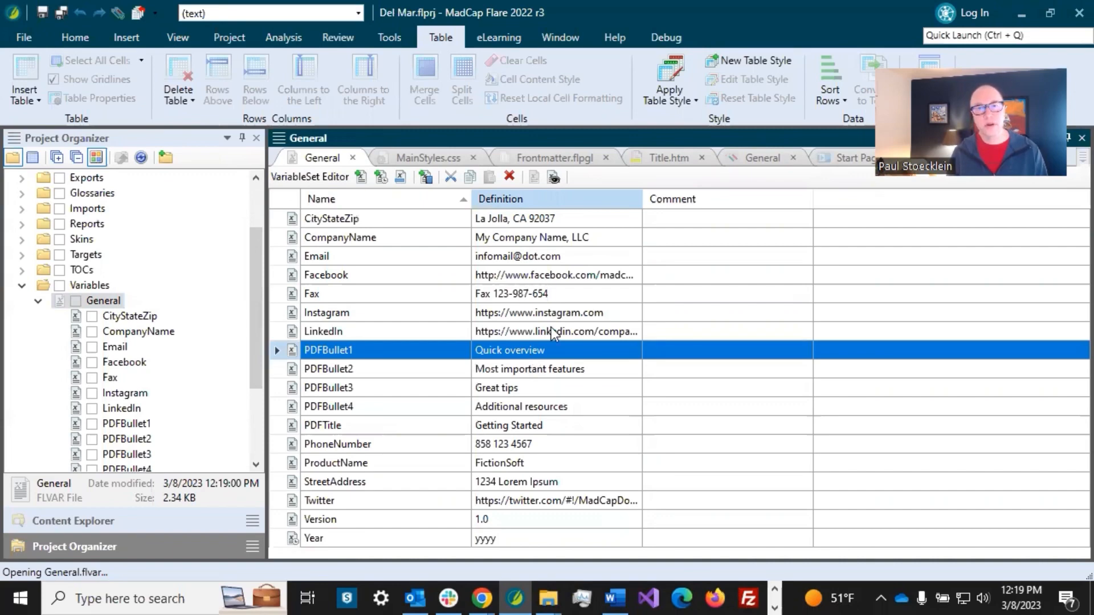
Step: Insert the variables PDFBullet1 to PDFBullet4 into the second-column cells of Title.htm's table, one per row, and save
{"action": "left_click", "coordinate": [668, 156]}
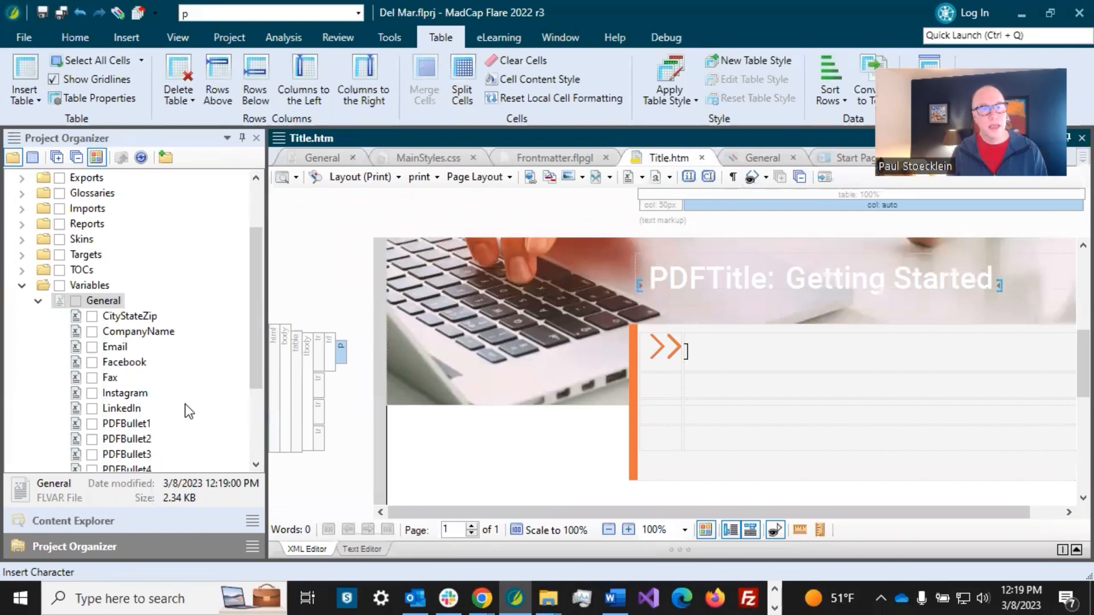
{"action": "scroll", "coordinate": [183, 405], "scroll_direction": "down", "scroll_amount": 1}
{"action": "left_click_drag", "start_coordinate": [127, 377], "coordinate": [688, 348]}
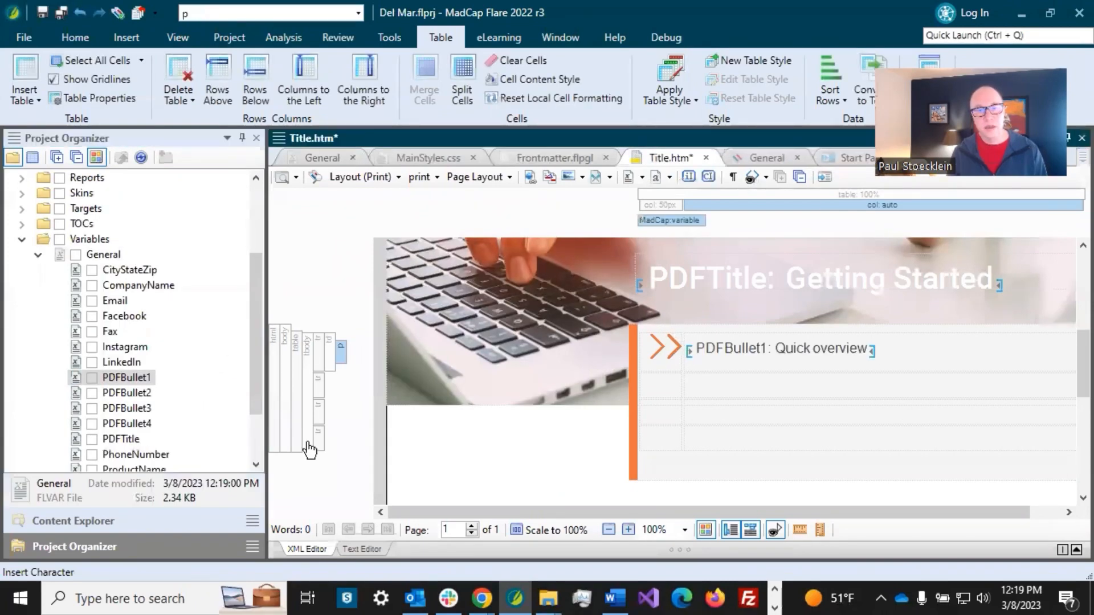
{"action": "left_click_drag", "start_coordinate": [123, 393], "coordinate": [713, 376]}
{"action": "left_click_drag", "start_coordinate": [127, 408], "coordinate": [705, 406]}
{"action": "left_click_drag", "start_coordinate": [136, 424], "coordinate": [689, 432]}
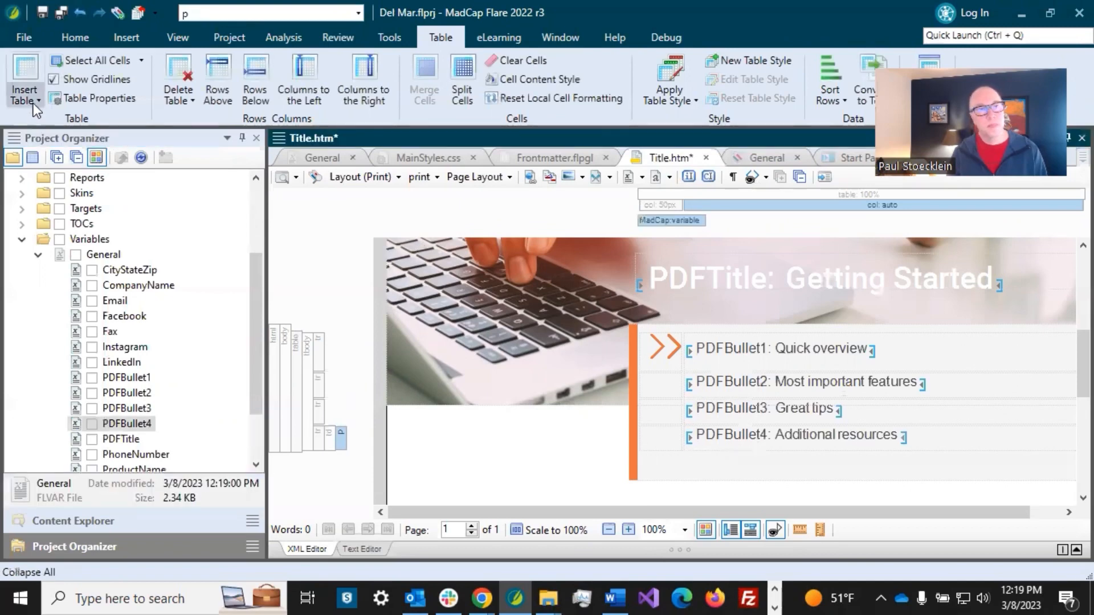
{"action": "left_click", "coordinate": [57, 18]}
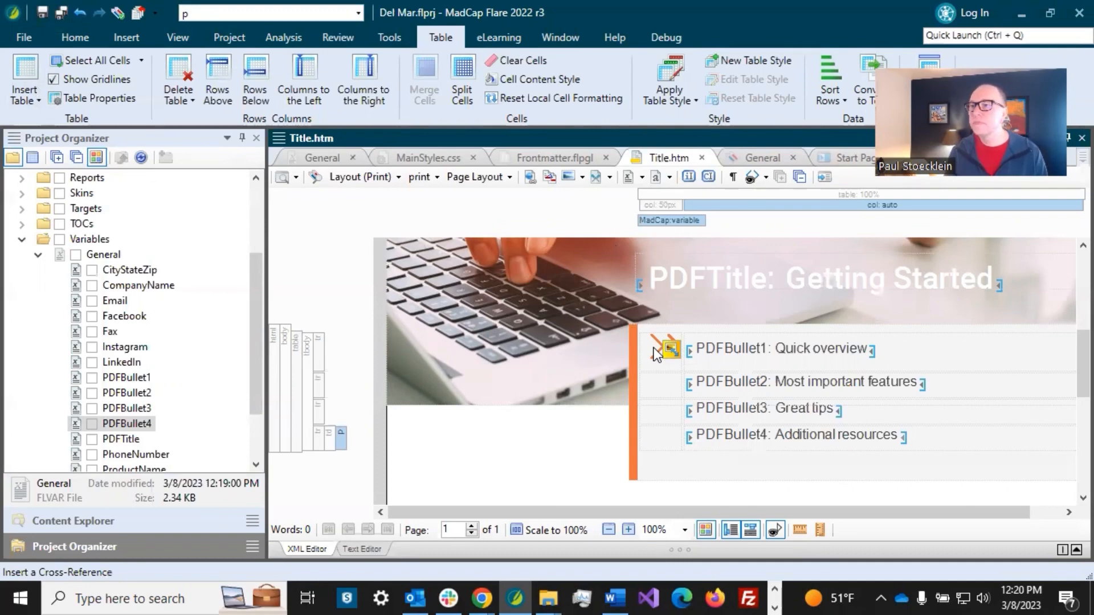
Step: Add a new img style class named TitlePageBulletIcon in MainStyles.css, using the default medium
{"action": "left_click", "coordinate": [418, 153]}
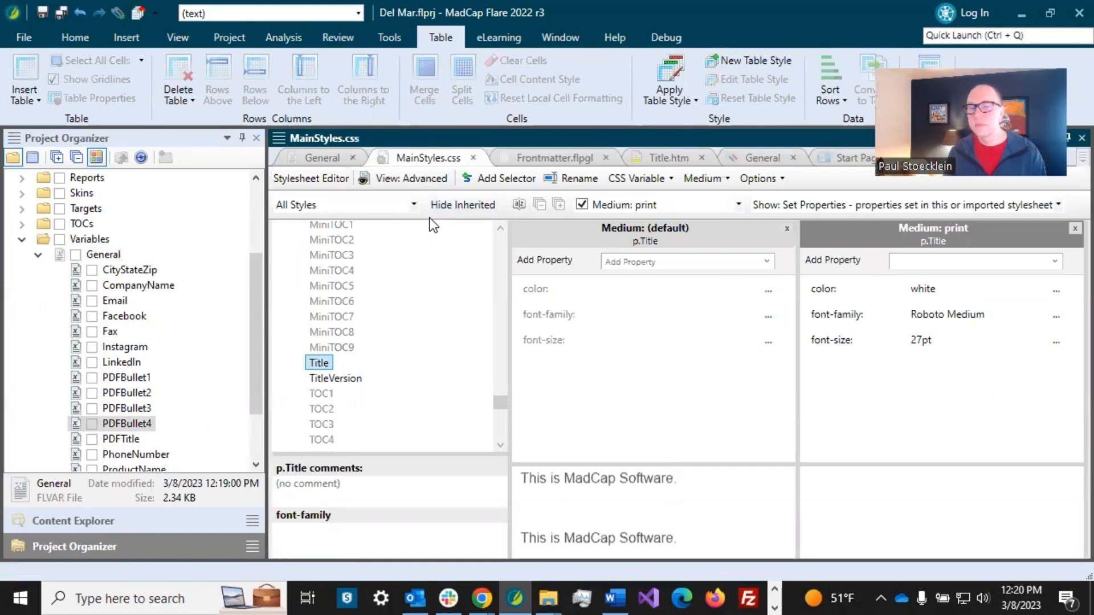
{"action": "left_click_drag", "start_coordinate": [501, 403], "coordinate": [498, 284]}
{"action": "left_click", "coordinate": [302, 355]}
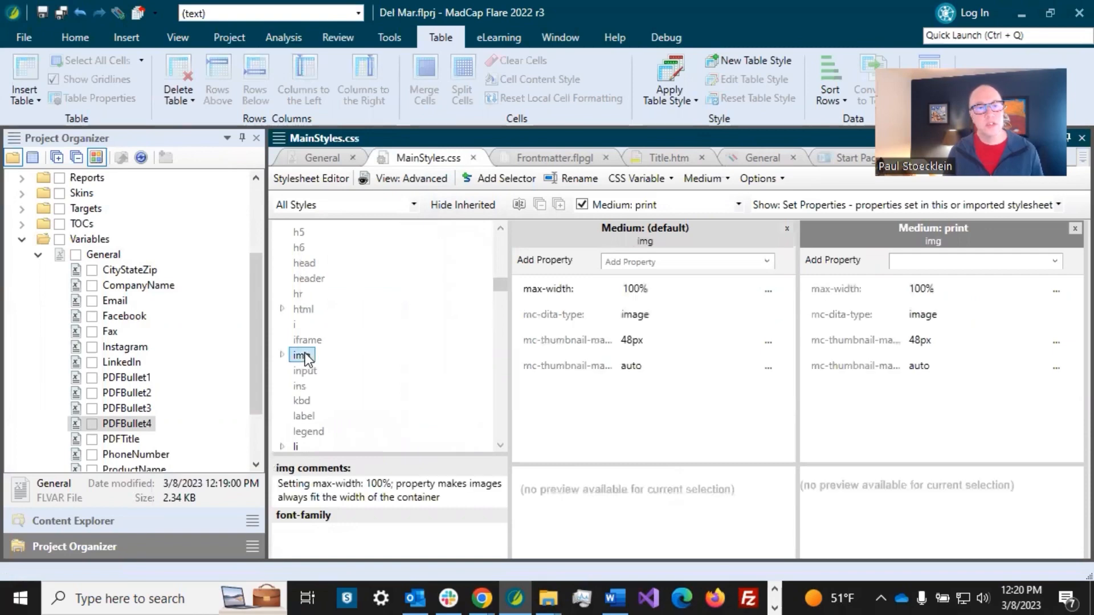
{"action": "left_click", "coordinate": [281, 355]}
{"action": "scroll", "coordinate": [349, 359], "scroll_direction": "down", "scroll_amount": 1}
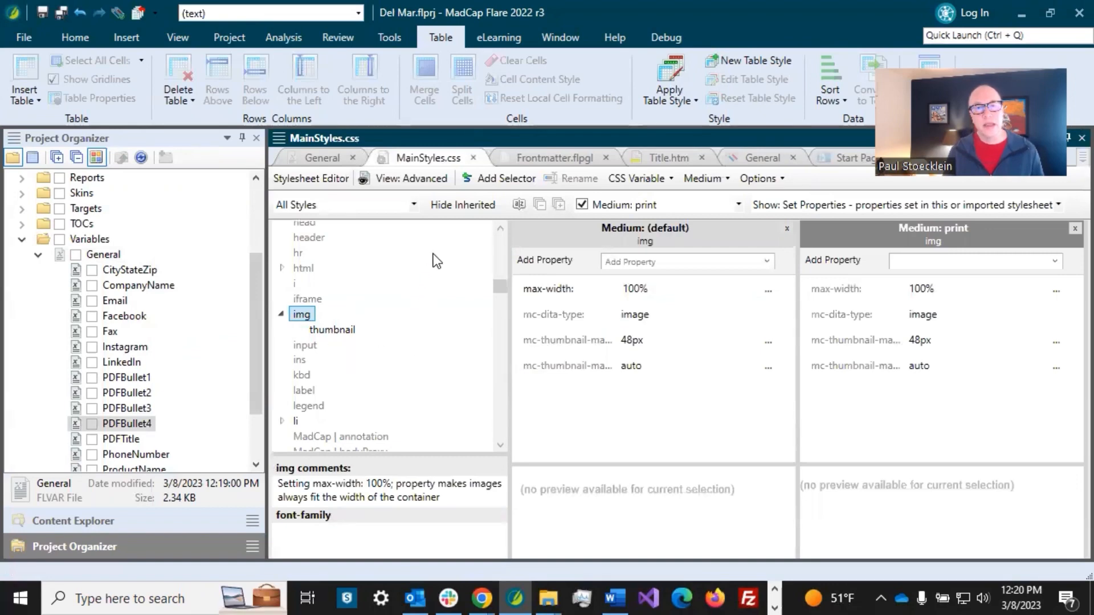
{"action": "left_click", "coordinate": [575, 228]}
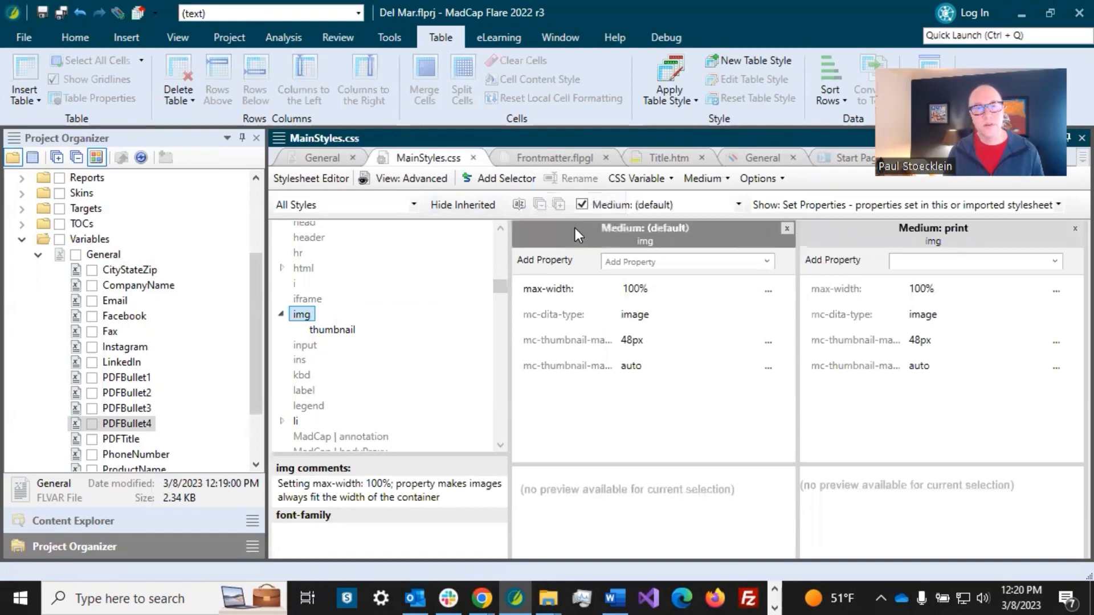
{"action": "left_click", "coordinate": [490, 179]}
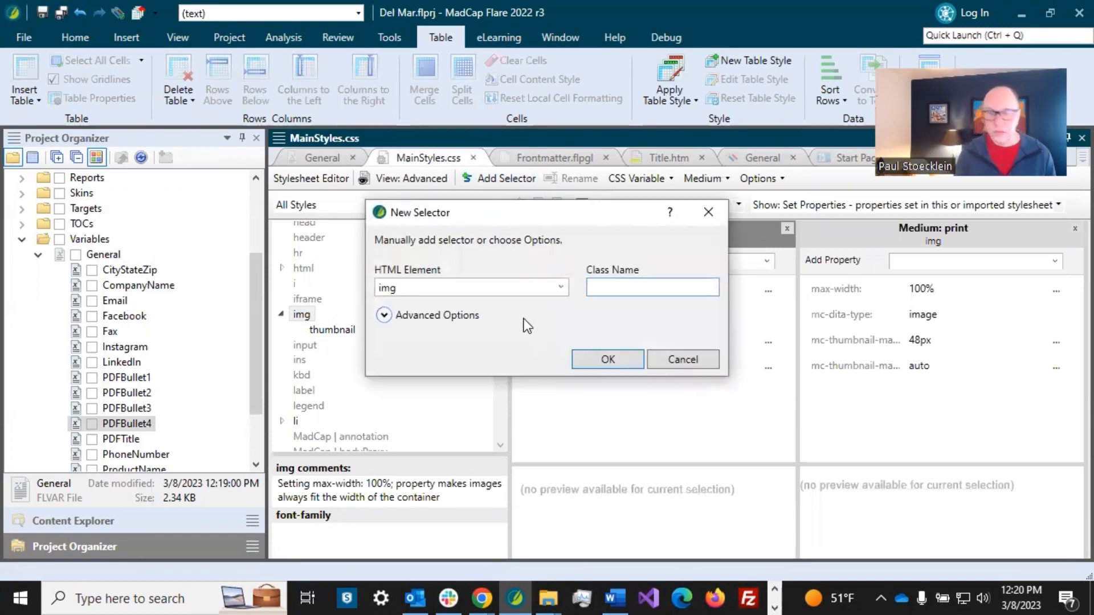
{"action": "type", "text": "Title"}
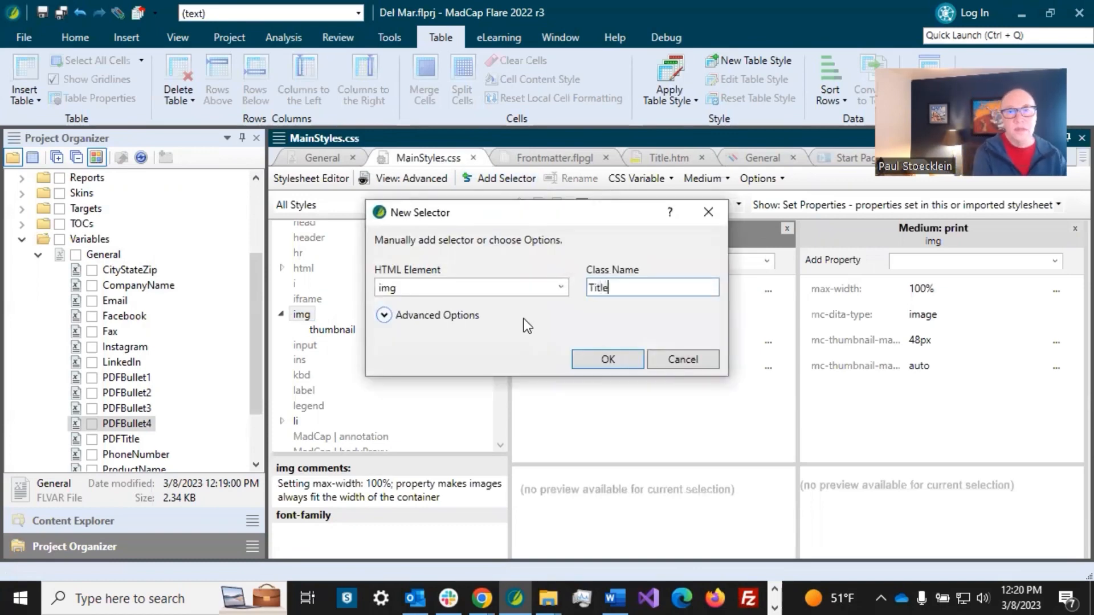
{"action": "type", "text": "Page"}
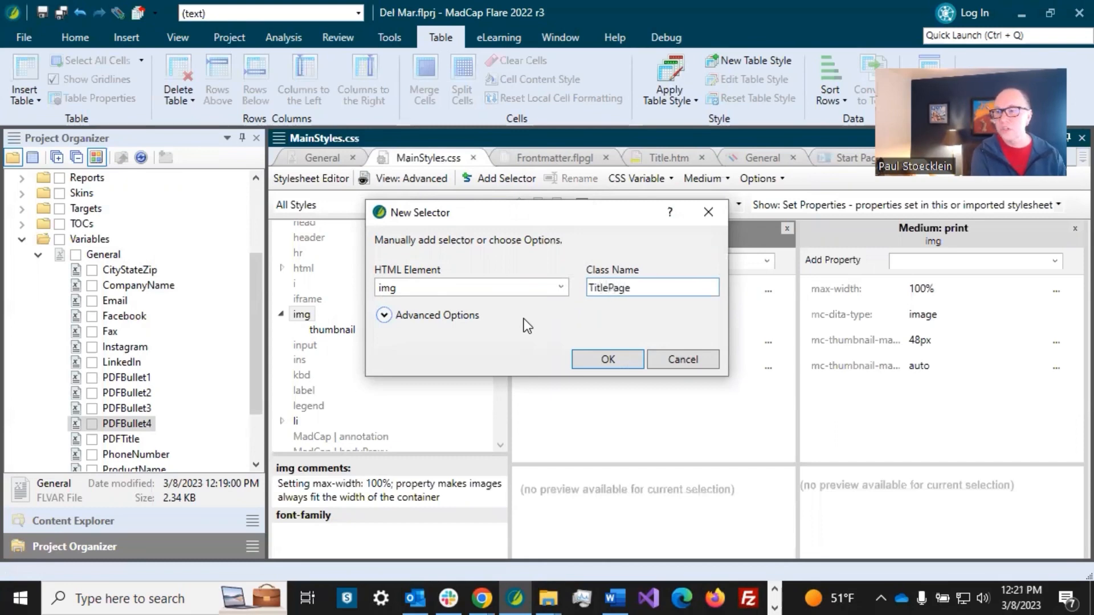
{"action": "type", "text": "Bullet"}
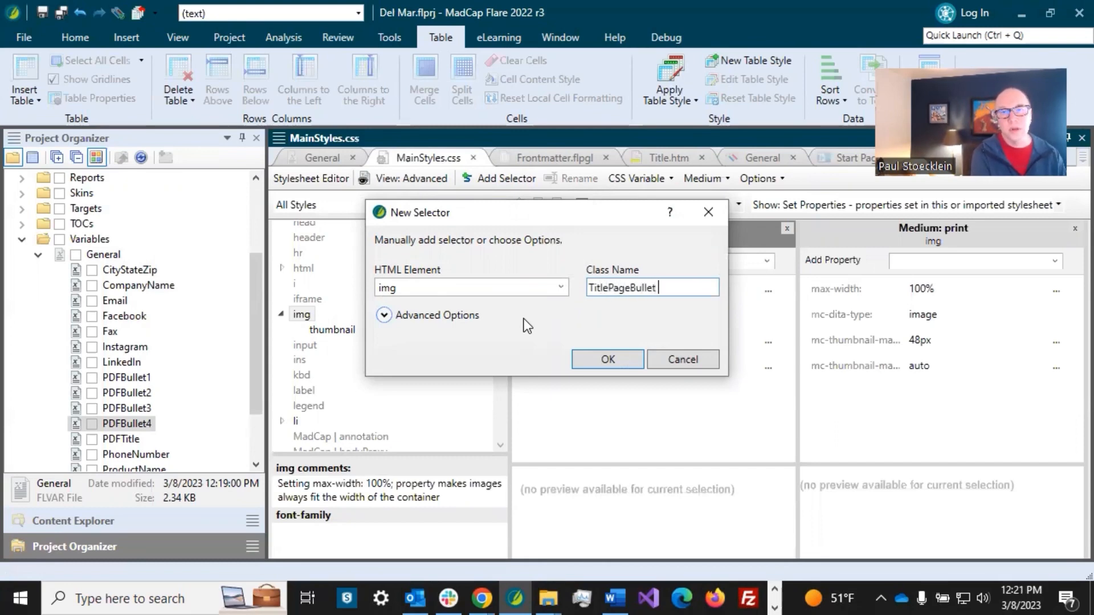
{"action": "type", "text": "Icon"}
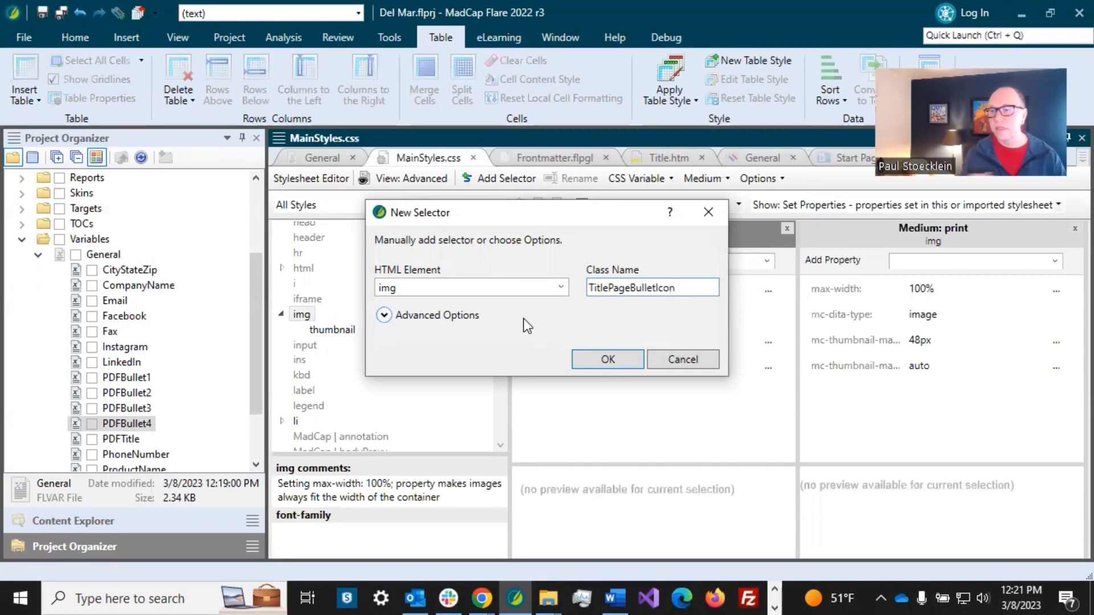
{"action": "left_click", "coordinate": [608, 360]}
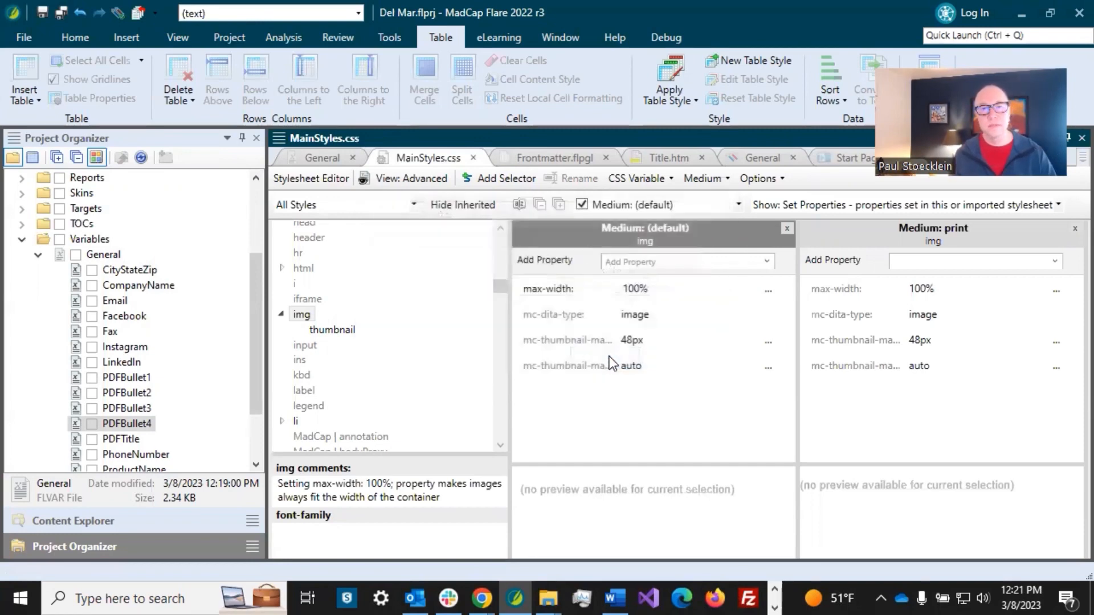
Step: Give img.TitlePageBulletIcon a max-height of 20px and a max-width of 30px in the print medium and save the stylesheet
{"action": "key", "text": "ctrl+s"}
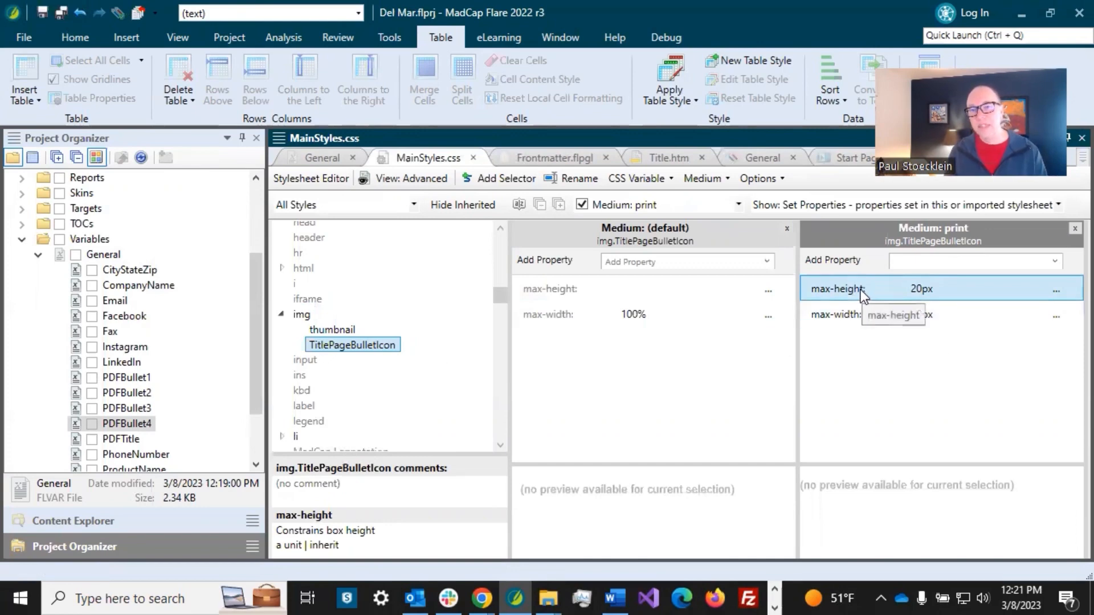
{"action": "left_click", "coordinate": [945, 289]}
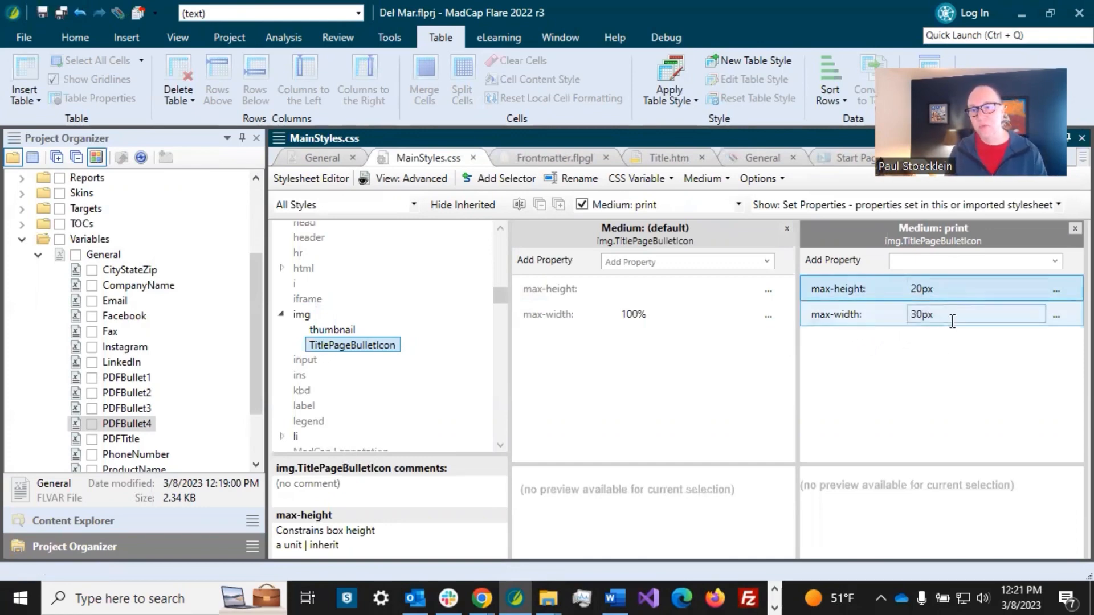
{"action": "left_click", "coordinate": [955, 318]}
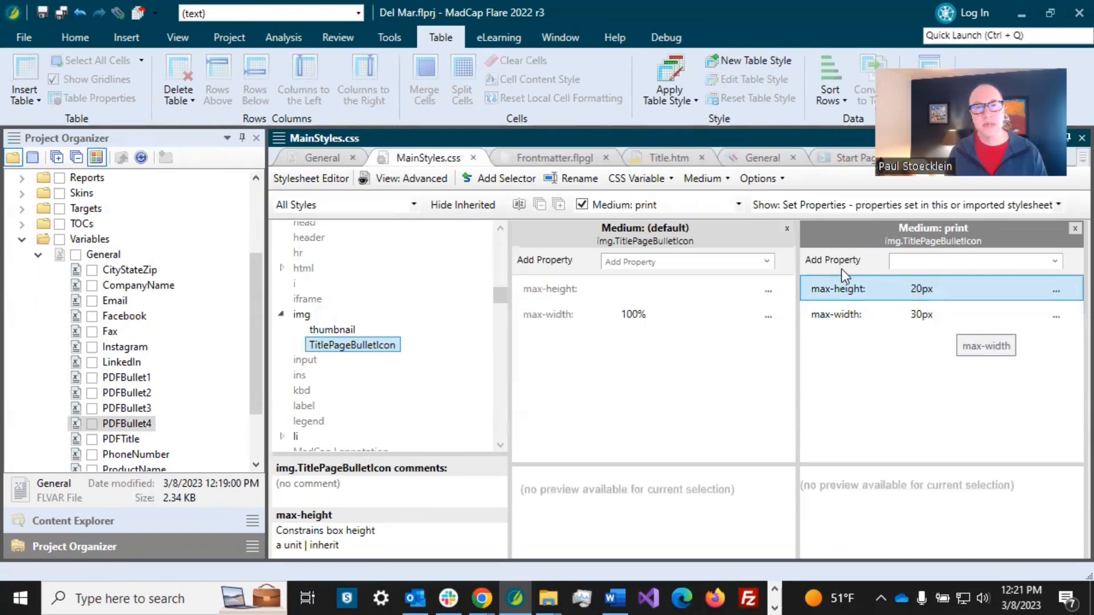
Step: Apply the img.TitlePageBulletIcon class to the arrow icon in the first row of Title.htm's table
{"action": "left_click", "coordinate": [671, 157]}
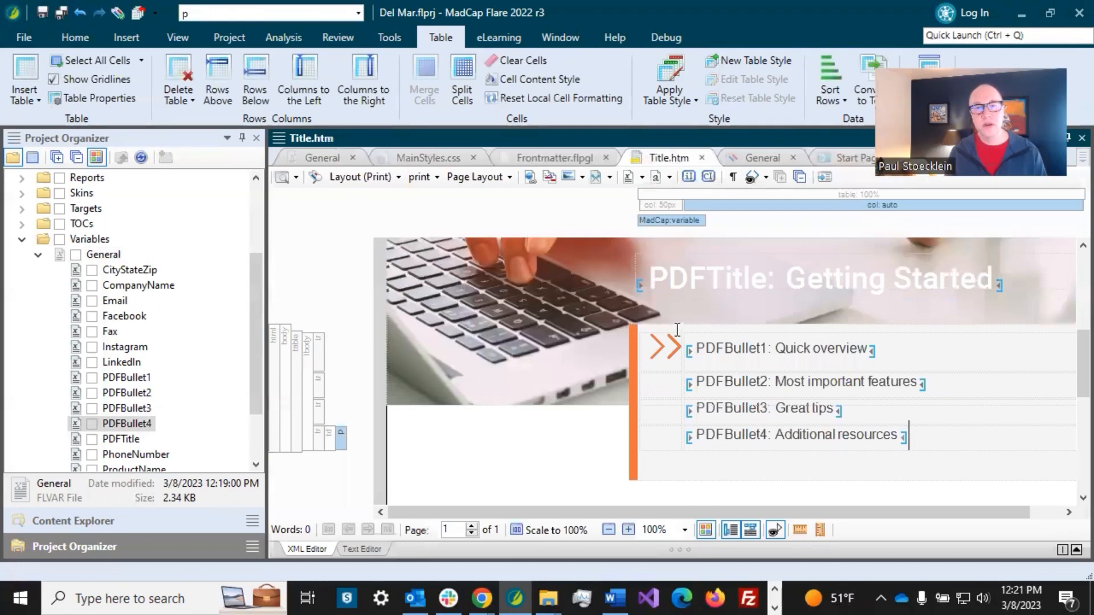
{"action": "left_click", "coordinate": [660, 347]}
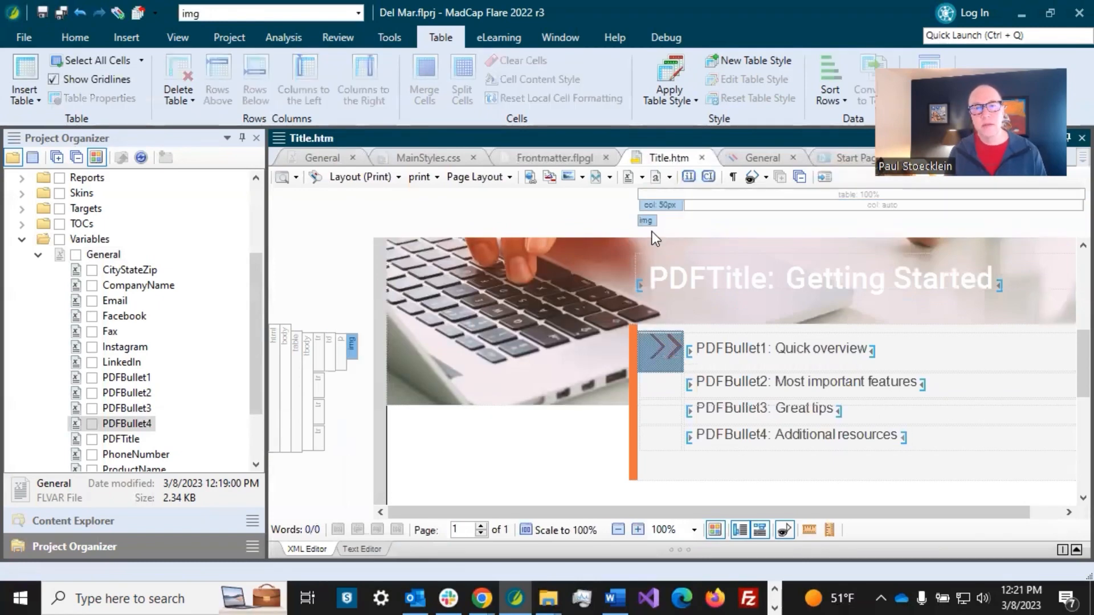
{"action": "mouse_move", "coordinate": [650, 229]}
{"action": "left_click", "coordinate": [358, 16]}
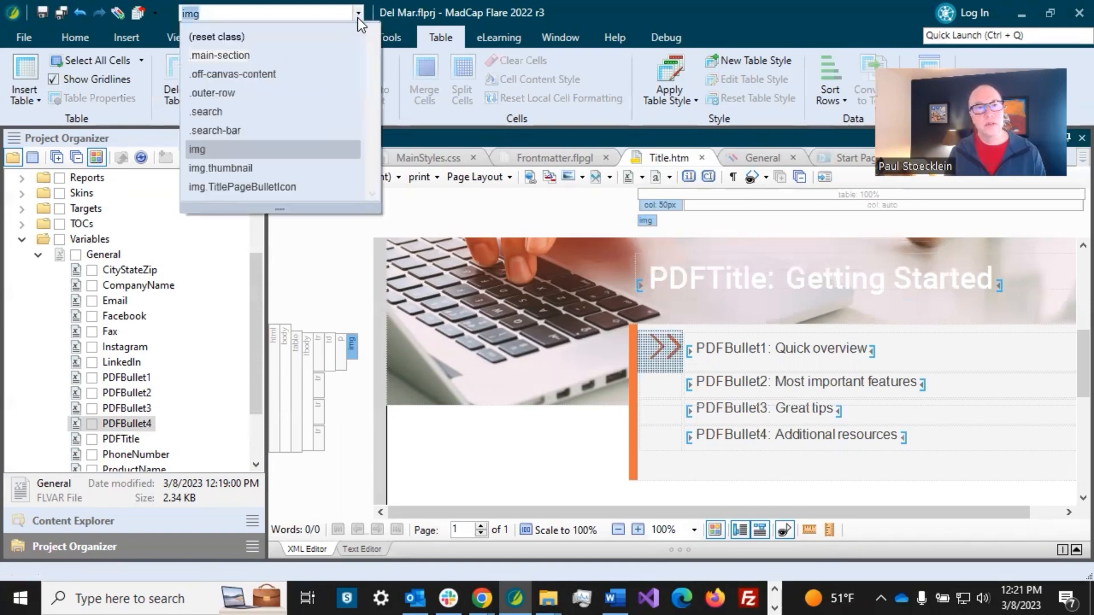
{"action": "left_click", "coordinate": [254, 187]}
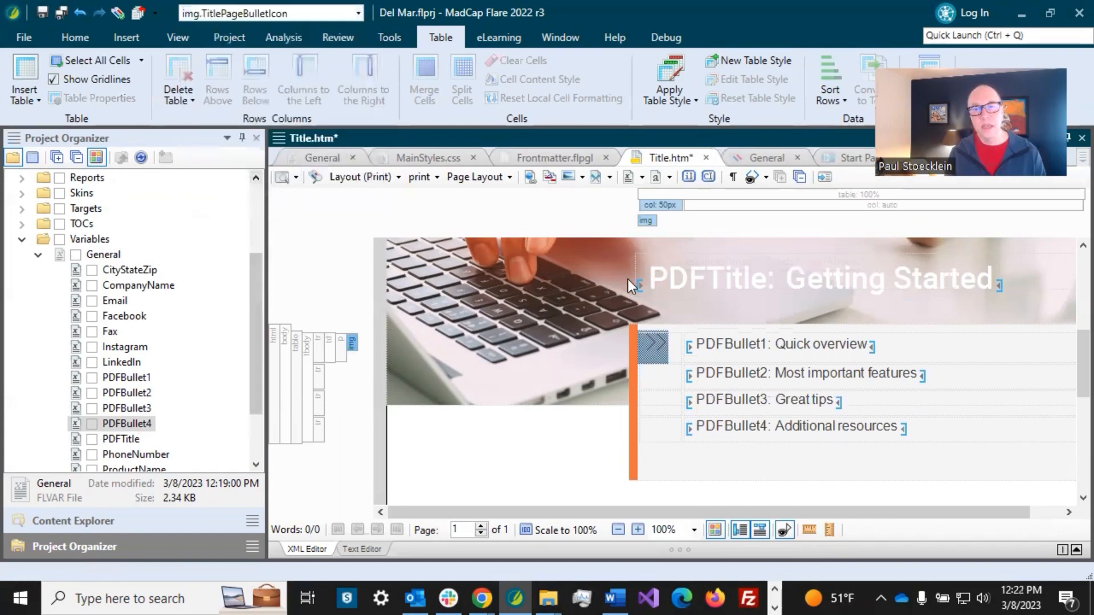
{"action": "left_click", "coordinate": [759, 343]}
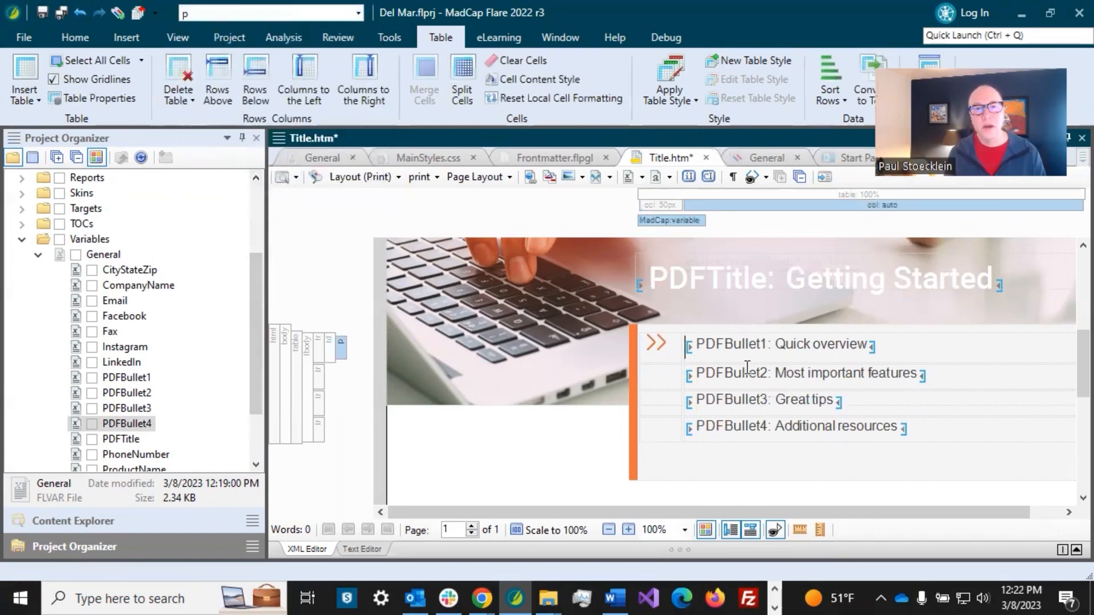
Step: Copy the styled arrow icon into the first-column cells of the table's other three rows and save
{"action": "right_click", "coordinate": [655, 347]}
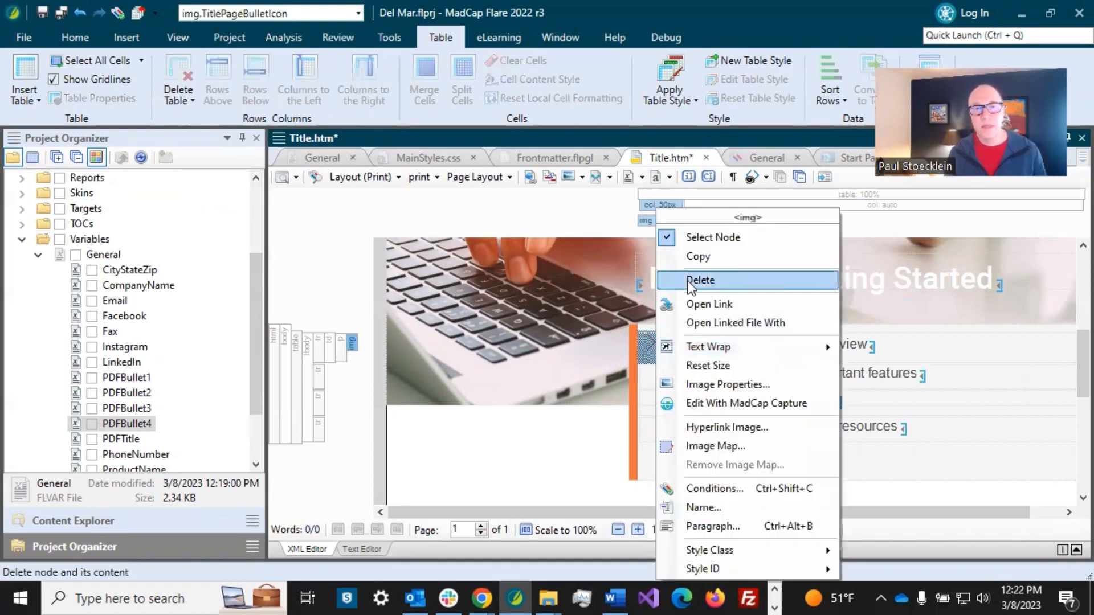
{"action": "left_click", "coordinate": [695, 258]}
{"action": "left_click", "coordinate": [658, 376]}
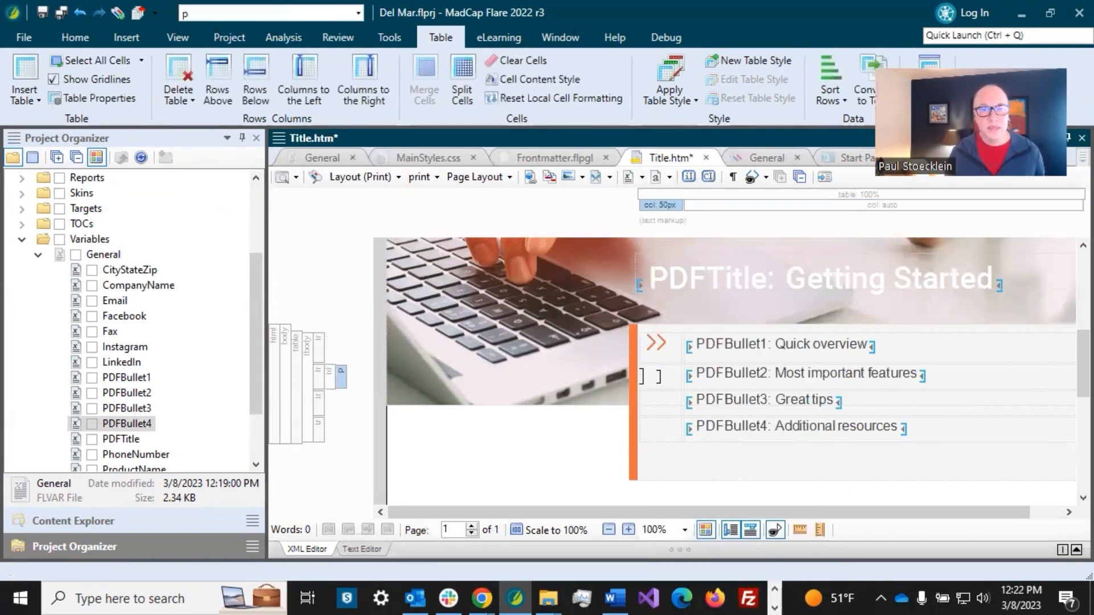
{"action": "key", "text": "ctrl+v"}
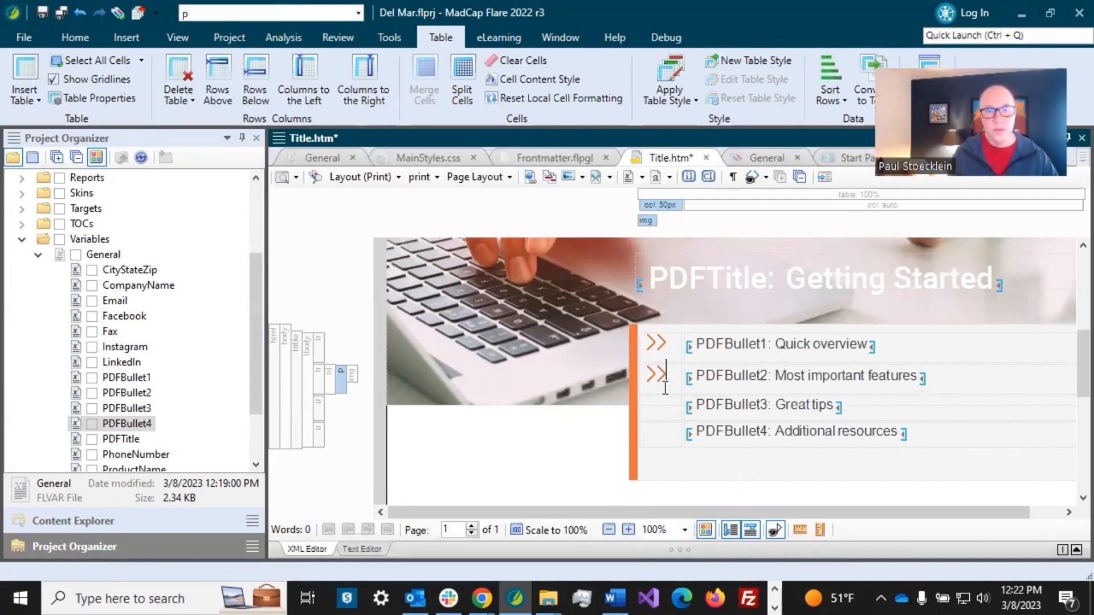
{"action": "left_click", "coordinate": [661, 416]}
{"action": "key", "text": "ctrl+v"}
{"action": "left_click", "coordinate": [670, 436]}
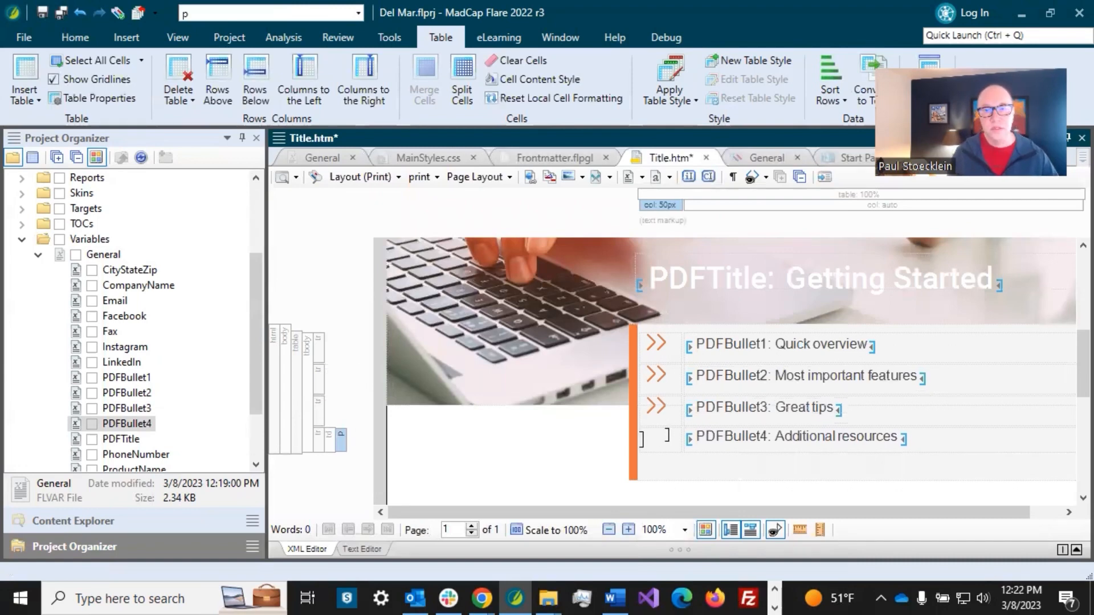
{"action": "key", "text": "ctrl+v"}
{"action": "left_click", "coordinate": [61, 11]}
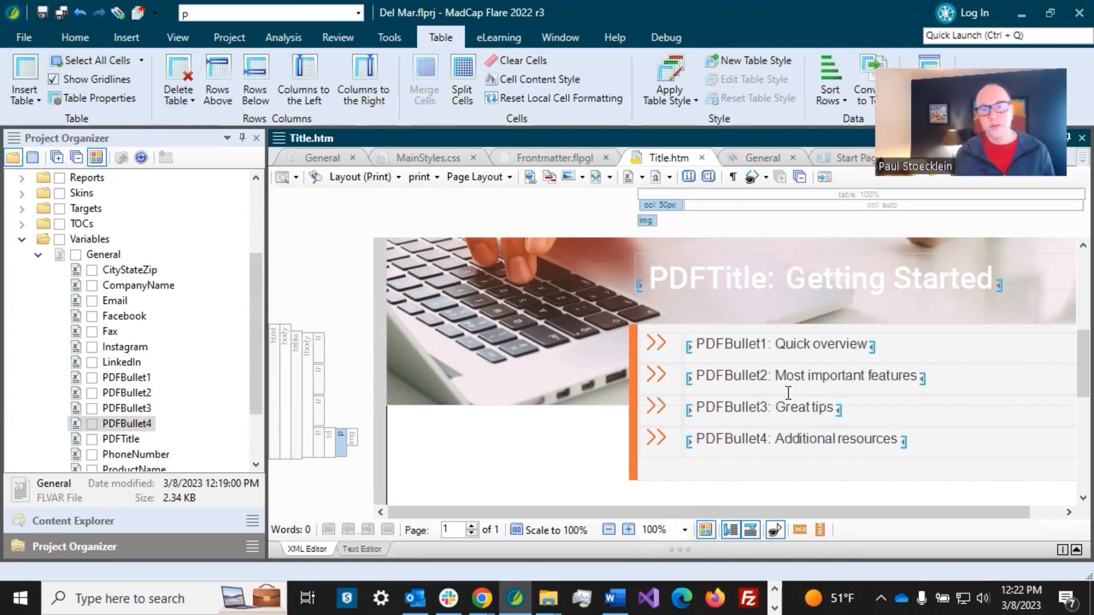
Step: Create the p.TitlePageBulletItem class in MainStyles.css with Roboto Light, 16pt and zero top and bottom margins for print
{"action": "left_click", "coordinate": [853, 404]}
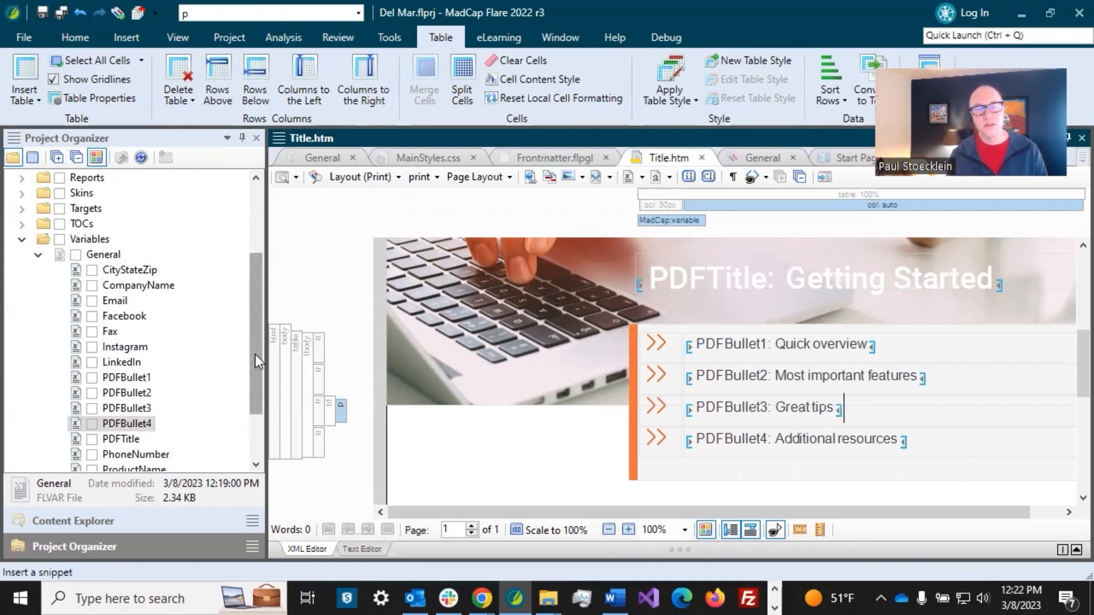
{"action": "left_click", "coordinate": [421, 160]}
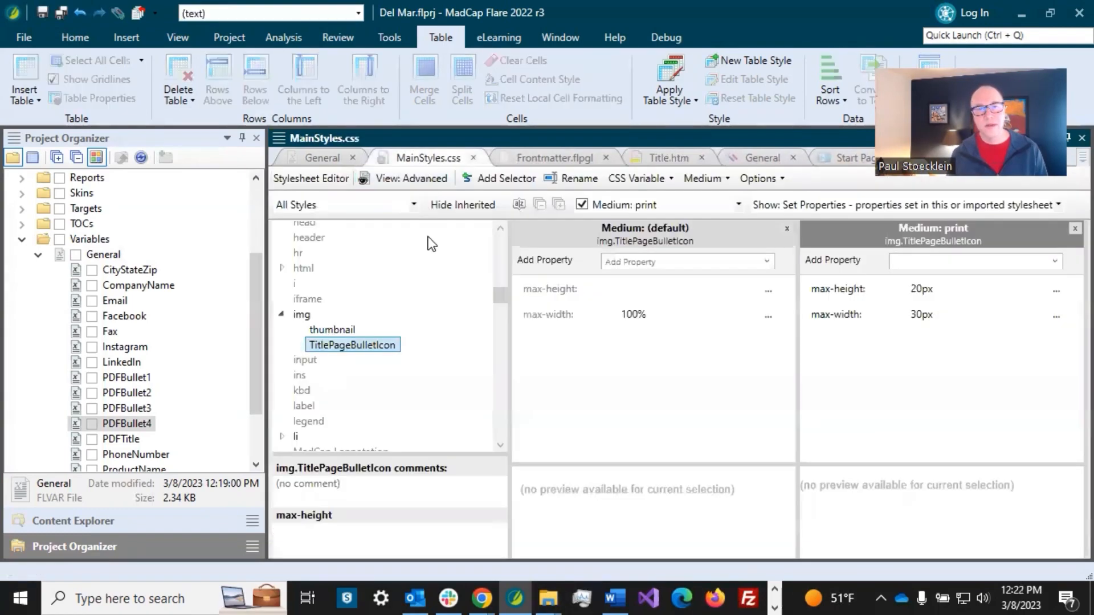
{"action": "left_click_drag", "start_coordinate": [500, 293], "coordinate": [488, 415]}
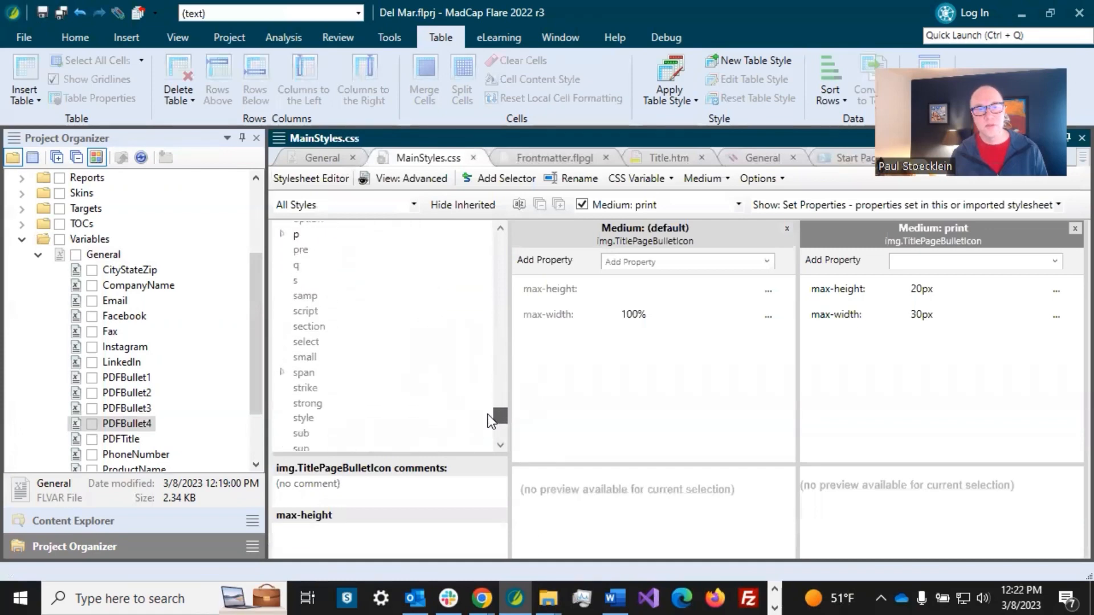
{"action": "left_click", "coordinate": [296, 234]}
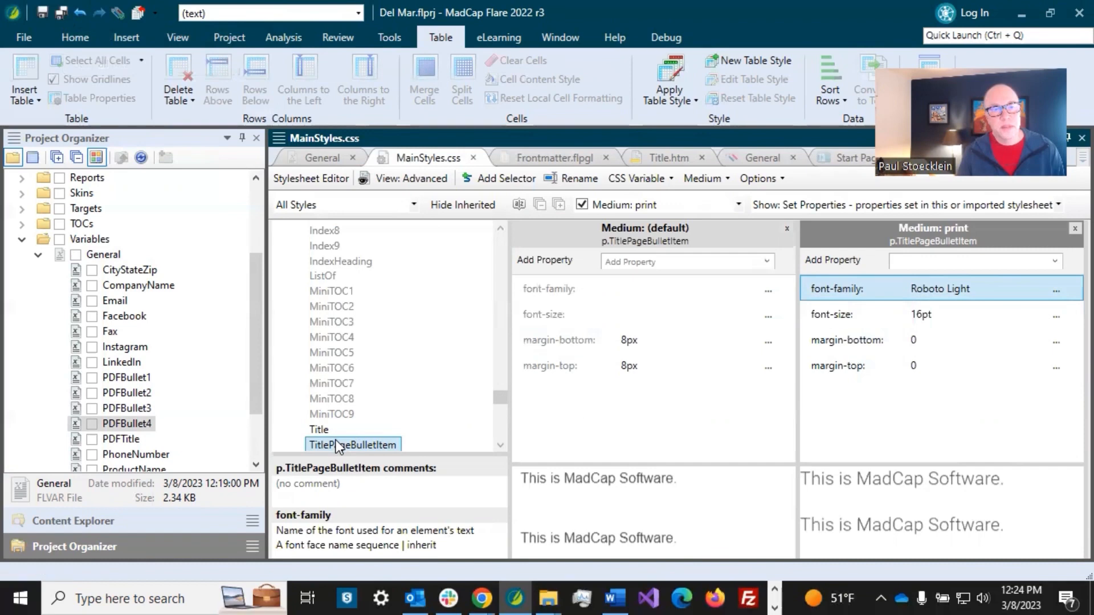
{"action": "scroll", "coordinate": [341, 442], "scroll_direction": "down", "scroll_amount": 1}
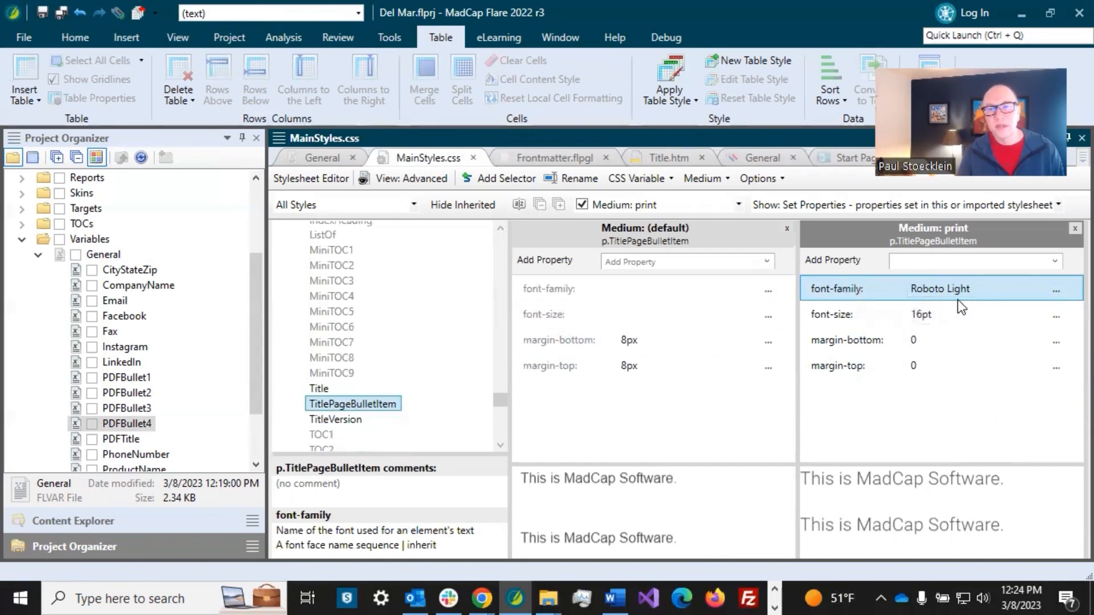
{"action": "left_click", "coordinate": [940, 317]}
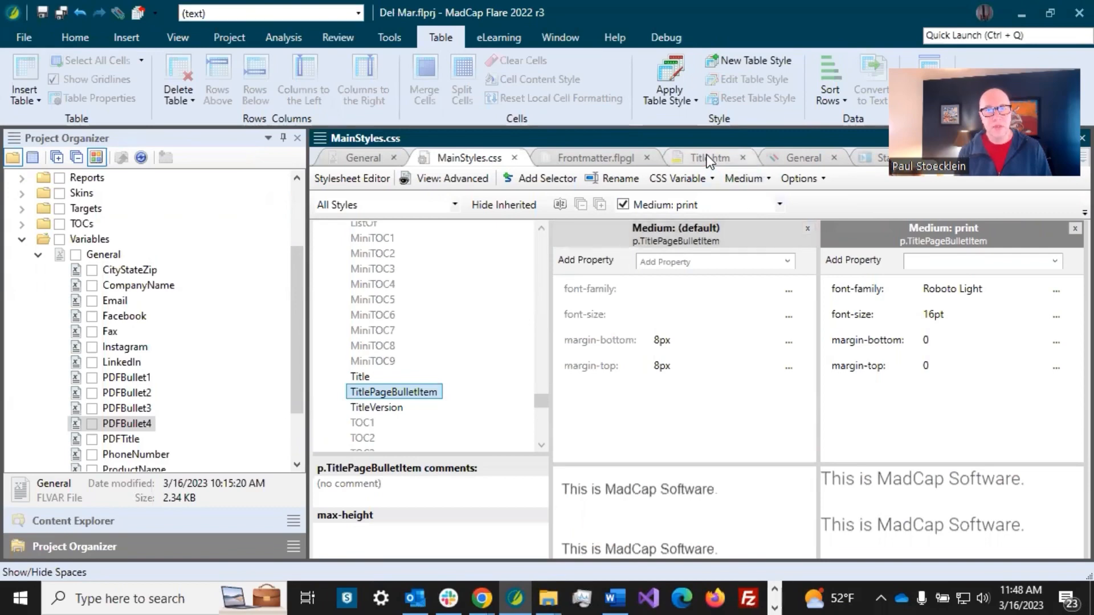
Step: Apply the p.TitlePageBulletItem cell content style to all cells of Title.htm's table and slightly narrow its first column
{"action": "left_click", "coordinate": [706, 156]}
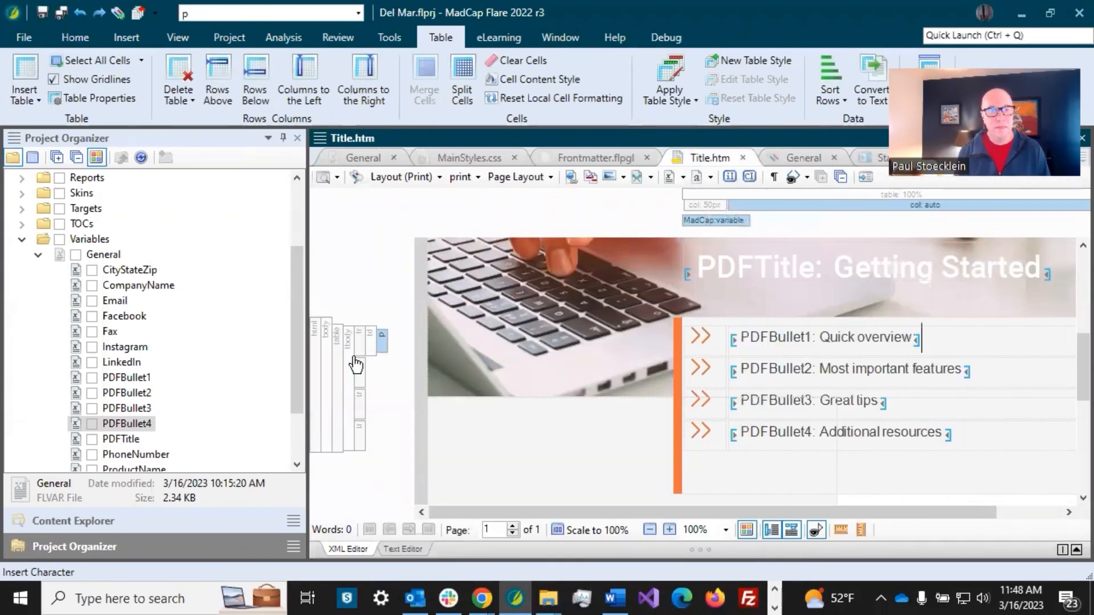
{"action": "left_click", "coordinate": [337, 364]}
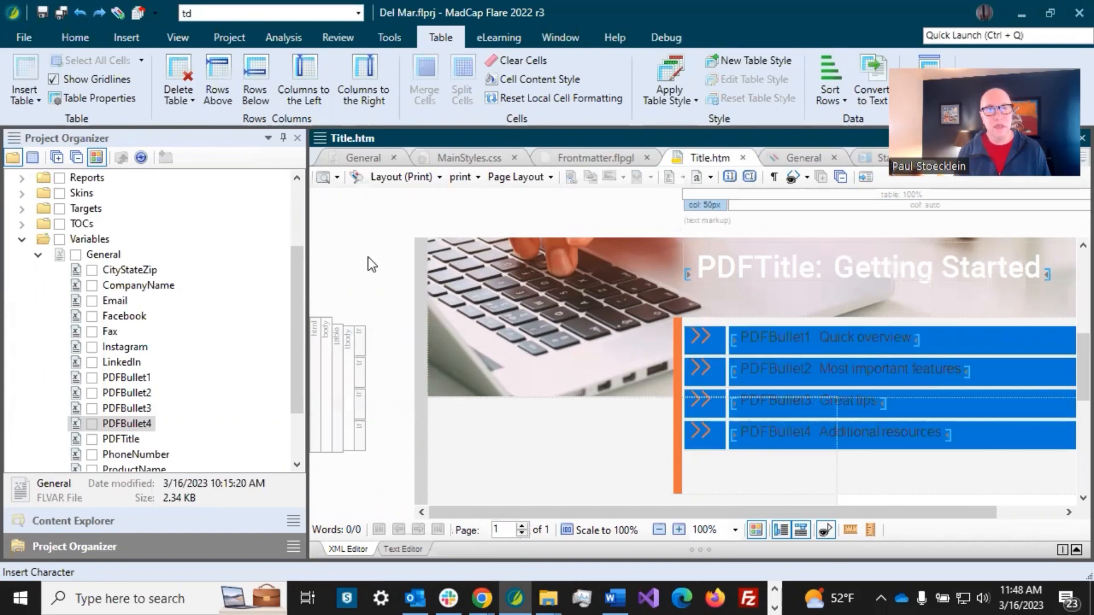
{"action": "left_click", "coordinate": [526, 77]}
{"action": "left_click_drag", "start_coordinate": [651, 279], "coordinate": [644, 334]}
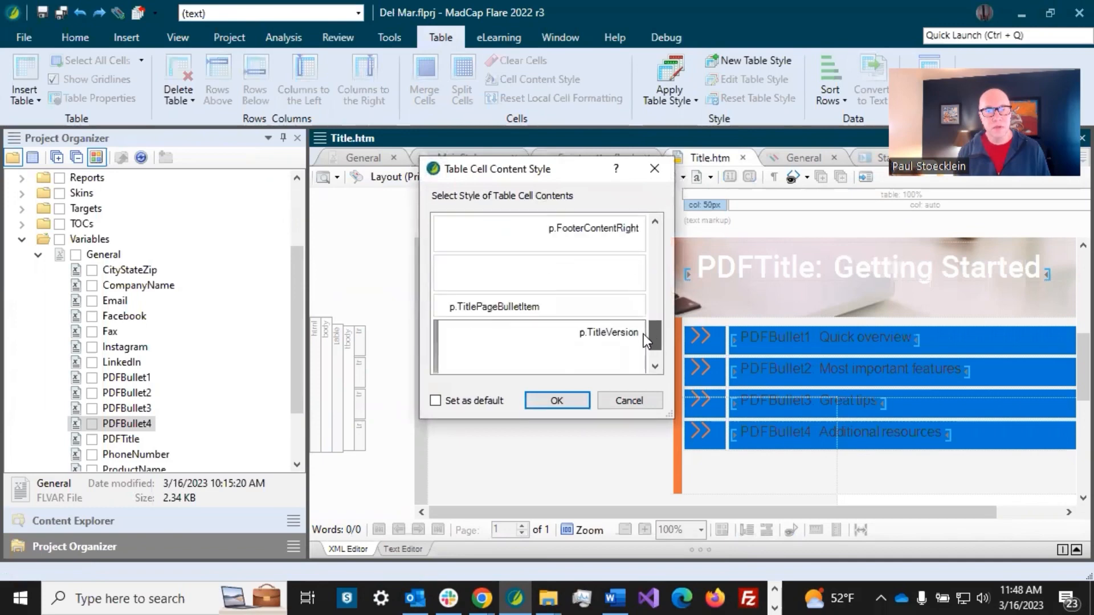
{"action": "left_click", "coordinate": [552, 308]}
{"action": "left_click", "coordinate": [580, 400]}
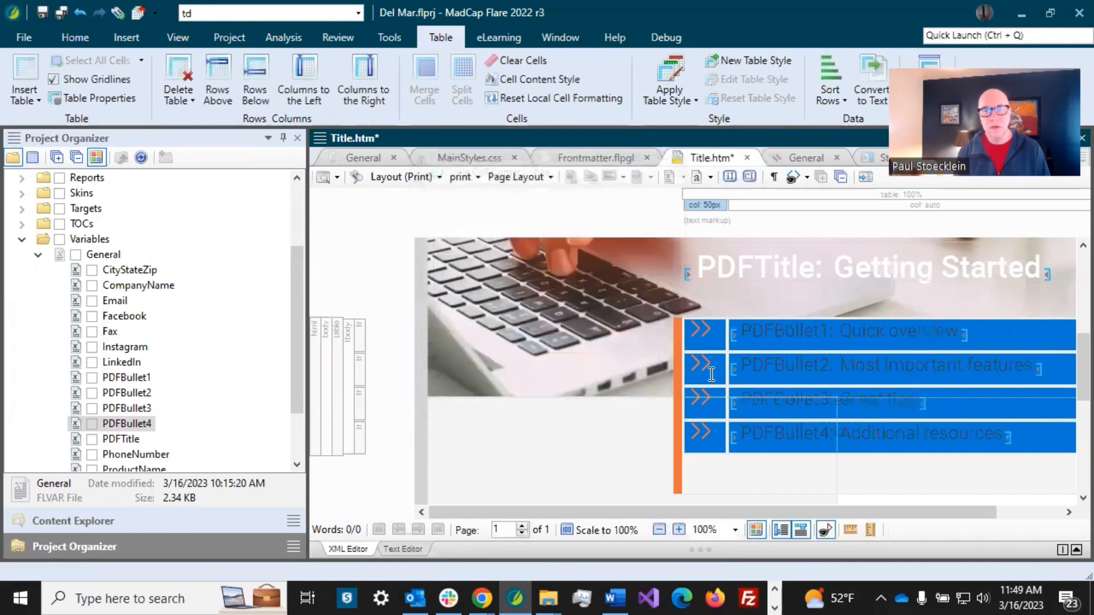
{"action": "left_click", "coordinate": [981, 329]}
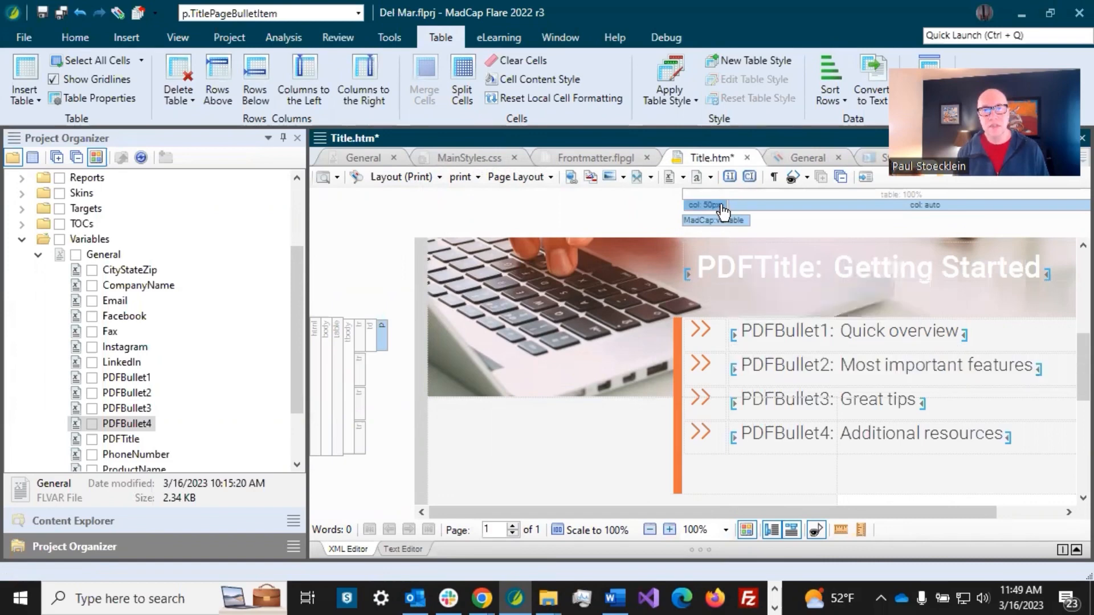
{"action": "left_click_drag", "start_coordinate": [725, 212], "coordinate": [716, 204]}
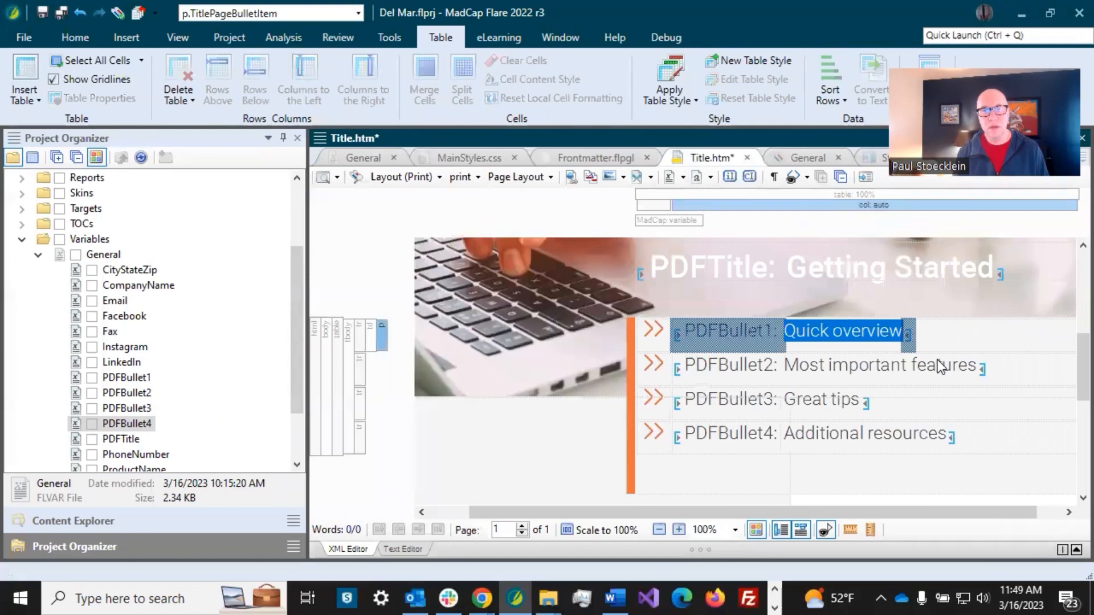
Step: Save all files and give the orange-bordered frame in Frontmatter.flpgl a left padding of 50 px and a top padding of 30 px
{"action": "left_click", "coordinate": [940, 338]}
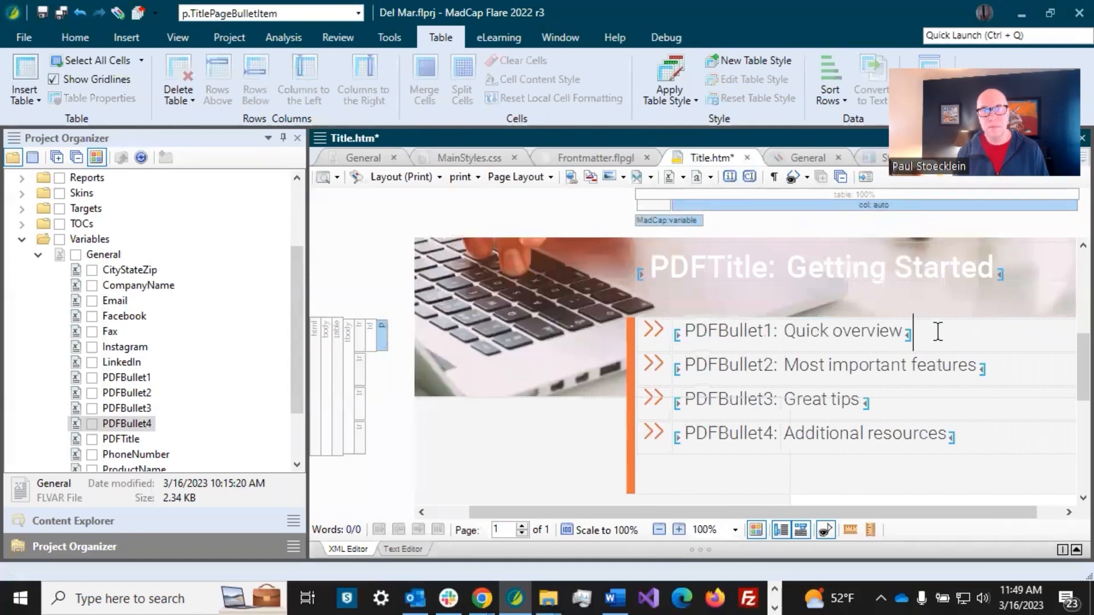
{"action": "left_click", "coordinate": [60, 14]}
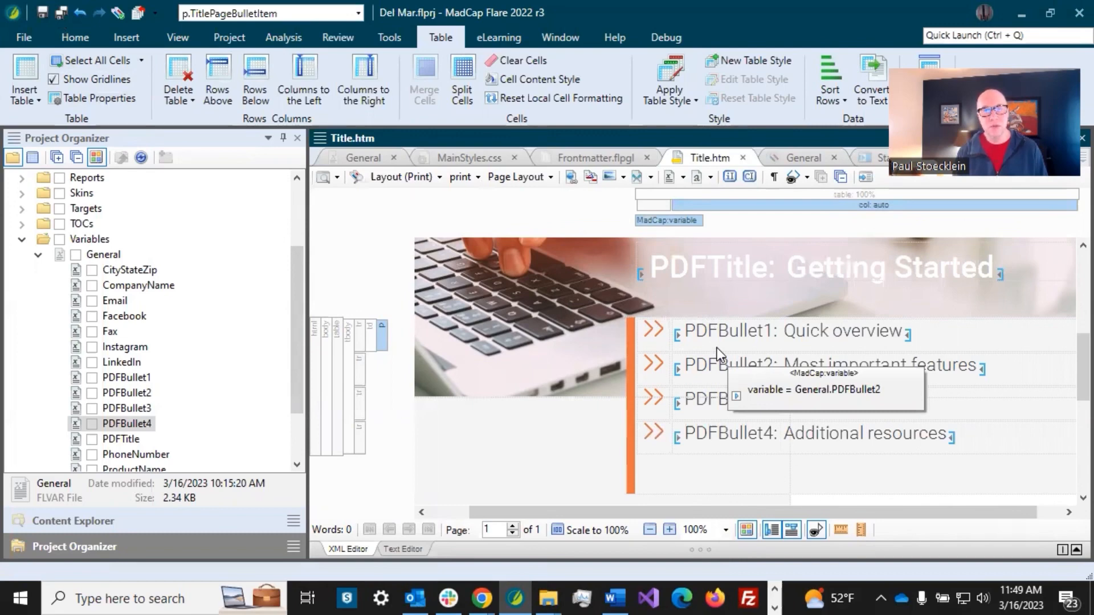
{"action": "left_click", "coordinate": [595, 158]}
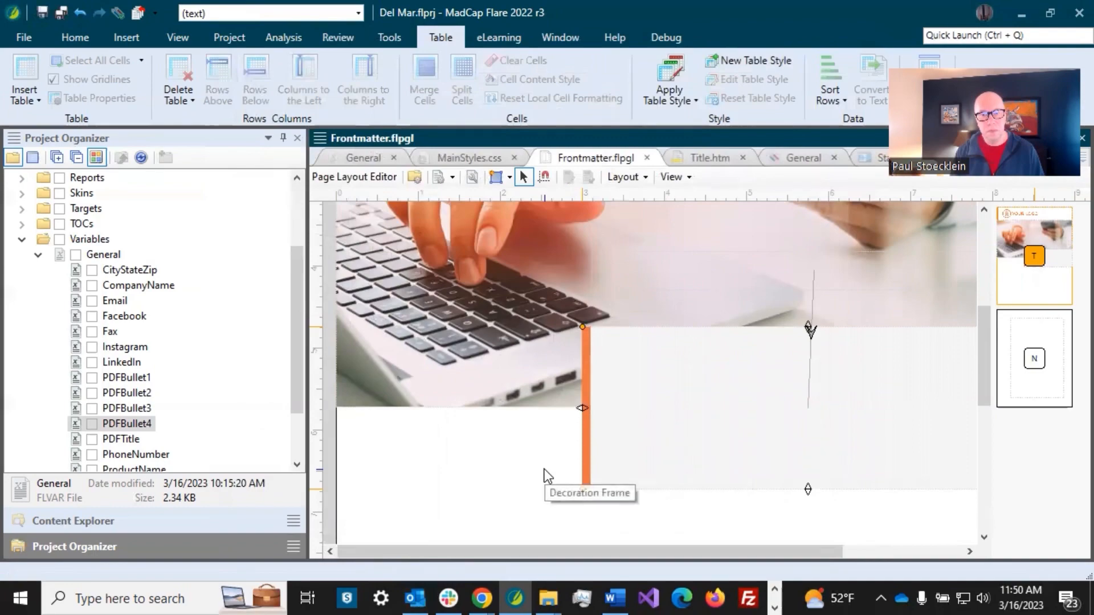
{"action": "double_click", "coordinate": [655, 420]}
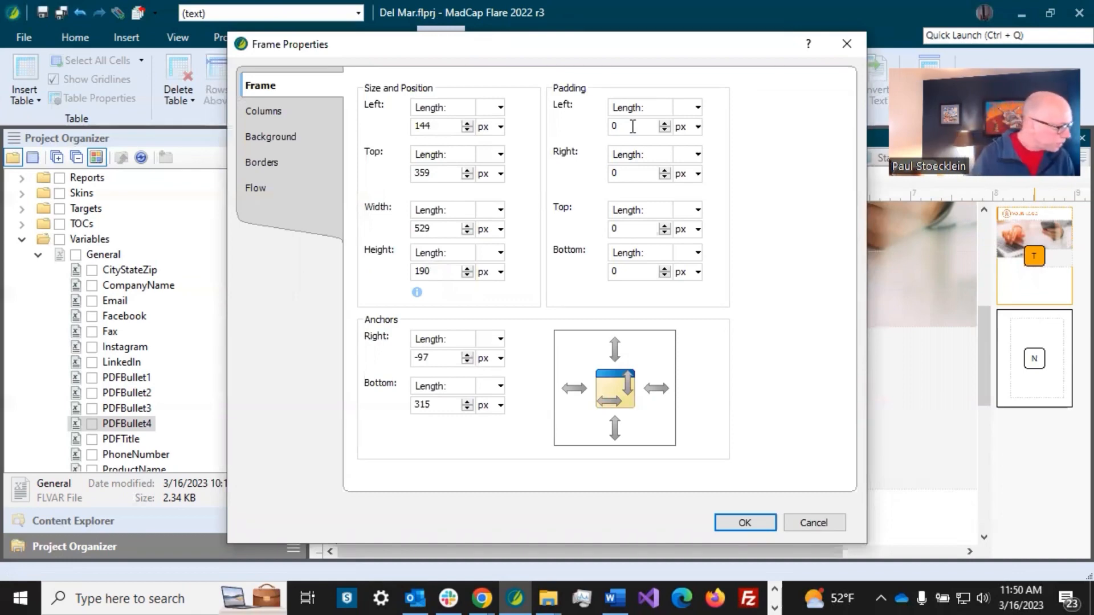
{"action": "left_click_drag", "start_coordinate": [632, 126], "coordinate": [593, 126]}
{"action": "type", "text": "50"}
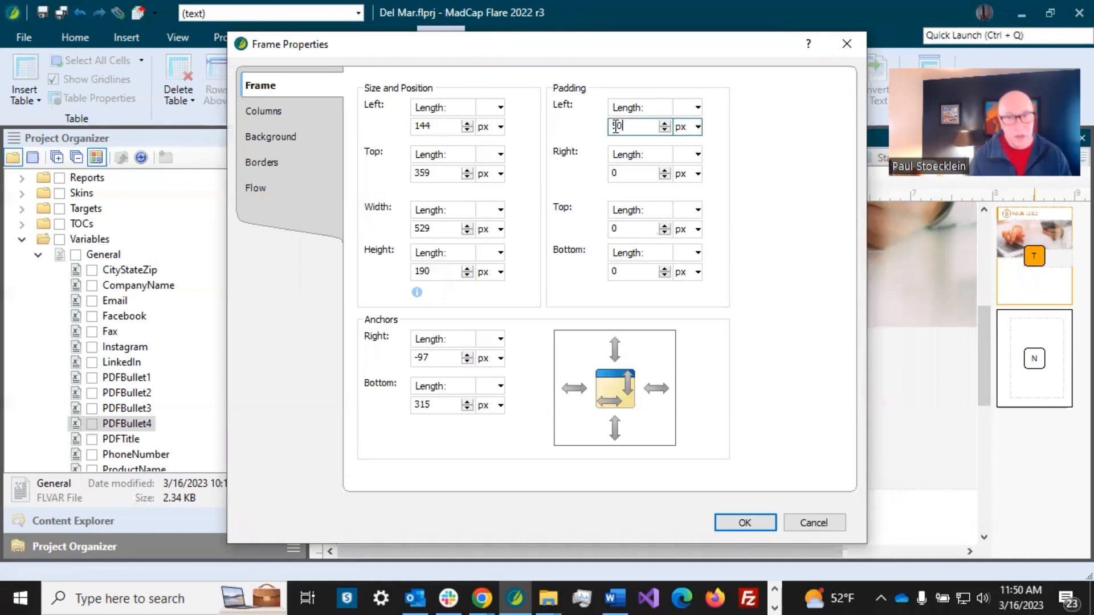
{"action": "left_click_drag", "start_coordinate": [625, 227], "coordinate": [606, 228]}
{"action": "type", "text": "30"}
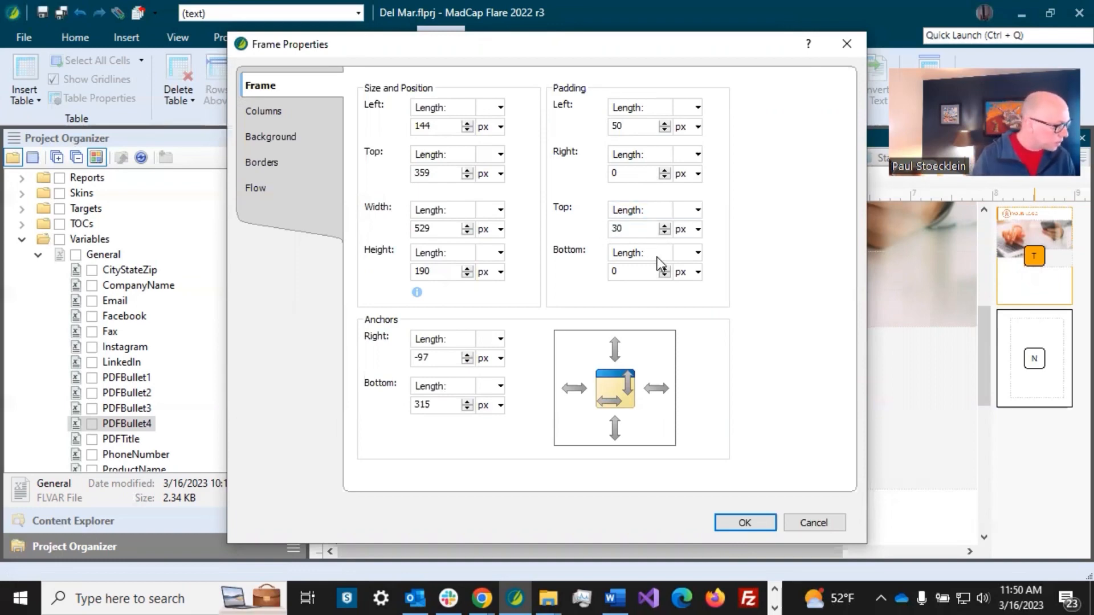
{"action": "left_click", "coordinate": [761, 522]}
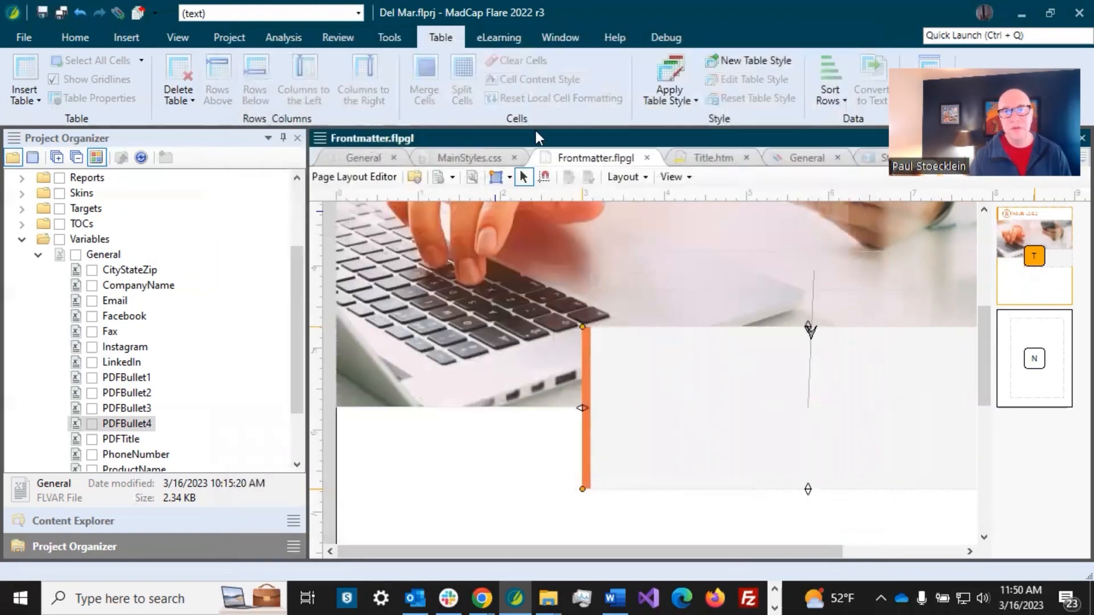
Step: Check in Title.htm whether all four bullet rows of the table fit inside the padded frame on the first page
{"action": "left_click", "coordinate": [691, 157]}
{"action": "left_click", "coordinate": [800, 345]}
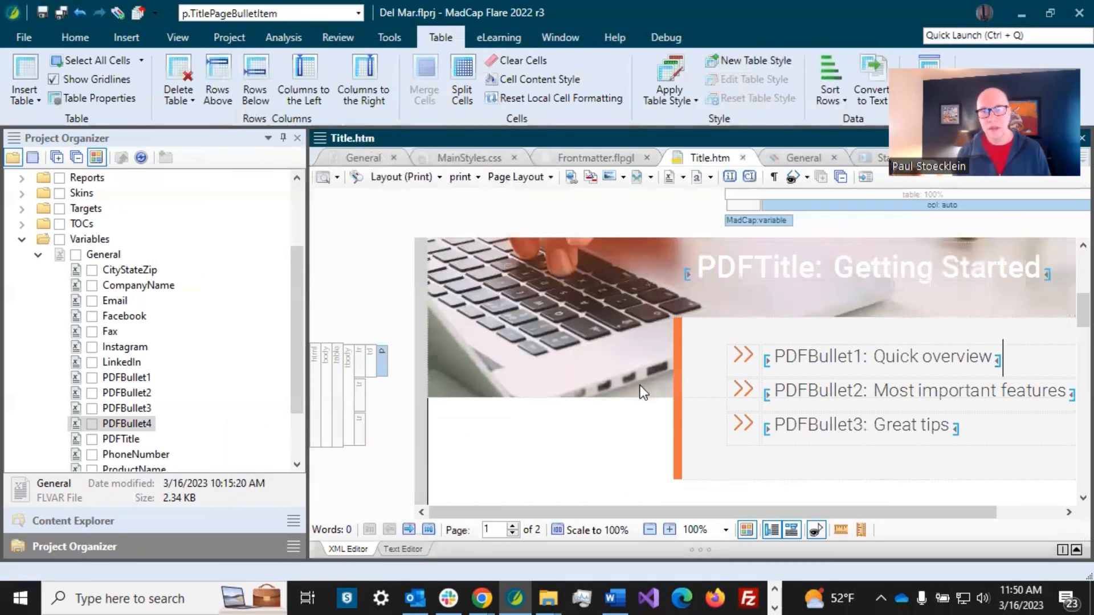
{"action": "scroll", "coordinate": [640, 389], "scroll_direction": "down", "scroll_amount": 5}
{"action": "scroll", "coordinate": [641, 393], "scroll_direction": "down", "scroll_amount": 2}
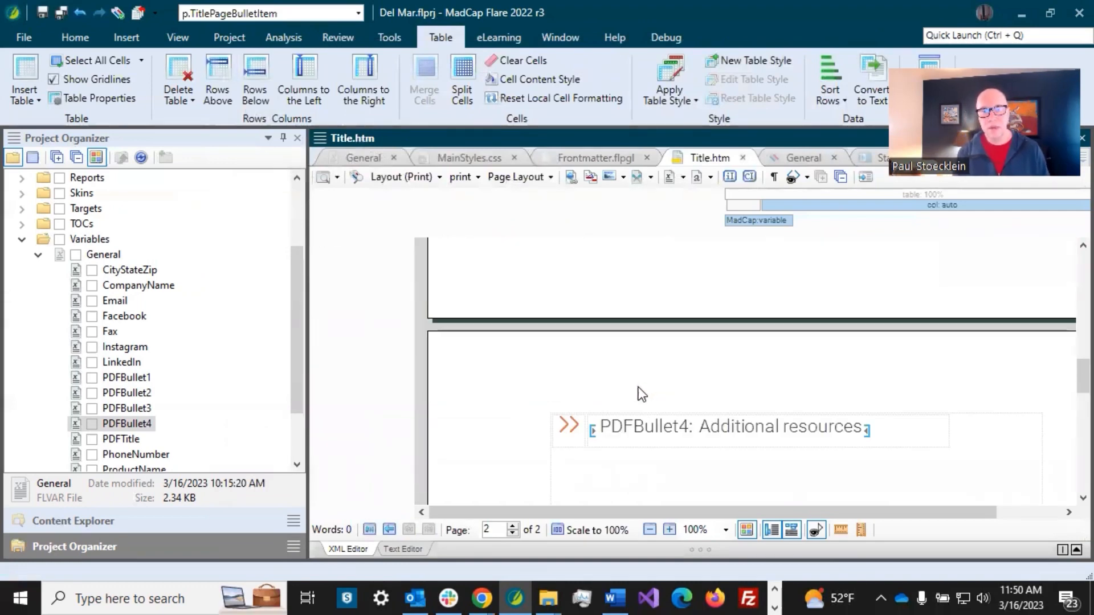
{"action": "mouse_move", "coordinate": [705, 429]}
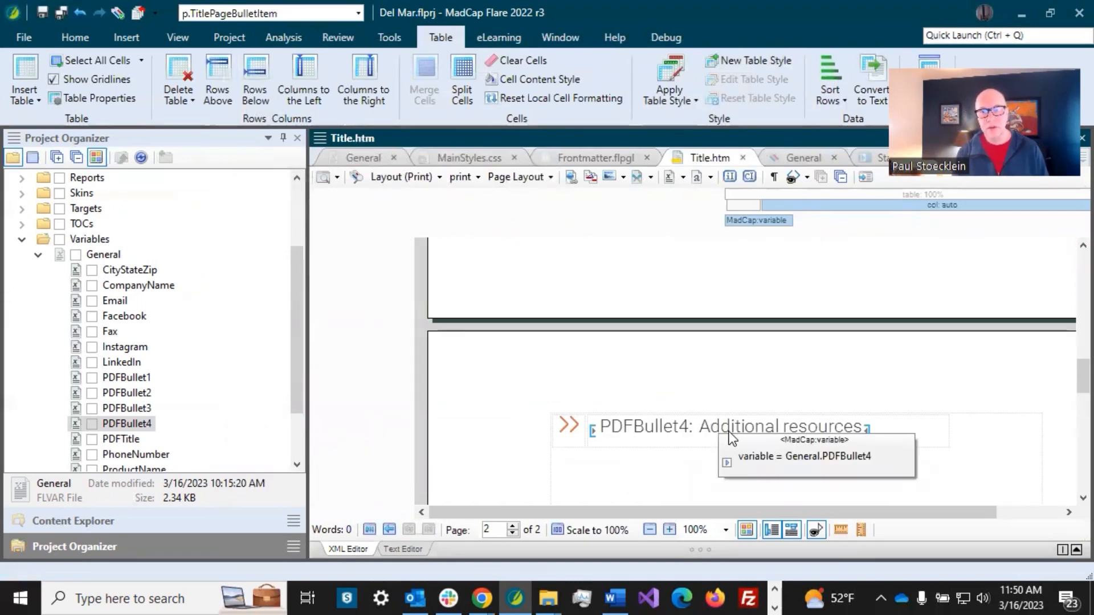
{"action": "scroll", "coordinate": [733, 426], "scroll_direction": "up", "scroll_amount": 7}
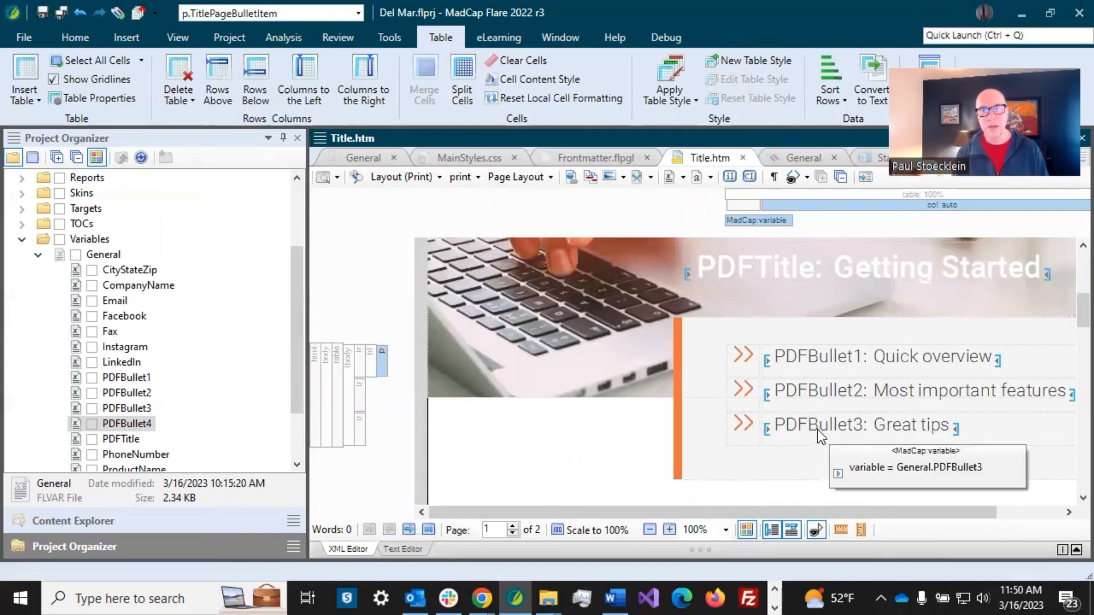
Step: Extend the bottom edge of the orange-bordered frame slightly downward in Frontmatter.flpgl, save, and return to the bullet table in Title.htm
{"action": "left_click", "coordinate": [601, 155]}
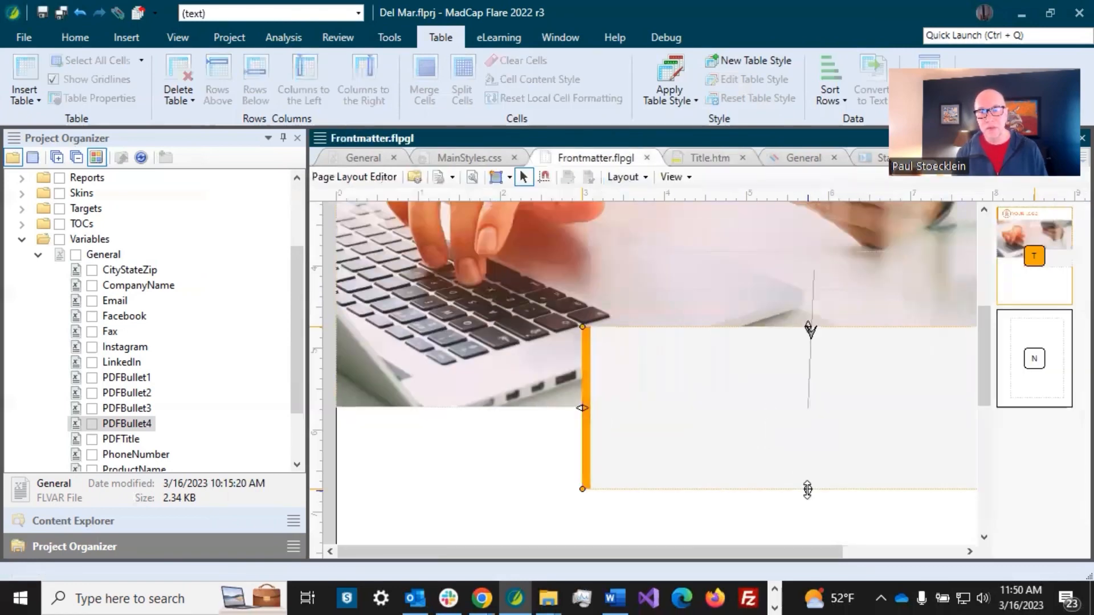
{"action": "left_click_drag", "start_coordinate": [807, 489], "coordinate": [808, 502]}
{"action": "left_click", "coordinate": [43, 12]}
{"action": "left_click", "coordinate": [716, 155]}
{"action": "left_click", "coordinate": [840, 358]}
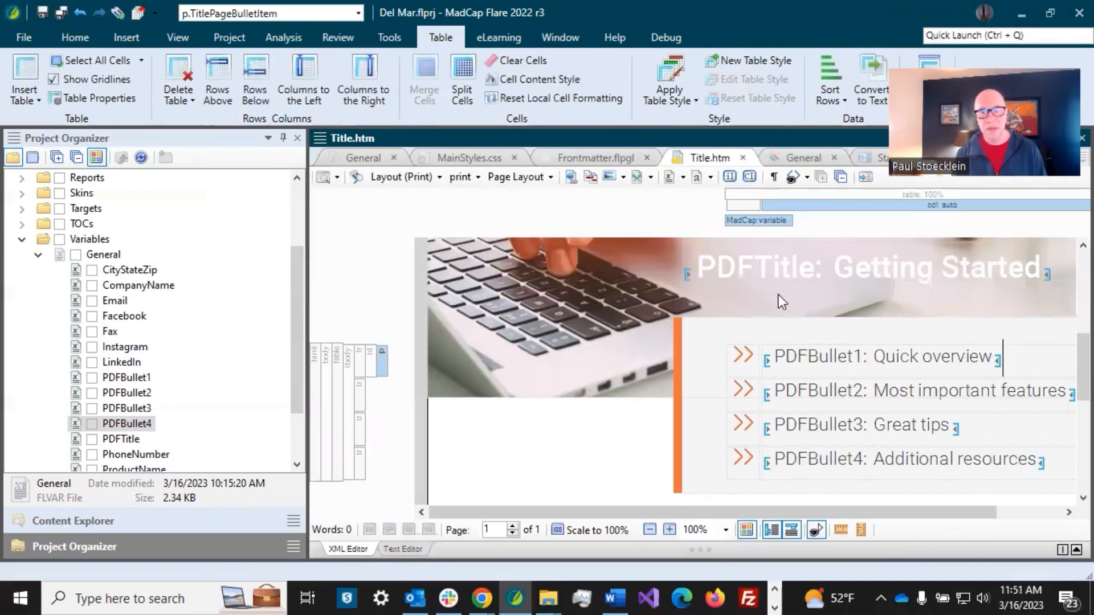
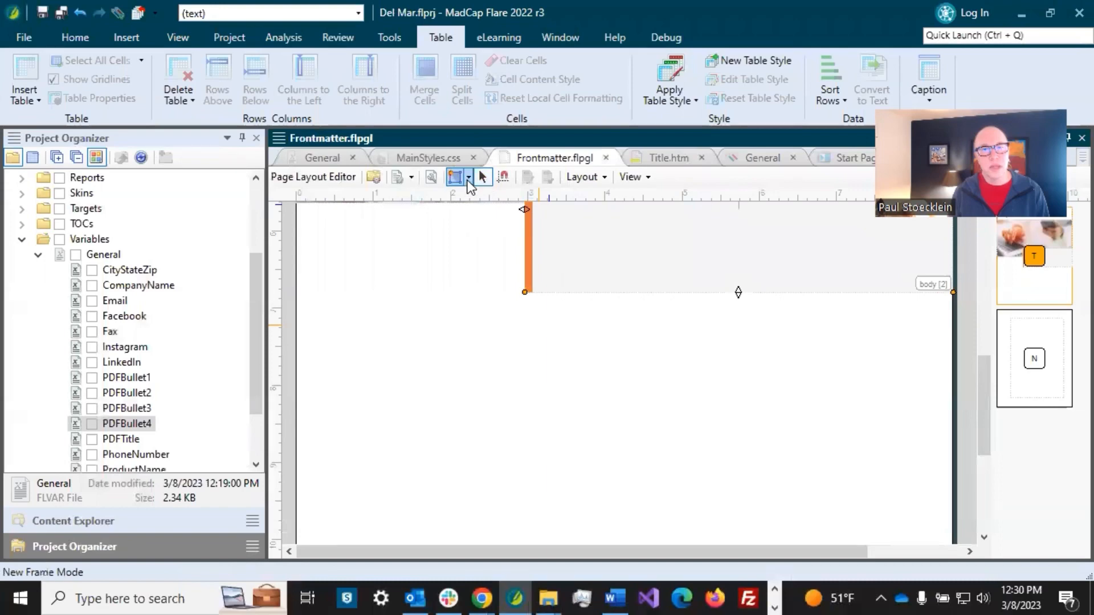
Step: In Frontmatter.flpgl, draw a body frame about 451 px wide and 464 px high below the photo, starting at the page's left edge
{"action": "left_click", "coordinate": [468, 177]}
{"action": "left_click", "coordinate": [483, 260]}
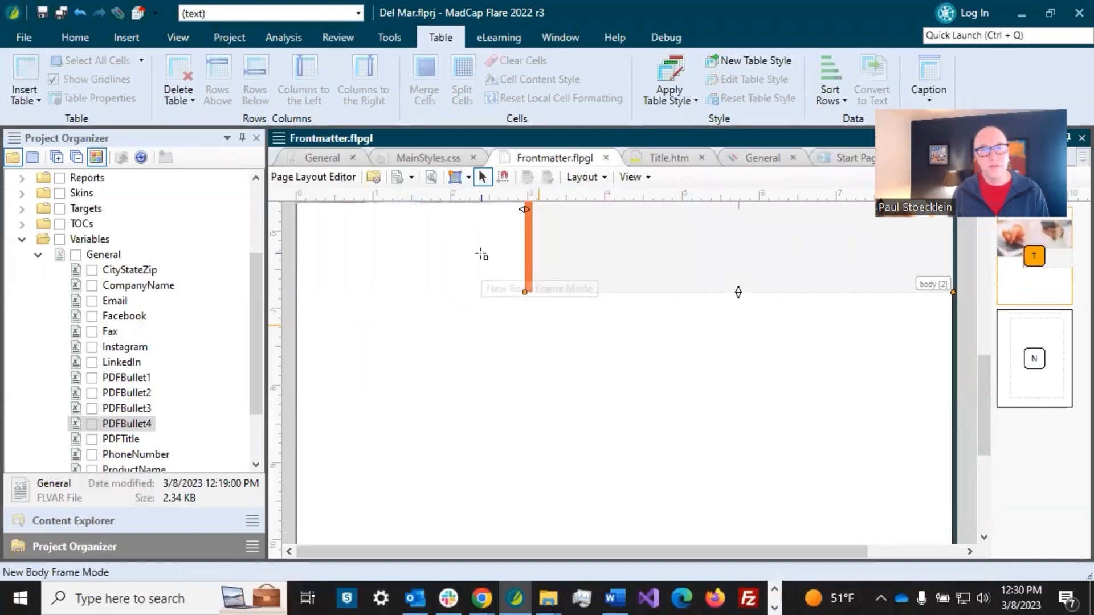
{"action": "scroll", "coordinate": [454, 288], "scroll_direction": "up", "scroll_amount": 2}
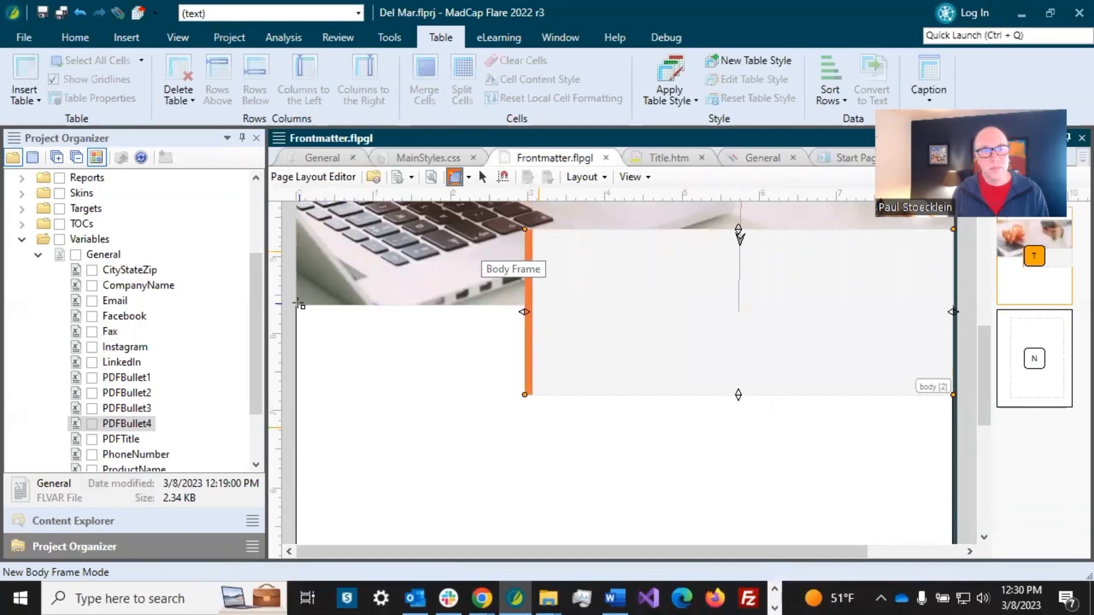
{"action": "left_click_drag", "start_coordinate": [297, 304], "coordinate": [730, 477]}
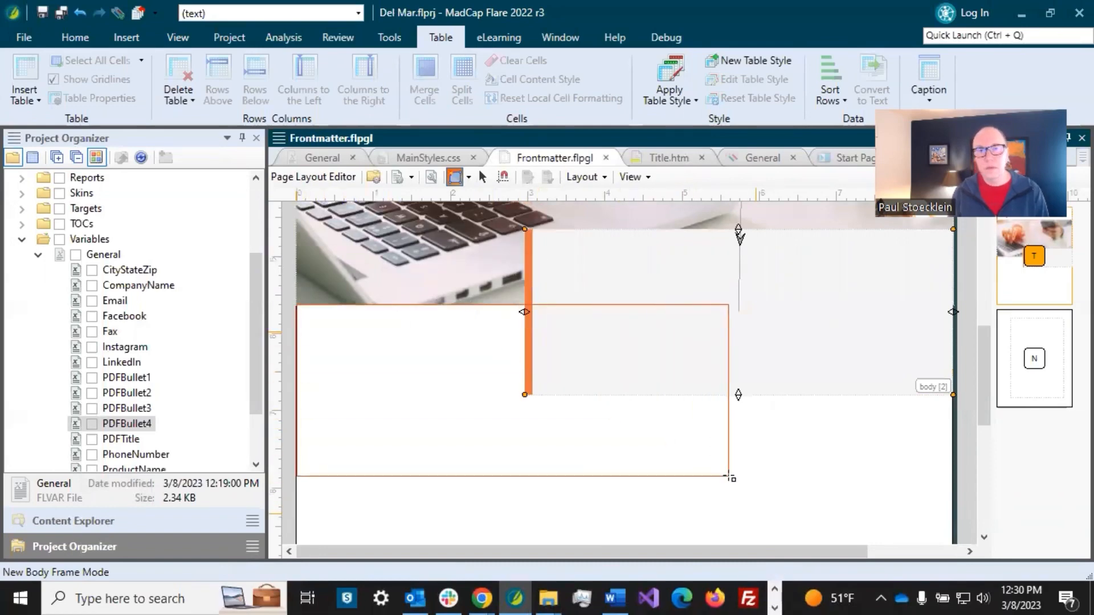
{"action": "left_click_drag", "start_coordinate": [730, 477], "coordinate": [660, 491]}
{"action": "scroll", "coordinate": [718, 495], "scroll_direction": "down", "scroll_amount": 3}
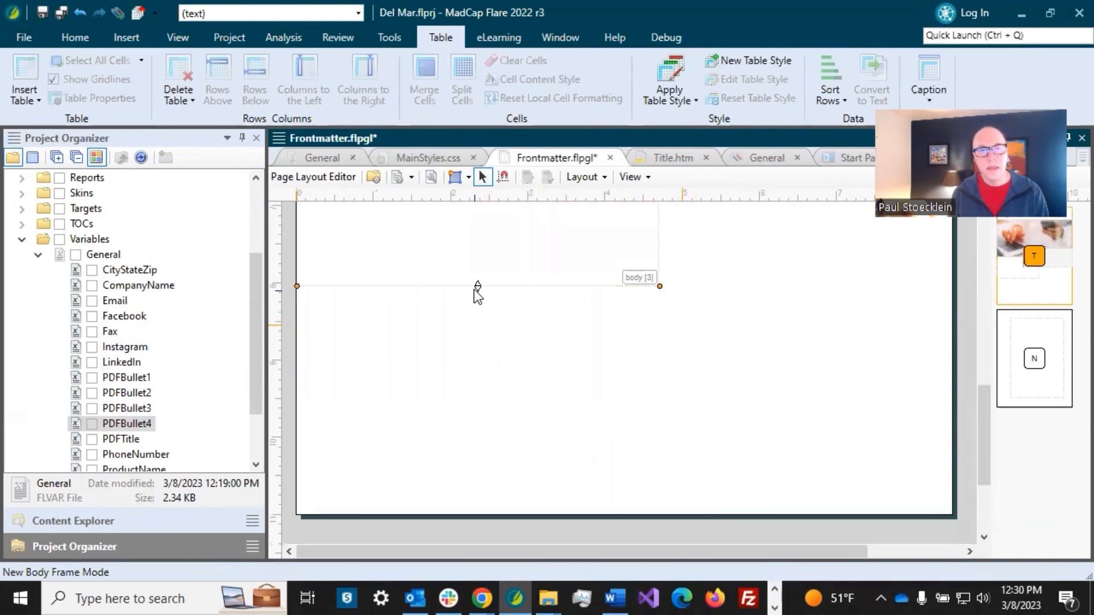
{"action": "left_click_drag", "start_coordinate": [476, 284], "coordinate": [489, 471]}
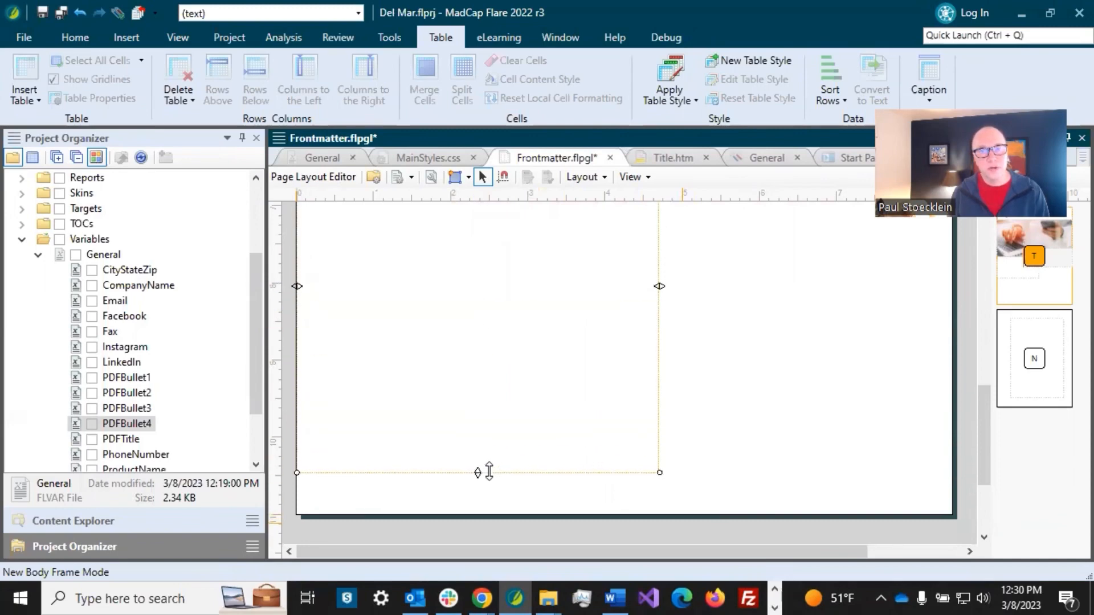
Step: Review the text flow arrows linking the title frame, the orange-bordered frame and the new body frame
{"action": "scroll", "coordinate": [746, 395], "scroll_direction": "up", "scroll_amount": 3}
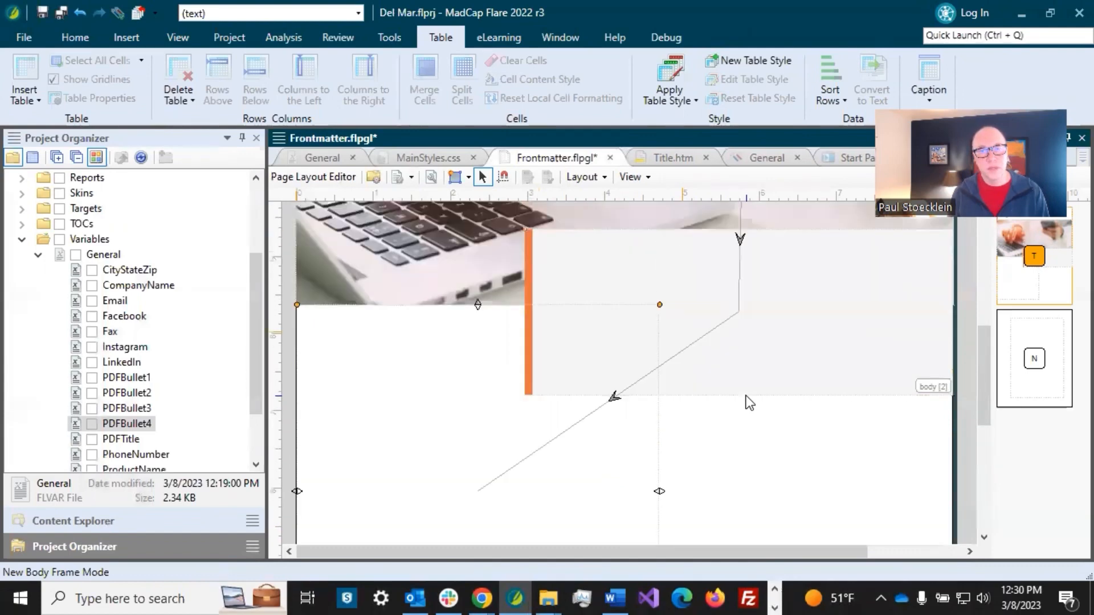
{"action": "scroll", "coordinate": [754, 427], "scroll_direction": "down", "scroll_amount": 2}
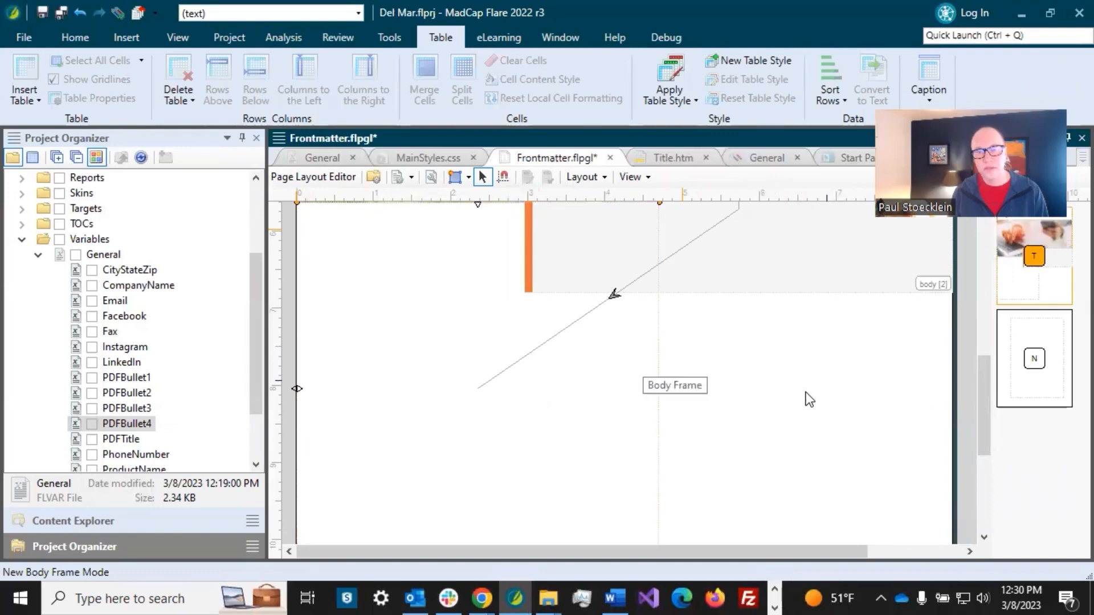
{"action": "scroll", "coordinate": [801, 383], "scroll_direction": "up", "scroll_amount": 5}
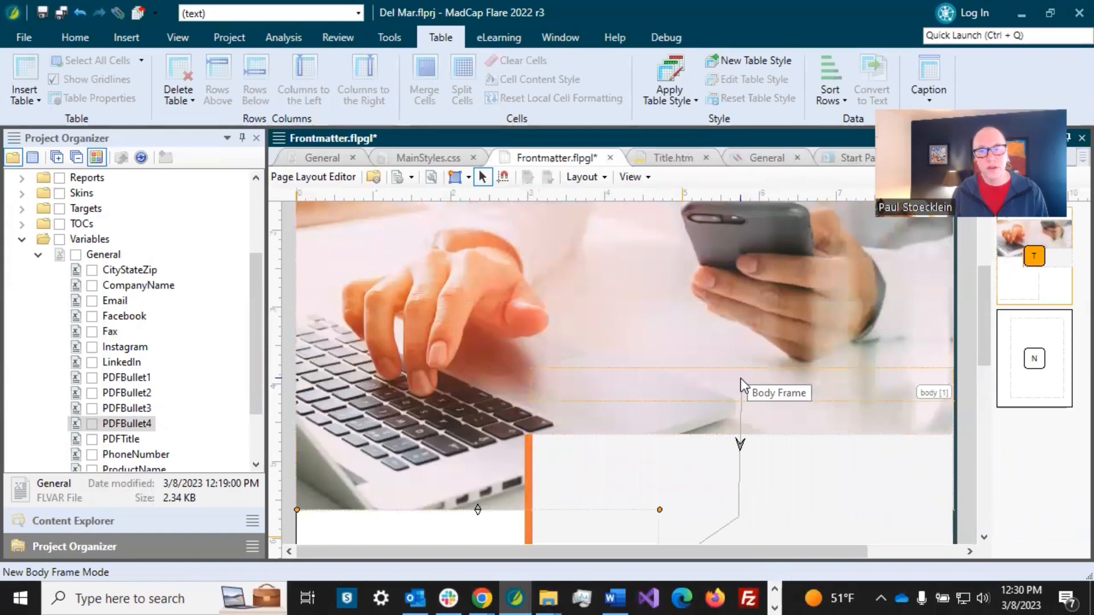
{"action": "left_click", "coordinate": [752, 443]}
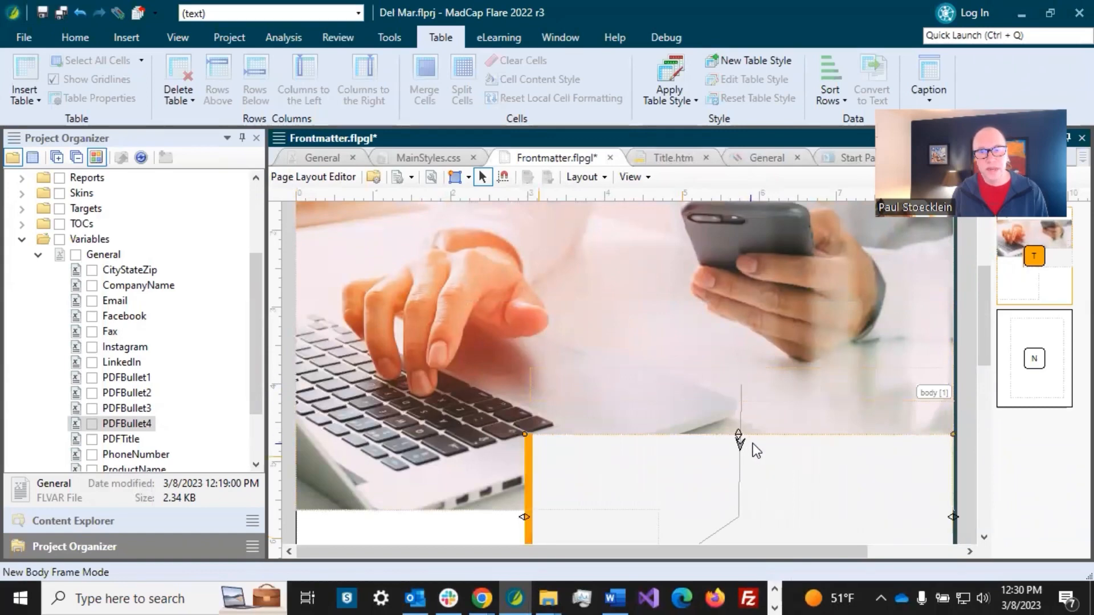
{"action": "scroll", "coordinate": [744, 441], "scroll_direction": "down", "scroll_amount": 5}
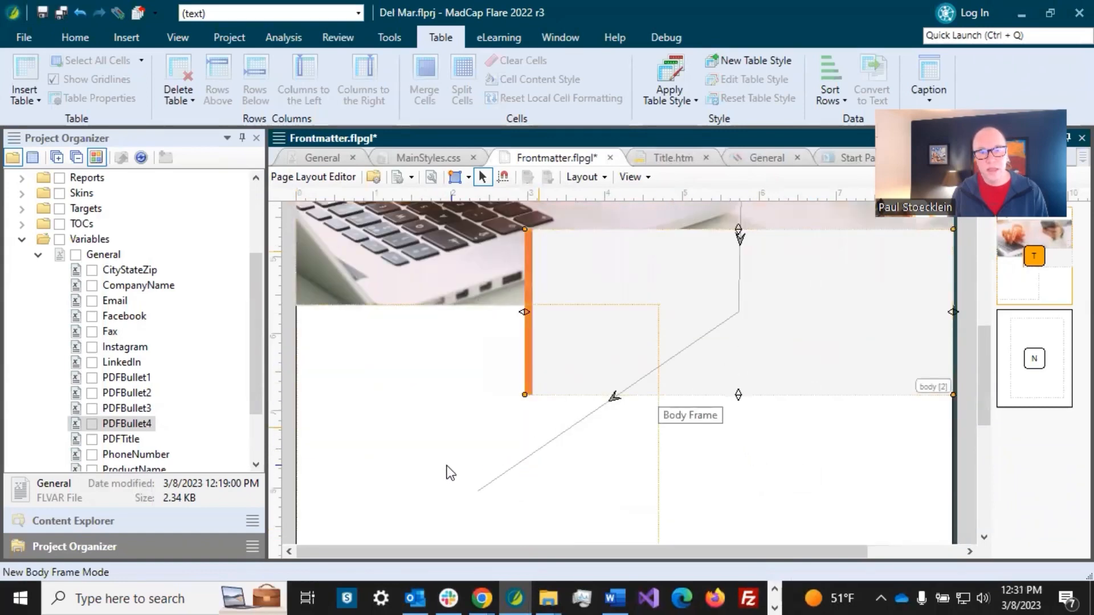
Step: Give the new body frame a solid background using the recent color #F3F4F4
{"action": "left_click", "coordinate": [440, 467]}
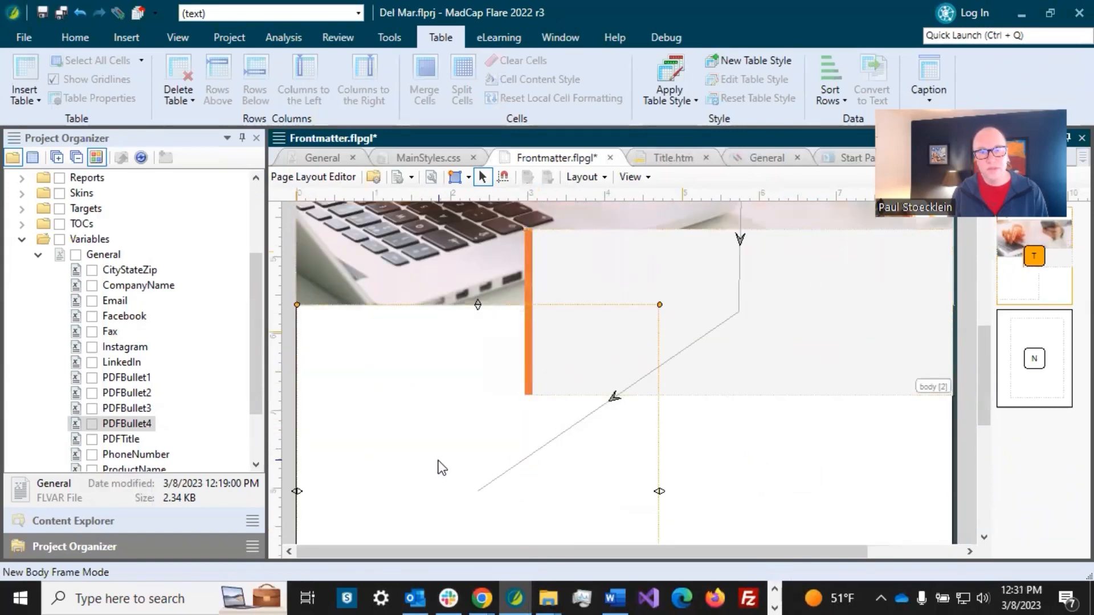
{"action": "double_click", "coordinate": [442, 402]}
{"action": "left_click", "coordinate": [316, 135]}
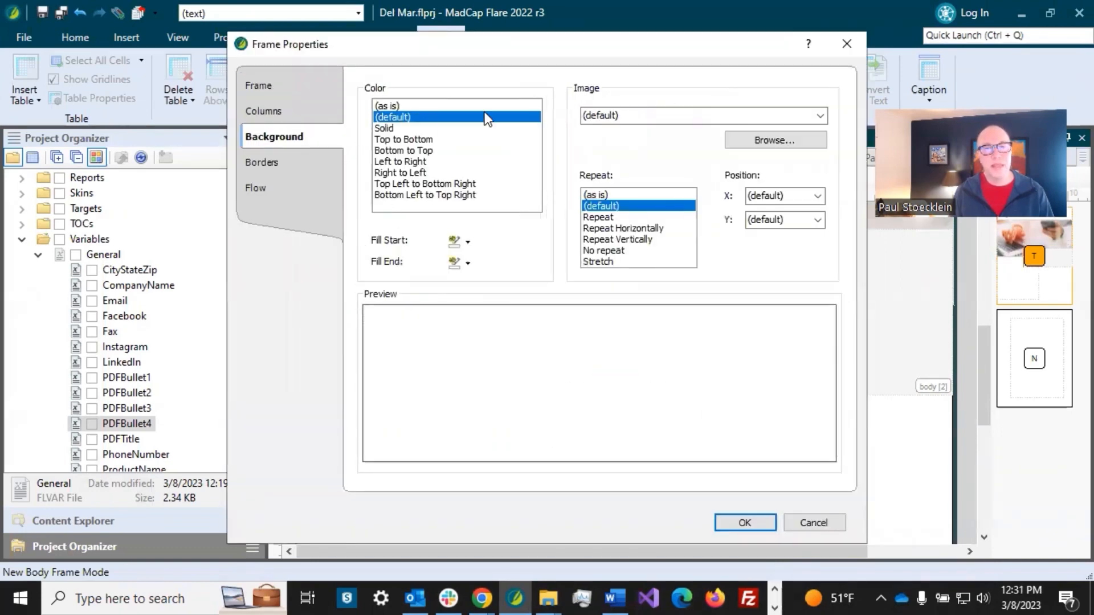
{"action": "left_click", "coordinate": [388, 128]}
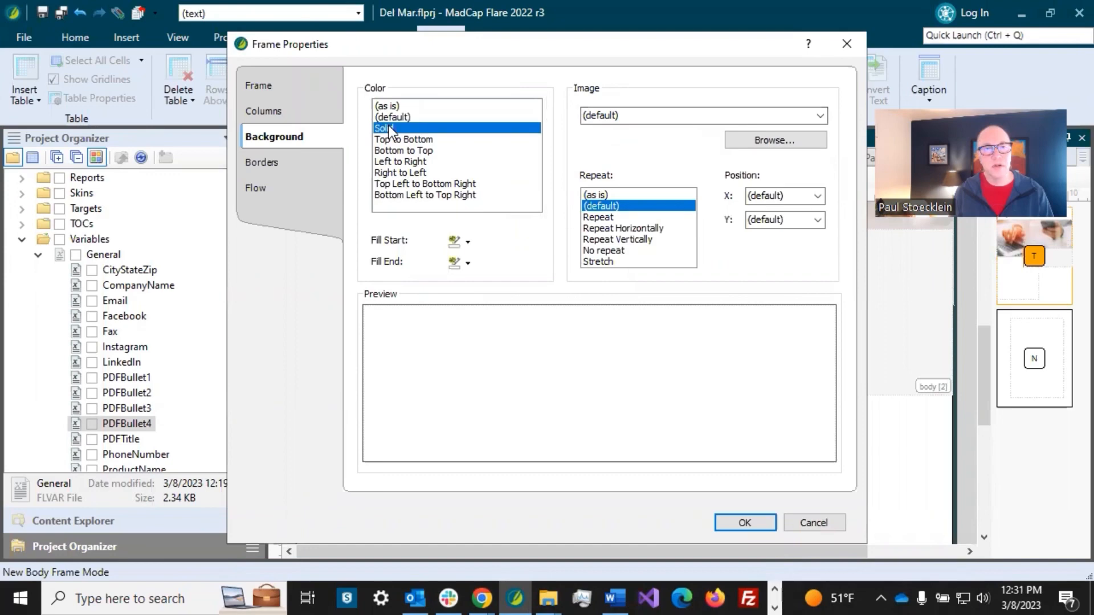
{"action": "left_click", "coordinate": [468, 242]}
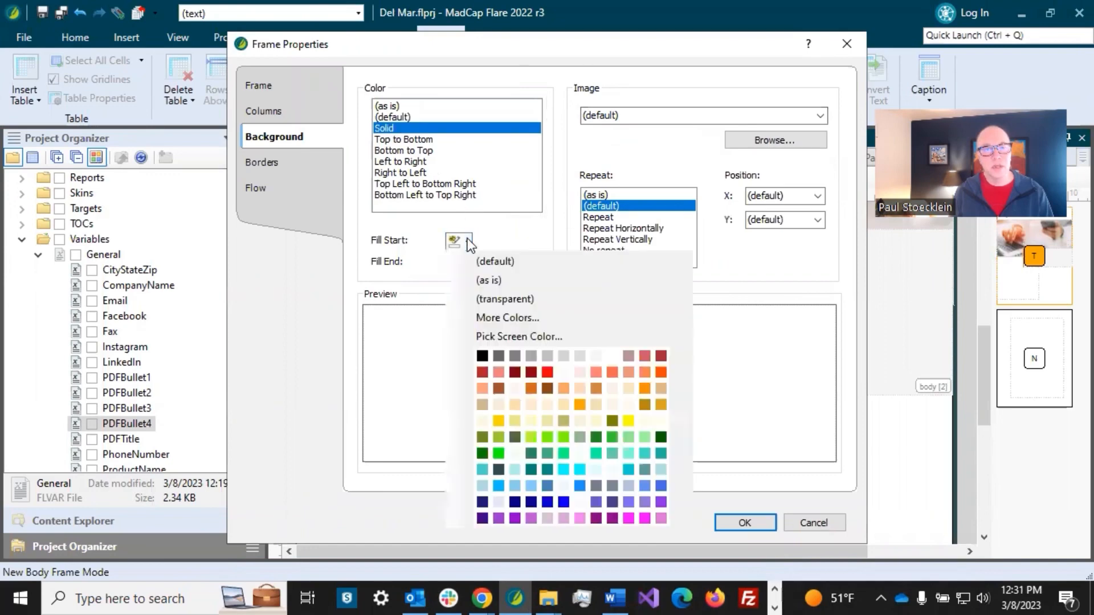
{"action": "left_click", "coordinate": [500, 318]}
{"action": "left_click", "coordinate": [713, 137]}
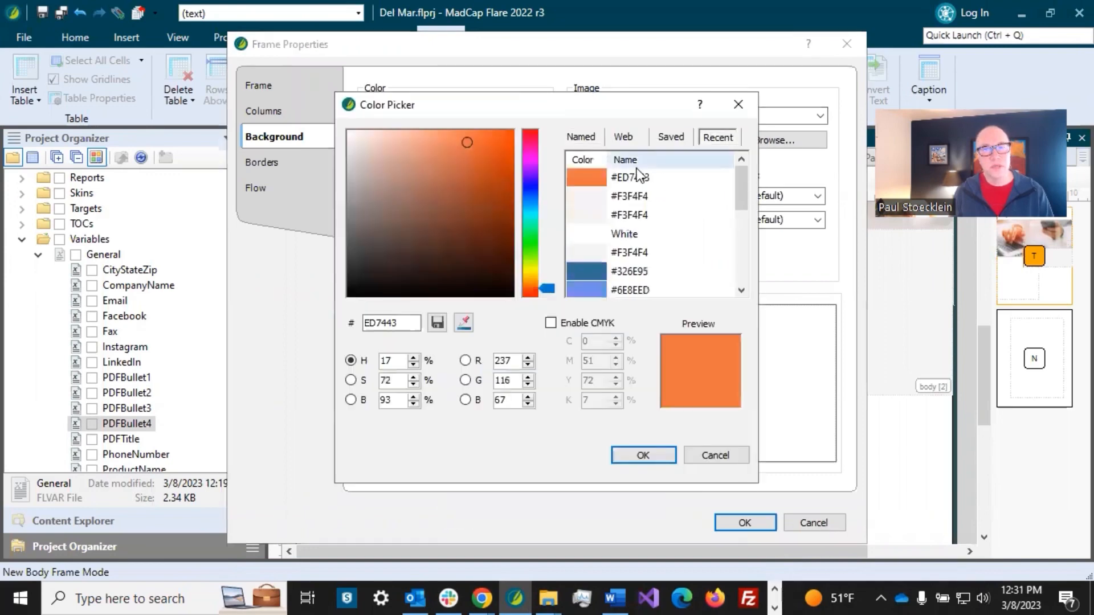
{"action": "left_click", "coordinate": [599, 195]}
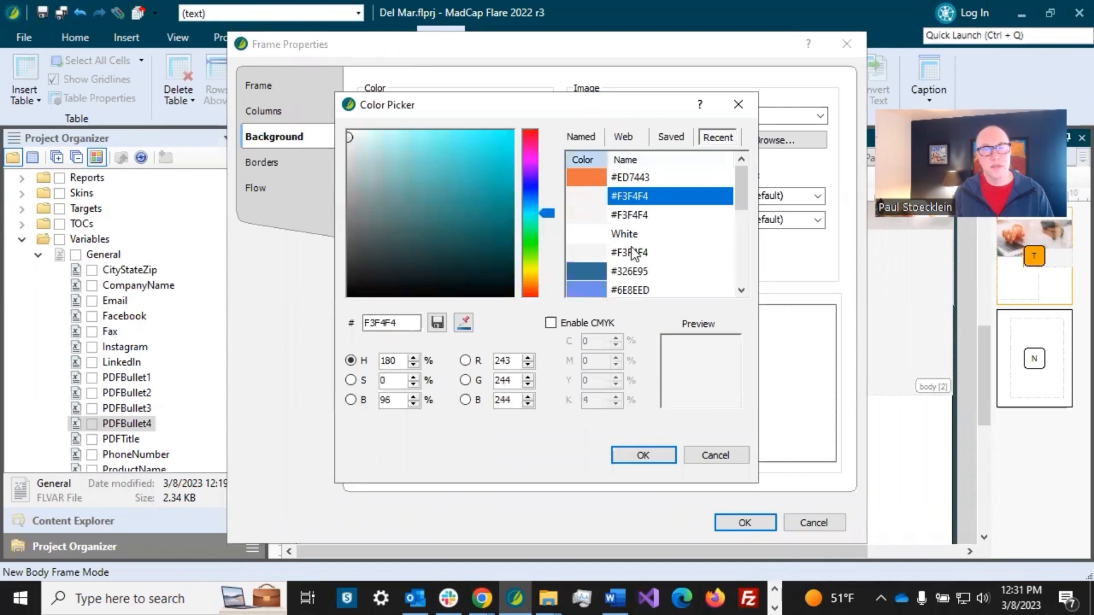
{"action": "left_click", "coordinate": [659, 453]}
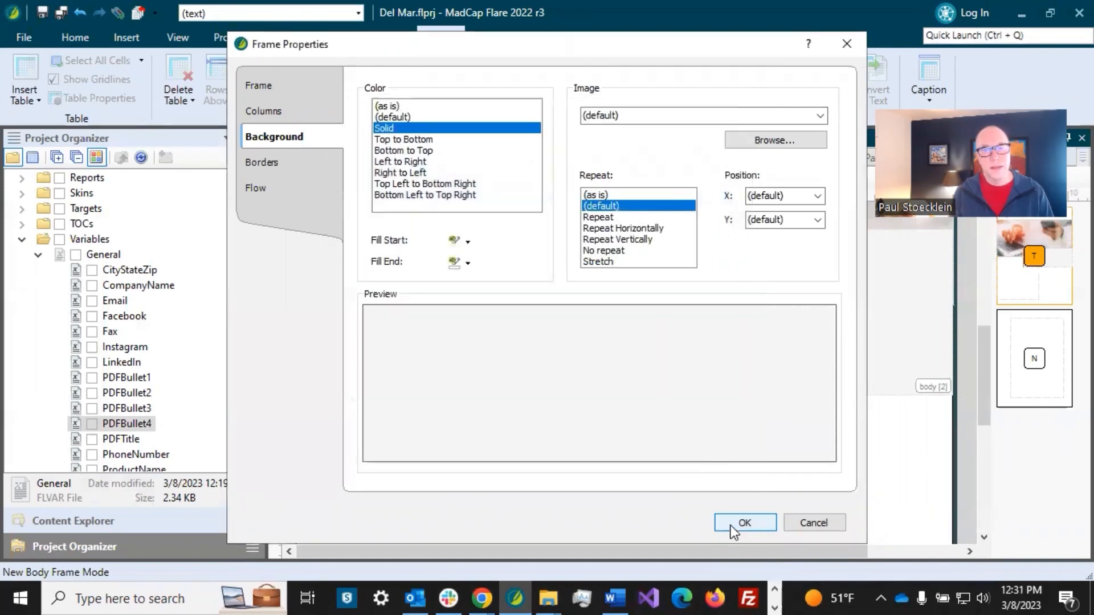
Step: Set the new body frame's padding to 160 px top, 50 px left and 50 px right, and apply the frame properties
{"action": "left_click", "coordinate": [299, 80]}
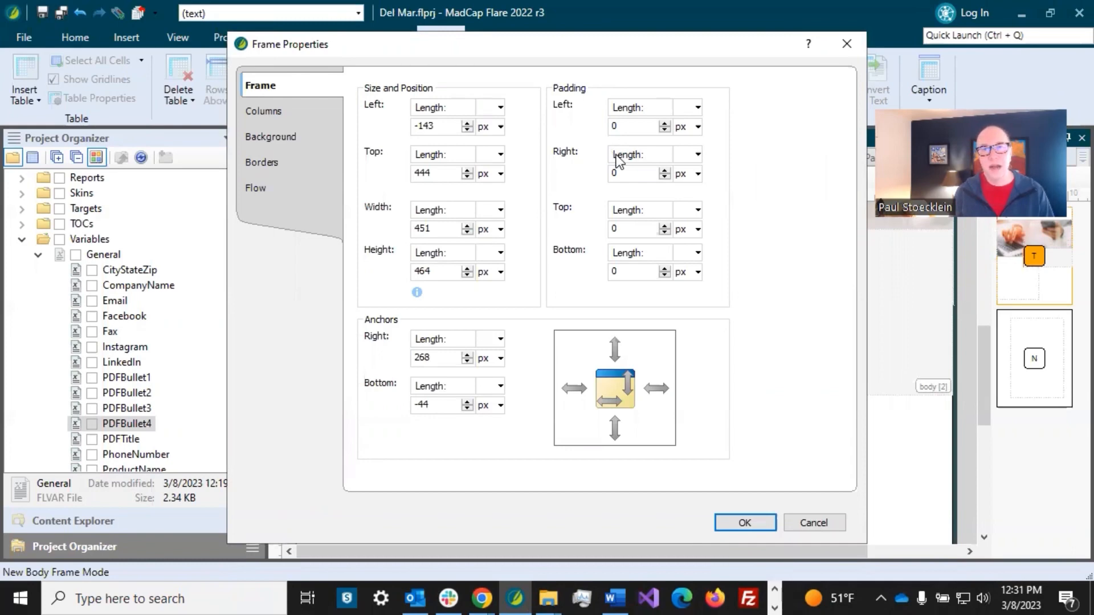
{"action": "double_click", "coordinate": [618, 228]}
{"action": "type", "text": "160"}
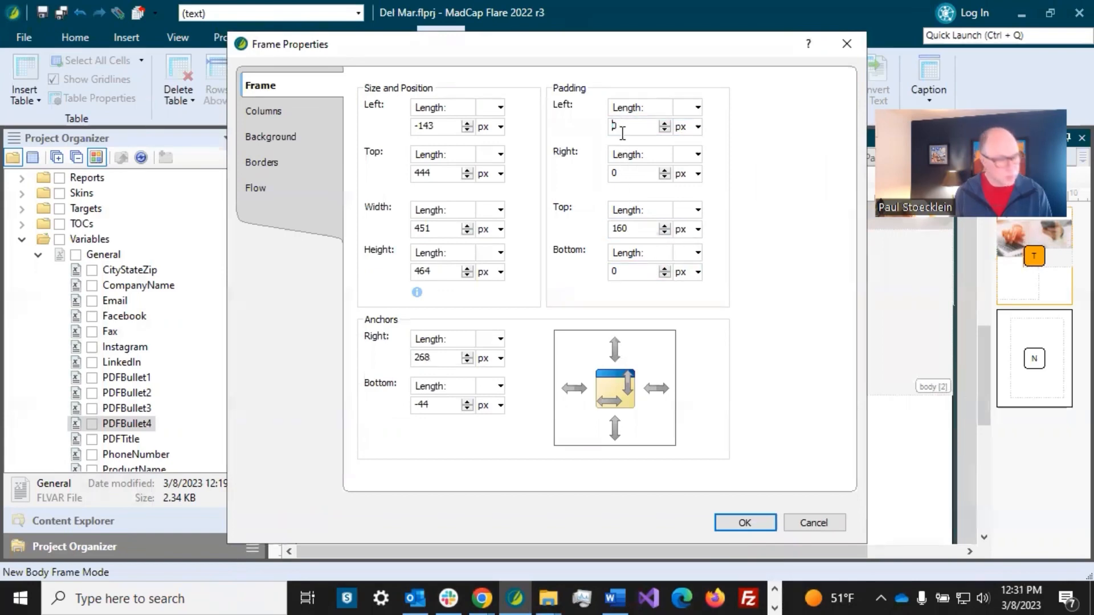
{"action": "type", "text": "5"}
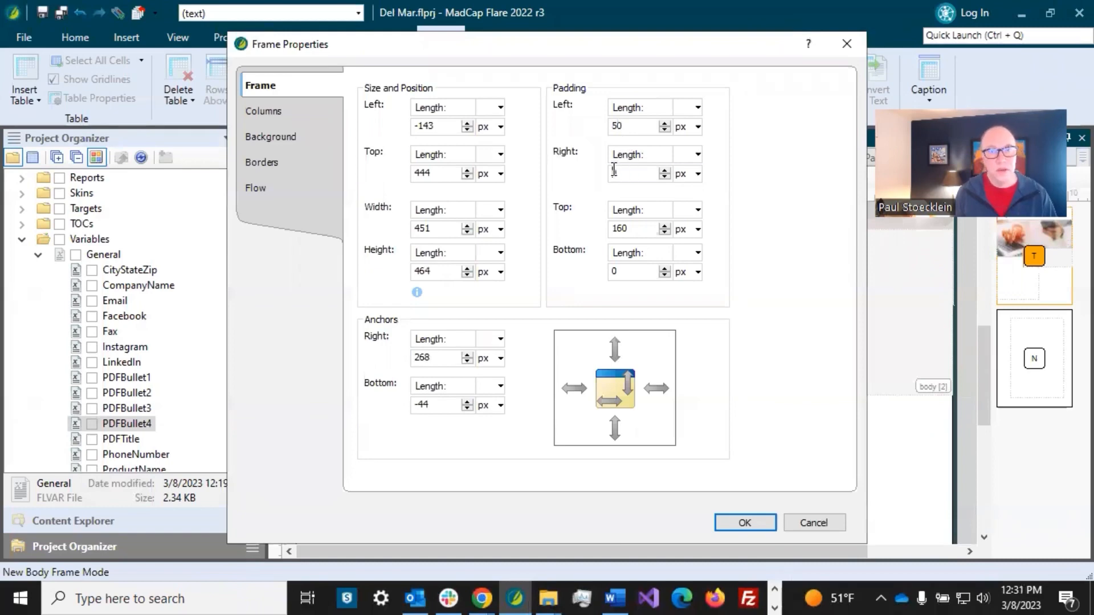
{"action": "left_click", "coordinate": [614, 170]}
{"action": "type", "text": "50"}
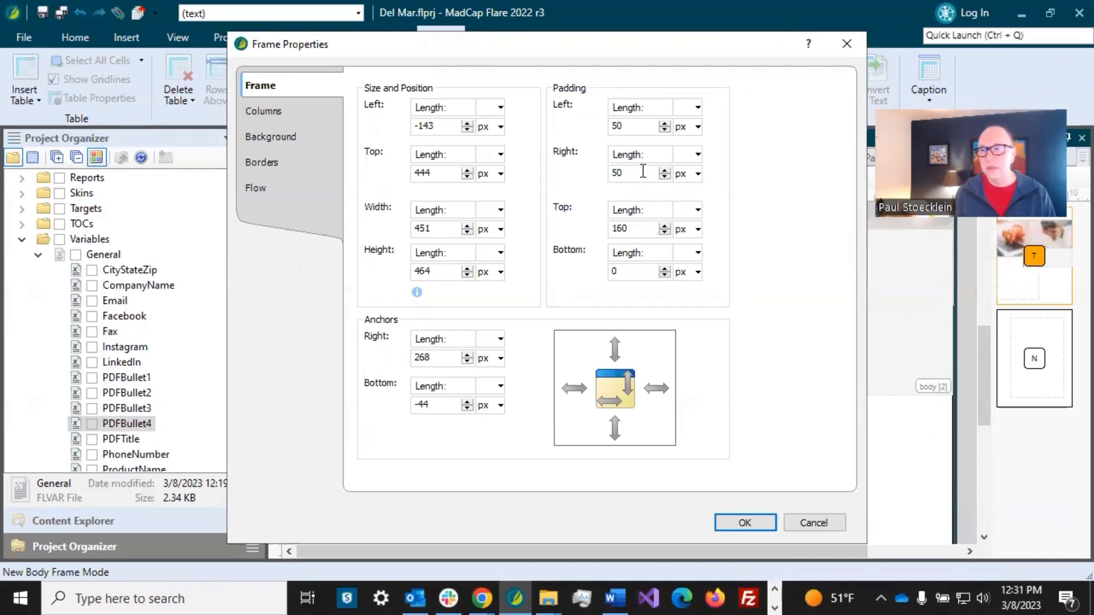
{"action": "left_click", "coordinate": [753, 519]}
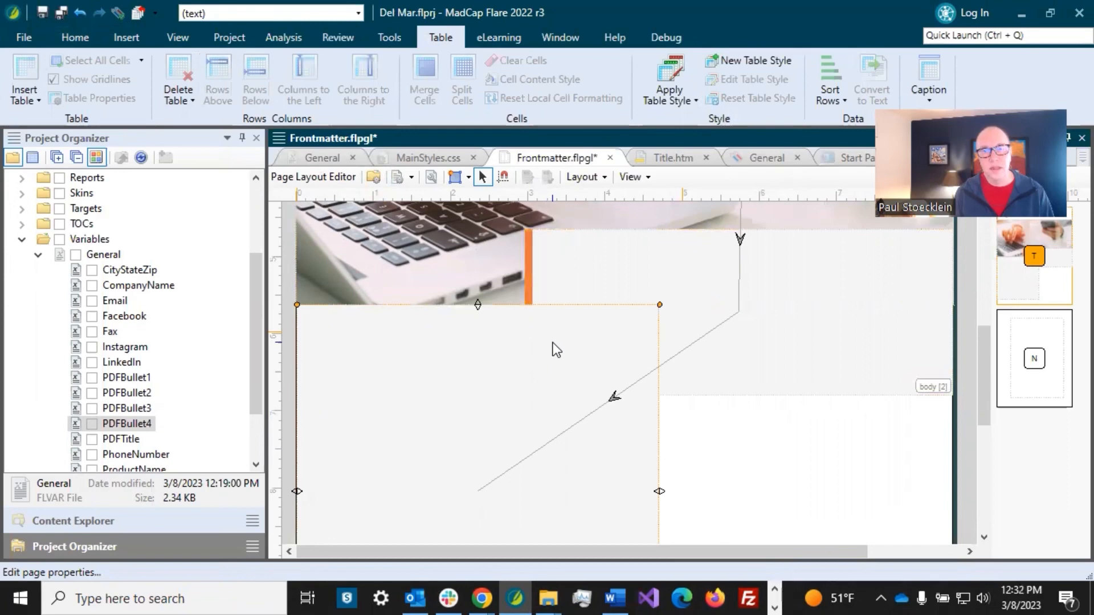
Step: Float the orange-bordered bullet frame in front of the new grey body frame and save Frontmatter.flpgl
{"action": "left_click", "coordinate": [644, 268]}
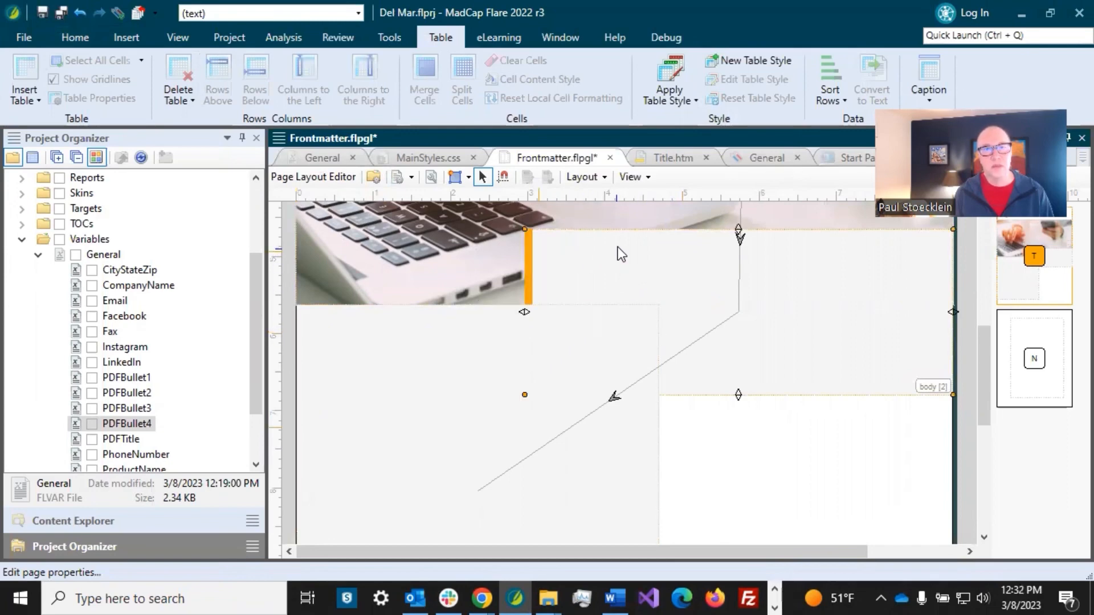
{"action": "left_click", "coordinate": [599, 180]}
{"action": "mouse_move", "coordinate": [630, 220]}
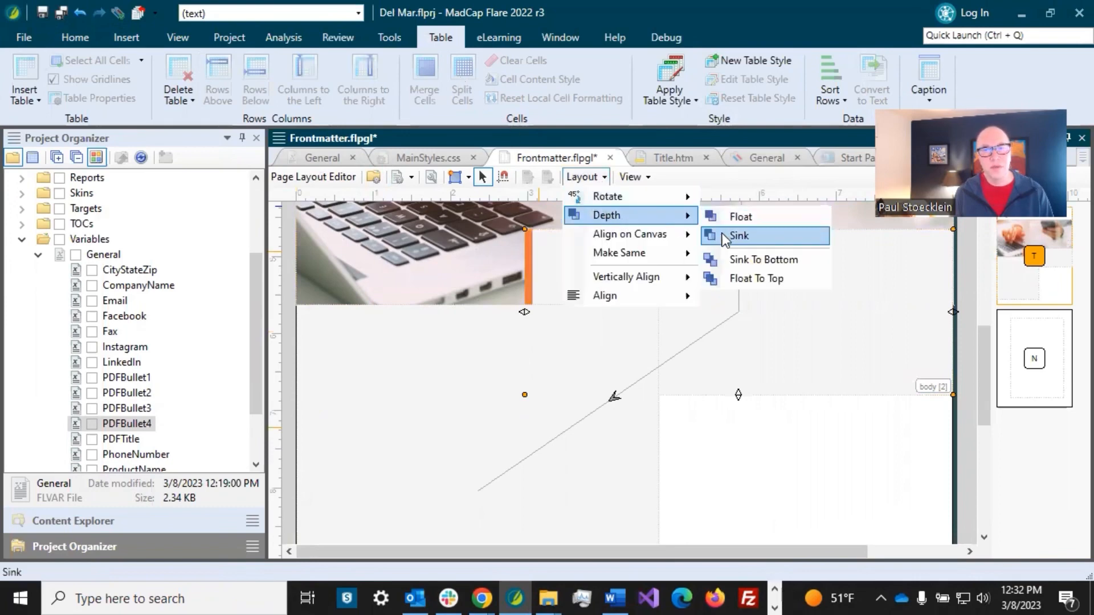
{"action": "left_click", "coordinate": [739, 218]}
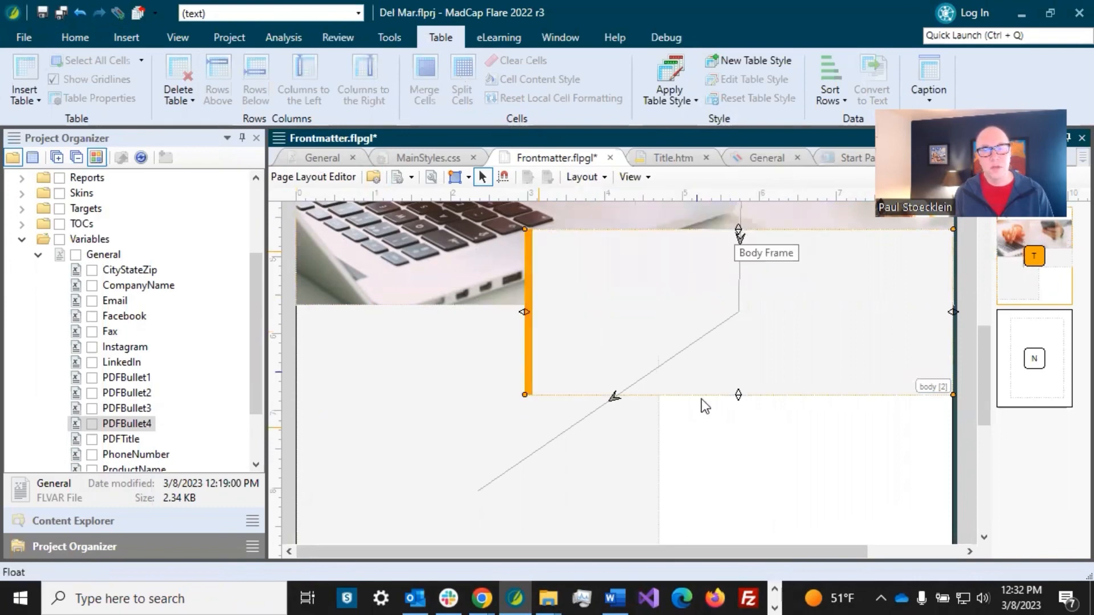
{"action": "left_click", "coordinate": [445, 432]}
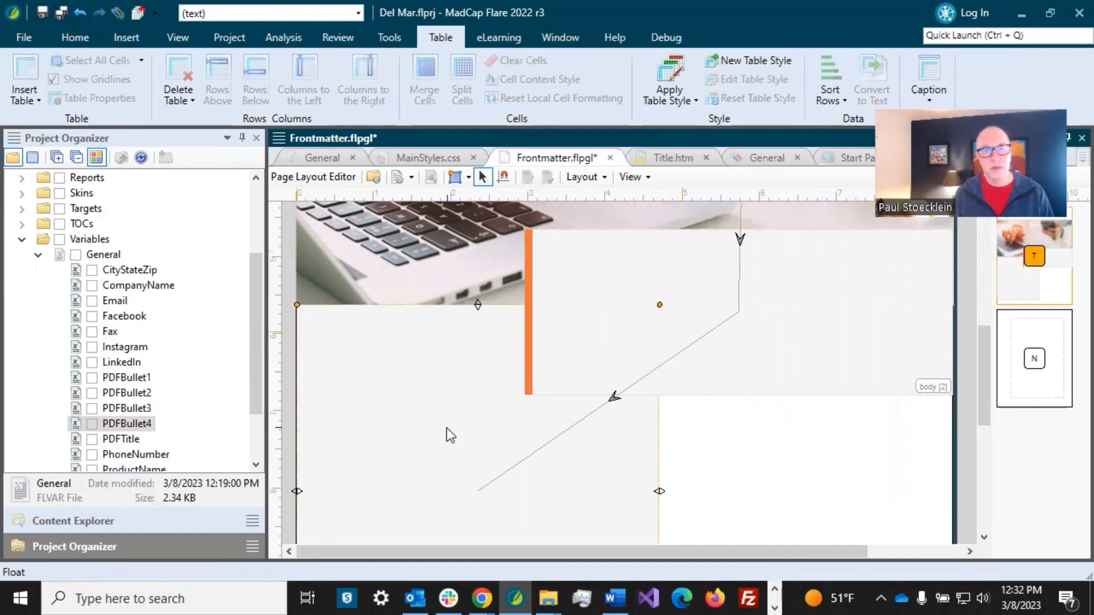
{"action": "scroll", "coordinate": [447, 428], "scroll_direction": "down", "scroll_amount": 3}
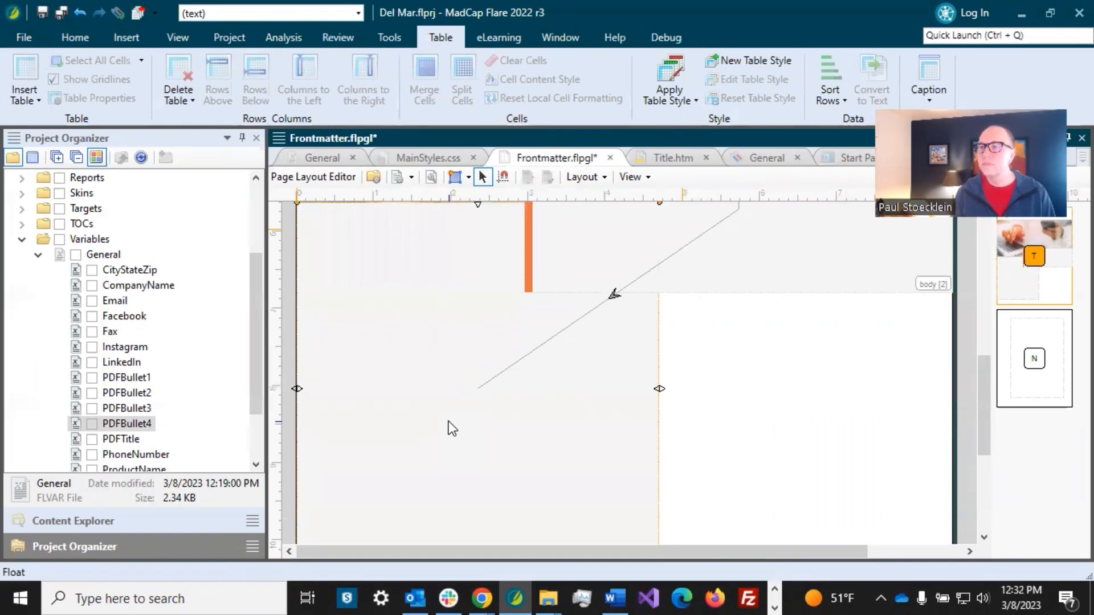
{"action": "left_click", "coordinate": [43, 13]}
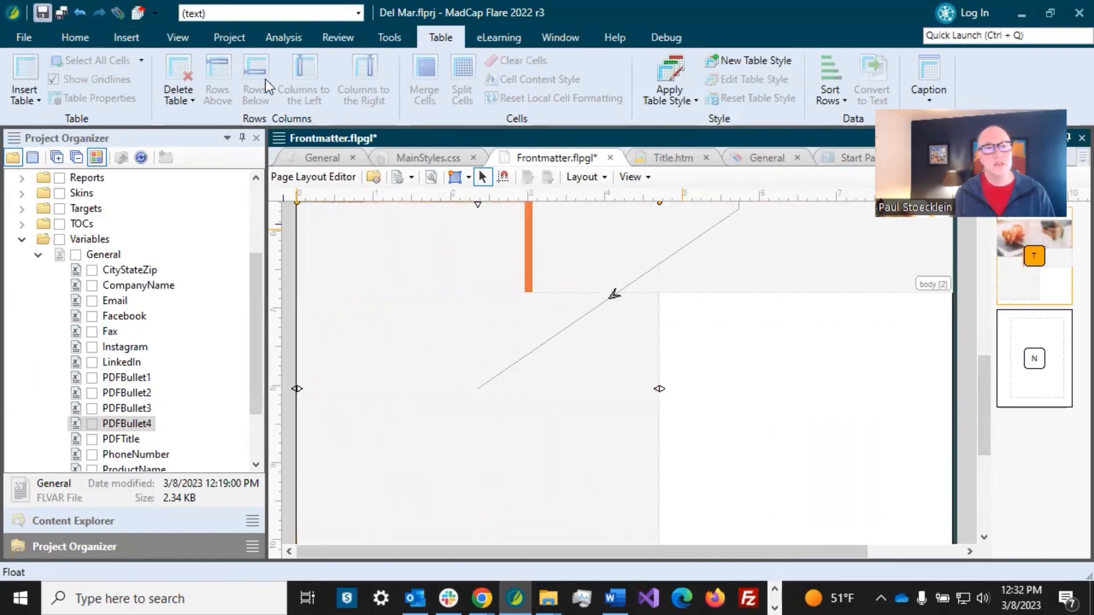
Step: Return to the bullet table in Title.htm and switch the editor from Print Layout to Web Layout
{"action": "left_click", "coordinate": [648, 156]}
{"action": "scroll", "coordinate": [644, 298], "scroll_direction": "down", "scroll_amount": 2}
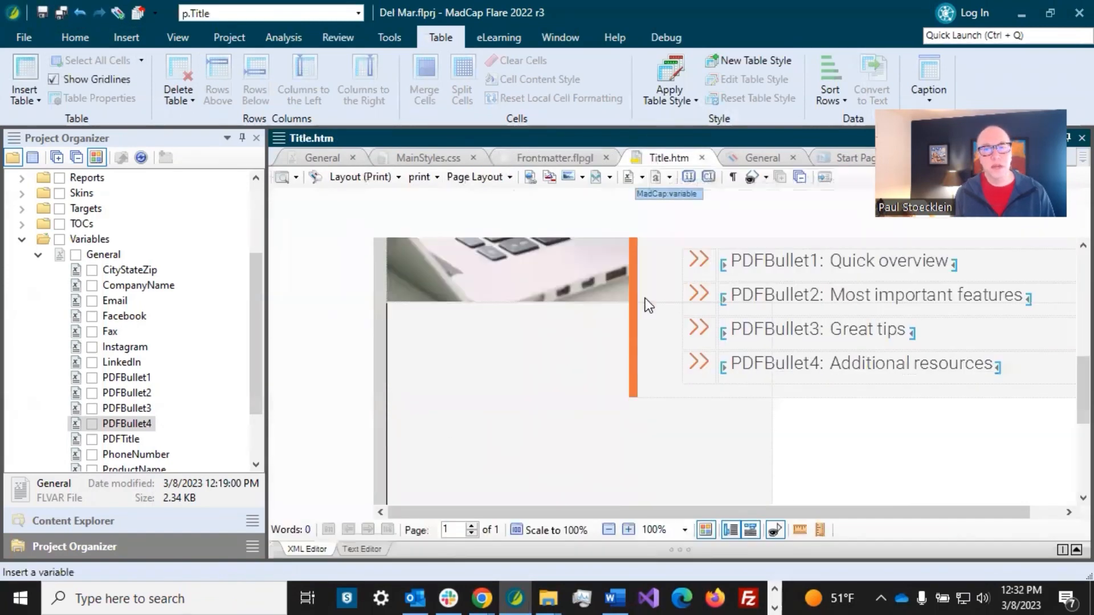
{"action": "scroll", "coordinate": [644, 298], "scroll_direction": "up", "scroll_amount": 1}
{"action": "left_click", "coordinate": [1006, 363]}
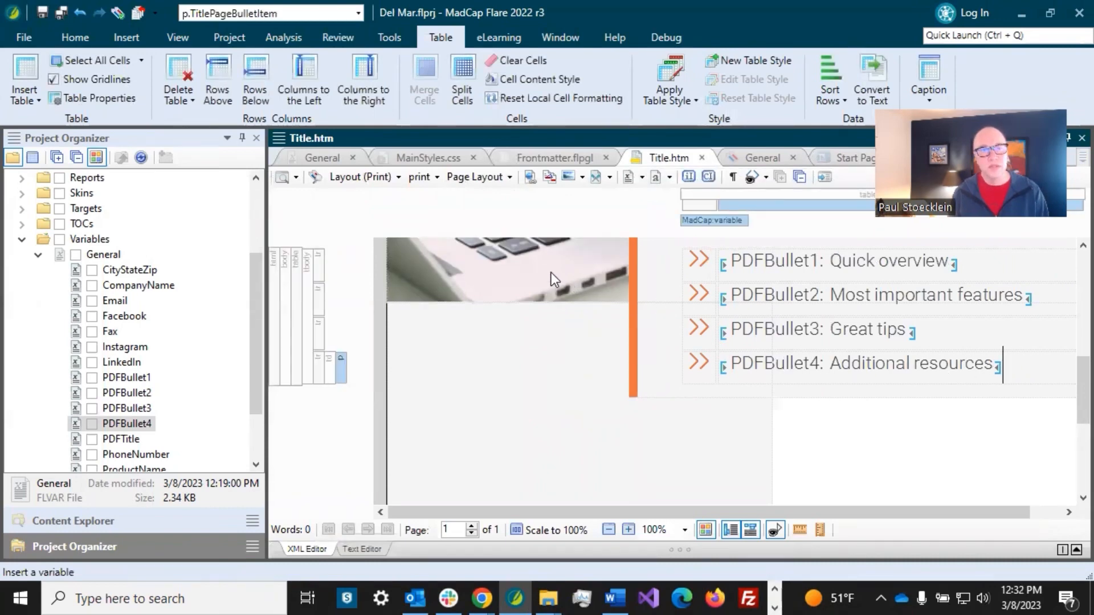
{"action": "left_click", "coordinate": [392, 177]}
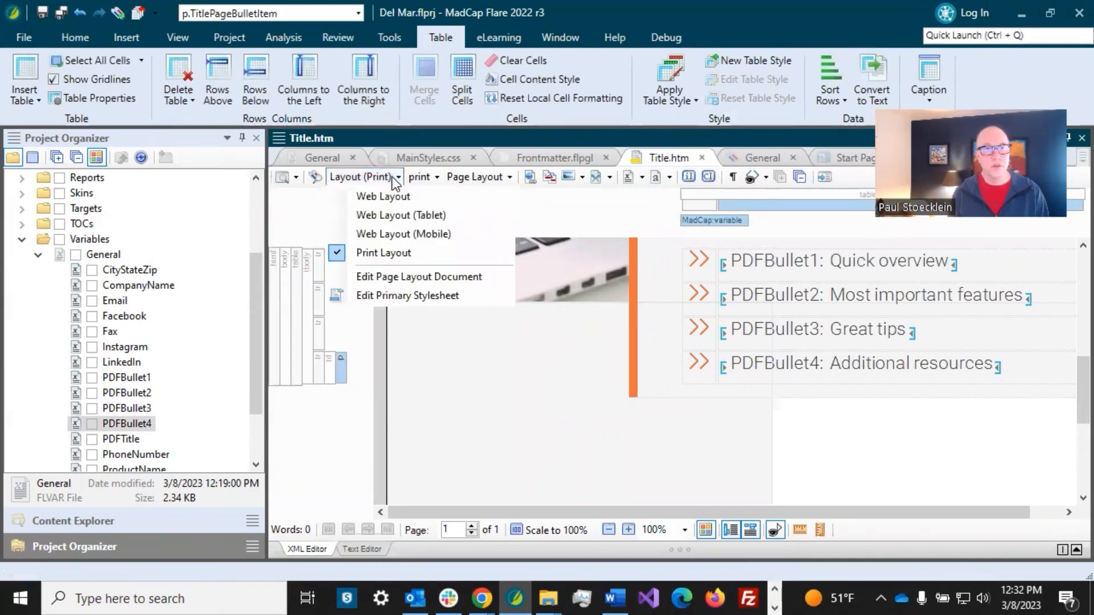
{"action": "left_click", "coordinate": [389, 196]}
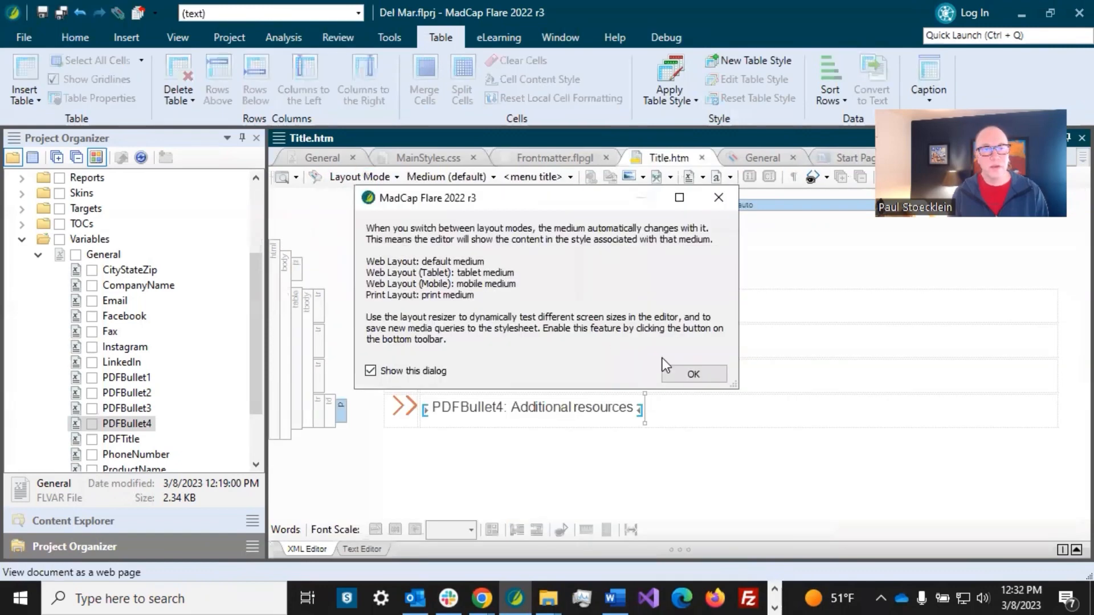
{"action": "left_click", "coordinate": [692, 370]}
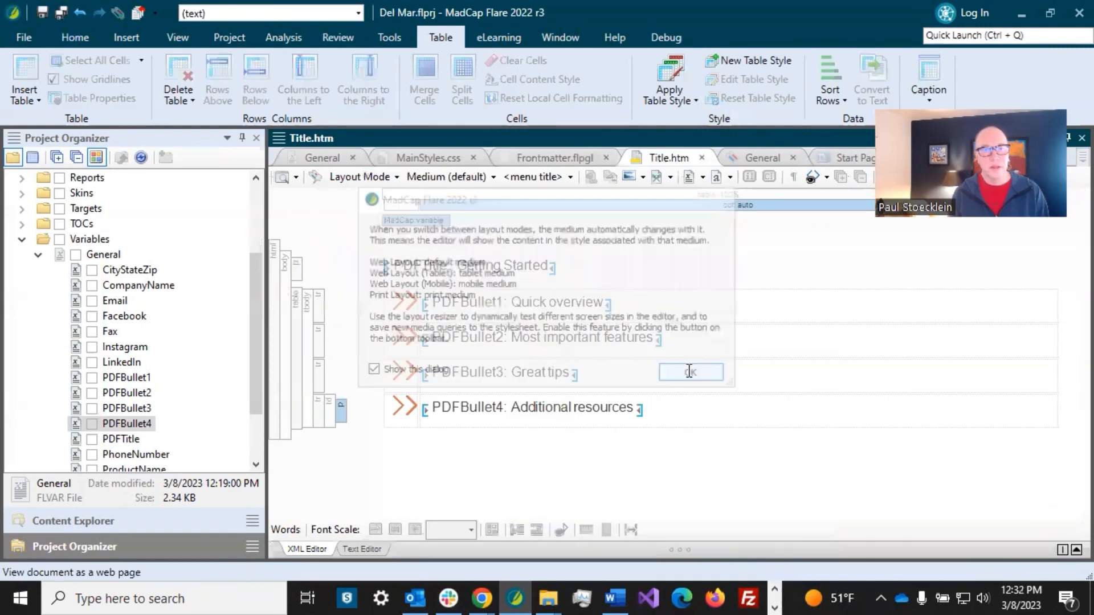
Step: Below the table, add "Fictionsoft Pro is a really snazzy product that can be used to do this, that, and all the other things. Trust me, it's swell."
{"action": "left_click", "coordinate": [672, 421]}
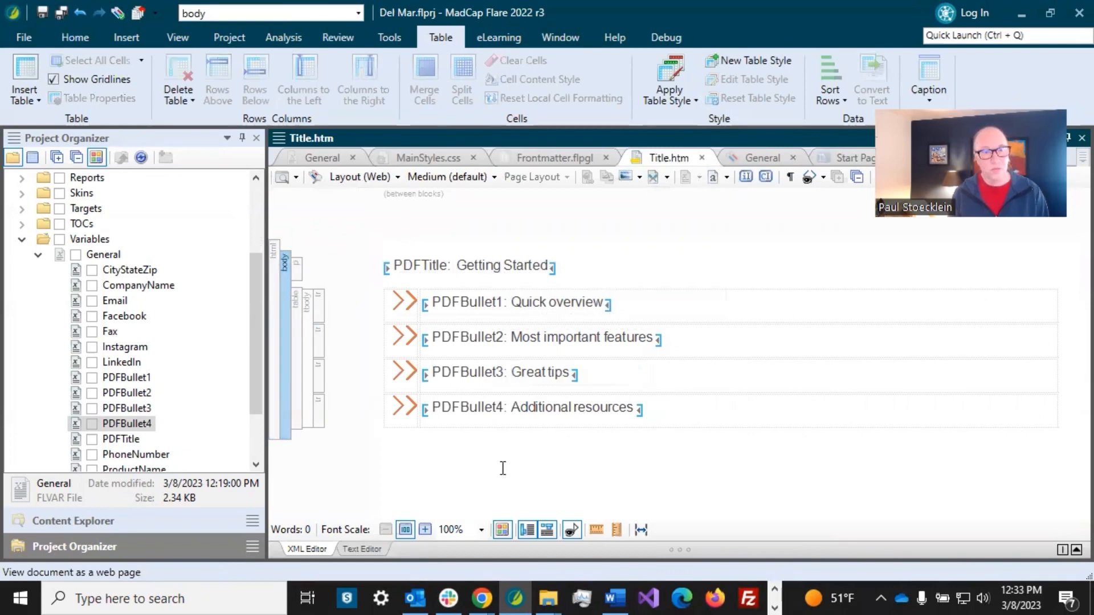
{"action": "key", "text": "Return"}
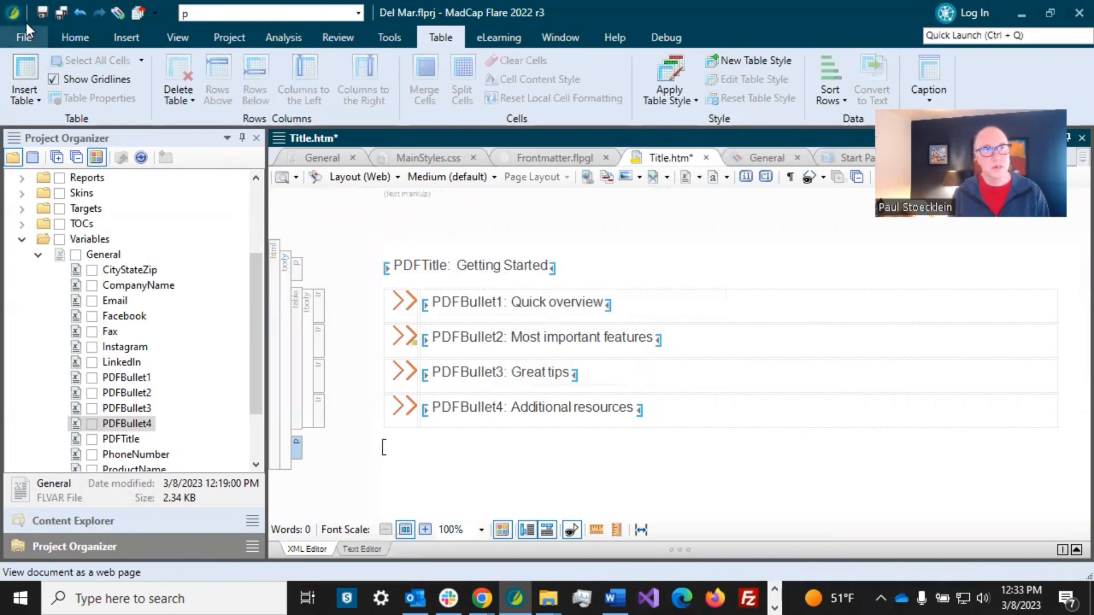
{"action": "left_click", "coordinate": [61, 12]}
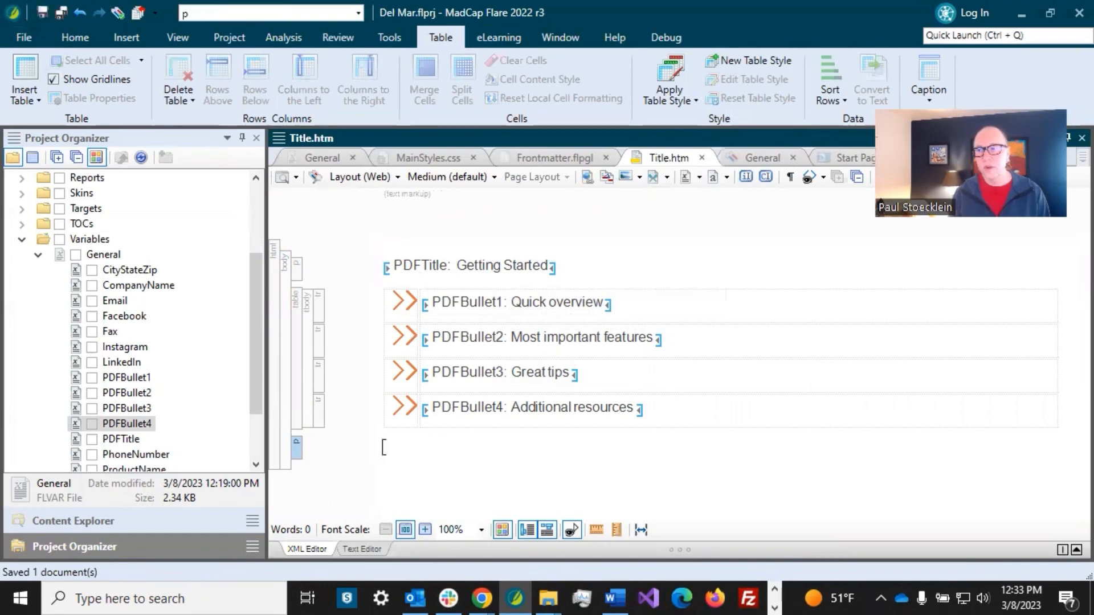
{"action": "key", "text": "alt+Tab"}
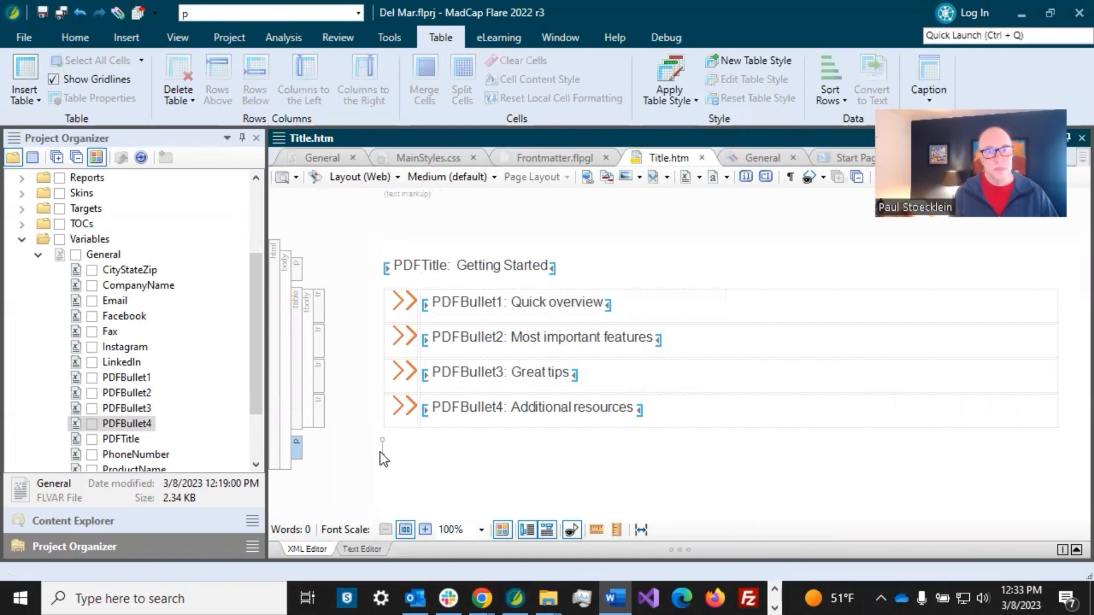
{"action": "left_click", "coordinate": [380, 452]}
{"action": "type", "text": "Fictionsoft Pro is a really snazzy product that can be used to do this, that, and all the other things. Trust me, it's swell"}
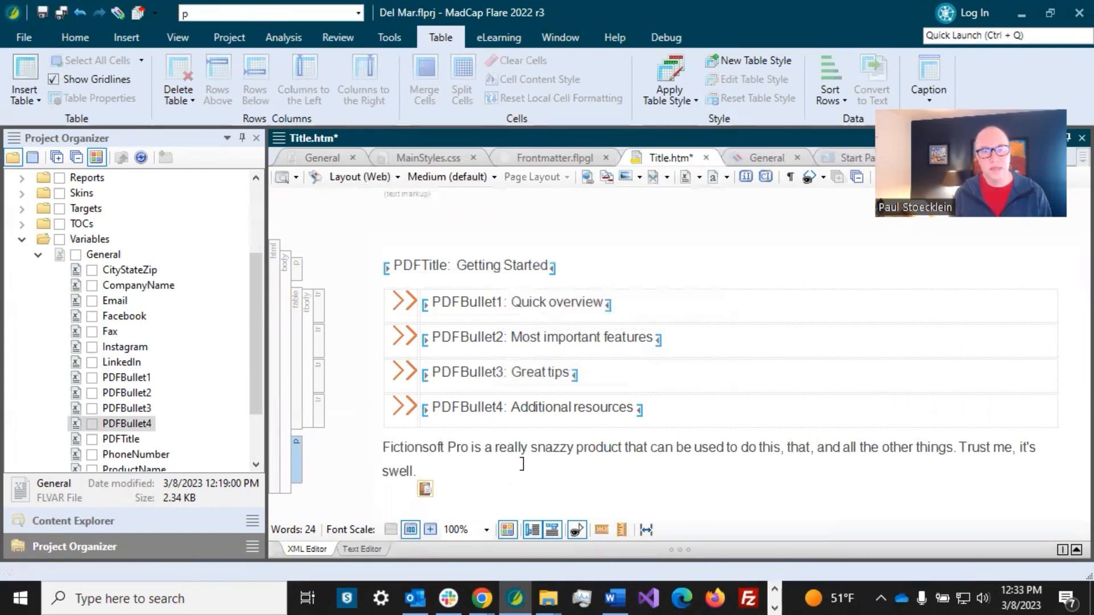
{"action": "left_click", "coordinate": [43, 12]}
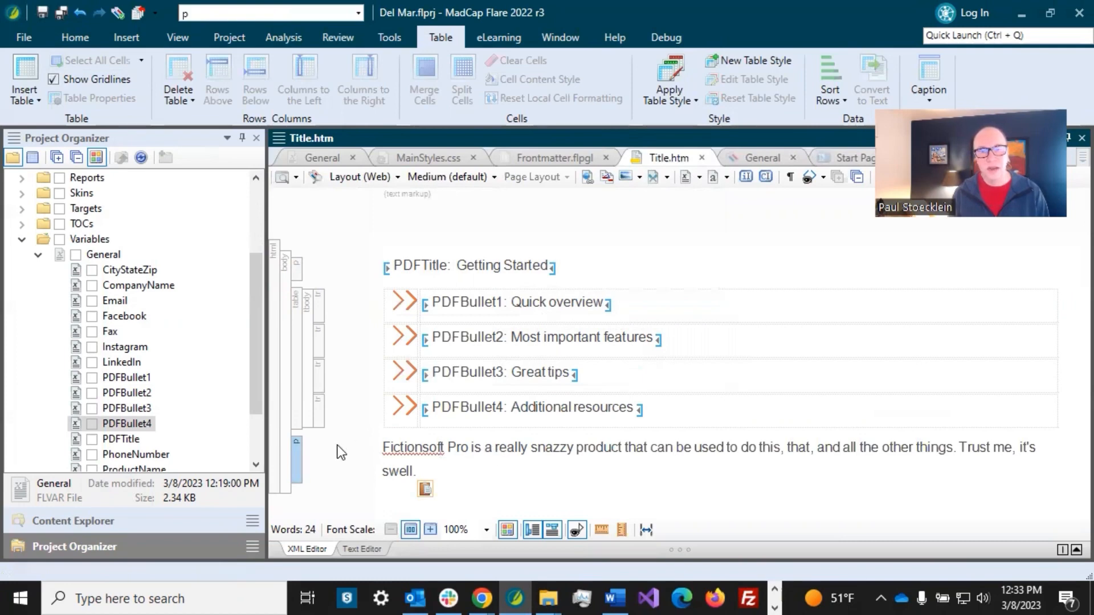
Step: Turn the product paragraph into a snippet named Product-Description in Resources/Snippets/, replacing the source content, and save all files
{"action": "right_click", "coordinate": [299, 459]}
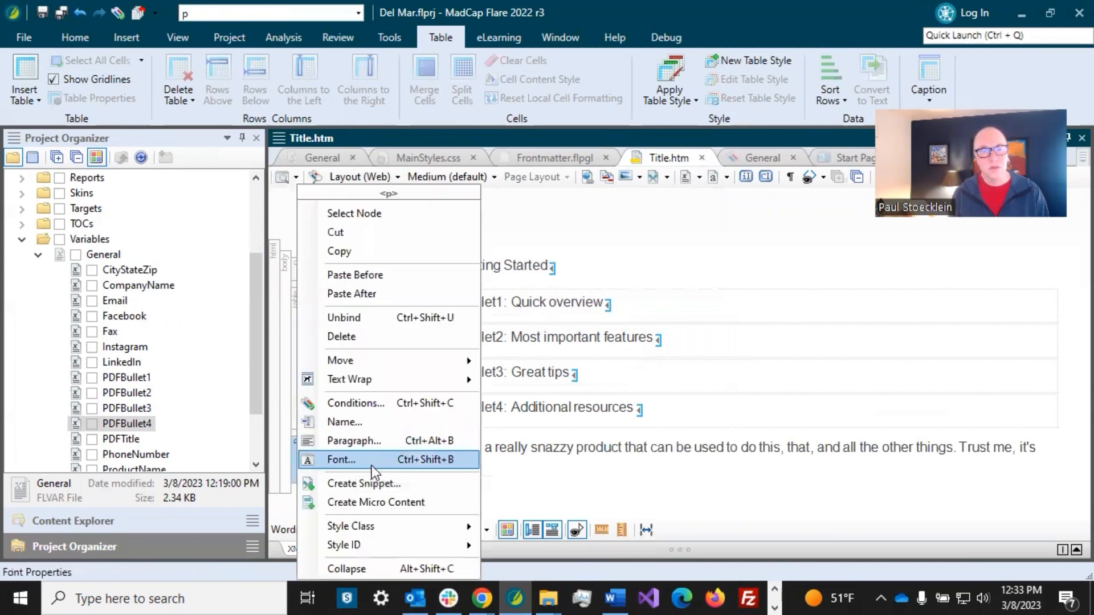
{"action": "left_click", "coordinate": [378, 484]}
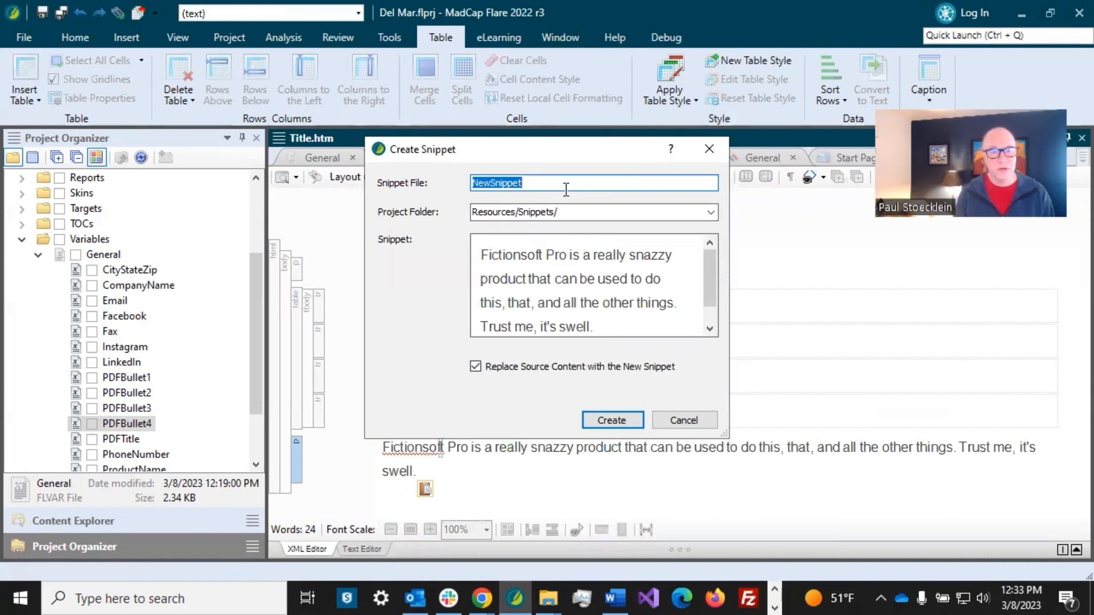
{"action": "type", "text": "Prod"}
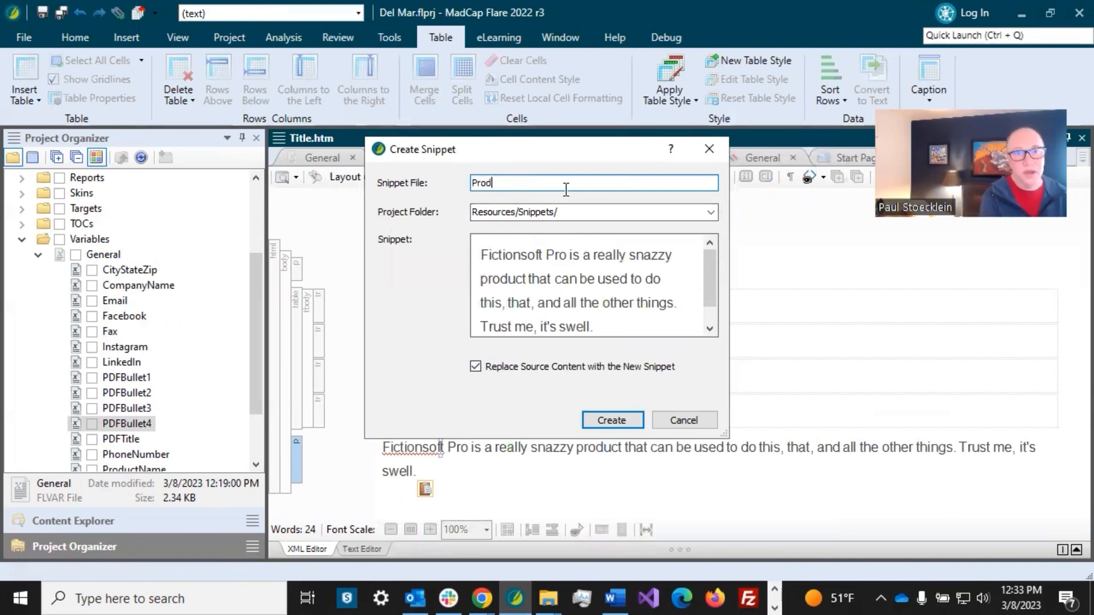
{"action": "type", "text": "uct-"}
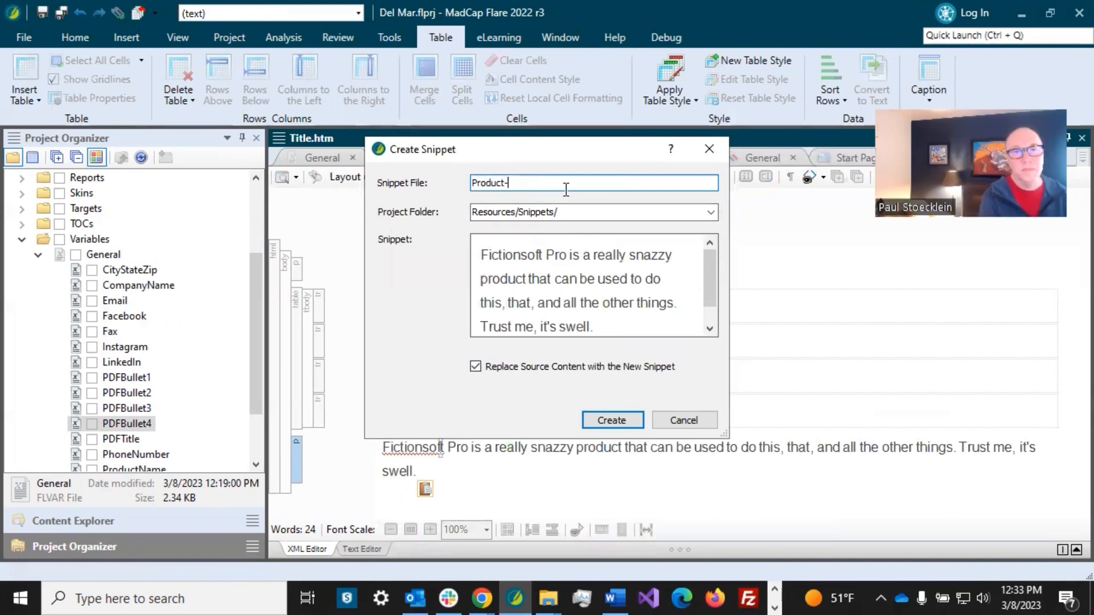
{"action": "type", "text": "Description"}
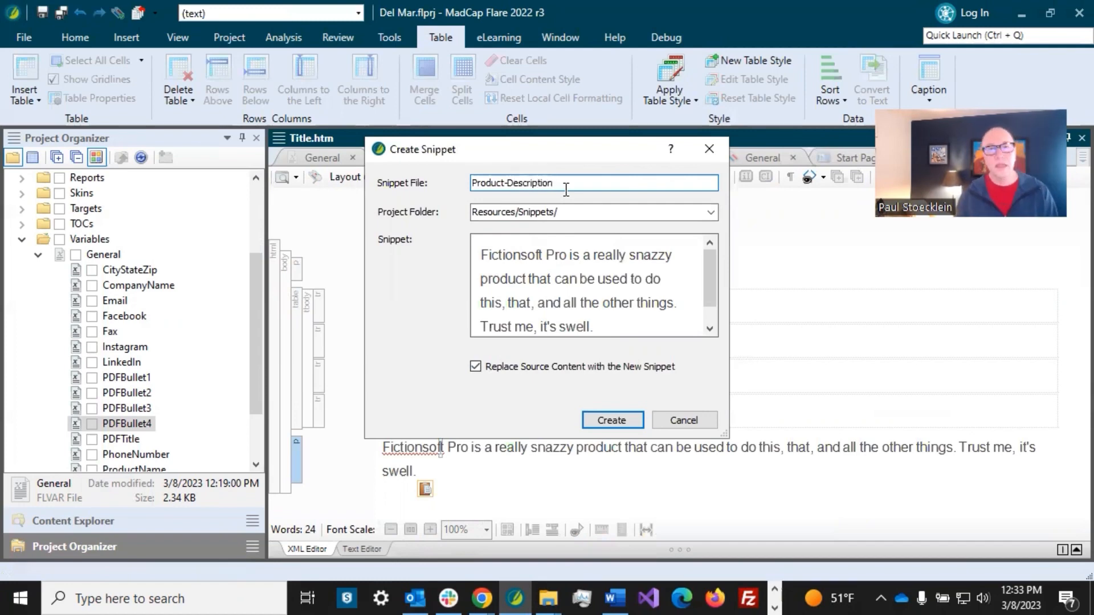
{"action": "left_click", "coordinate": [621, 420]}
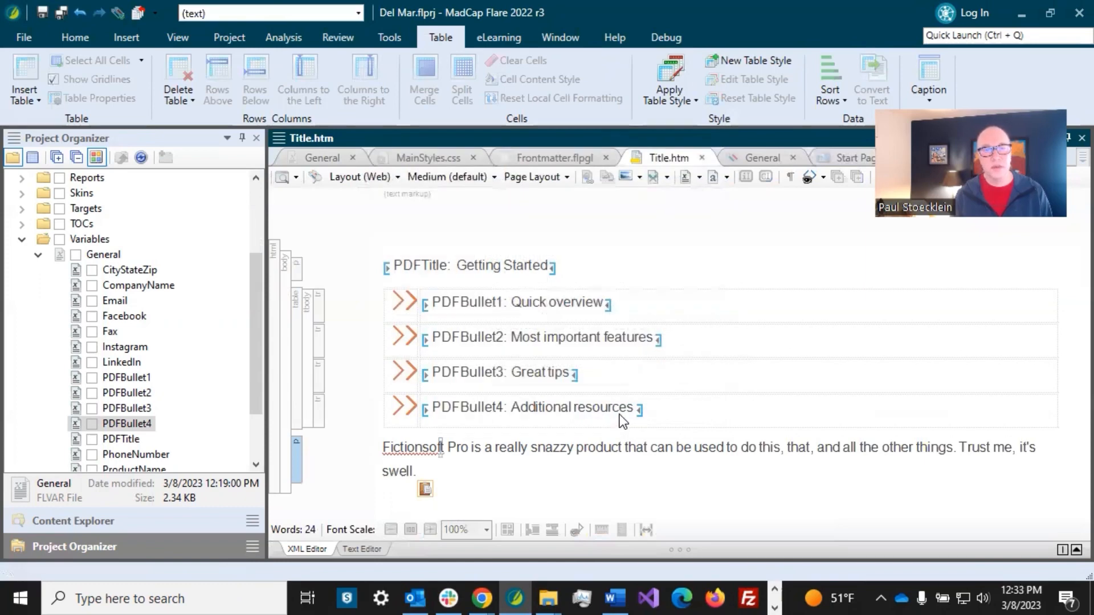
{"action": "left_click", "coordinate": [61, 14]}
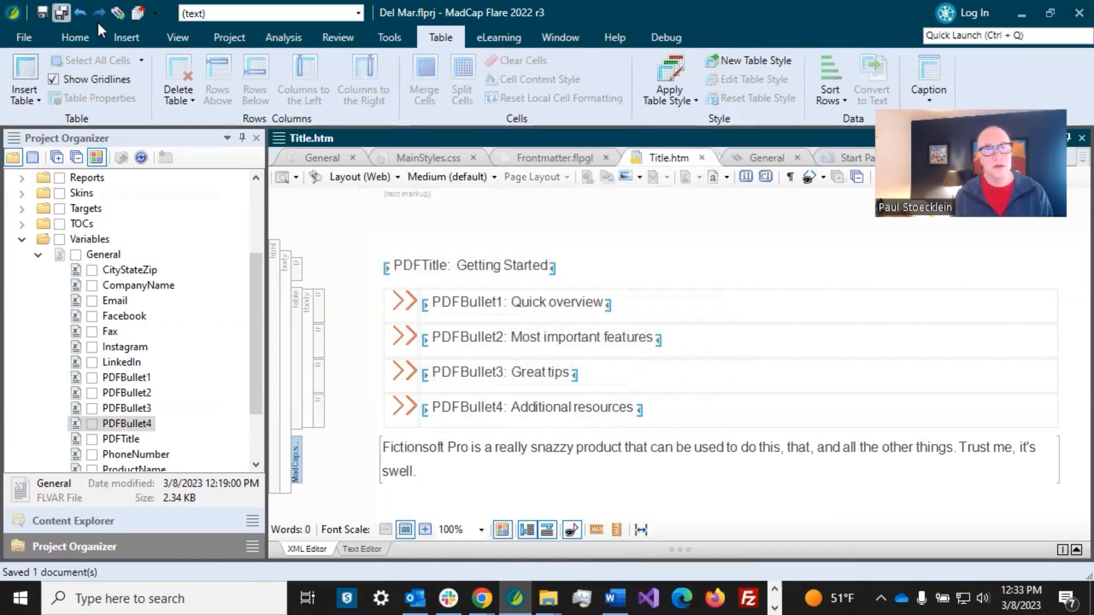
Step: Switch Title.htm back to Print Layout and compare the description's placement with the PDF mock-up's title page
{"action": "left_click", "coordinate": [365, 180]}
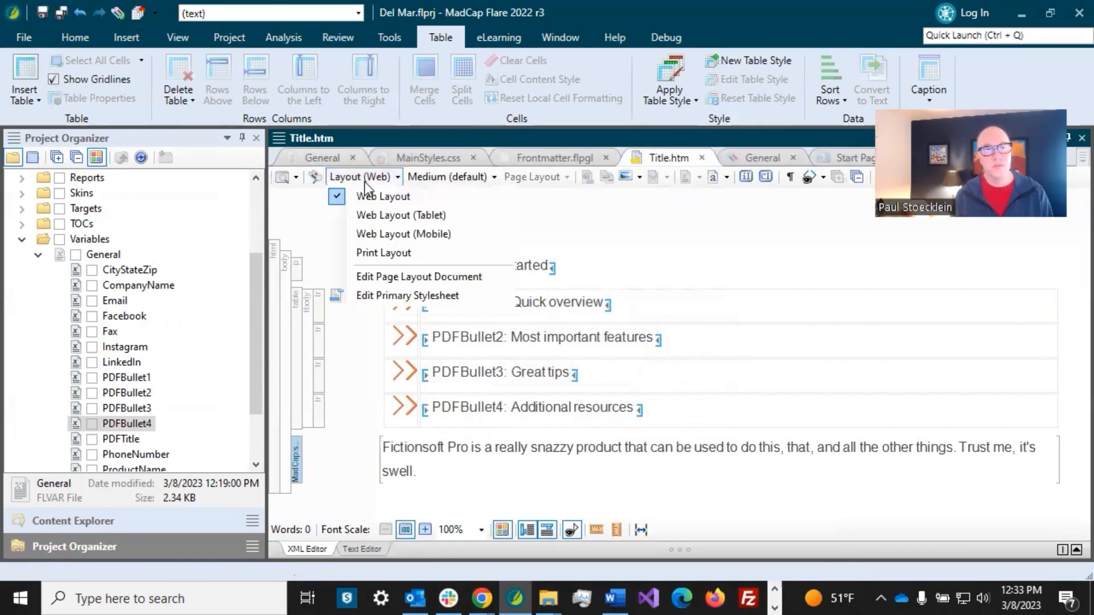
{"action": "left_click", "coordinate": [368, 254]}
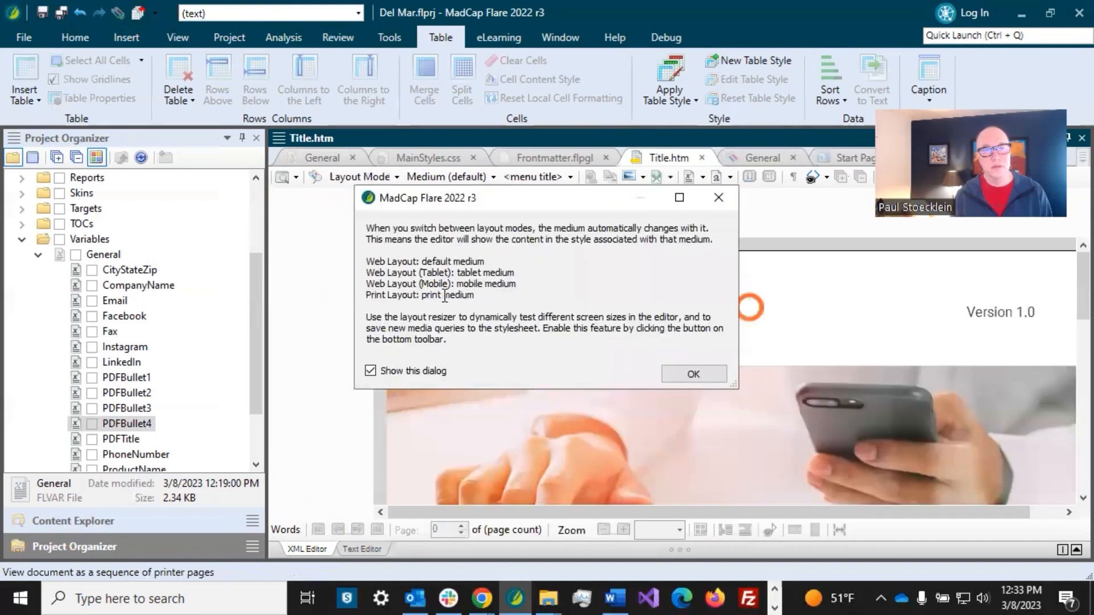
{"action": "left_click", "coordinate": [689, 369]}
{"action": "scroll", "coordinate": [691, 341], "scroll_direction": "down", "scroll_amount": 3}
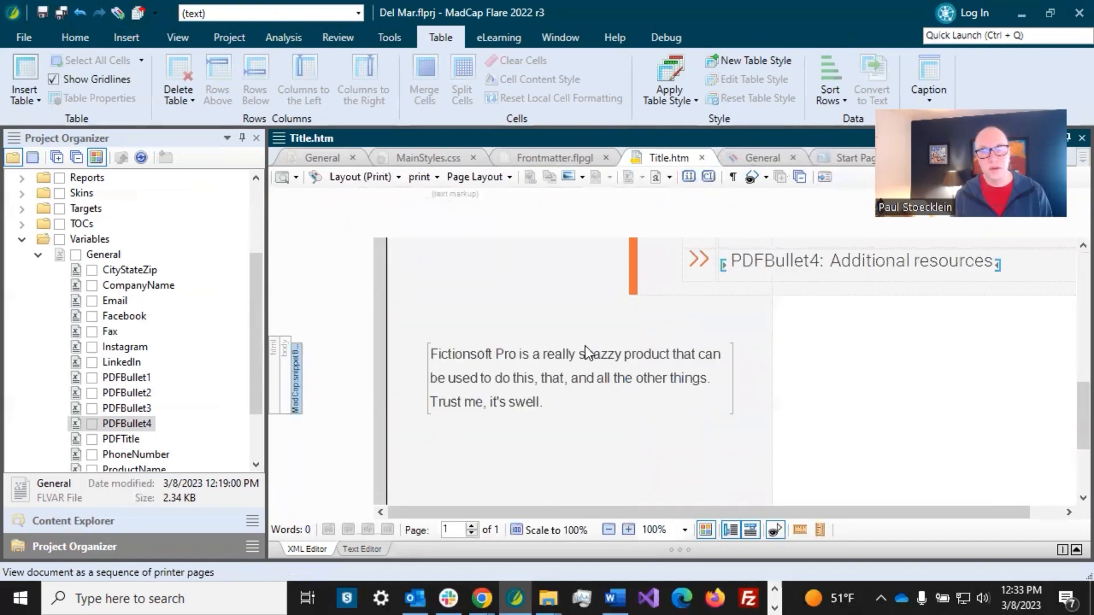
{"action": "scroll", "coordinate": [623, 359], "scroll_direction": "up", "scroll_amount": 3}
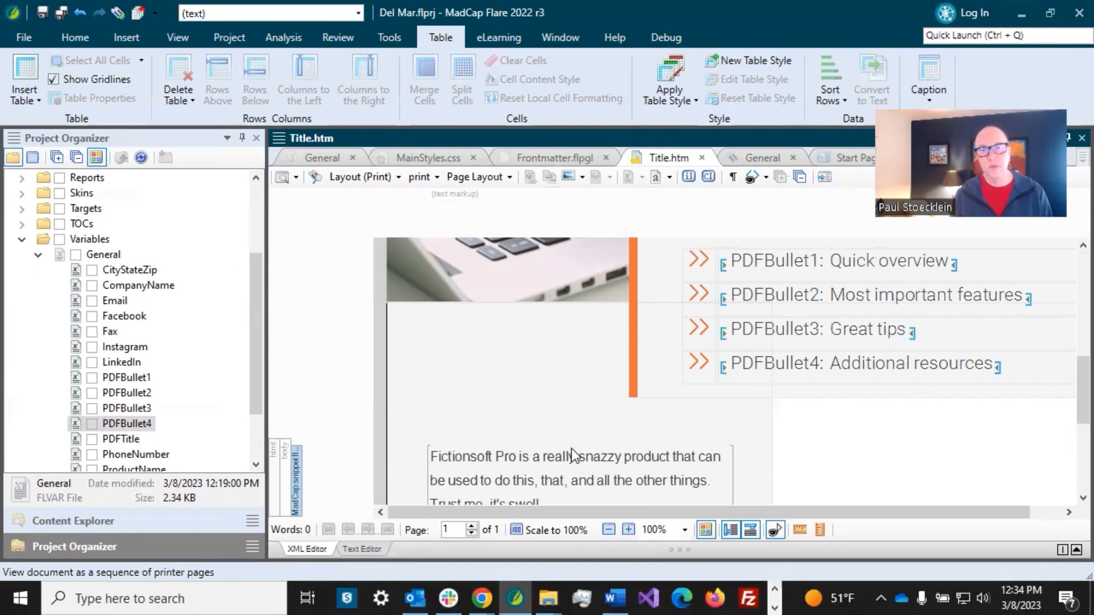
{"action": "scroll", "coordinate": [573, 456], "scroll_direction": "down", "scroll_amount": 3}
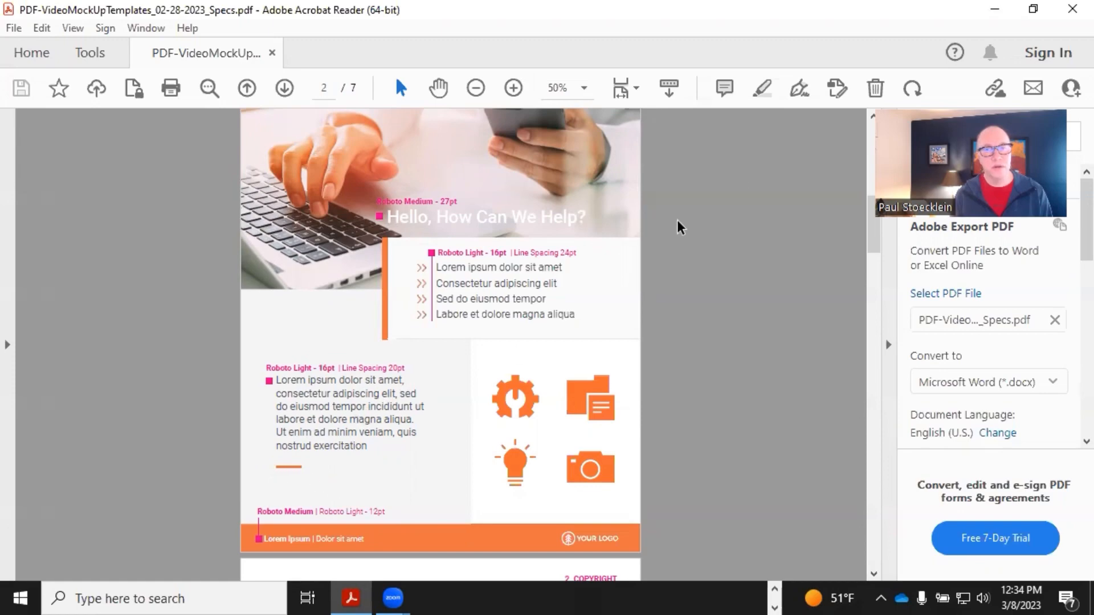
{"action": "left_click", "coordinate": [994, 11]}
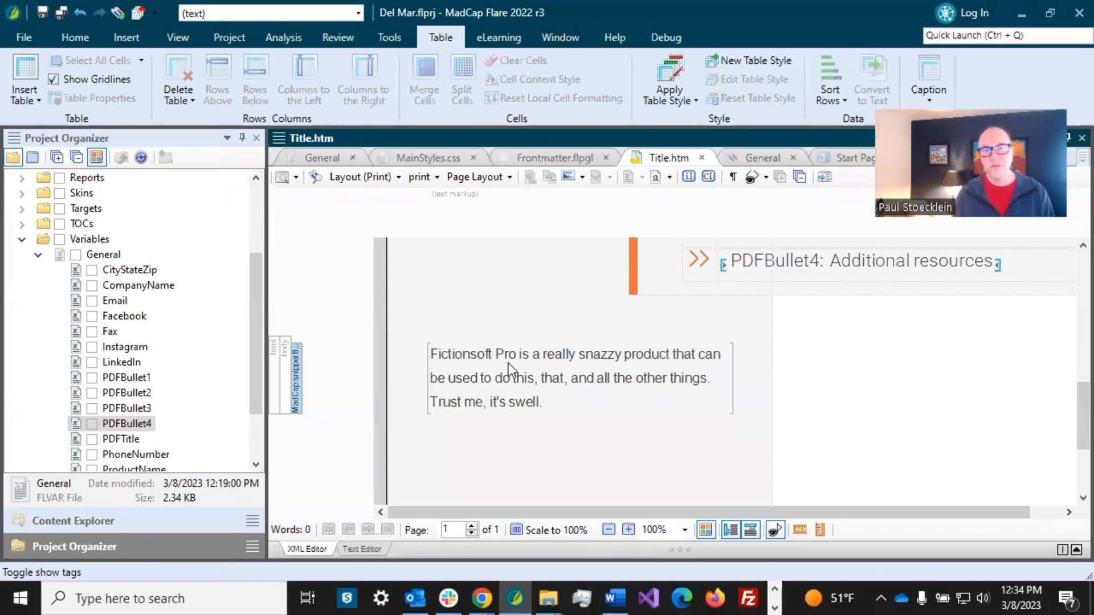
Step: Examine the print-medium font family, font size and line height of the p.ProductDescription style in MainStyles.css
{"action": "left_click", "coordinate": [435, 156]}
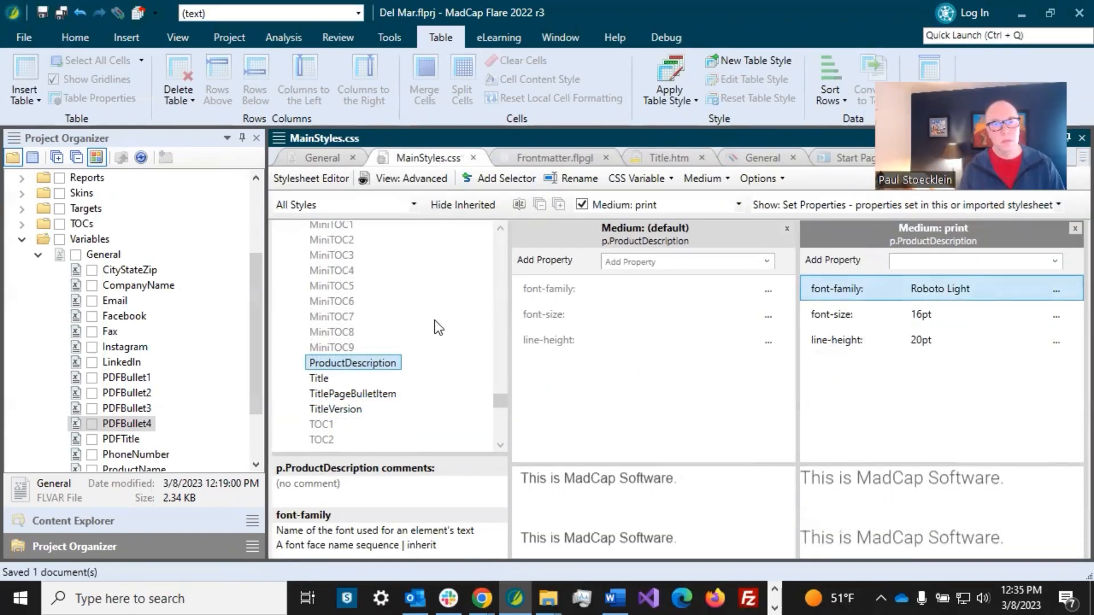
{"action": "scroll", "coordinate": [416, 326], "scroll_direction": "up", "scroll_amount": 8}
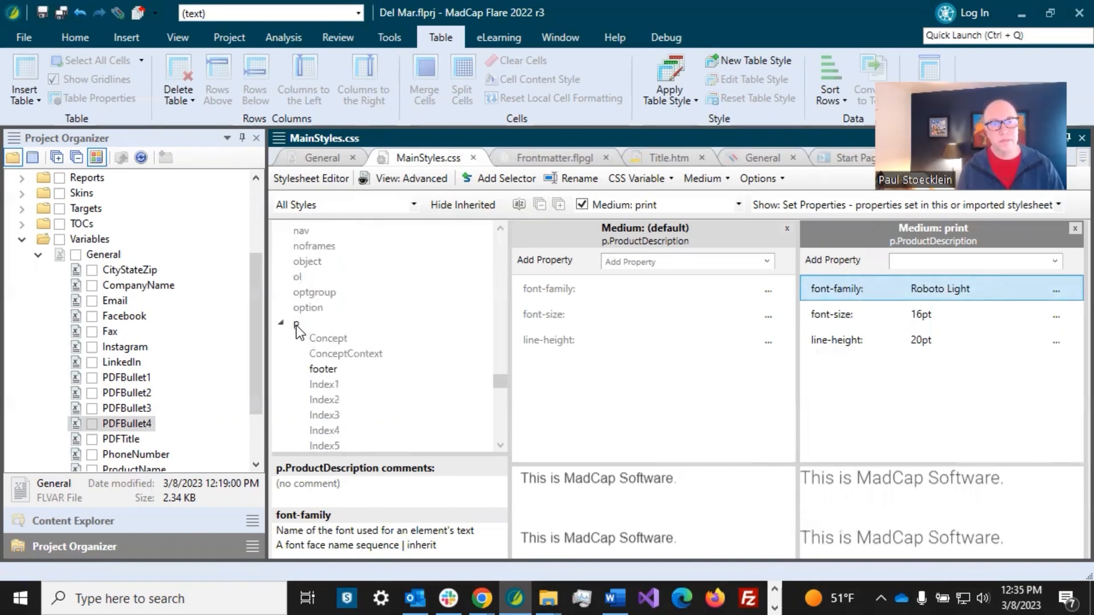
{"action": "scroll", "coordinate": [297, 325], "scroll_direction": "down", "scroll_amount": 8}
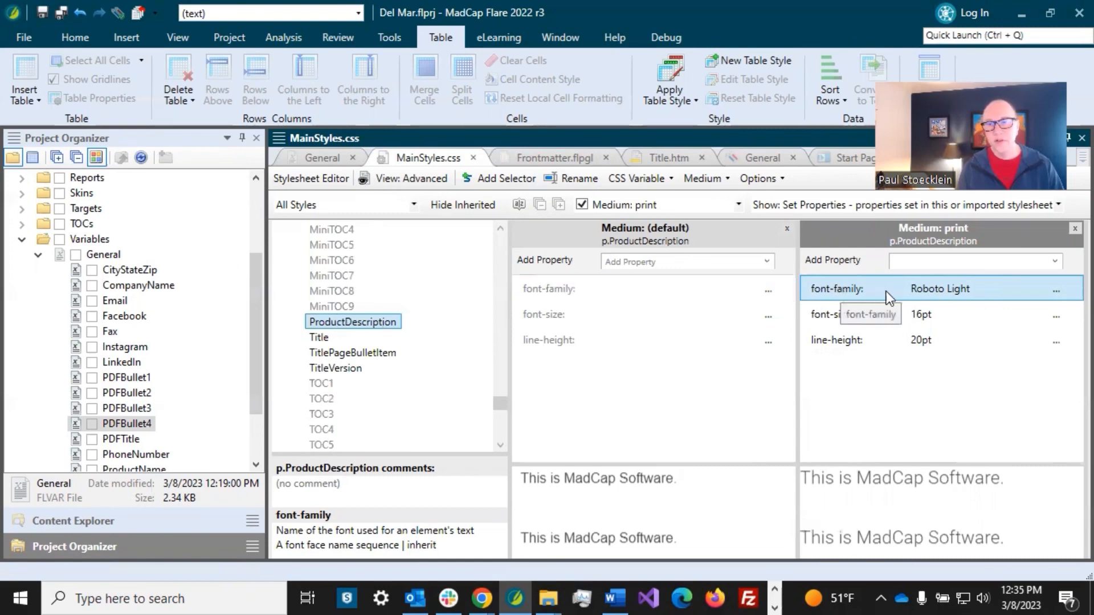
{"action": "left_click", "coordinate": [919, 315]}
{"action": "left_click", "coordinate": [927, 346]}
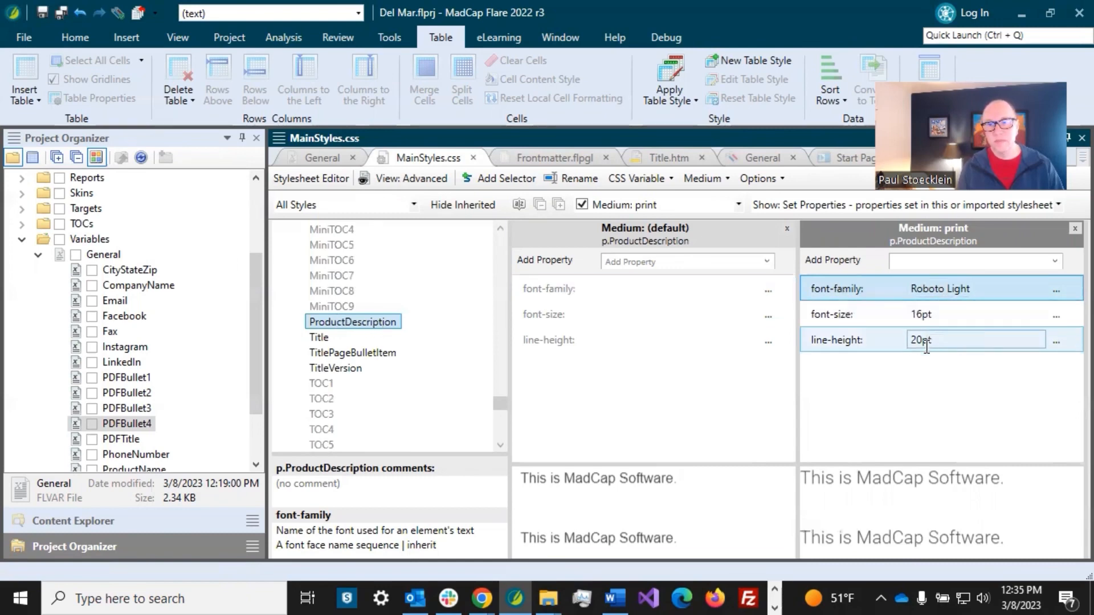
{"action": "left_click", "coordinate": [931, 360]}
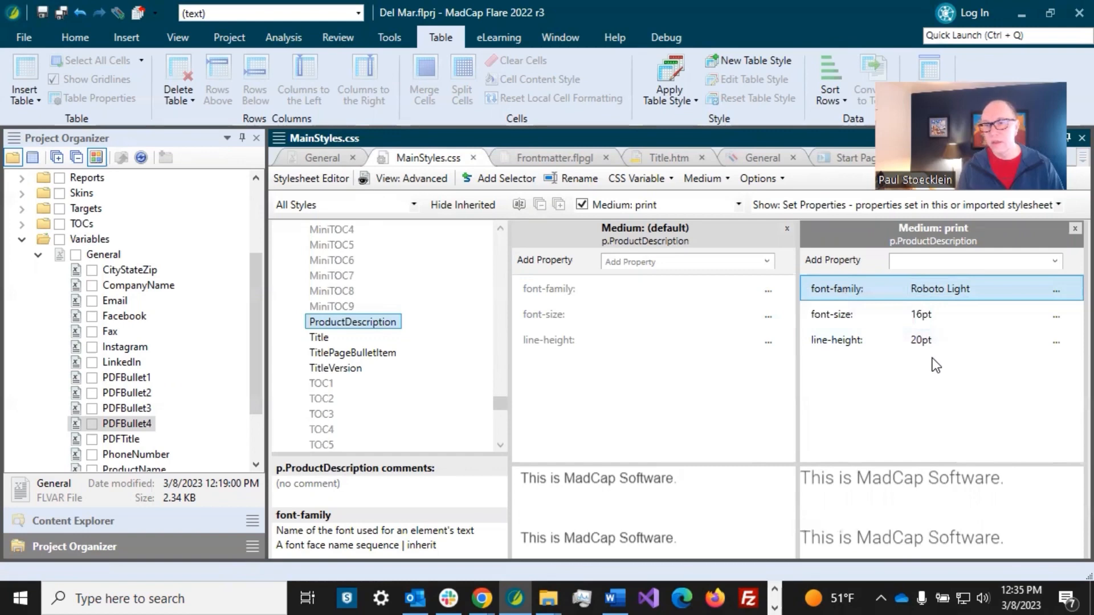
Step: Open the product description's snippet file from Title.htm, apply the p.ProductDescription style to its paragraph, and save
{"action": "left_click", "coordinate": [674, 162]}
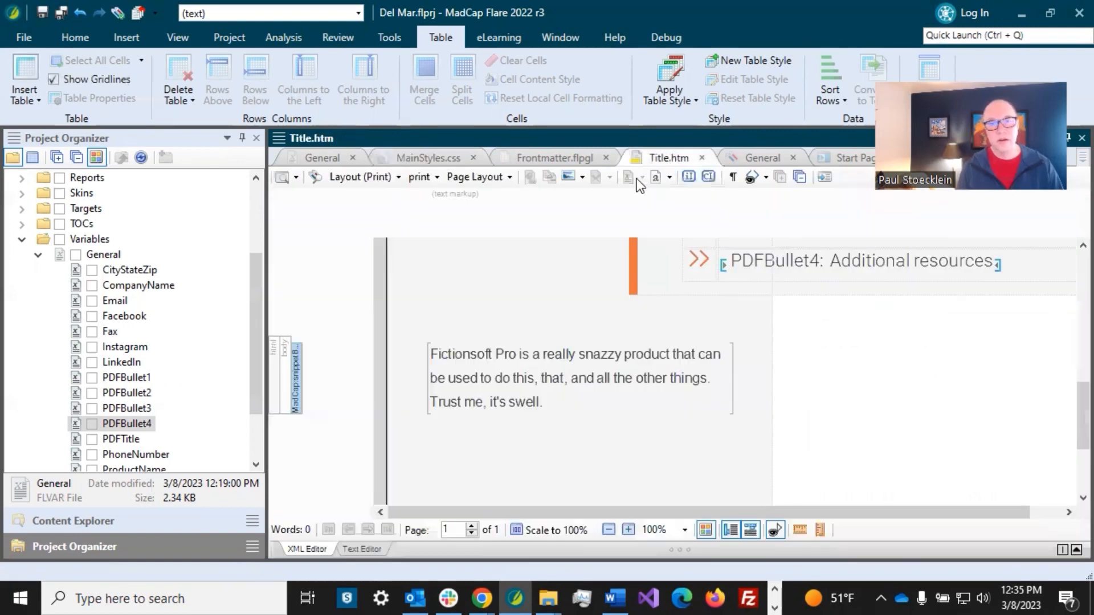
{"action": "right_click", "coordinate": [504, 365]}
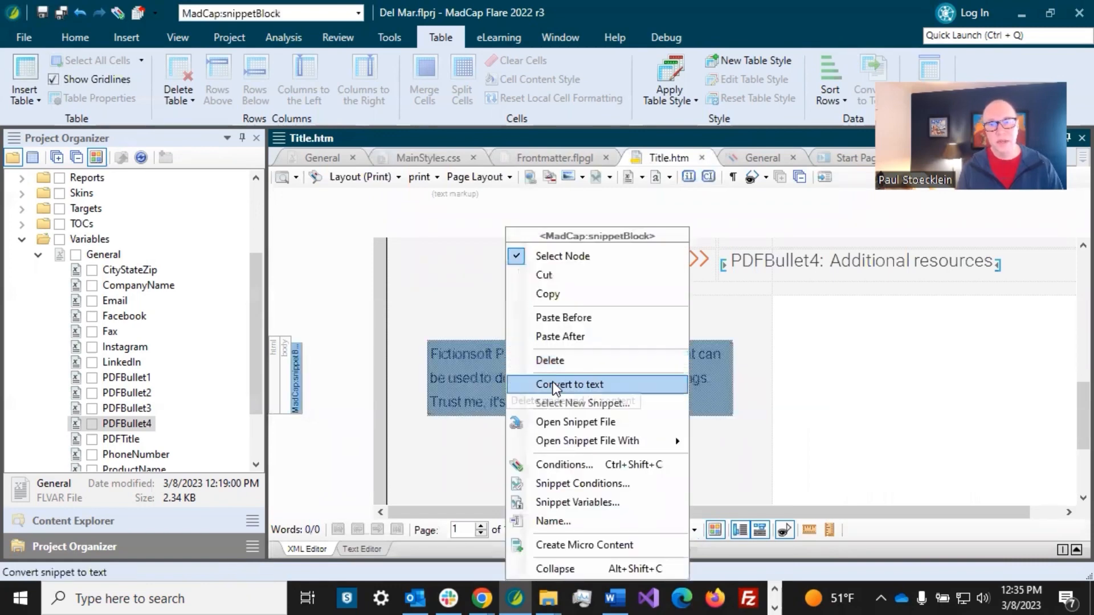
{"action": "left_click", "coordinate": [565, 420]}
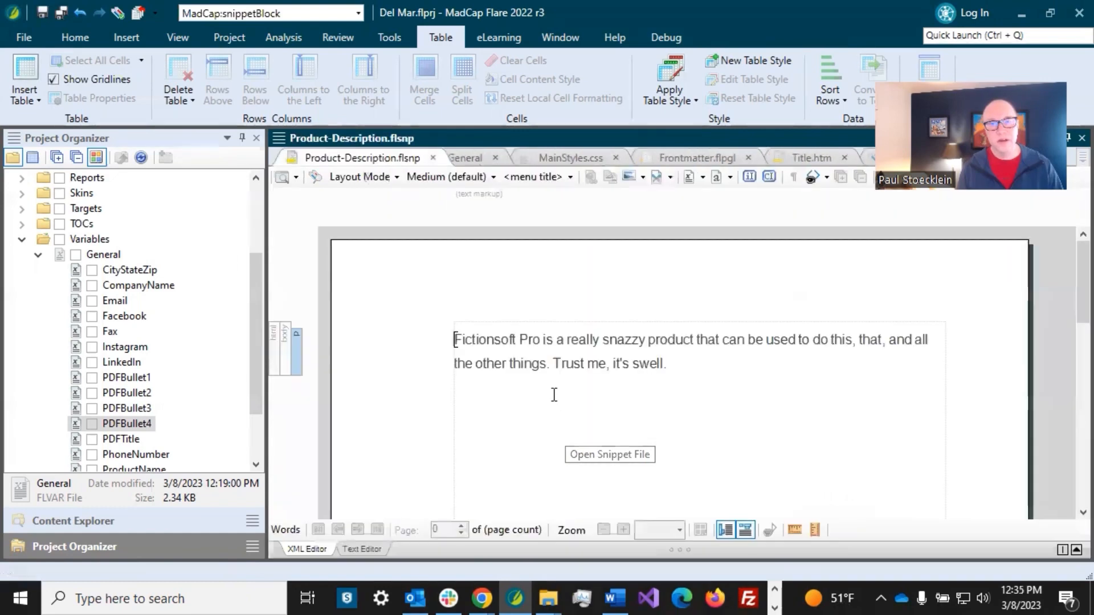
{"action": "left_click", "coordinate": [358, 13]}
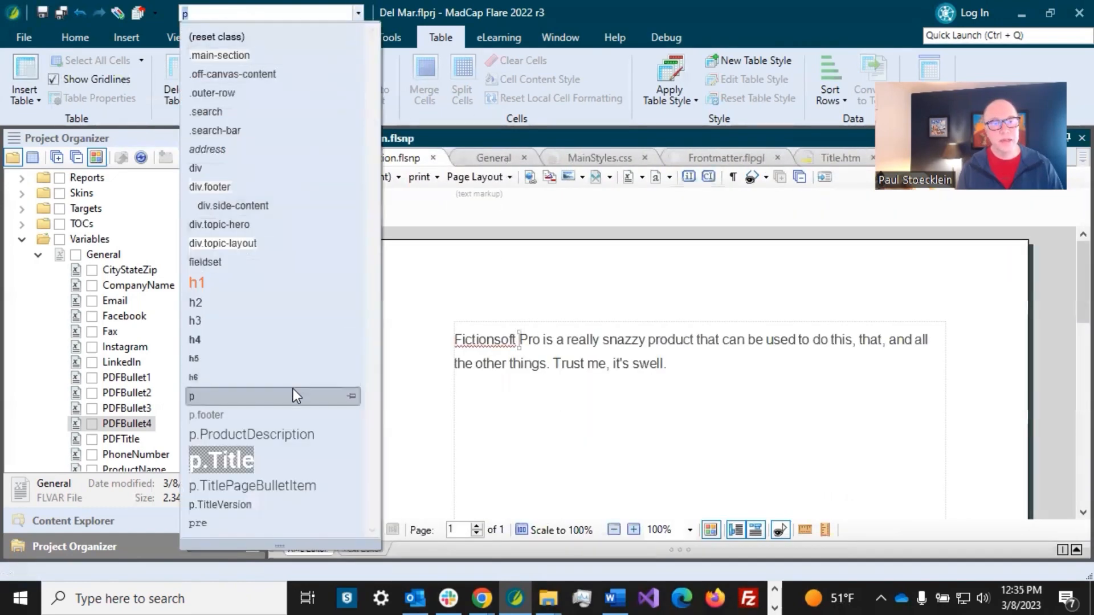
{"action": "left_click", "coordinate": [282, 436]}
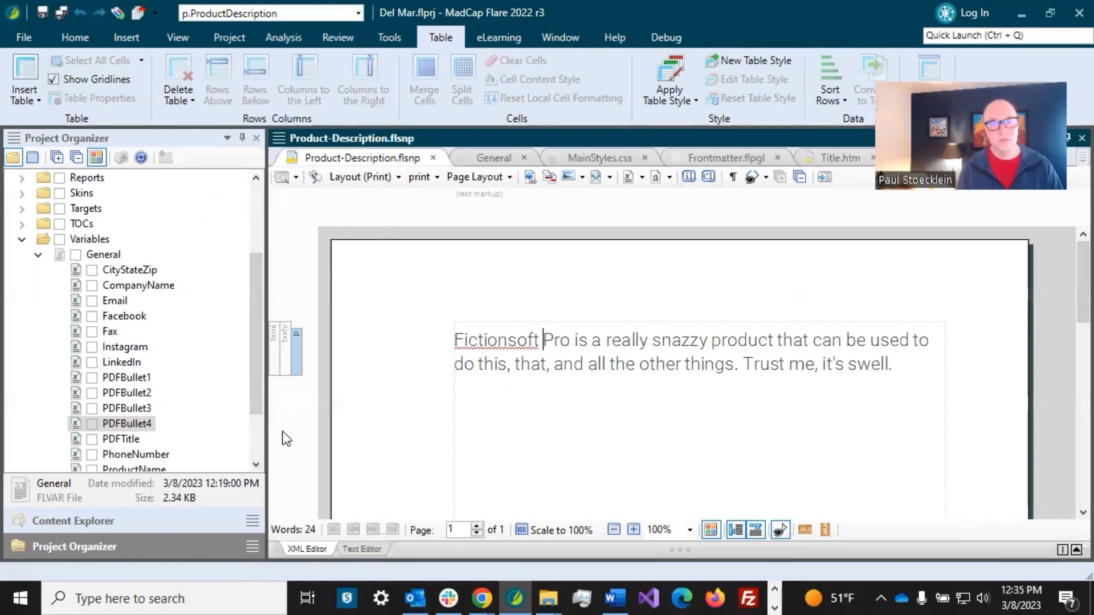
{"action": "left_click", "coordinate": [59, 14]}
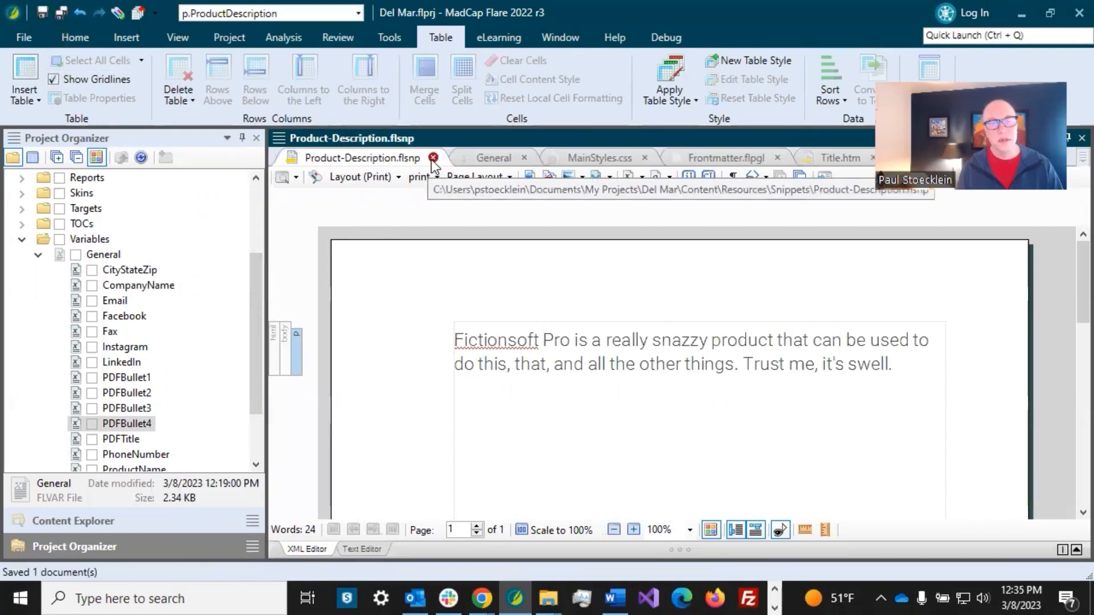
Step: Check how the restyled product description looks in the grey body frame of Title.htm
{"action": "left_click", "coordinate": [822, 159]}
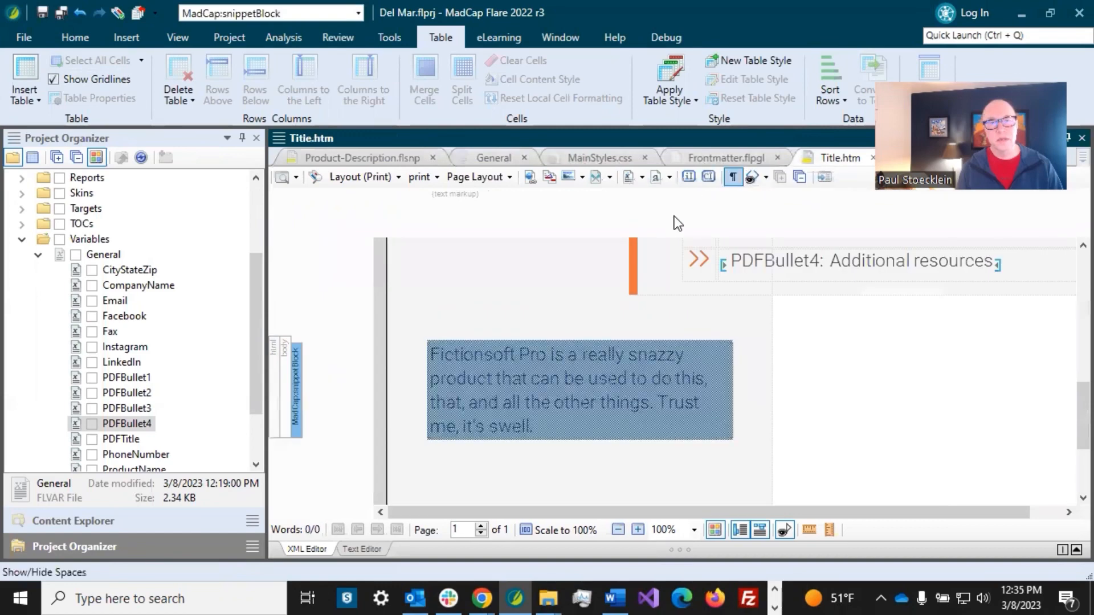
{"action": "left_click", "coordinate": [662, 380]}
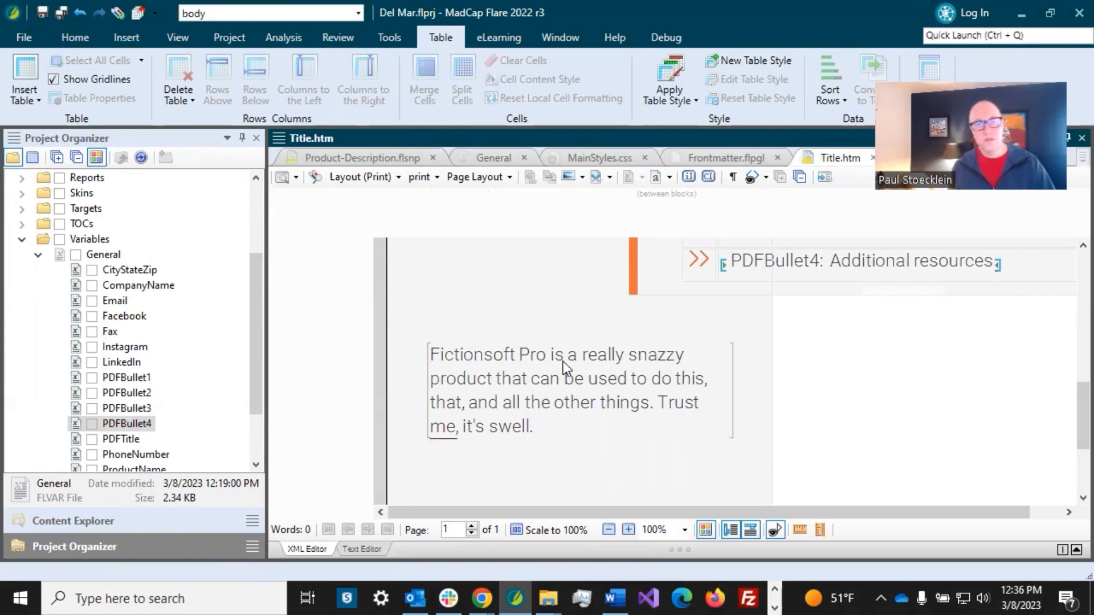
{"action": "mouse_move", "coordinate": [562, 361]}
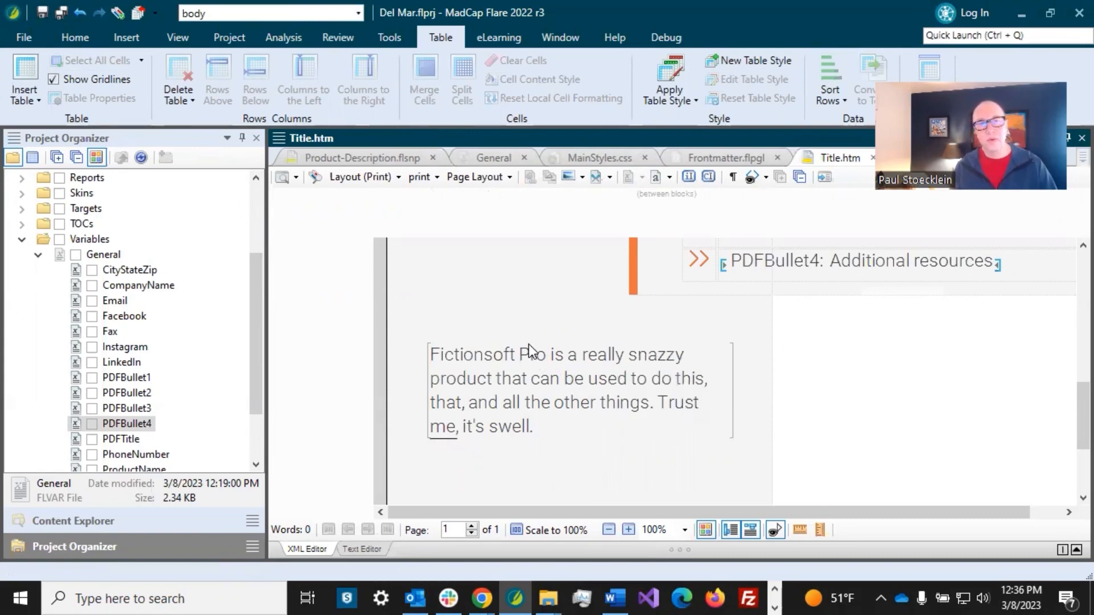
Step: Add an empty paragraph after the description text in the Product-Description snippet and save the file
{"action": "left_click", "coordinate": [391, 158]}
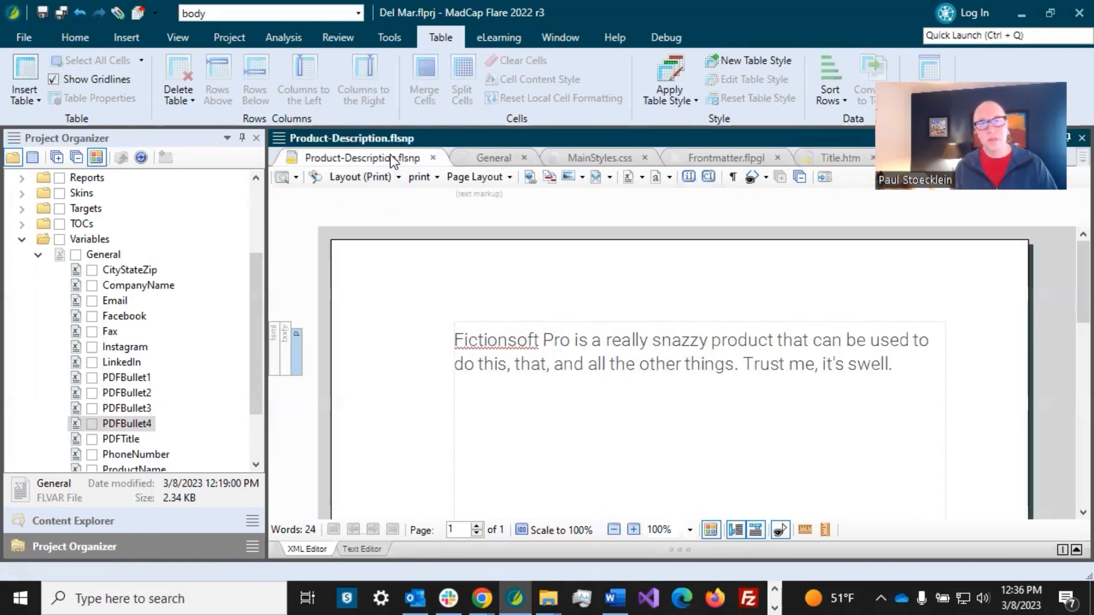
{"action": "left_click", "coordinate": [909, 365]}
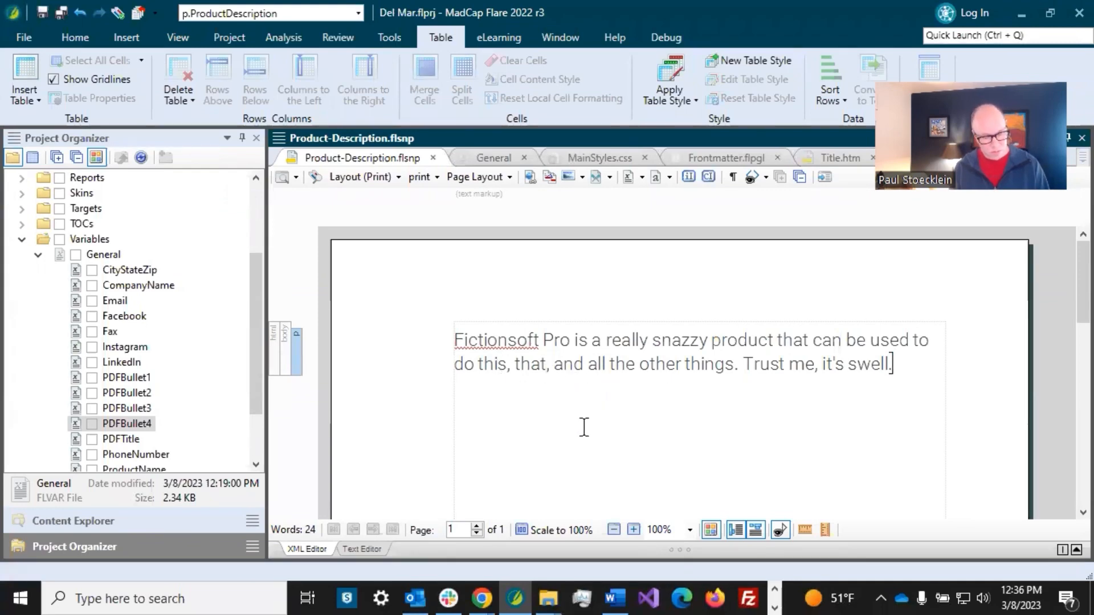
{"action": "key", "text": "Return"}
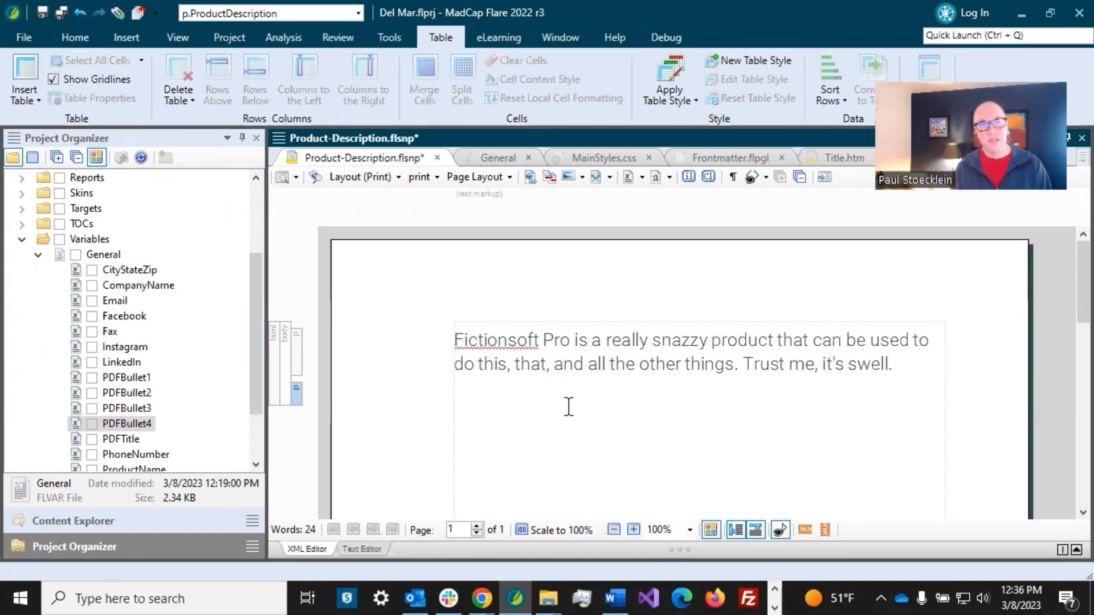
{"action": "key", "text": "ctrl+s"}
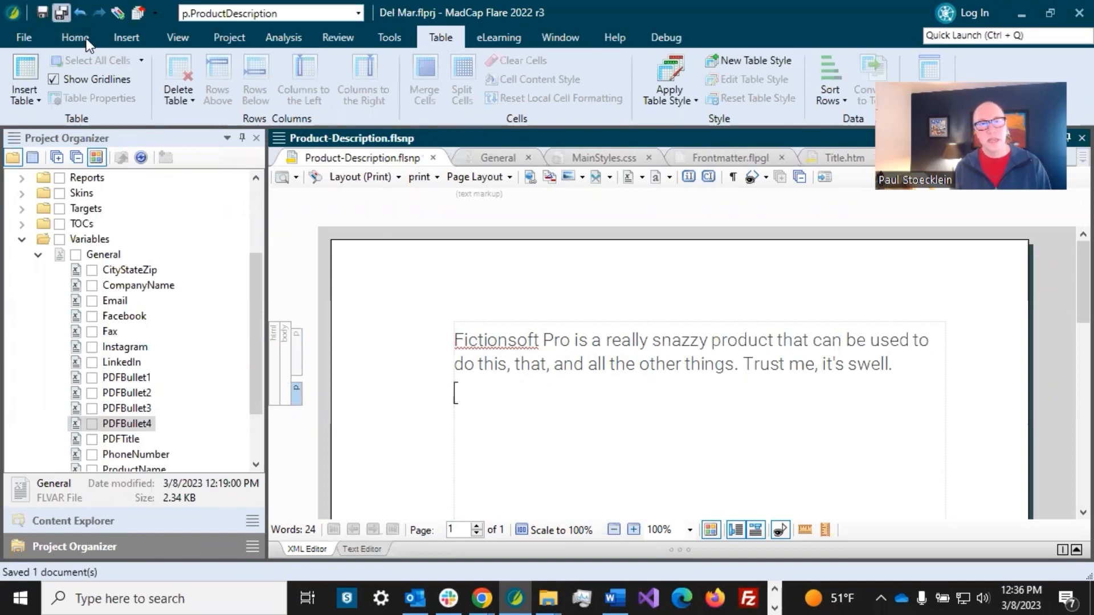
Step: Review the rule classes offered for inserting a horizontal rule in the snippet, without inserting one
{"action": "left_click", "coordinate": [125, 39]}
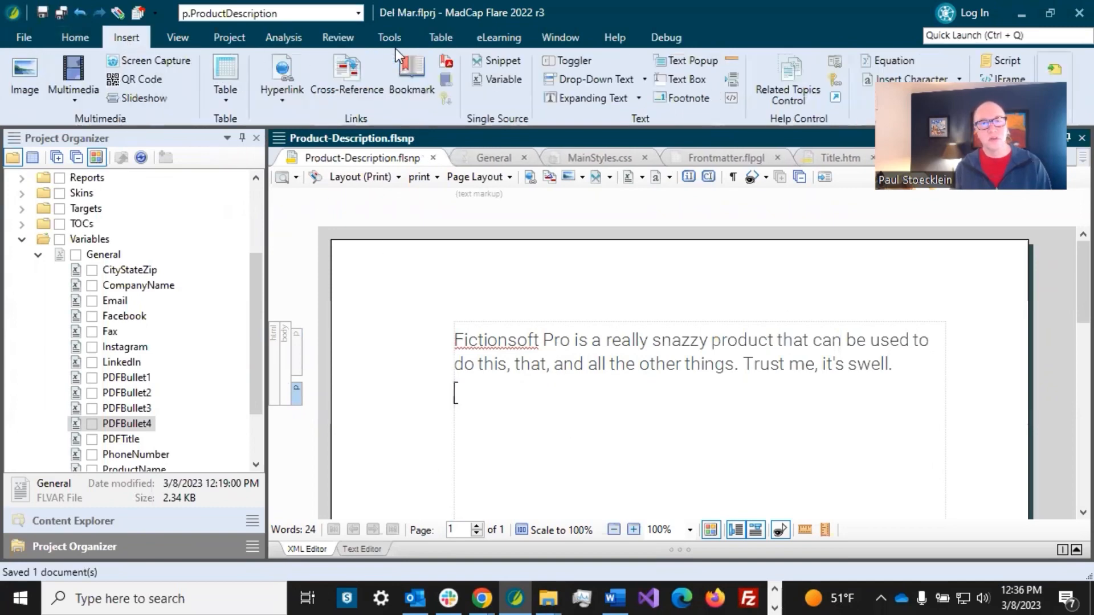
{"action": "left_click", "coordinate": [732, 61]}
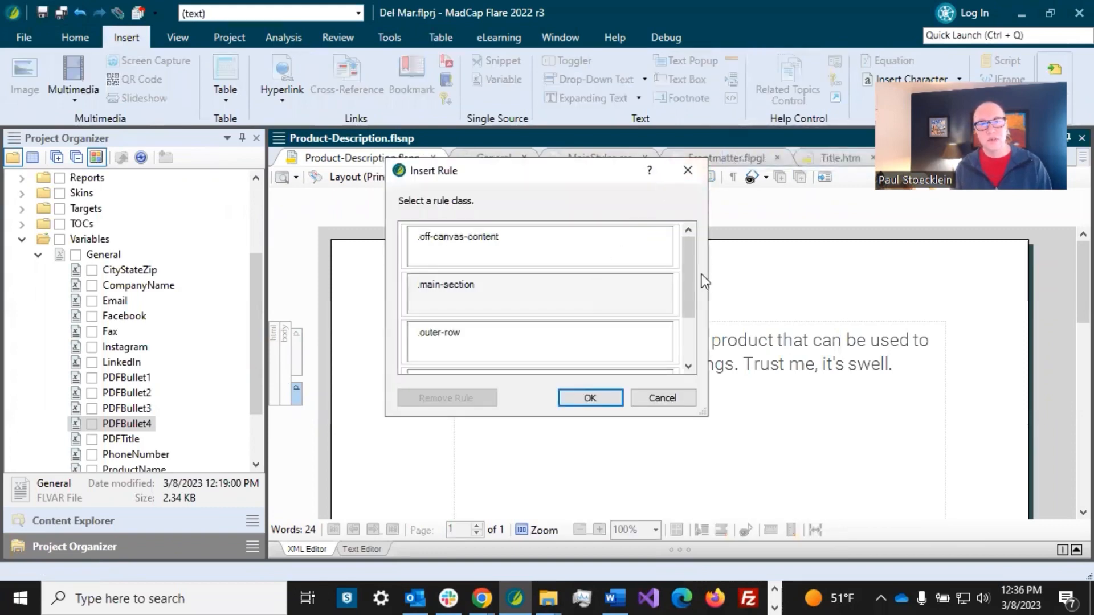
{"action": "left_click_drag", "start_coordinate": [690, 276], "coordinate": [682, 312]}
{"action": "left_click", "coordinate": [465, 342]}
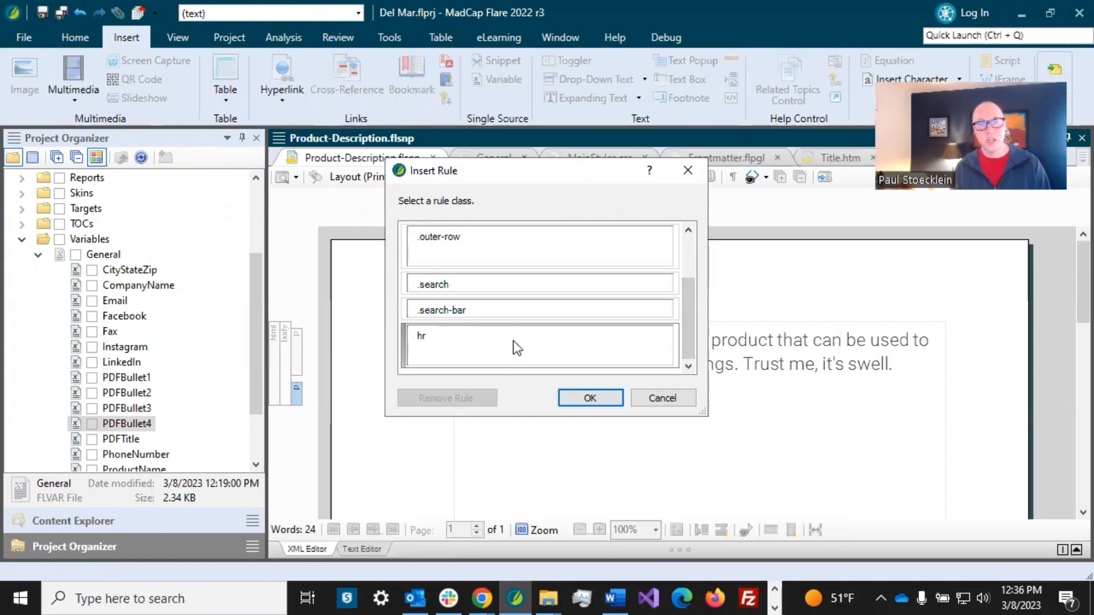
{"action": "left_click", "coordinate": [658, 397]}
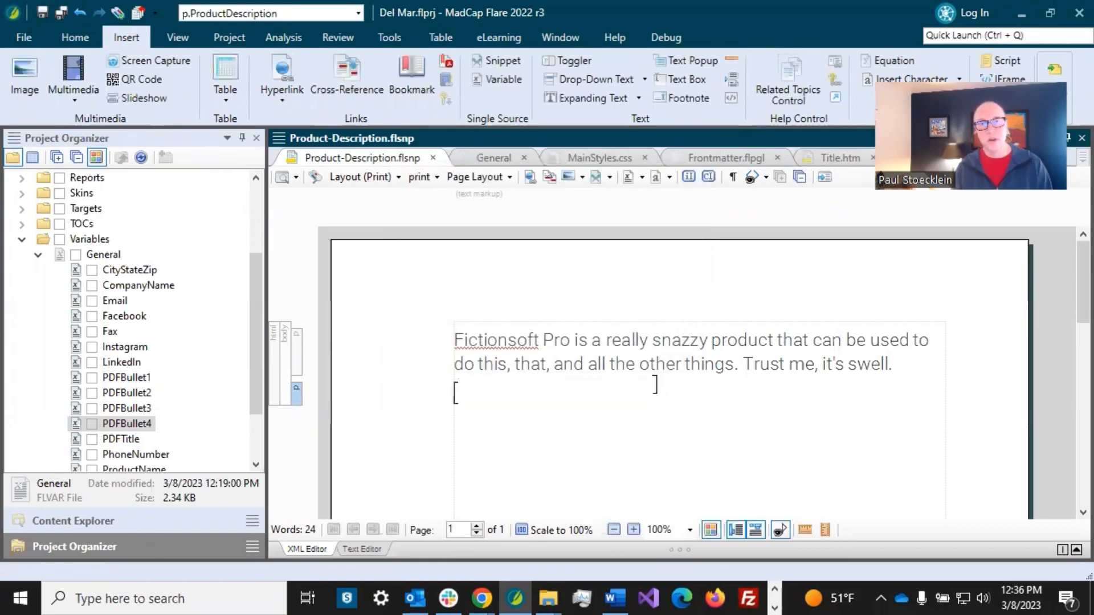
Step: Add an hr.TitlePage class to MainStyles.css for the print medium: background and border color #ed7443, height 5px, margin-left 0, margin-top 30px, width 0.6in
{"action": "left_click", "coordinate": [600, 159]}
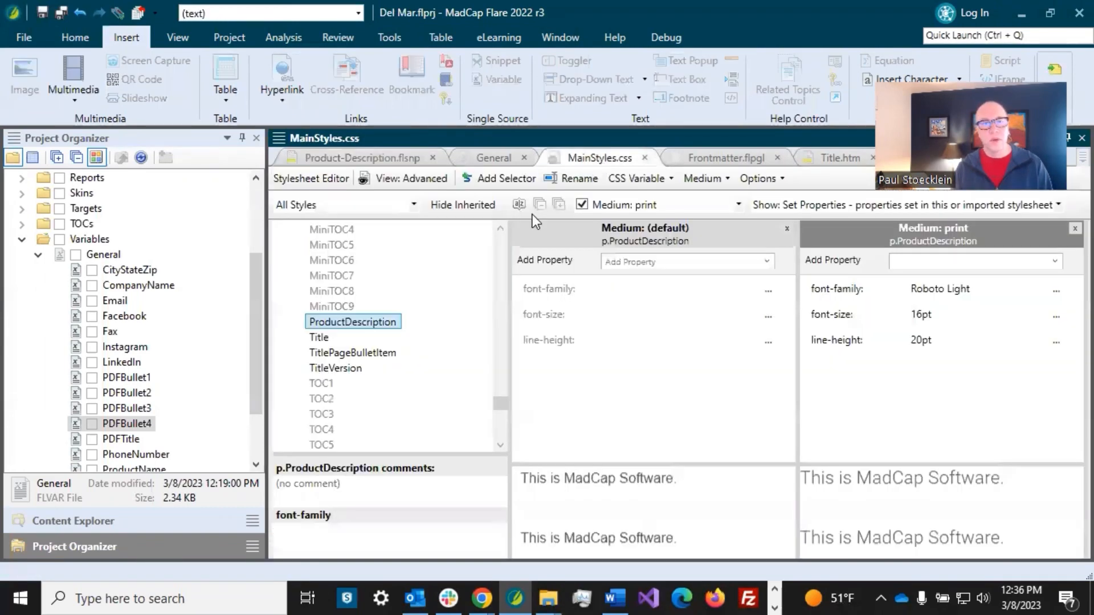
{"action": "left_click_drag", "start_coordinate": [504, 402], "coordinate": [491, 285]}
{"action": "left_click", "coordinate": [298, 314]}
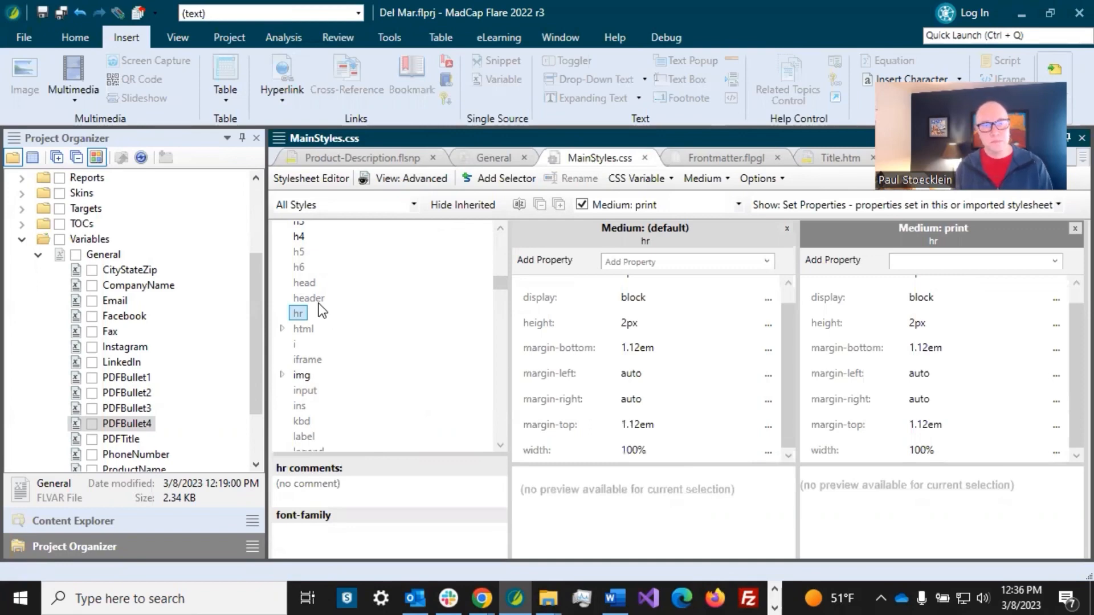
{"action": "left_click", "coordinate": [545, 241]}
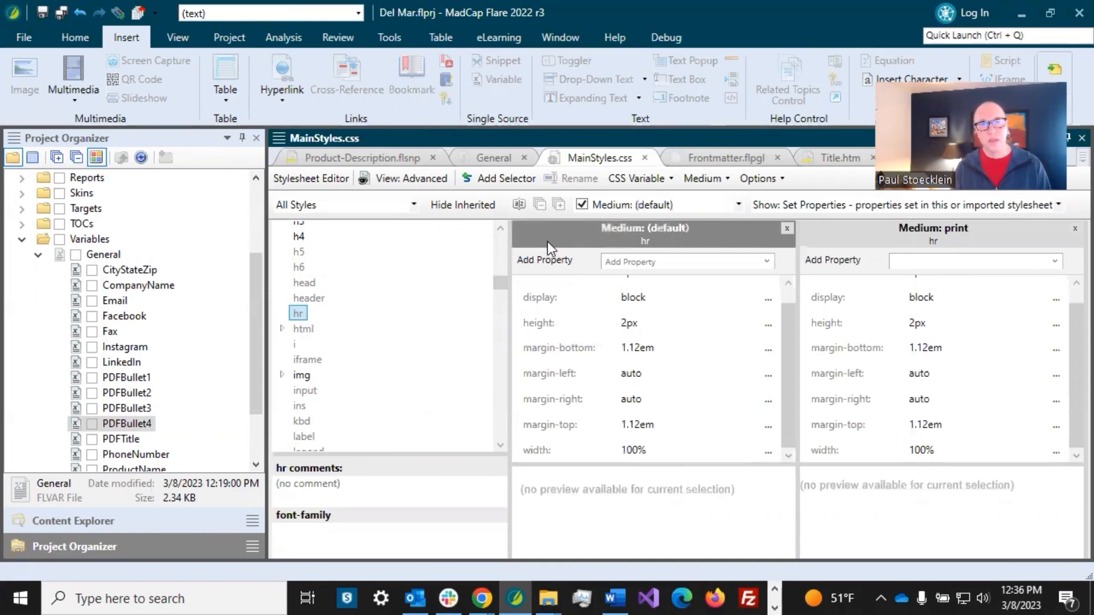
{"action": "left_click", "coordinate": [515, 179]}
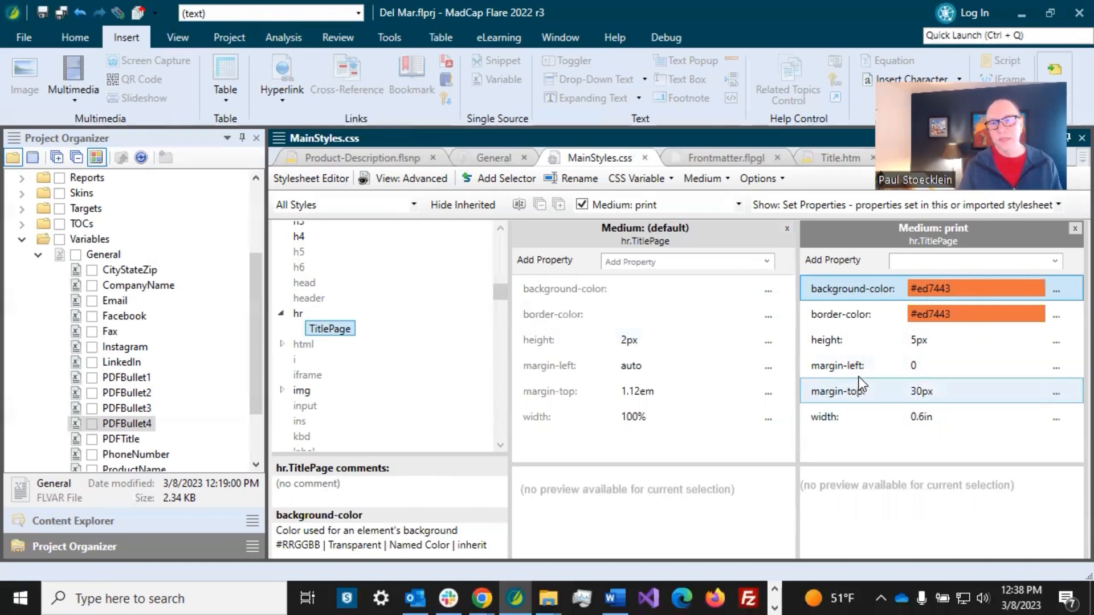
{"action": "left_click", "coordinate": [949, 365]}
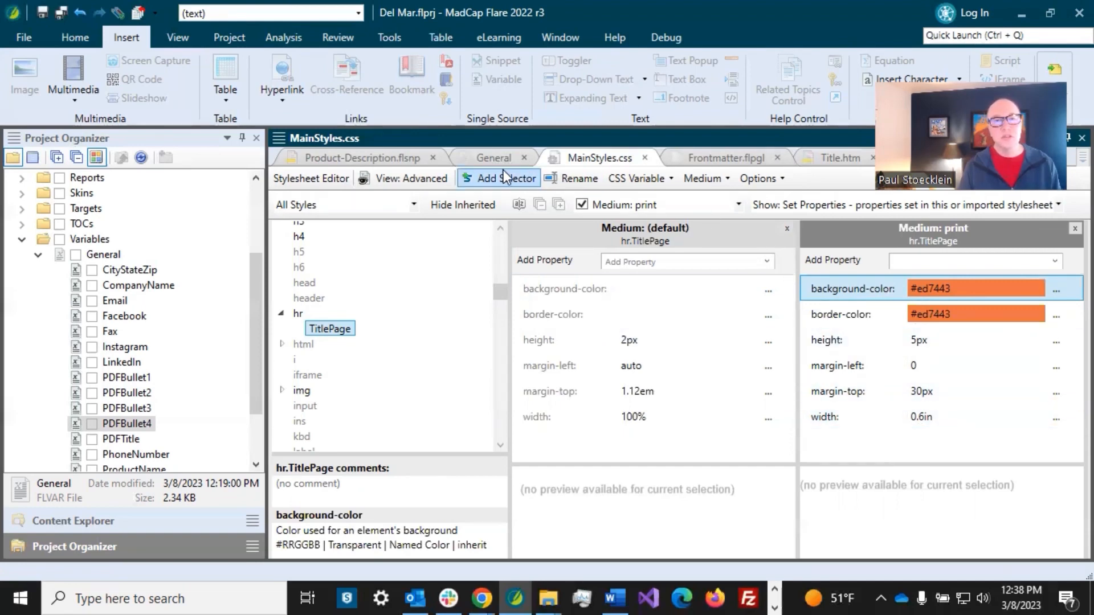
Step: Insert an hr.TitlePage rule below the description in the Product-Description snippet, save it, and return to Title.htm
{"action": "left_click", "coordinate": [828, 159]}
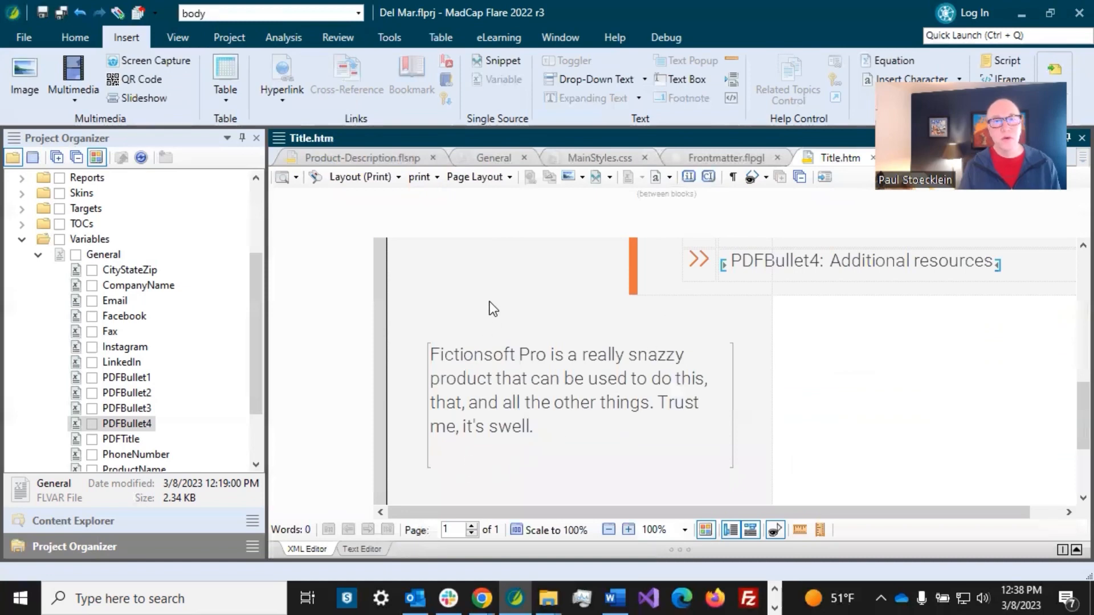
{"action": "left_click", "coordinate": [383, 158]}
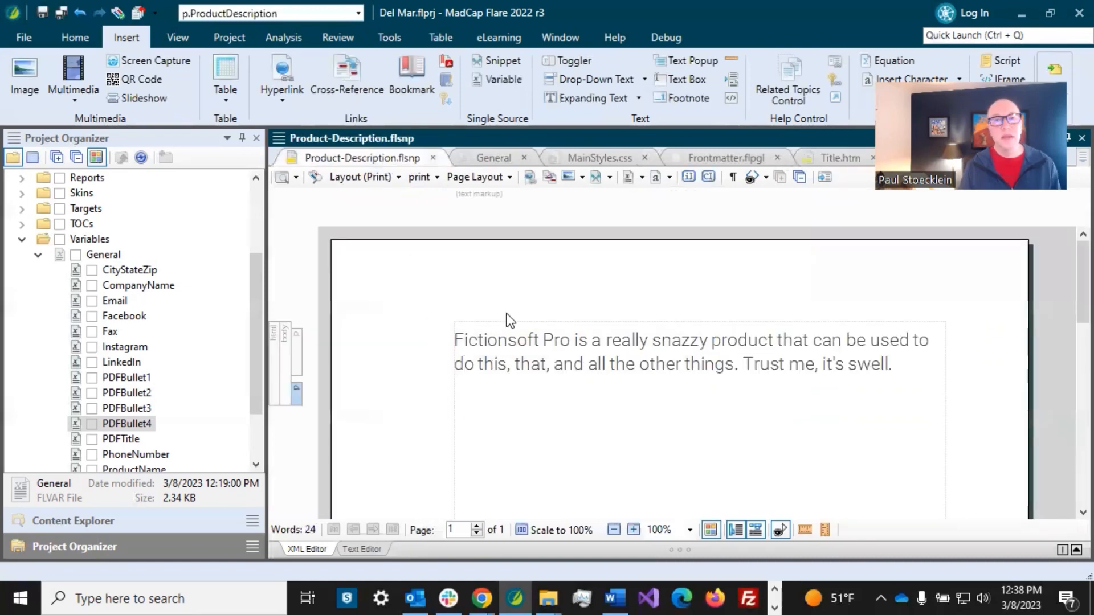
{"action": "left_click", "coordinate": [733, 62]}
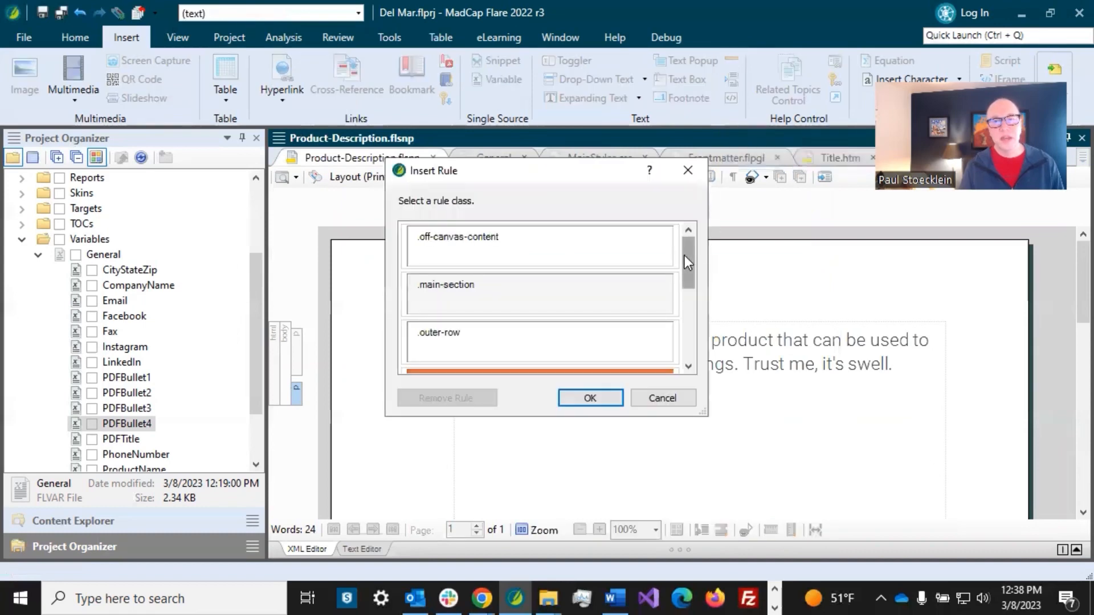
{"action": "left_click_drag", "start_coordinate": [684, 257], "coordinate": [690, 291]}
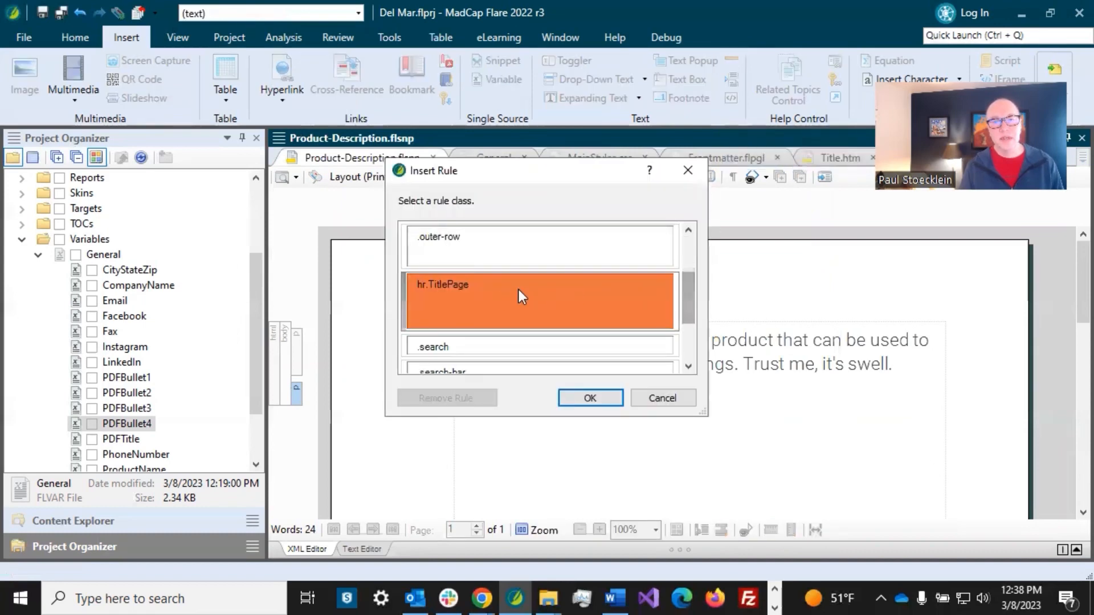
{"action": "left_click", "coordinate": [502, 293]}
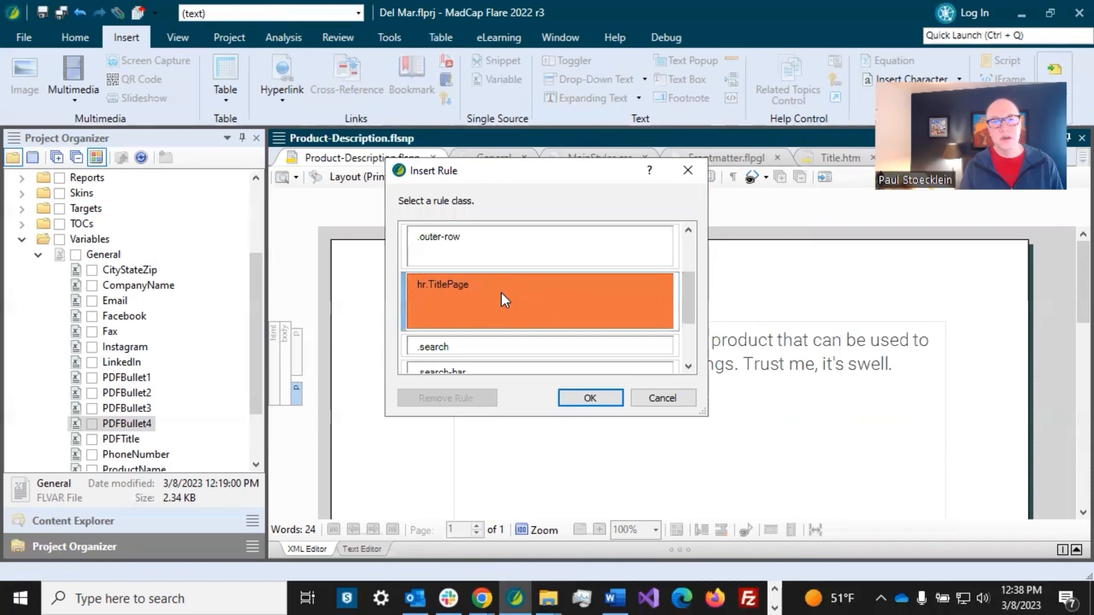
{"action": "left_click", "coordinate": [590, 399]}
{"action": "left_click", "coordinate": [572, 395]}
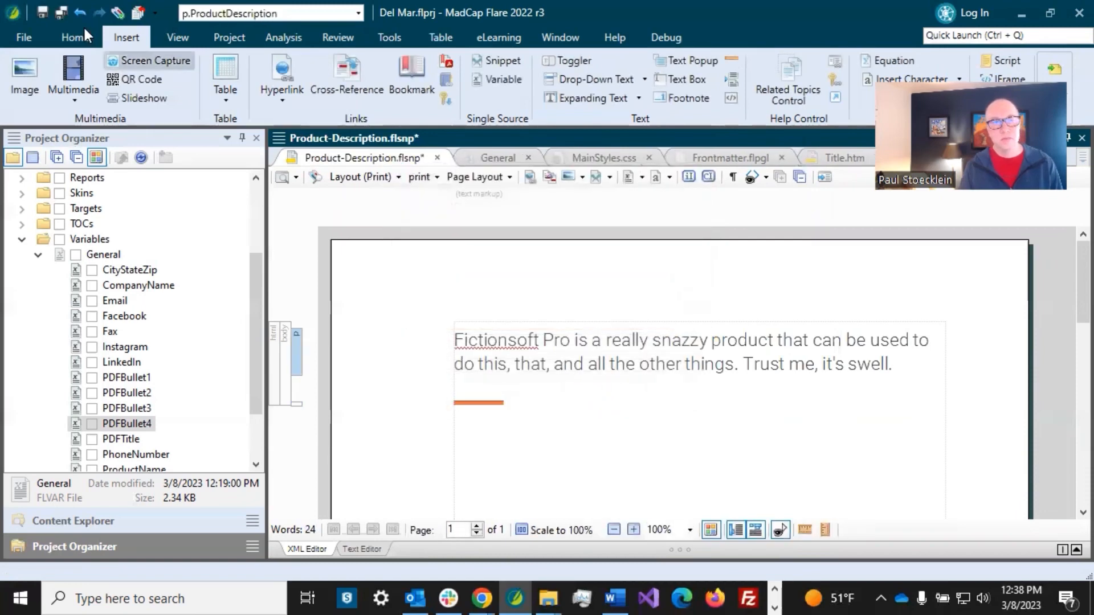
{"action": "left_click", "coordinate": [61, 12]}
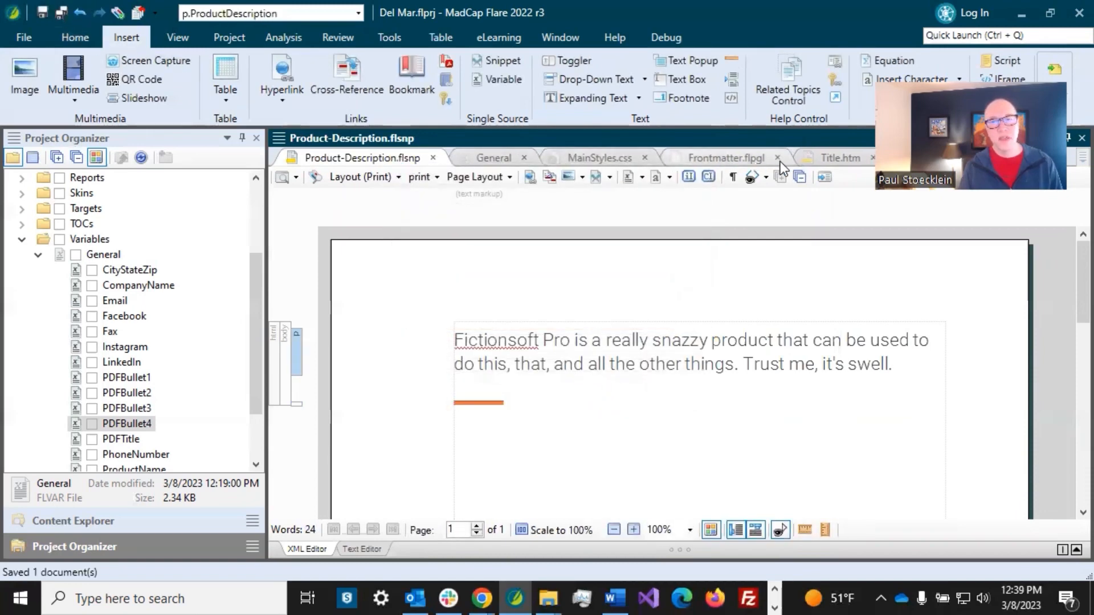
{"action": "left_click", "coordinate": [827, 157]}
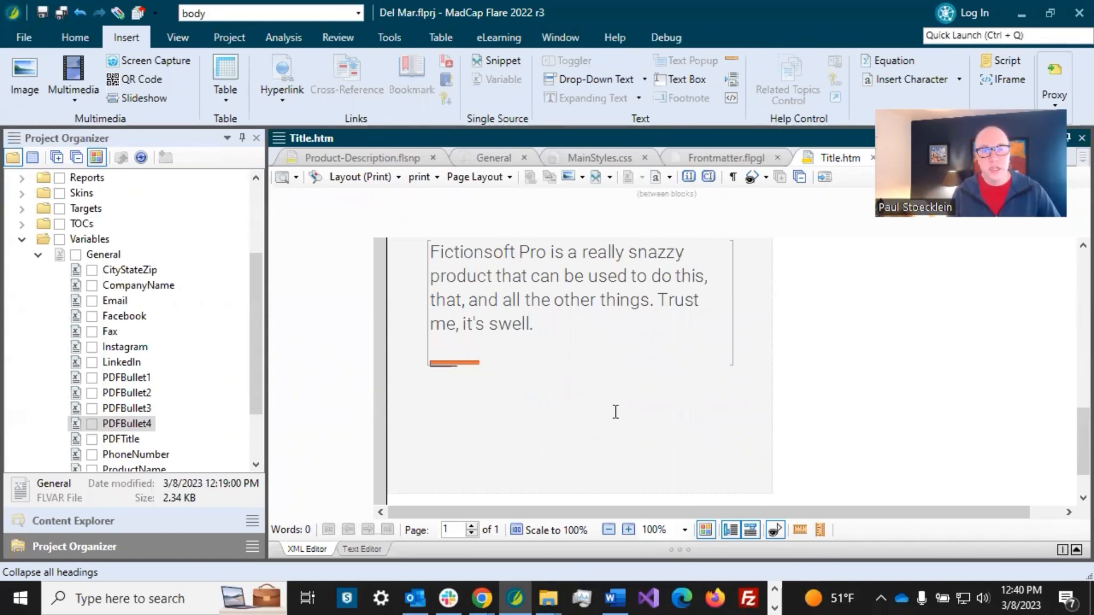
{"action": "scroll", "coordinate": [615, 411], "scroll_direction": "down", "scroll_amount": 1}
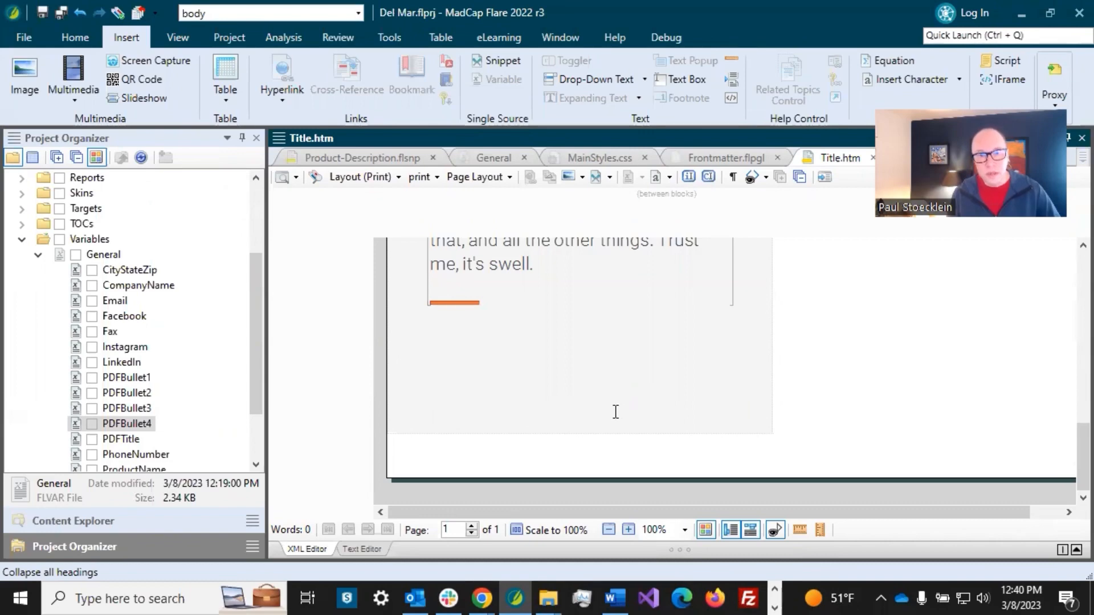
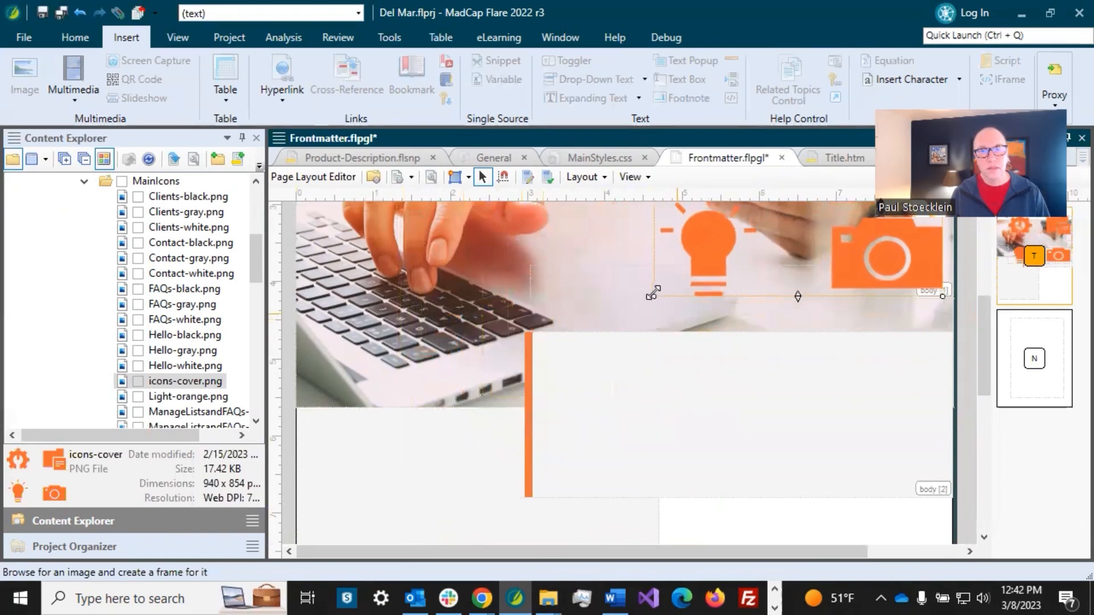
Step: Move the icons-cover image frame into the white area beside the lower grey body frame and shrink it to fit there
{"action": "left_click_drag", "start_coordinate": [759, 255], "coordinate": [715, 487]}
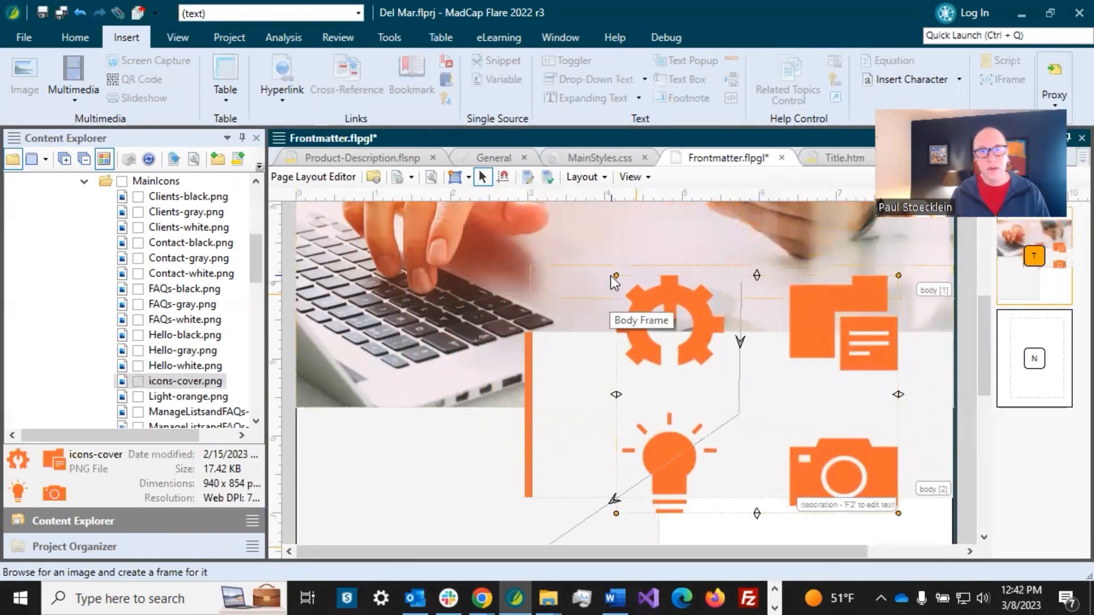
{"action": "left_click_drag", "start_coordinate": [616, 275], "coordinate": [671, 361]}
{"action": "scroll", "coordinate": [575, 401], "scroll_direction": "down", "scroll_amount": 6}
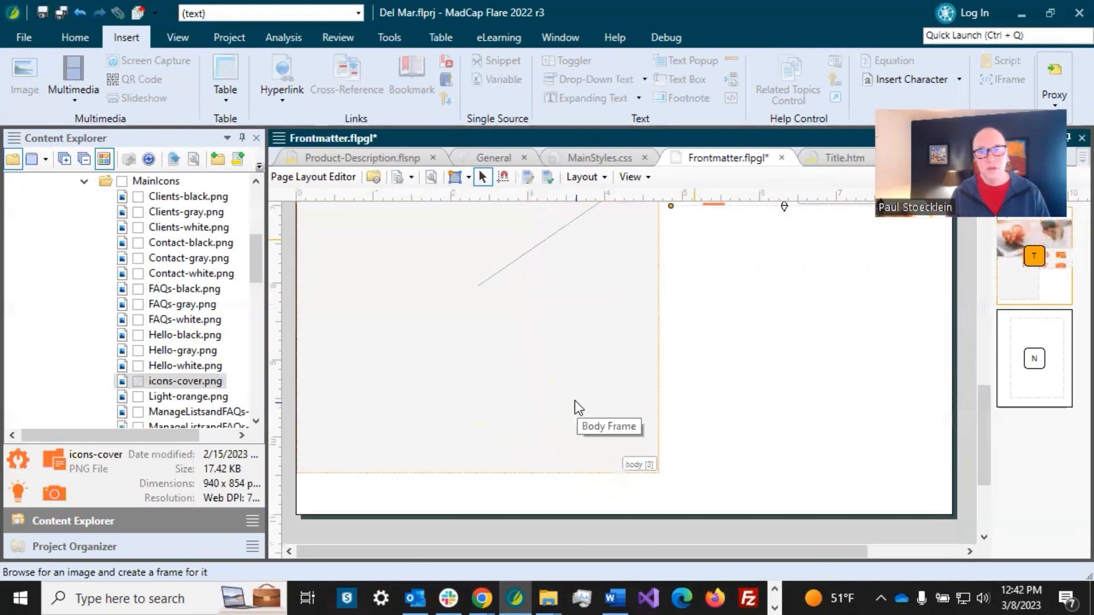
{"action": "scroll", "coordinate": [763, 258], "scroll_direction": "up", "scroll_amount": 3}
{"action": "left_click_drag", "start_coordinate": [773, 292], "coordinate": [799, 456]}
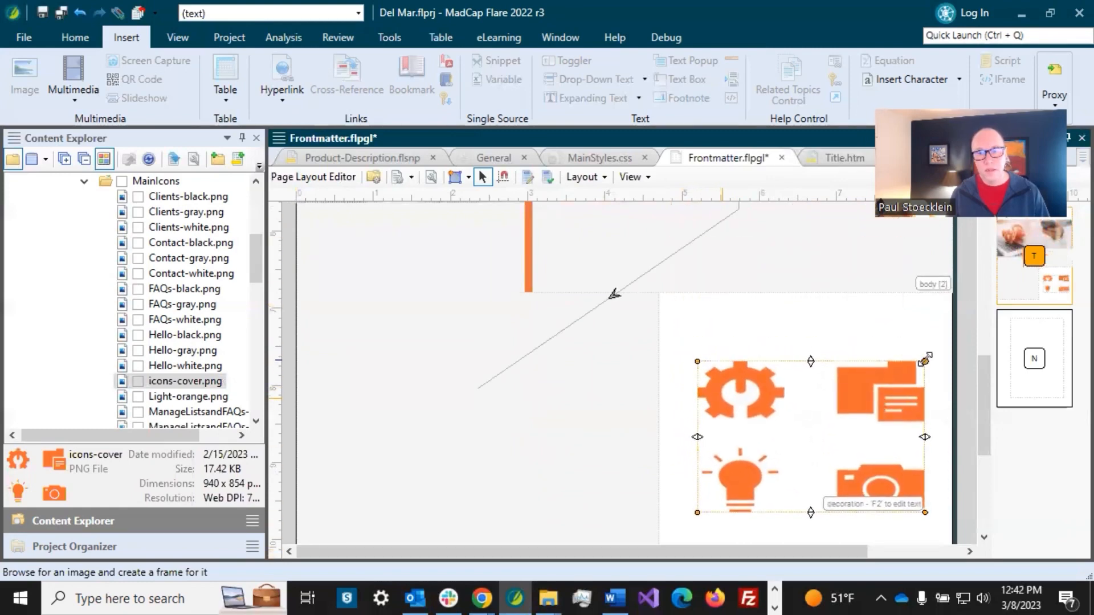
{"action": "left_click_drag", "start_coordinate": [925, 361], "coordinate": [903, 346]}
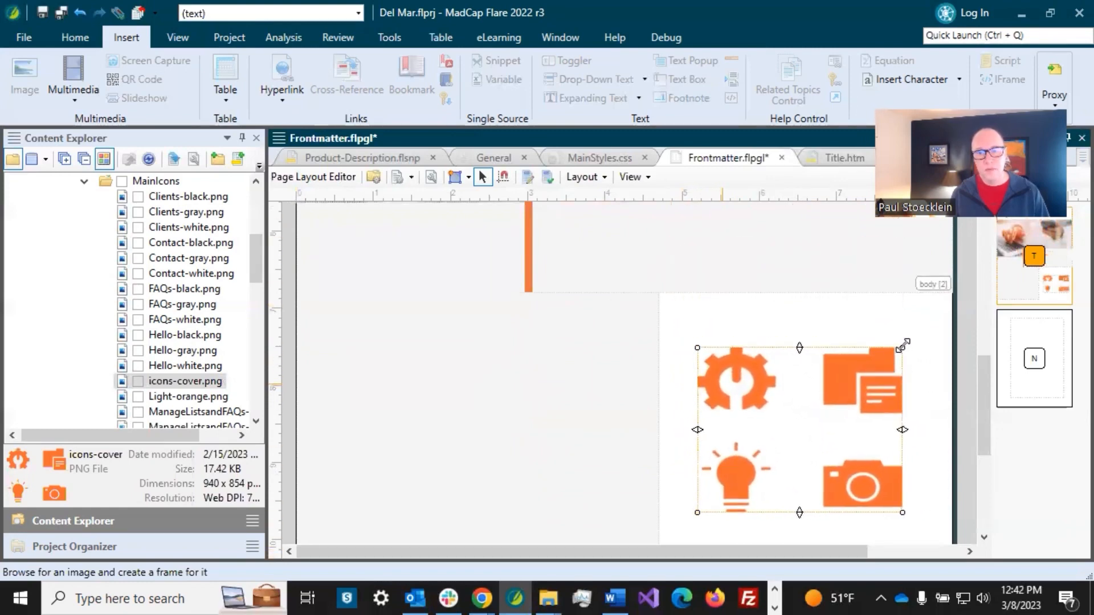
Step: Fine-tune the icon image frame's position, narrow it slightly so it sits centred in the white area, and save the page layout
{"action": "left_click_drag", "start_coordinate": [832, 415], "coordinate": [843, 411]}
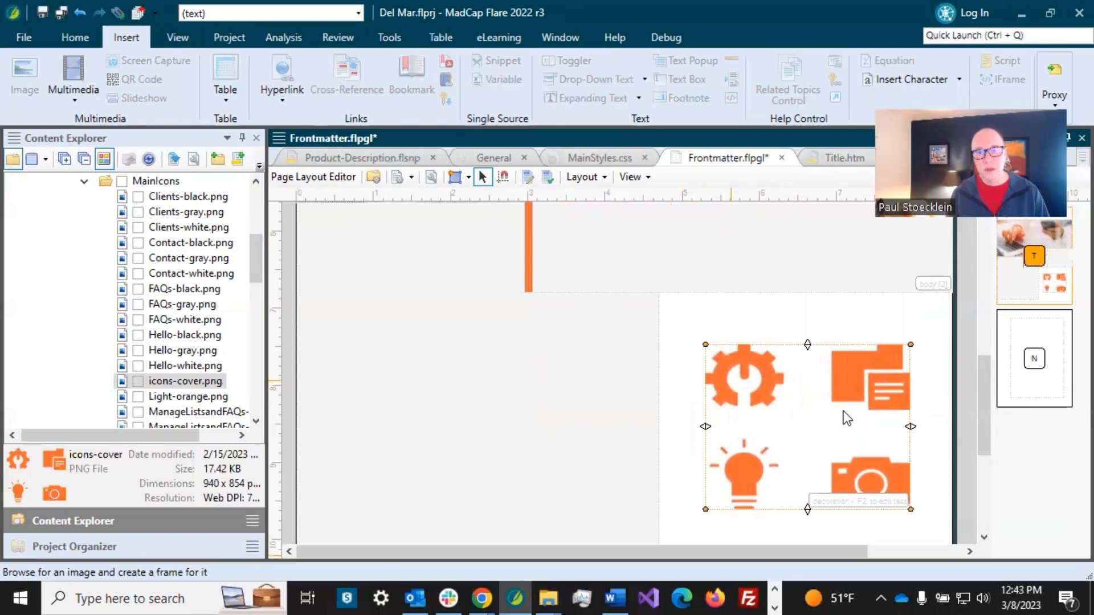
{"action": "scroll", "coordinate": [843, 408], "scroll_direction": "down", "scroll_amount": 3}
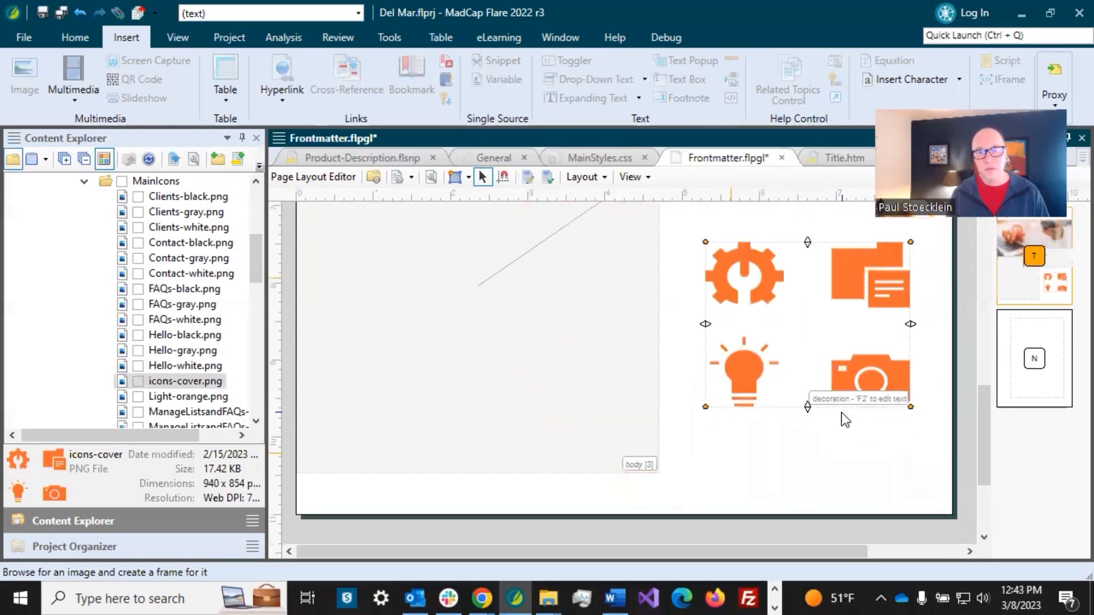
{"action": "left_click_drag", "start_coordinate": [833, 364], "coordinate": [829, 370]}
{"action": "scroll", "coordinate": [832, 392], "scroll_direction": "up", "scroll_amount": 3}
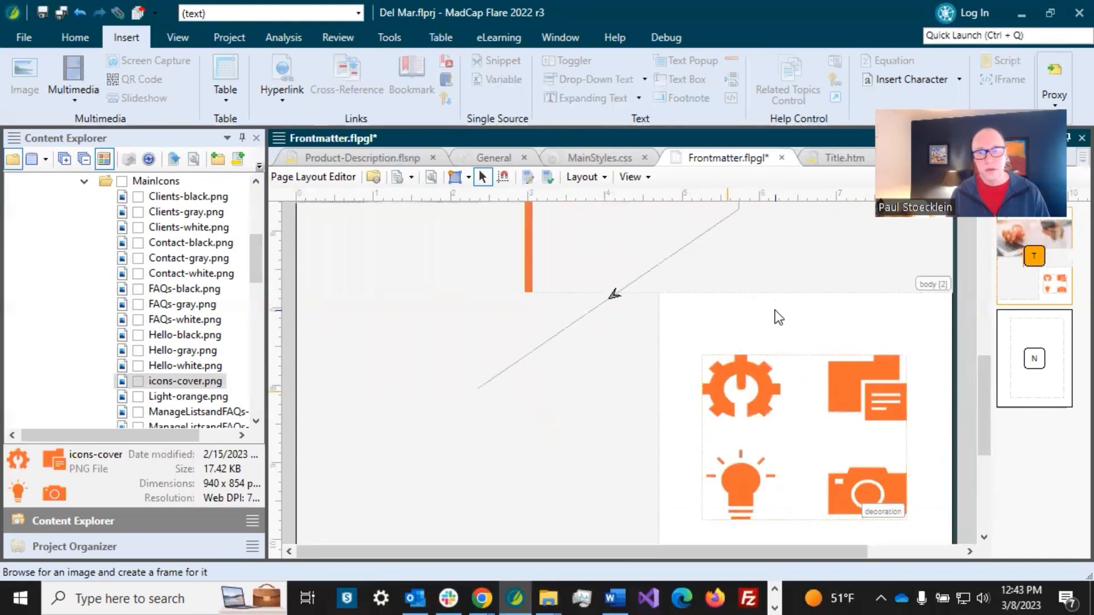
{"action": "left_click_drag", "start_coordinate": [907, 435], "coordinate": [902, 435]}
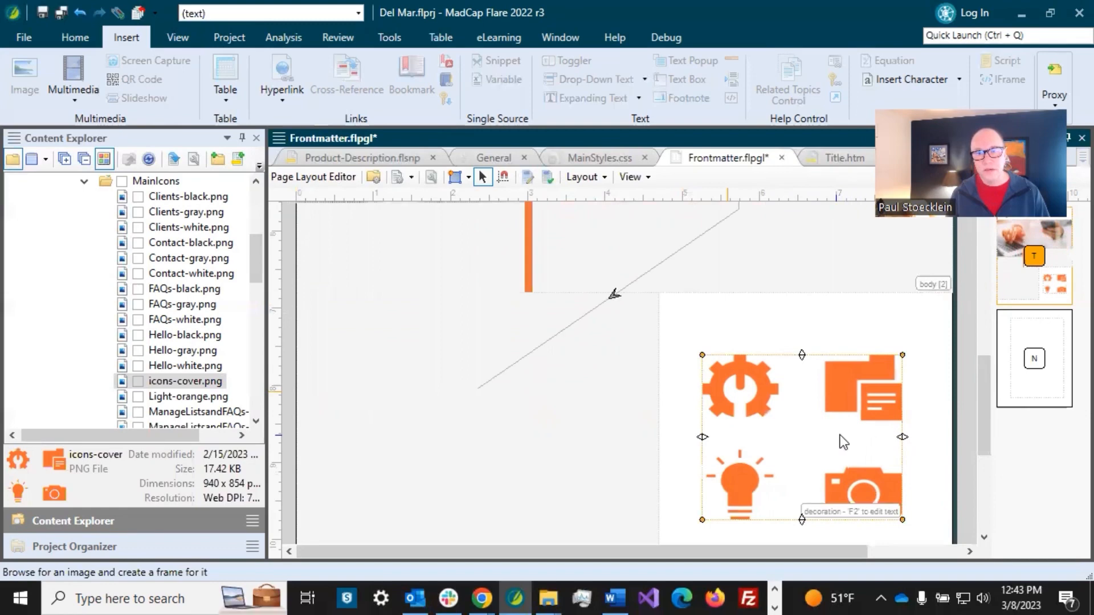
{"action": "left_click_drag", "start_coordinate": [839, 436], "coordinate": [842, 435]}
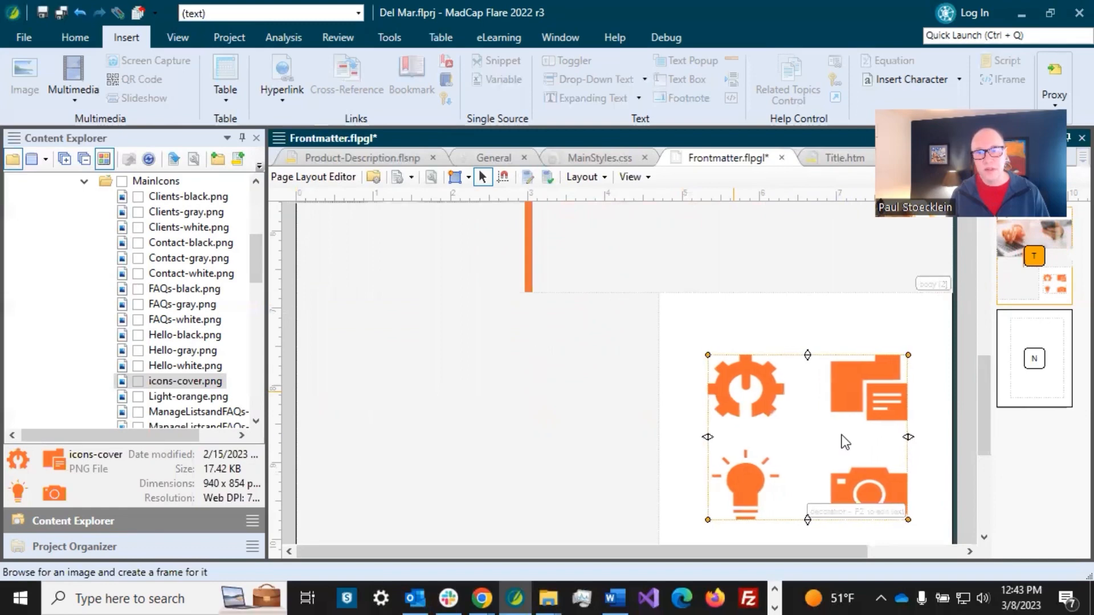
{"action": "left_click", "coordinate": [551, 382]}
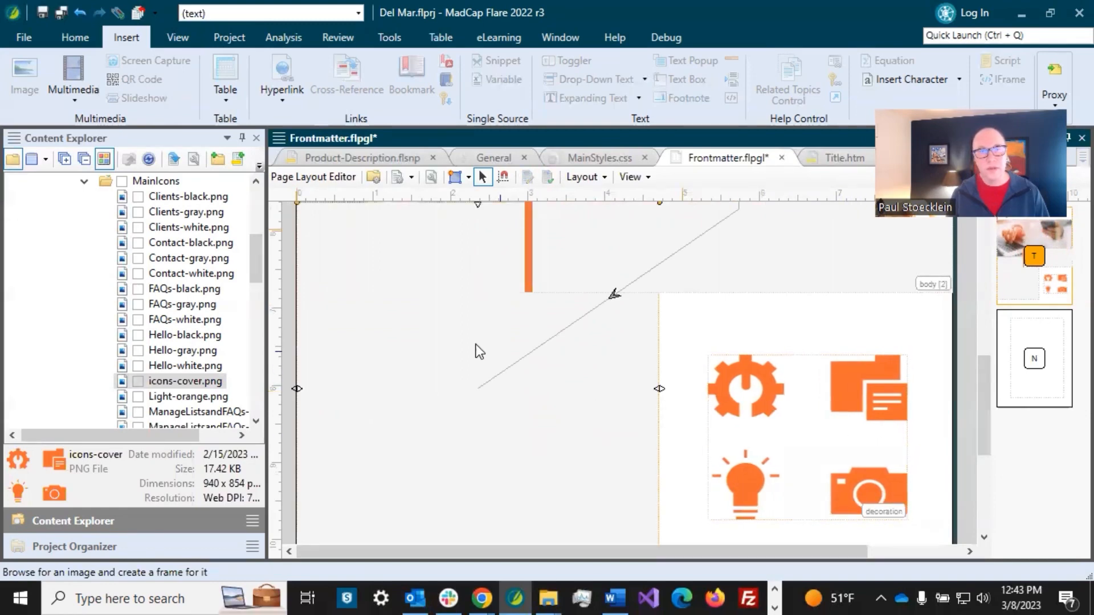
{"action": "left_click", "coordinate": [41, 15]}
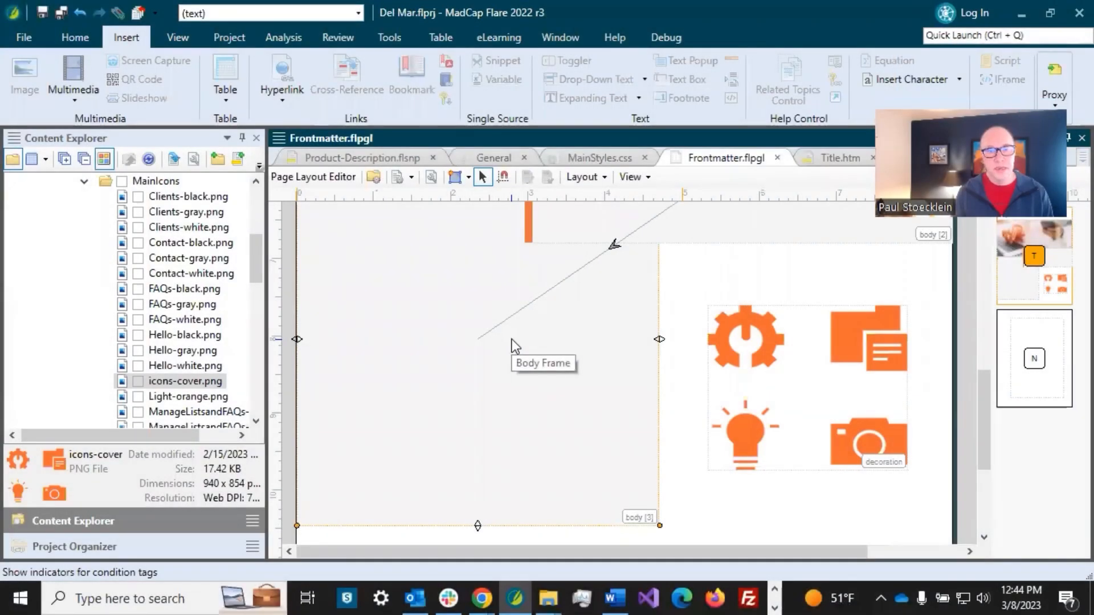
Step: Switch back from the PDF specs to Flare and draw a footer frame about 817 by 66 px across the title page's bottom edge
{"action": "scroll", "coordinate": [511, 340], "scroll_direction": "down", "scroll_amount": 3}
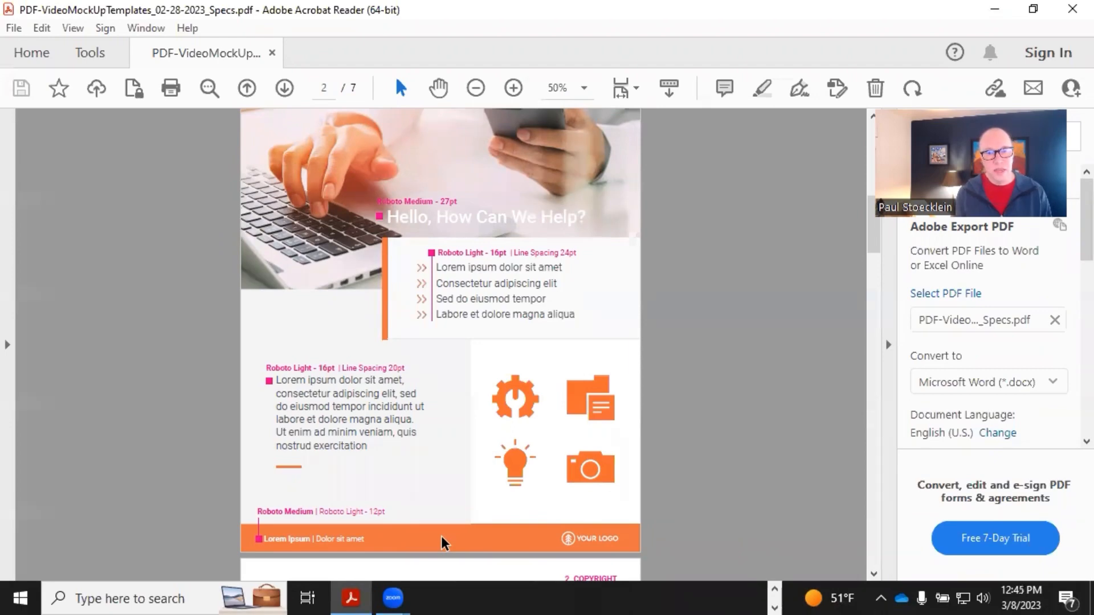
{"action": "left_click", "coordinate": [992, 10]}
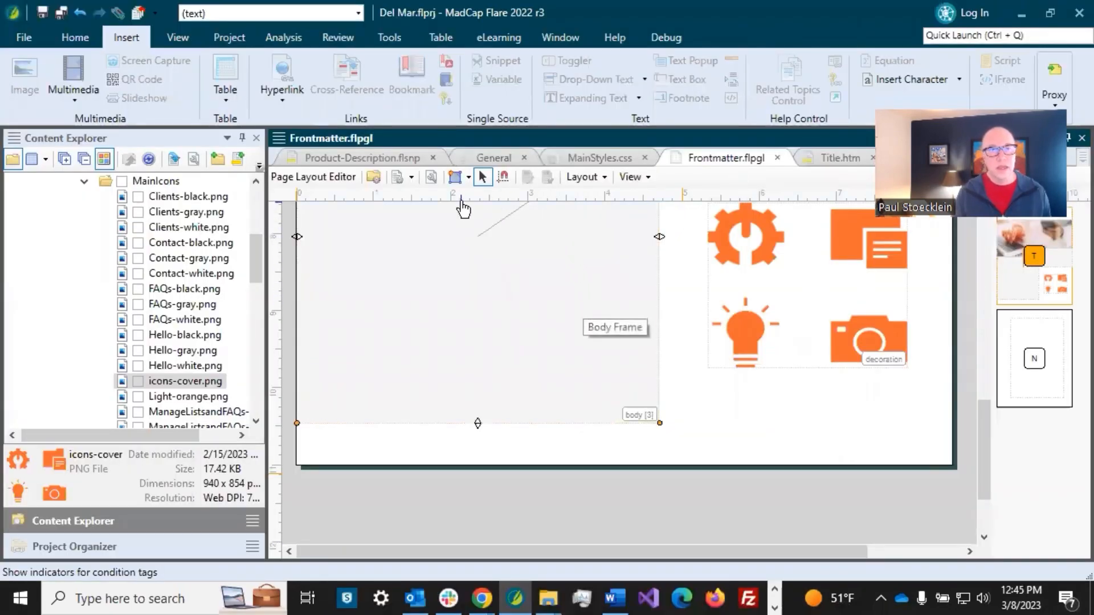
{"action": "left_click", "coordinate": [467, 177]}
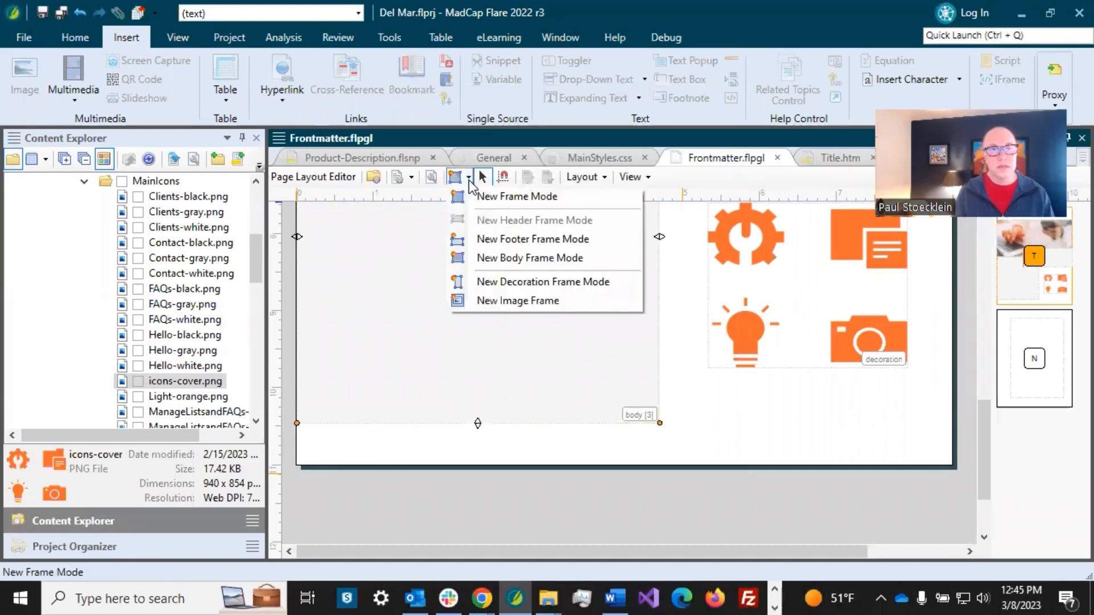
{"action": "left_click", "coordinate": [484, 243]}
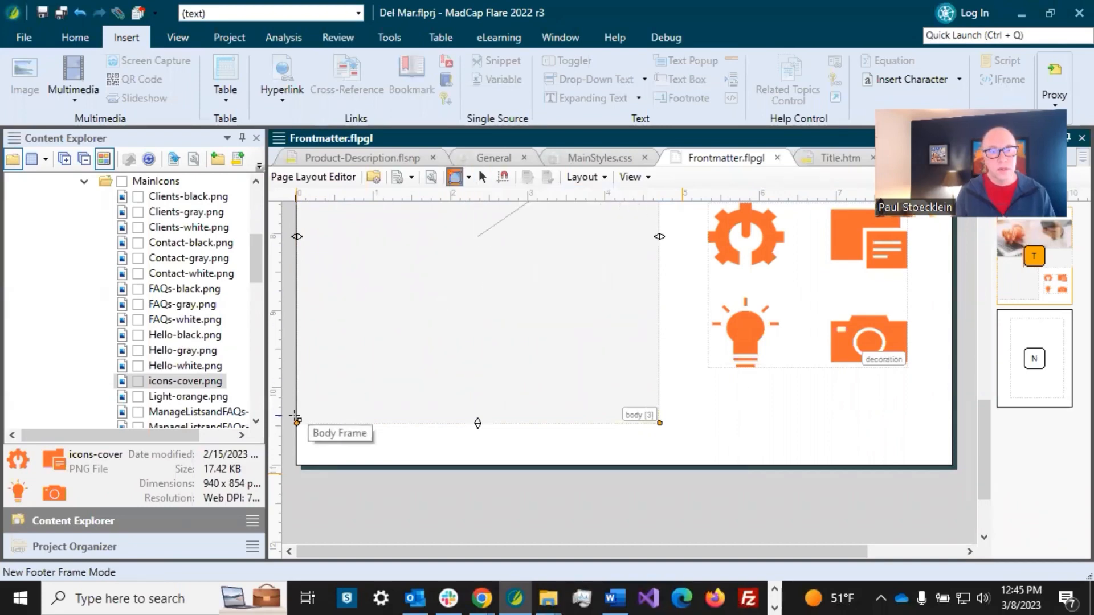
{"action": "left_click_drag", "start_coordinate": [295, 417], "coordinate": [953, 472]}
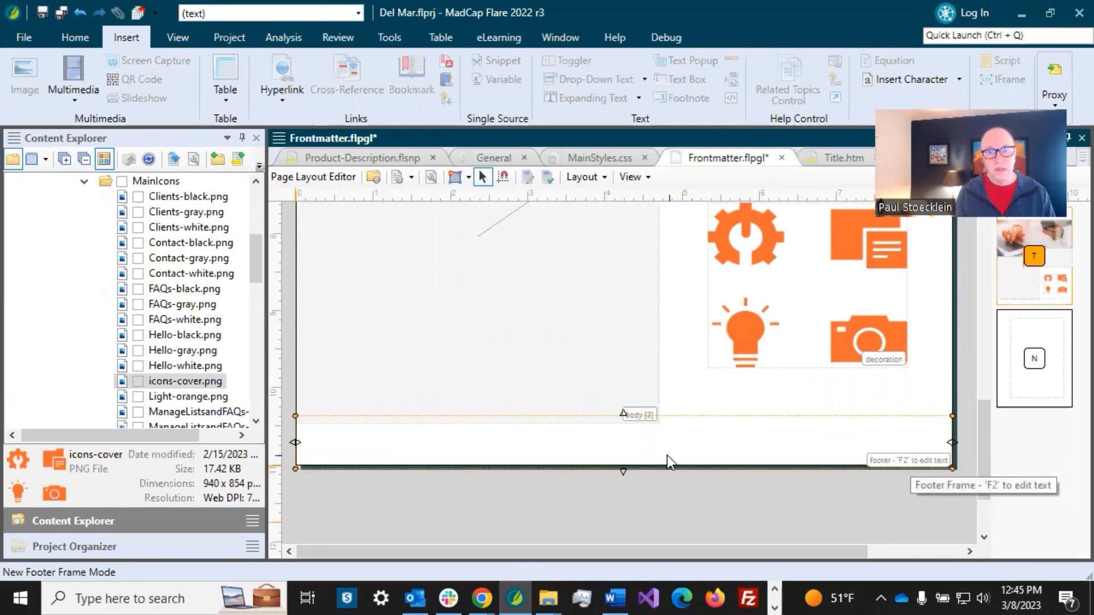
Step: Set the new footer frame's height to 65 px in its frame properties
{"action": "double_click", "coordinate": [584, 452]}
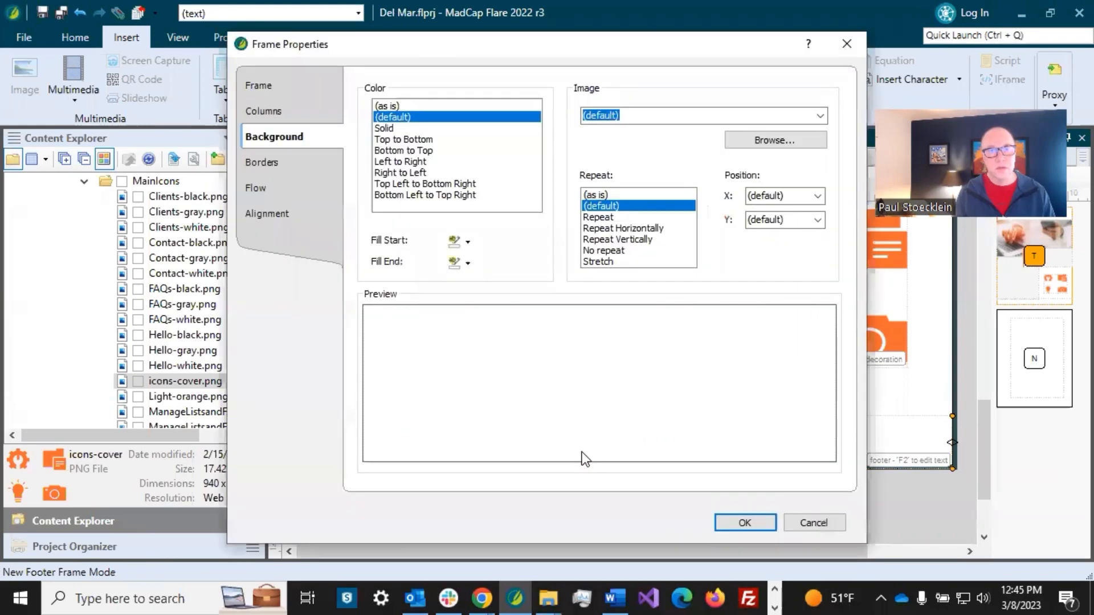
{"action": "left_click", "coordinate": [288, 90]}
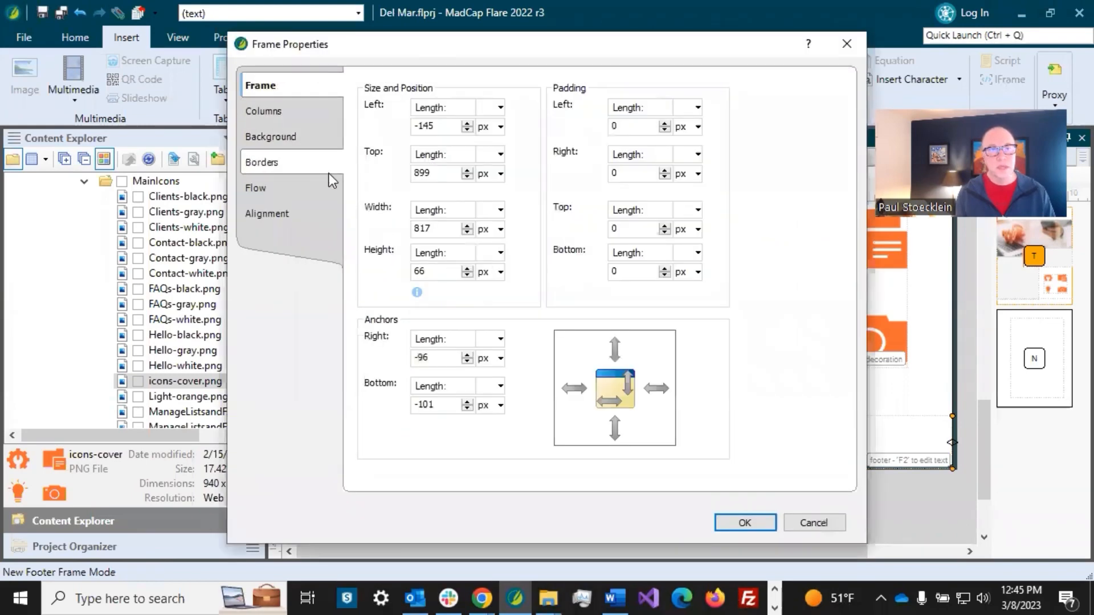
{"action": "left_click_drag", "start_coordinate": [421, 272], "coordinate": [430, 273]}
{"action": "type", "text": "5"}
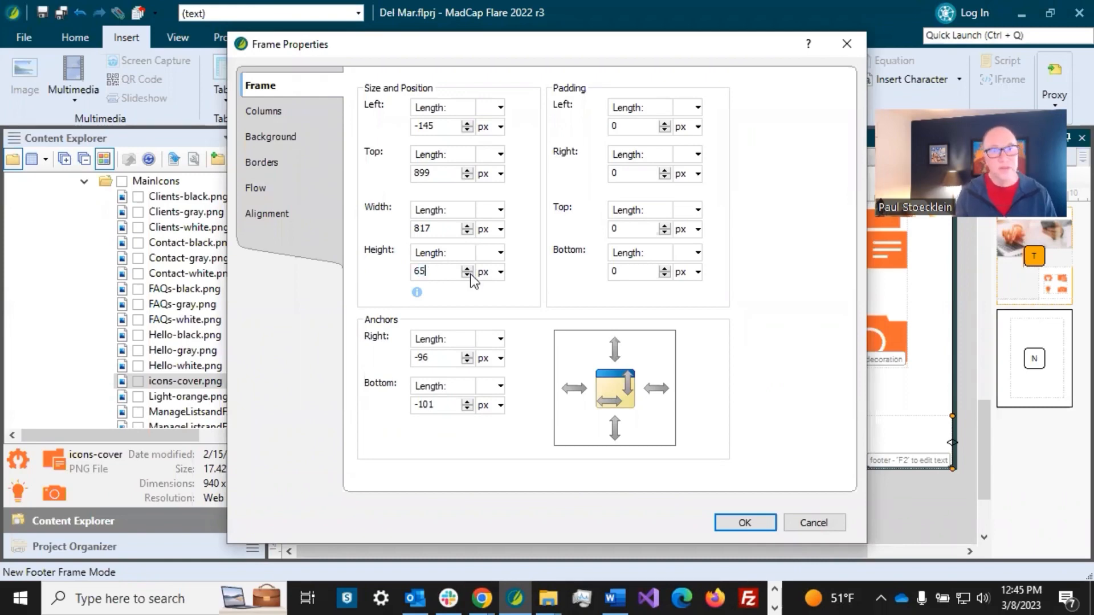
Step: Give the footer frame a solid background in orange ED7443 and apply the frame properties
{"action": "left_click", "coordinate": [310, 135]}
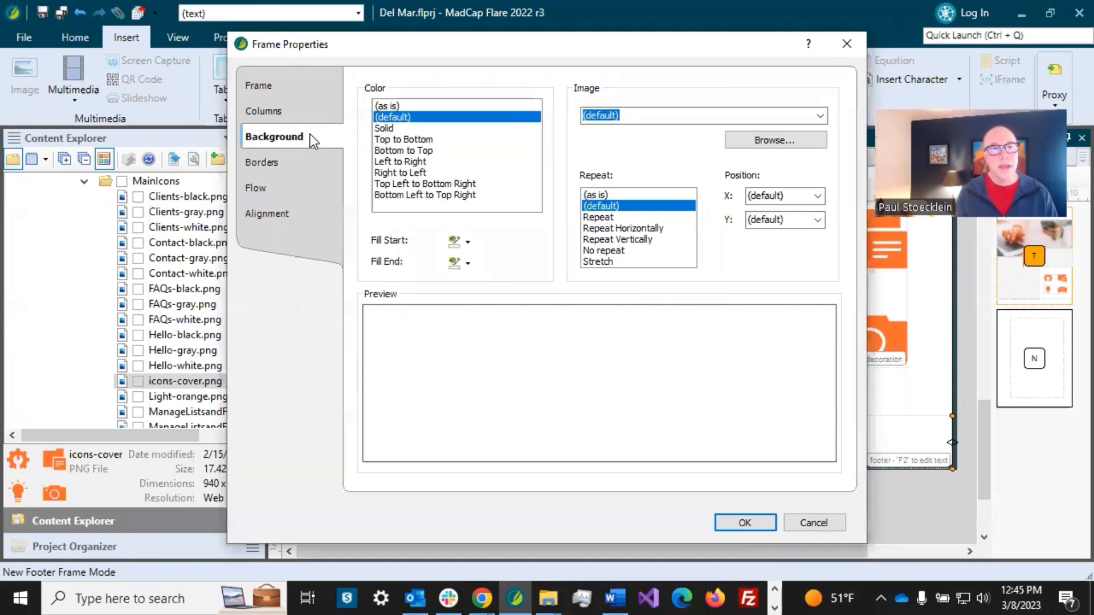
{"action": "left_click", "coordinate": [396, 128]}
{"action": "left_click", "coordinate": [468, 241]}
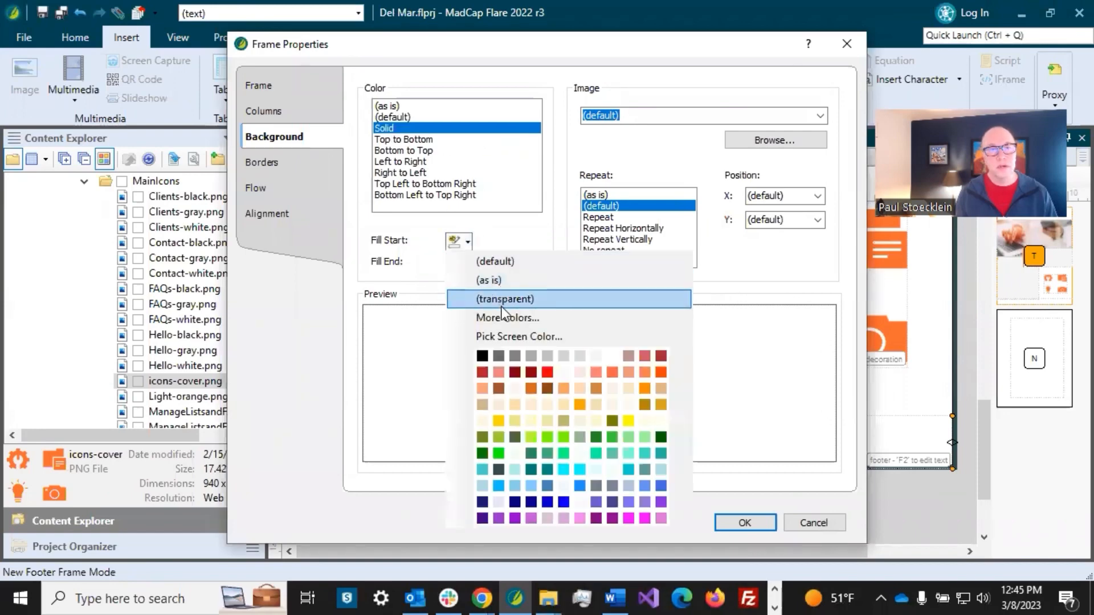
{"action": "left_click", "coordinate": [503, 316]}
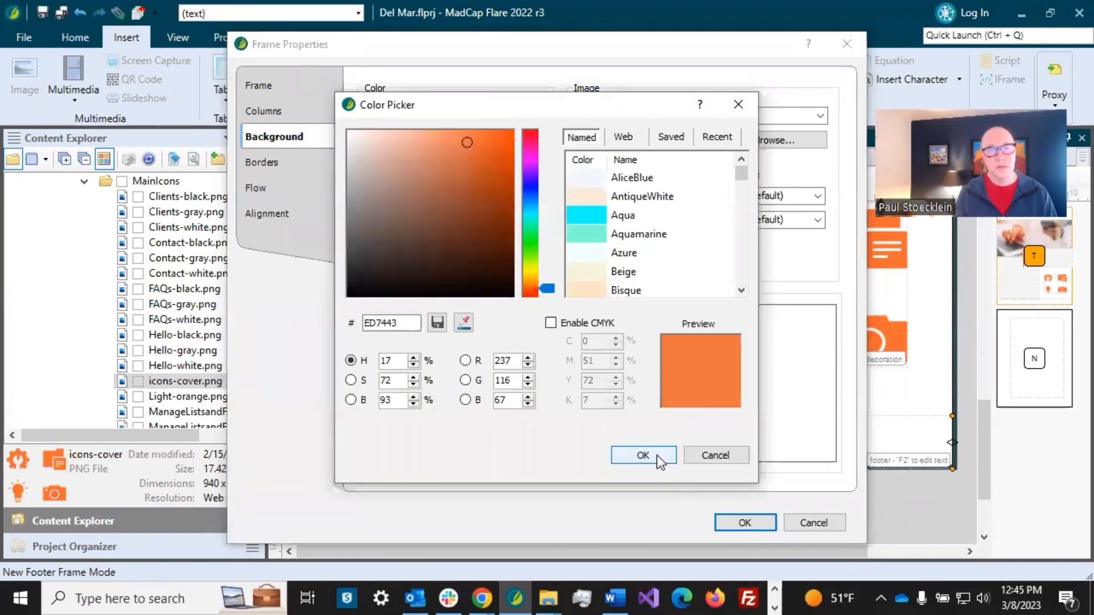
{"action": "left_click", "coordinate": [659, 457]}
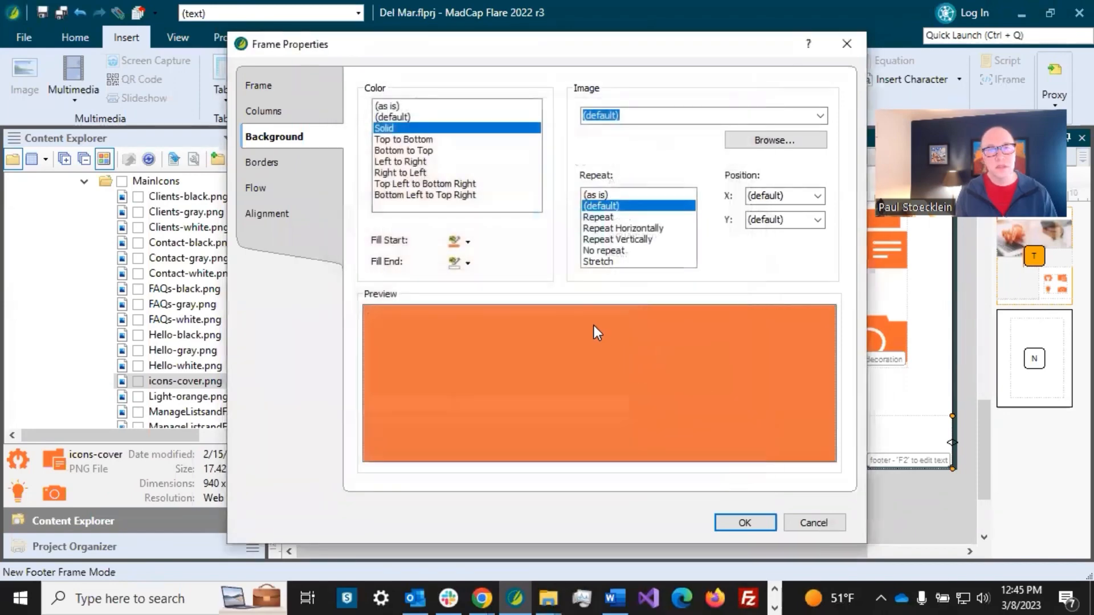
{"action": "left_click", "coordinate": [748, 525]}
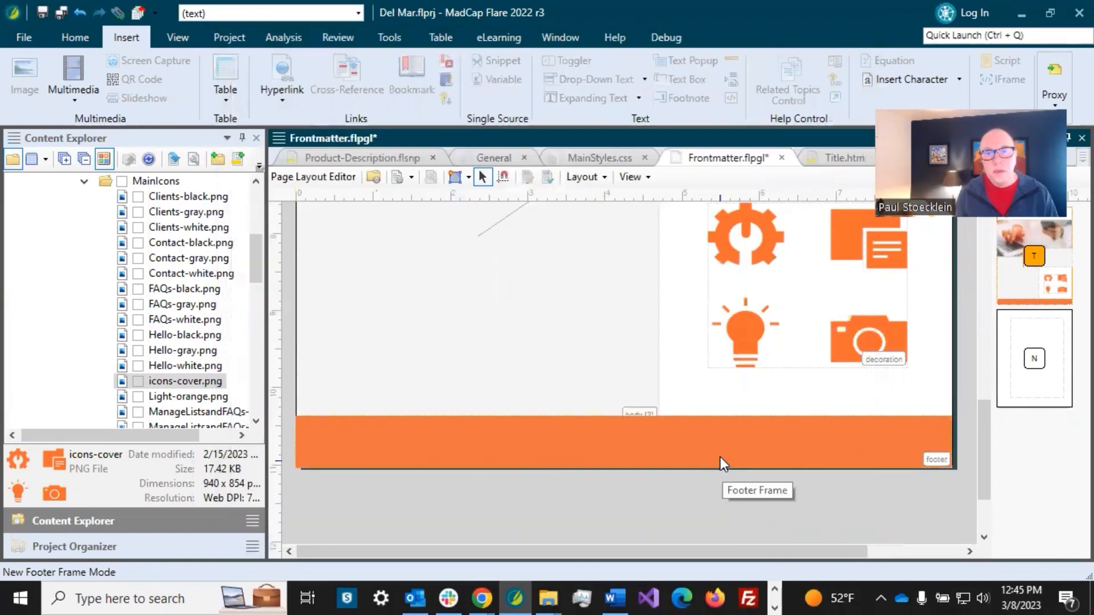
Step: Nudge the orange footer frame slightly down onto the page's bottom edge and save the Frontmatter page layout
{"action": "left_click", "coordinate": [720, 456]}
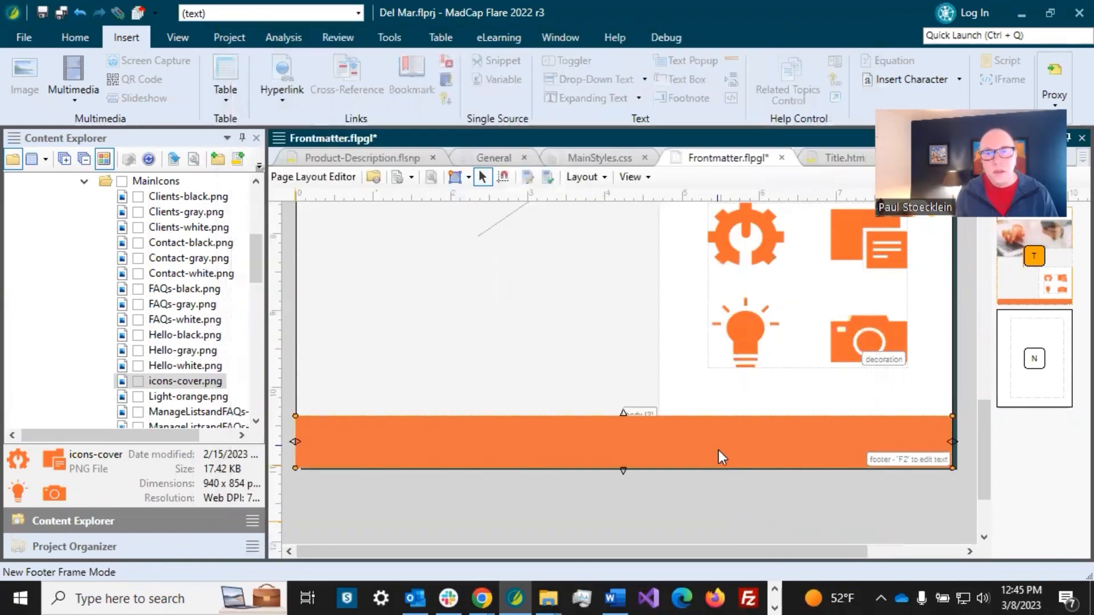
{"action": "left_click", "coordinate": [726, 499]}
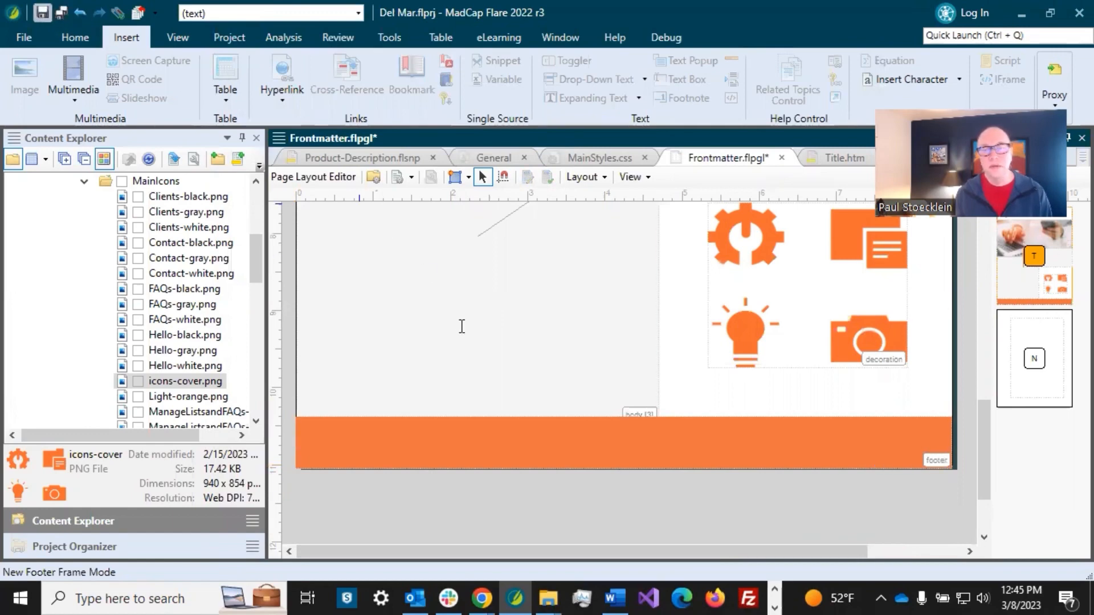
{"action": "key", "text": "ctrl+s"}
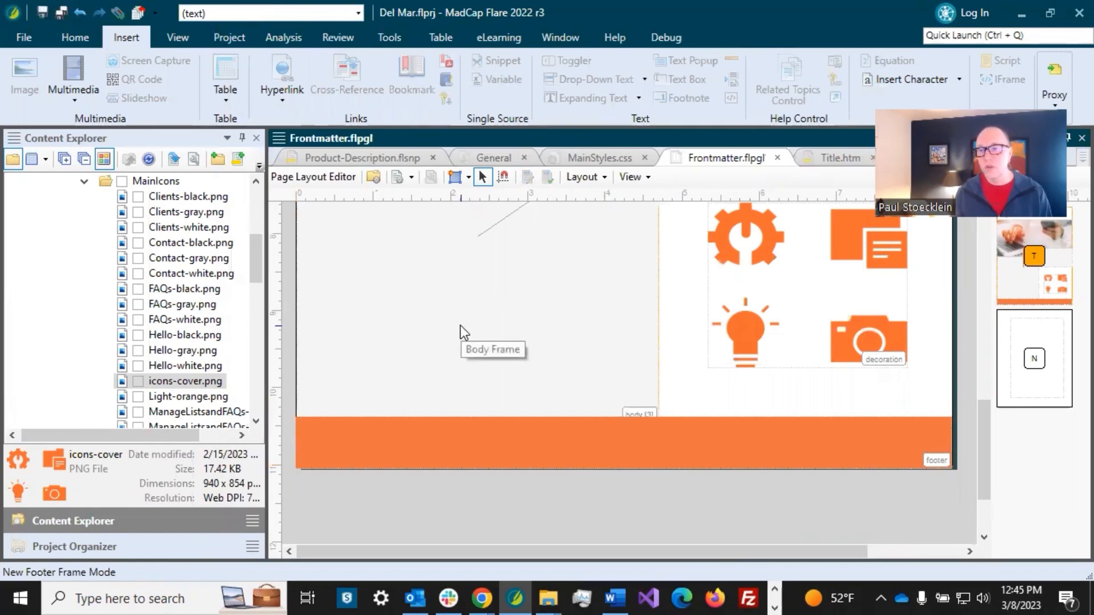
Step: Open the footer frame's contents for editing without a content template and enlarge the contents editing area
{"action": "left_click", "coordinate": [418, 442]}
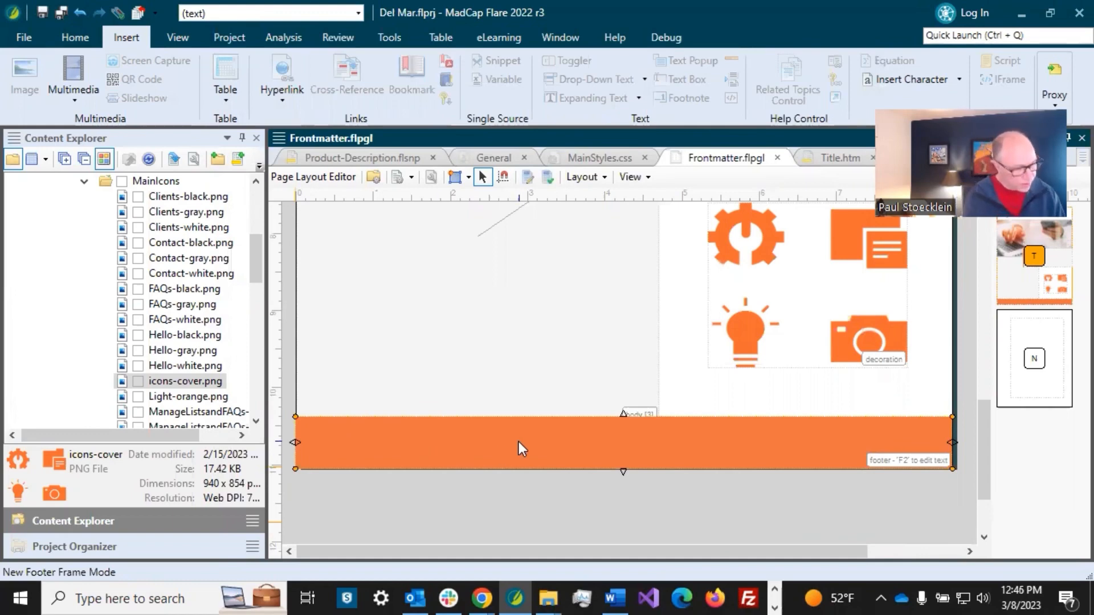
{"action": "key", "text": "F2"}
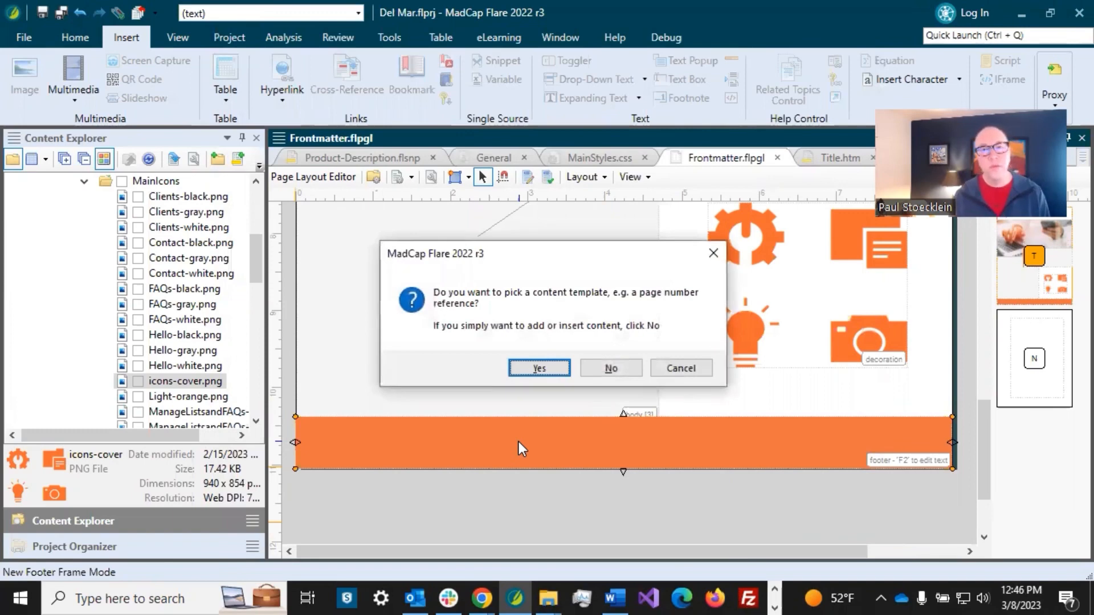
{"action": "left_click", "coordinate": [618, 366]}
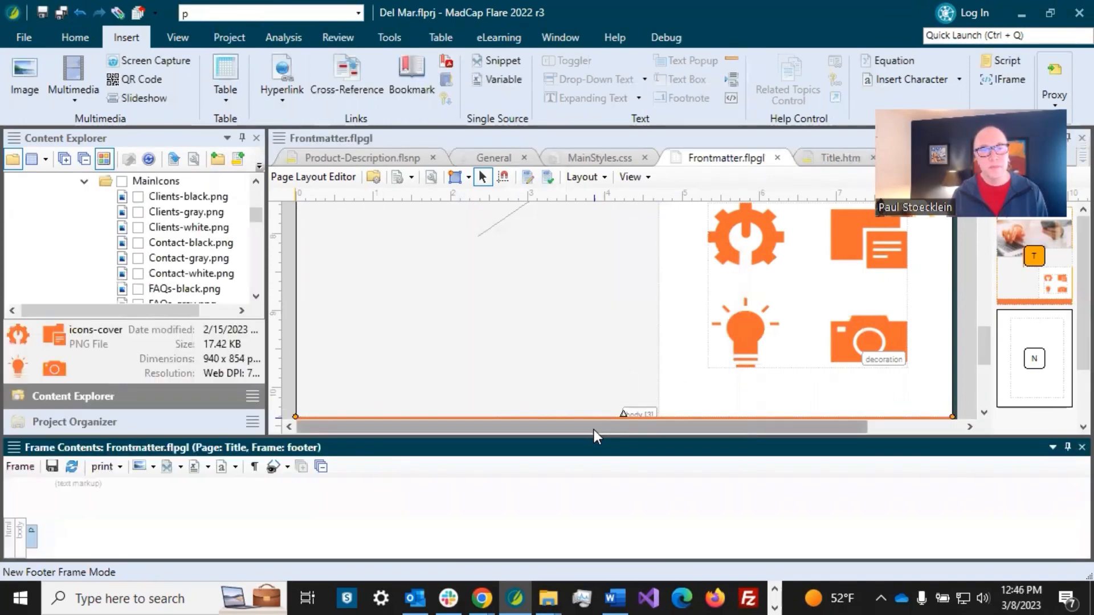
{"action": "left_click_drag", "start_coordinate": [597, 440], "coordinate": [593, 405]}
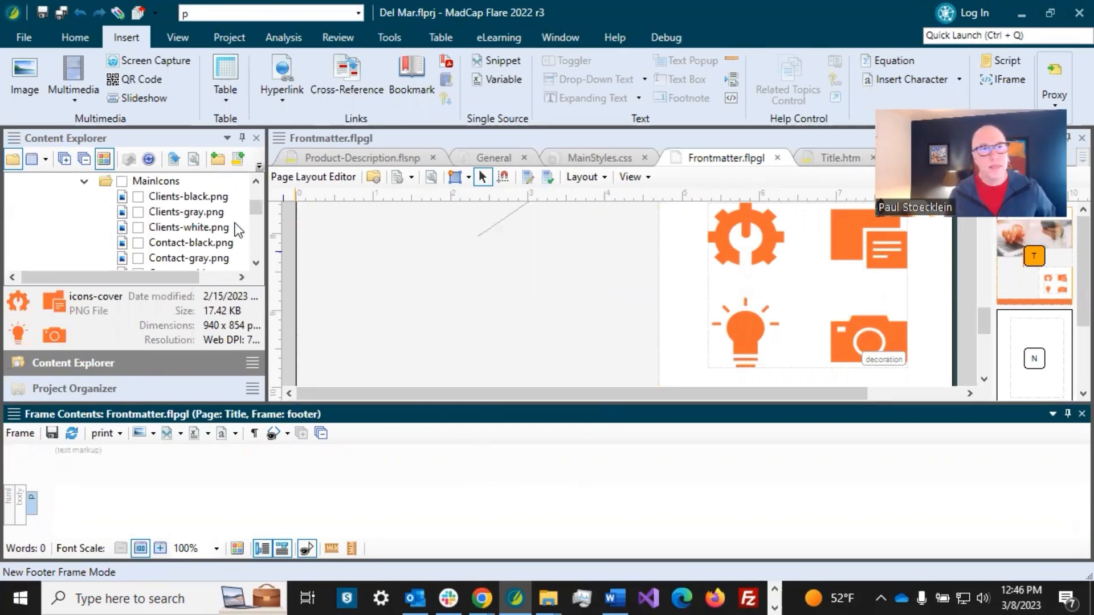
Step: Insert a table with two columns and one row into the footer frame's contents
{"action": "left_click", "coordinate": [436, 39]}
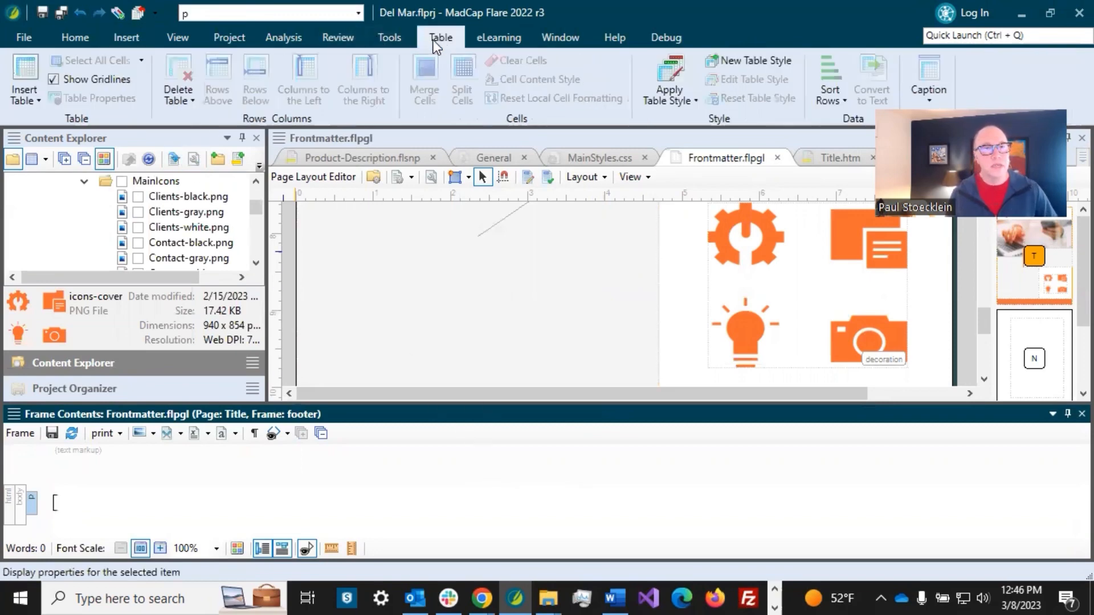
{"action": "left_click", "coordinate": [16, 98]}
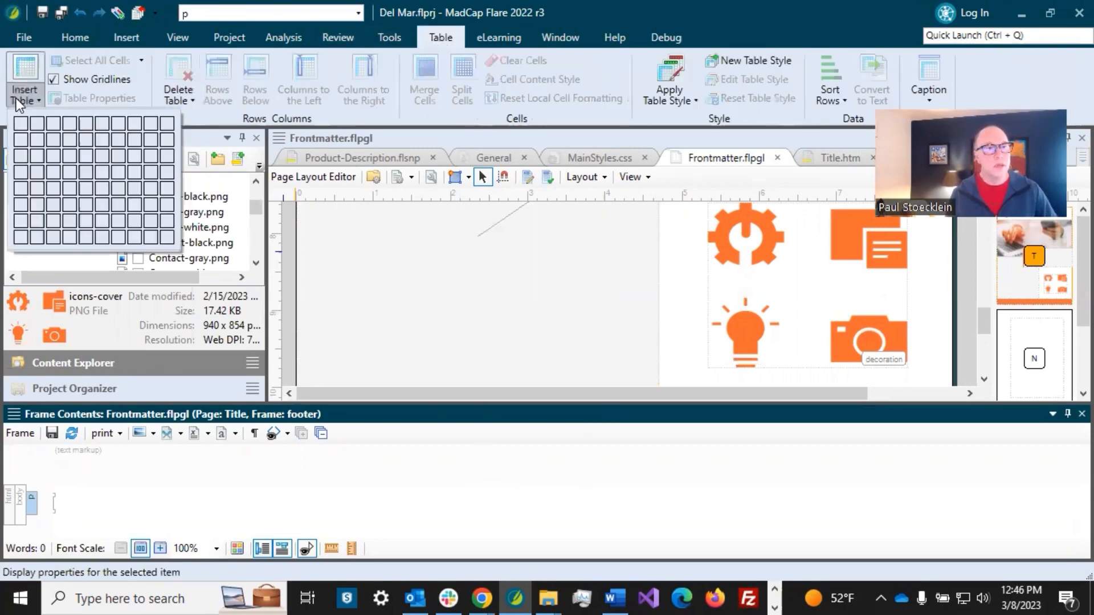
{"action": "left_click", "coordinate": [36, 124]}
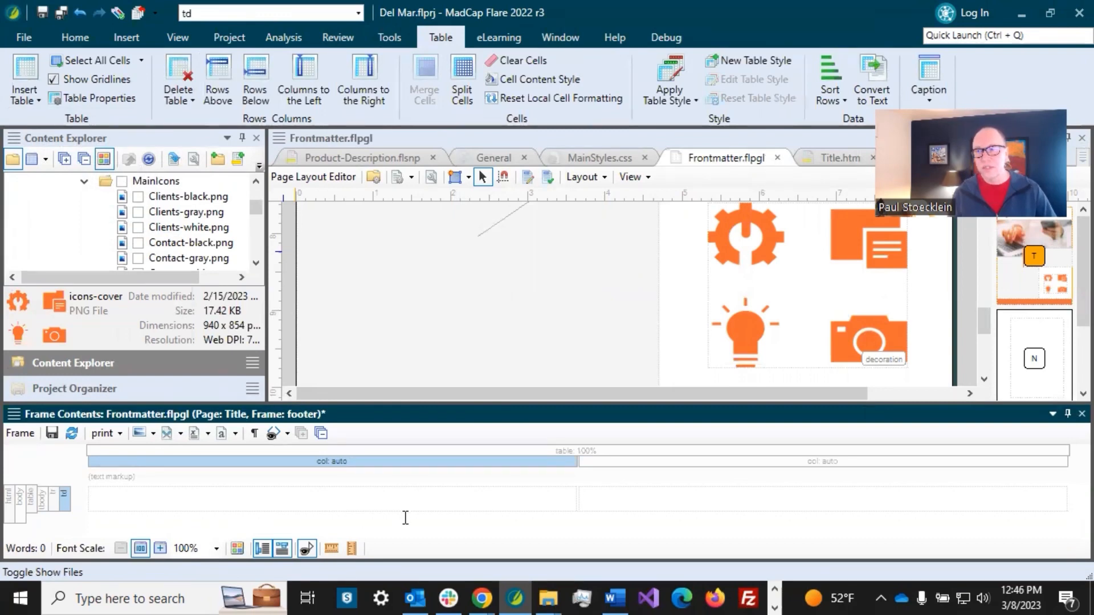
Step: Set the width of the footer table's first column to 70 percent
{"action": "right_click", "coordinate": [380, 465]}
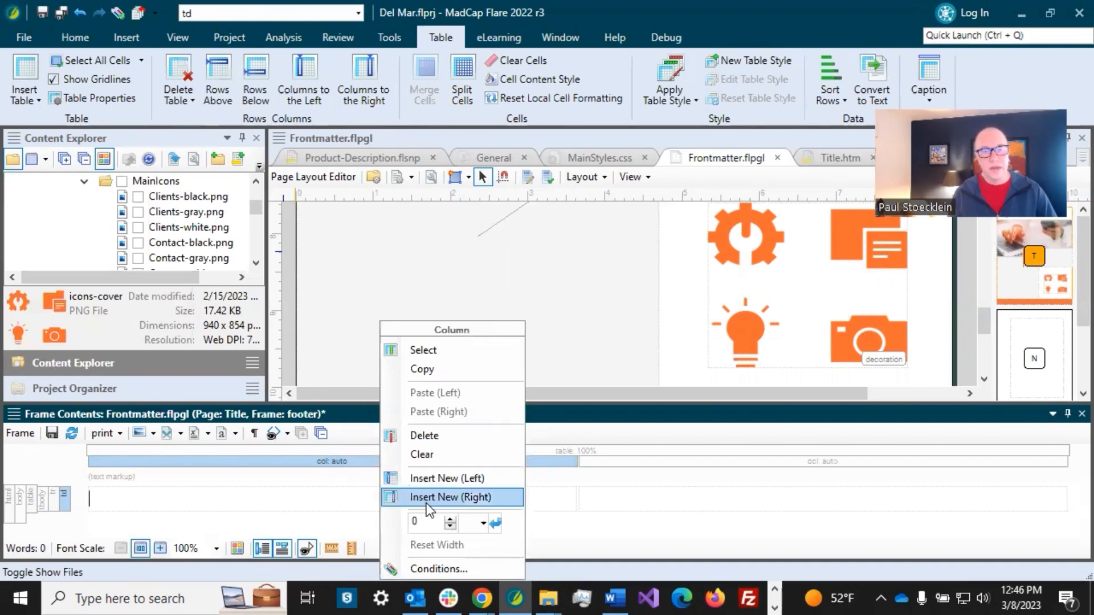
{"action": "left_click_drag", "start_coordinate": [429, 520], "coordinate": [404, 518]}
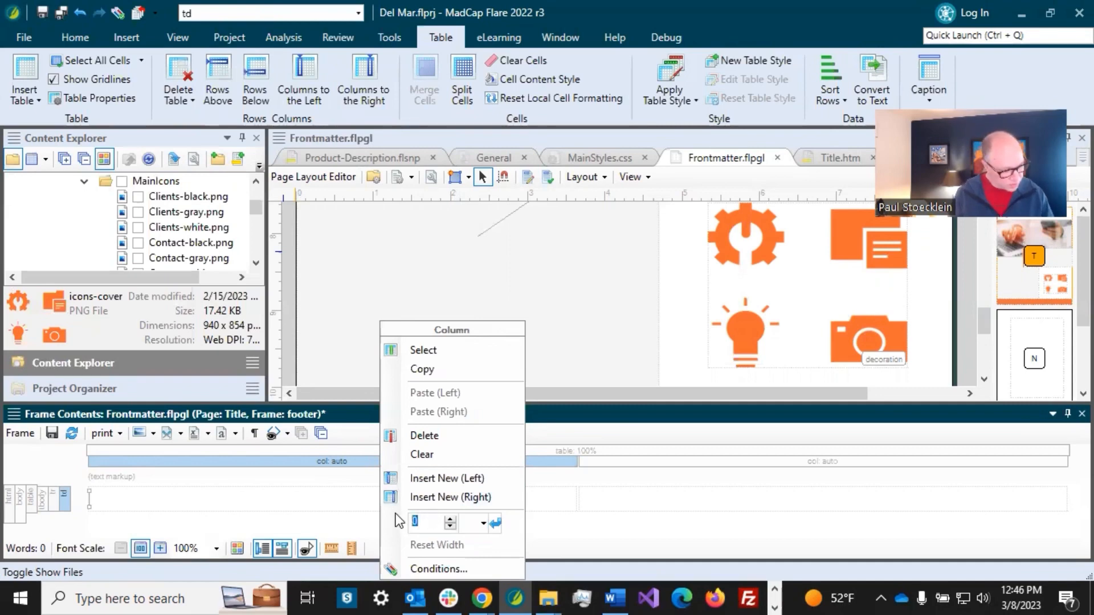
{"action": "type", "text": "70"}
{"action": "left_click", "coordinate": [483, 523]}
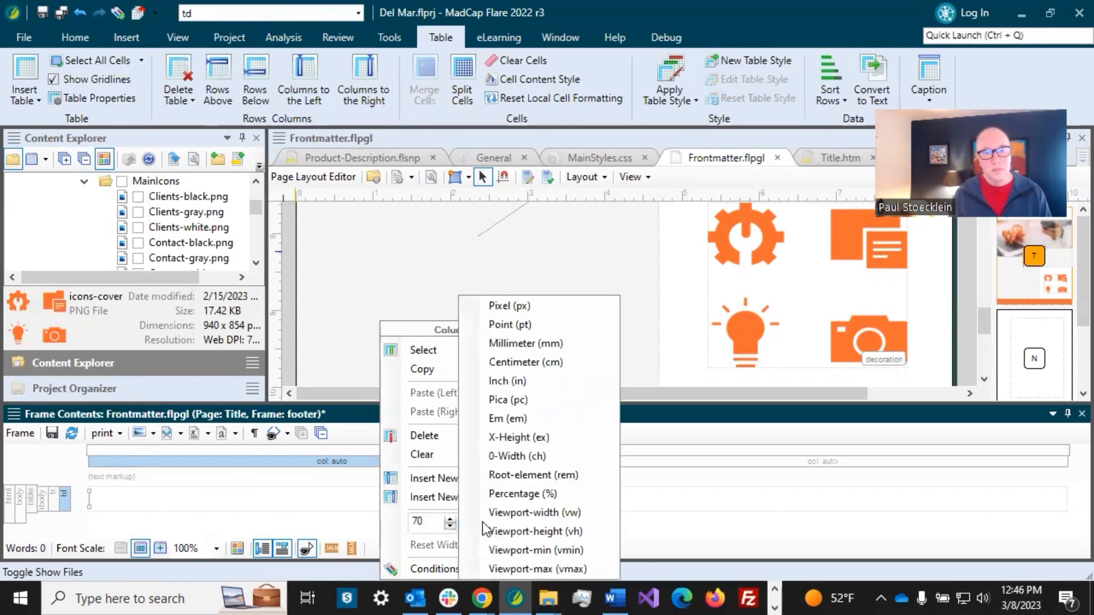
{"action": "left_click", "coordinate": [512, 492]}
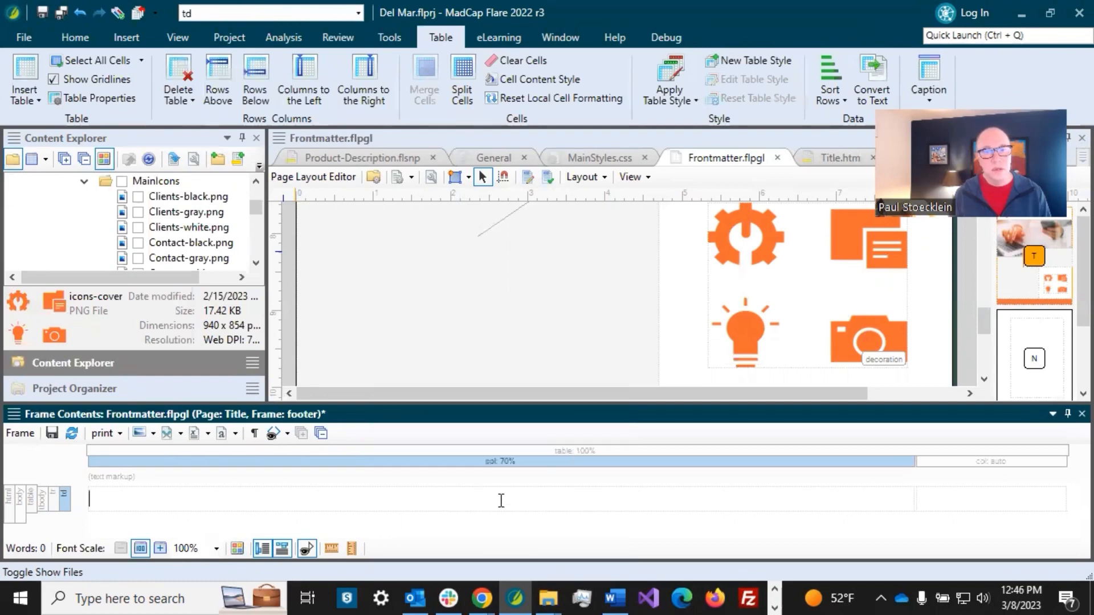
Step: Set the width of the footer table's second column to 30 percent
{"action": "right_click", "coordinate": [981, 463]}
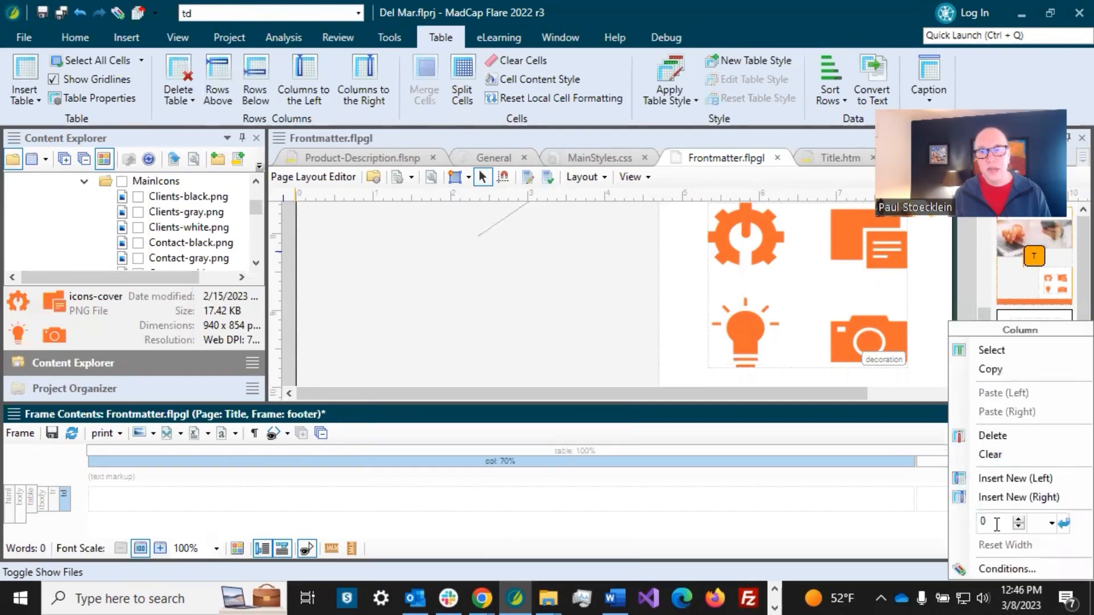
{"action": "type", "text": "30"}
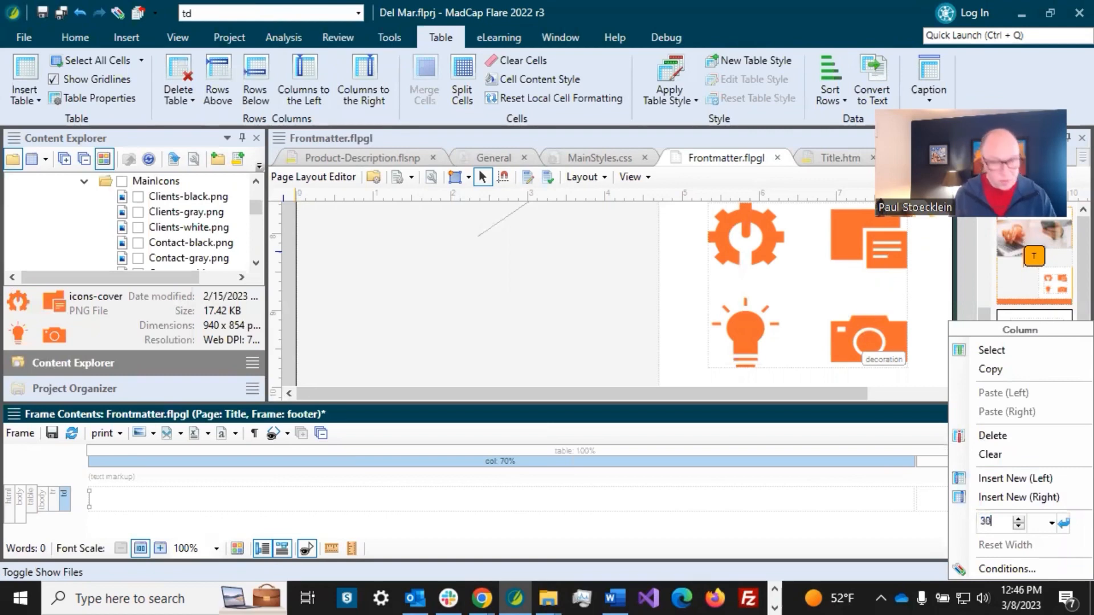
{"action": "left_click", "coordinate": [1050, 529]}
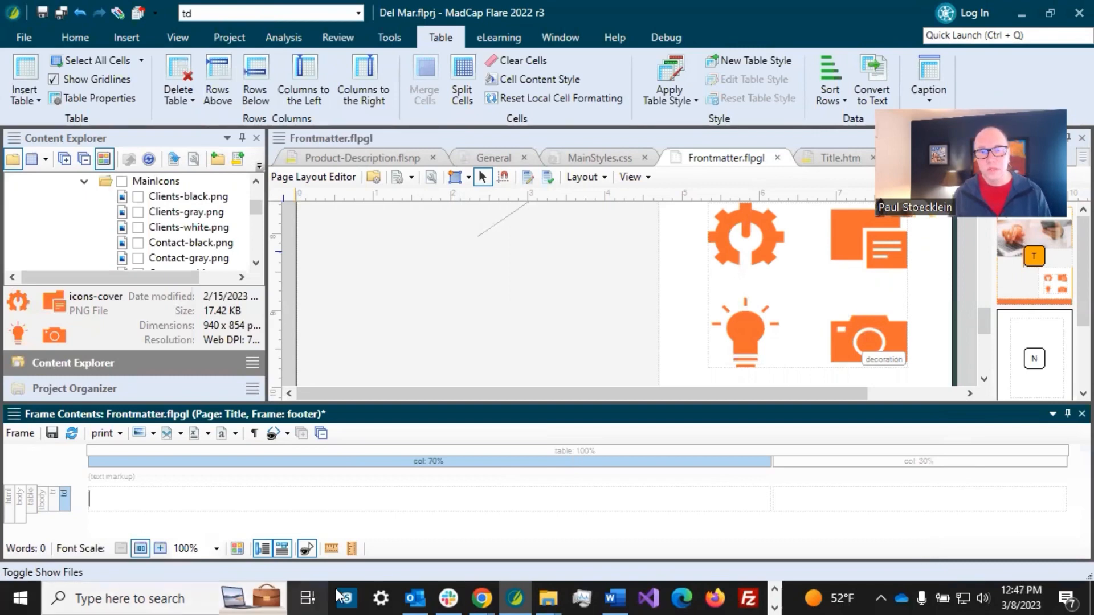
Step: Apply the p cell content style to both cells of the footer table
{"action": "left_click", "coordinate": [662, 499]}
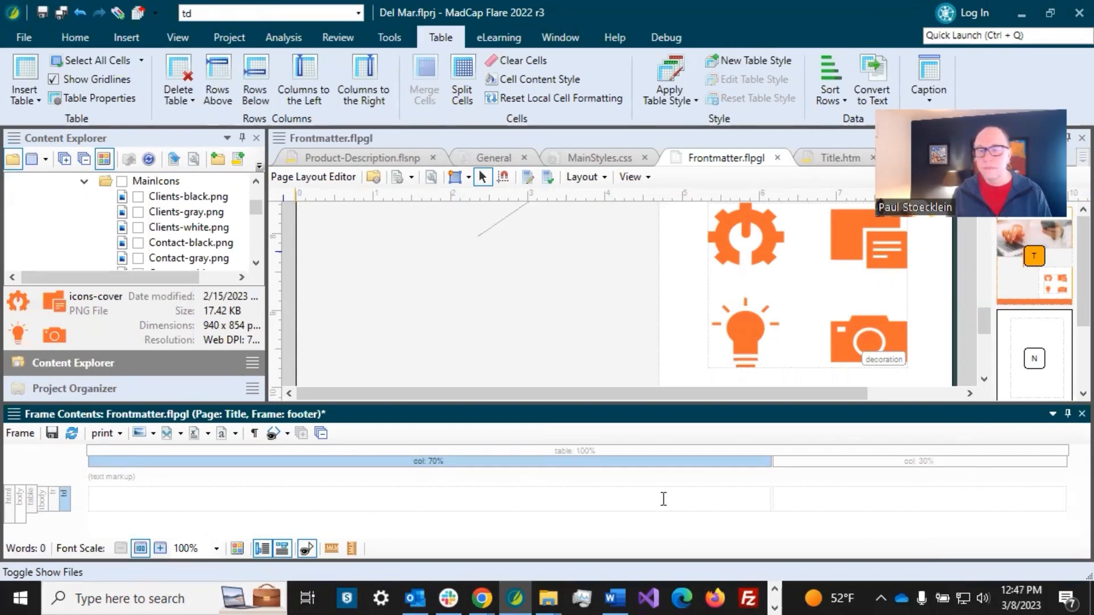
{"action": "left_click_drag", "start_coordinate": [680, 498], "coordinate": [808, 502]}
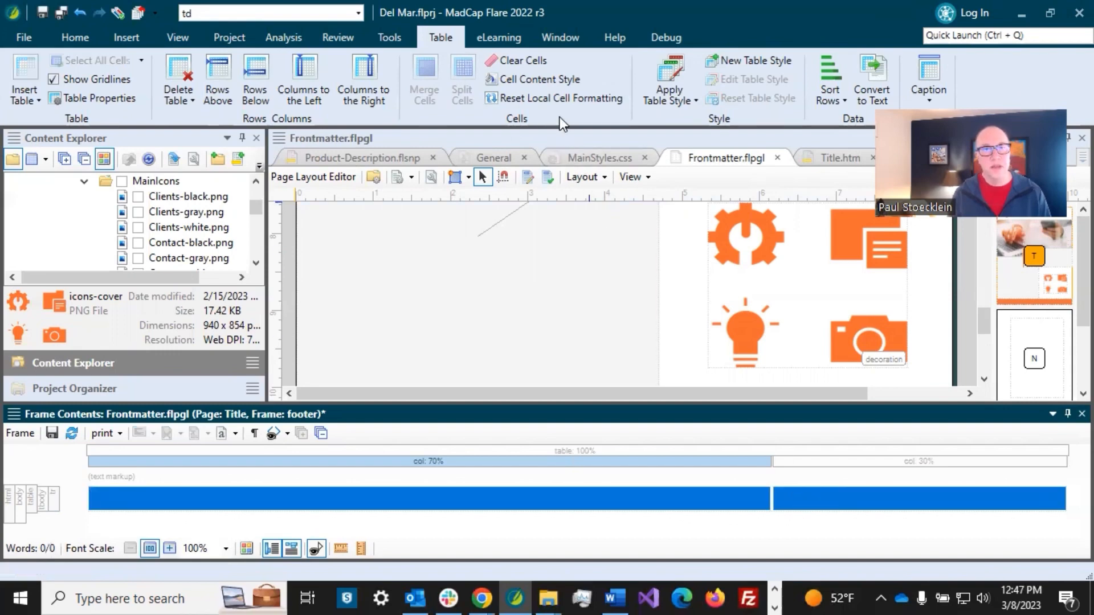
{"action": "left_click", "coordinate": [555, 78]}
{"action": "left_click_drag", "start_coordinate": [655, 257], "coordinate": [655, 303]}
{"action": "left_click", "coordinate": [532, 261]}
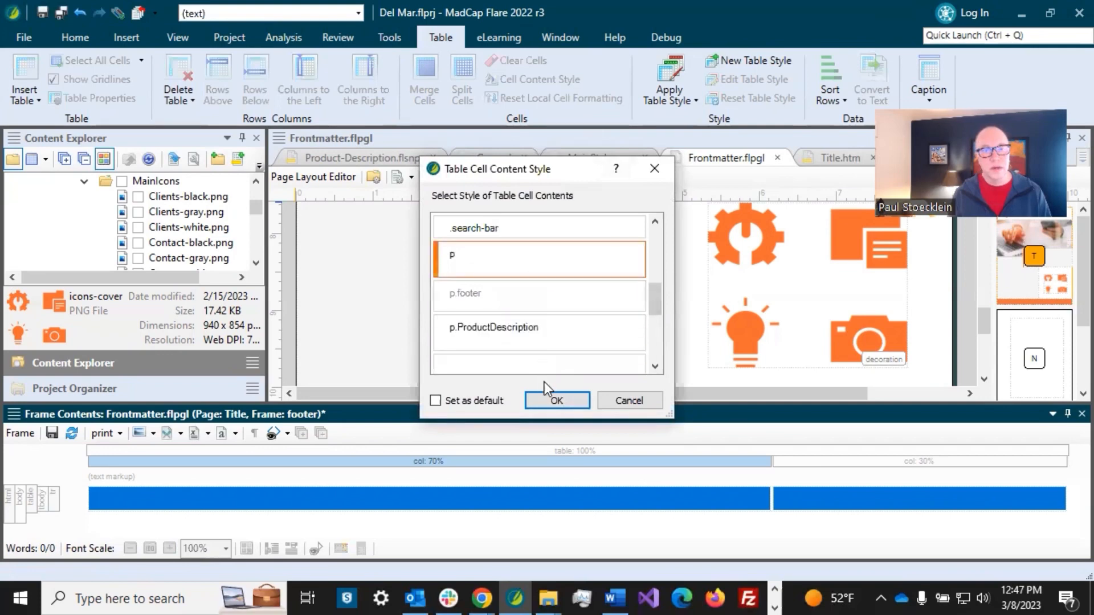
{"action": "left_click", "coordinate": [552, 399]}
Step: Insert the General set's CompanyName variable into the first footer table cell, followed by a | separator
{"action": "left_click", "coordinate": [292, 504]}
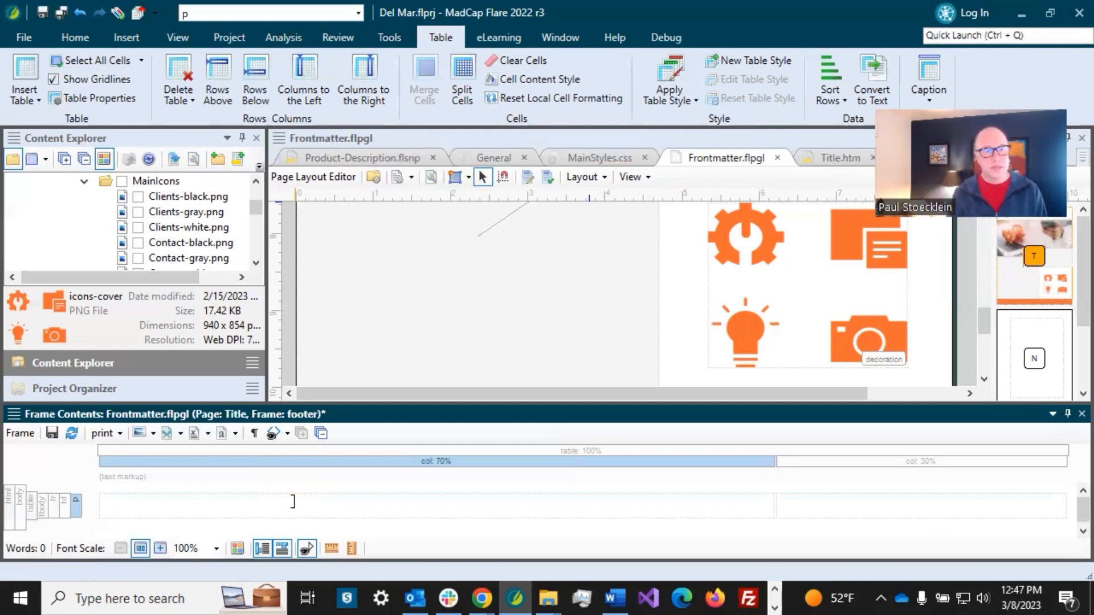
{"action": "left_click", "coordinate": [194, 433]}
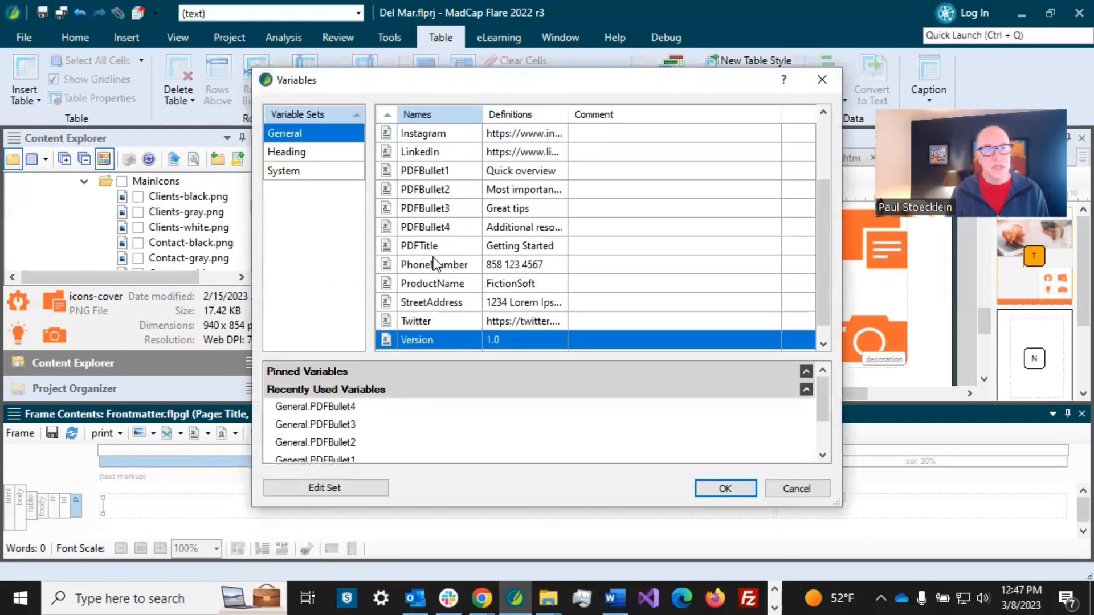
{"action": "scroll", "coordinate": [433, 258], "scroll_direction": "up", "scroll_amount": 2}
{"action": "left_click", "coordinate": [447, 152]}
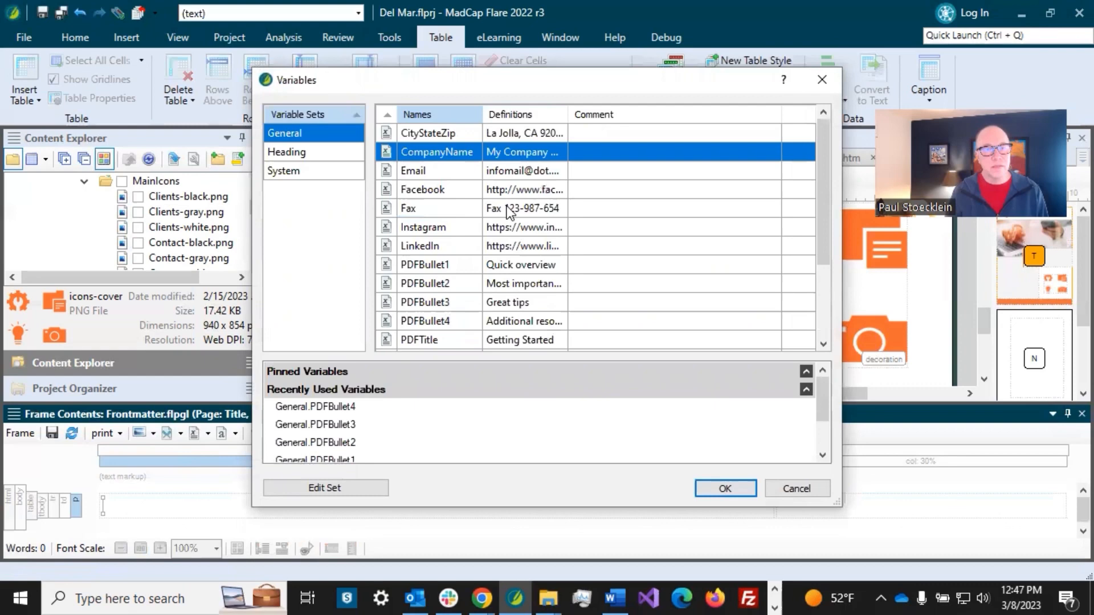
{"action": "left_click", "coordinate": [724, 488]}
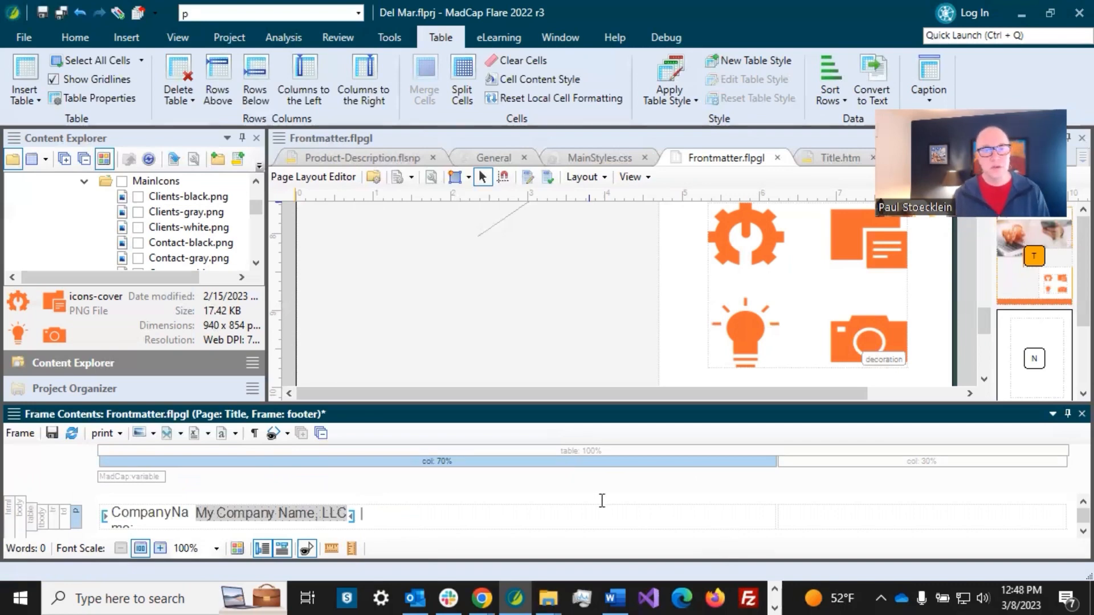
Step: Add the General set's ProductName variable after the separator in the first footer cell and save all files
{"action": "left_click", "coordinate": [194, 434]}
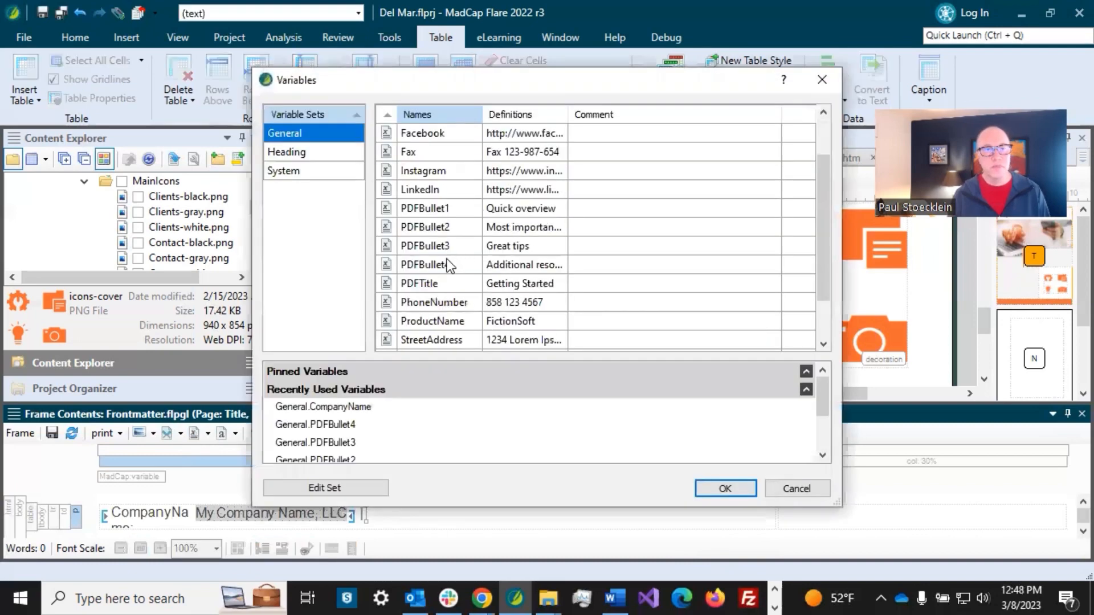
{"action": "scroll", "coordinate": [447, 258], "scroll_direction": "down", "scroll_amount": 1}
{"action": "left_click", "coordinate": [431, 322]}
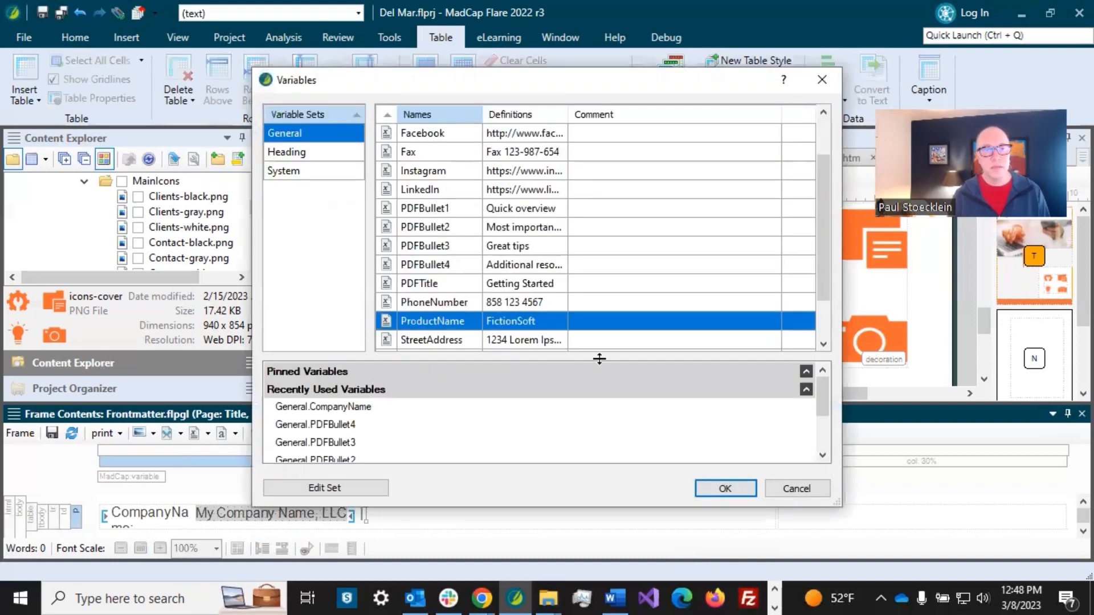
{"action": "left_click", "coordinate": [724, 488]}
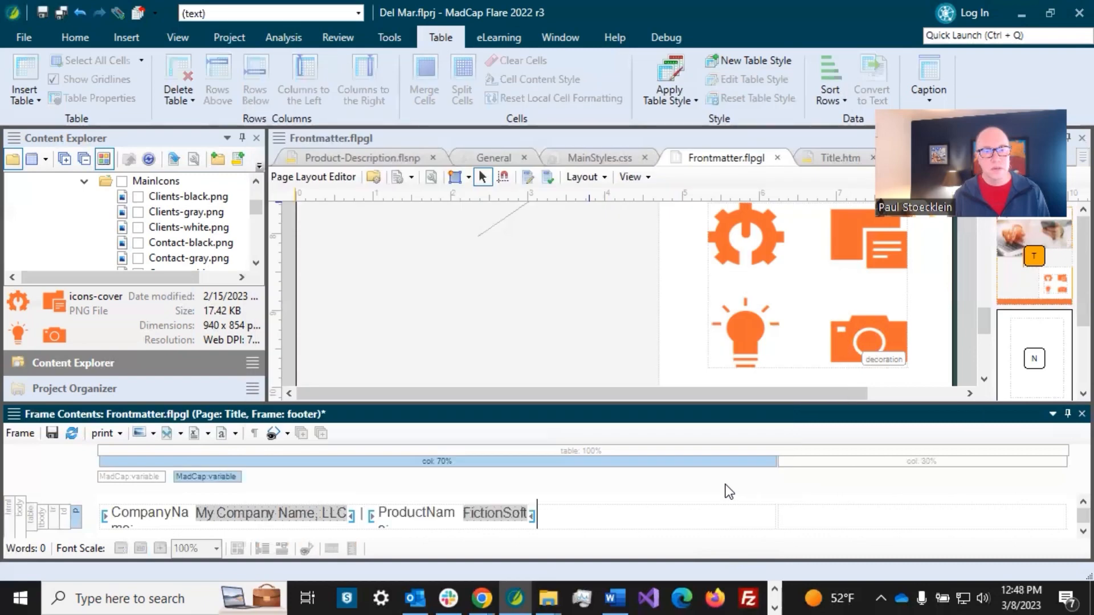
{"action": "left_click", "coordinate": [60, 13]}
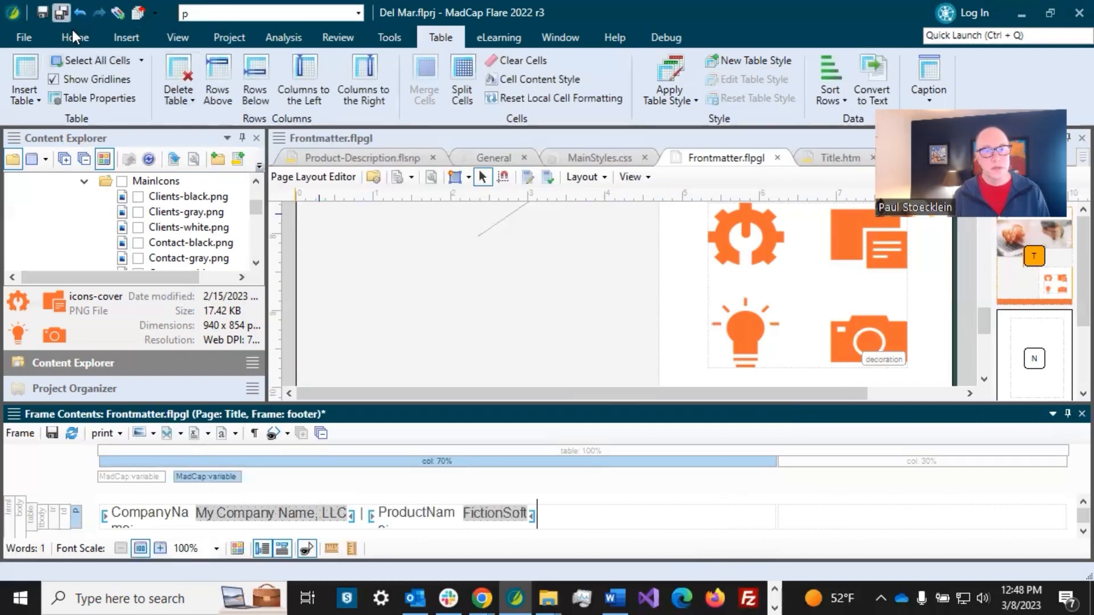
Step: Insert the PlaceholderLogo-white.png image into the second footer table cell, save all files and check the footer on the page
{"action": "left_click", "coordinate": [831, 517]}
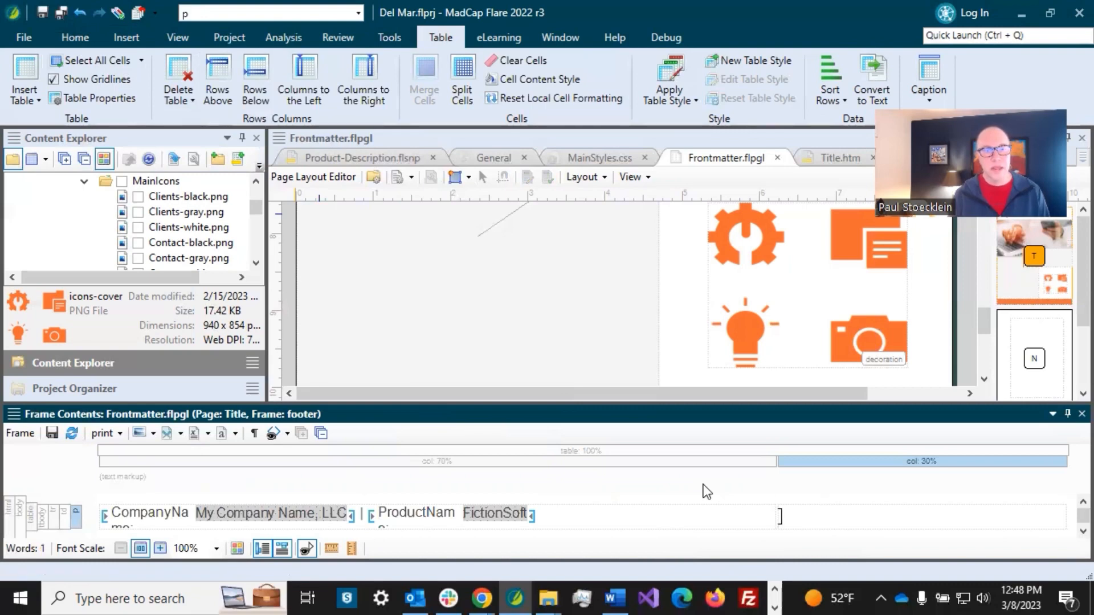
{"action": "left_click", "coordinate": [163, 460]}
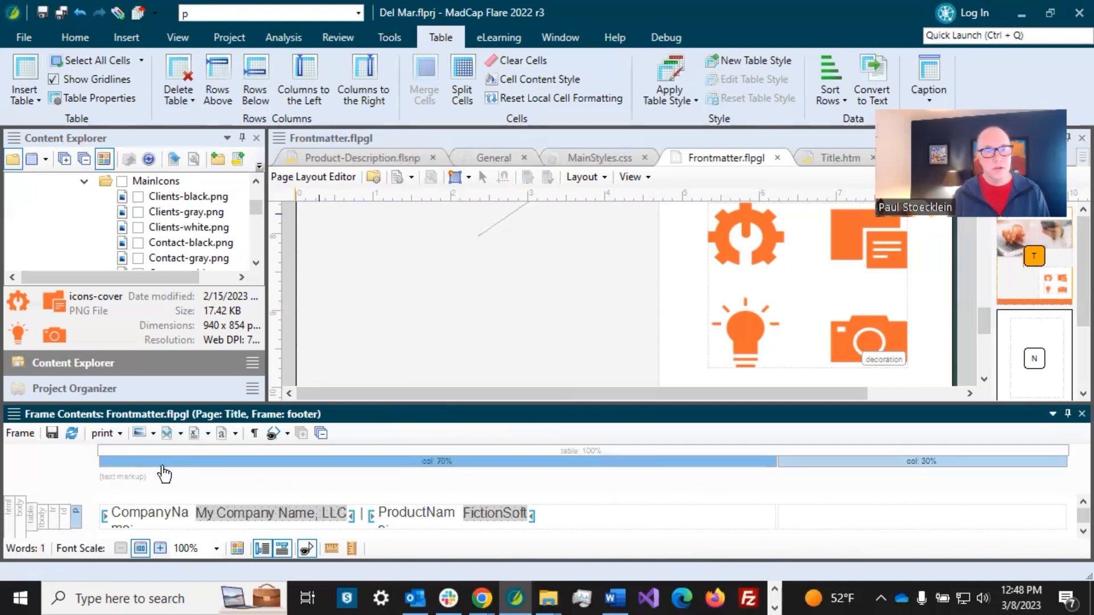
{"action": "left_click", "coordinate": [139, 433]}
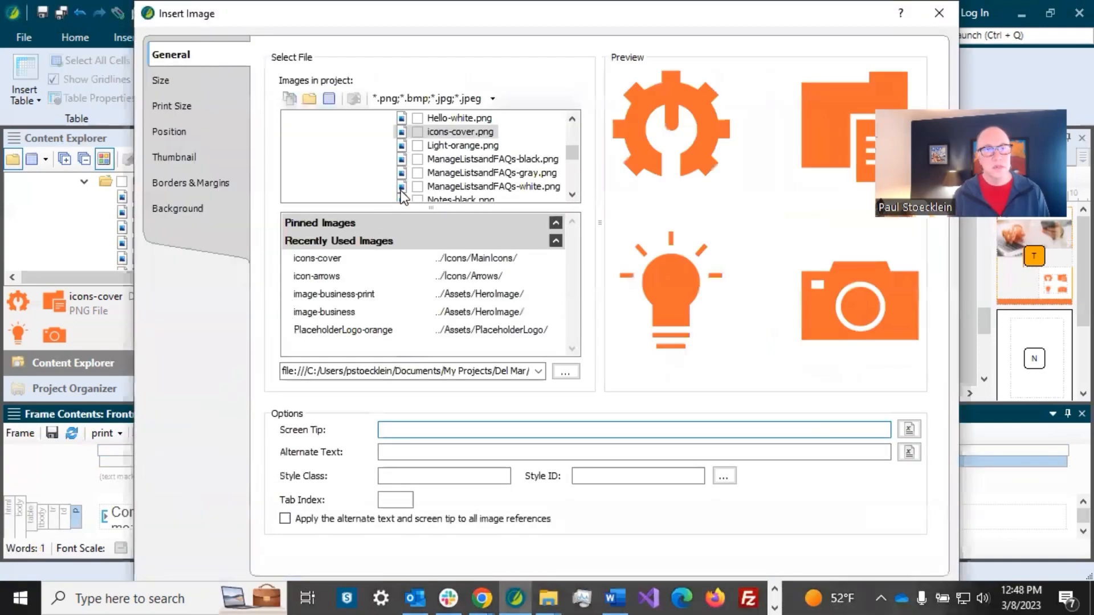
{"action": "scroll", "coordinate": [423, 169], "scroll_direction": "up", "scroll_amount": 4}
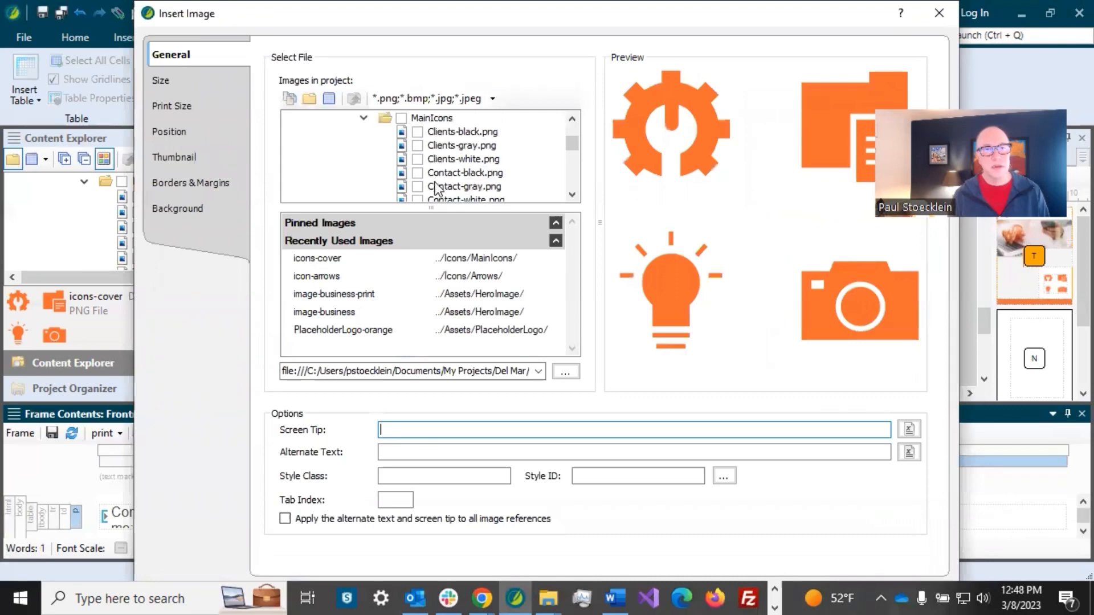
{"action": "scroll", "coordinate": [435, 188], "scroll_direction": "up", "scroll_amount": 2}
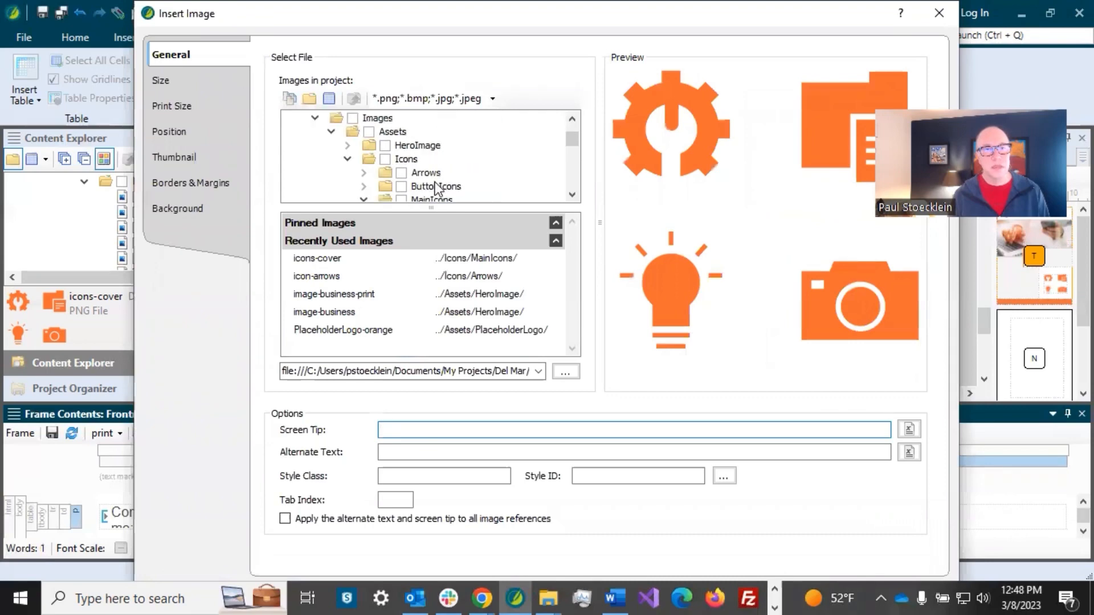
{"action": "left_click", "coordinate": [348, 159]}
{"action": "scroll", "coordinate": [351, 176], "scroll_direction": "down", "scroll_amount": 1}
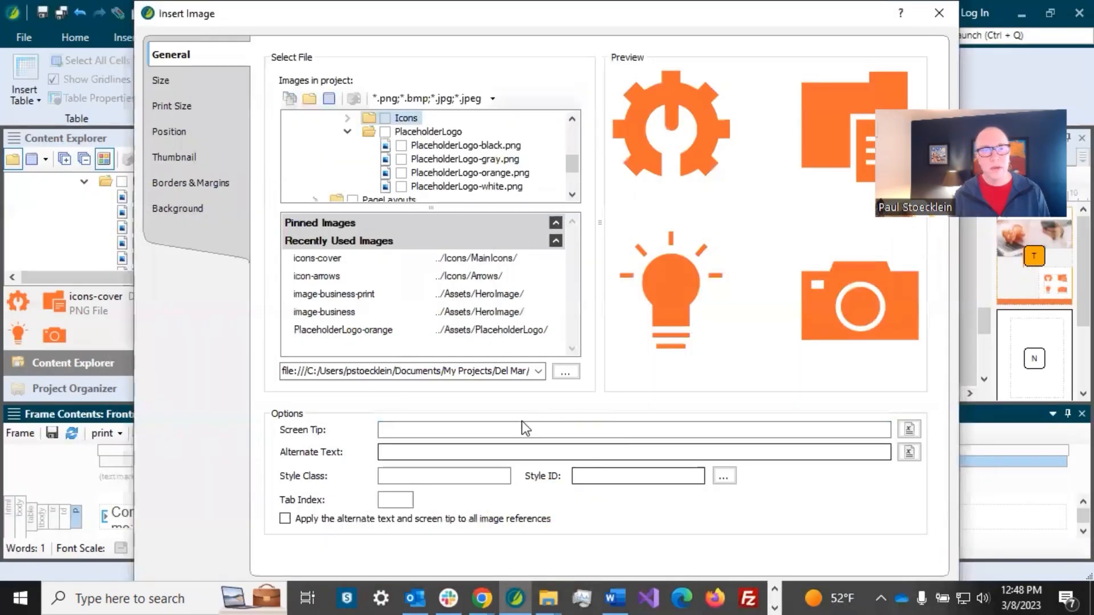
{"action": "left_click", "coordinate": [446, 187]}
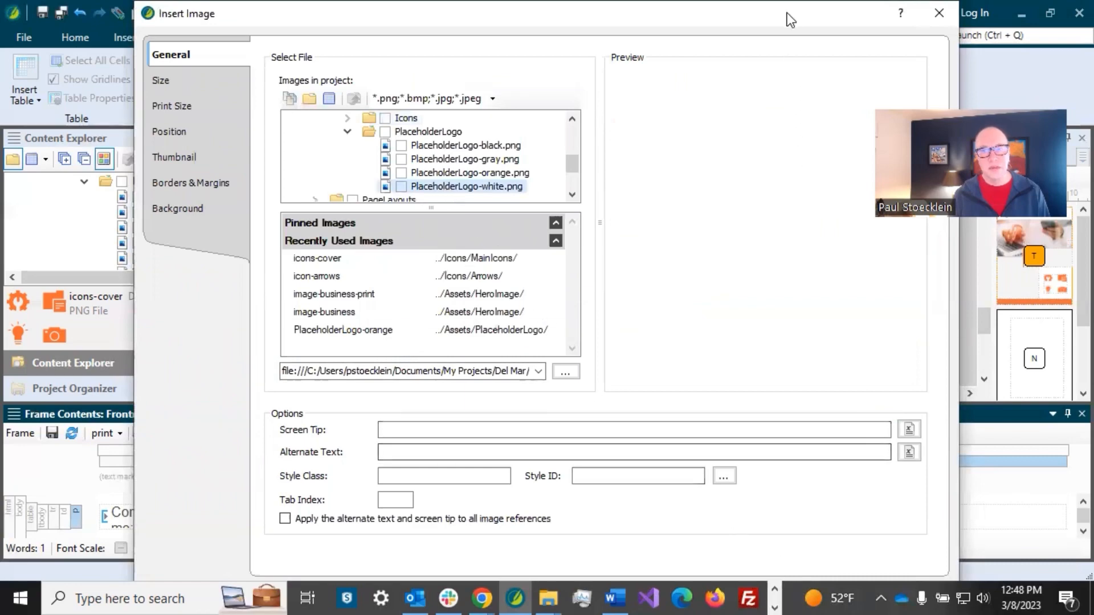
{"action": "mouse_move", "coordinate": [784, 10]}
{"action": "left_mouse_down"}
{"action": "mouse_move", "coordinate": [778, 76]}
{"action": "mouse_move", "coordinate": [773, 28]}
{"action": "left_mouse_up"}
{"action": "left_click", "coordinate": [843, 562]}
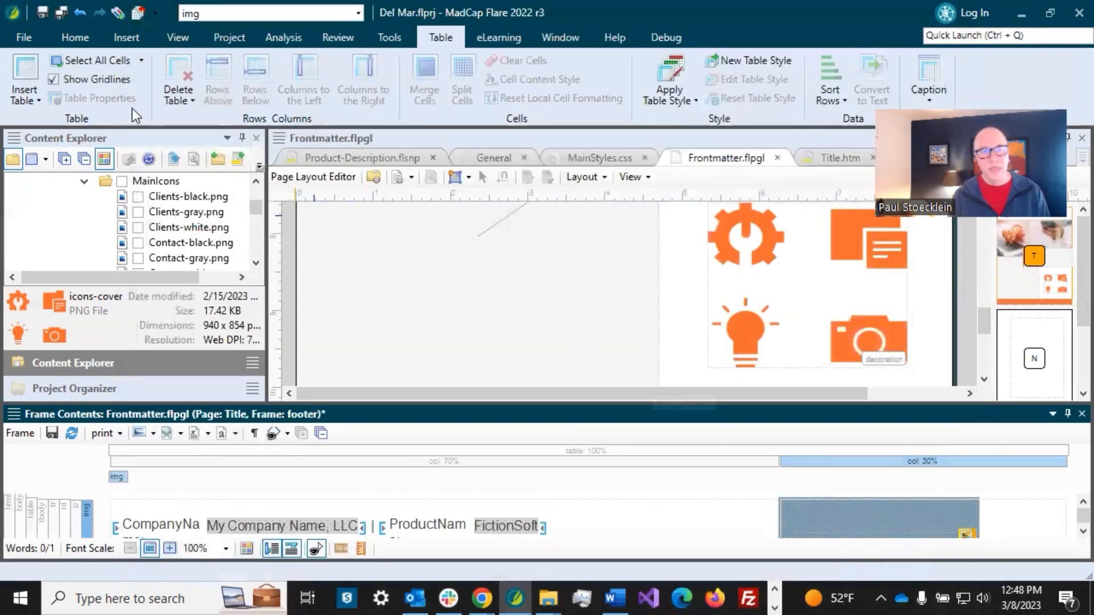
{"action": "left_click", "coordinate": [55, 12]}
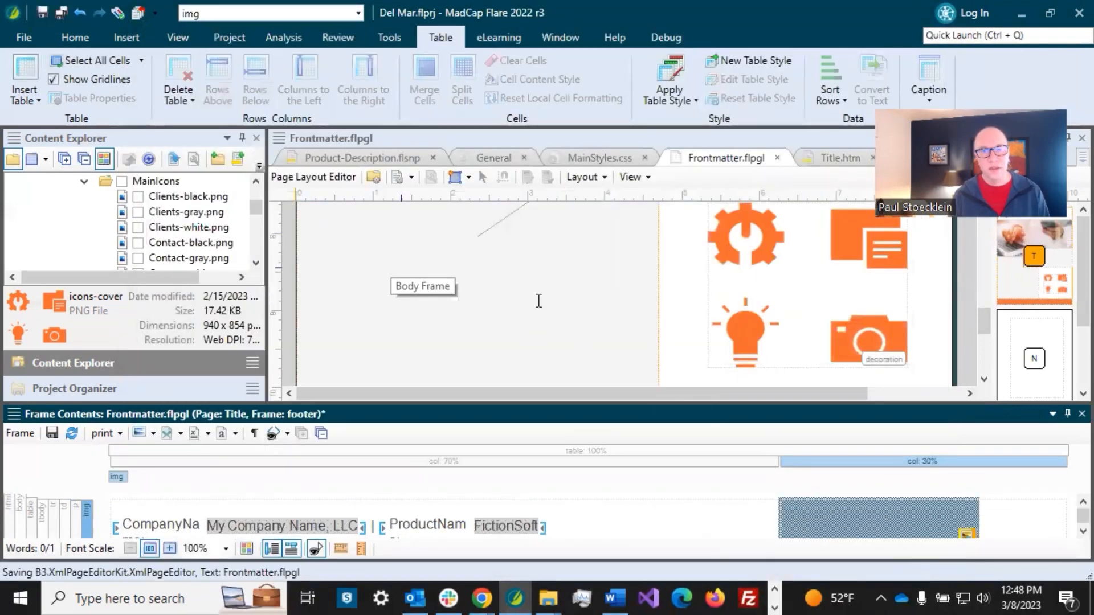
{"action": "scroll", "coordinate": [539, 300], "scroll_direction": "down", "scroll_amount": 3}
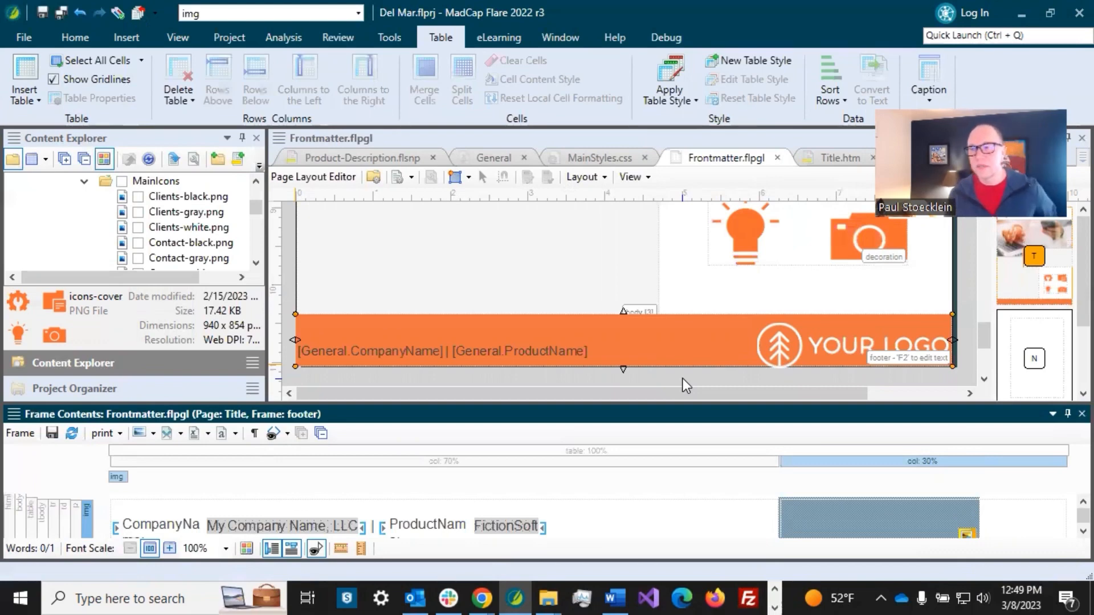
Step: Review the print-medium properties of the p.FooterContentLeft and p.FooterContentRight styles in MainStyles.css
{"action": "left_click", "coordinate": [597, 158]}
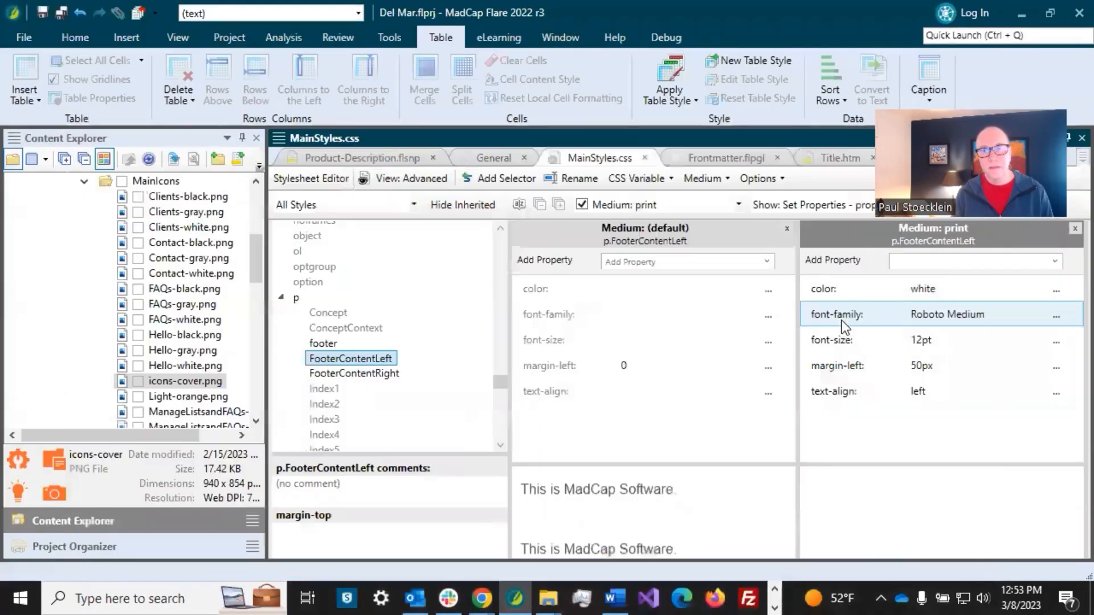
{"action": "left_click", "coordinate": [951, 366]}
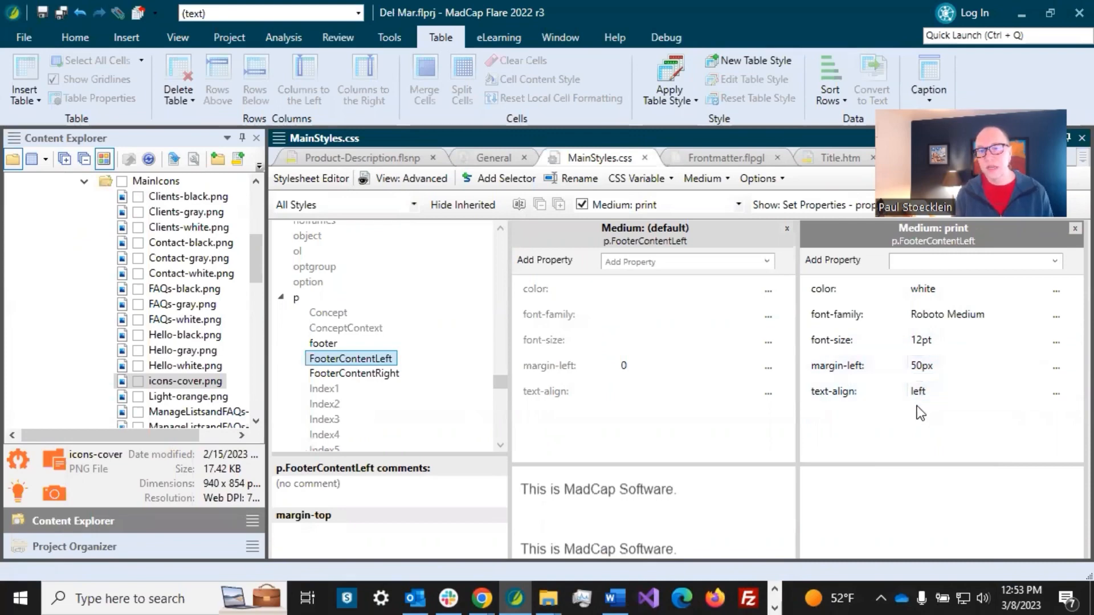
{"action": "left_click", "coordinate": [356, 373]}
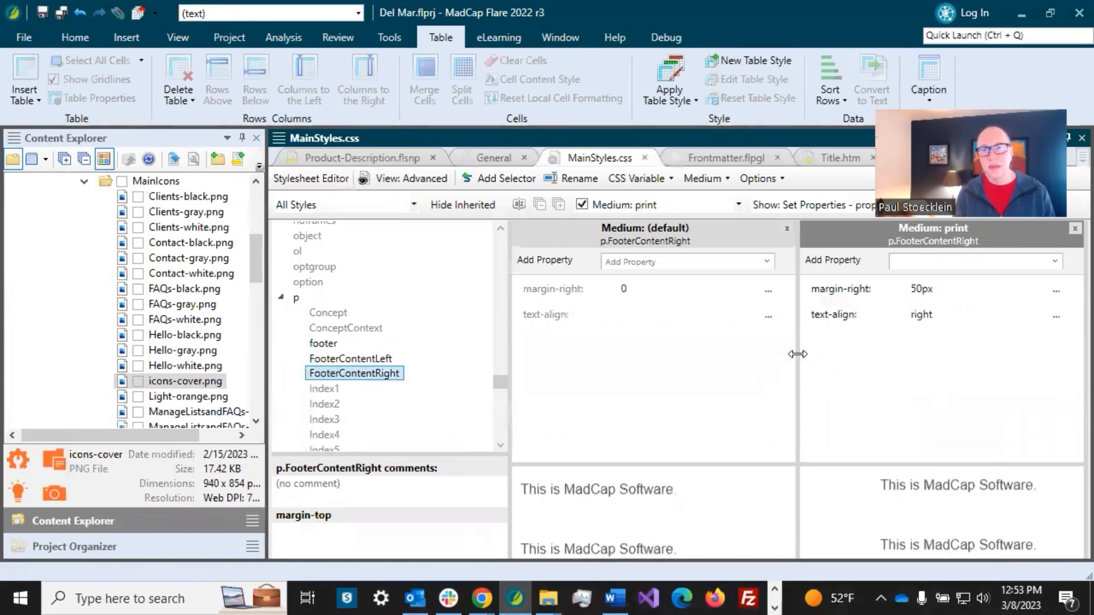
{"action": "left_click", "coordinate": [929, 298]}
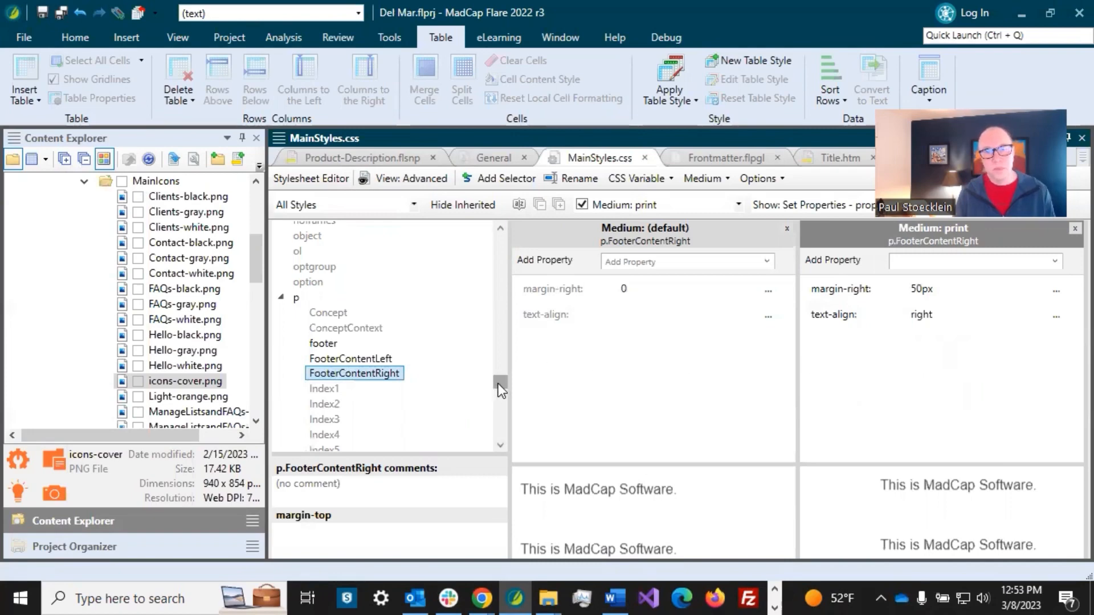
Step: Review the print-medium properties of the span.FooterTextLight and img.FooterLogo styles, comparing the footer fonts with the PDF mockup specs
{"action": "left_click_drag", "start_coordinate": [497, 384], "coordinate": [498, 422]}
{"action": "left_click", "coordinate": [285, 360]}
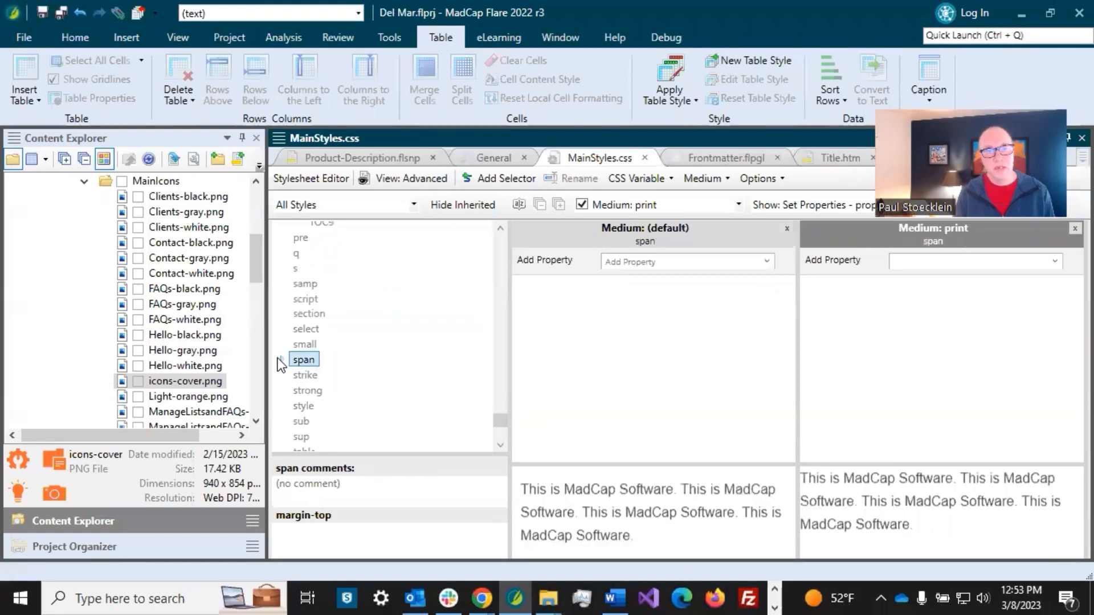
{"action": "left_click", "coordinate": [280, 359]}
{"action": "left_click", "coordinate": [343, 311]}
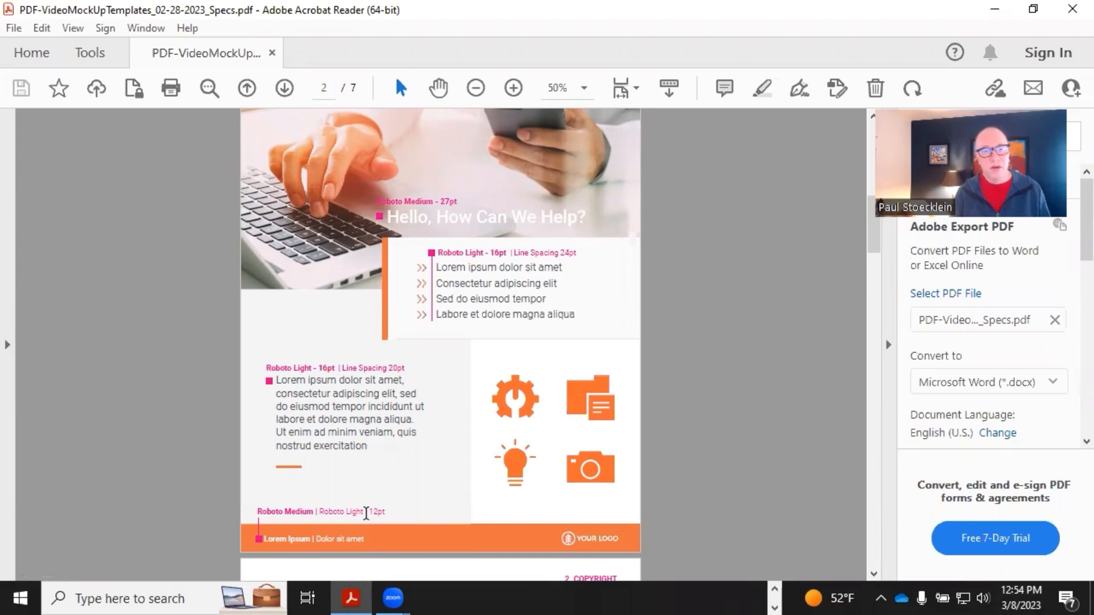
{"action": "left_click", "coordinate": [996, 13]}
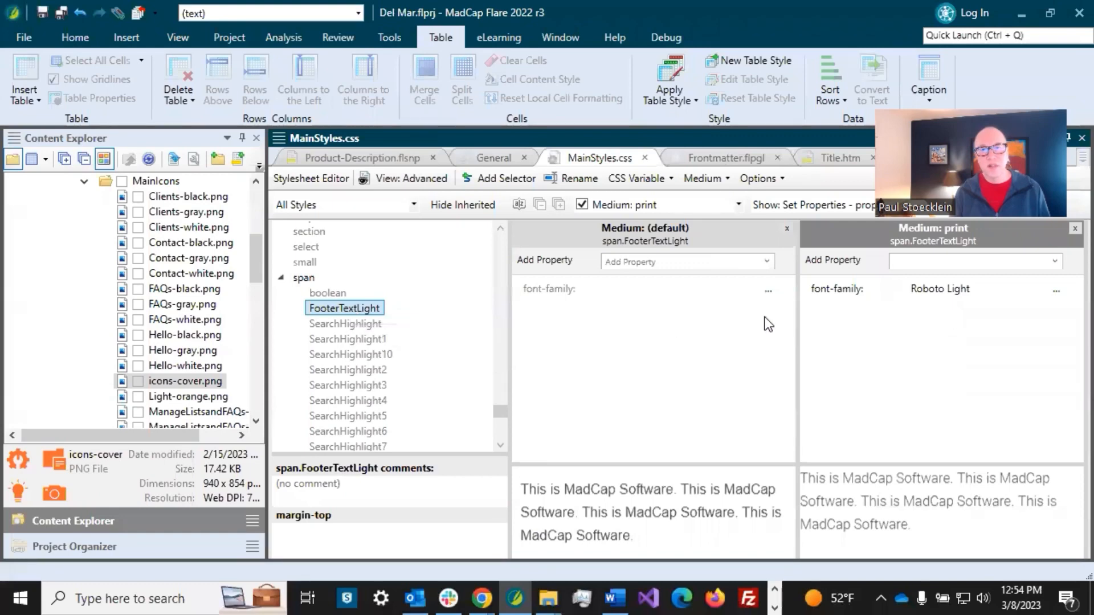
{"action": "left_click", "coordinate": [971, 291]}
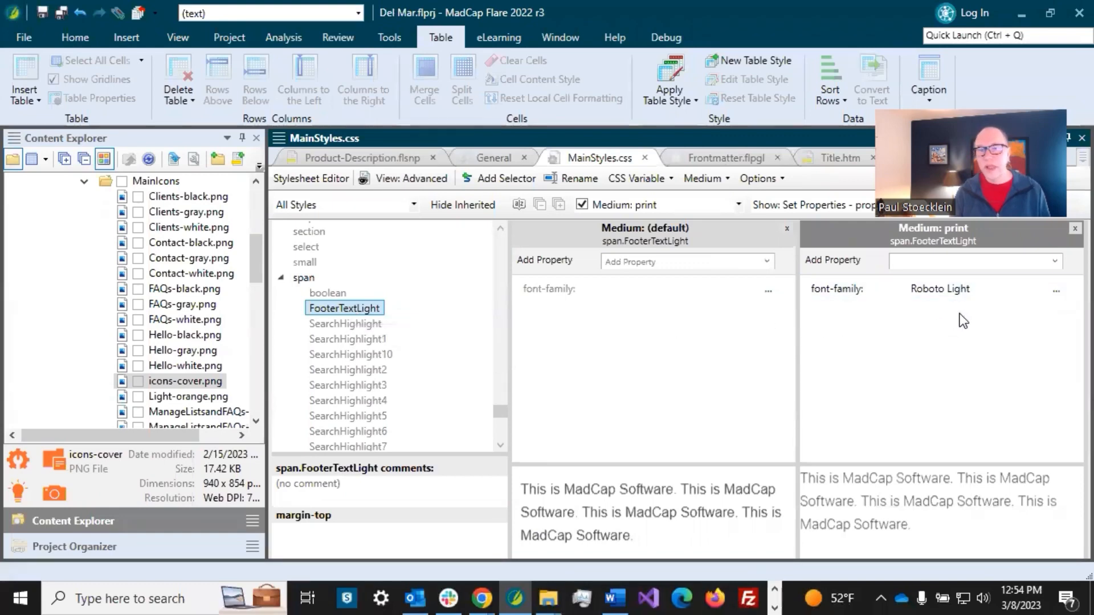
{"action": "left_click_drag", "start_coordinate": [504, 416], "coordinate": [497, 283]}
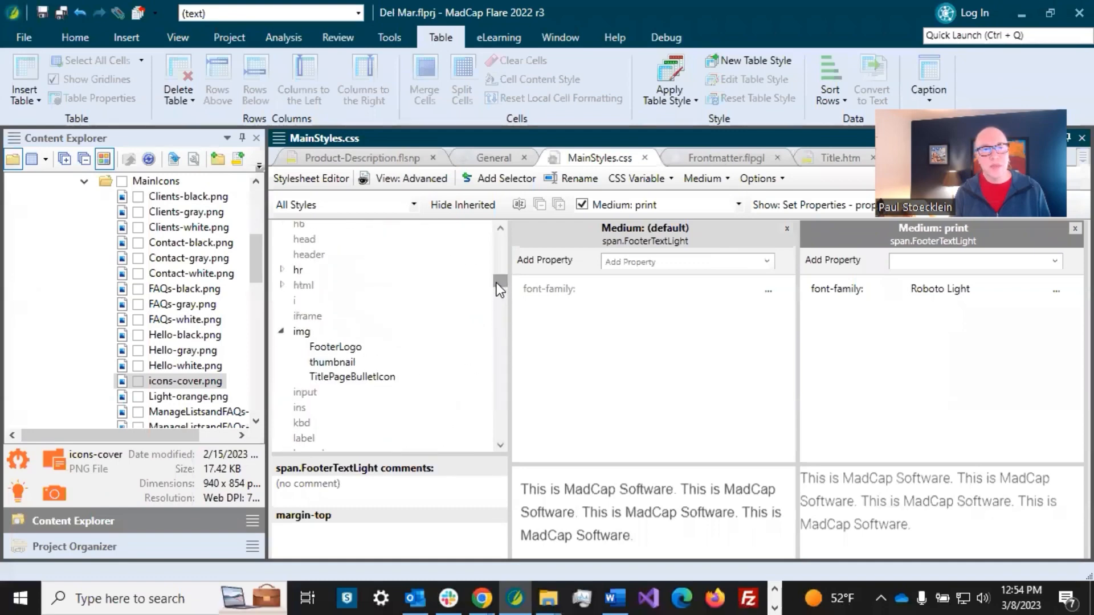
{"action": "left_click", "coordinate": [317, 331]}
{"action": "left_click", "coordinate": [334, 347]}
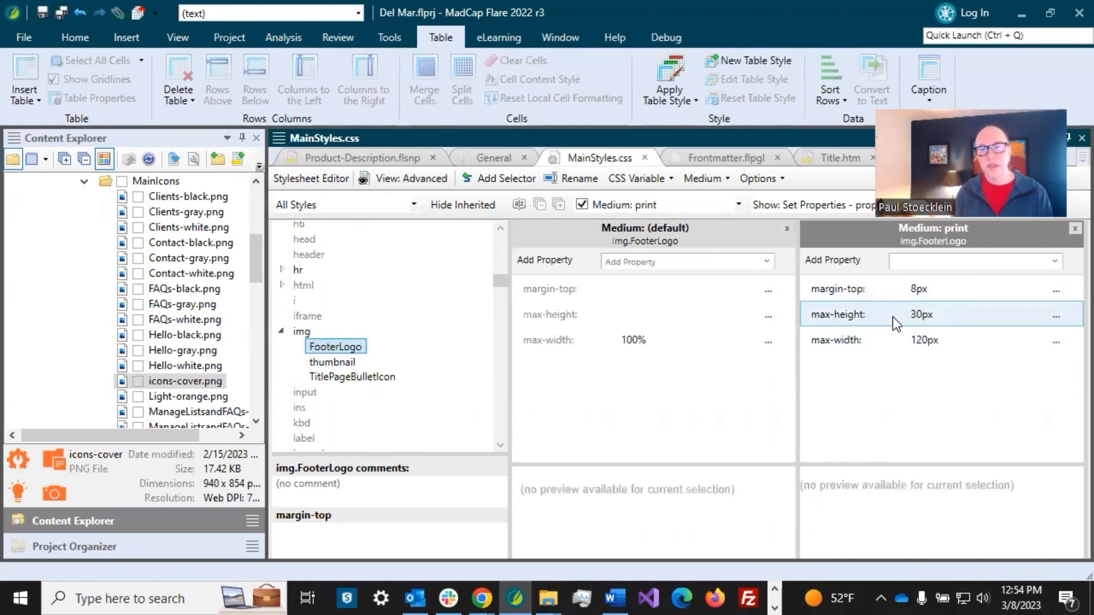
{"action": "left_click", "coordinate": [937, 317]}
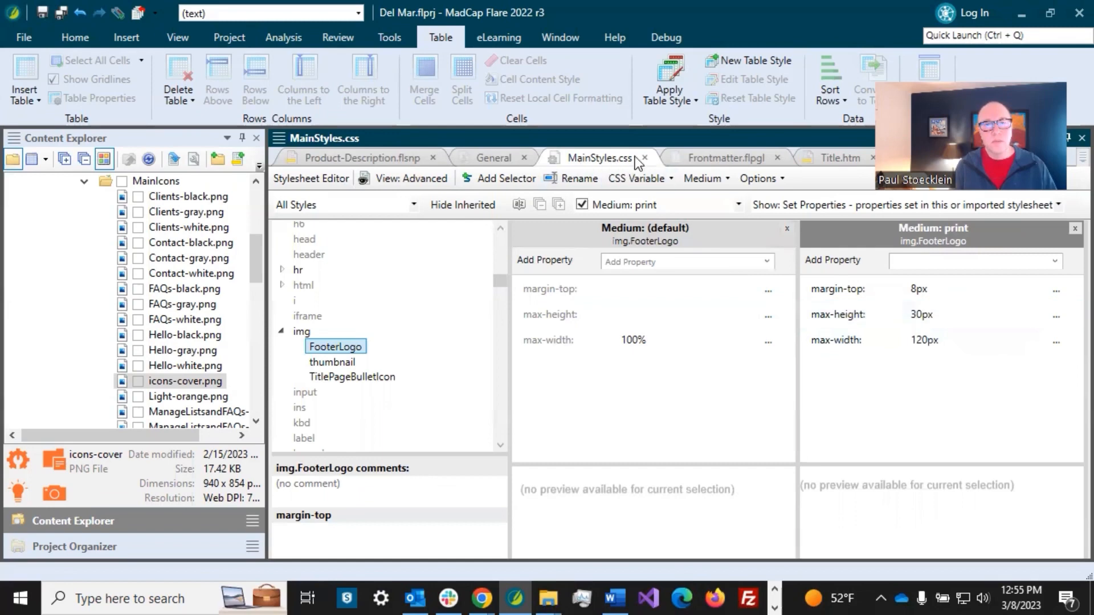
Step: Open the Title page's footer frame contents in Frontmatter.flpgl and apply the p.FooterContentLeft style to the paragraph with the variables
{"action": "left_click", "coordinate": [729, 154]}
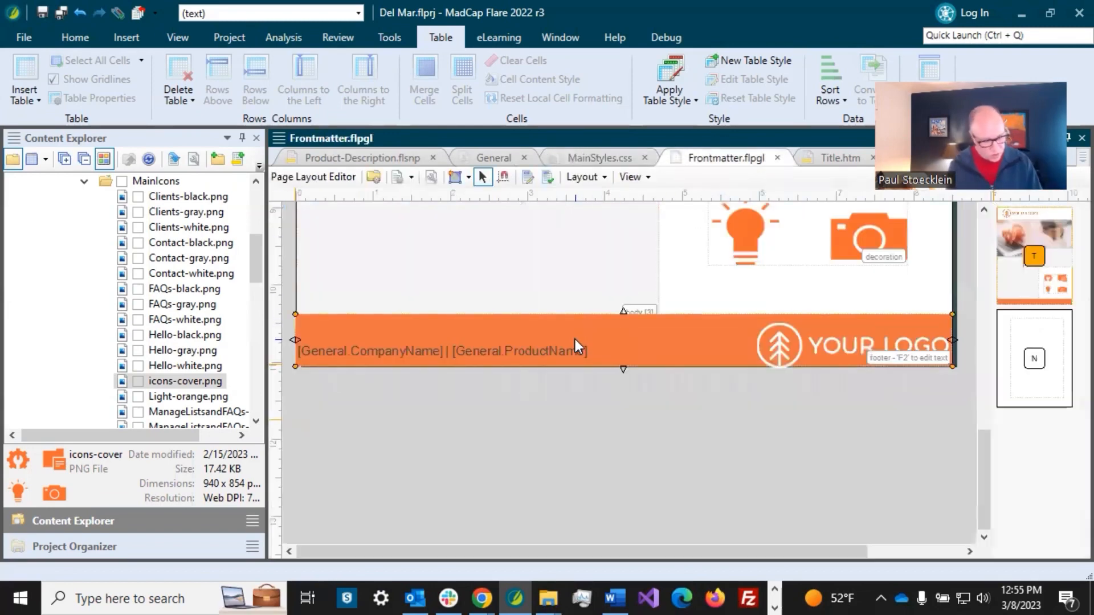
{"action": "double_click", "coordinate": [575, 339]}
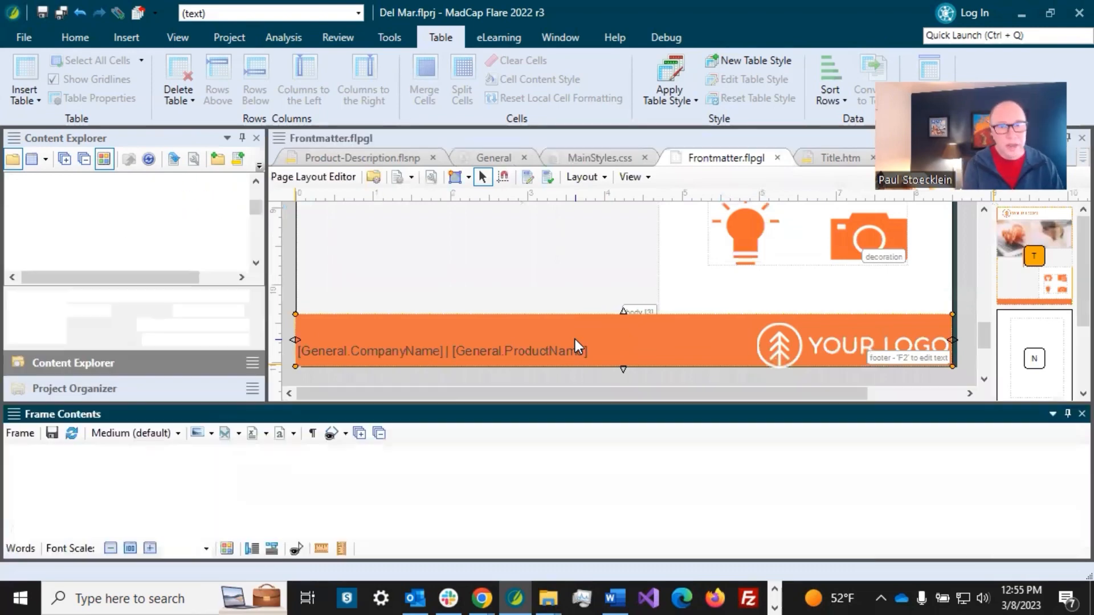
{"action": "left_click", "coordinate": [576, 533]}
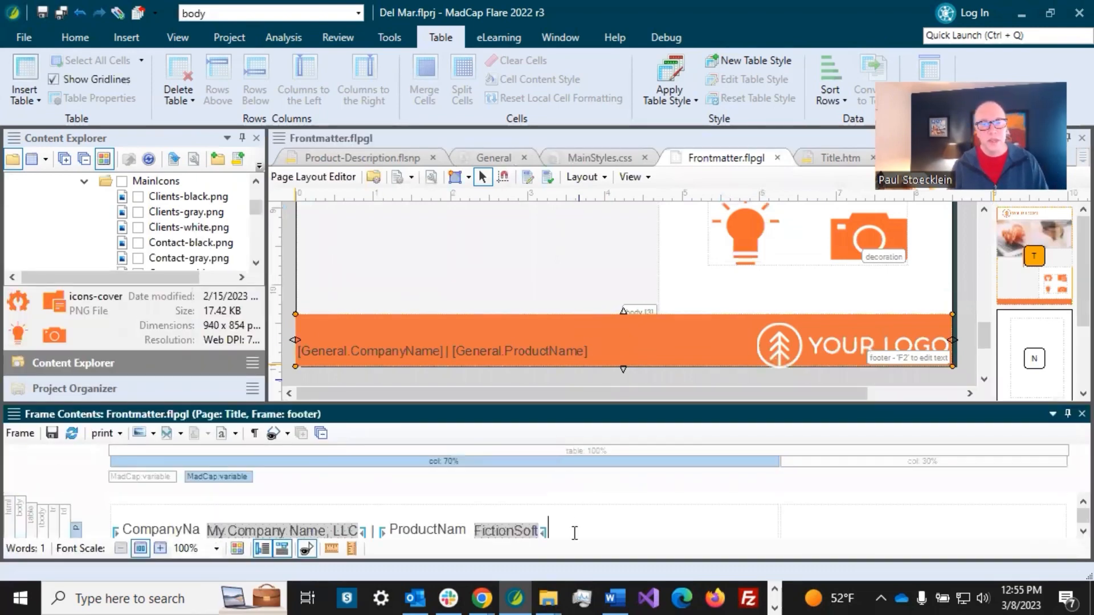
{"action": "left_click", "coordinate": [358, 13]}
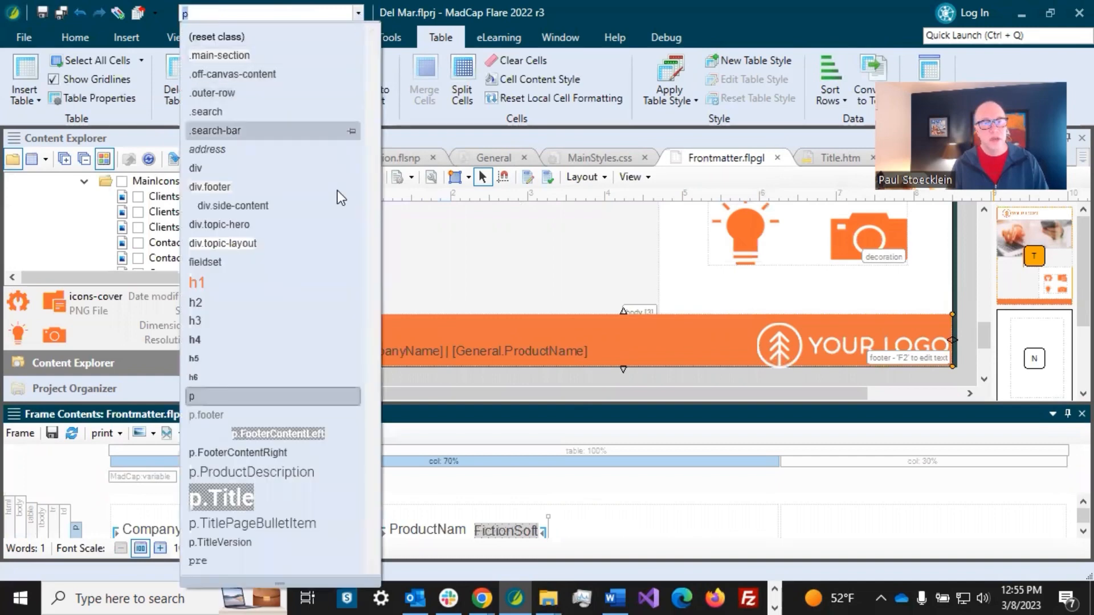
{"action": "left_click", "coordinate": [286, 431]}
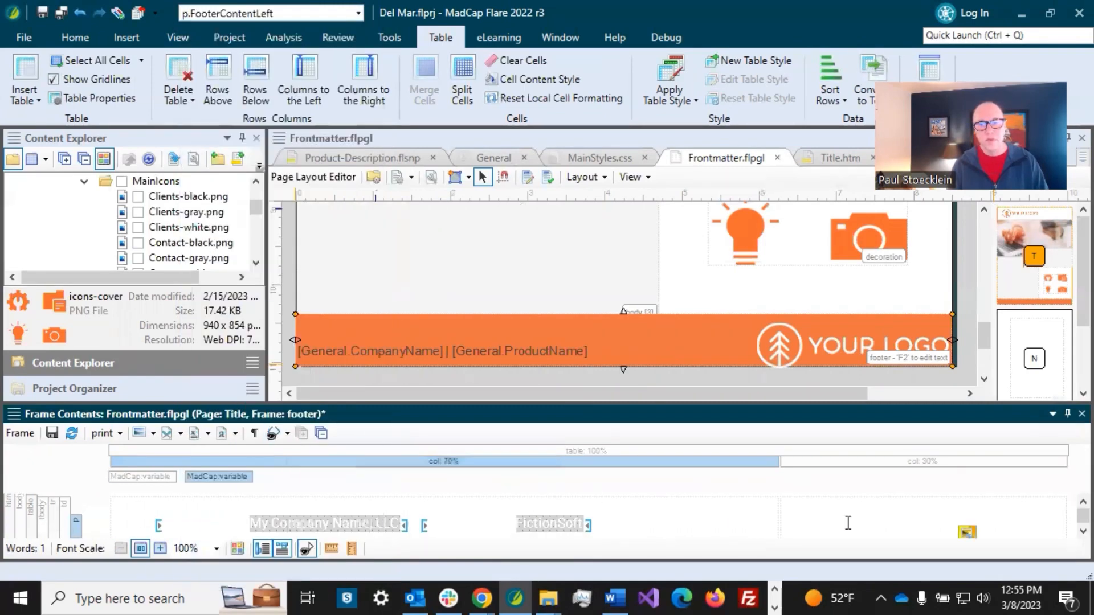
Step: Apply the p.FooterContentRight style to the logo paragraph in the second footer cell and save all files
{"action": "left_click", "coordinate": [912, 517]}
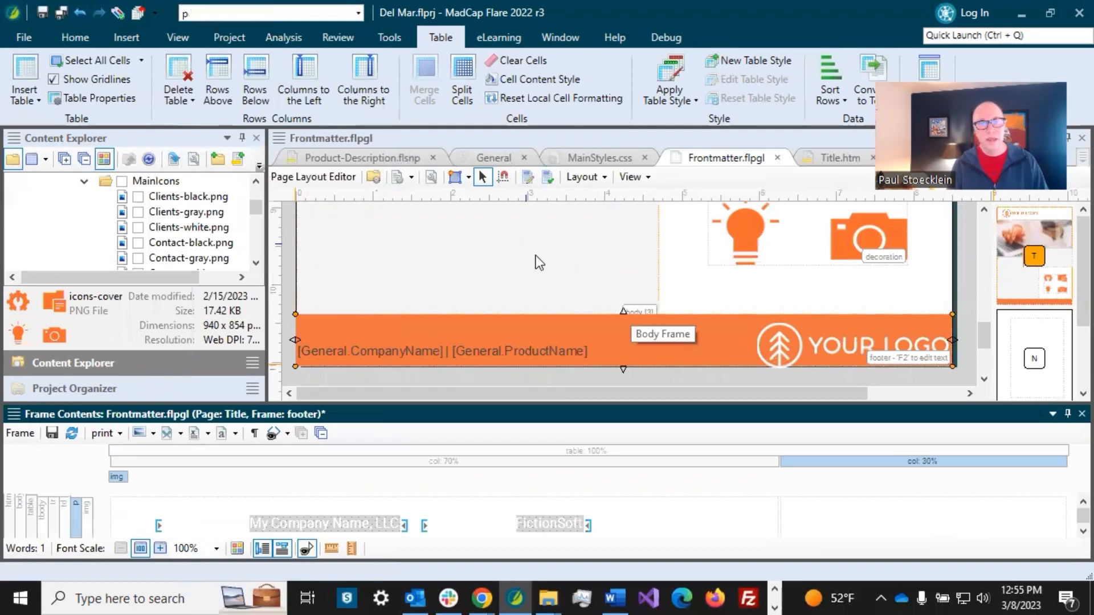
{"action": "left_click", "coordinate": [358, 12]}
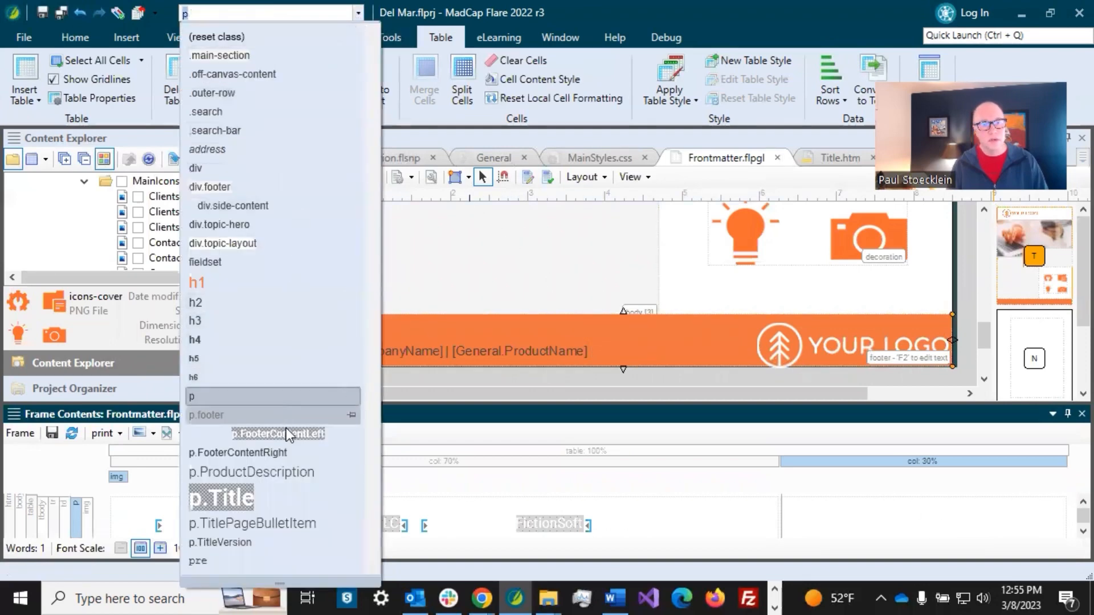
{"action": "left_click", "coordinate": [306, 452]}
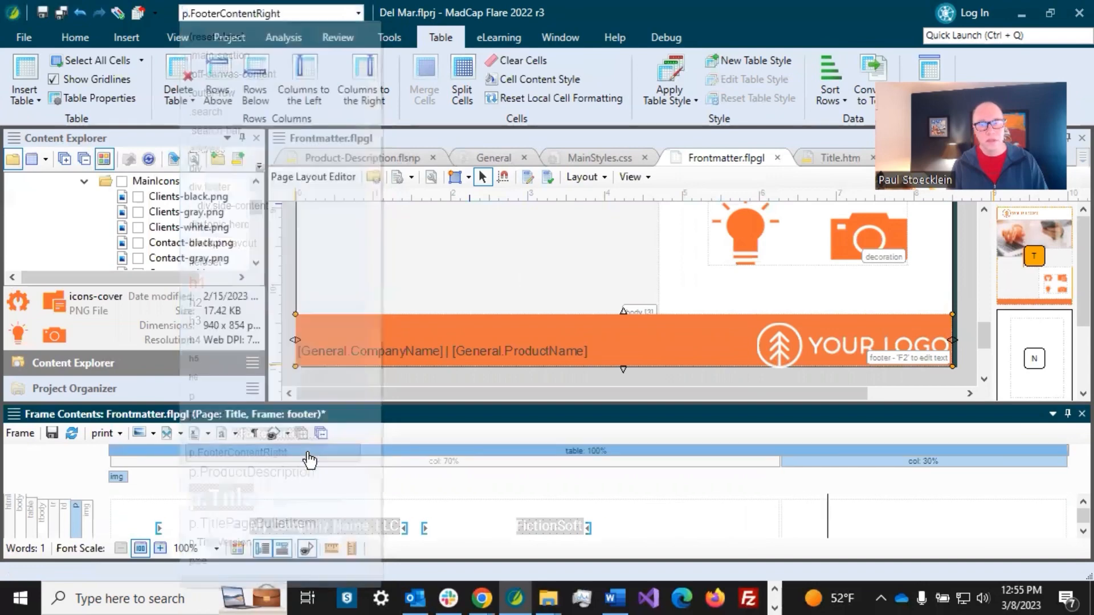
{"action": "left_click", "coordinate": [61, 14]}
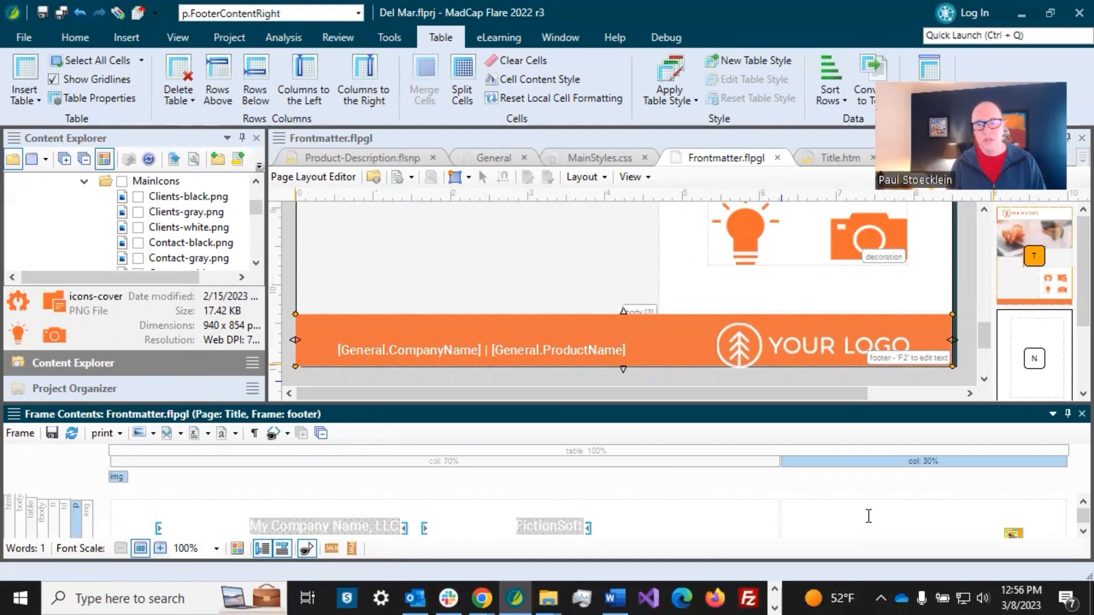
Step: Apply the img.FooterLogo style to the logo image in the second footer cell
{"action": "left_click", "coordinate": [943, 516]}
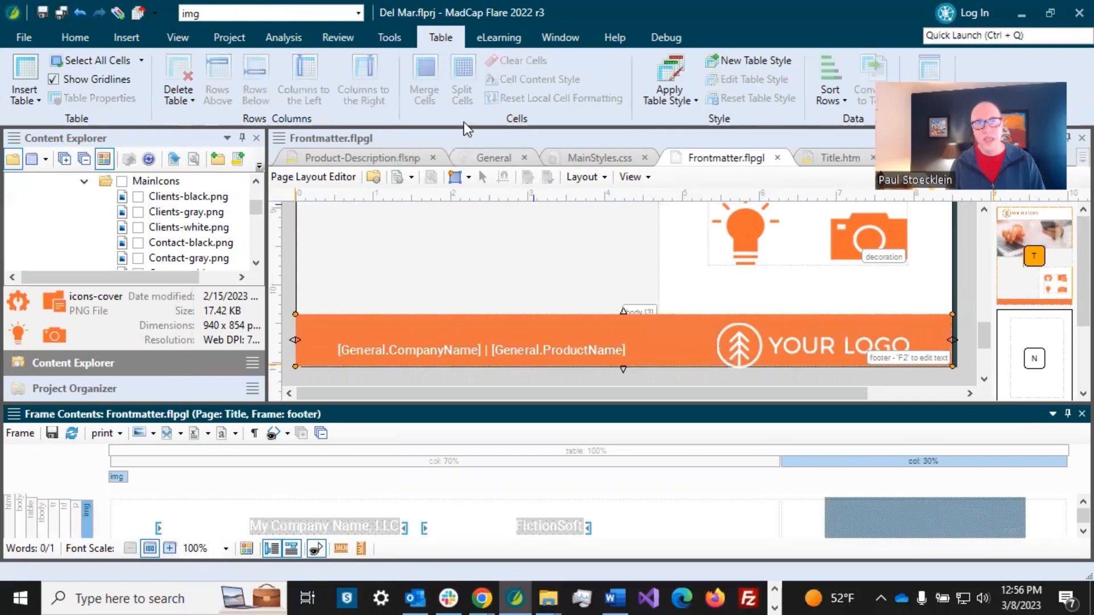
{"action": "left_click", "coordinate": [358, 15]}
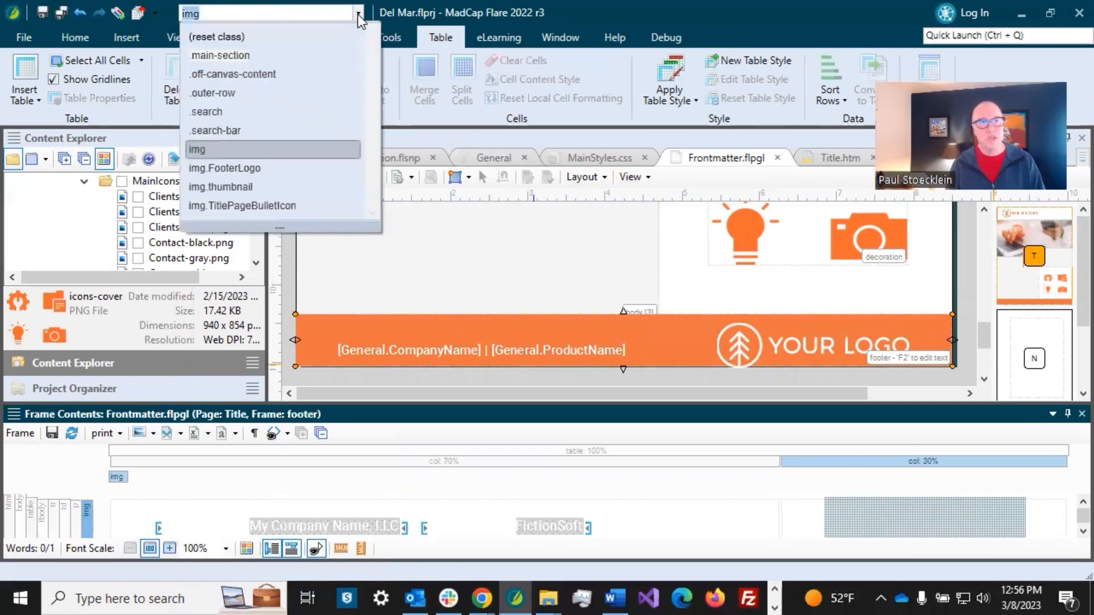
{"action": "left_click", "coordinate": [267, 168]}
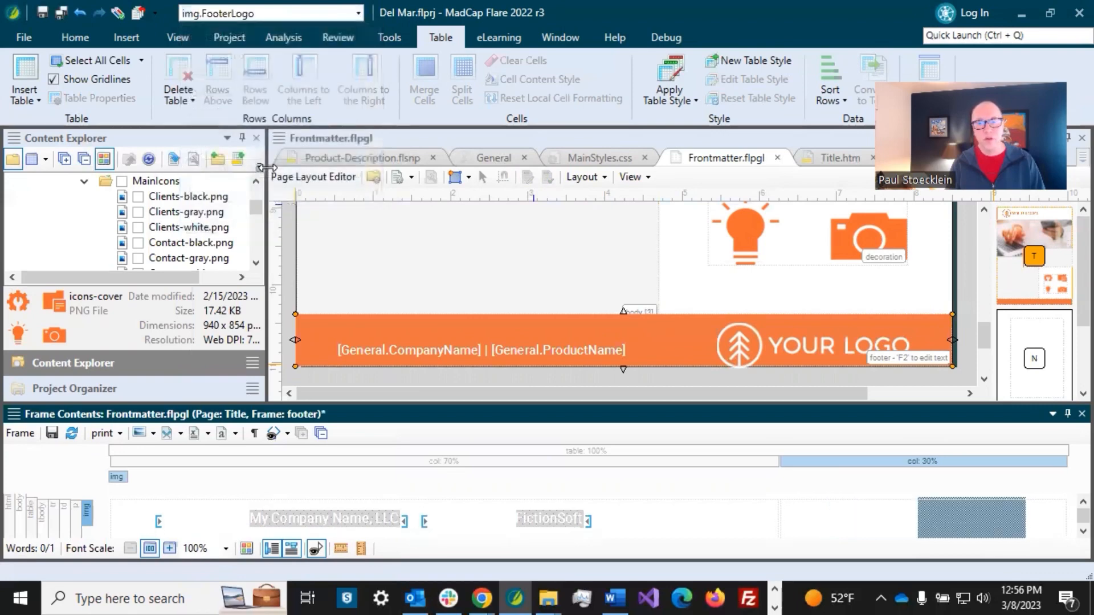